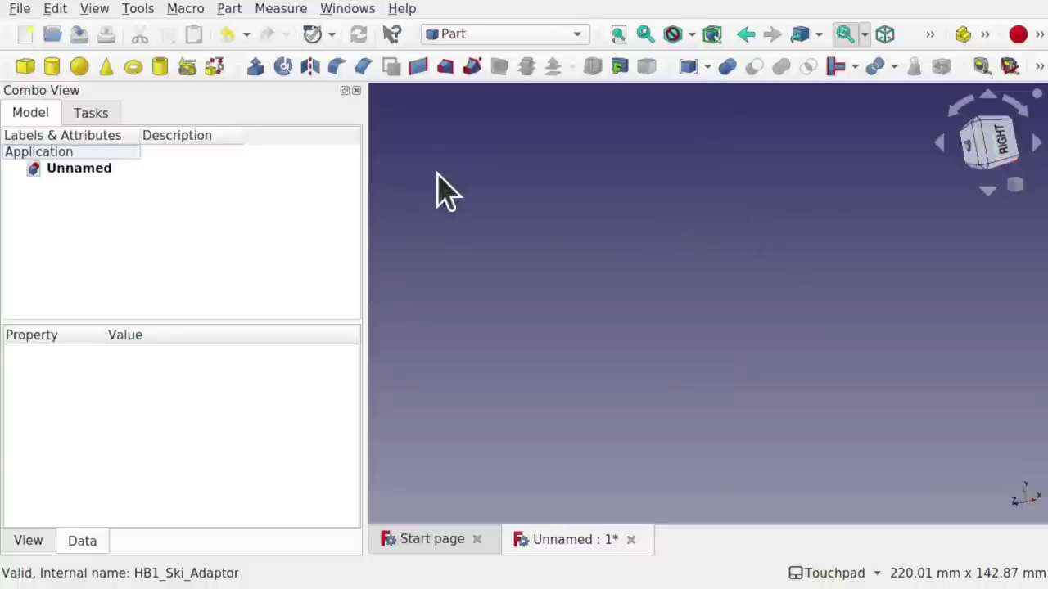
- Import the mesh file HB1_Ski_Adaptor.stl from the Downloads folder into the open document
left_click(13, 9)
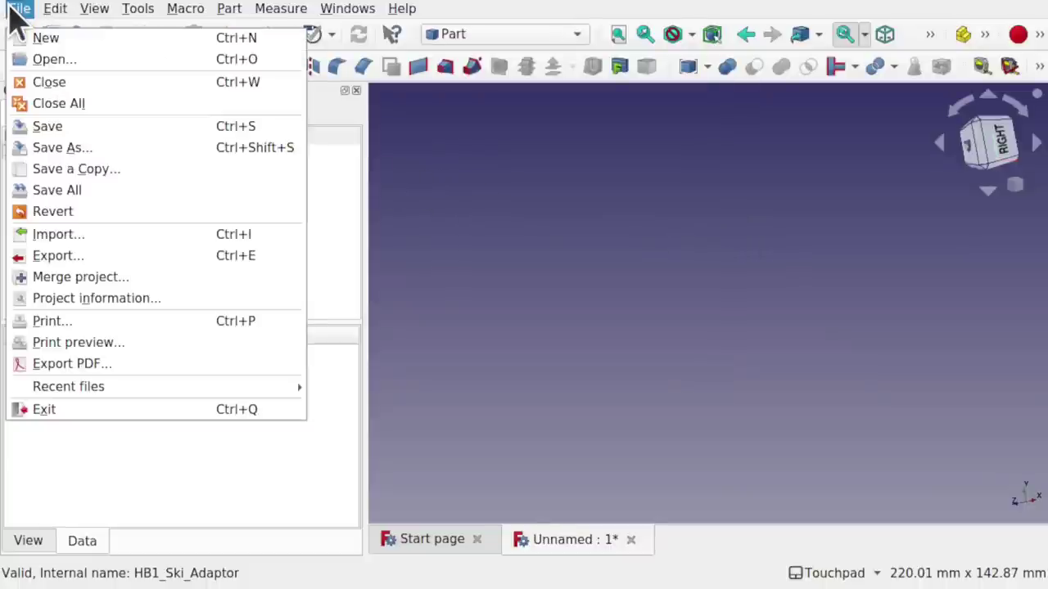
left_click(158, 236)
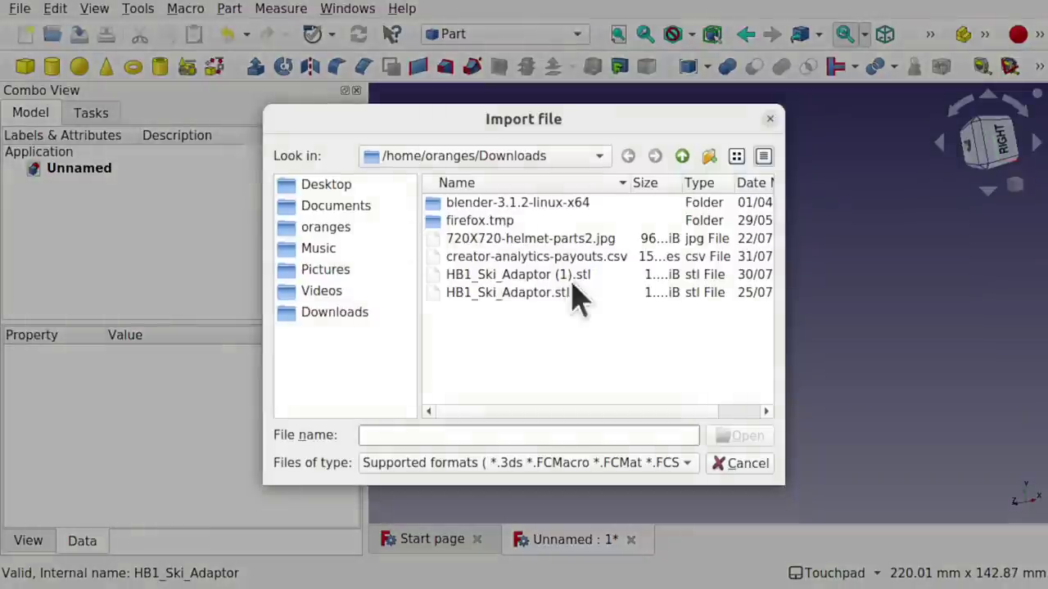
double_click(533, 292)
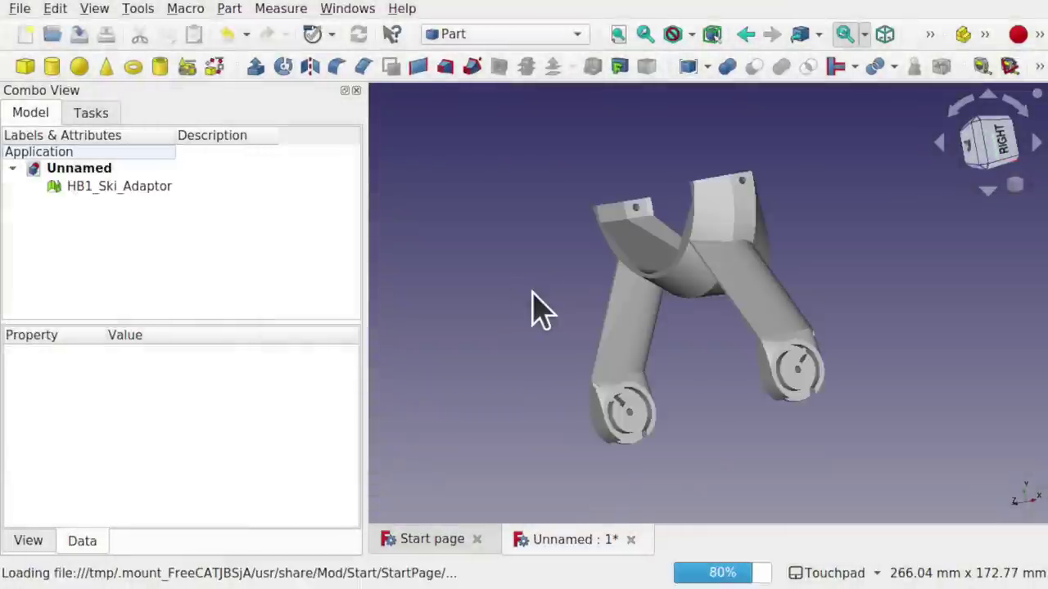
- Examine the imported ski adaptor mesh from several sides, including a close look at the round end of one arm
left_click_drag(693, 277, 583, 325, "alt")
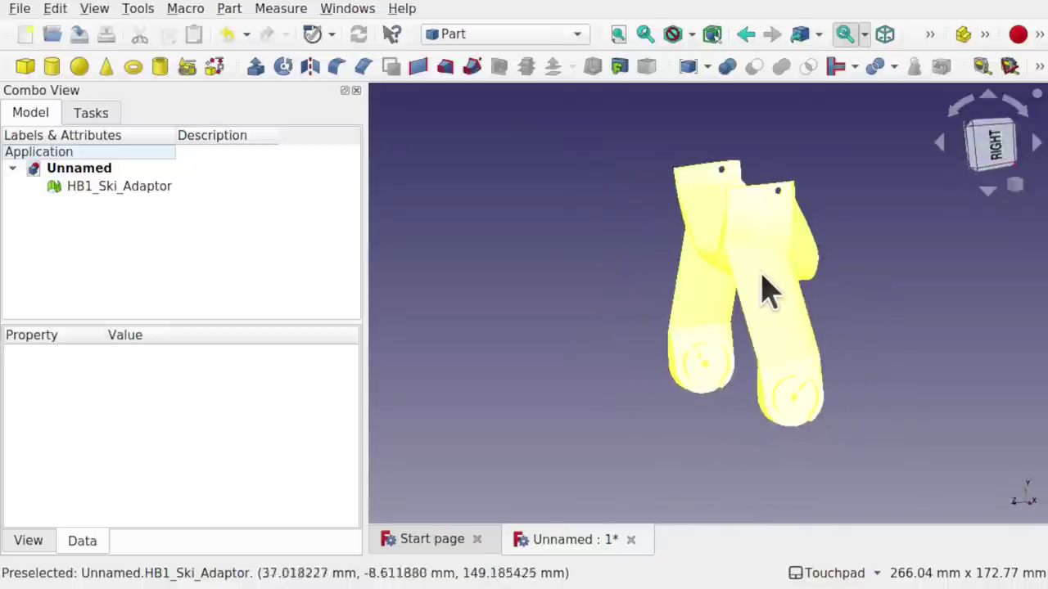
left_click_drag(774, 330, 856, 307, "alt")
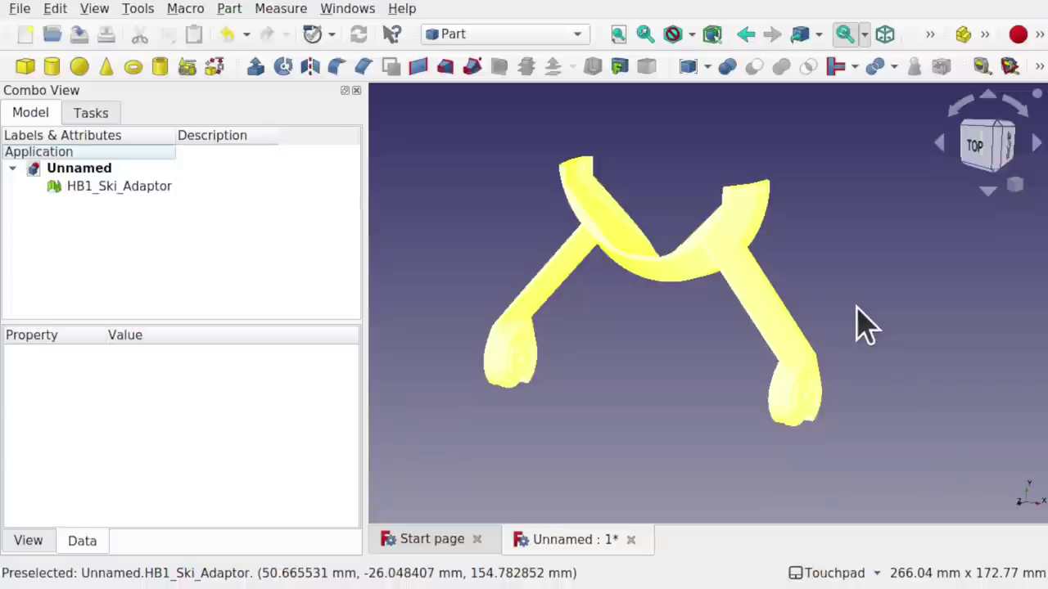
left_click_drag(856, 307, 770, 351, "alt")
scroll(769, 350, "up", 2)
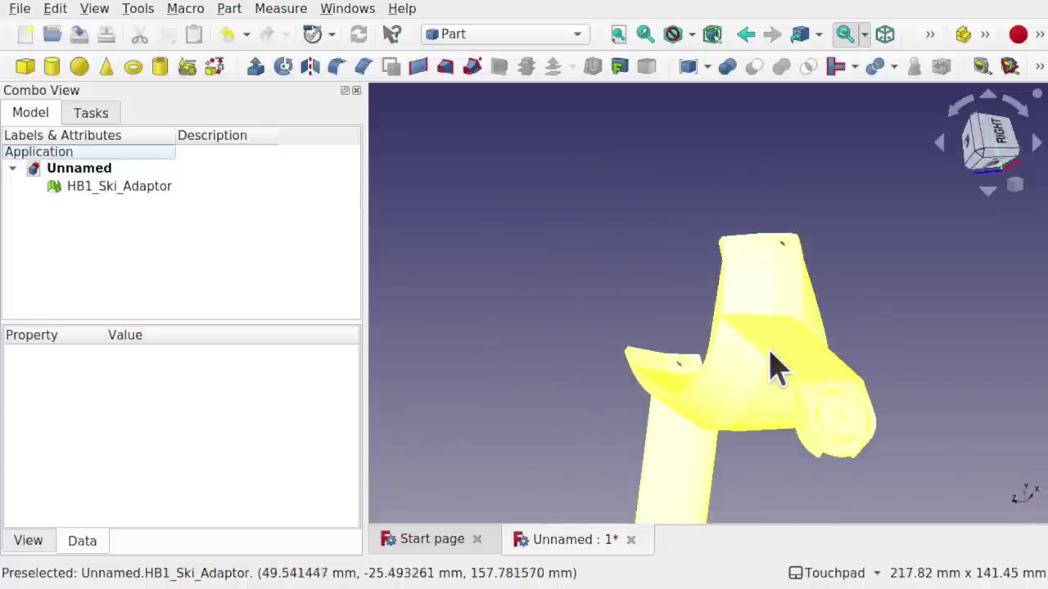
left_click_drag(673, 304, 882, 335, "alt")
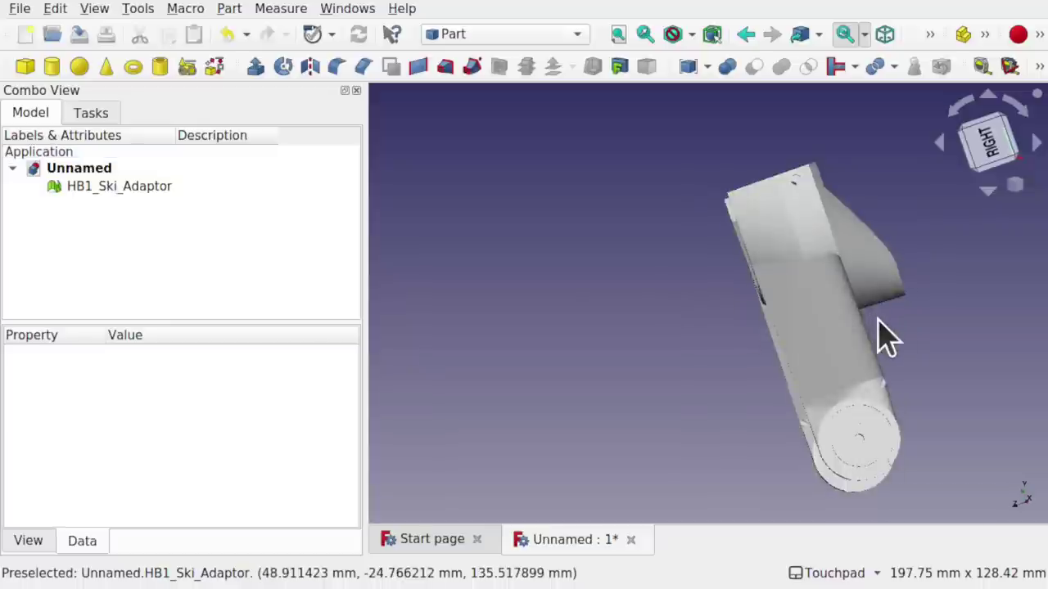
left_click_drag(830, 416, 646, 391, "alt")
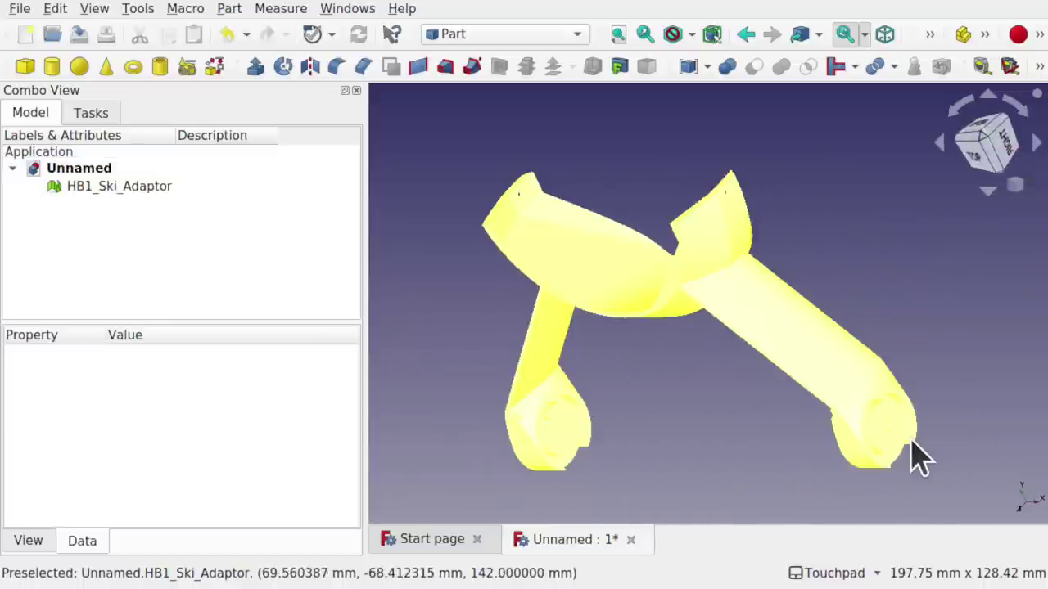
scroll(919, 456, "up", 8)
left_click_drag(919, 456, 834, 266, "alt")
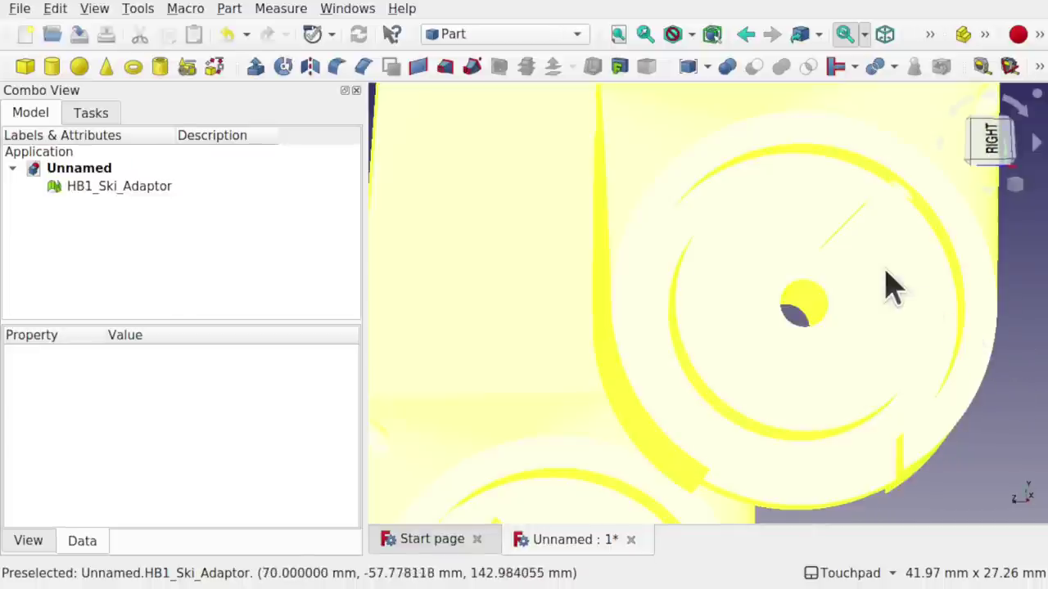
left_click_drag(884, 268, 829, 398, "alt")
scroll(974, 384, "down", 5)
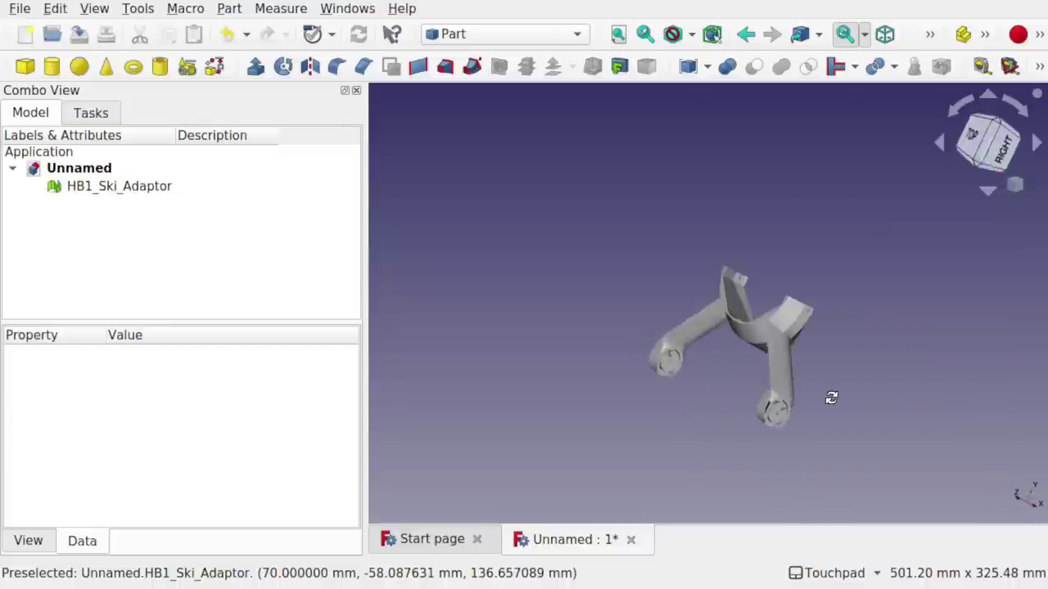
scroll(745, 356, "up", 5)
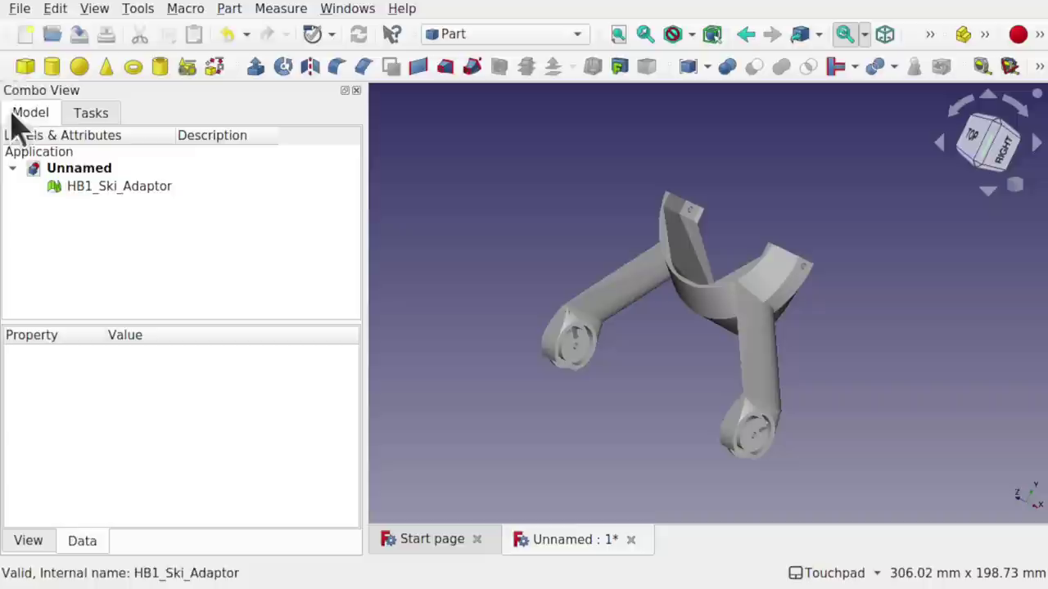
left_click(19, 10)
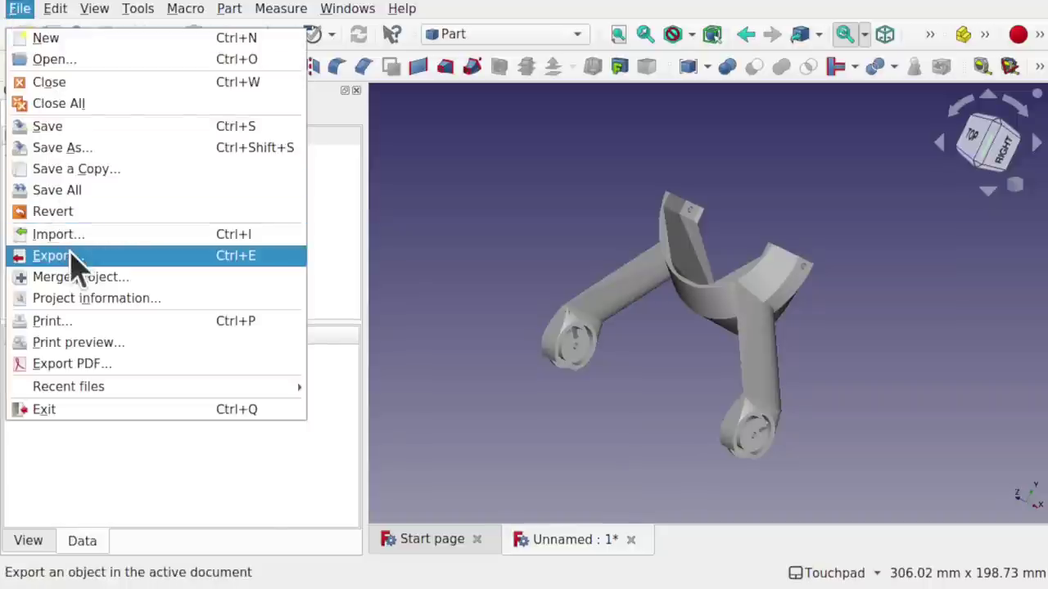
left_click(98, 237)
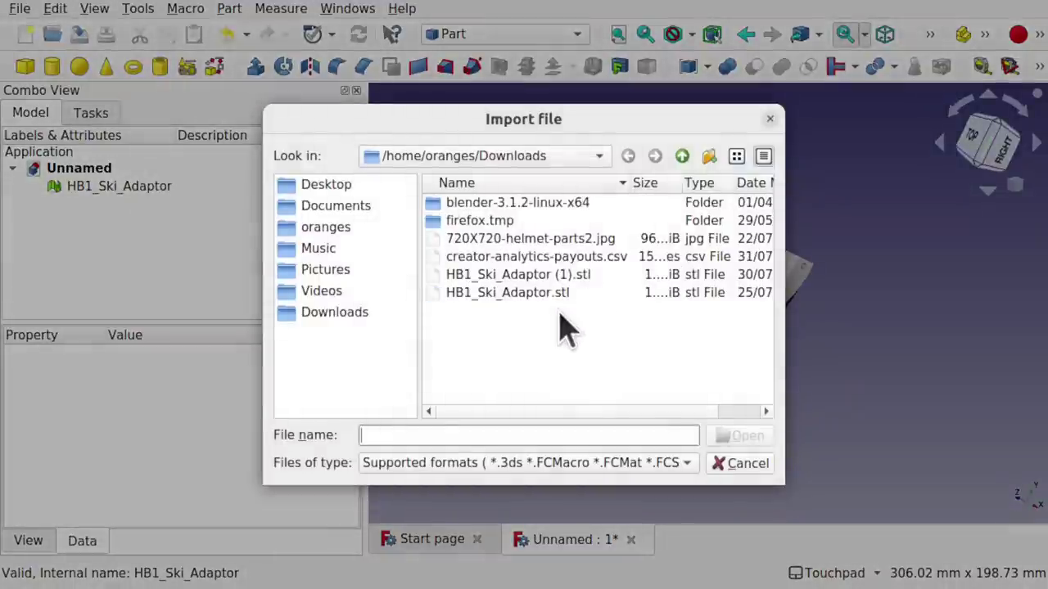
left_click(749, 464)
- Show the axis cross and inspect where the ski adaptor mesh lies relative to the origin
scroll(725, 320, "up", 4)
scroll(725, 320, "down", 2)
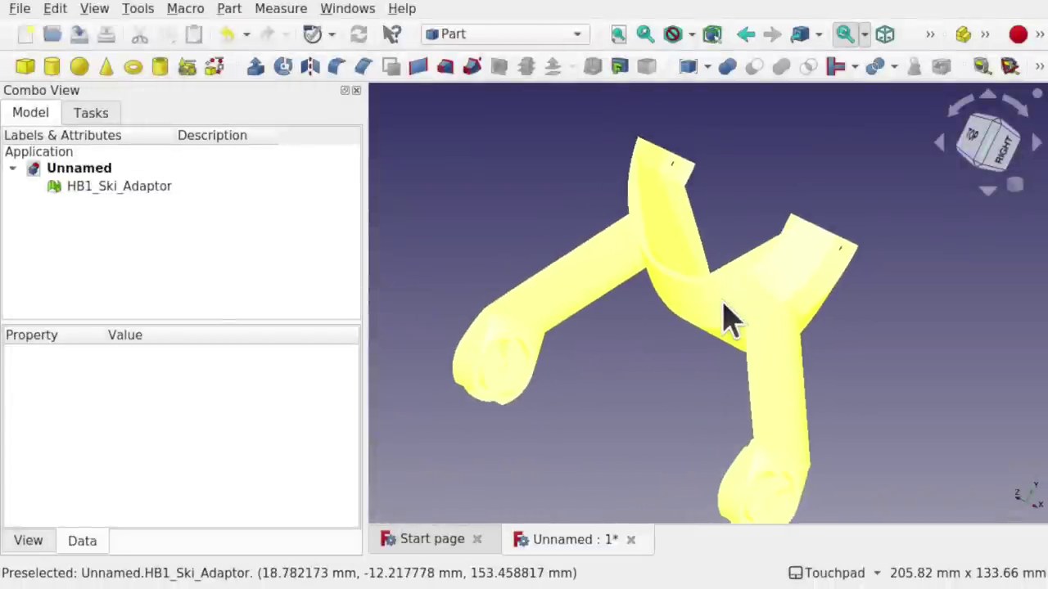
left_click(102, 9)
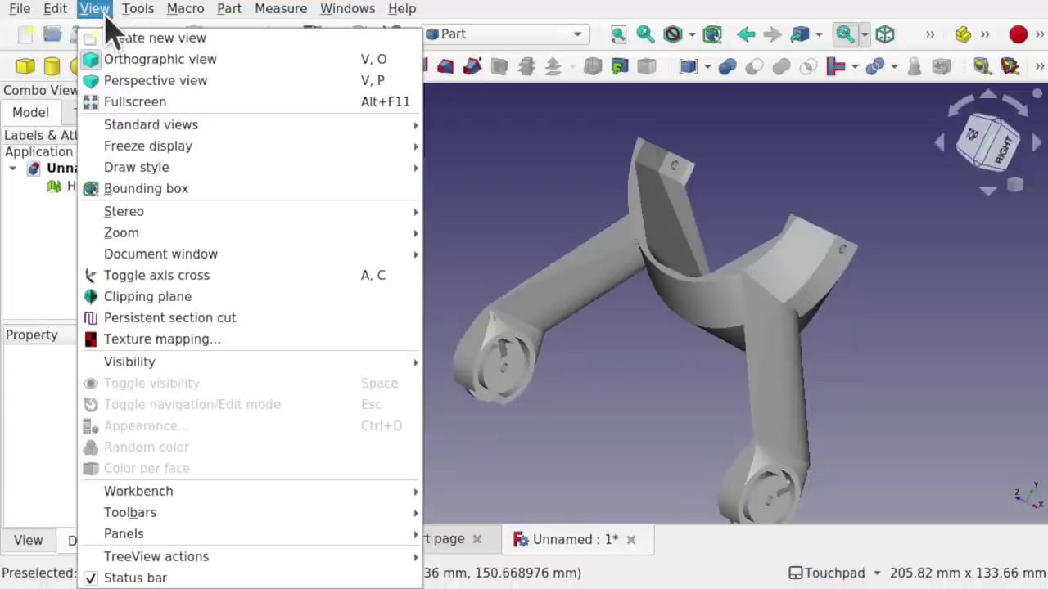
left_click(208, 279)
scroll(821, 335, "down", 3)
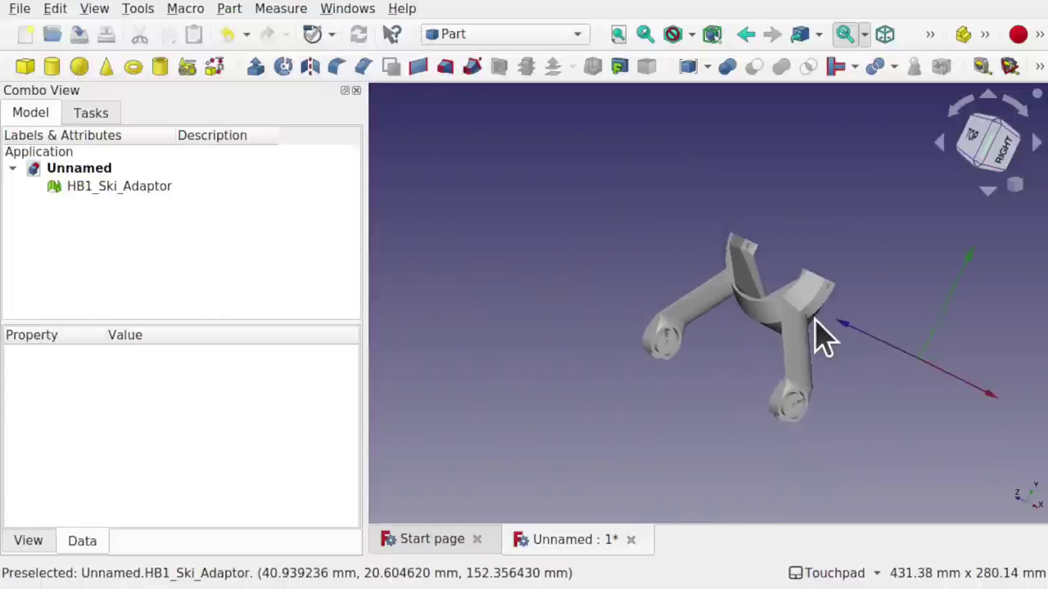
left_click_drag(890, 357, 1015, 322, "shift")
left_click_drag(830, 299, 751, 350, "shift")
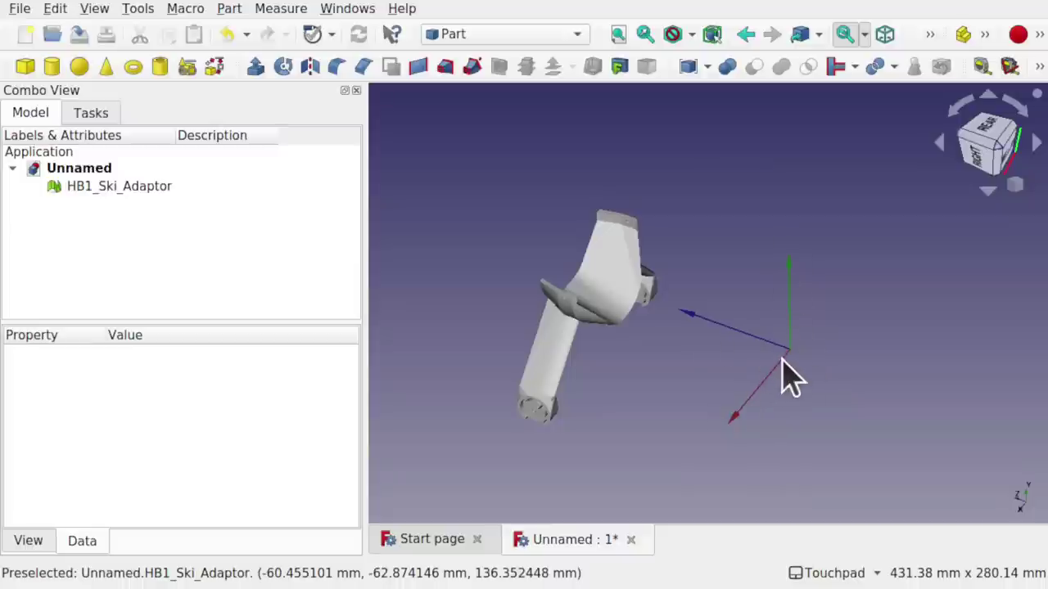
left_click(127, 185)
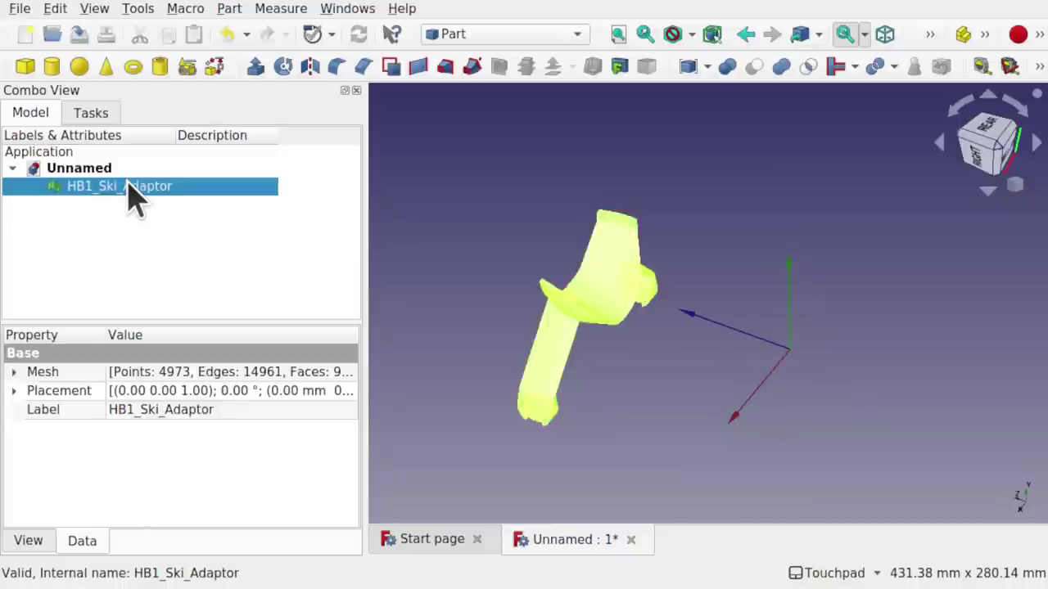
right_click(130, 188)
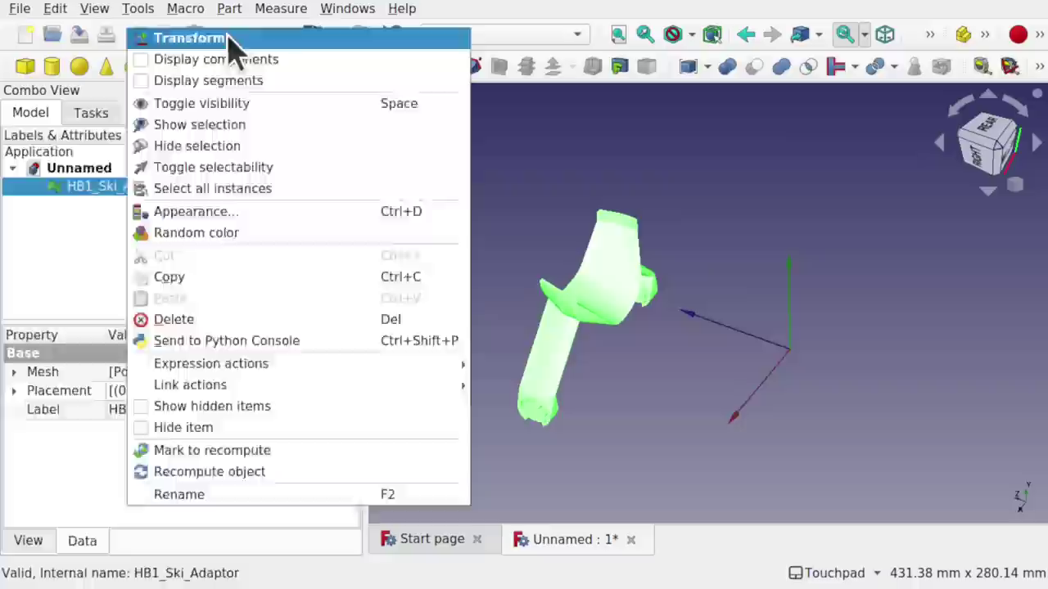
left_click(188, 38)
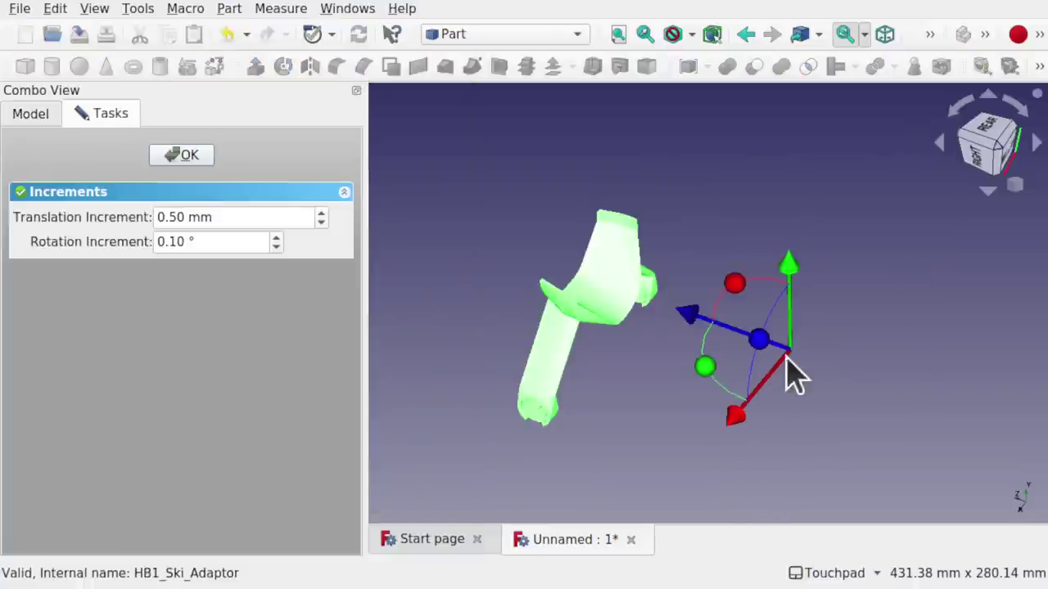
left_click(760, 349)
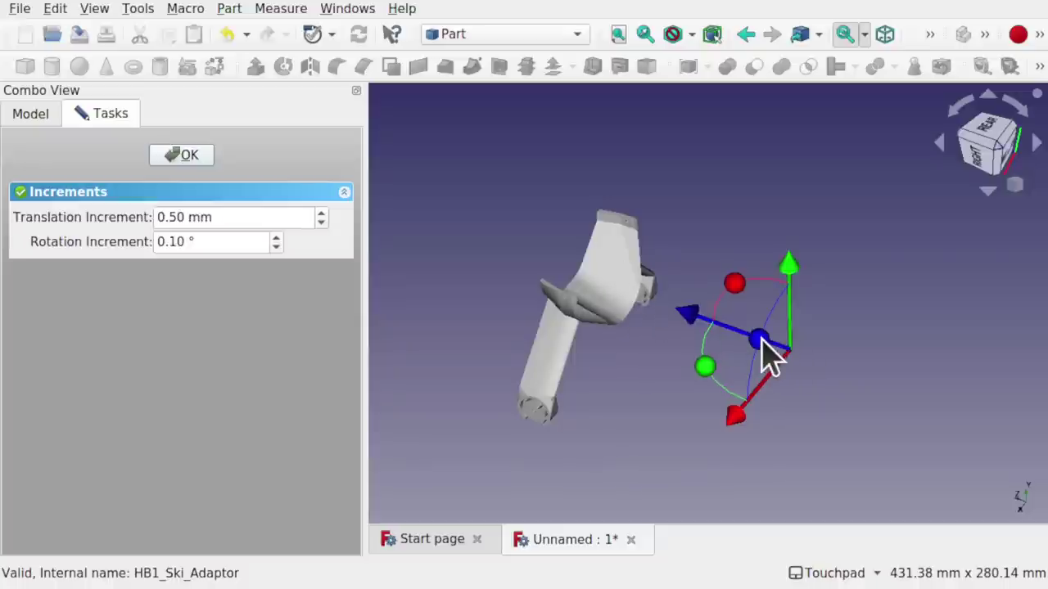
left_click(187, 156)
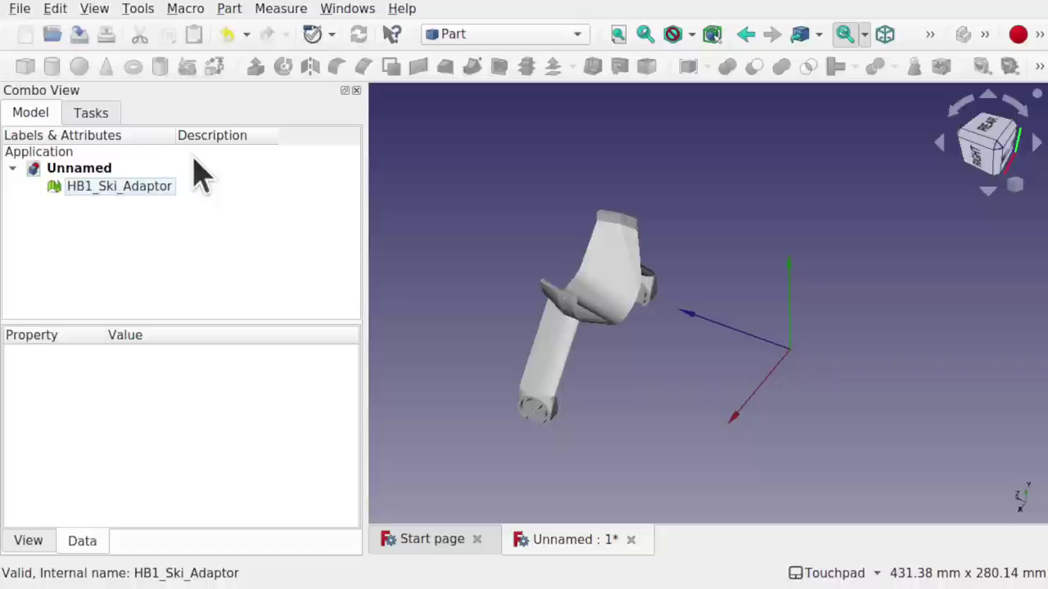
- Transform the HB1_Ski_Adaptor mesh by moving it -132 mm along Z and slightly upward along Y to the origin
left_click(113, 190)
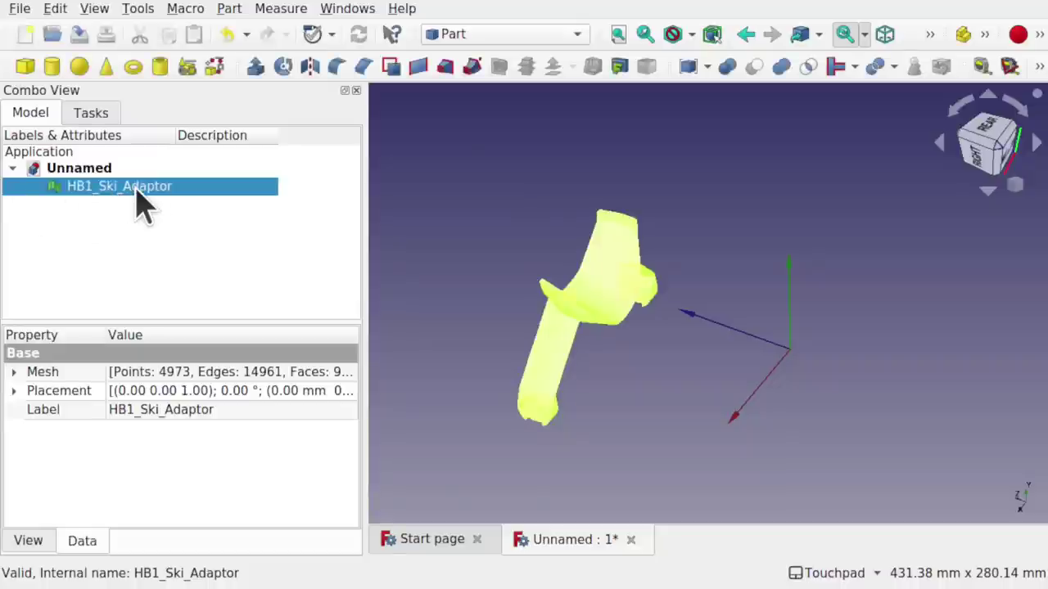
right_click(141, 205)
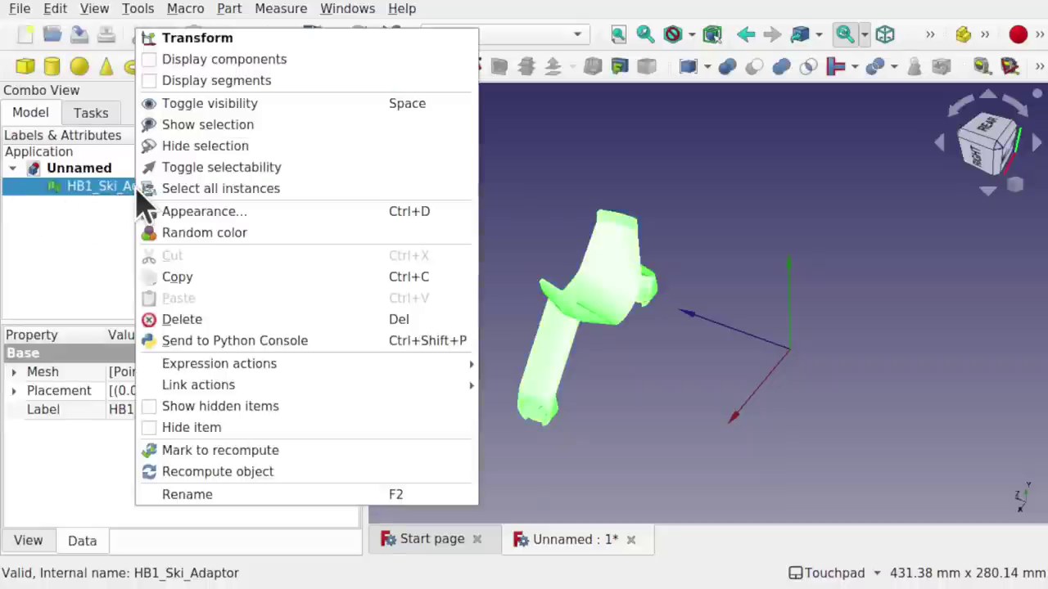
left_click(265, 39)
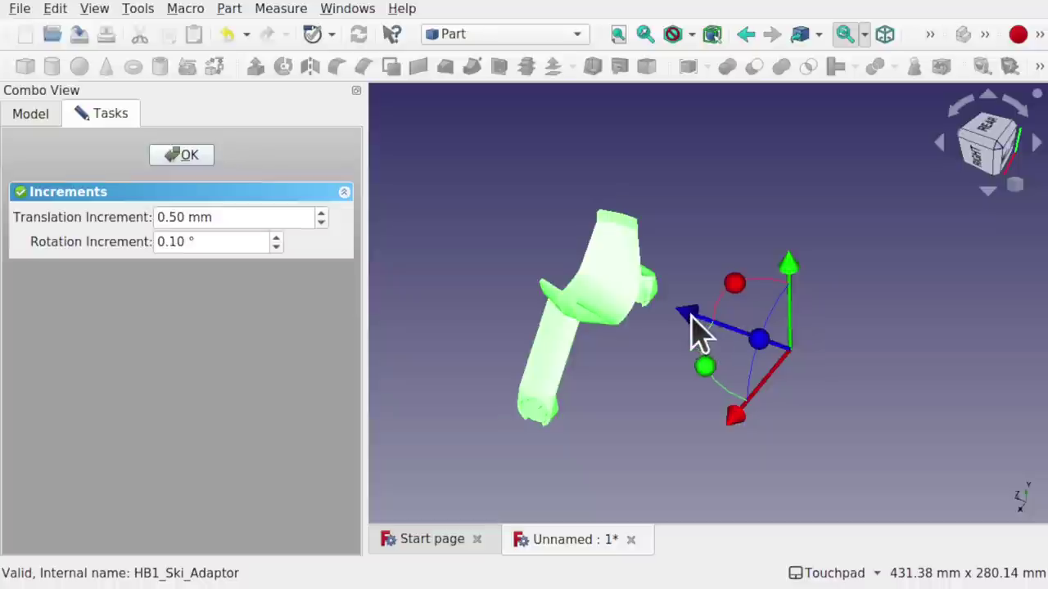
left_click_drag(691, 315, 877, 409)
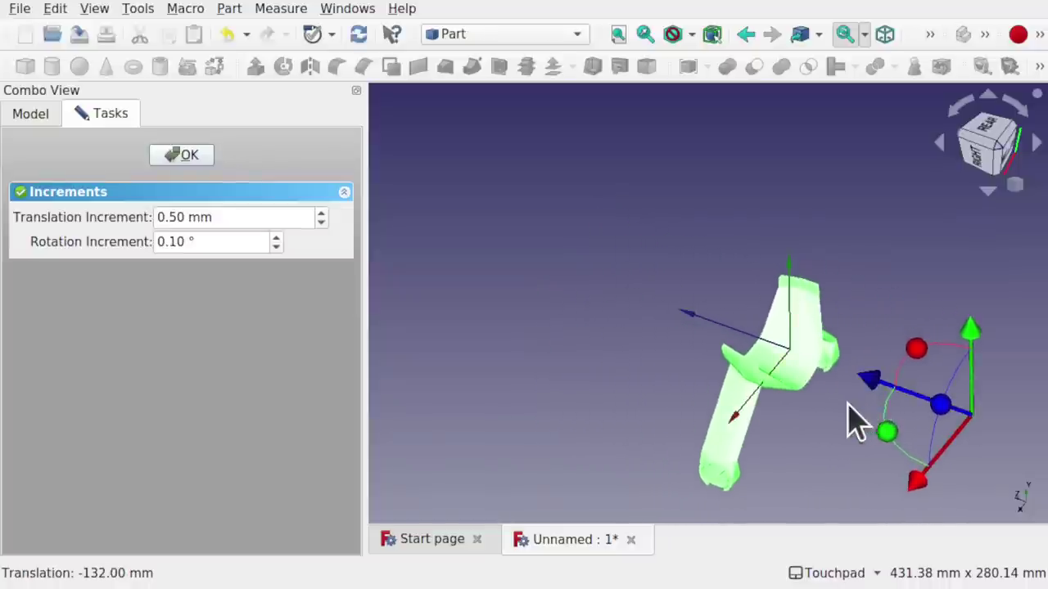
middle_click_drag(850, 406, 664, 351, "alt")
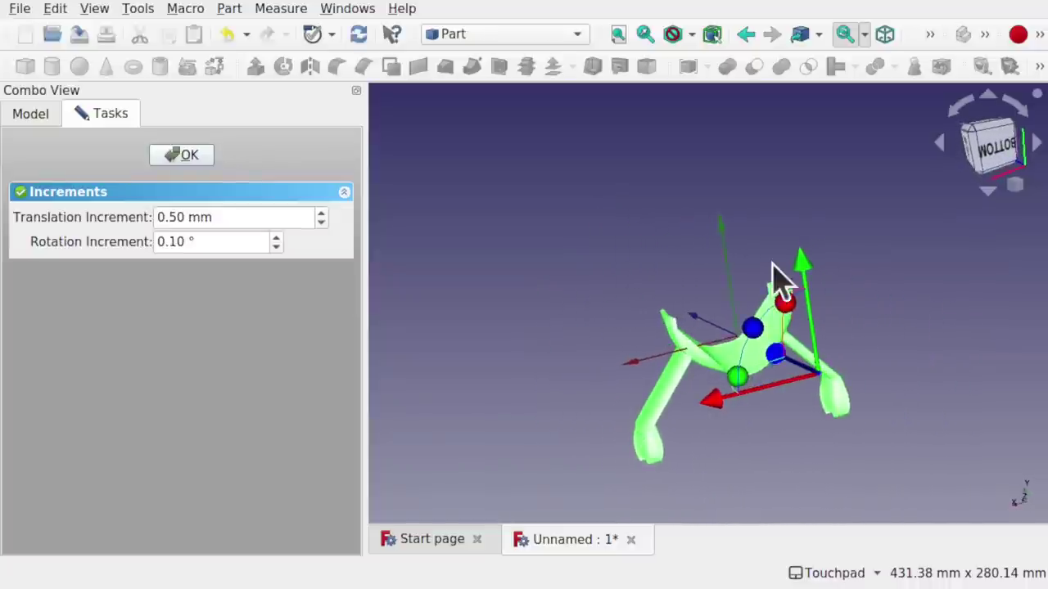
left_click_drag(821, 282, 810, 263)
middle_click_drag(701, 290, 638, 270)
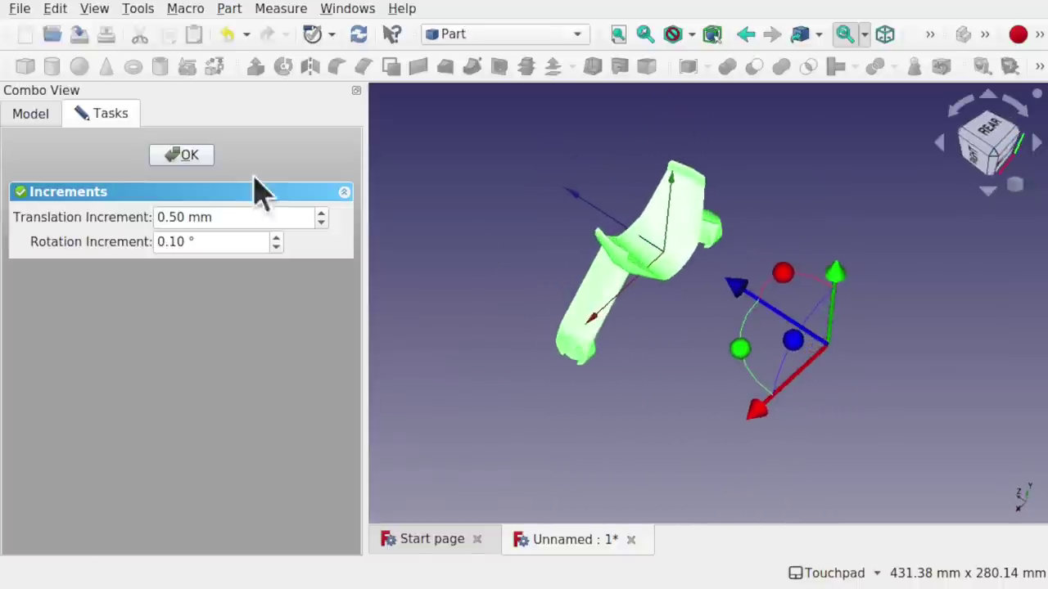
left_click(189, 156)
- Create a shape from the HB1_Ski_Adaptor mesh with sewing enabled at a tolerance of 0.10, and delete the original mesh
middle_click_drag(591, 304, 552, 283)
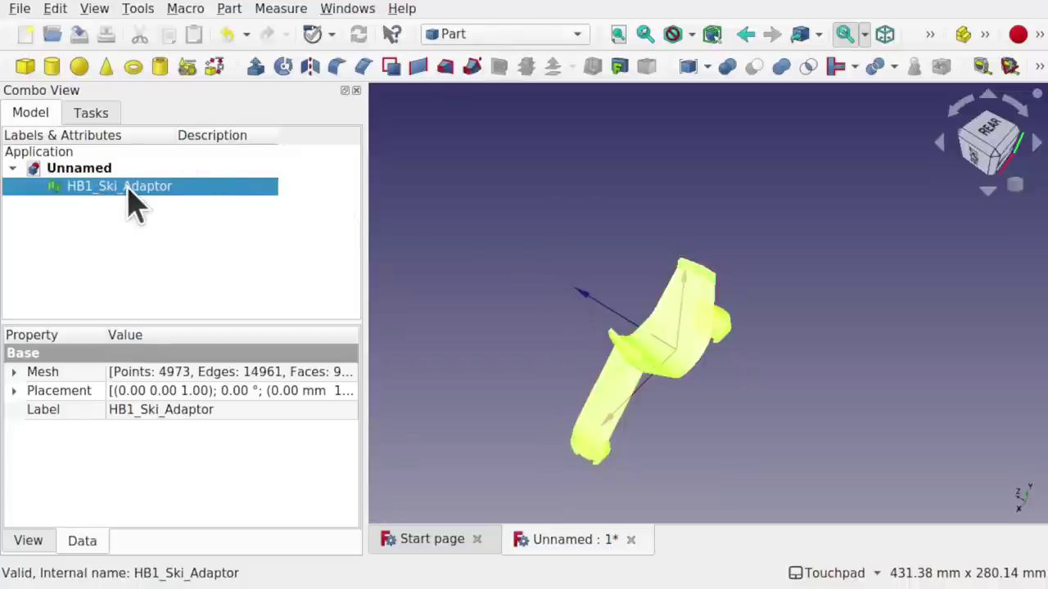
left_click(229, 9)
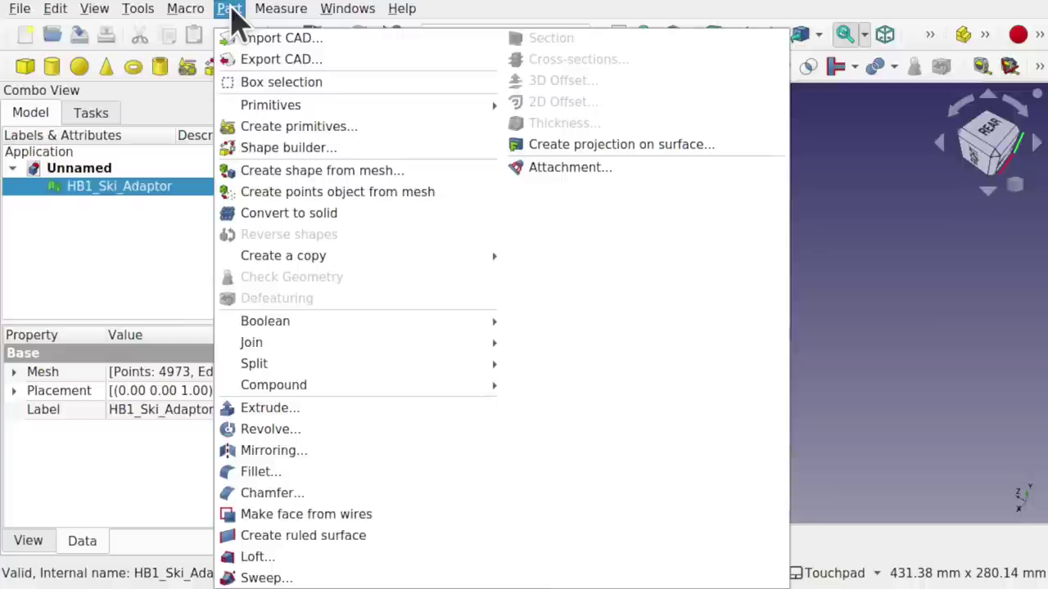
left_click(364, 172)
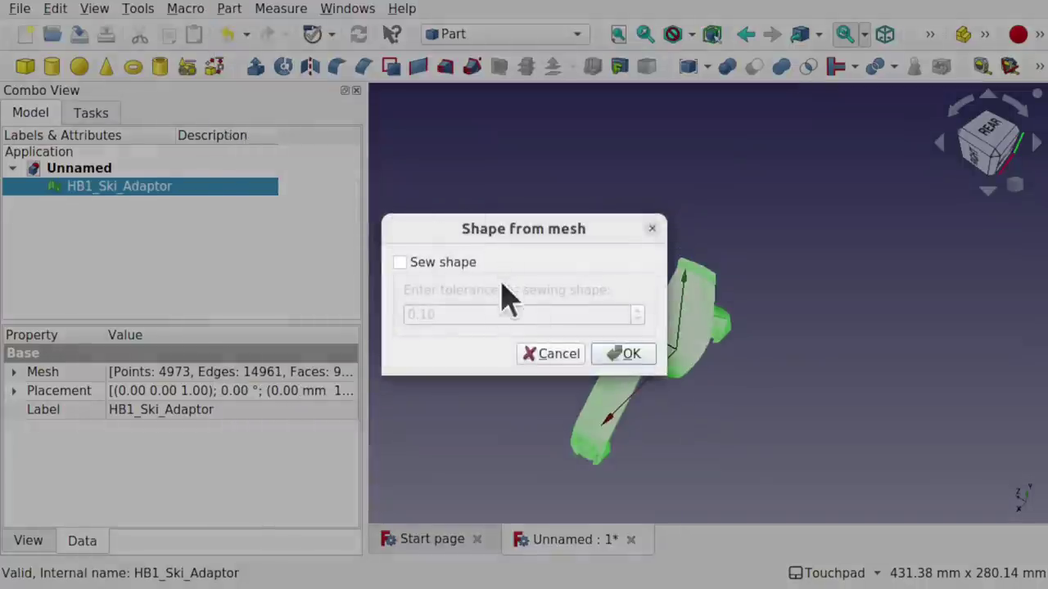
left_click(400, 263)
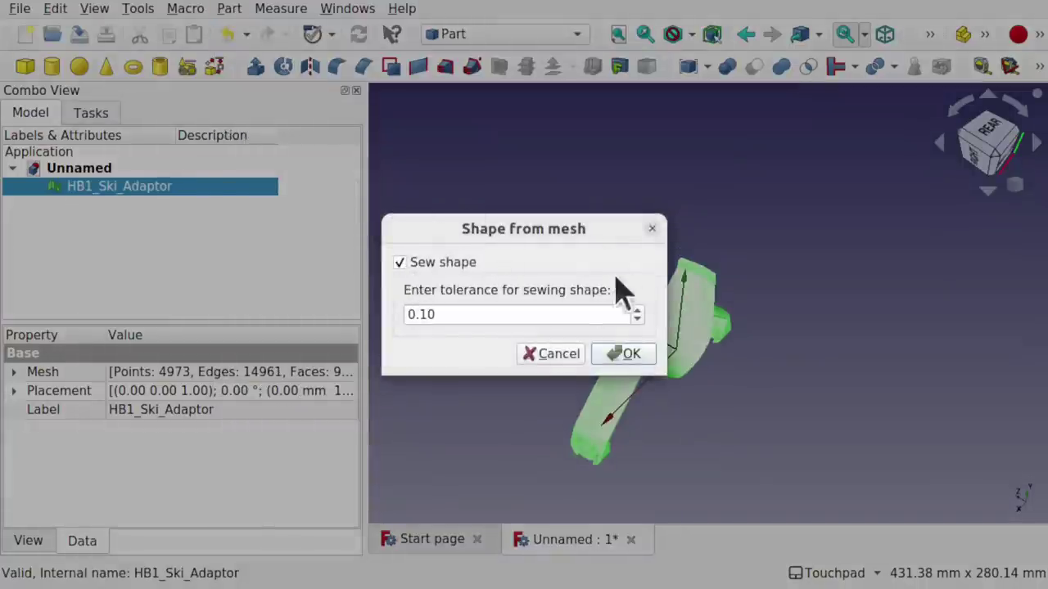
left_click(626, 357)
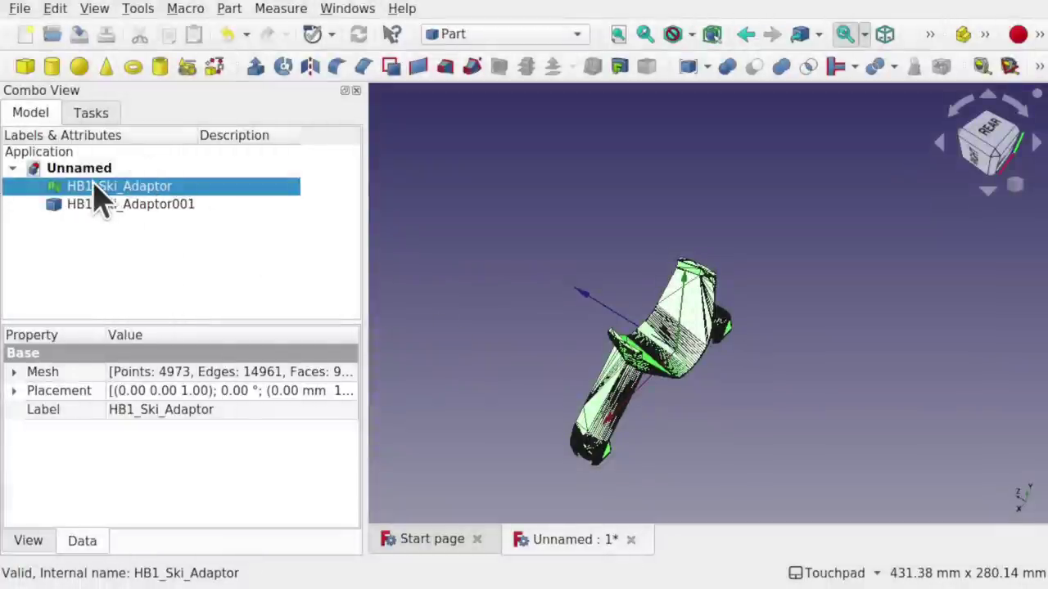
key("space")
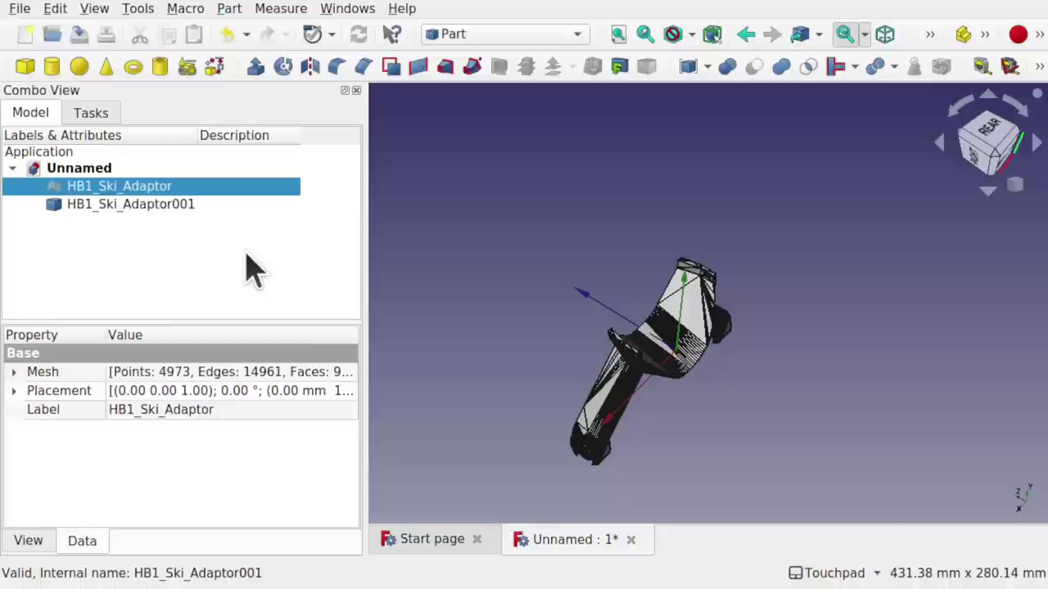
key("Delete")
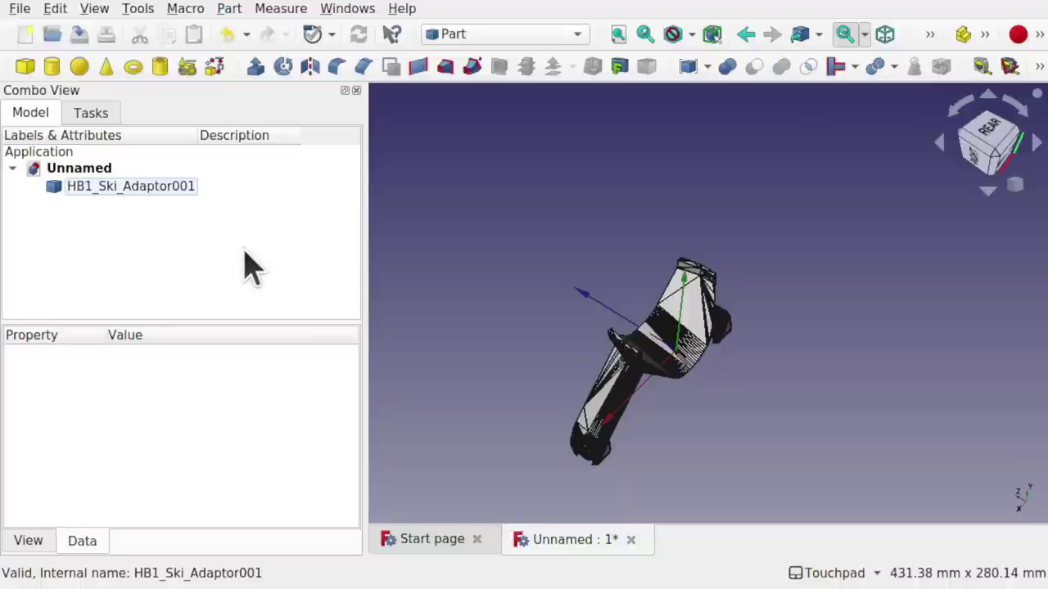
- Examine the converted HB1_Ski_Adaptor001 shape from several sides, including a close look at its faceted middle section
left_click(157, 190)
left_click_drag(478, 338, 597, 296, "shift")
scroll(596, 295, "up", 5)
left_click(809, 358)
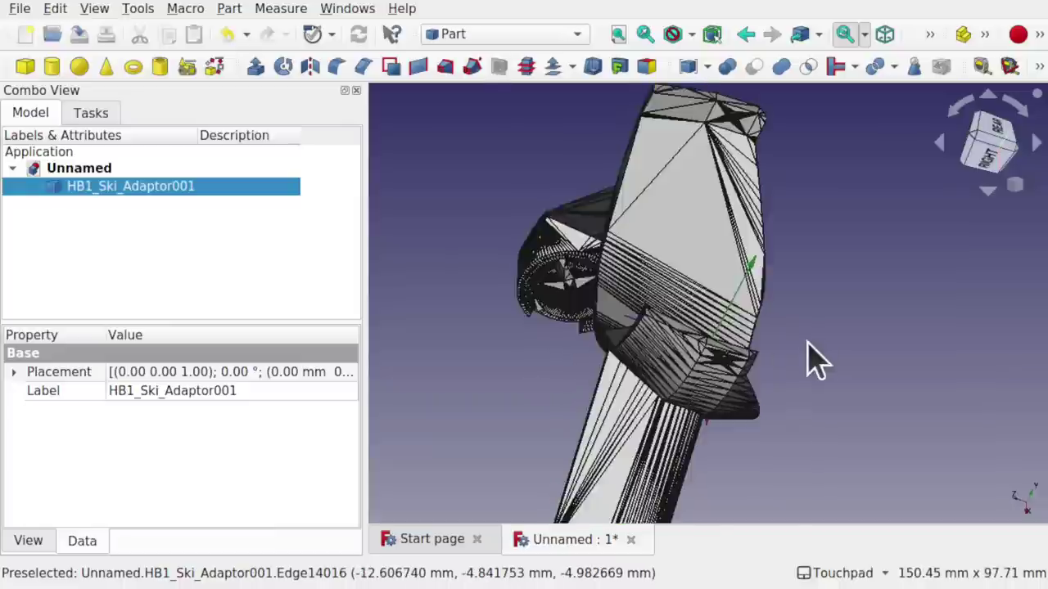
left_click_drag(807, 356, 730, 323, "alt")
left_click_drag(774, 344, 717, 303, "alt")
scroll(718, 303, "down", 4)
left_click_drag(783, 333, 706, 334, "shift")
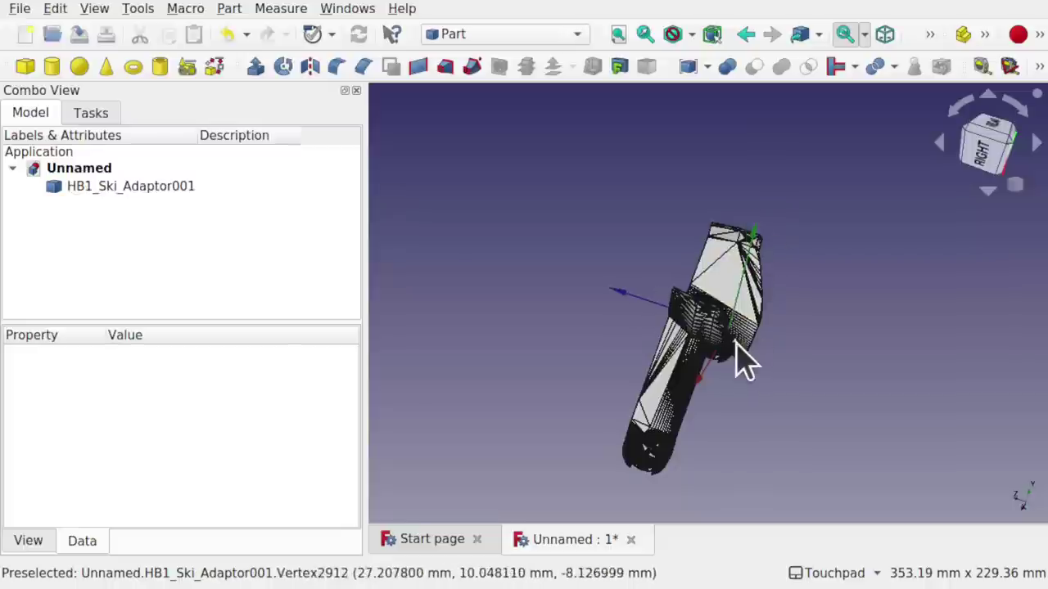
- Open the Transform tool for the HB1_Ski_Adaptor001 shape and inspect where its manipulator sits on the part
left_click(144, 189)
right_click(142, 204)
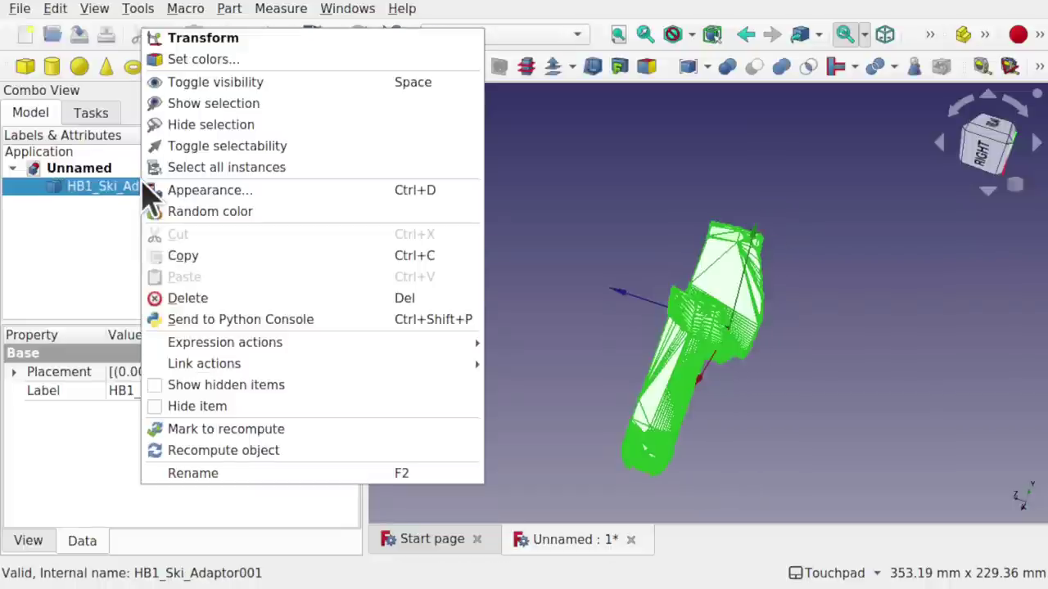
left_click(223, 38)
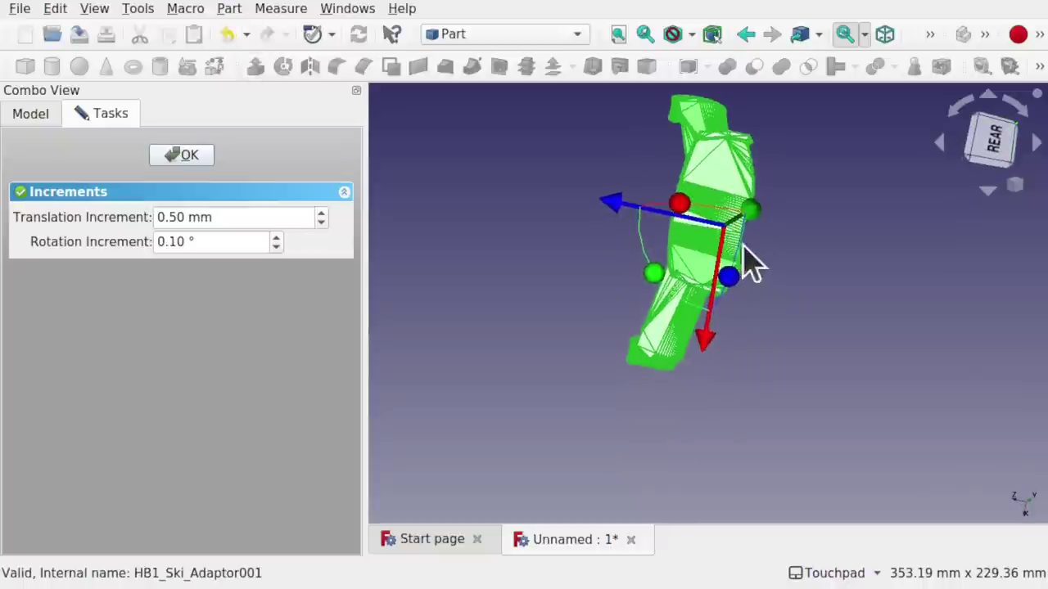
scroll(722, 229, "up", 12)
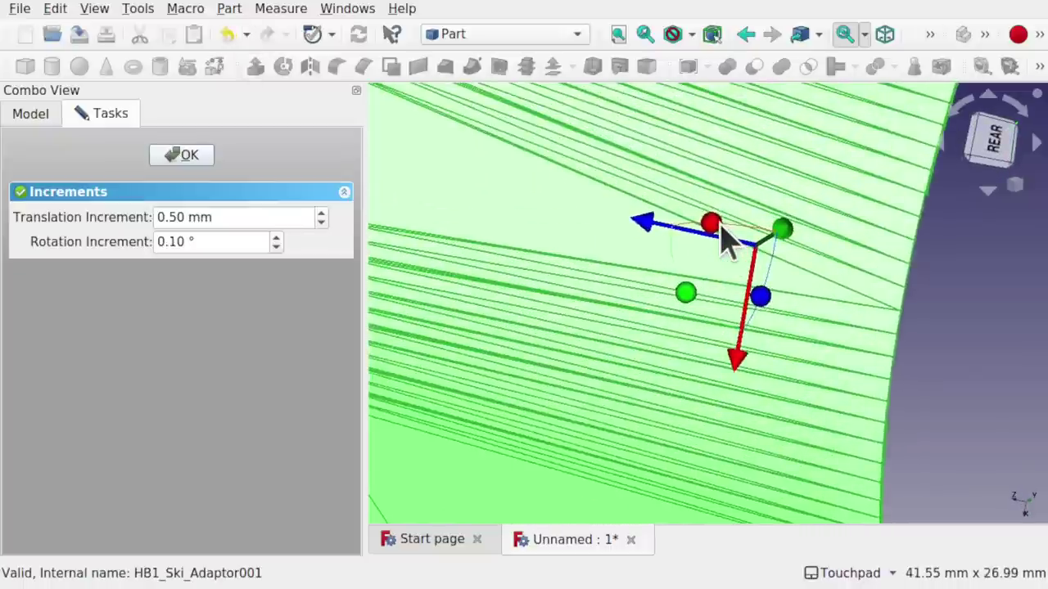
scroll(721, 229, "down", 5)
scroll(723, 234, "down", 3)
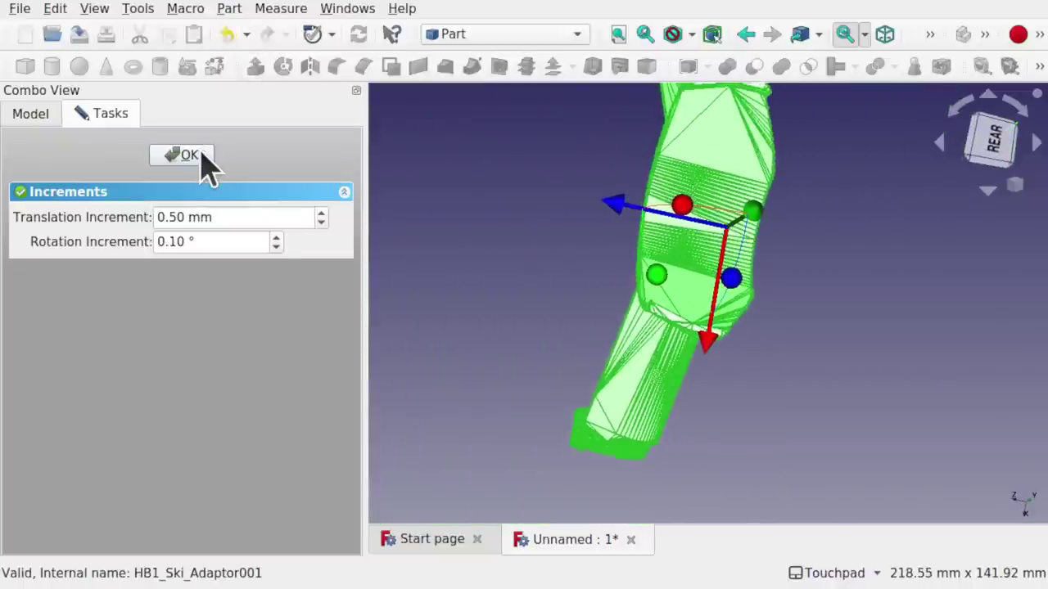
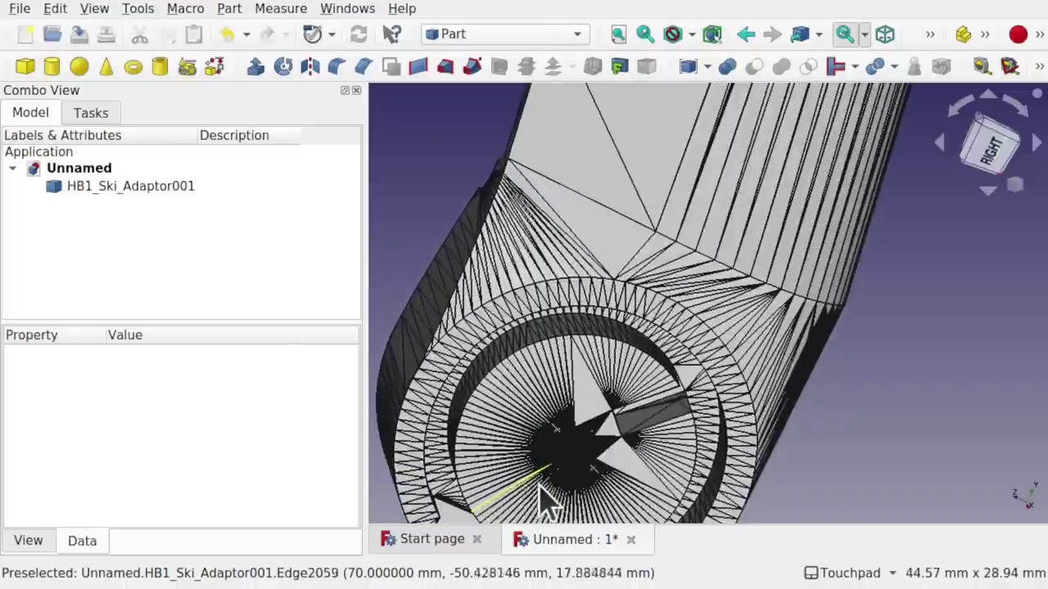
- Examine the faceted round connector at the end of the arm from several angles
left_click_drag(578, 501, 608, 439, "shift")
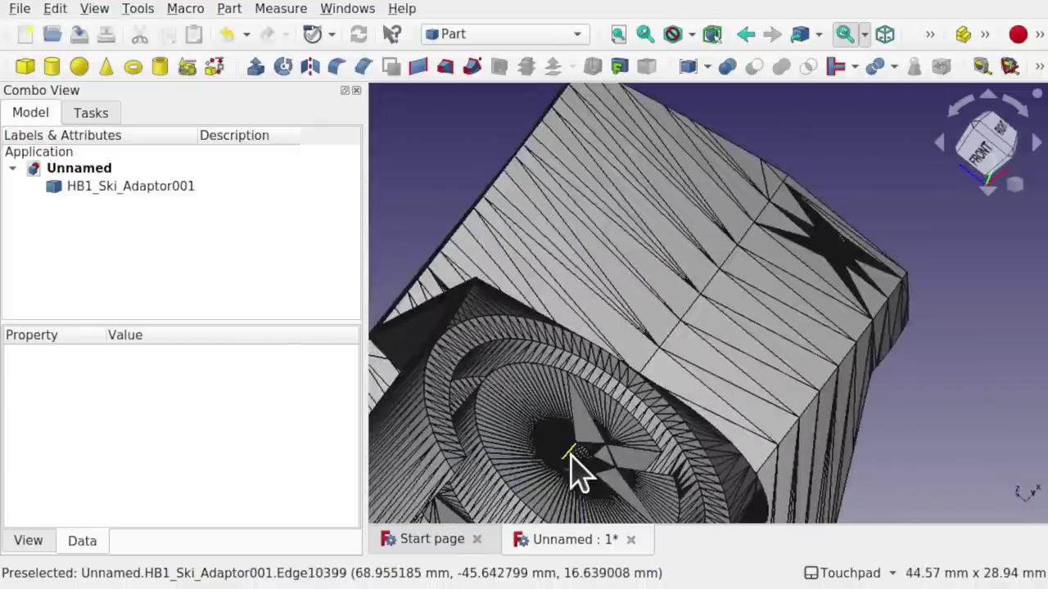
middle_click_drag(601, 479, 442, 419)
left_click_drag(660, 346, 563, 334, "shift")
middle_click_drag(564, 332, 603, 435)
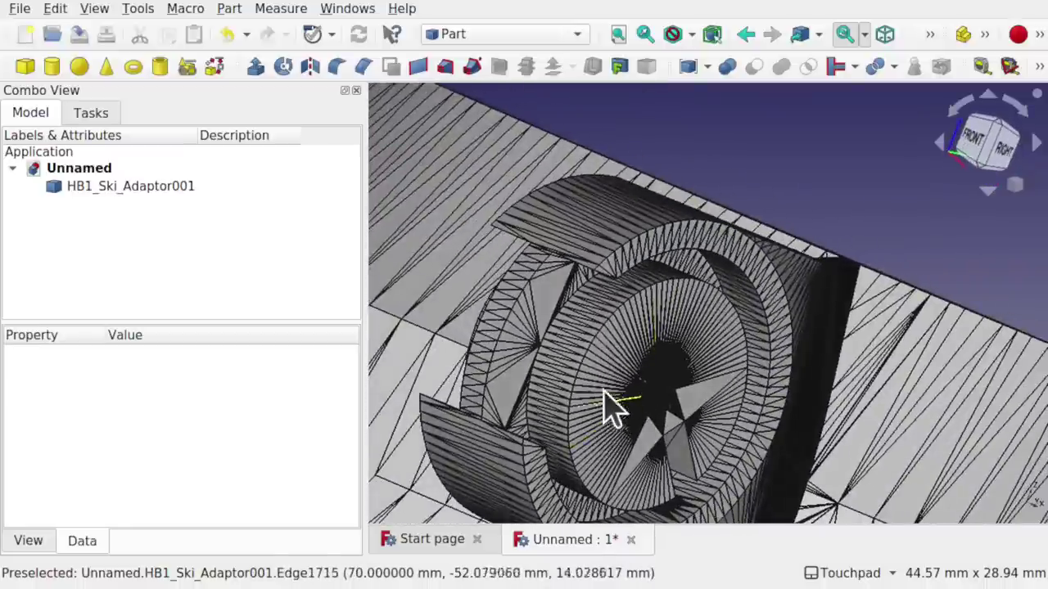
middle_click_drag(755, 339, 646, 300)
middle_click_drag(774, 357, 764, 283, "shift")
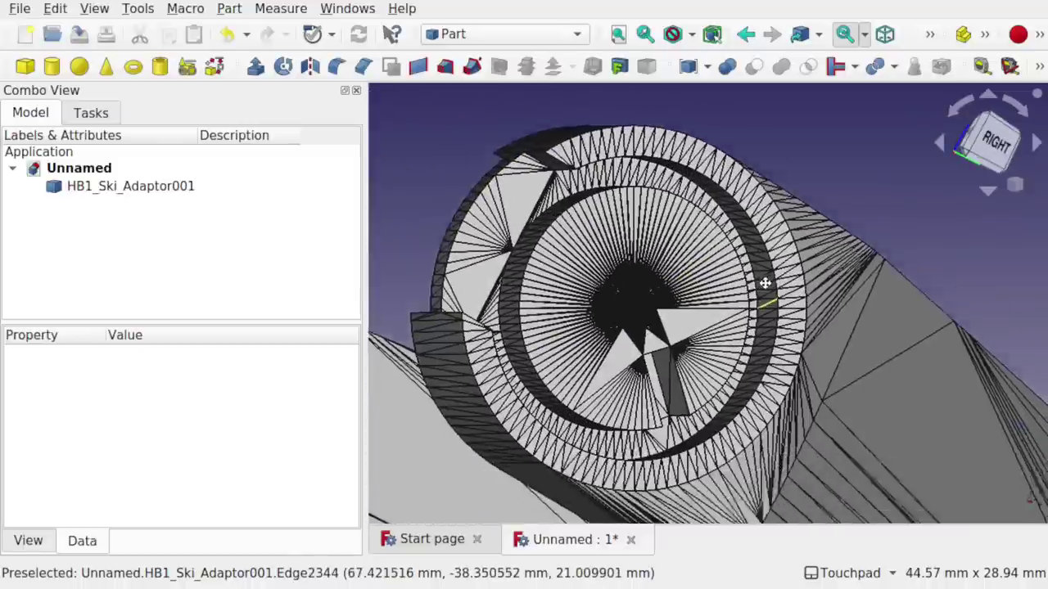
scroll(772, 285, "down", 5)
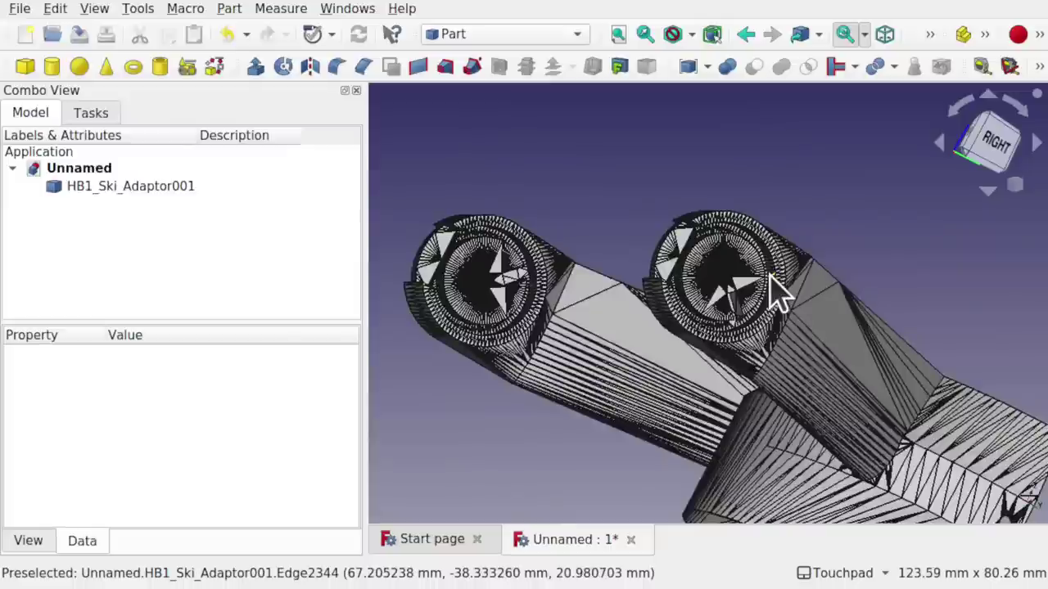
- Create a refined copy of the HB1_Ski_Adaptor001 shape
left_click(169, 188)
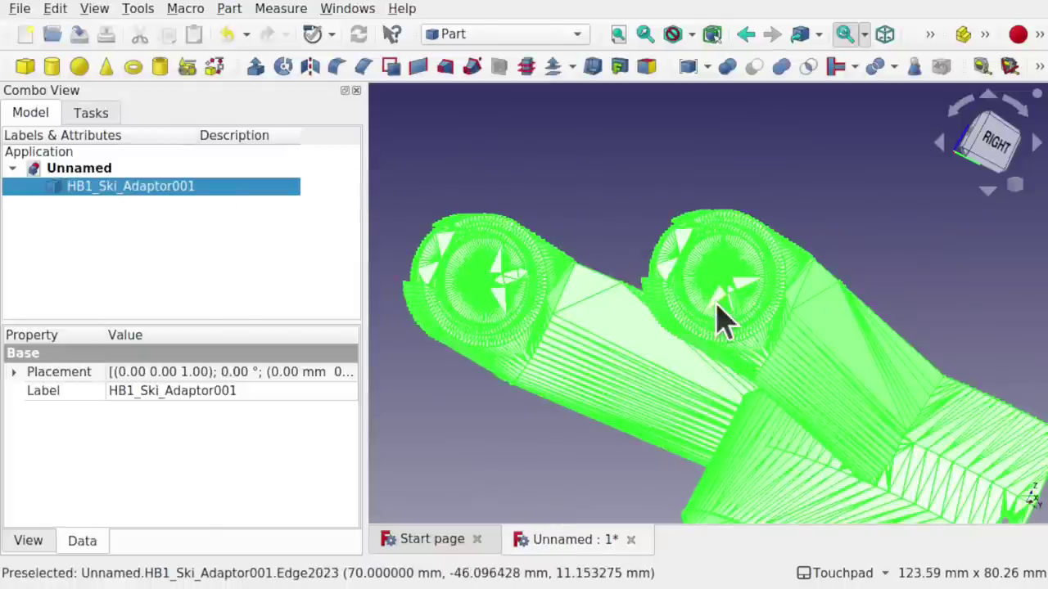
left_click(241, 12)
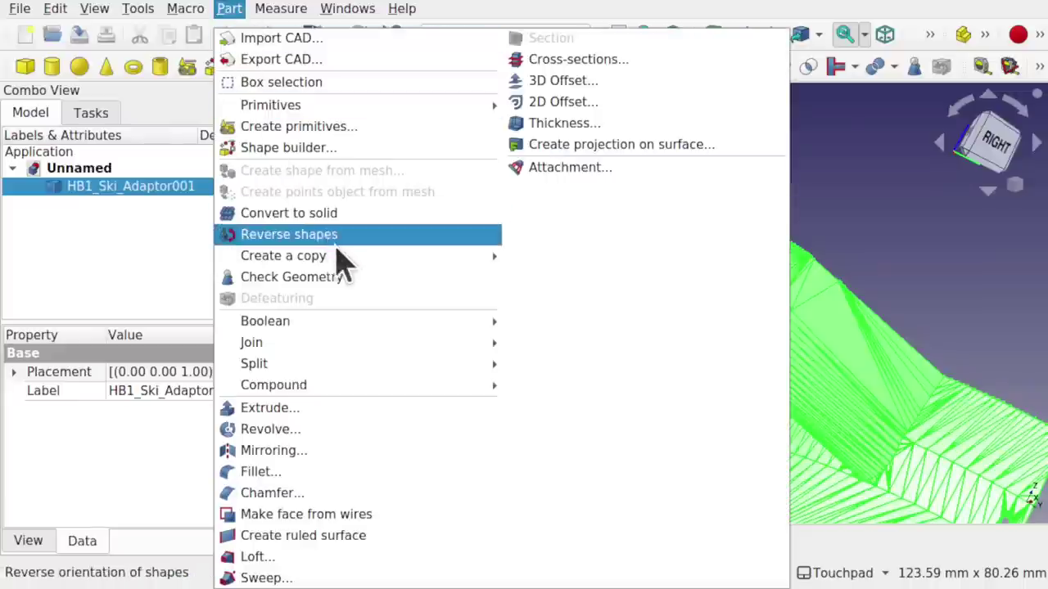
mouse_move(341, 256)
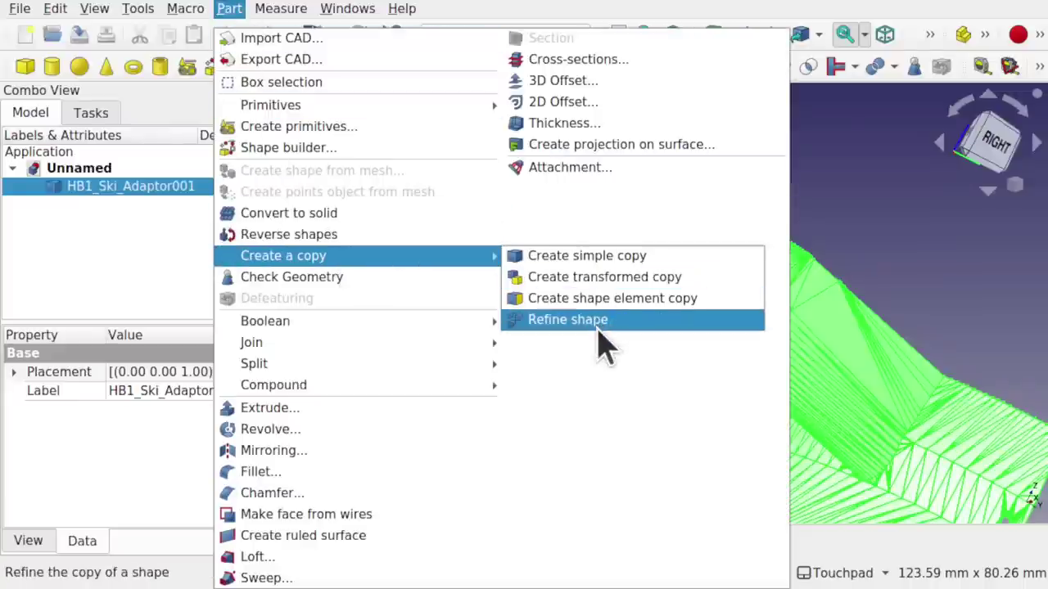
left_click(602, 321)
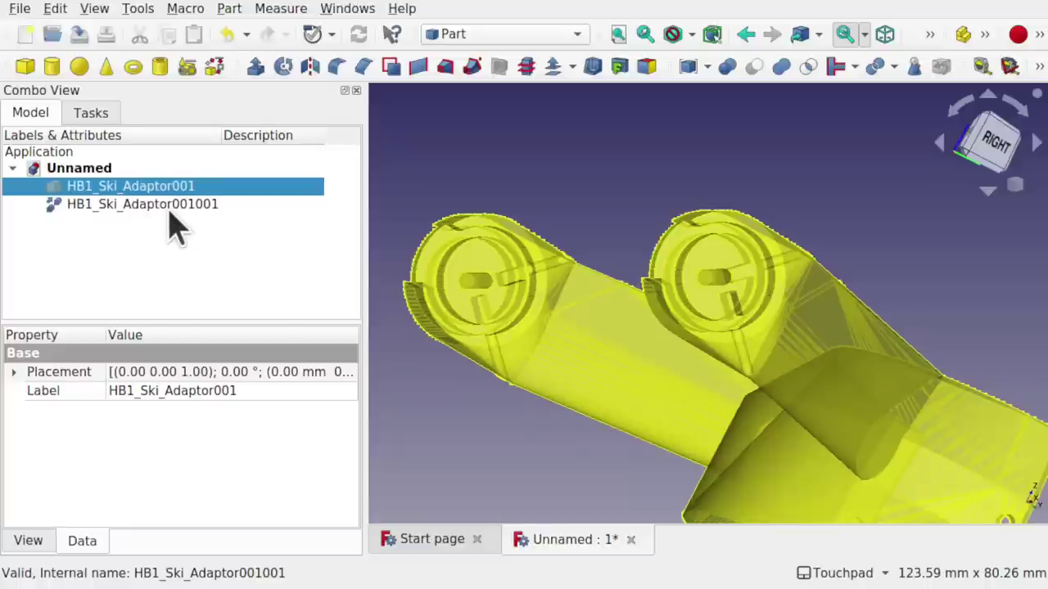
left_click(479, 404)
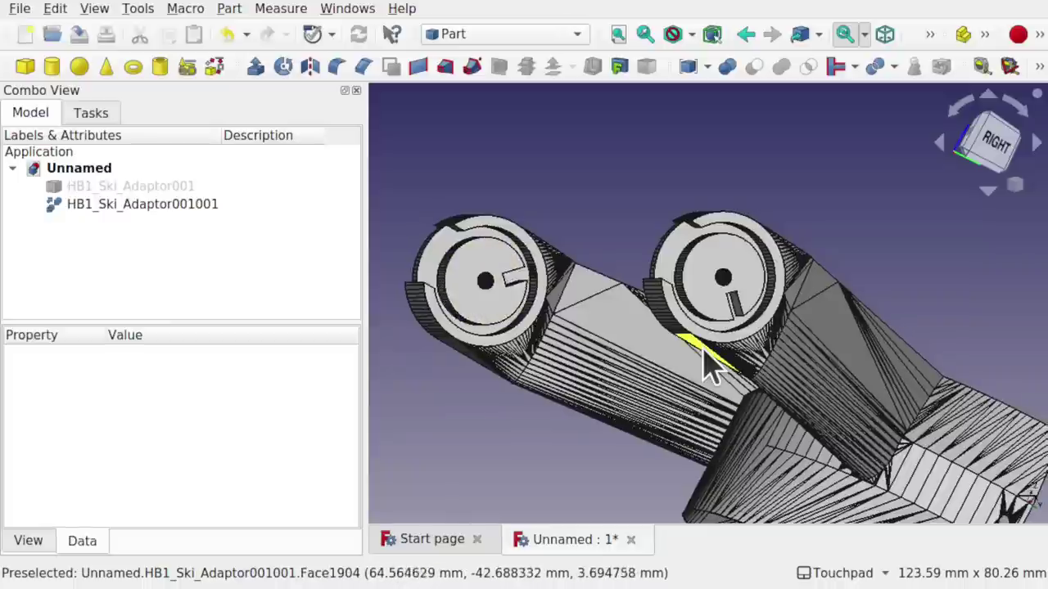
- Alternate the visibility of HB1_Ski_Adaptor001 and its refined copy to compare their surfaces across the whole part
scroll(703, 349, "down", 4)
left_click_drag(704, 349, 643, 417, "alt")
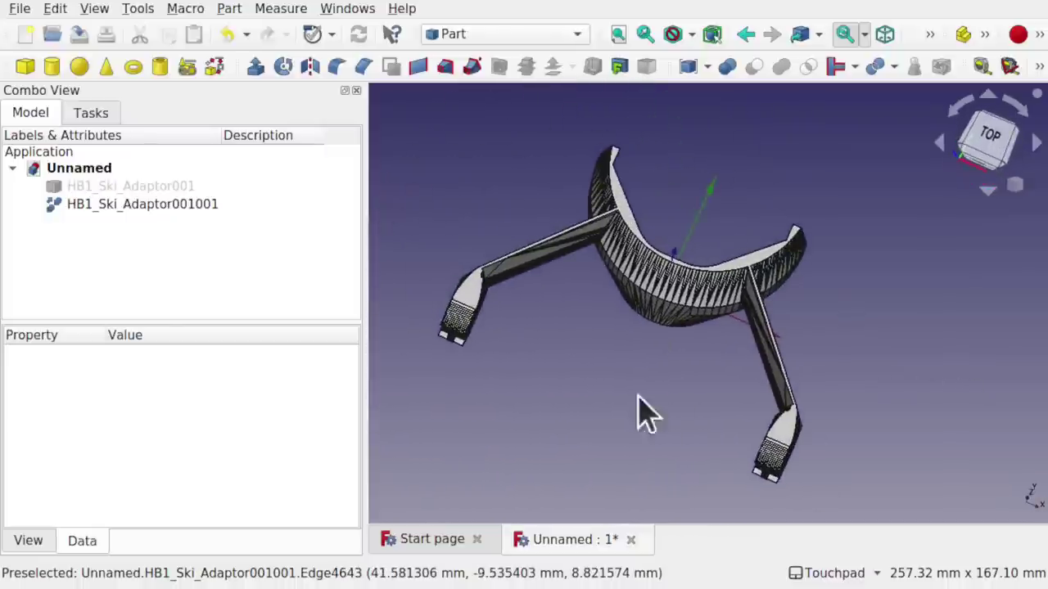
left_click(137, 186)
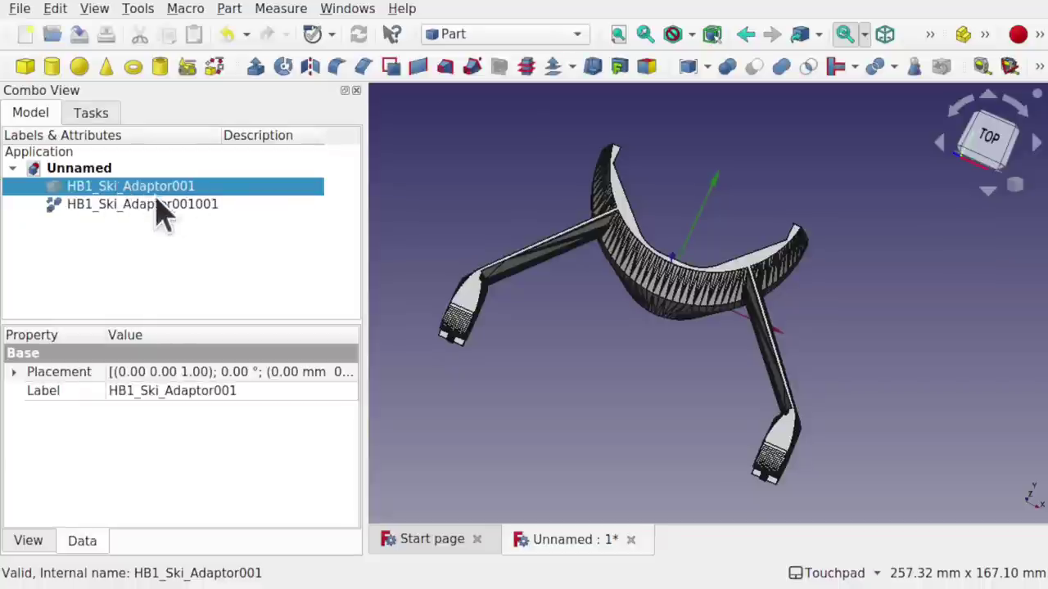
left_click(148, 203, "ctrl")
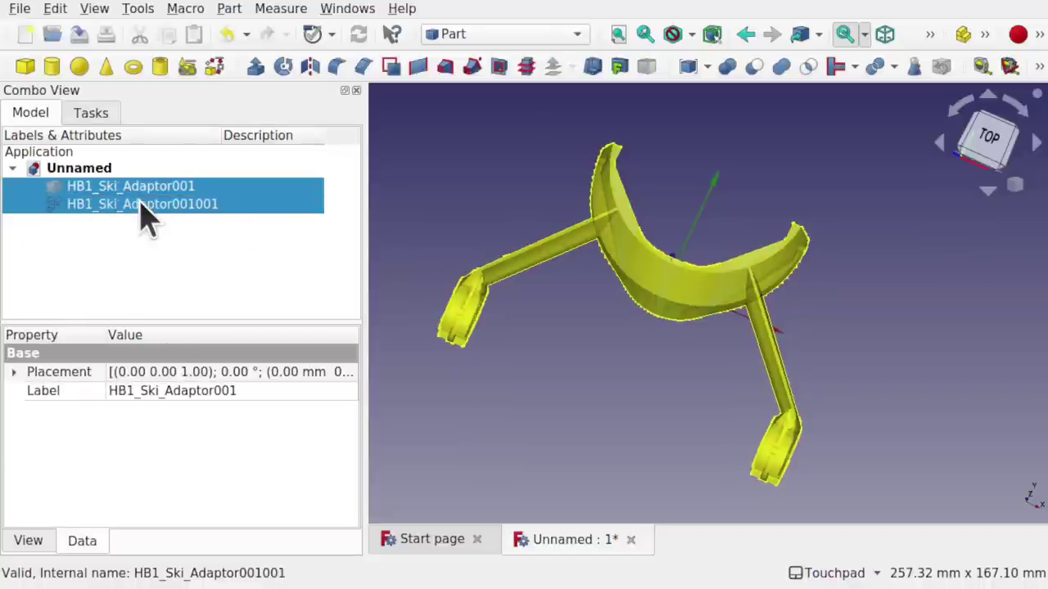
key("space")
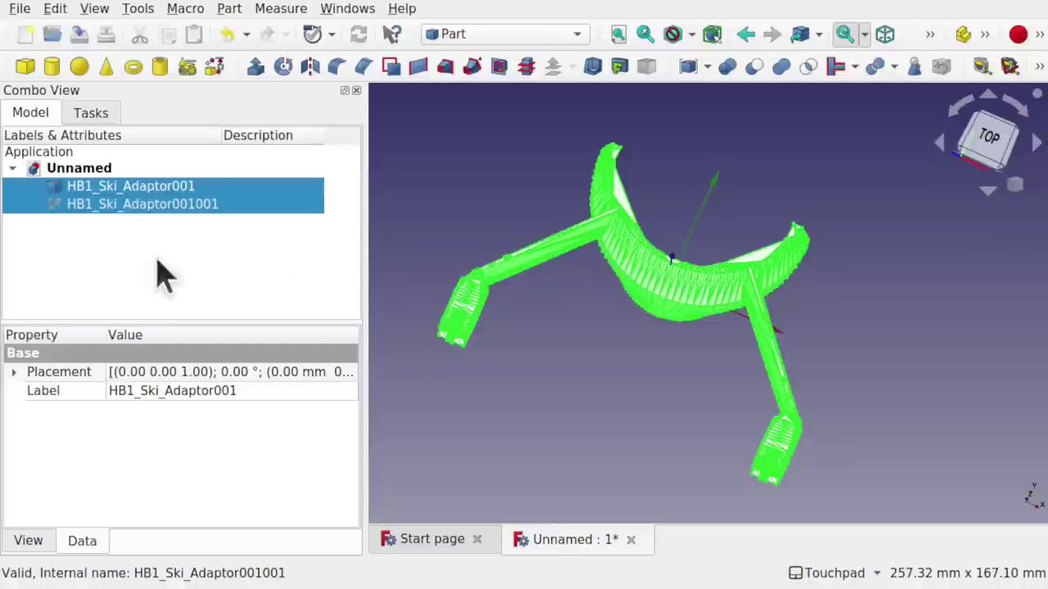
key("space")
key("space")
key("space")
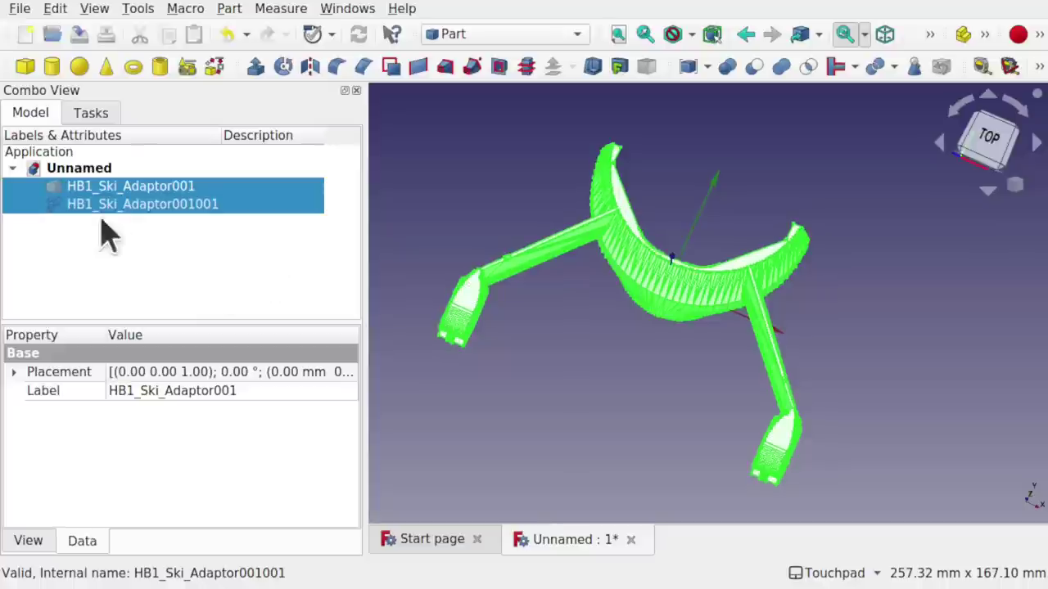
key("space")
key("space")
key("space")
key("space")
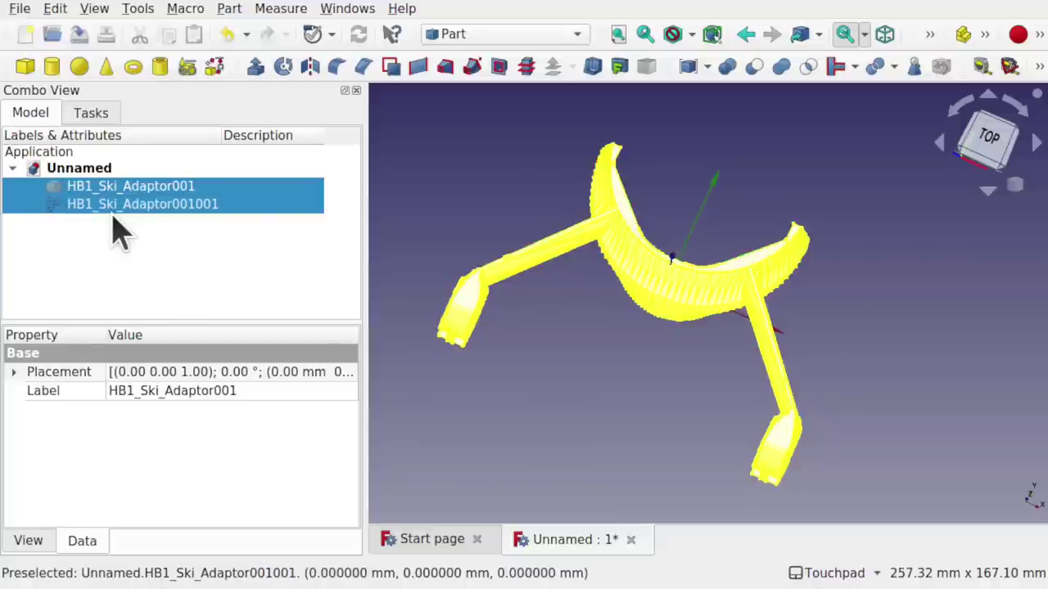
- Compare the original and refined faces along the curved band up close by swapping which shape is shown
left_click_drag(733, 228, 713, 252, "shift")
middle_click_drag(712, 252, 734, 230)
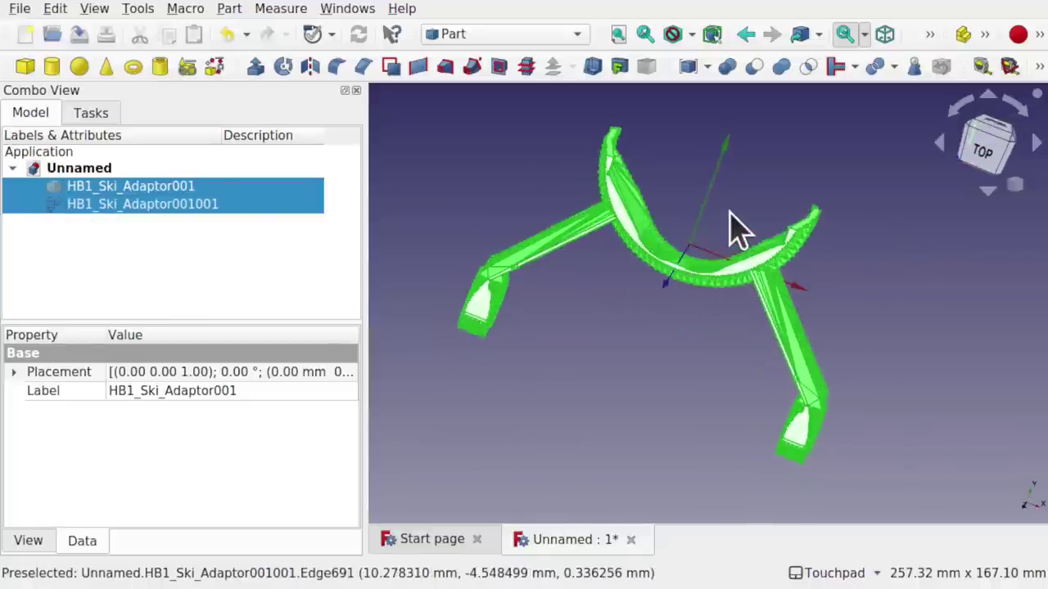
scroll(734, 230, "up", 5)
key("space")
key("space")
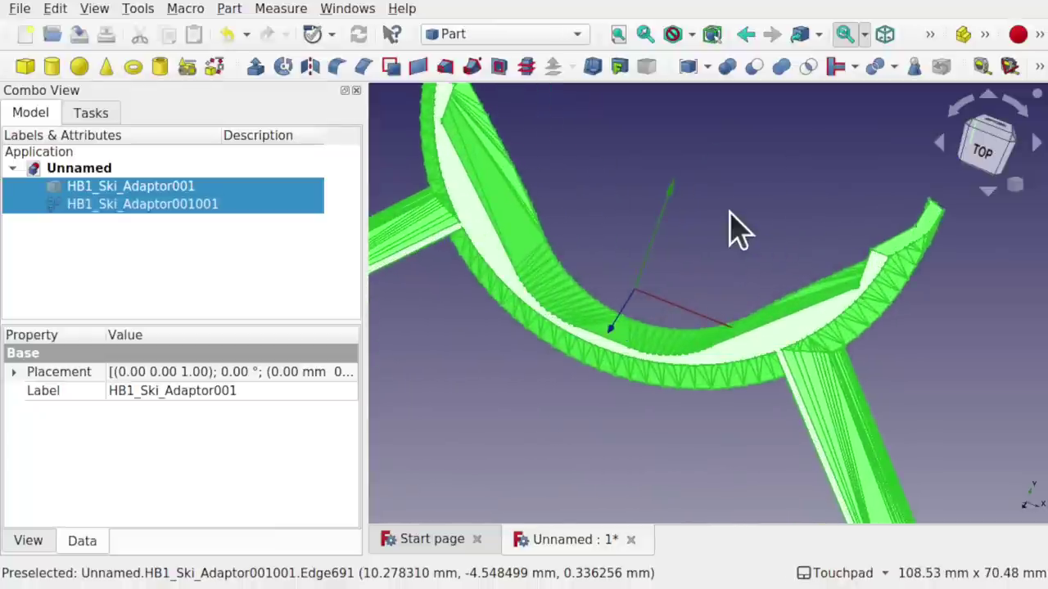
key("space")
key("space")
key("space")
key("space")
key("space")
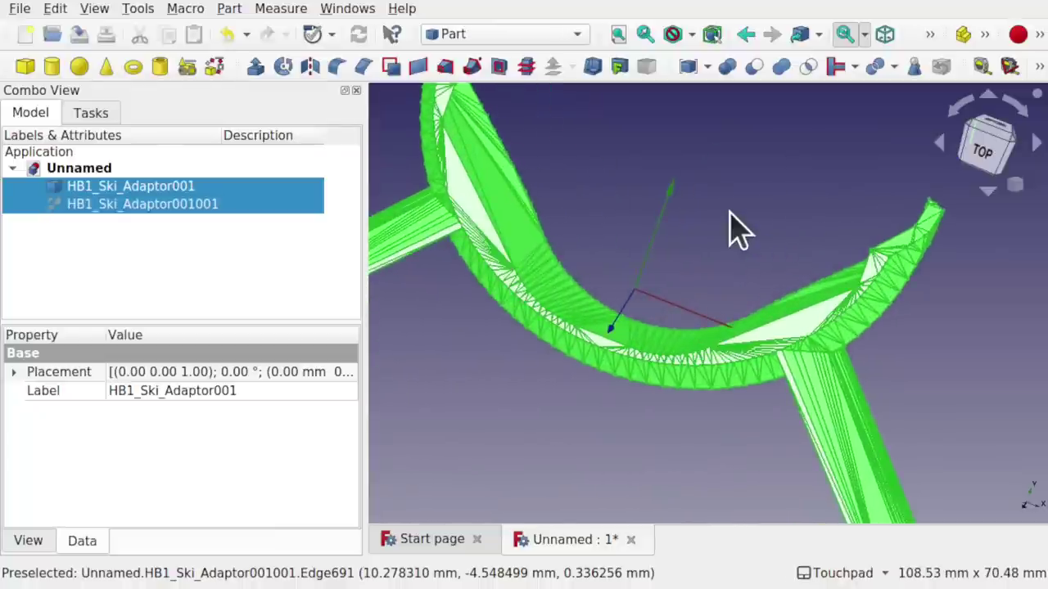
- Compare the original and refined faces on the round arm ends by swapping which shape is shown
scroll(731, 230, "down", 7)
middle_click_drag(589, 264, 663, 302)
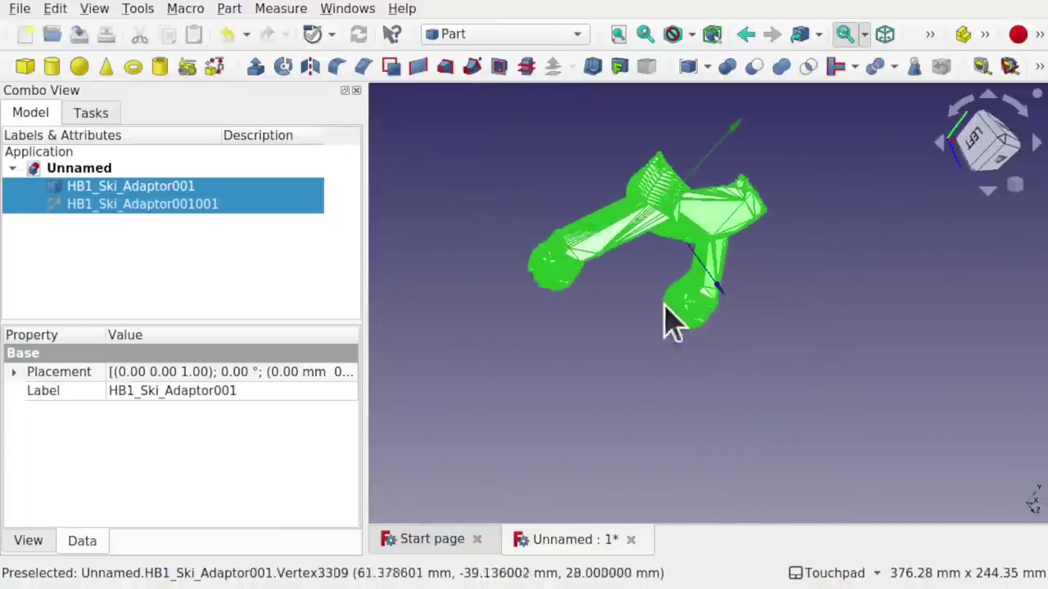
scroll(570, 297, "up", 8)
key("space")
key("space")
key("space")
key("space")
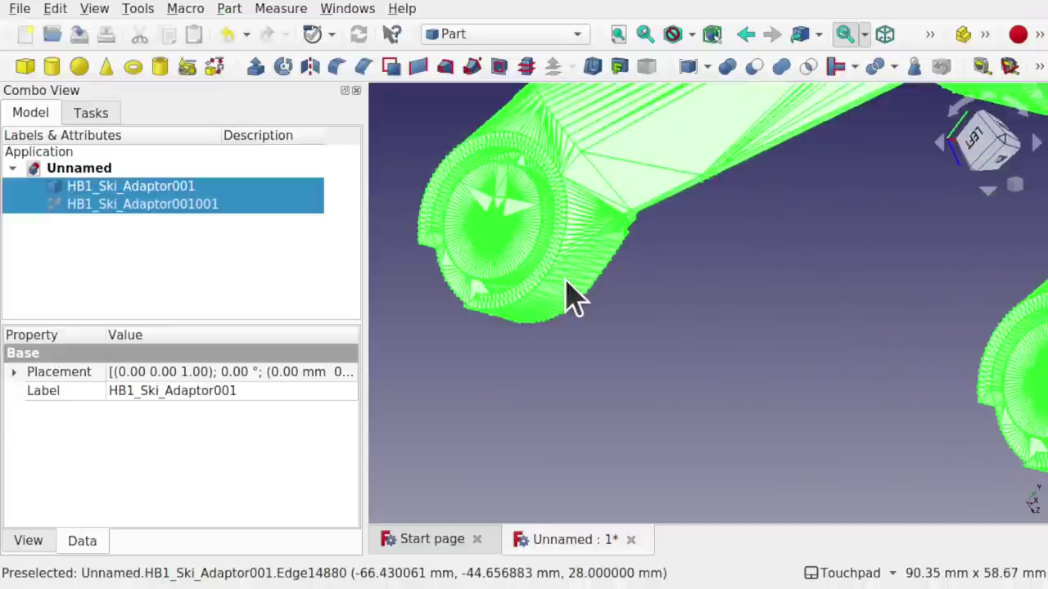
left_click(480, 362)
- Convert the refined shape HB1_Ski_Adaptor001001 to a solid and hide the refined shape
left_click(177, 206)
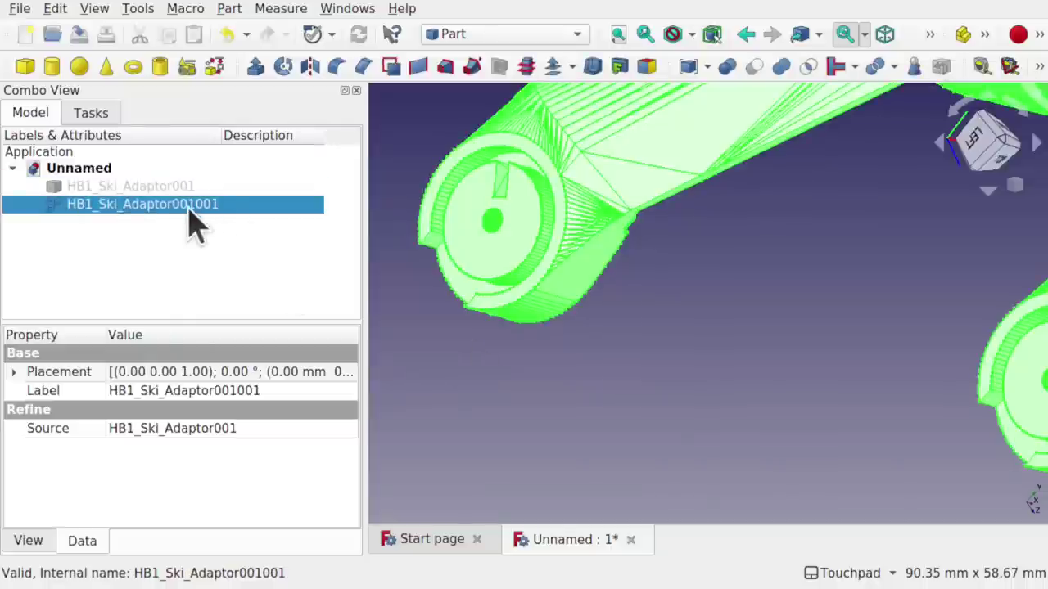
left_click(154, 207)
scroll(503, 373, "down", 4)
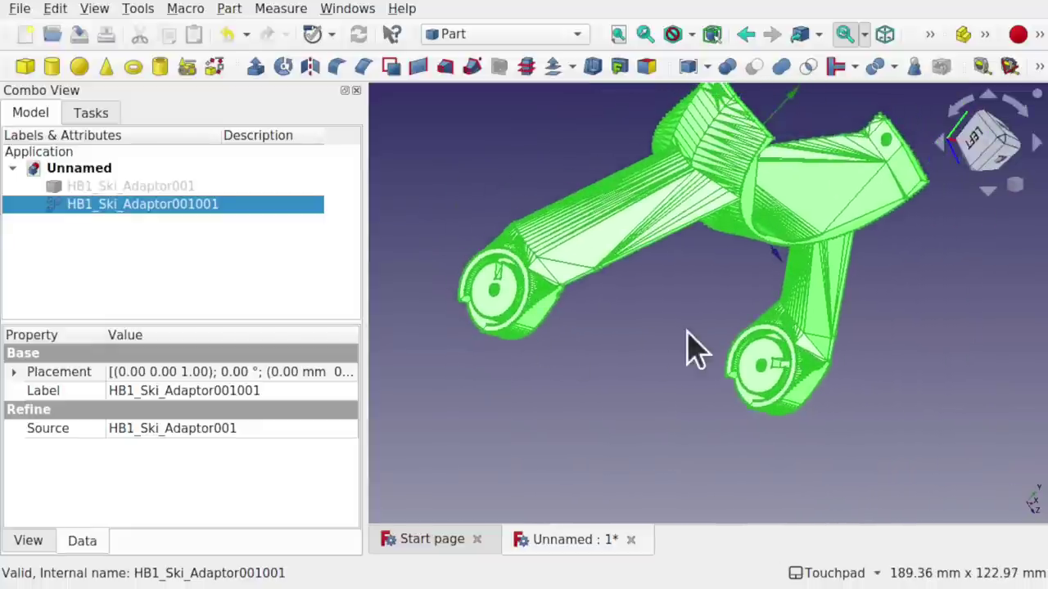
left_click_drag(688, 331, 643, 313, "alt")
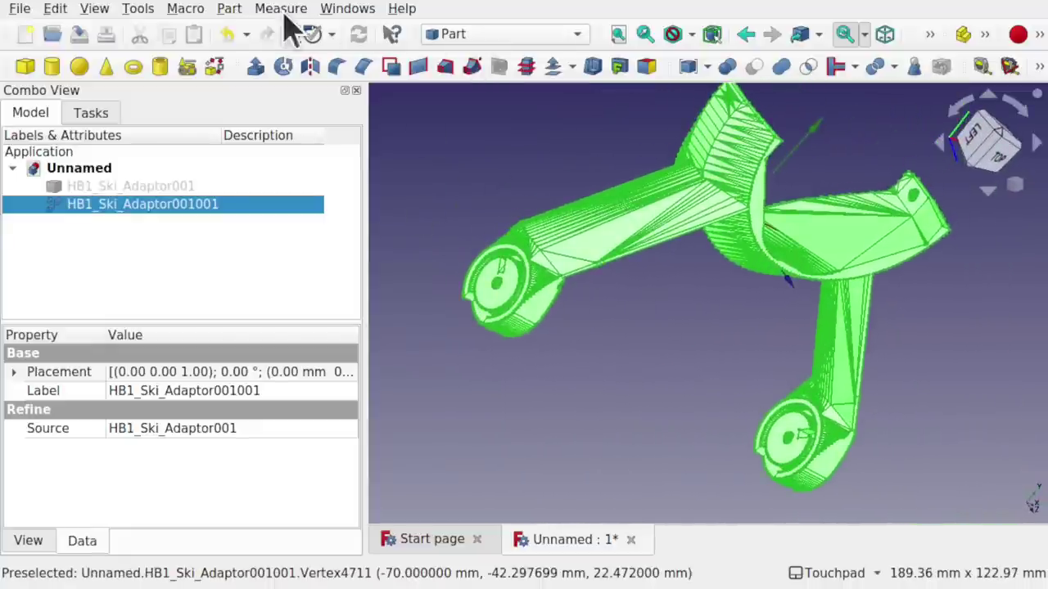
left_click(229, 10)
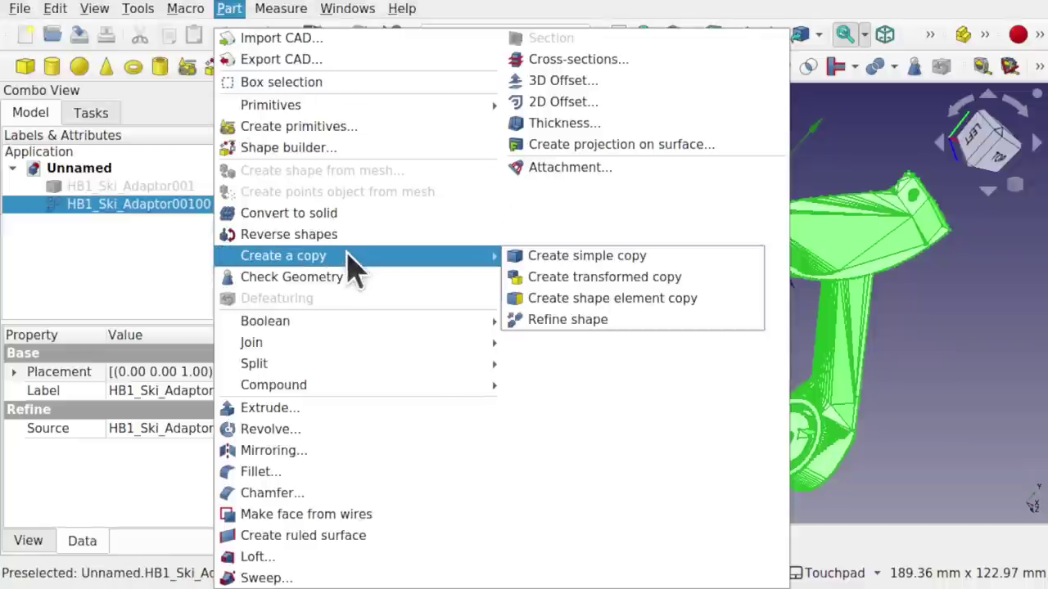
left_click(353, 218)
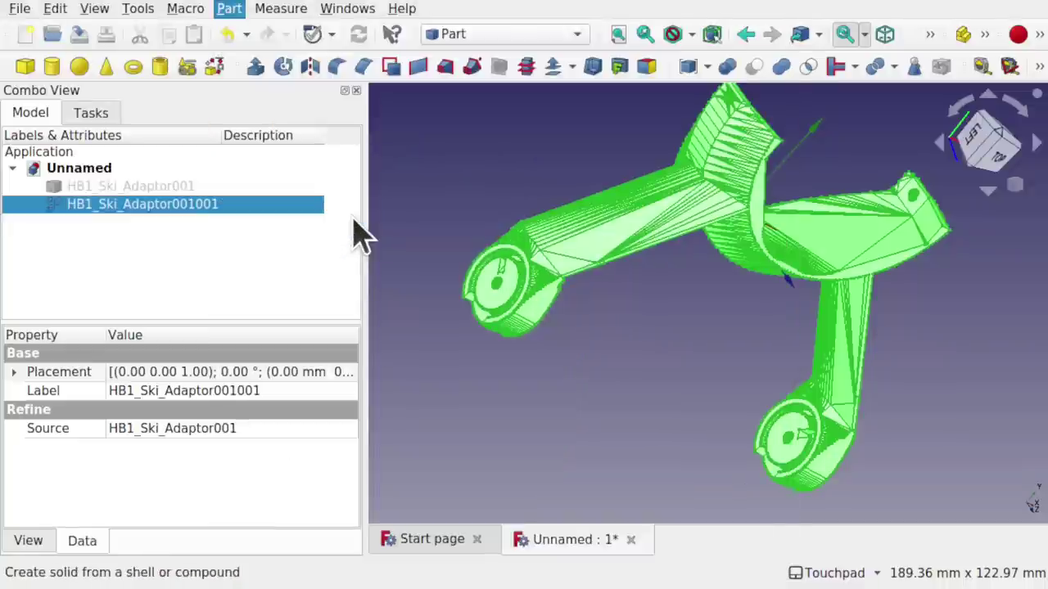
left_click(221, 222)
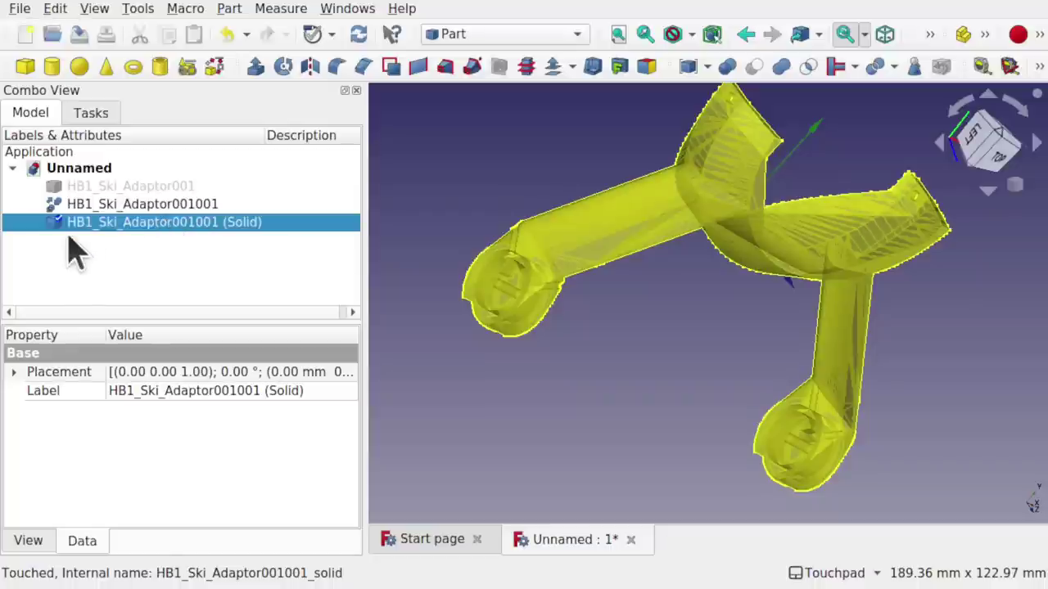
left_click(163, 206)
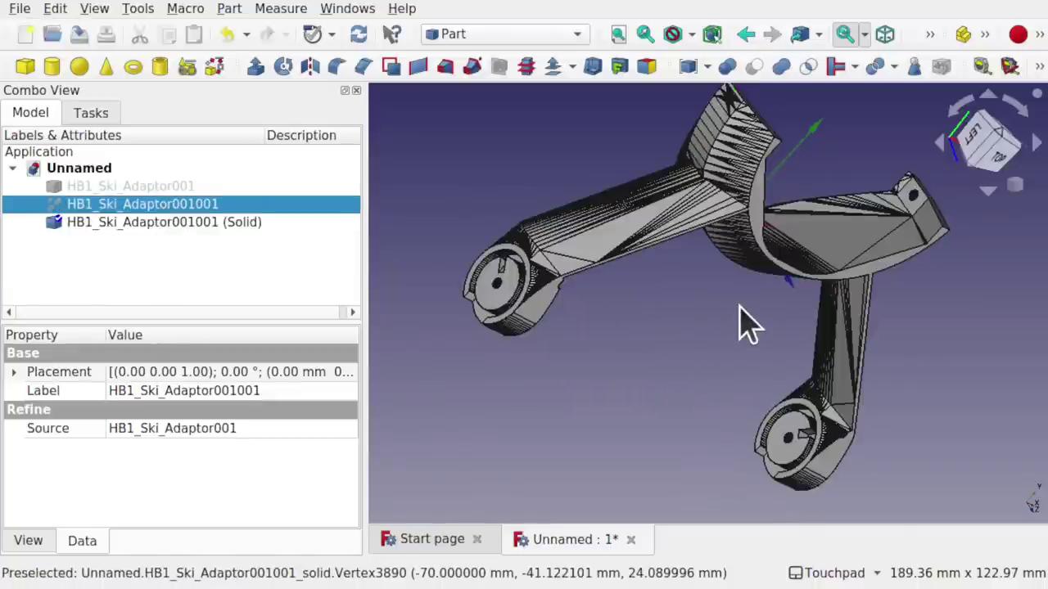
- Examine the new solid from several sides, including a close look at the round connectors on both arms
left_click_drag(739, 306, 663, 298, "shift")
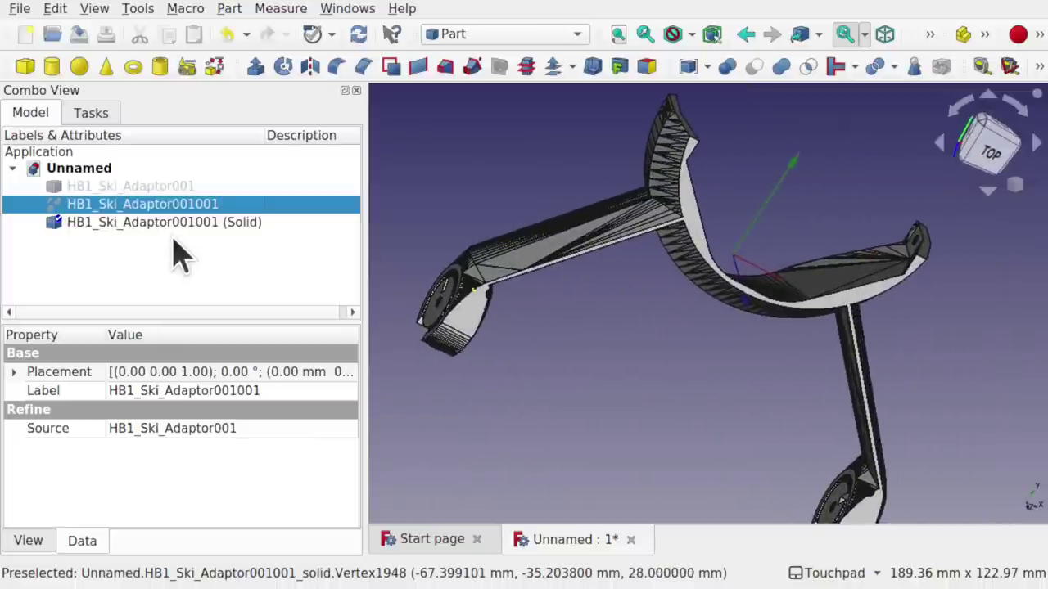
middle_click_drag(739, 368, 738, 352)
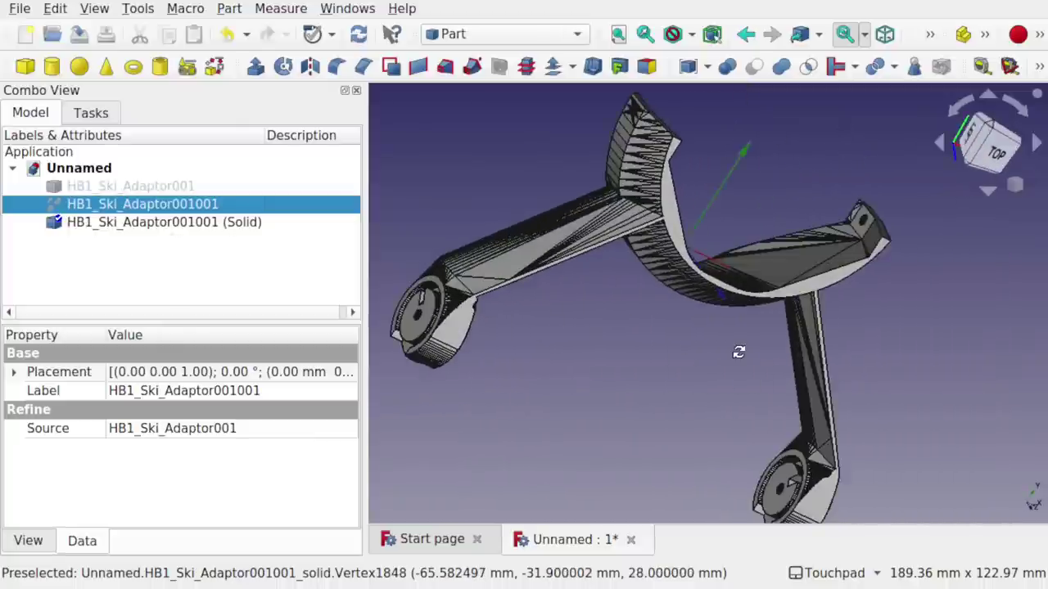
scroll(739, 352, "down", 3)
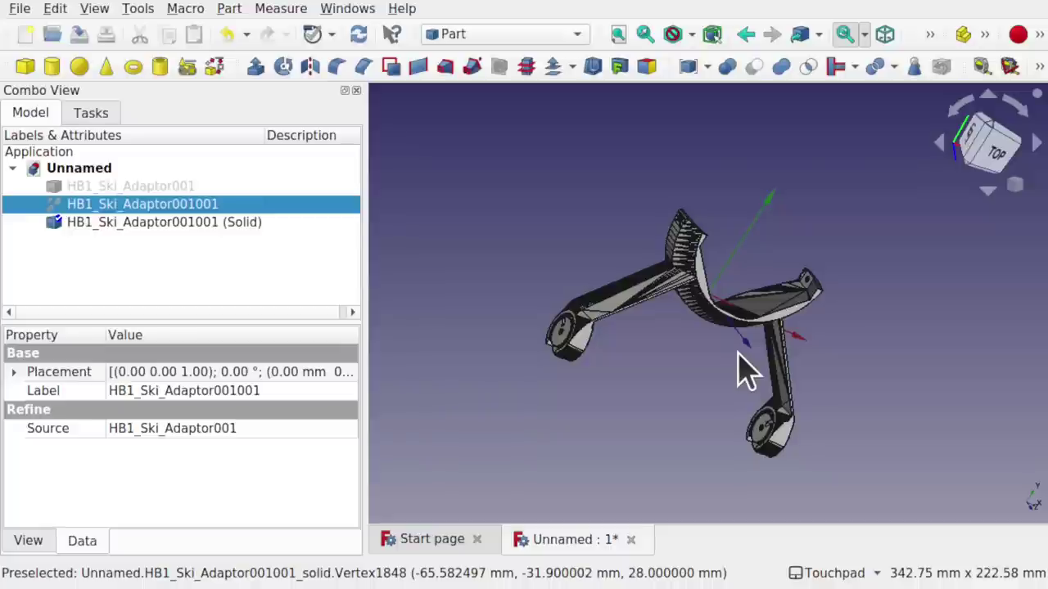
middle_click_drag(861, 404, 756, 311)
scroll(825, 404, "up", 6)
middle_click_drag(732, 455, 802, 442)
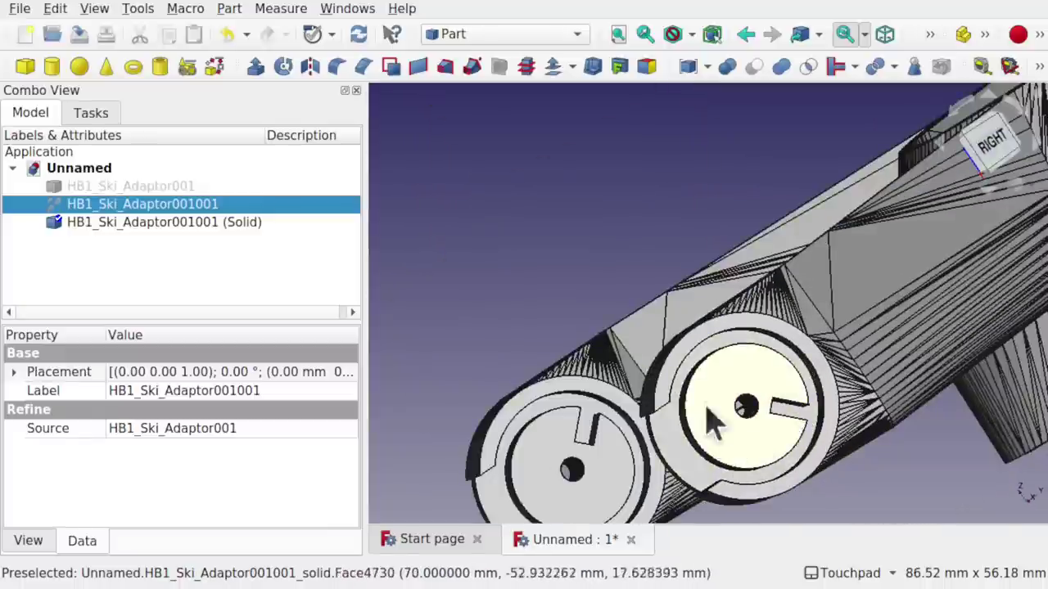
middle_click_drag(709, 422, 822, 402)
scroll(798, 299, "down", 3)
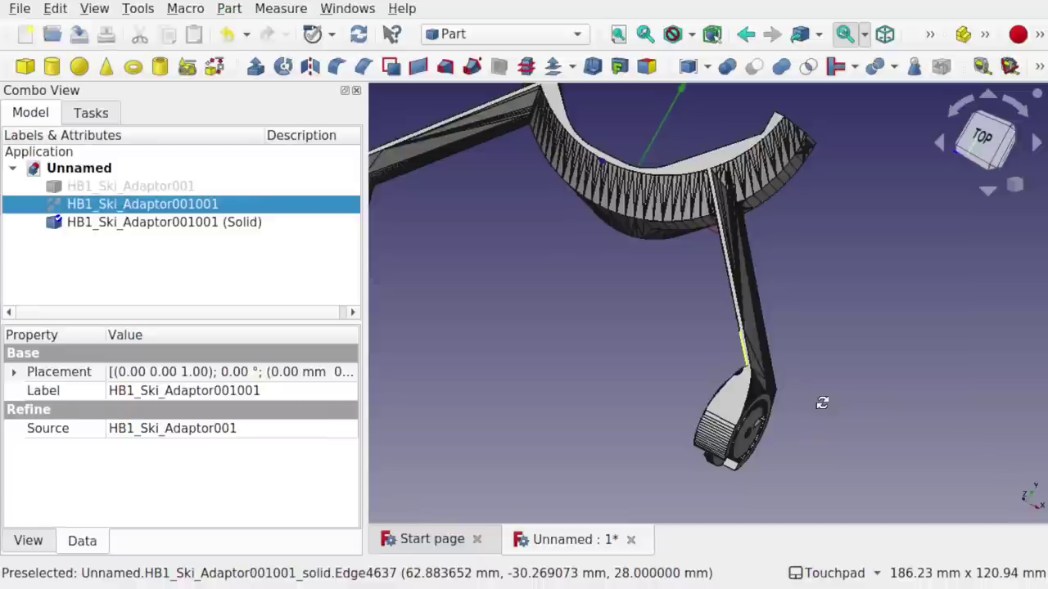
- Examine the solid's curved band and arm for remaining triangulated faces from the rear and side
middle_click_drag(822, 403, 870, 412)
middle_click_drag(635, 253, 696, 318)
scroll(607, 288, "down", 3)
scroll(662, 253, "up", 4)
scroll(651, 236, "up", 1)
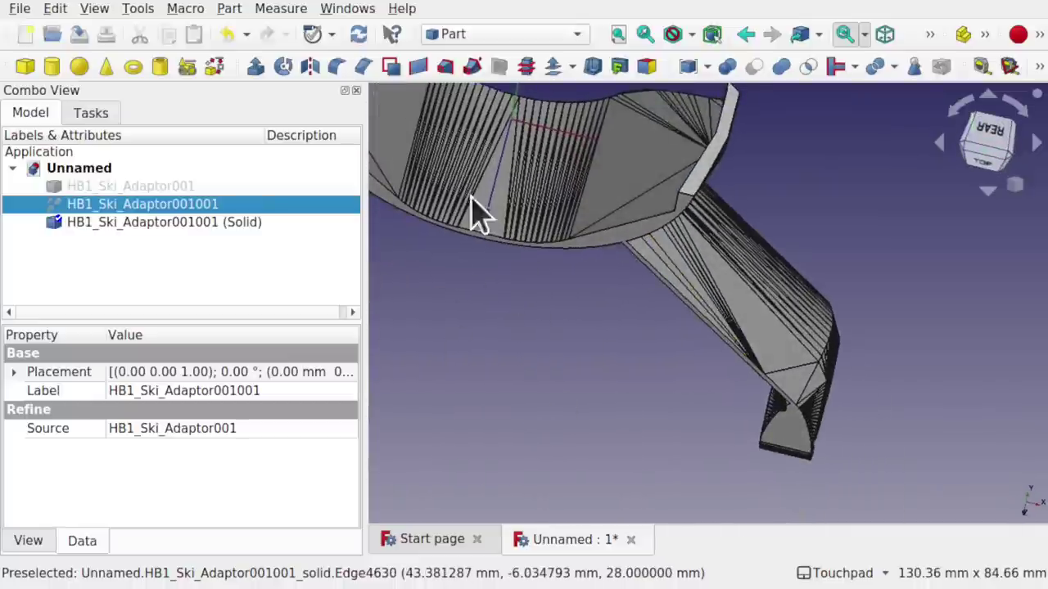
middle_click_drag(494, 112, 480, 293, "shift")
middle_click_drag(604, 350, 523, 315, "alt")
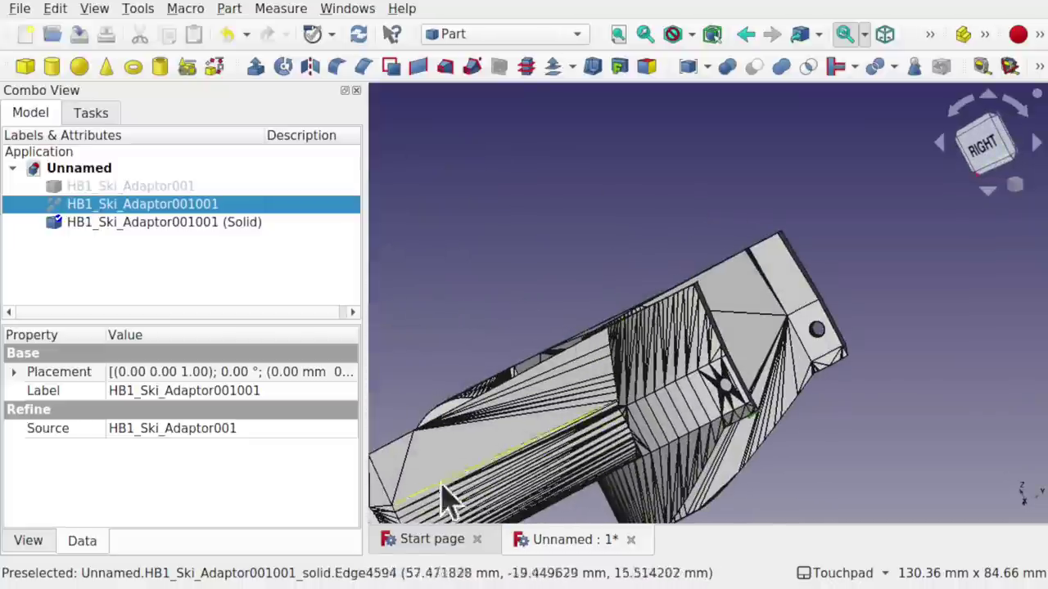
middle_click_drag(500, 444, 696, 340, "shift")
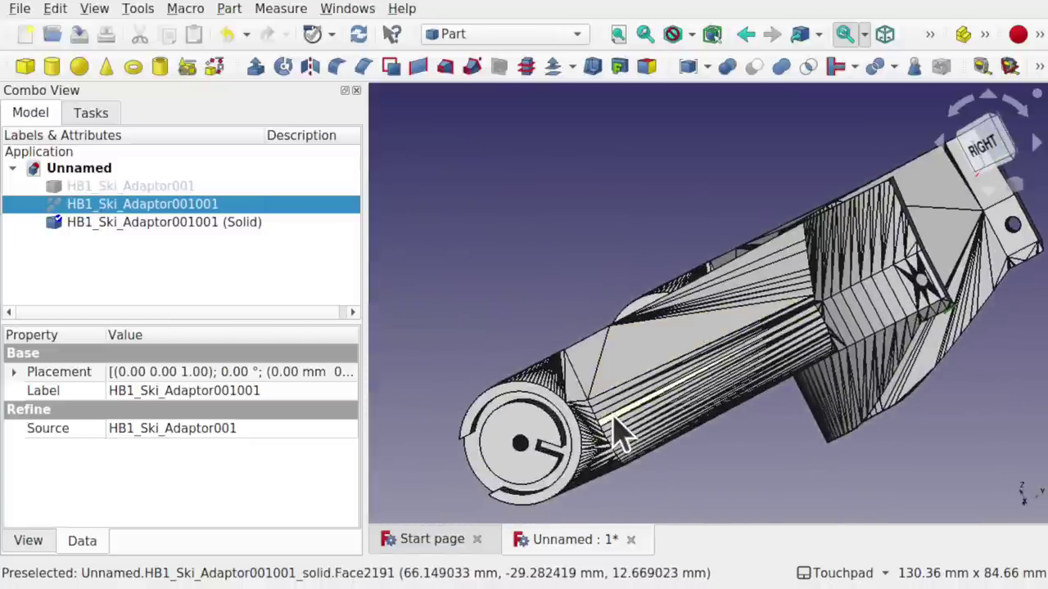
- Examine the triangulated faces along the solid's arm and where it meets the curved band and the round connector
left_click_drag(573, 404, 604, 435, "shift")
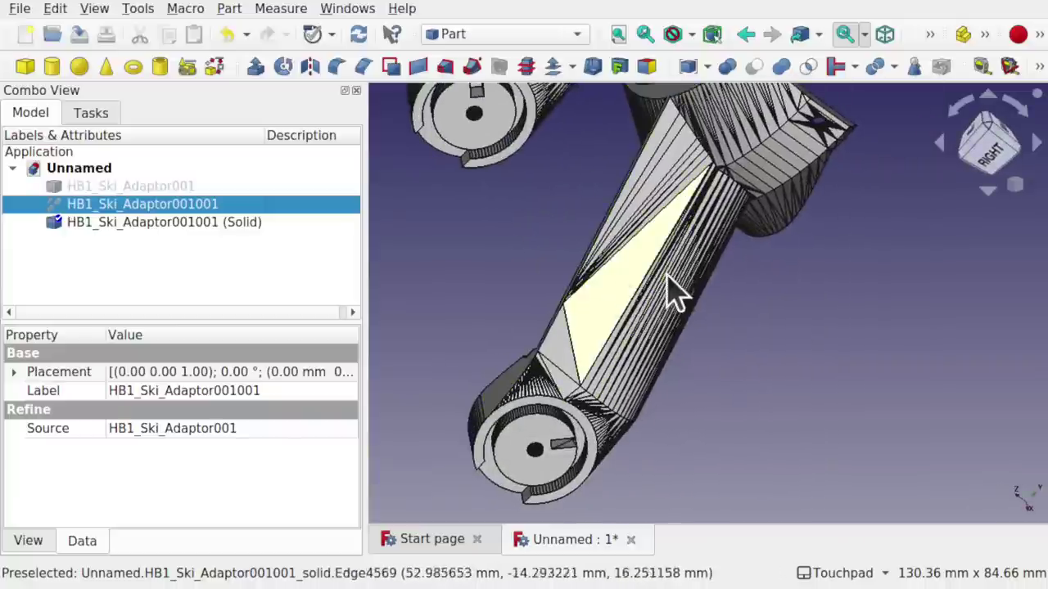
scroll(734, 219, "up", 5)
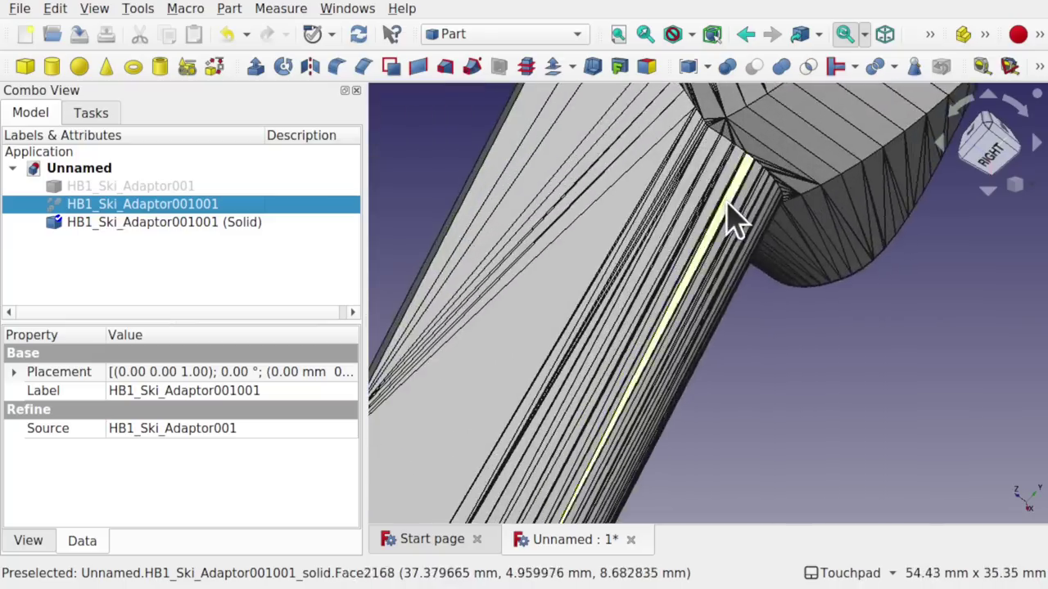
middle_click_drag(732, 217, 734, 118)
middle_click_drag(701, 191, 790, 258)
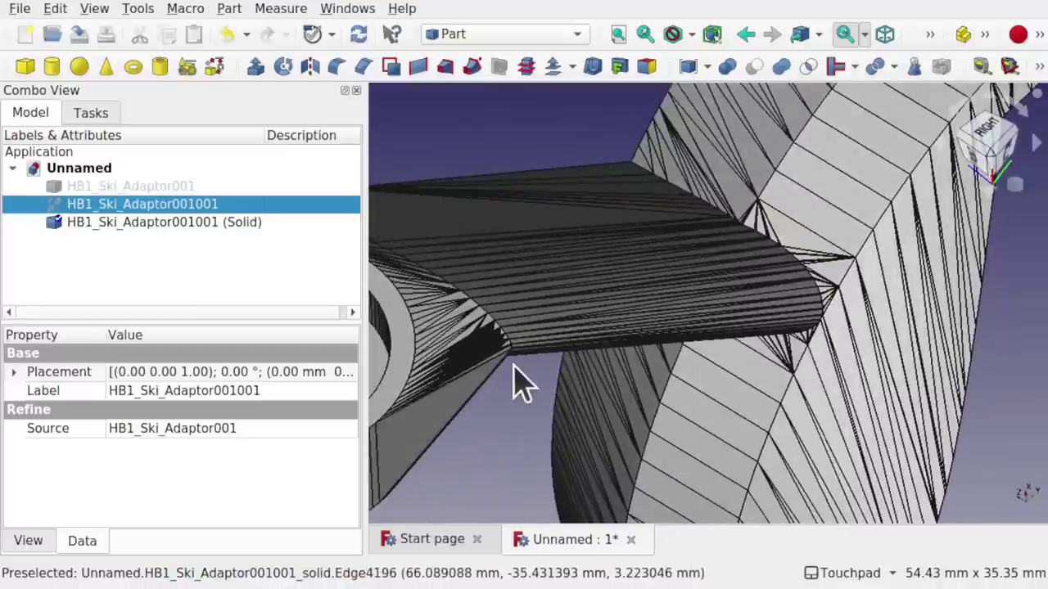
middle_click_drag(637, 370, 468, 428)
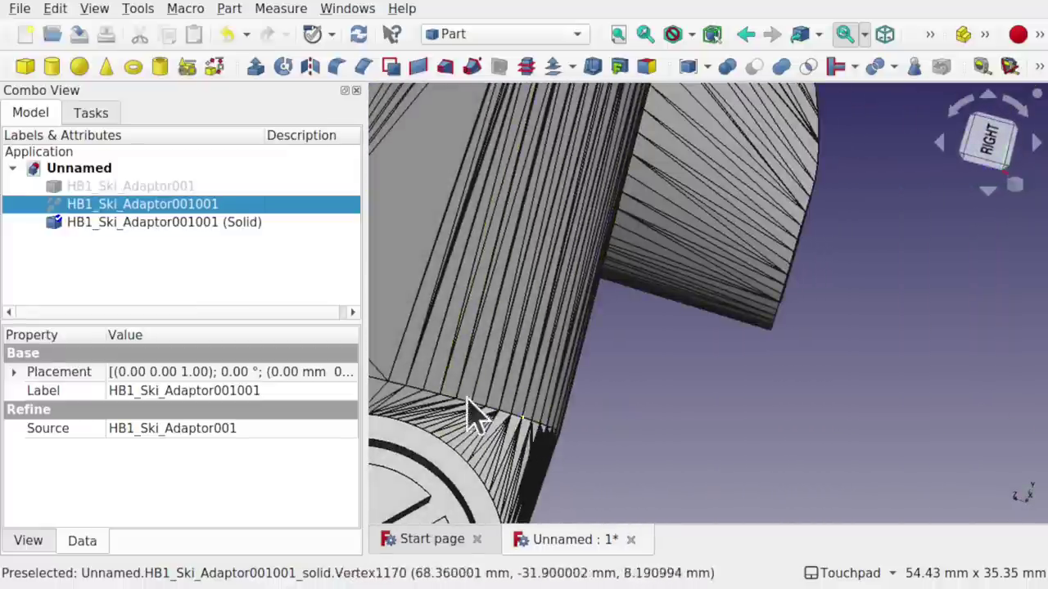
scroll(521, 425, "down", 3)
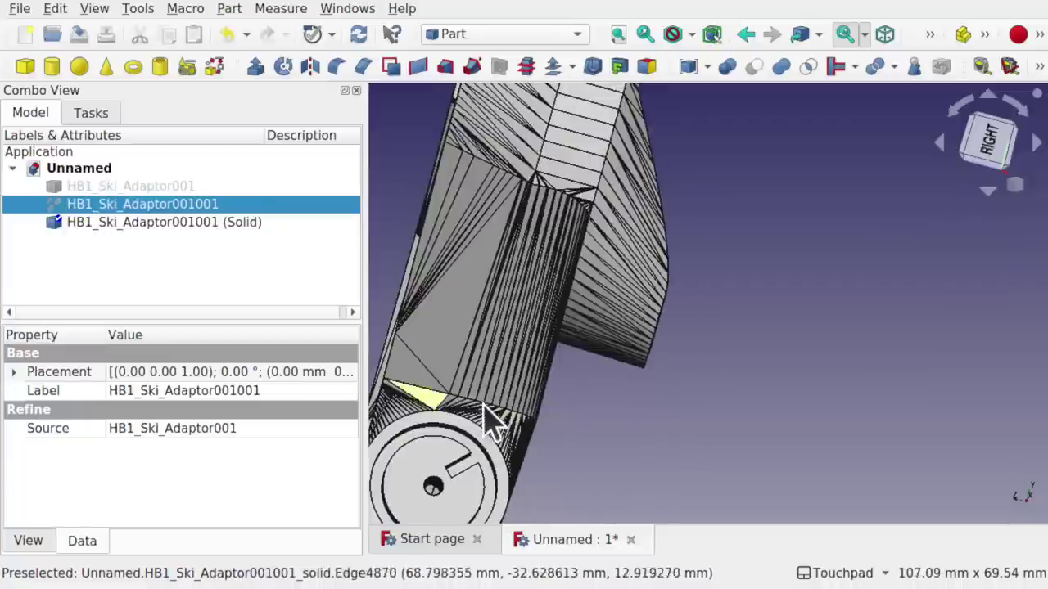
middle_click_drag(483, 405, 555, 477, "shift")
middle_click_drag(578, 320, 619, 338)
scroll(536, 268, "up", 4)
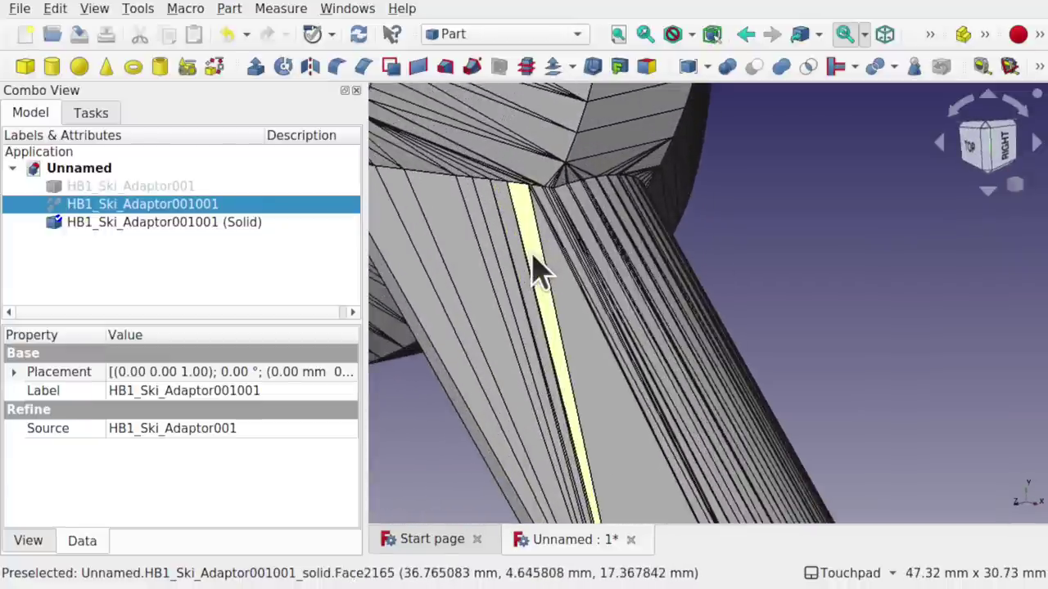
scroll(549, 270, "down", 7)
middle_click_drag(565, 278, 544, 397)
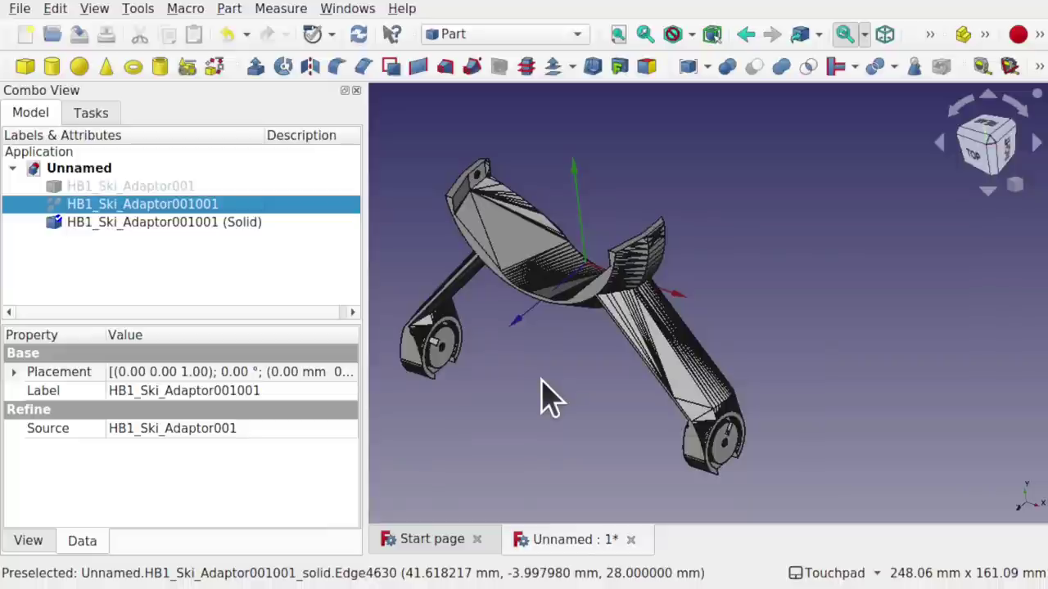
left_click(234, 9)
mouse_move(346, 365)
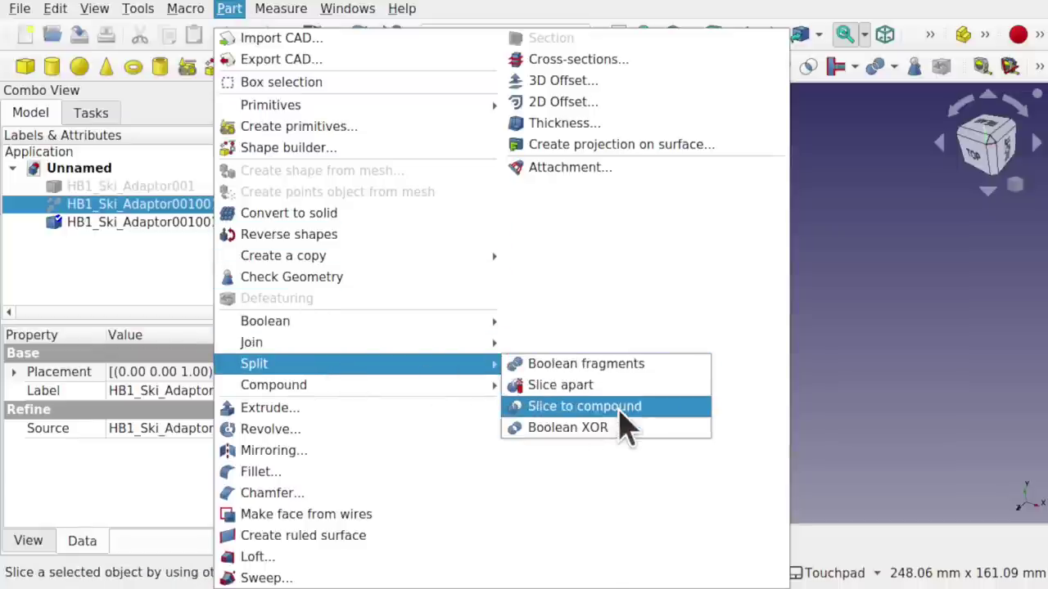
left_click(856, 334)
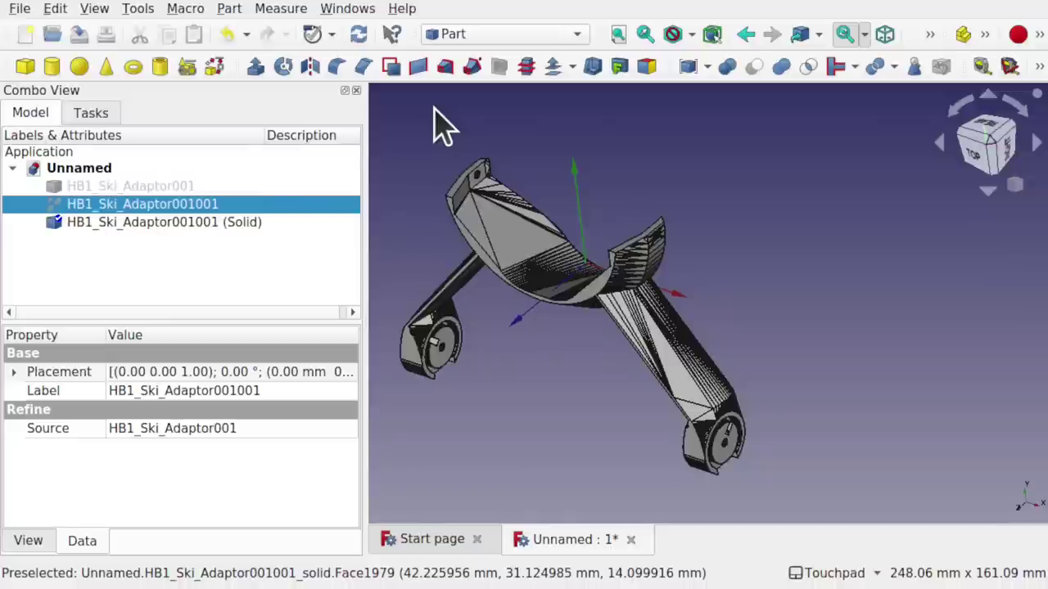
- Clear the selection and create a plane primitive 50 mm long and 50 mm wide at the origin
left_click(160, 266)
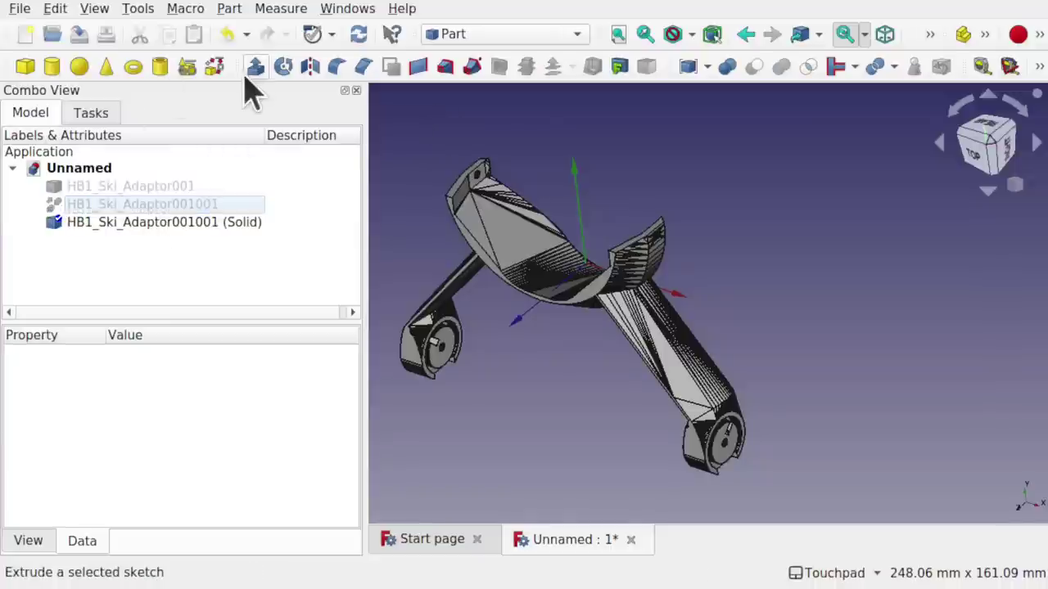
left_click(232, 10)
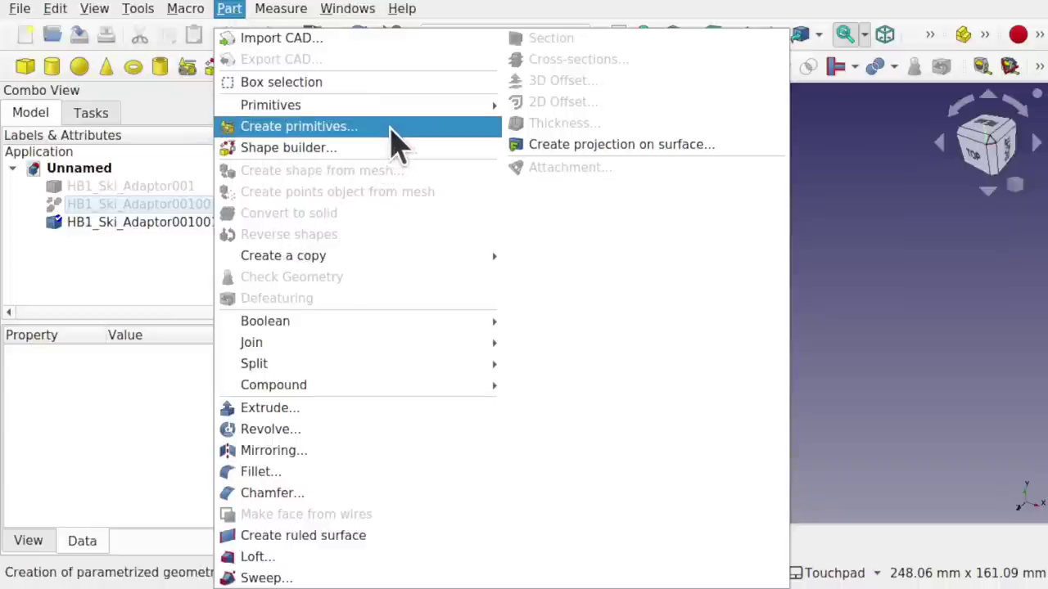
left_click(342, 131)
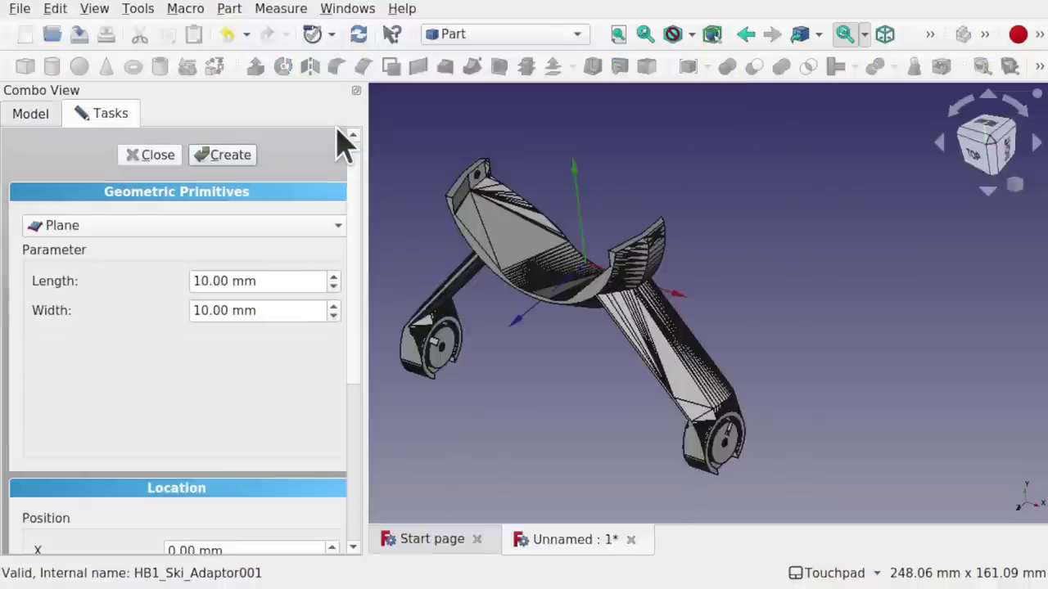
left_click(131, 227)
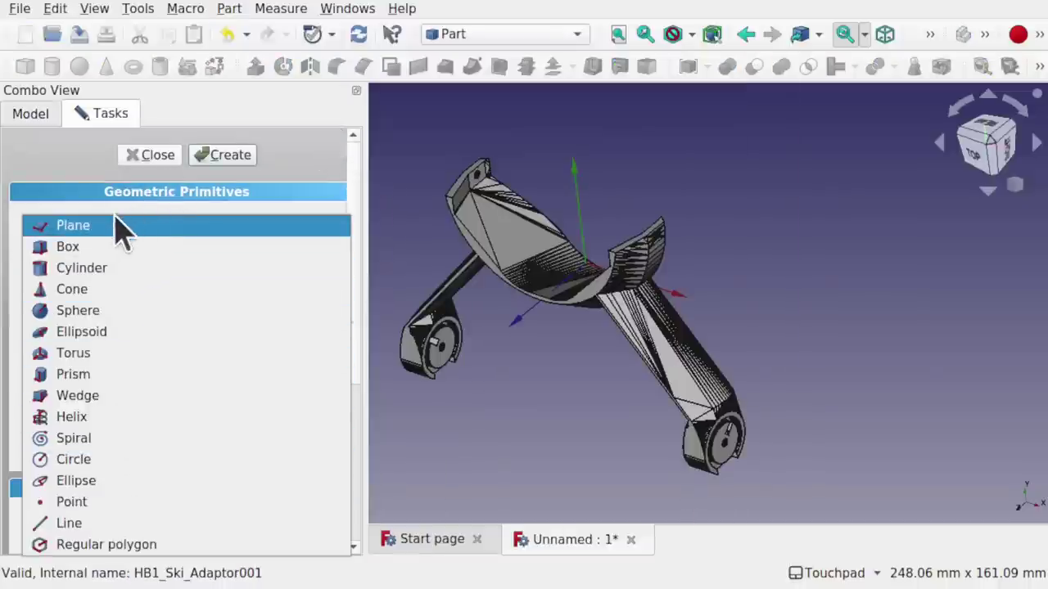
left_click(112, 231)
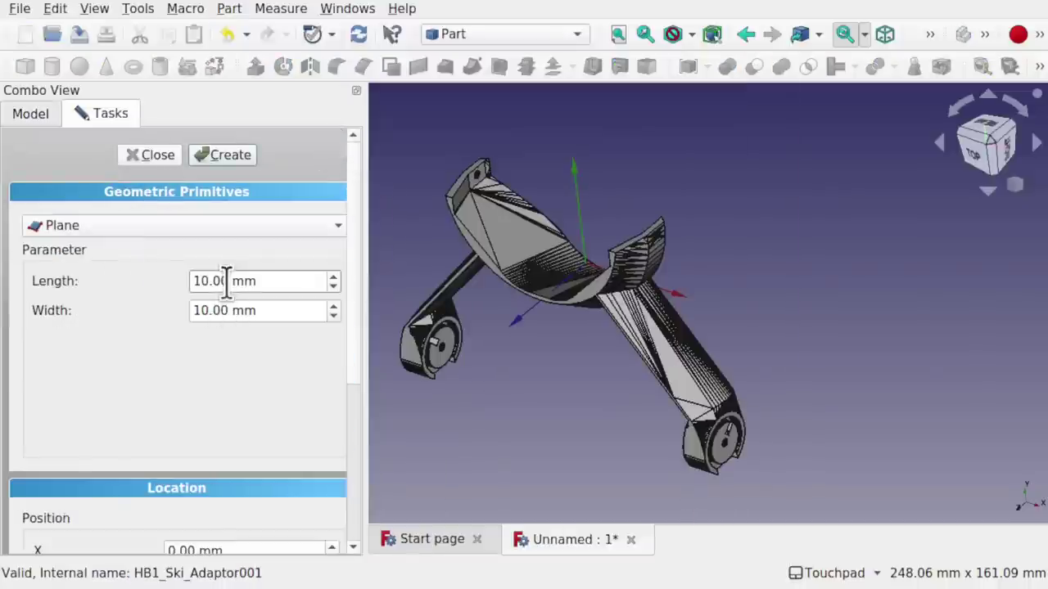
double_click(226, 280)
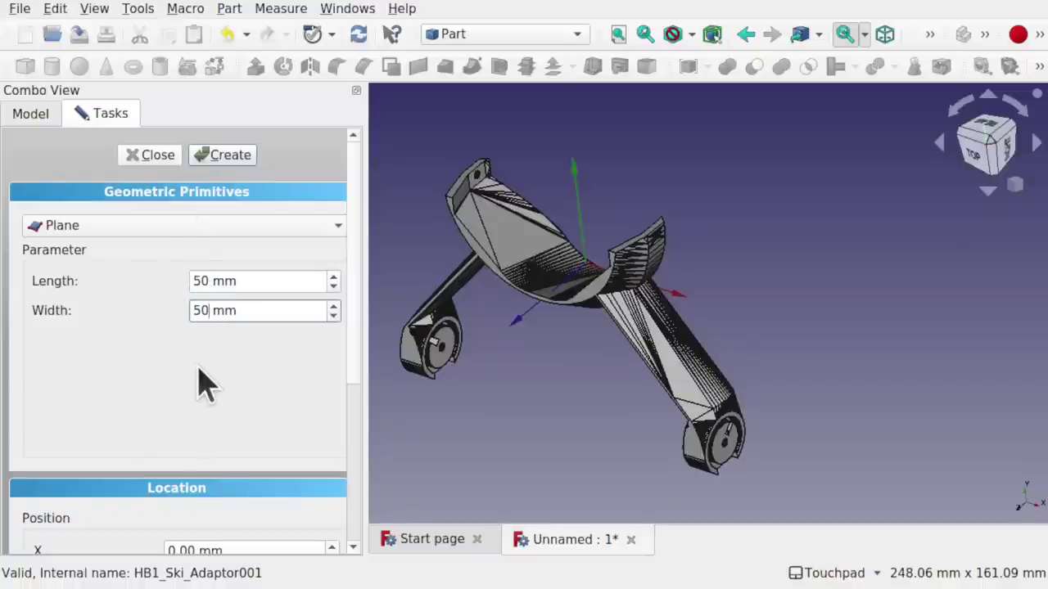
left_click(231, 157)
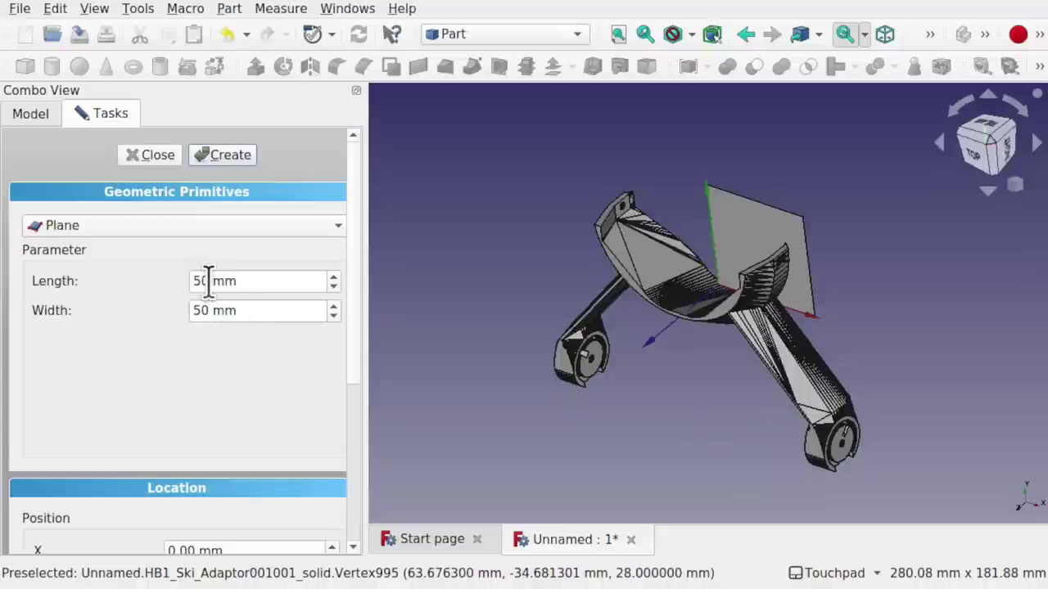
- Add a plane primitive 30 mm long and 30 mm wide at the origin, and finish creating primitives
left_click_drag(209, 281, 164, 280)
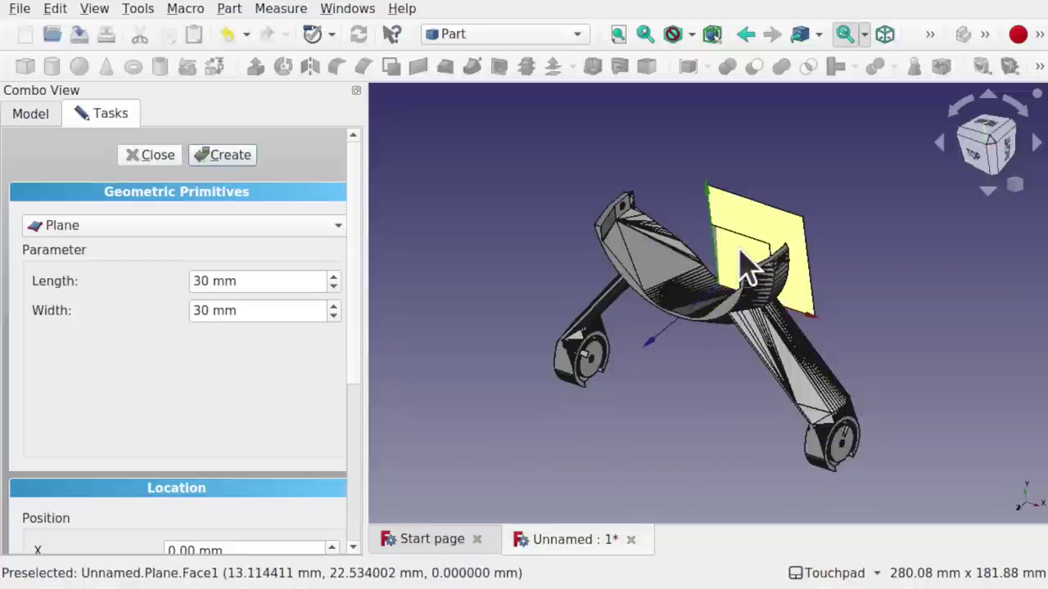
left_click(238, 159)
left_click(154, 156)
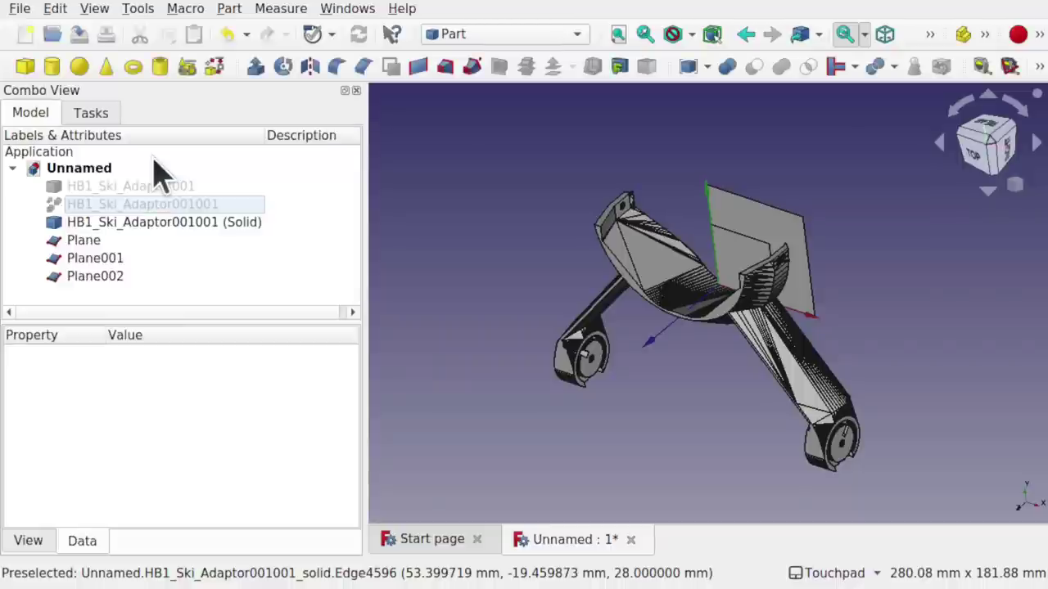
- Check the new planes by selecting each one in turn, and clear the selection
left_click(86, 243)
left_click(103, 261)
left_click(115, 277)
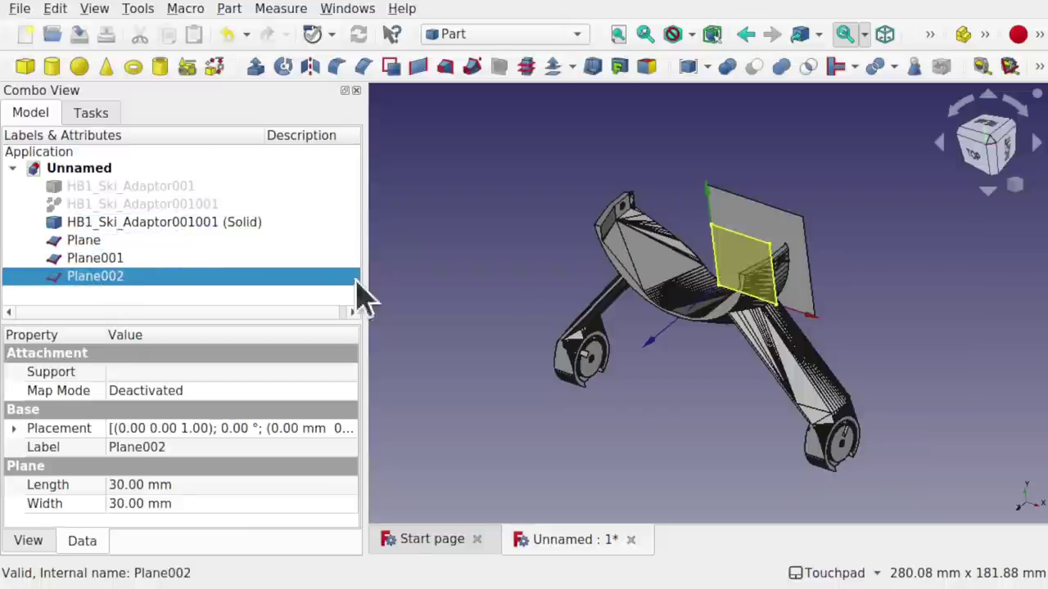
left_click(648, 418)
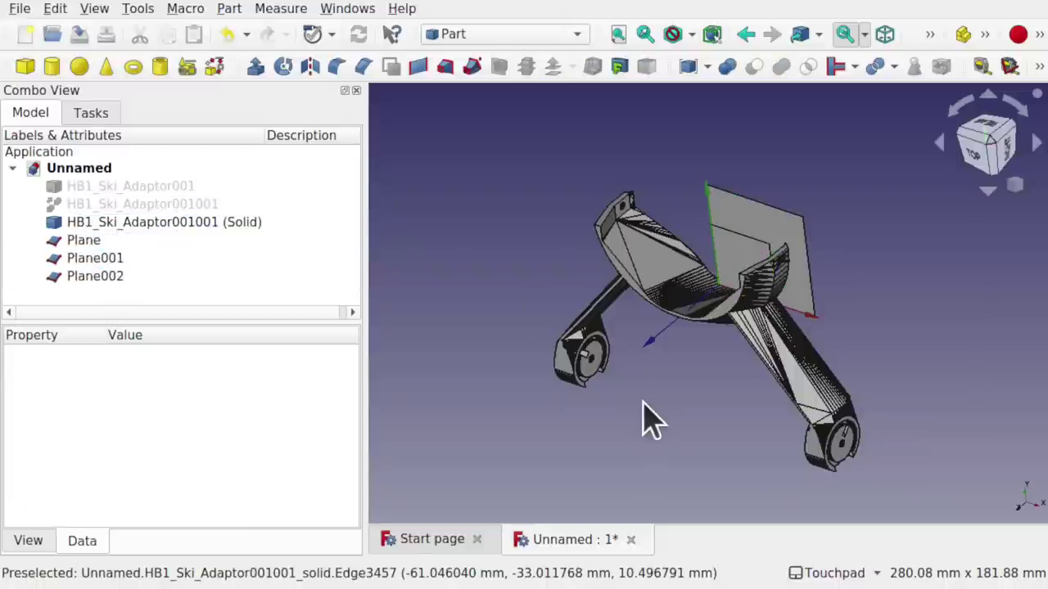
- Transform the 50 mm plane with a rotation increment of 15° and rotate it -90° about its Y axis
left_click(119, 242)
right_click(119, 242)
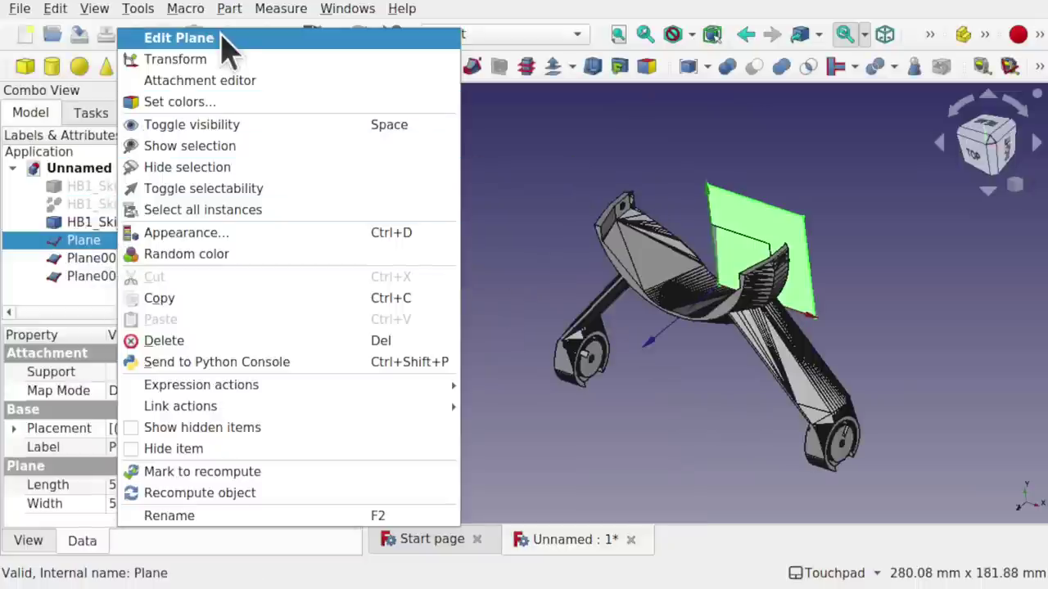
left_click(215, 59)
scroll(753, 270, "up", 4)
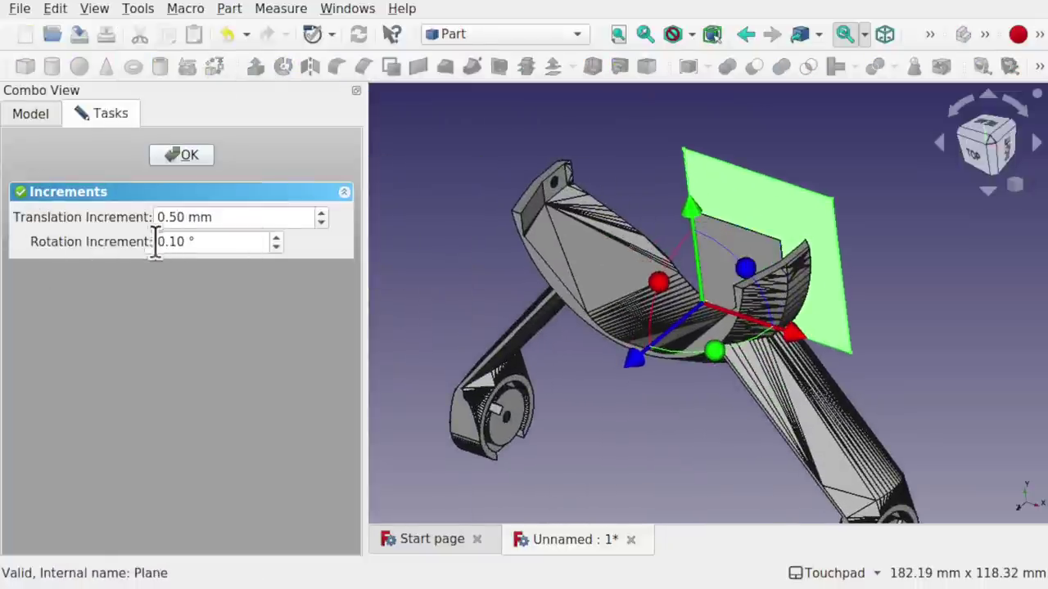
left_click_drag(187, 242, 129, 270)
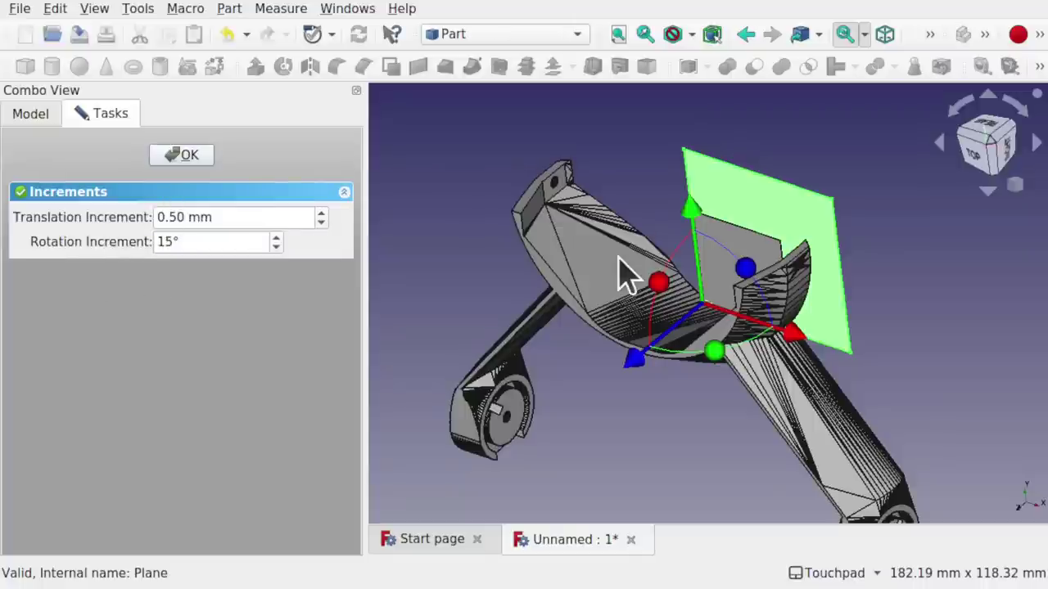
left_click_drag(717, 348, 542, 332)
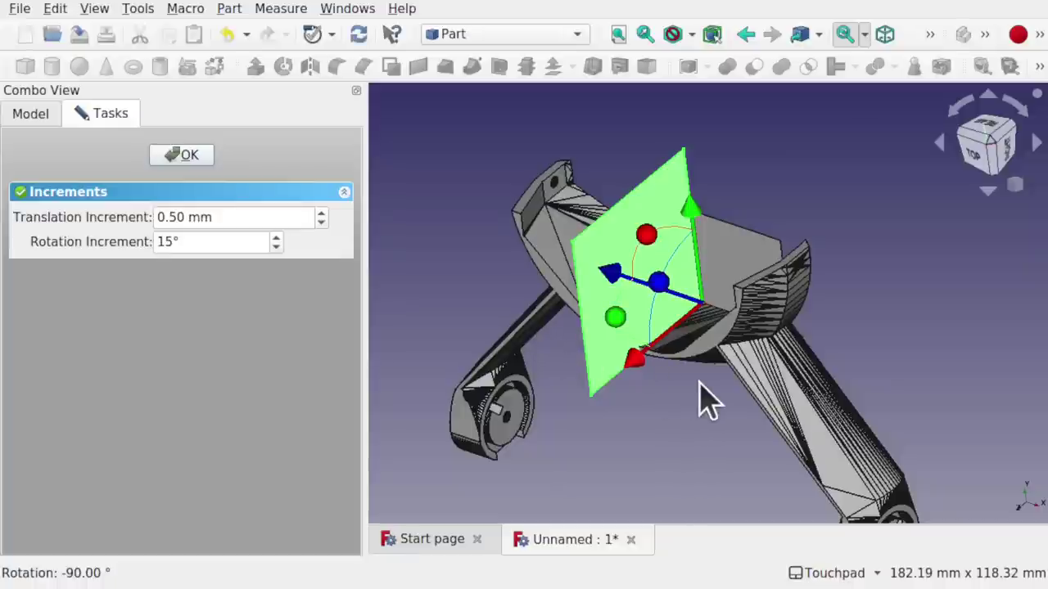
- Move the rotated plane -15 mm along its local X axis and -21.5 mm along its Y axis through the curved band
left_click_drag(700, 383, 679, 412, "shift")
left_click_drag(623, 394, 665, 343)
middle_click_drag(665, 342, 725, 171)
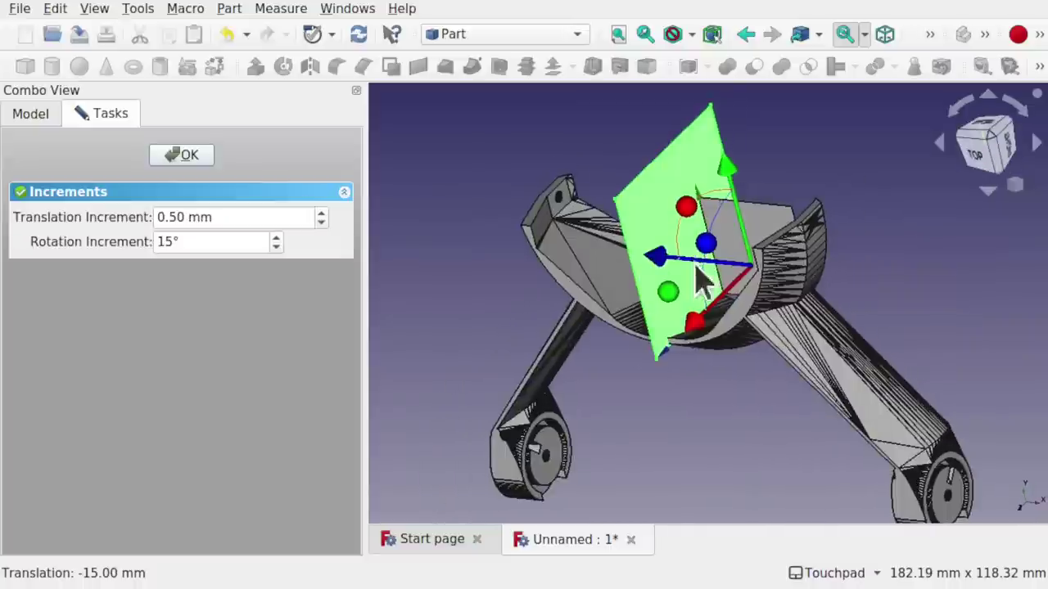
left_click_drag(735, 174, 751, 229)
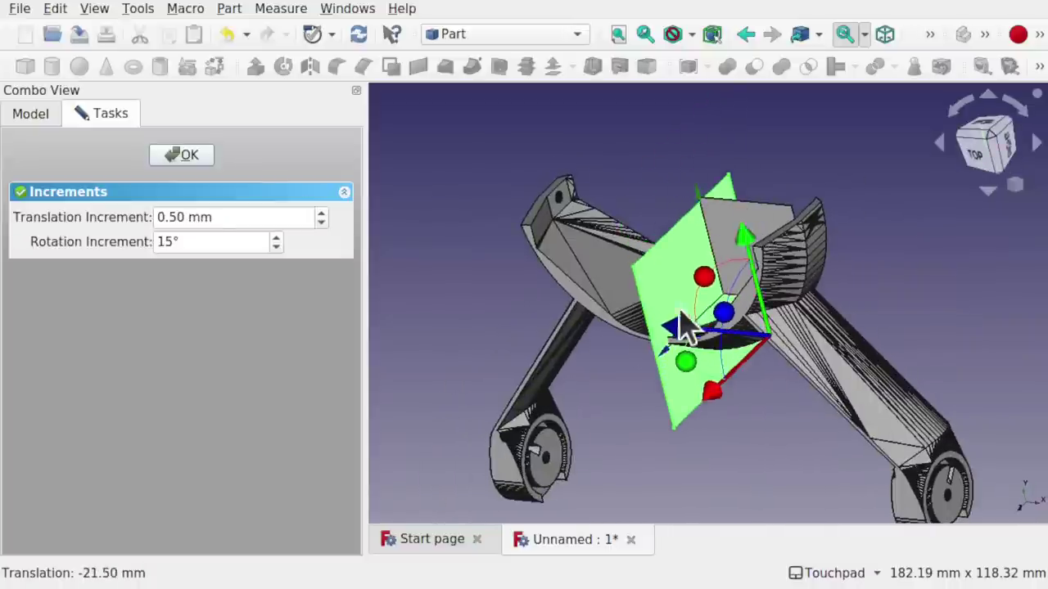
- Examine from the top, side and rear how far the plane extends through the curved band
middle_click_drag(686, 328, 702, 263)
scroll(724, 350, "up", 3)
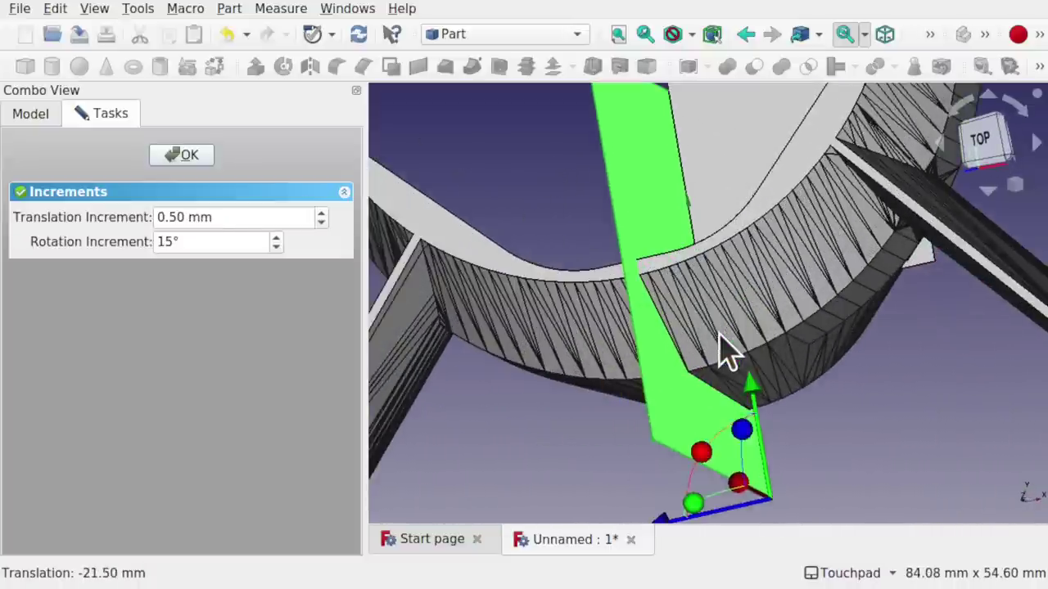
middle_click_drag(727, 355, 798, 416)
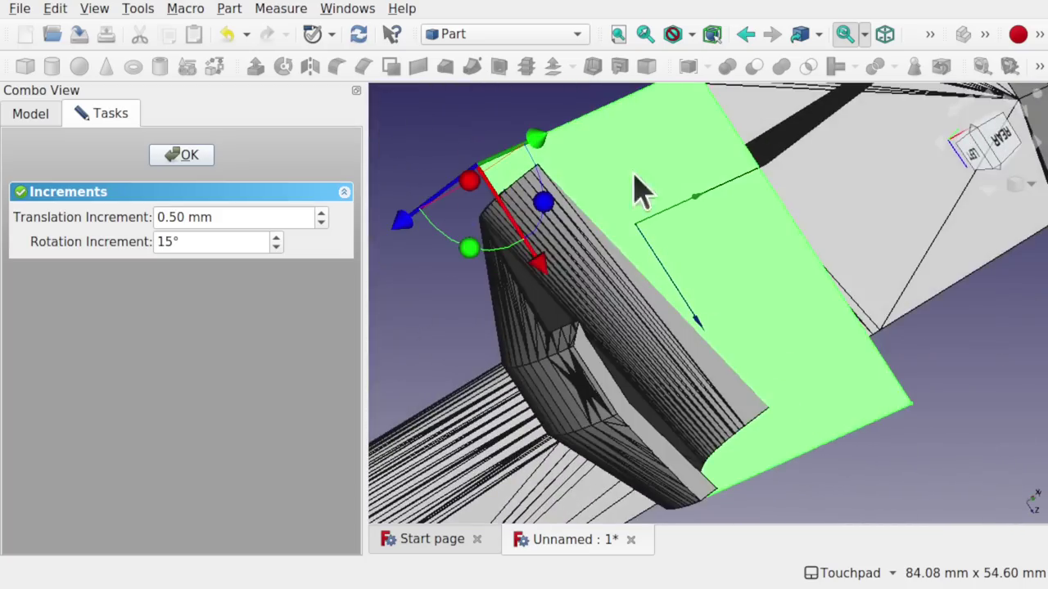
middle_click_drag(847, 437, 762, 346)
scroll(781, 253, "up", 4)
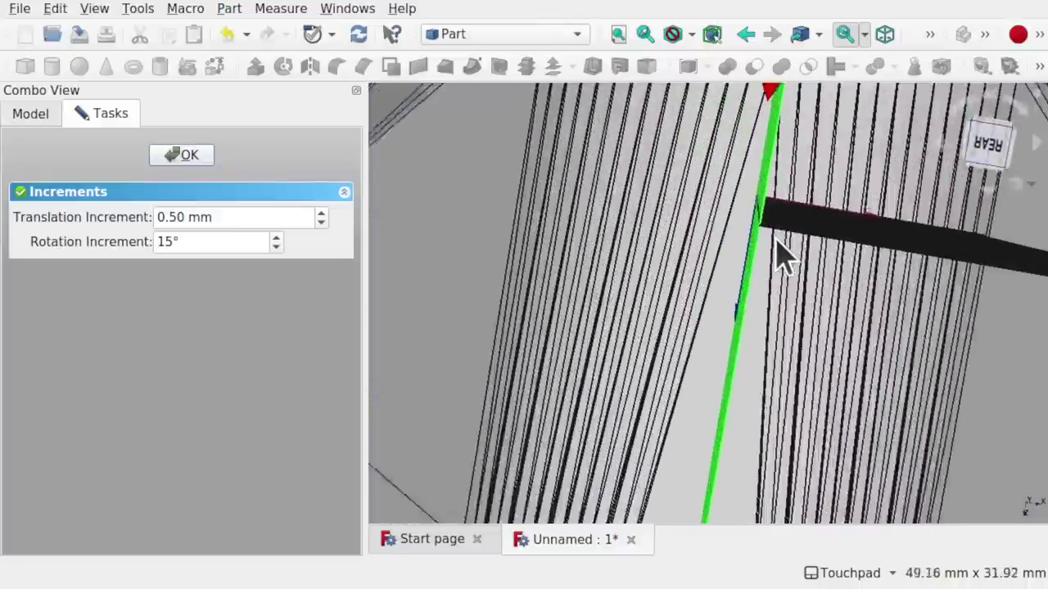
scroll(776, 245, "down", 3)
middle_click_drag(778, 250, 761, 287)
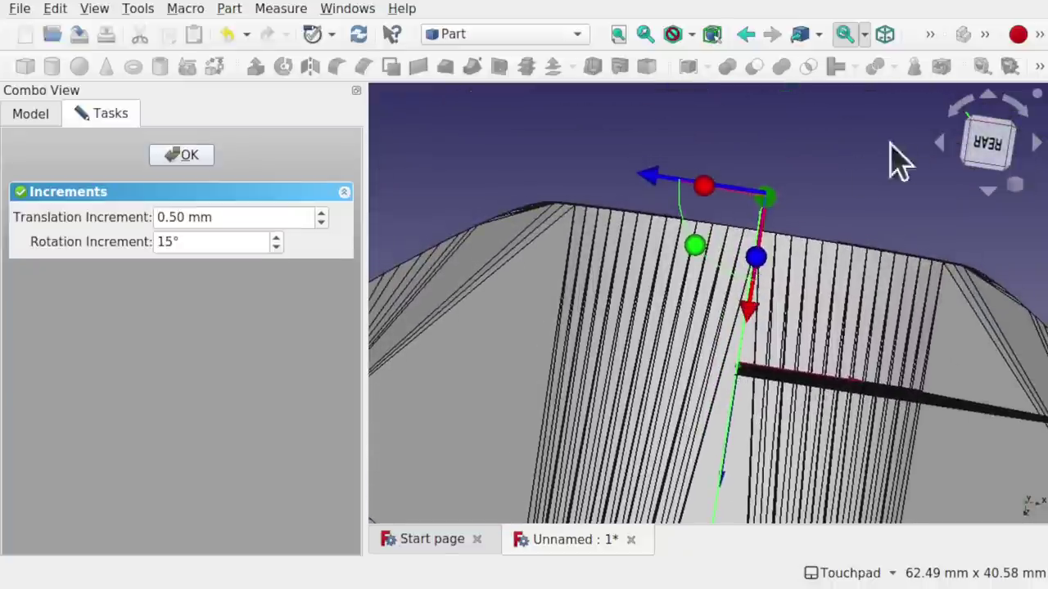
- Check the plane's alignment with the middle of the curved band in the rear view and from oblique angles
left_click(981, 147)
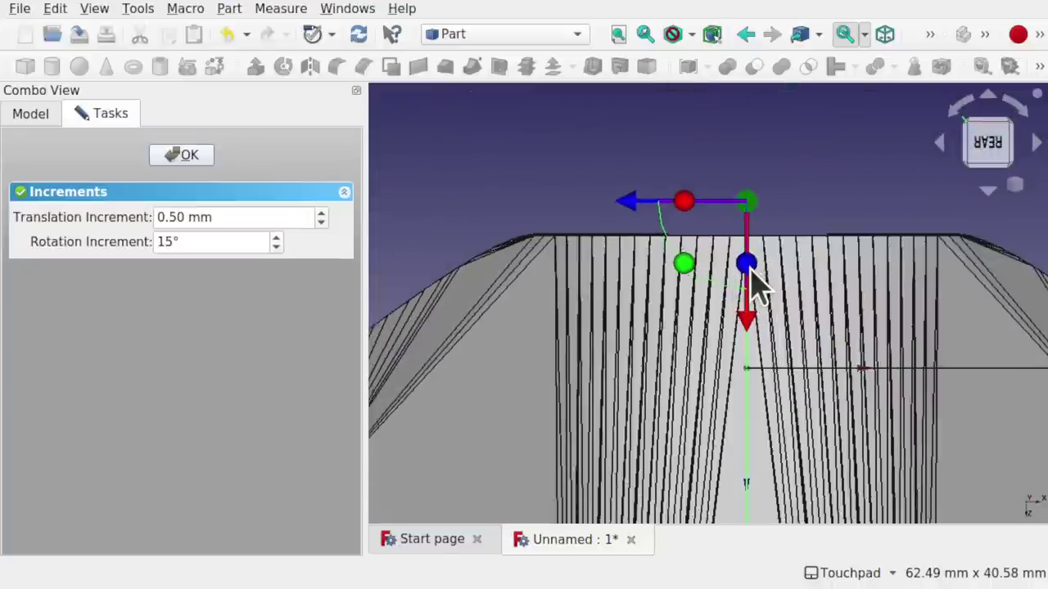
scroll(755, 283, "up", 10)
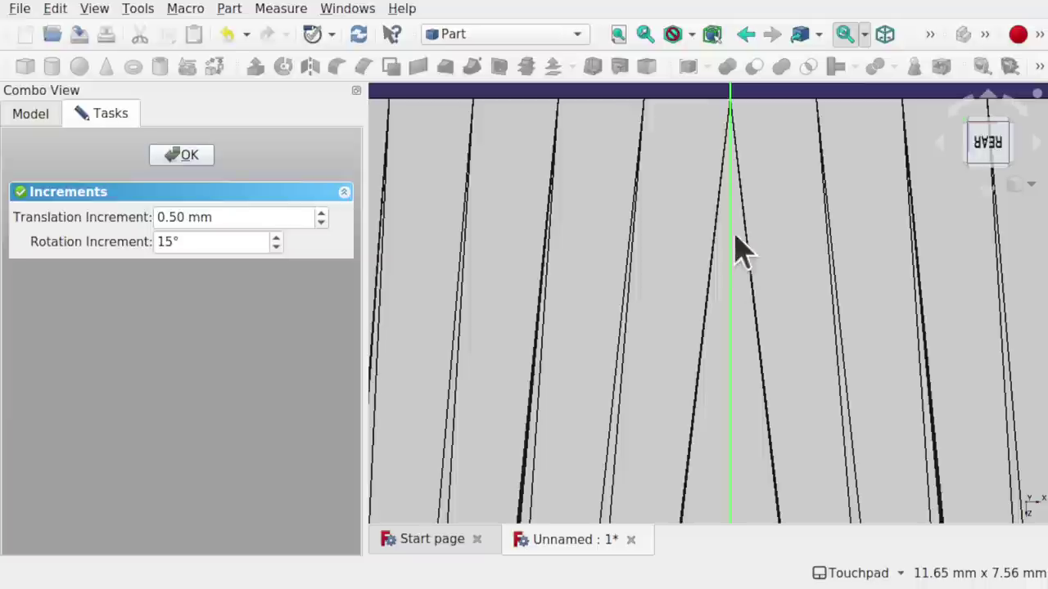
scroll(751, 250, "down", 15)
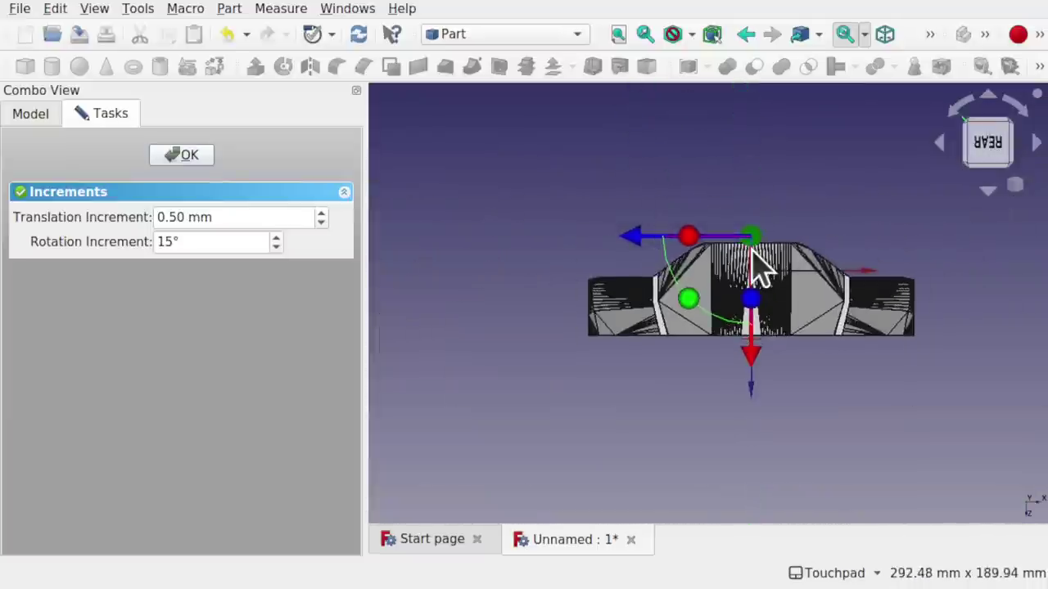
left_click_drag(808, 360, 783, 288, "alt")
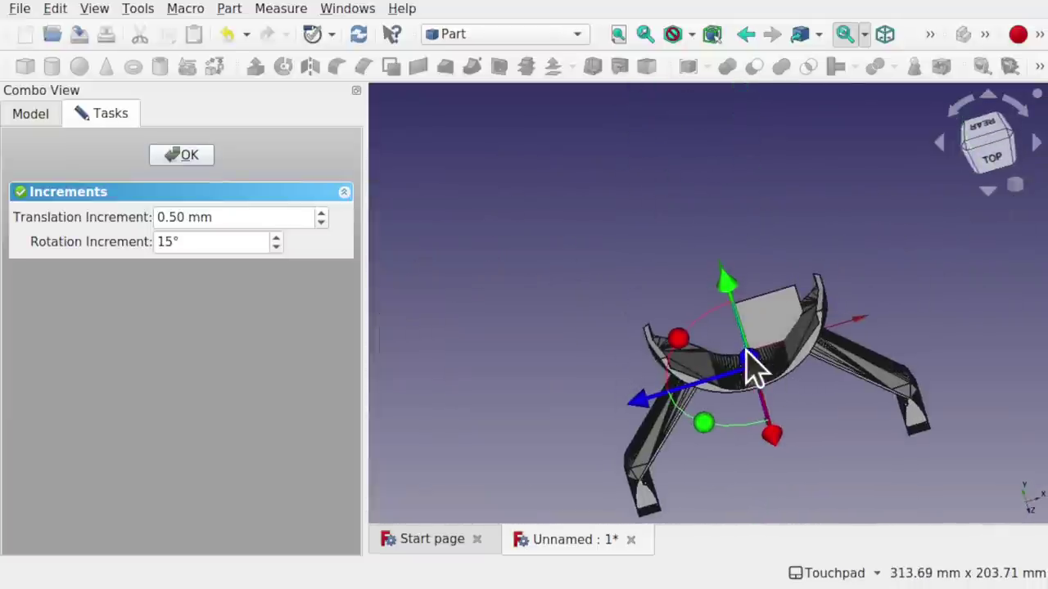
left_click_drag(746, 350, 735, 291)
scroll(728, 311, "up", 10)
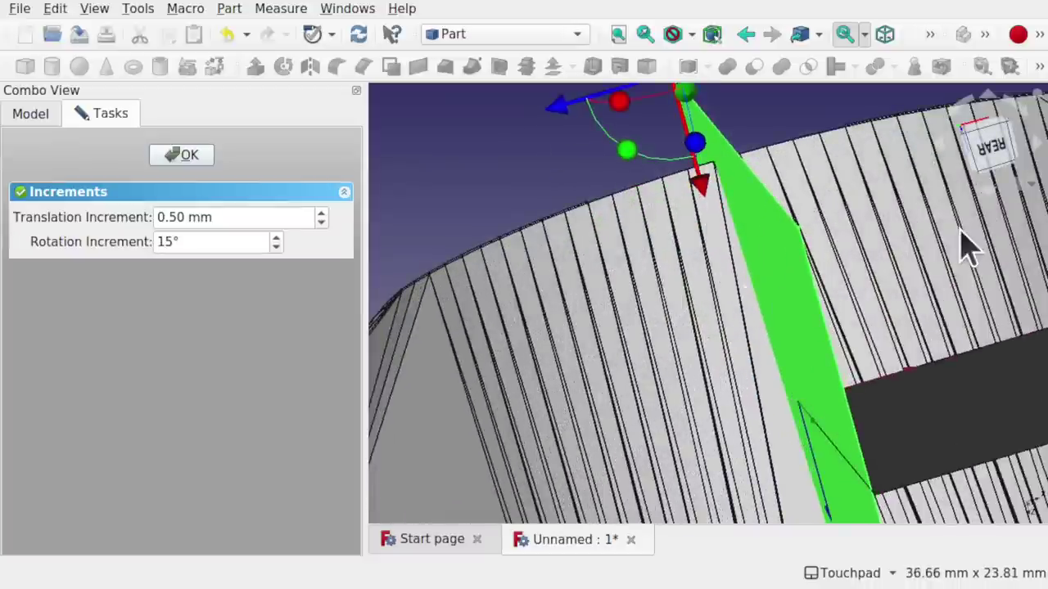
mouse_move(702, 258)
left_mouse_down("alt")
mouse_move(750, 300)
mouse_move(702, 248)
left_mouse_up("alt")
scroll(739, 336, "down", 5)
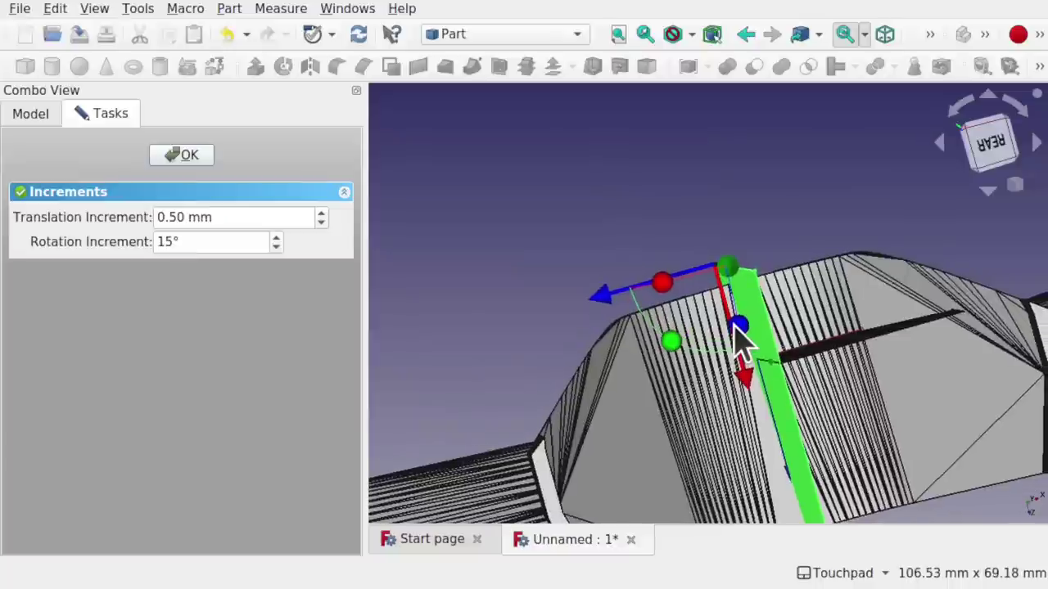
- Finish transforming the 50 mm plane and select the 30 mm plane Plane001
left_click(194, 154)
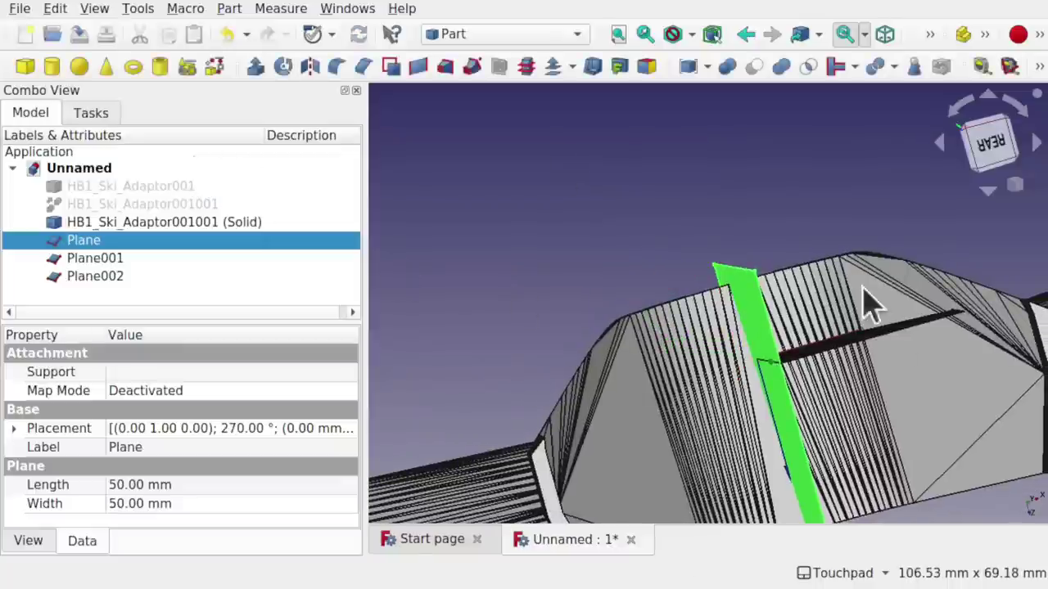
left_click_drag(865, 299, 608, 346)
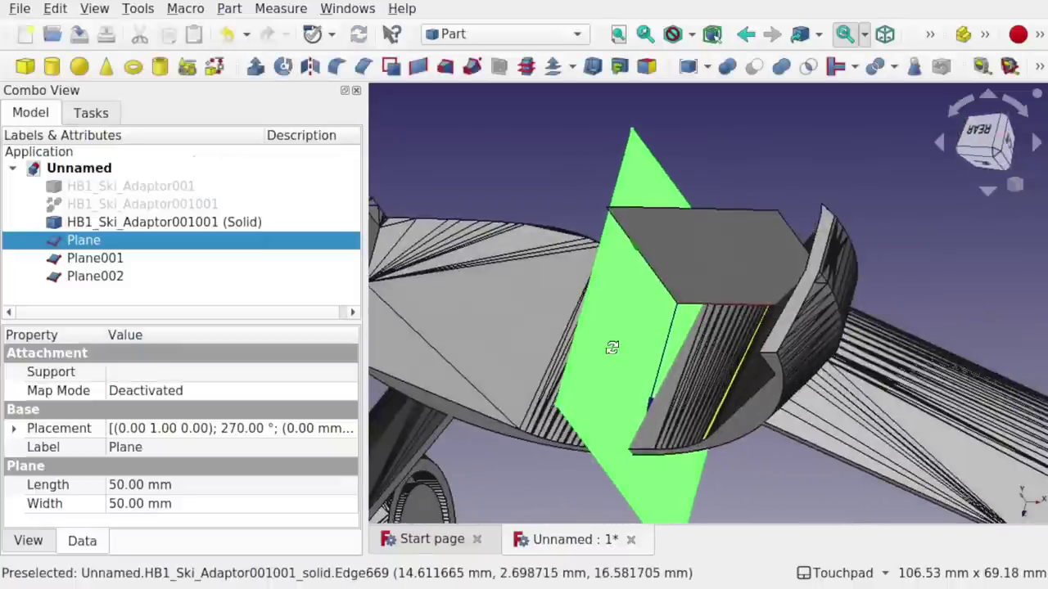
left_click(758, 261)
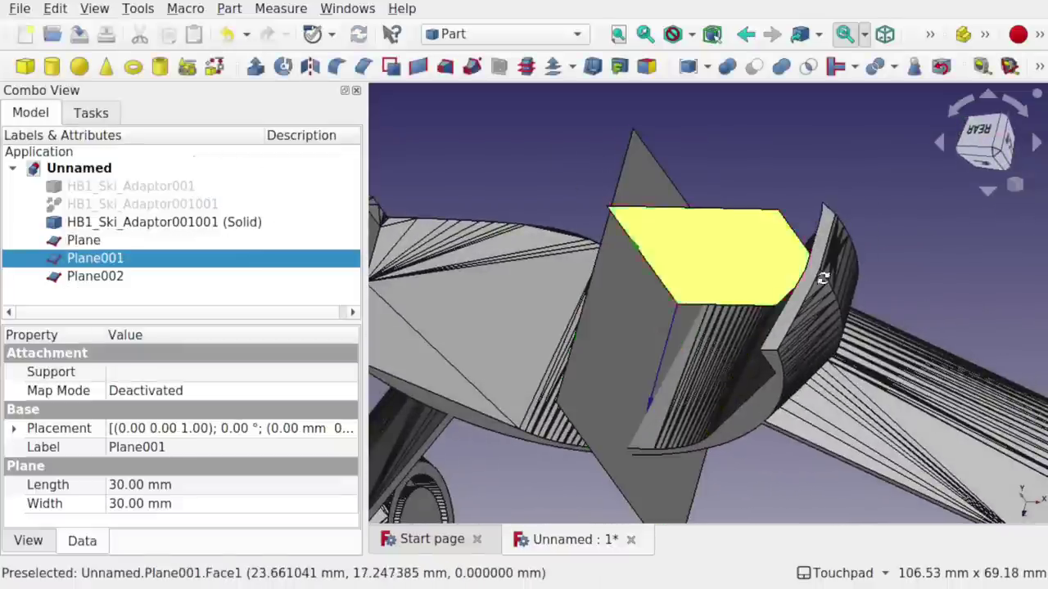
- Examine from several angles and up close where the arm joins the curved band
left_click_drag(823, 276, 909, 330, "alt")
left_click_drag(947, 365, 685, 234, "shift")
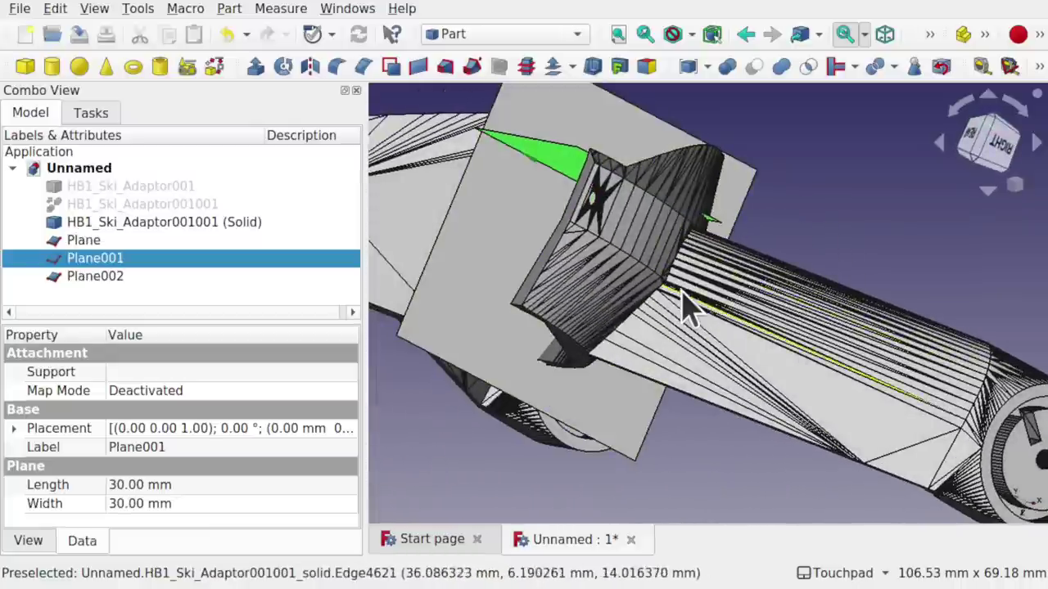
scroll(682, 300, "up", 5)
left_click_drag(682, 300, 635, 269)
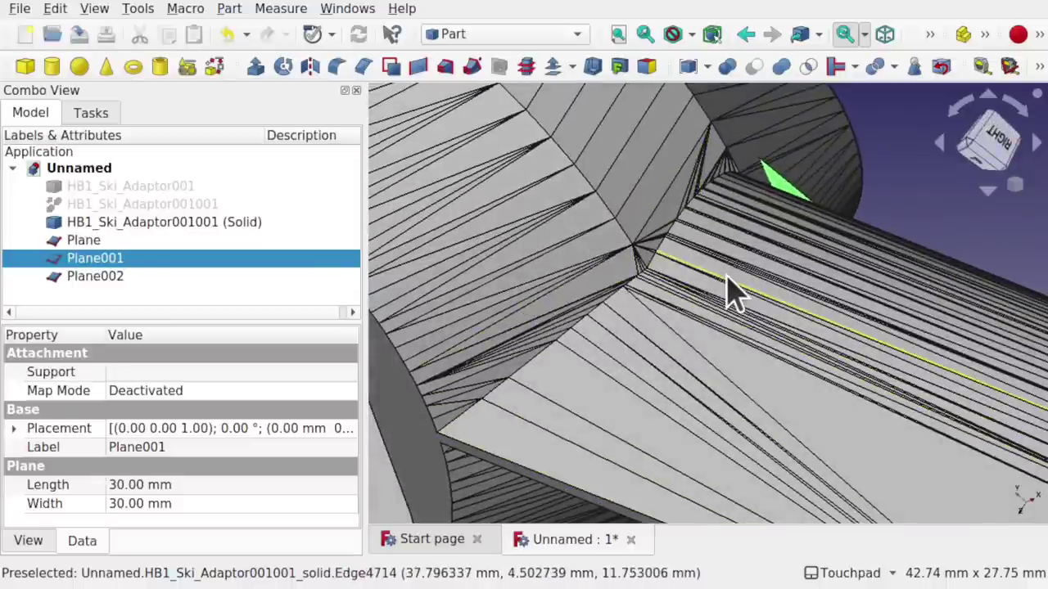
scroll(727, 277, "down", 3)
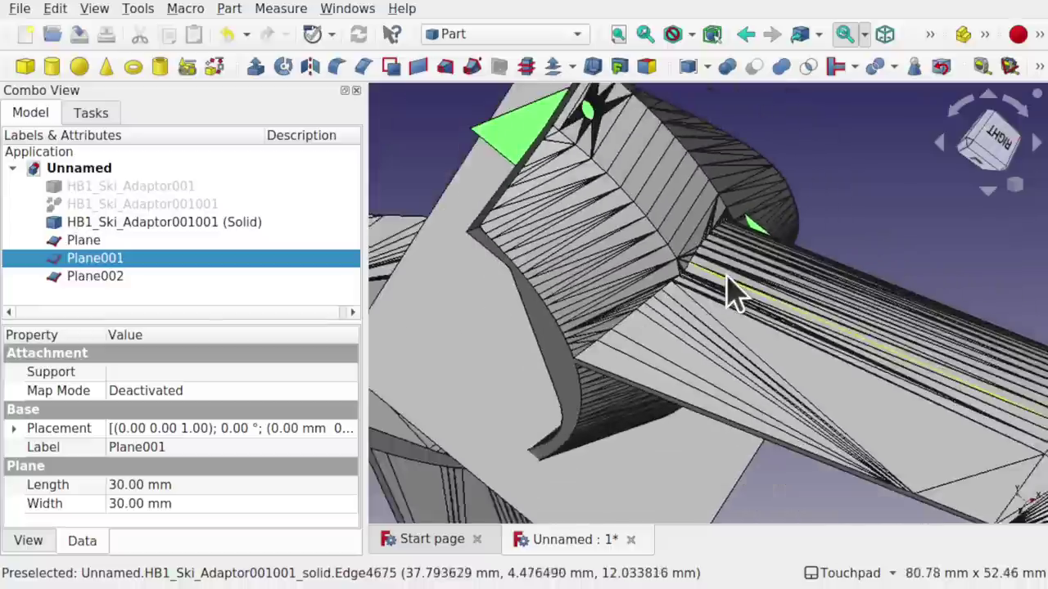
left_click_drag(694, 306, 631, 374, "alt")
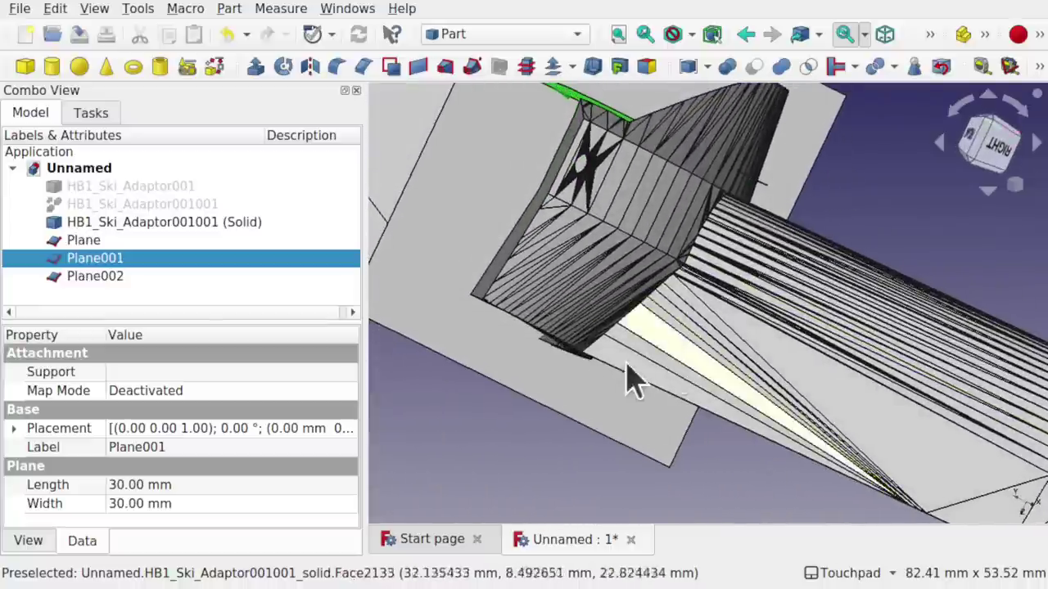
mouse_move(794, 262)
left_mouse_down()
mouse_move(744, 144)
mouse_move(728, 269)
mouse_move(805, 258)
left_mouse_up()
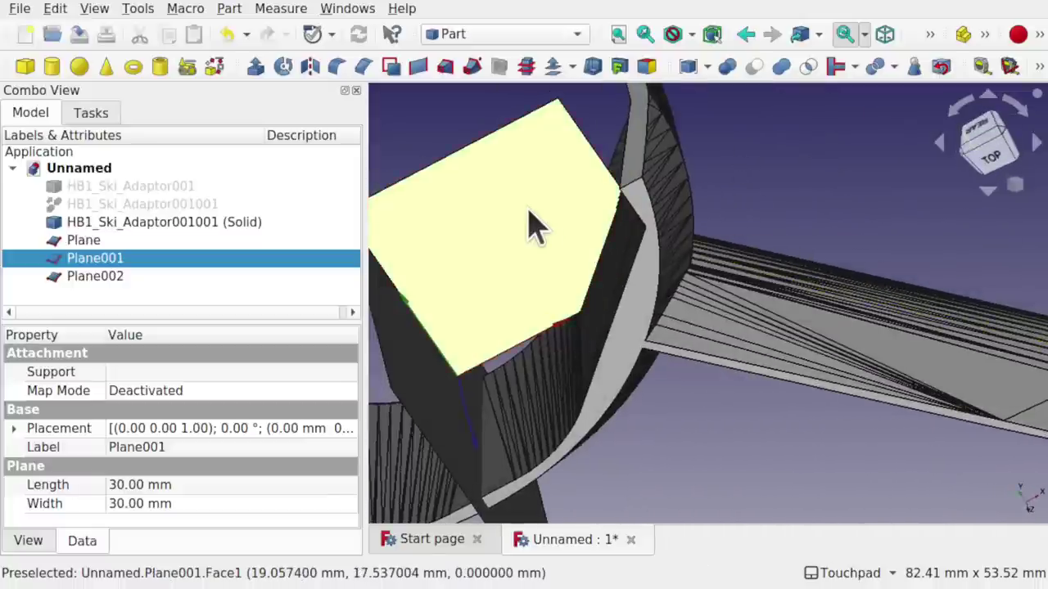
- Transform Plane001, moving it 20.5 mm along its X axis and rotating it 60° about its X axis and 45° about its Y axis
right_click(194, 261)
left_click(335, 59)
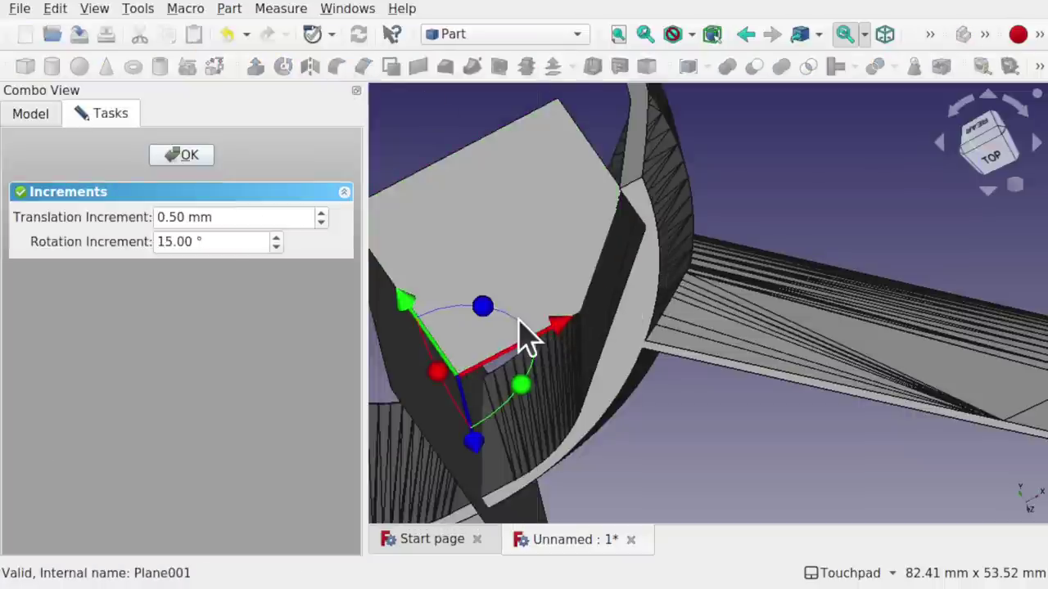
left_click_drag(558, 328, 711, 261)
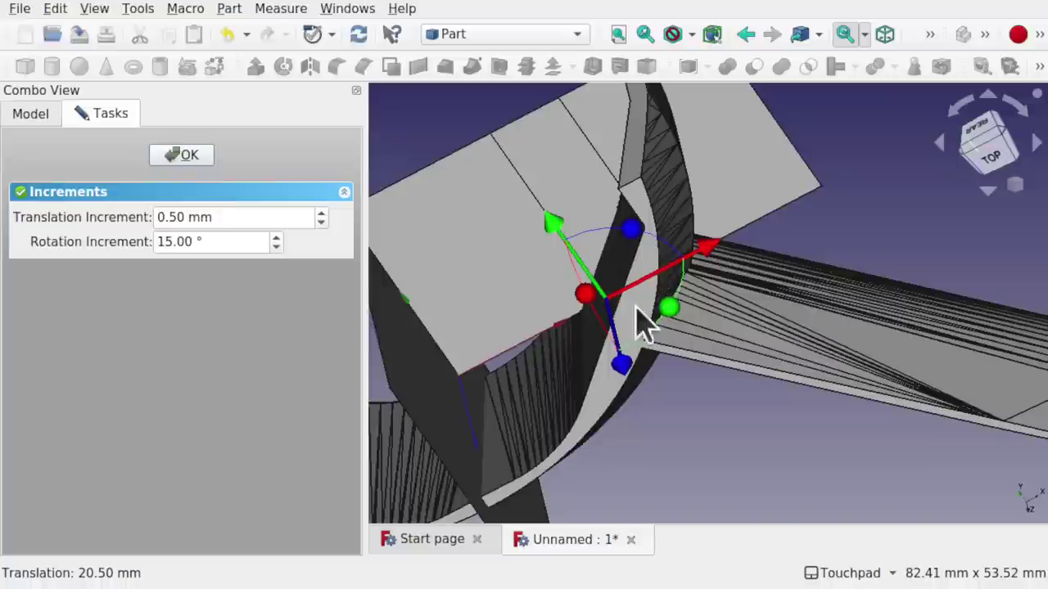
left_click_drag(659, 307, 629, 364)
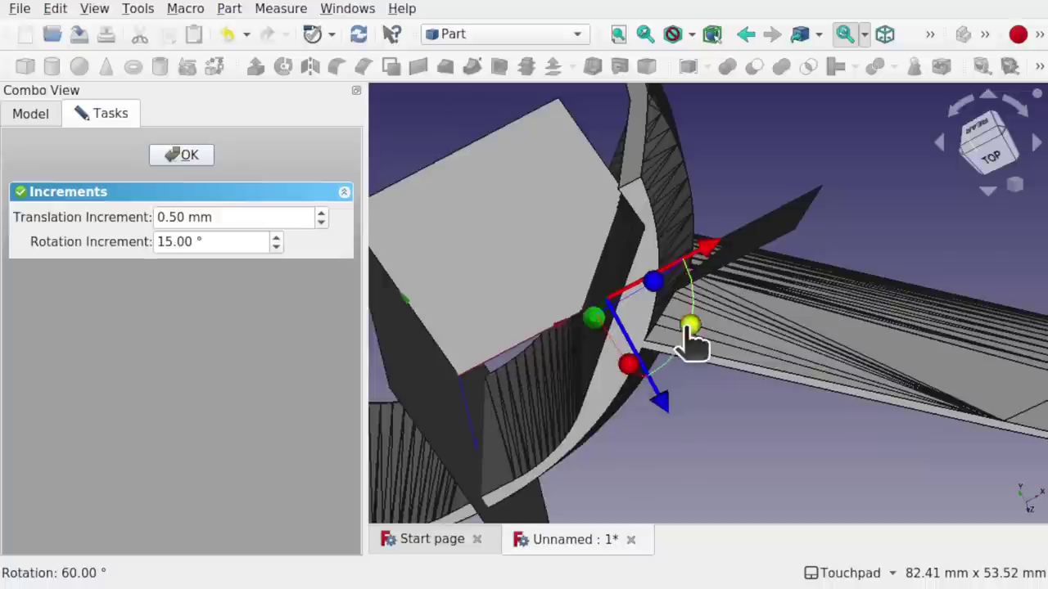
left_click_drag(686, 324, 679, 281)
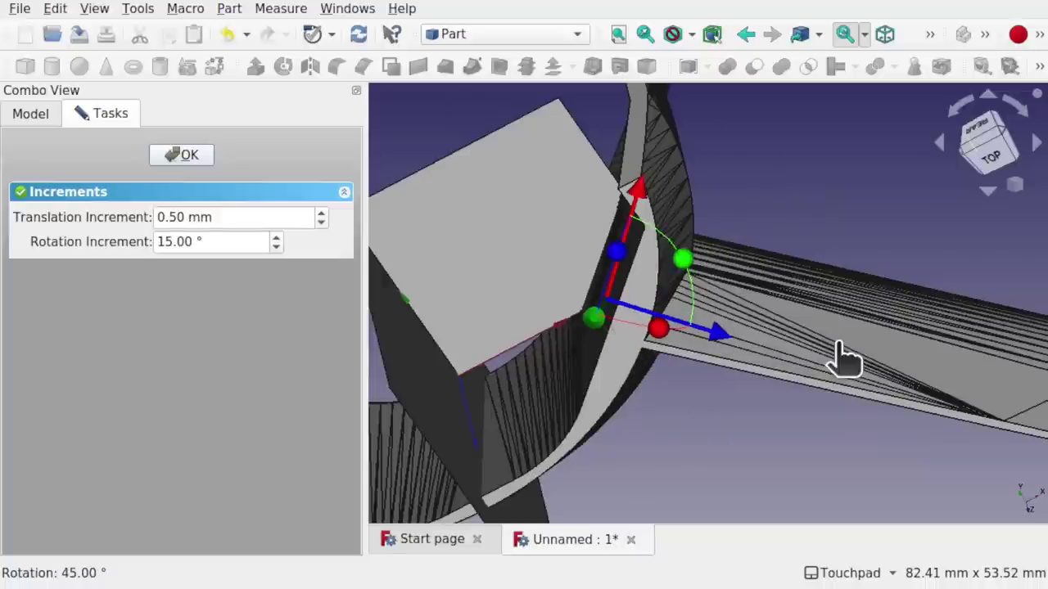
- Move the plane -2 mm along its local Z axis and try its Y-axis tilt at -15° and back by 15°
left_click_drag(727, 348, 622, 198)
left_click_drag(769, 306, 613, 335, "shift")
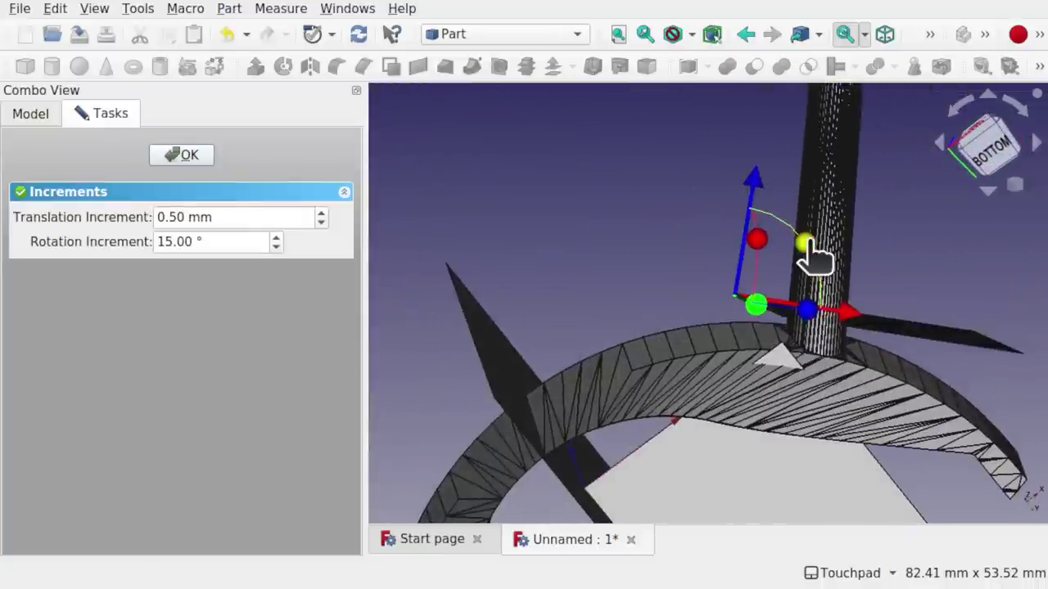
left_click_drag(806, 234, 802, 233)
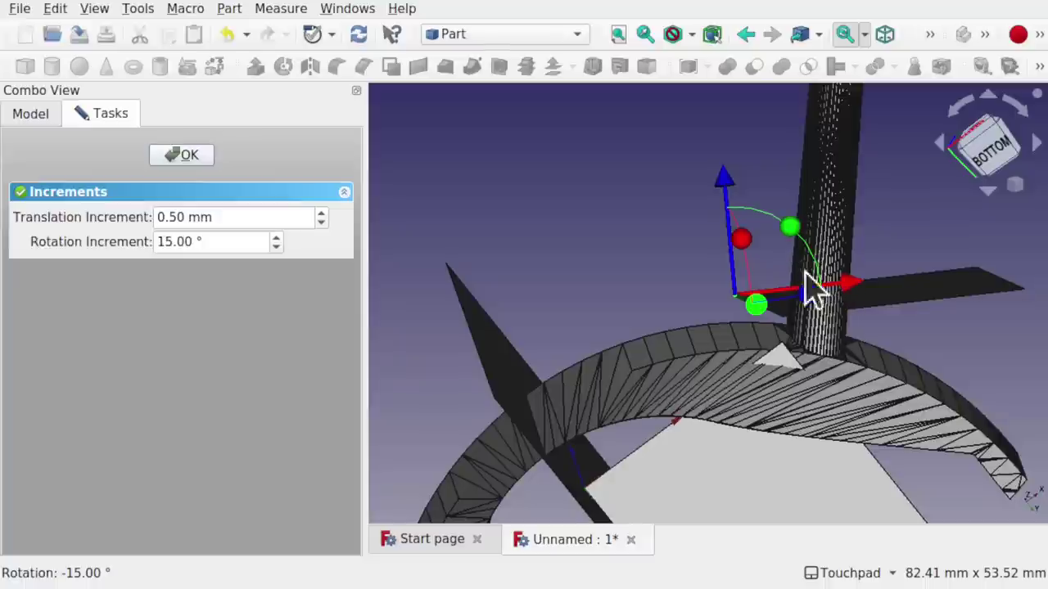
left_click_drag(728, 187, 728, 203)
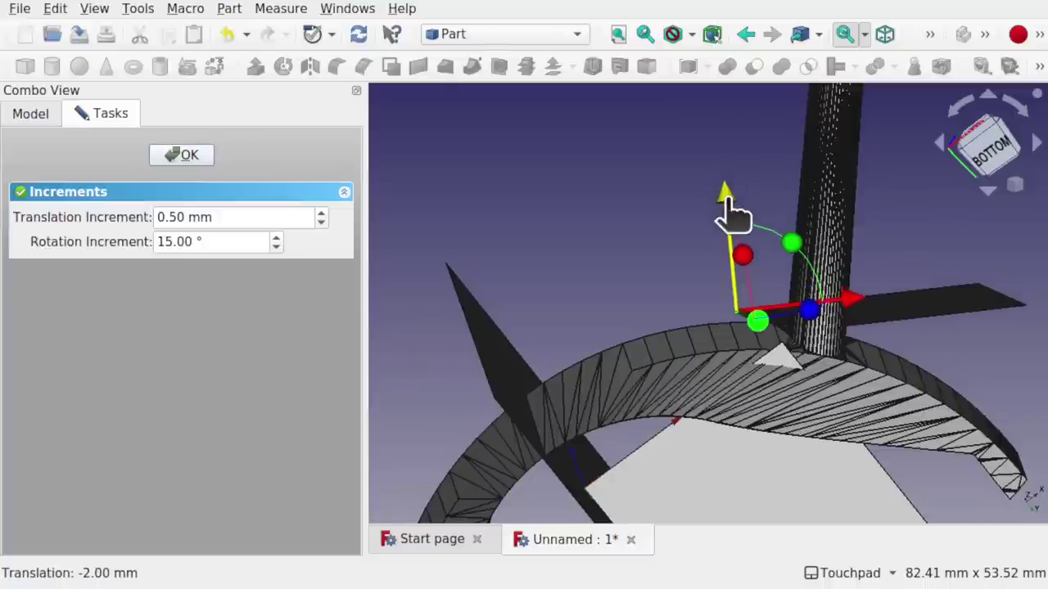
left_click_drag(796, 245, 811, 263)
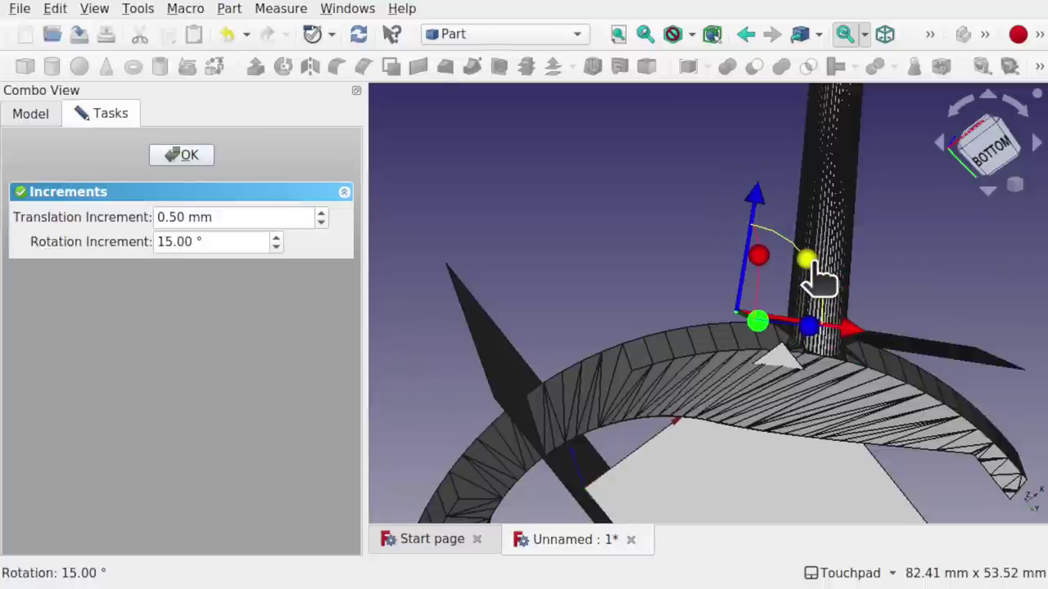
- Move the plane along its local Z axis closer to the arm's base, judging its position in the bottom view
scroll(874, 361, "up", 3)
left_click_drag(854, 347, 886, 361, "alt")
left_click_drag(713, 251, 676, 274, "shift")
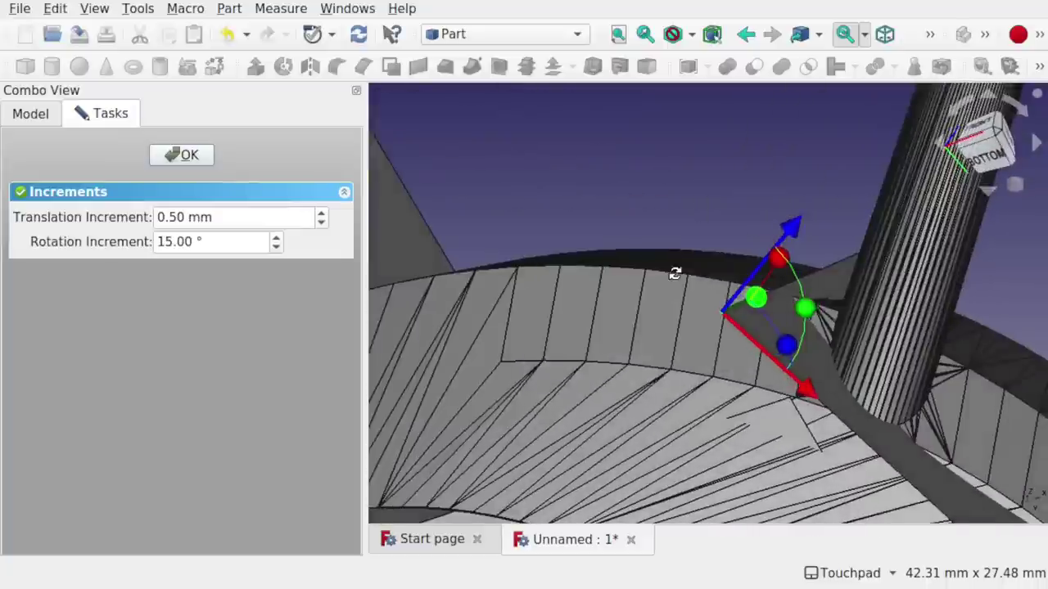
left_click(980, 175)
left_click_drag(946, 360, 827, 239, "shift")
left_click_drag(620, 211, 647, 204)
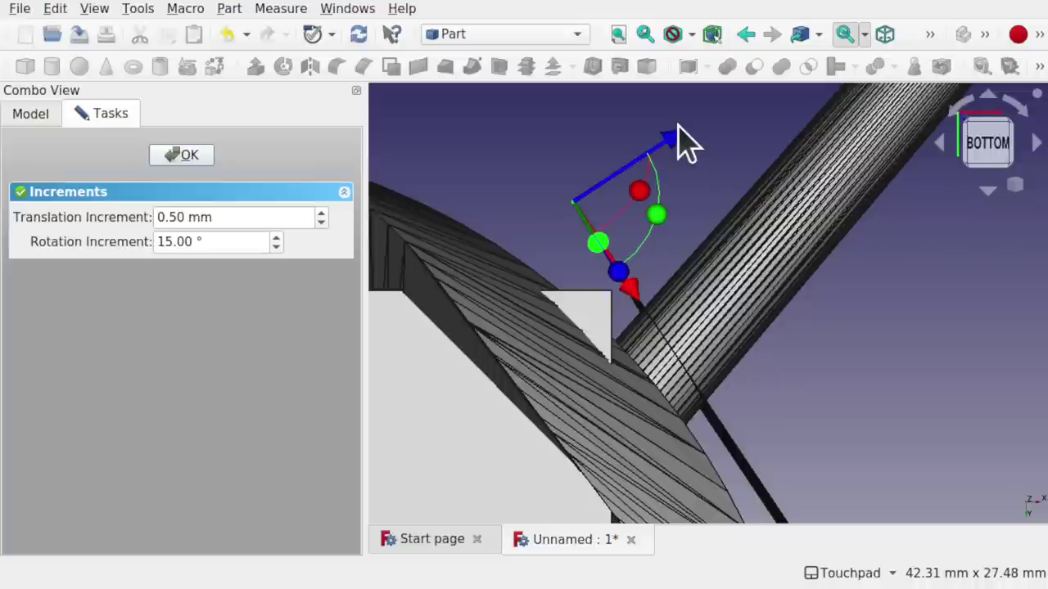
left_click_drag(679, 139, 655, 146)
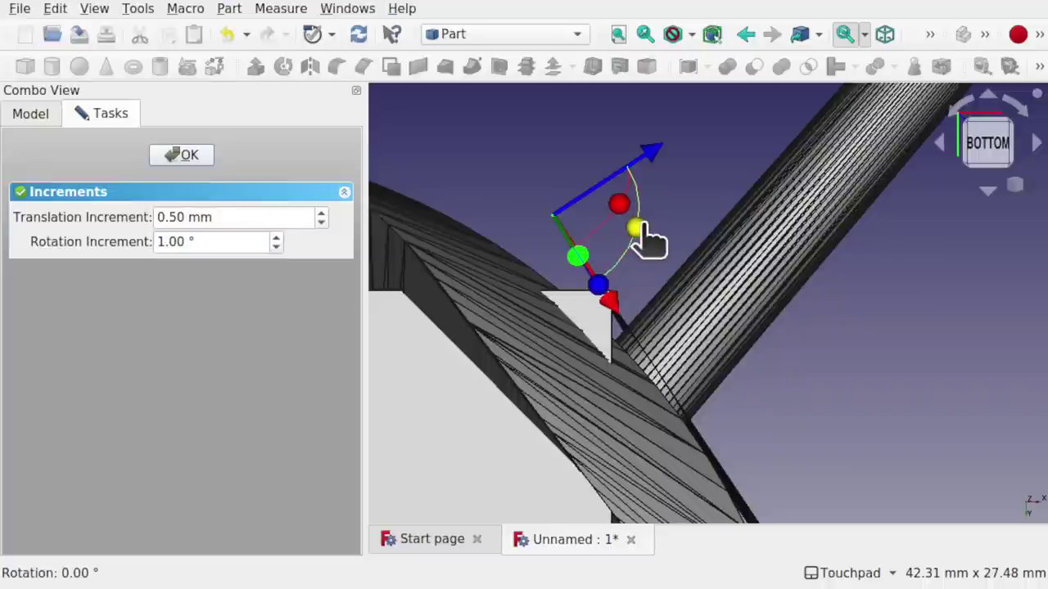
- Using a 1° rotation increment, rotate the plane -2° about its Y axis and move it -0.5 mm along its Z axis
left_click_drag(641, 226, 652, 226)
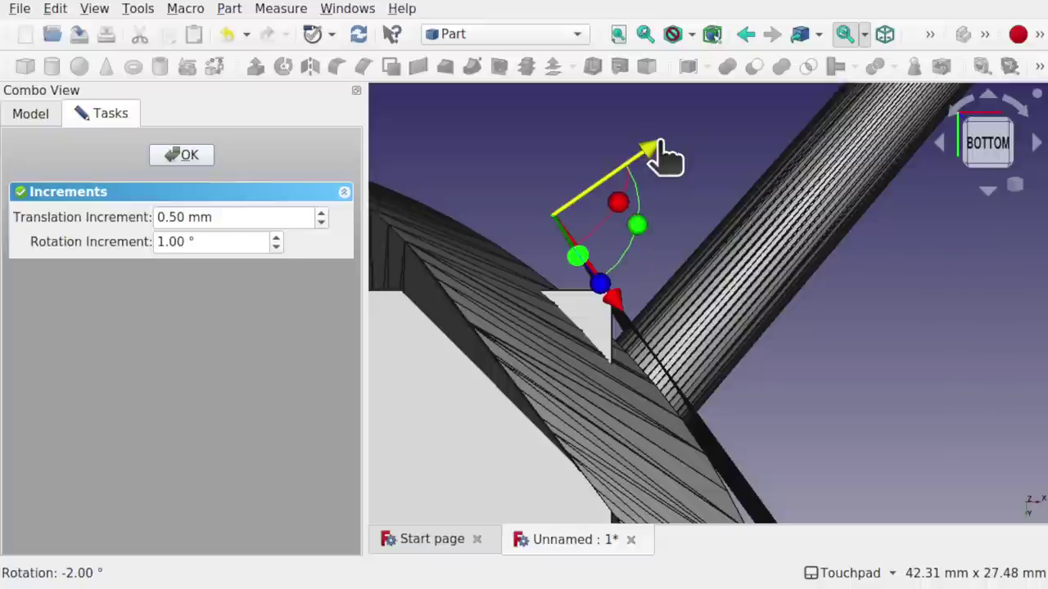
left_click_drag(652, 146, 647, 148)
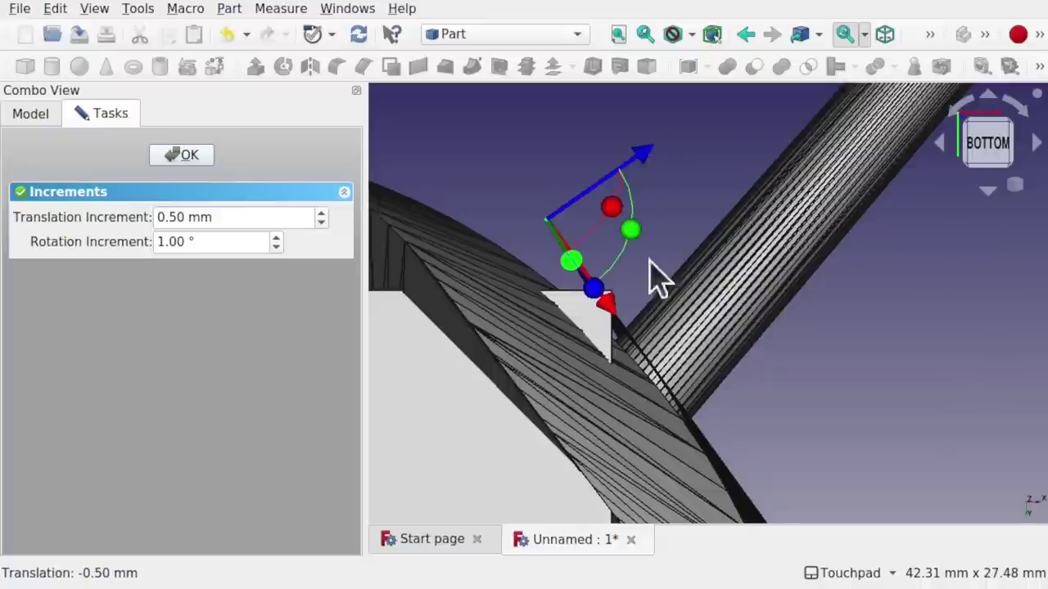
left_click_drag(741, 382, 671, 394, "alt")
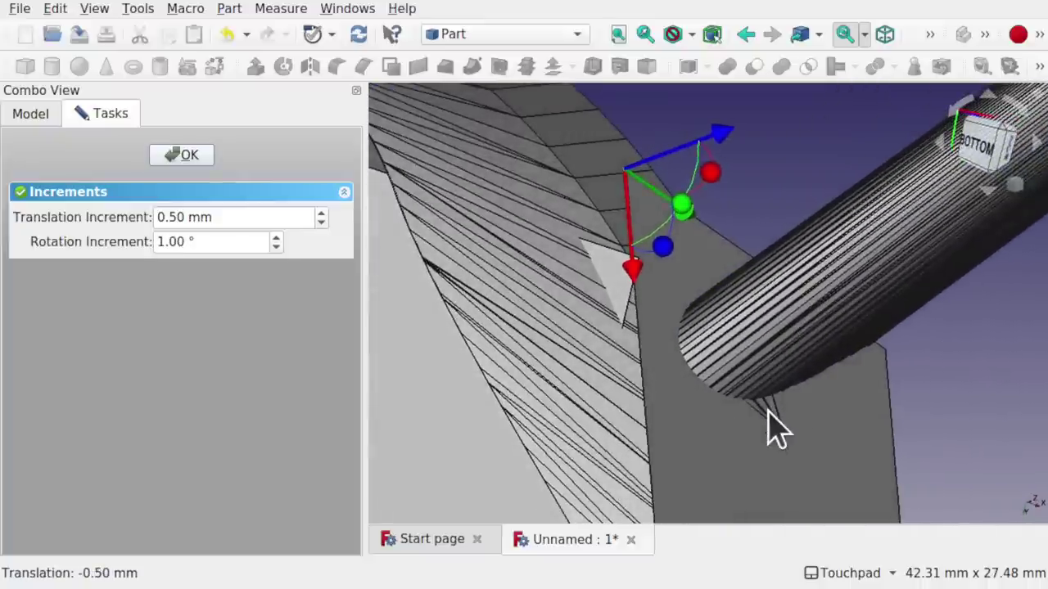
- Move the plane -6.5 mm along its local Y axis across the arm's base, shift it slightly back, and finish the transform
mouse_move(734, 425)
left_mouse_down("alt")
mouse_move(745, 464)
mouse_move(816, 440)
mouse_move(726, 419)
left_mouse_up("alt")
left_click_drag(497, 299, 498, 292)
mouse_move(600, 328)
left_mouse_down("alt")
mouse_move(615, 370)
mouse_move(573, 375)
mouse_move(601, 409)
mouse_move(701, 351)
mouse_move(730, 382)
mouse_move(711, 360)
mouse_move(696, 416)
mouse_move(587, 291)
mouse_move(596, 309)
left_mouse_up("alt")
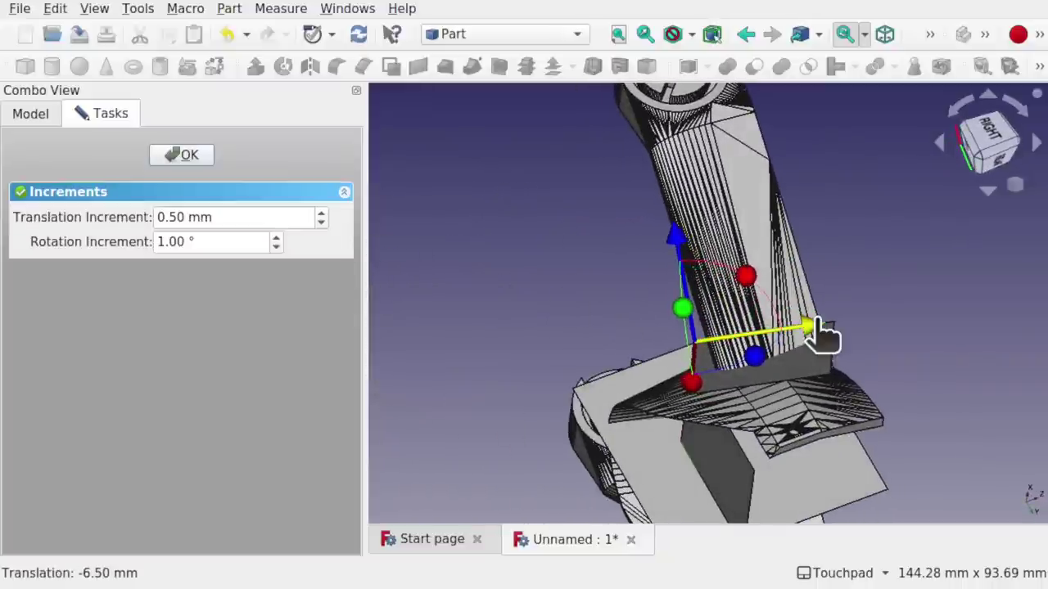
left_click_drag(821, 334, 839, 334)
left_click_drag(674, 372, 913, 416, "alt")
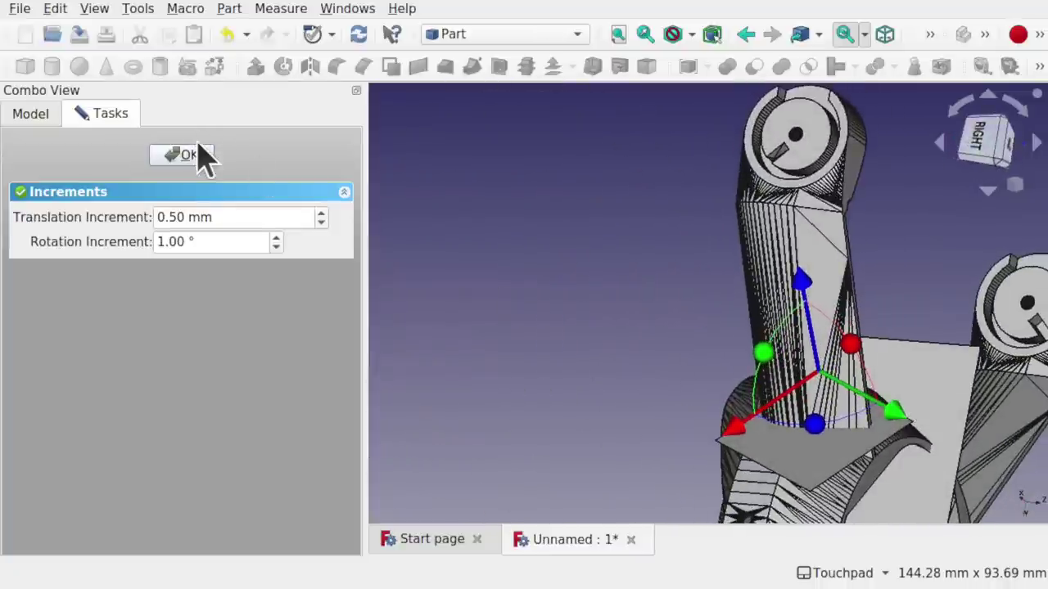
left_click(197, 161)
- Transform Plane002 with a rotation increment of 15° and rotate it about its local X axis to stand across the part
left_click_drag(935, 381, 736, 393, "shift")
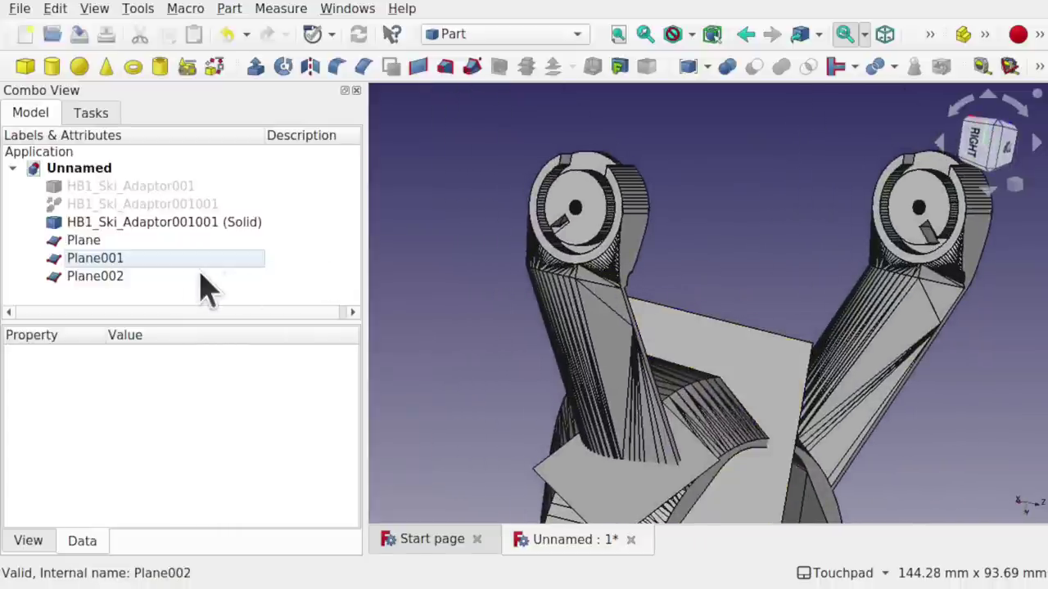
left_click(150, 279)
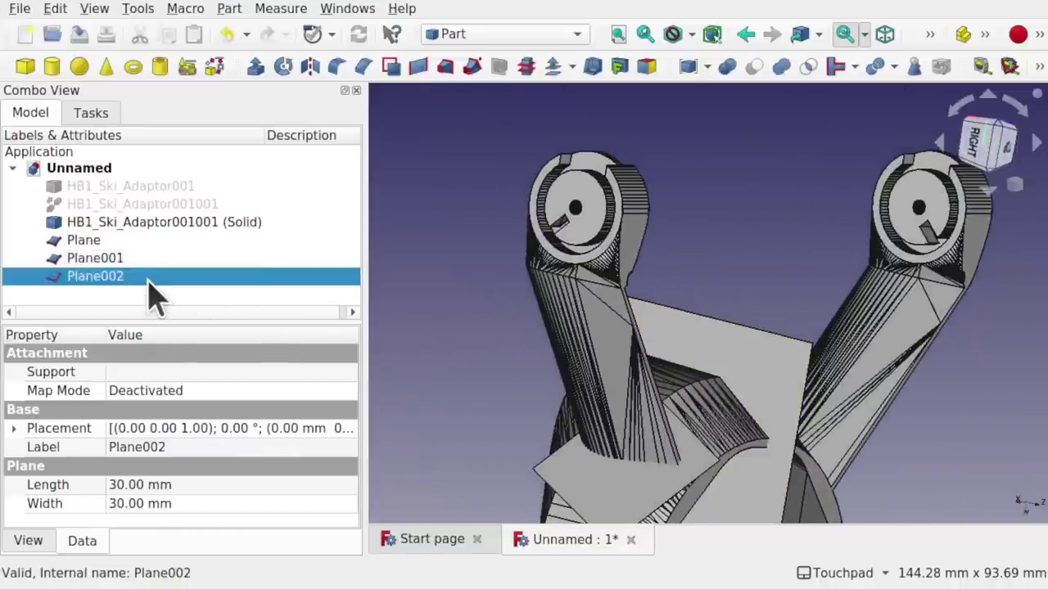
right_click(149, 279)
left_click(282, 58)
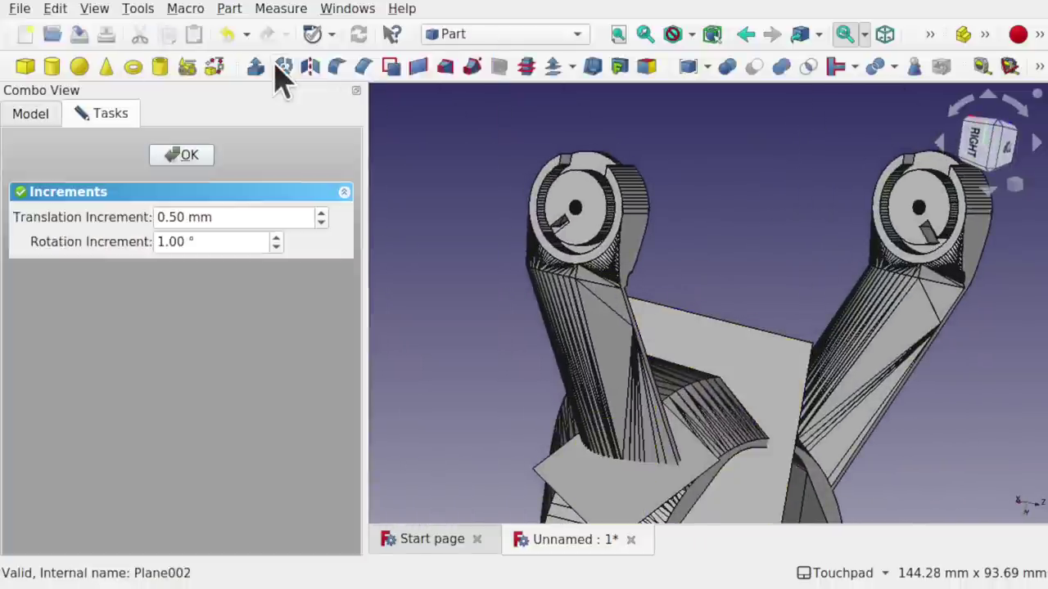
left_click_drag(697, 385, 425, 248, "alt")
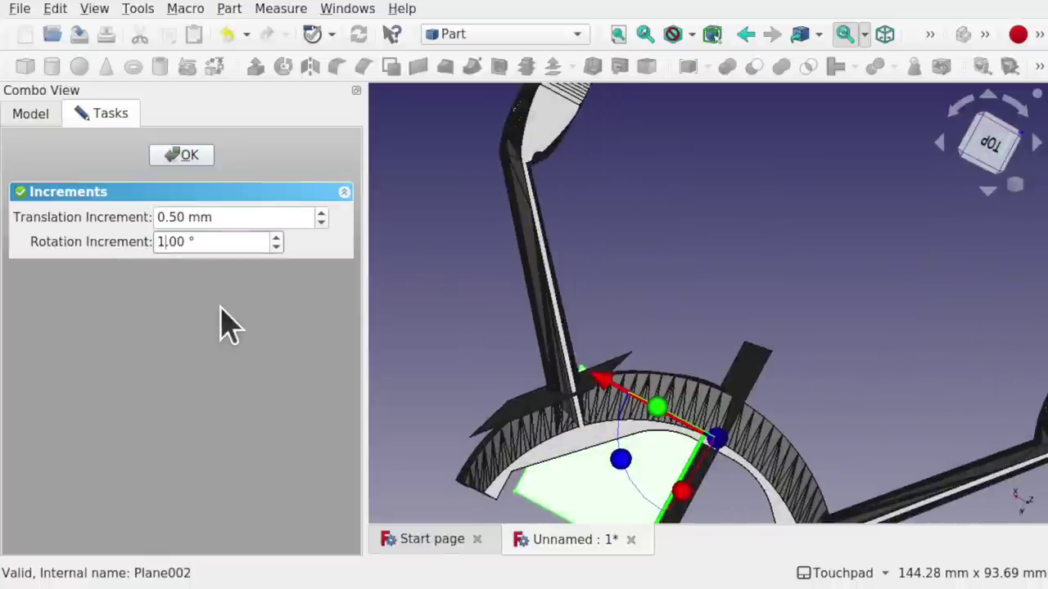
left_click(976, 148)
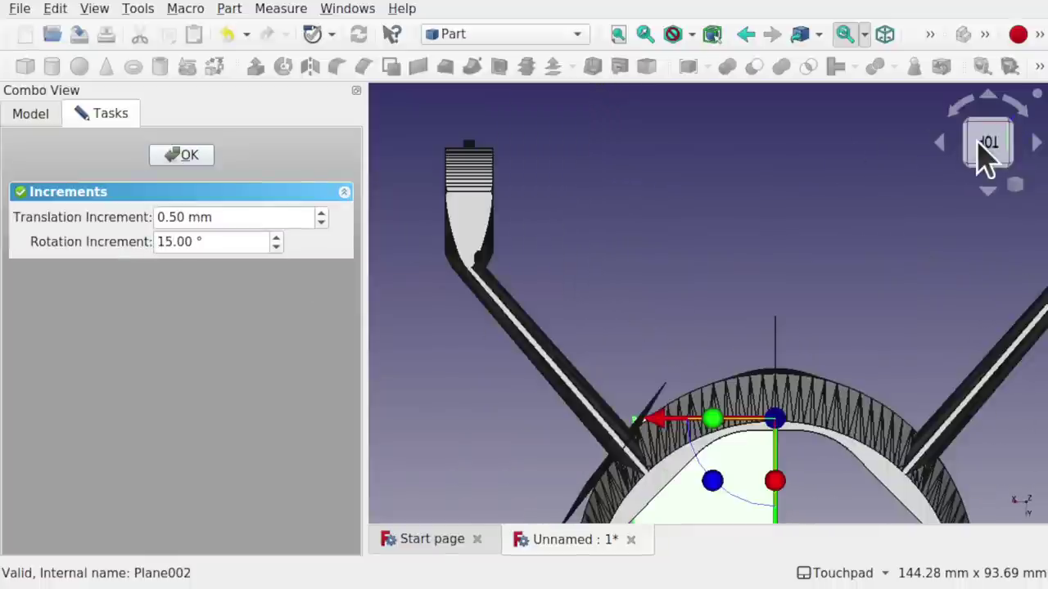
left_click_drag(857, 401, 839, 328, "alt")
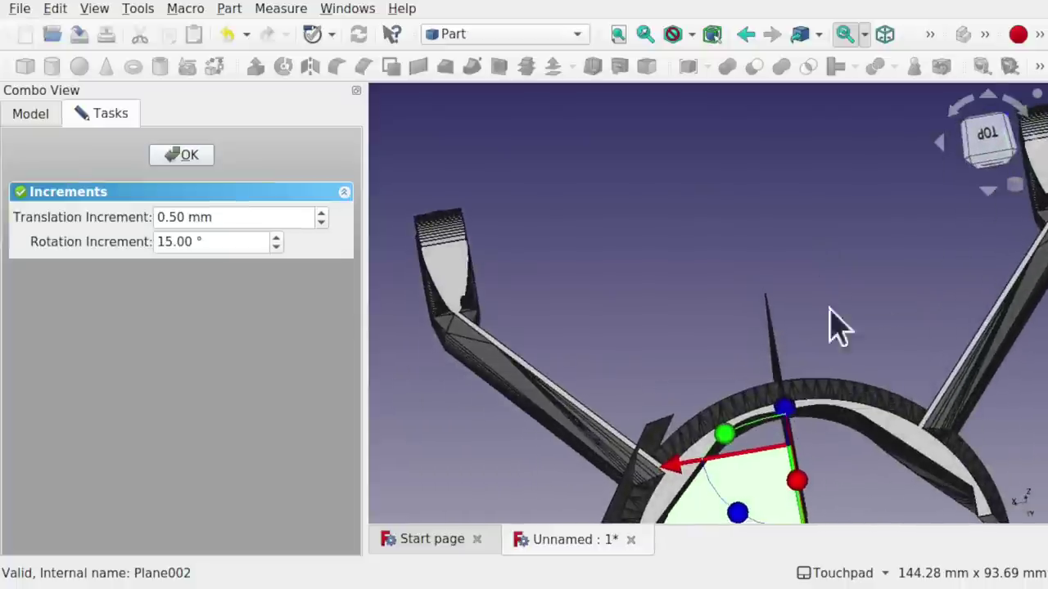
left_click(992, 141)
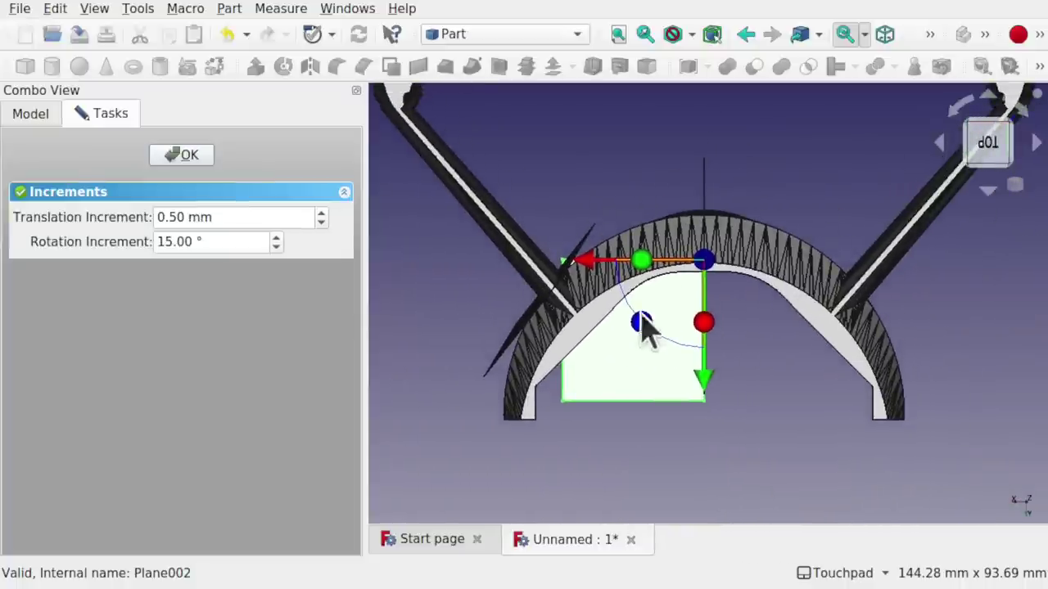
left_click_drag(642, 327, 697, 220, "alt")
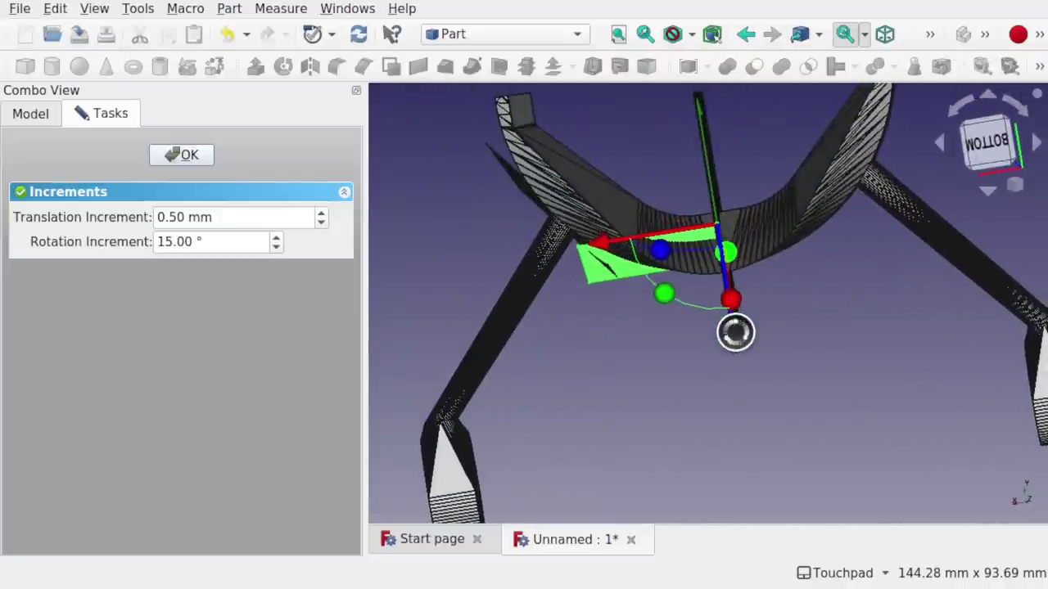
- Move Plane002 28 mm along its local Z axis and 50 mm along its X axis toward the arm's outer end, adjusting its tilt about X
left_click_drag(735, 332, 757, 471)
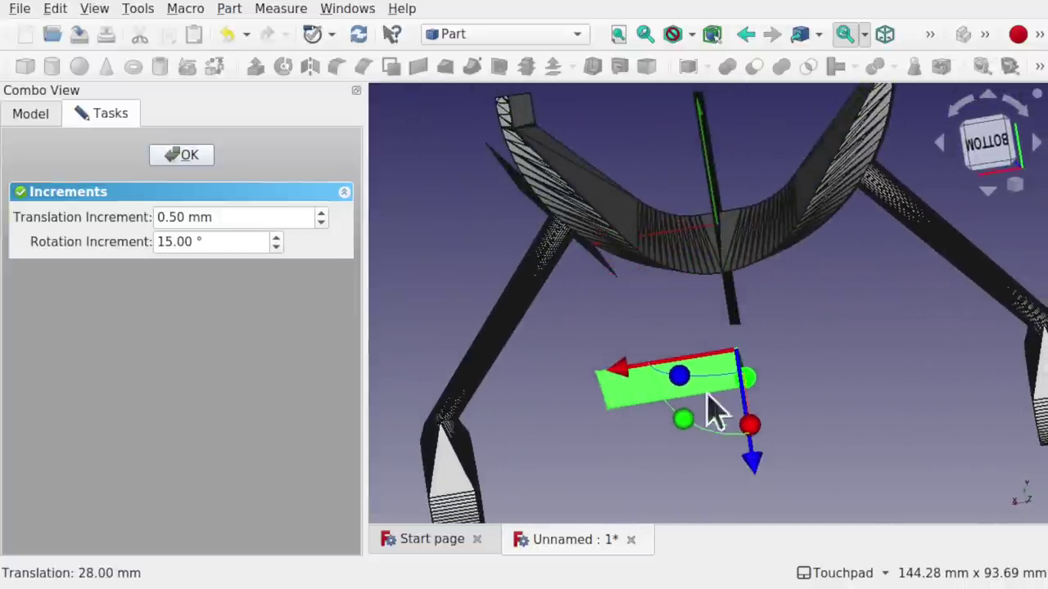
left_click_drag(746, 407, 746, 444, "alt")
left_click_drag(677, 447, 728, 396, "alt")
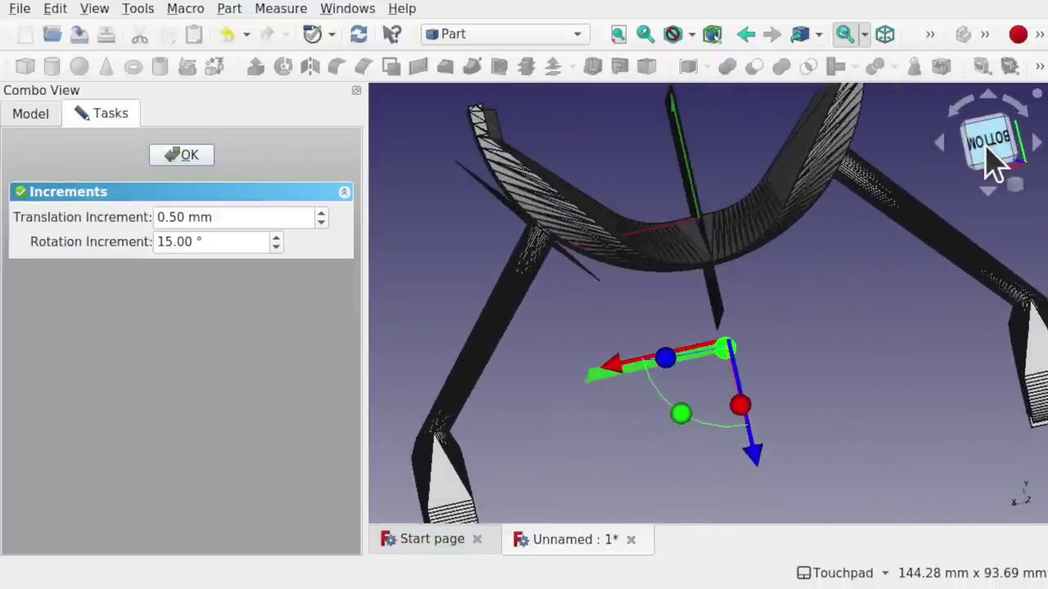
left_click(986, 150)
left_click_drag(606, 350, 370, 358)
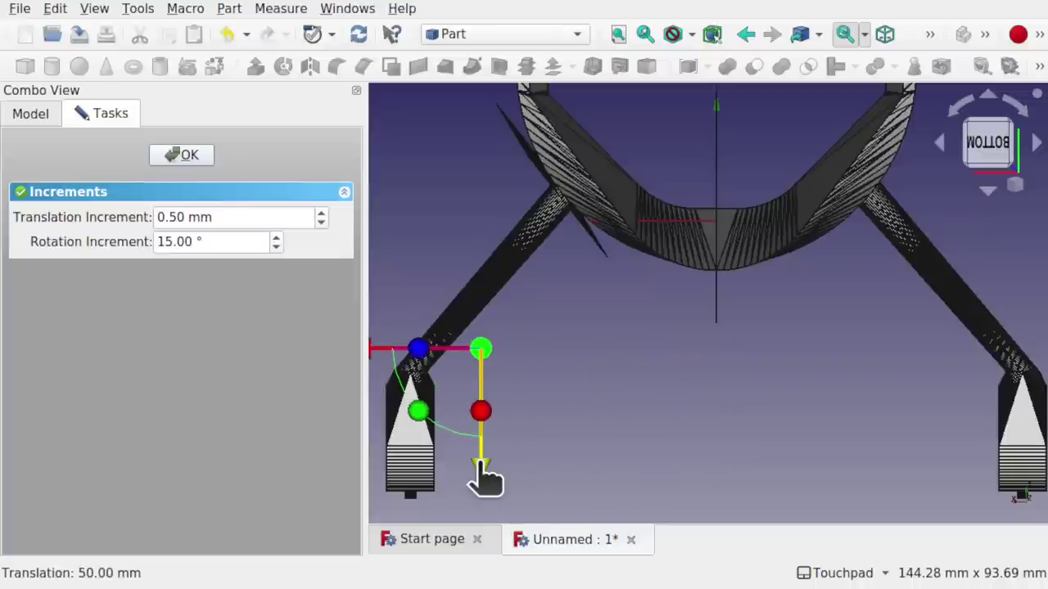
- Move Plane002 another 3 mm along its local Z axis toward the wheel end and shift it along Y to cross the whole arm
mouse_move(484, 482)
left_mouse_down()
mouse_move(482, 498)
mouse_move(480, 488)
left_mouse_up()
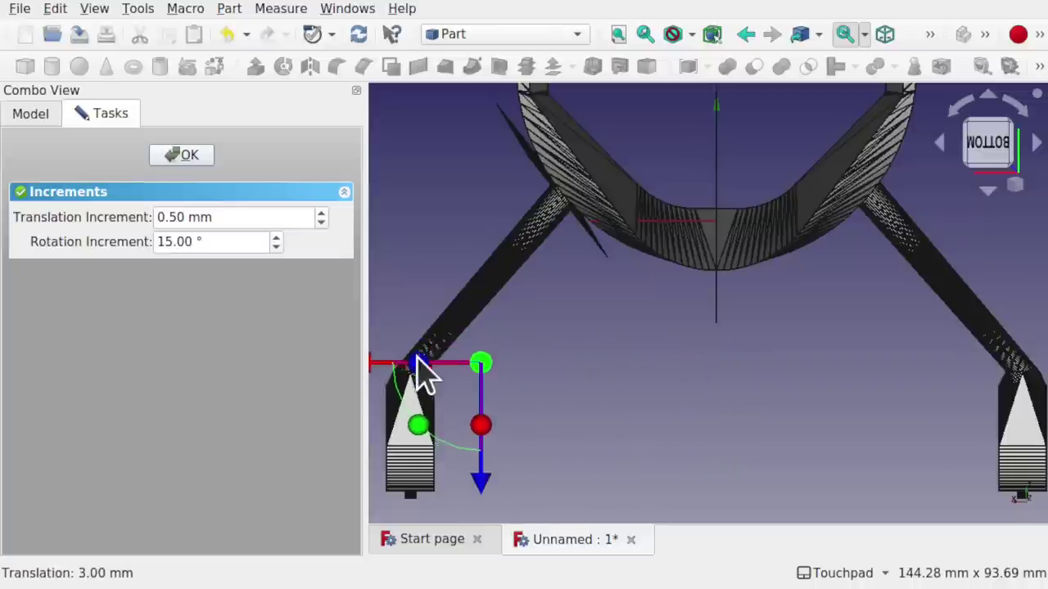
scroll(414, 374, "up", 3)
left_click_drag(459, 358, 500, 352, "alt")
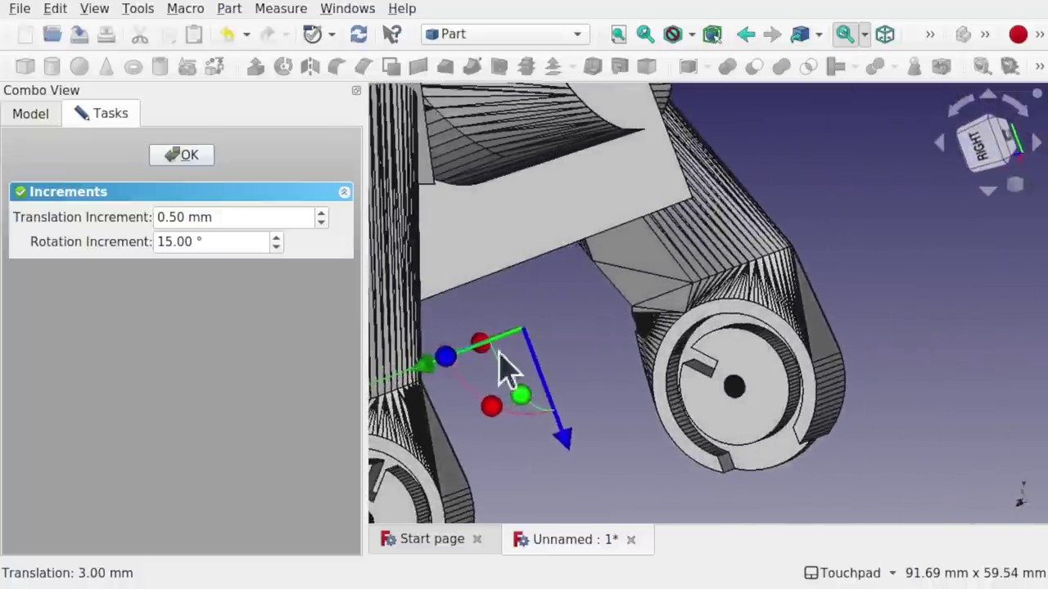
middle_click_drag(506, 372, 583, 332, "shift")
scroll(515, 356, "up", 3)
middle_click_drag(512, 351, 609, 358, "alt")
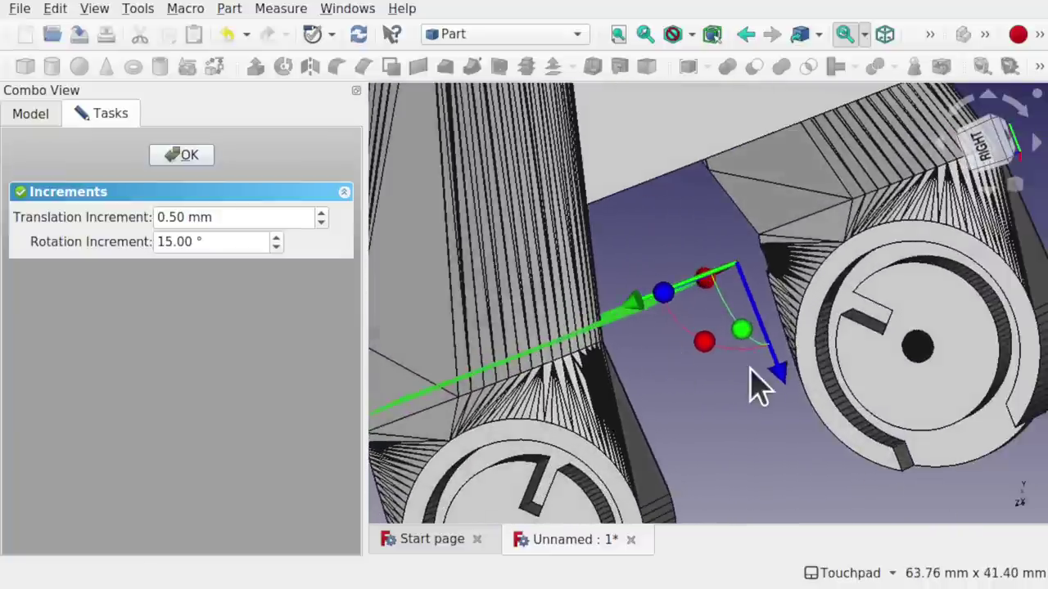
mouse_move(775, 374)
left_mouse_down()
mouse_move(788, 393)
mouse_move(783, 384)
left_mouse_up()
middle_click_drag(588, 379, 724, 338, "alt")
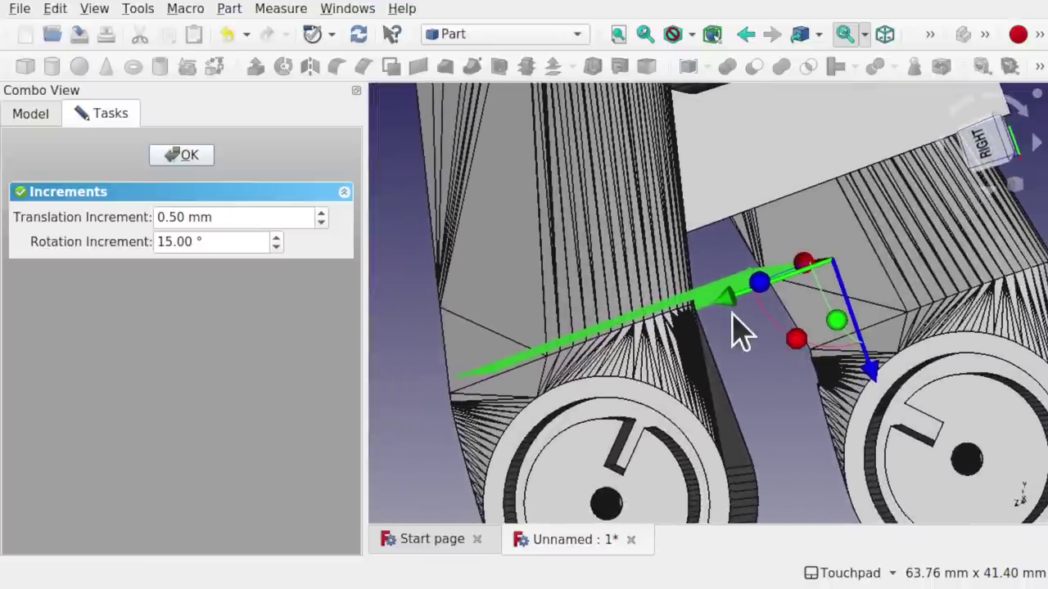
left_click_drag(726, 302, 667, 325)
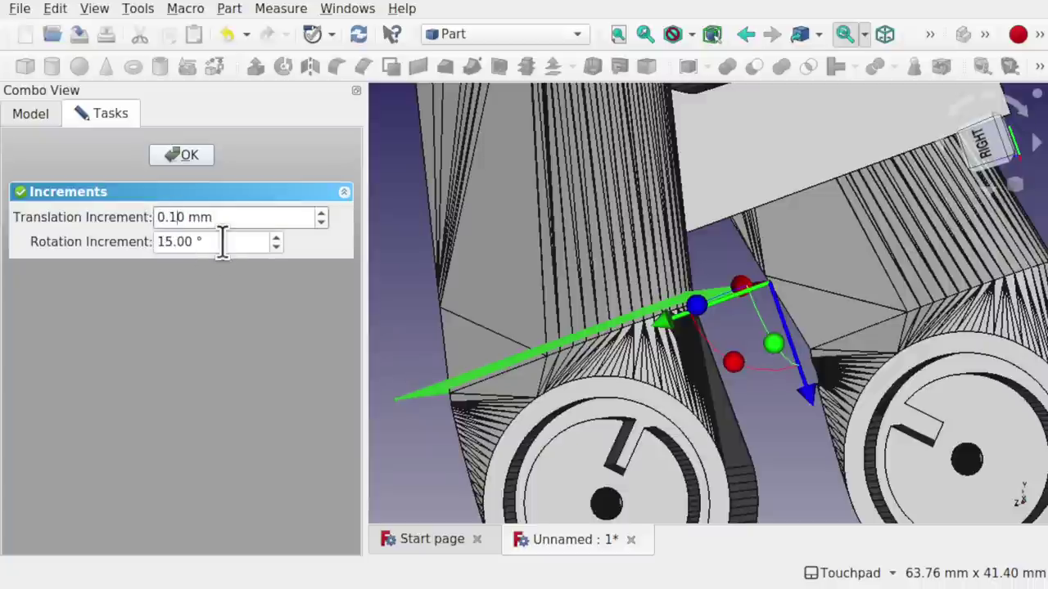
- Using a 0.10 mm translation increment, fine-tune Plane002 by -0.2 mm along Z and 1 mm along Y, and finish the transform
left_click_drag(810, 396, 810, 401)
left_click_drag(713, 337, 724, 348, "alt")
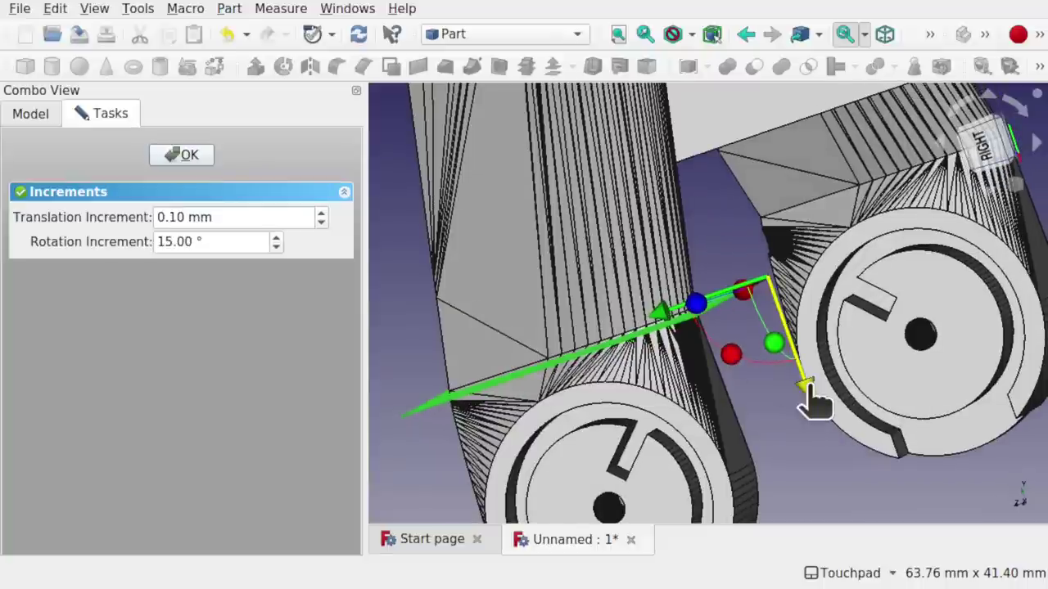
left_click_drag(810, 398, 812, 401)
middle_click_drag(811, 402, 593, 368)
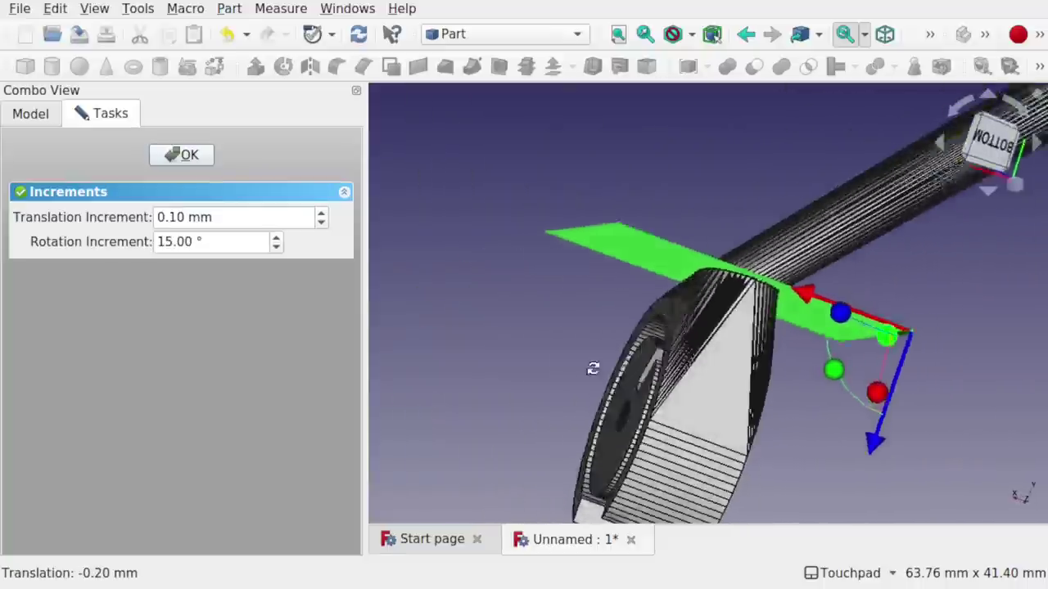
left_click_drag(592, 368, 739, 417, "alt")
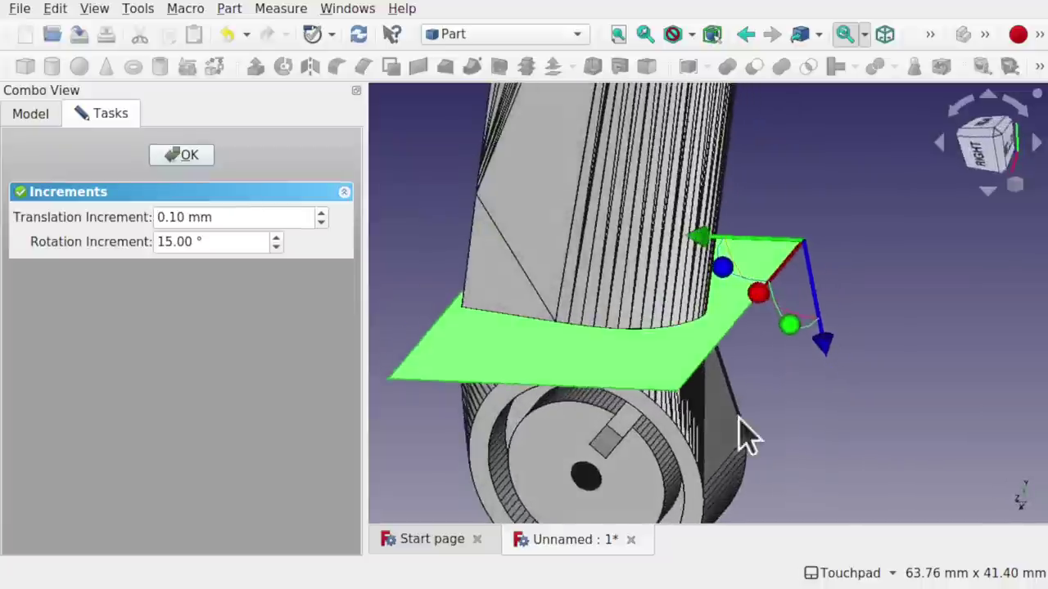
middle_click_drag(744, 438, 876, 407)
left_click_drag(856, 326, 865, 326)
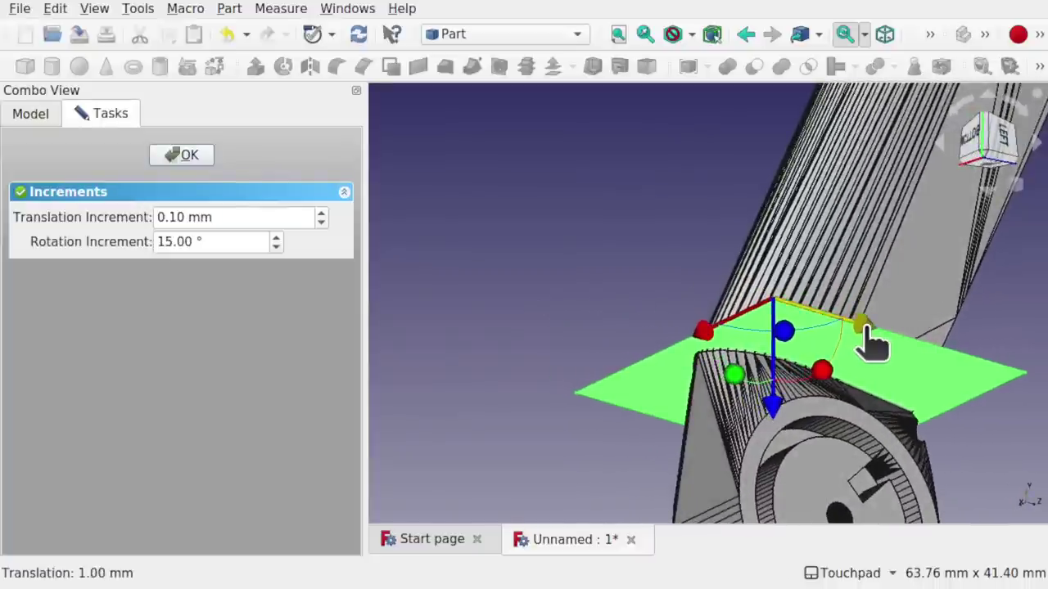
left_click(180, 156)
- Combine Plane, Plane001 and Plane002 into a single compound
scroll(700, 319, "down", 10)
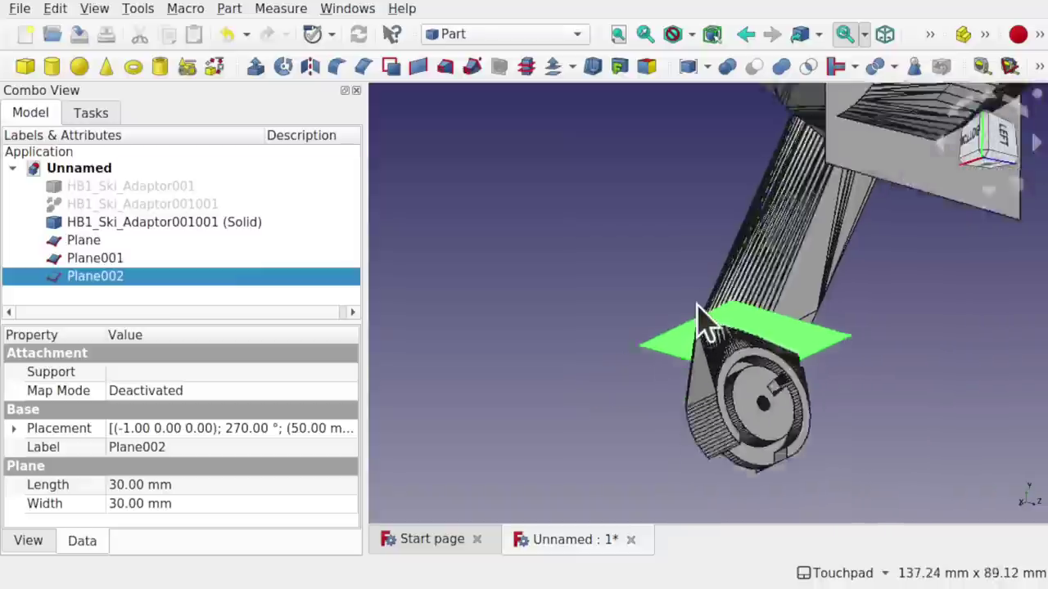
middle_click_drag(667, 276, 749, 351)
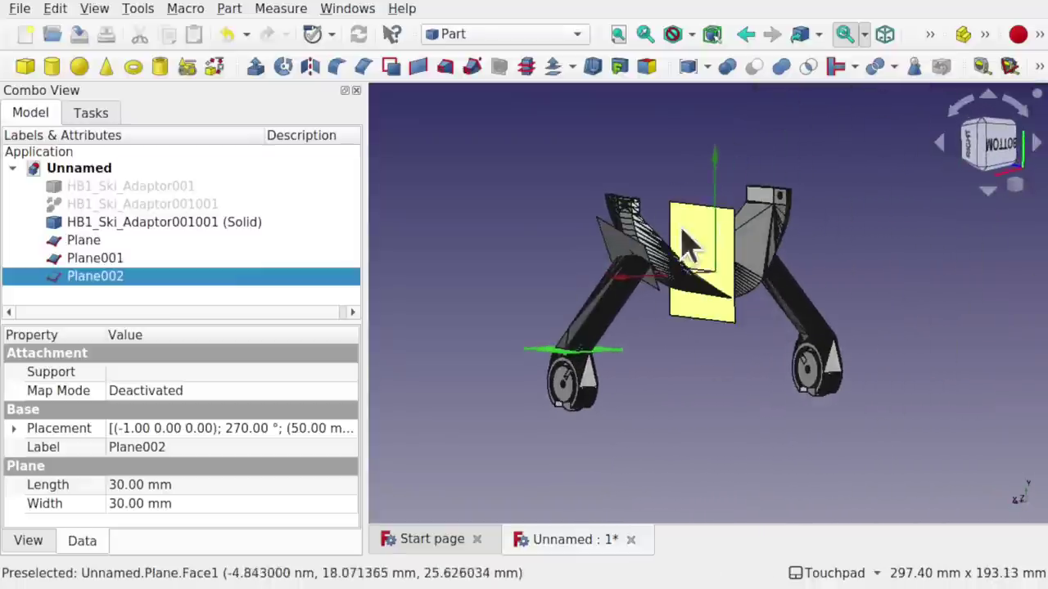
middle_click_drag(691, 253, 719, 307, "shift")
scroll(724, 323, "up", 4)
scroll(538, 444, "down", 2)
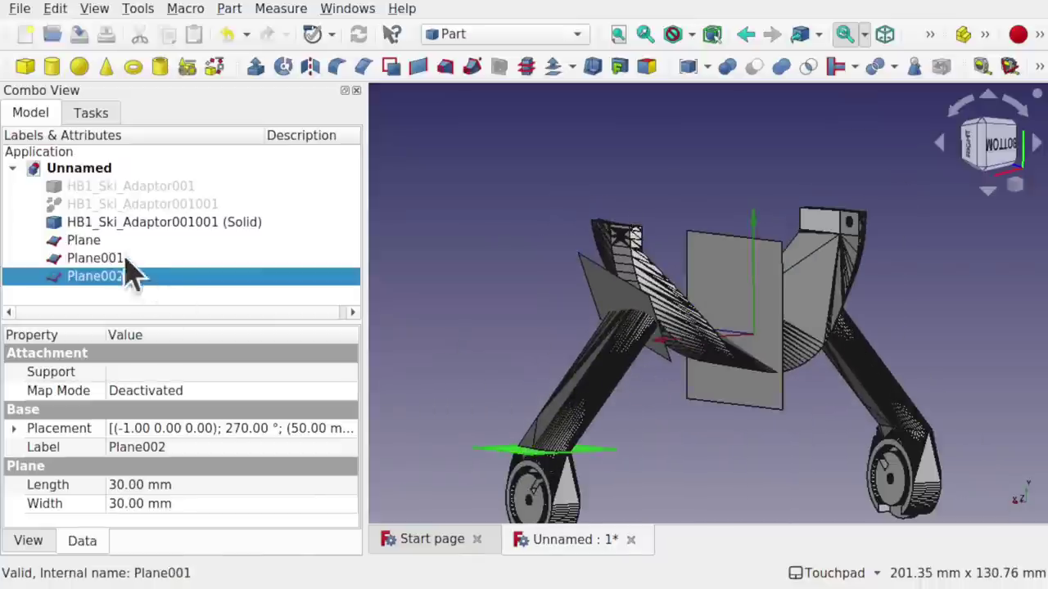
left_click(97, 241)
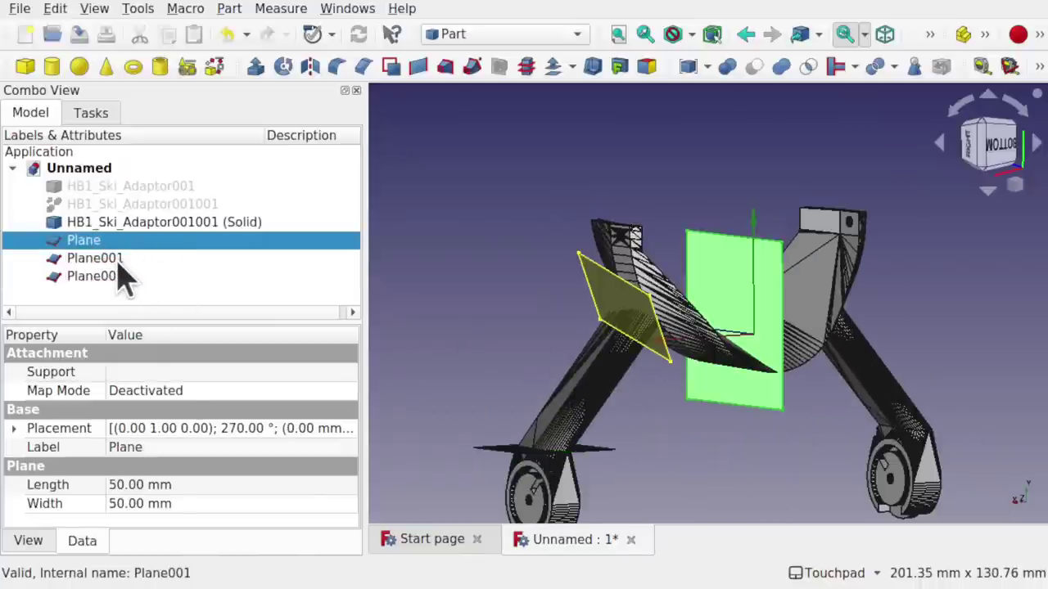
left_click(118, 260, "ctrl")
left_click(122, 278, "ctrl")
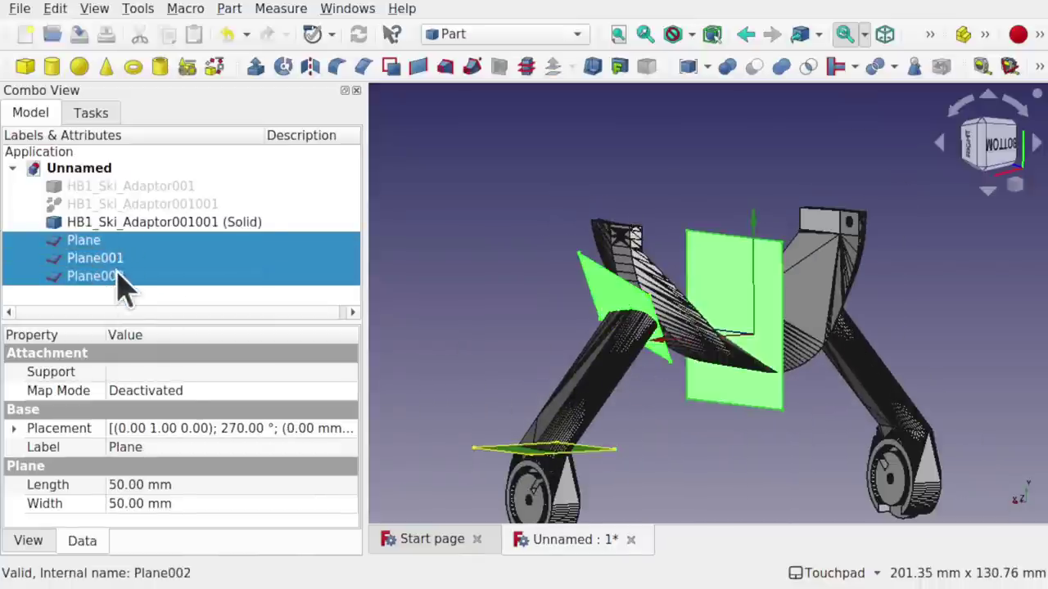
left_click(135, 241, "ctrl")
left_click(229, 9)
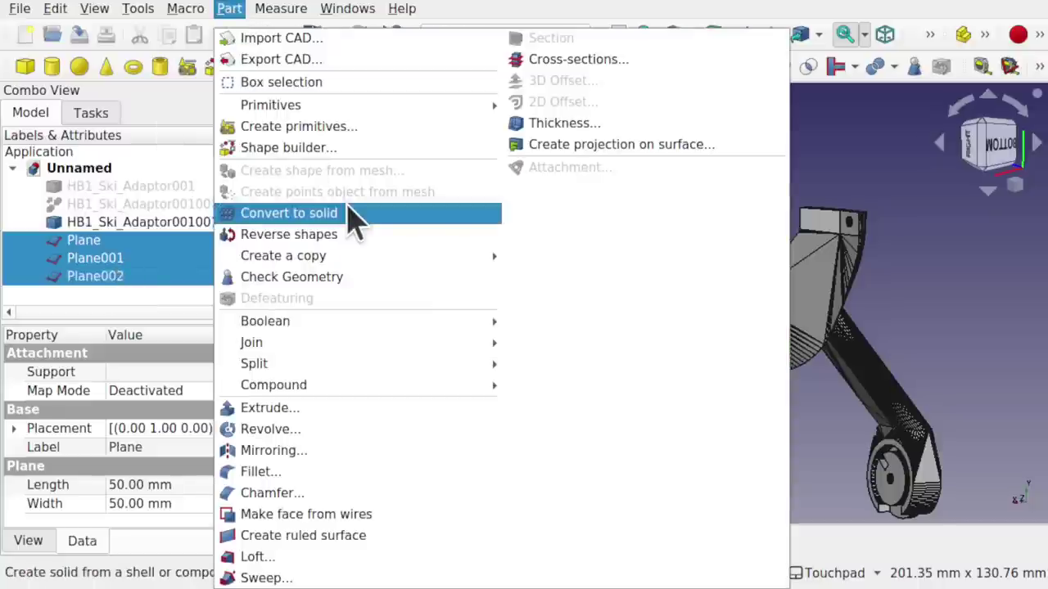
mouse_move(345, 390)
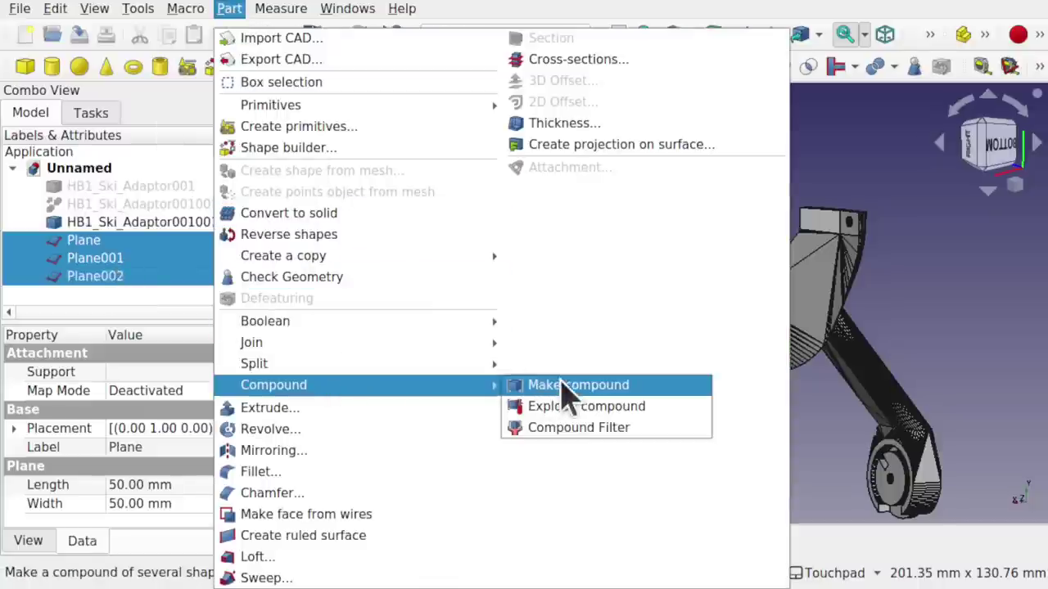
left_click(512, 385)
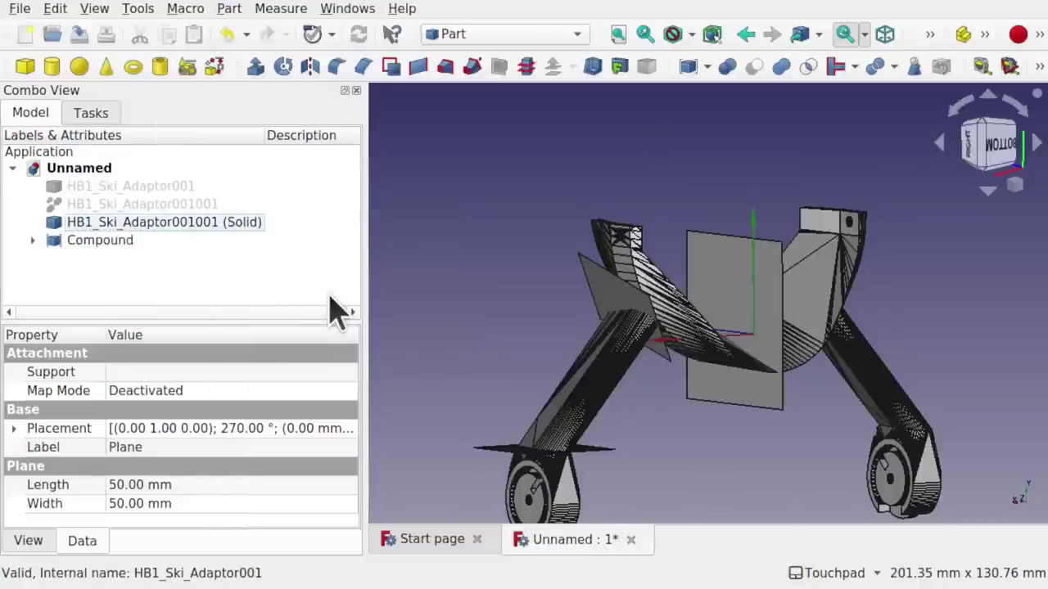
- Save the document in Downloads as LandingGearFix.FCStd, overwriting the existing file
left_click(20, 10)
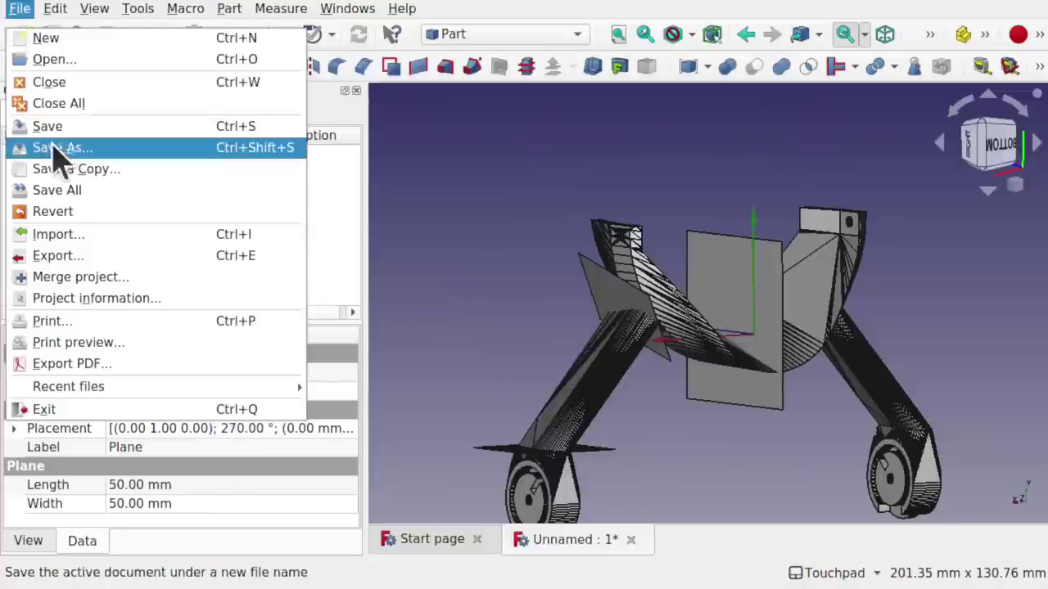
left_click(78, 149)
double_click(546, 348)
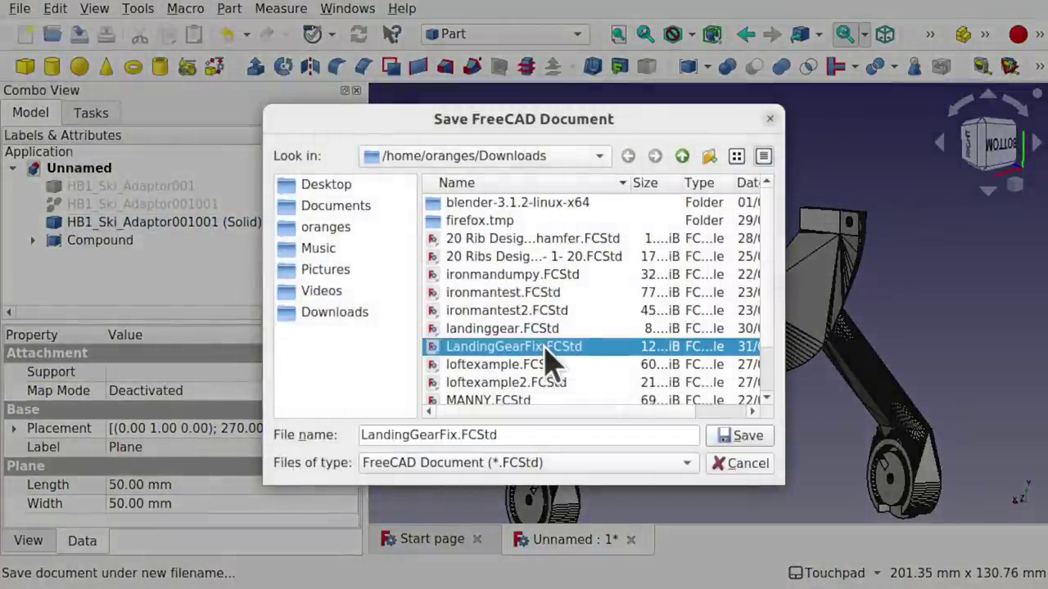
left_click(622, 332)
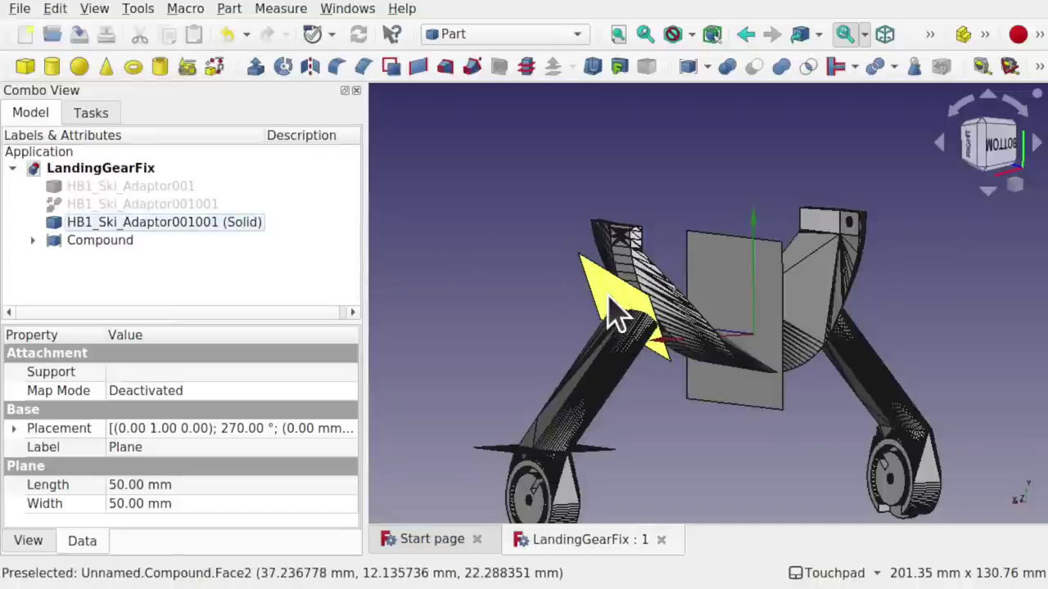
- Slice the HB1_Ski_Adaptor001001 (Solid) apart with the compound of planes
mouse_move(685, 391)
left_mouse_down("shift")
mouse_move(632, 418)
mouse_move(688, 391)
mouse_move(671, 390)
left_mouse_up("shift")
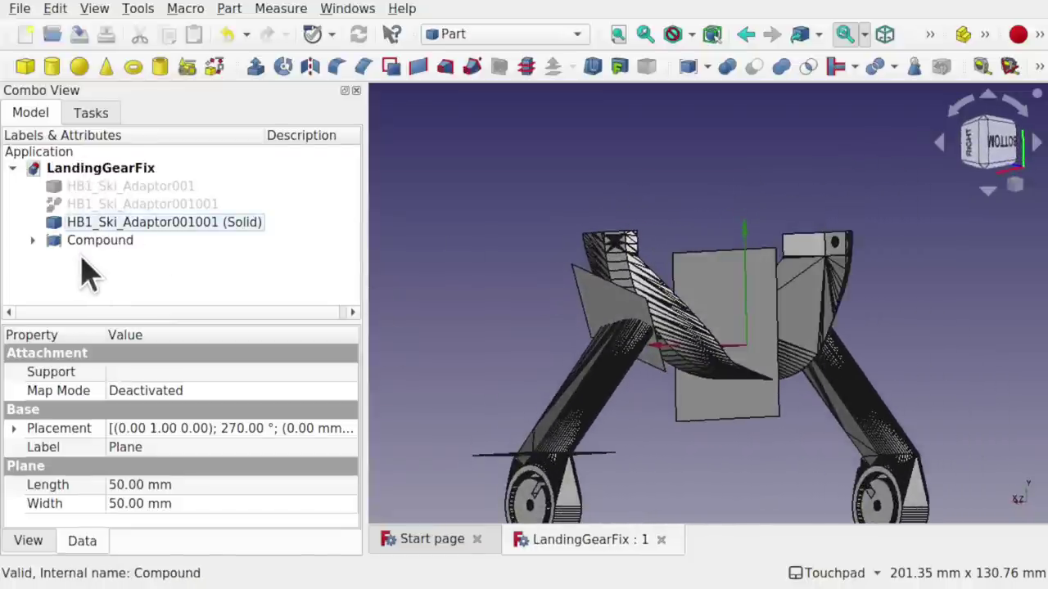
left_click(98, 241)
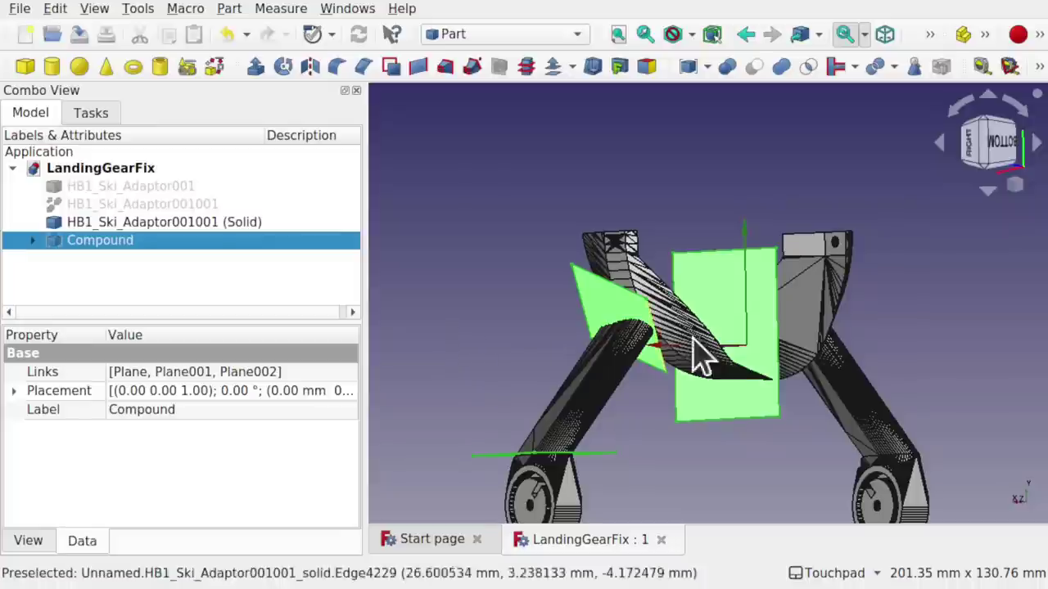
left_click_drag(701, 355, 859, 323, "alt")
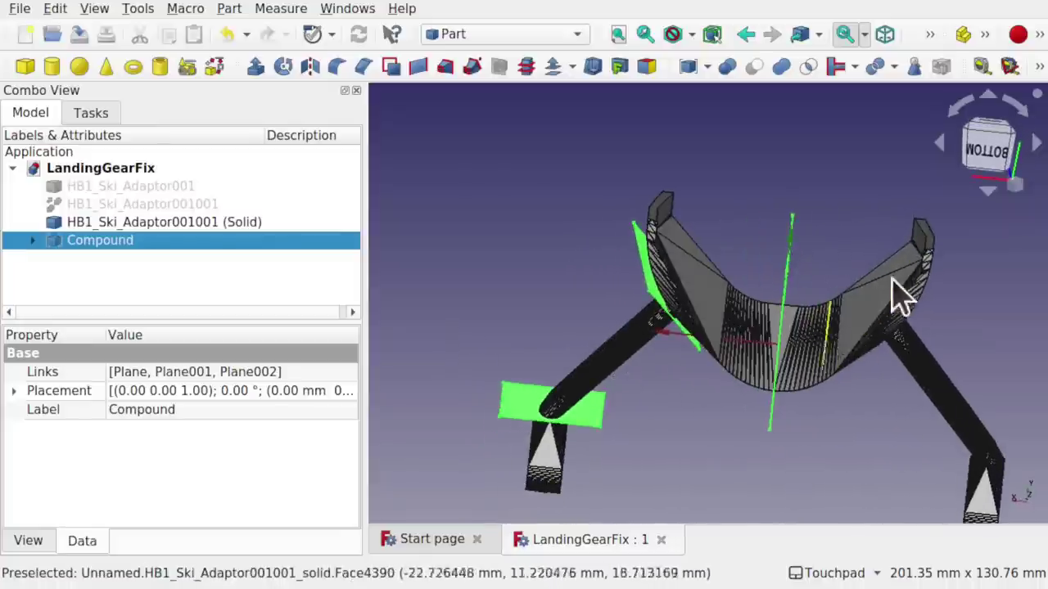
left_click(705, 422)
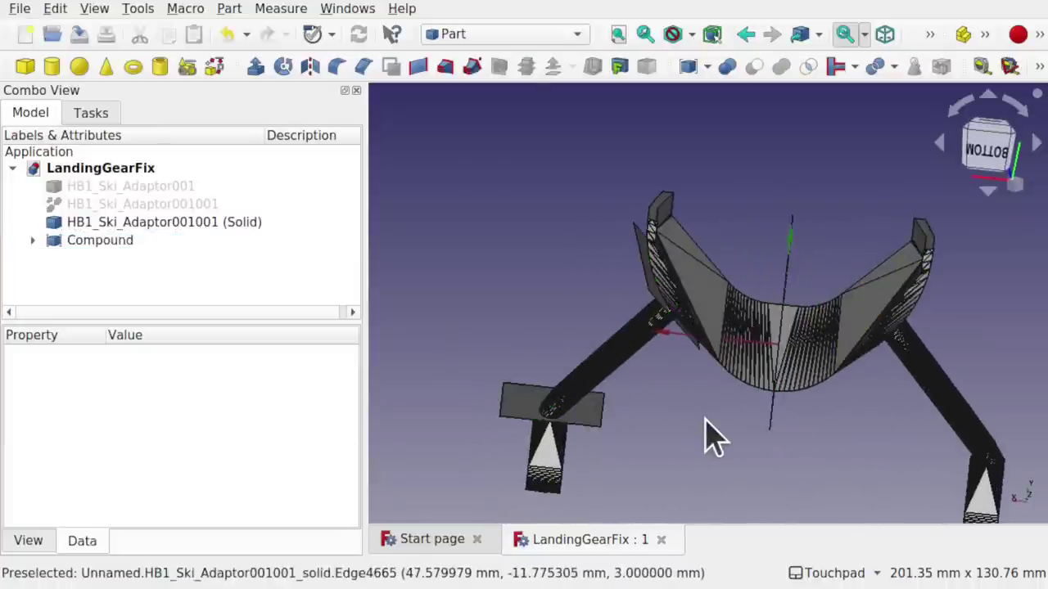
mouse_move(705, 420)
left_mouse_down("alt")
mouse_move(730, 402)
mouse_move(699, 403)
left_mouse_up("alt")
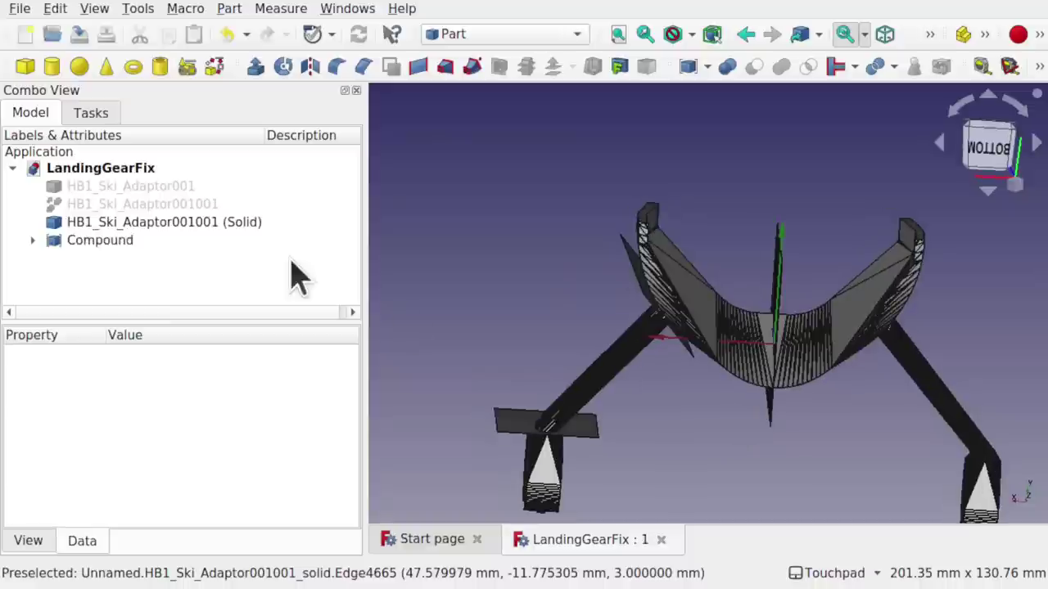
left_click(223, 225)
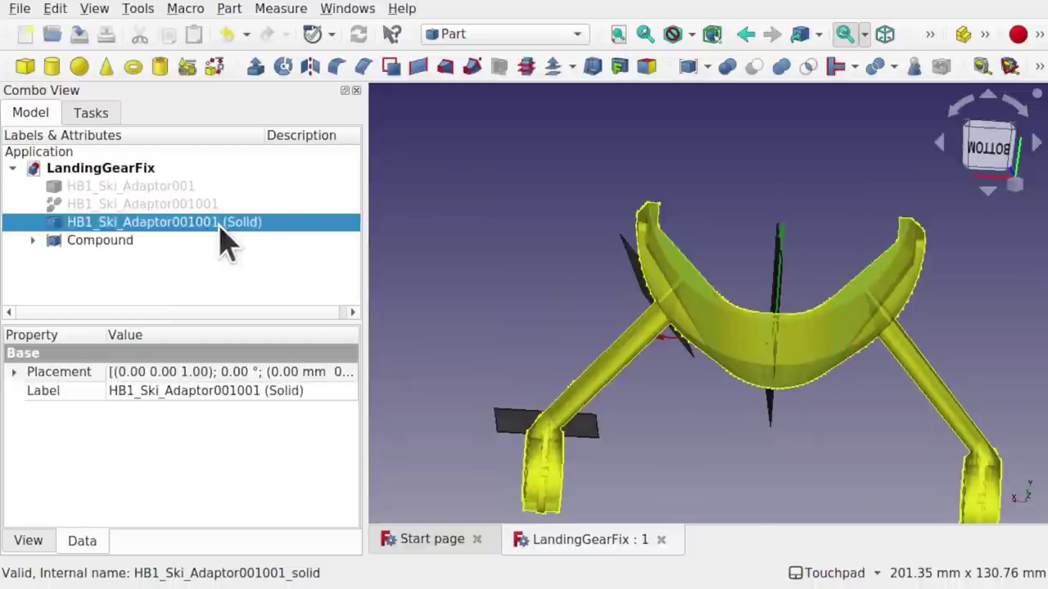
left_click(118, 246, "ctrl")
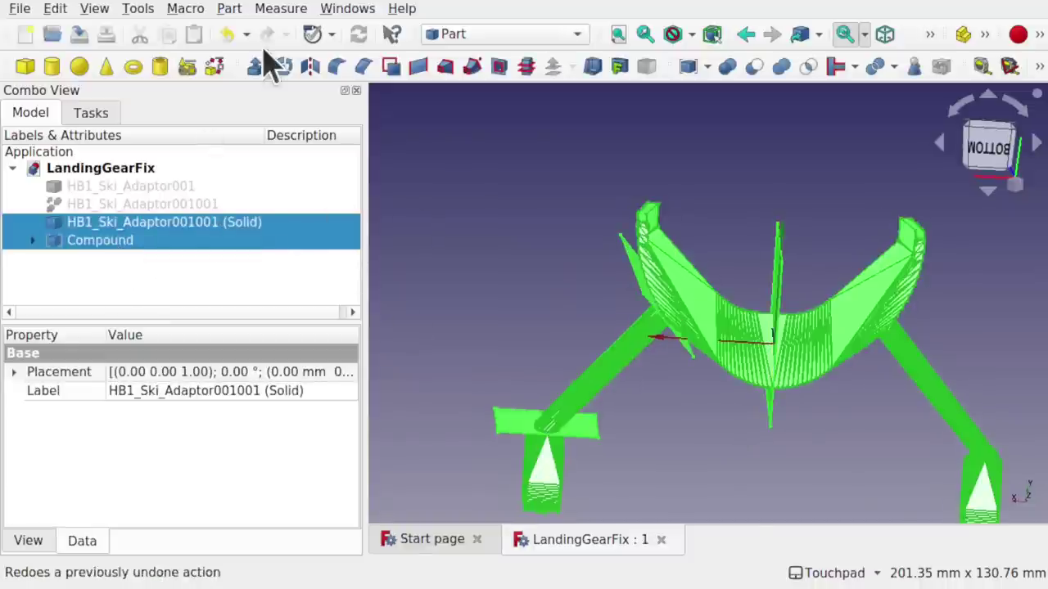
left_click(230, 10)
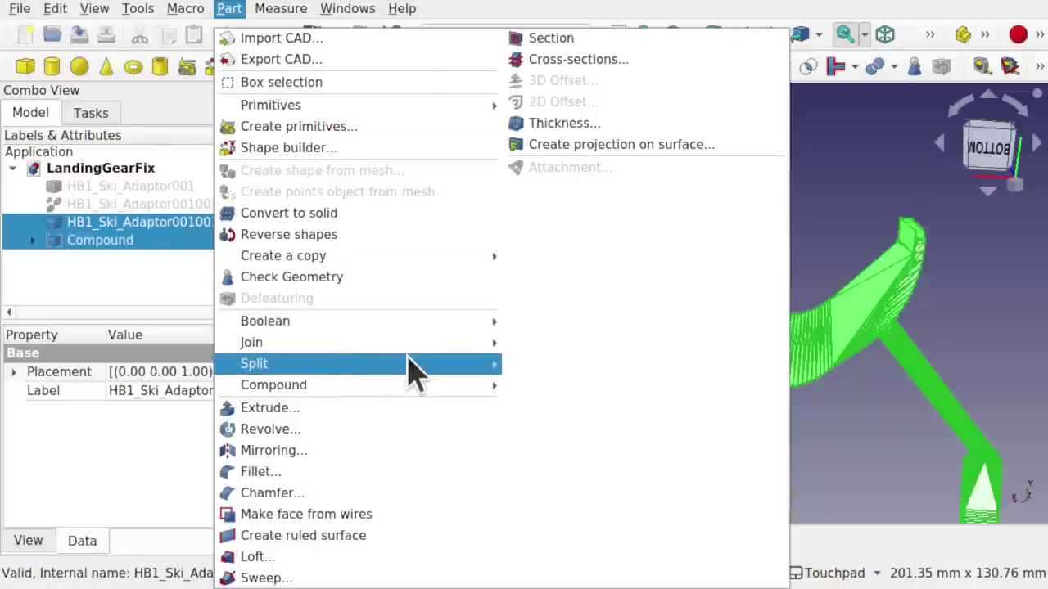
mouse_move(408, 356)
left_click(567, 387)
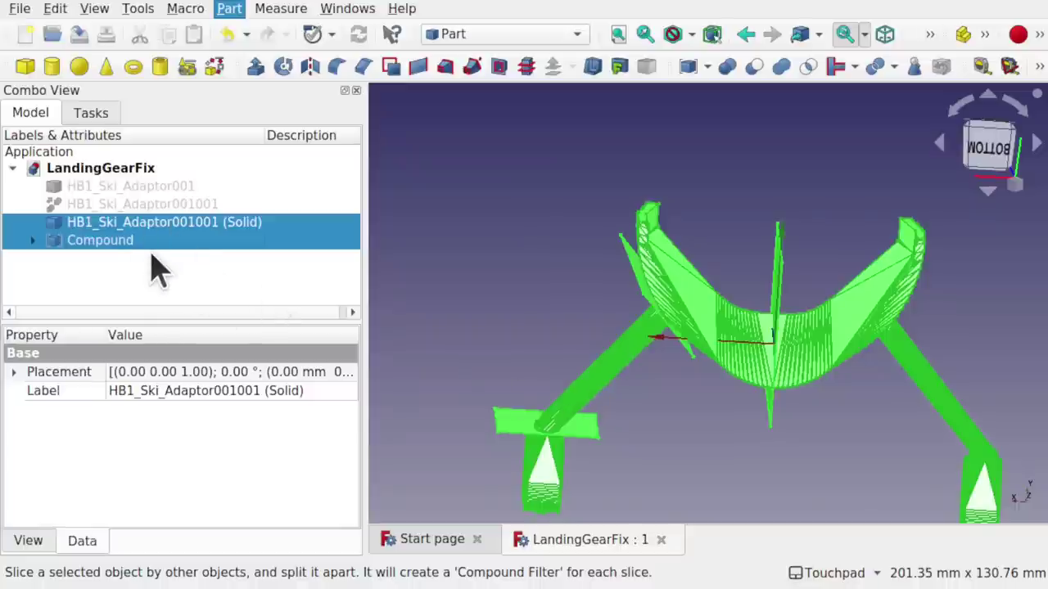
- Inspect the cut between band and arm, and expand Exploded Slice to identify which piece Slice.0 is
middle_click_drag(595, 380, 631, 327)
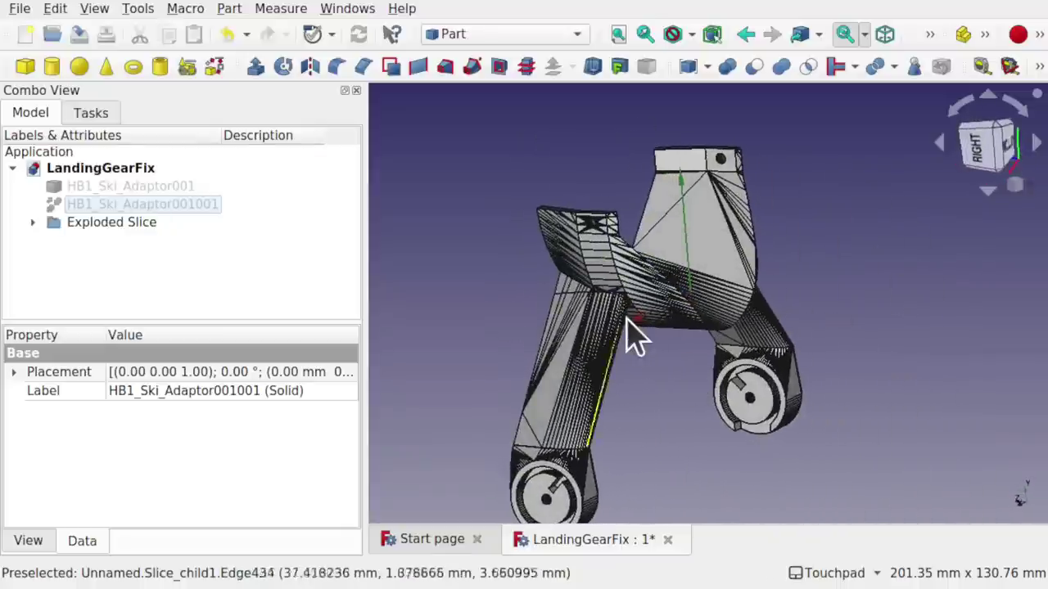
scroll(631, 327, "up", 5)
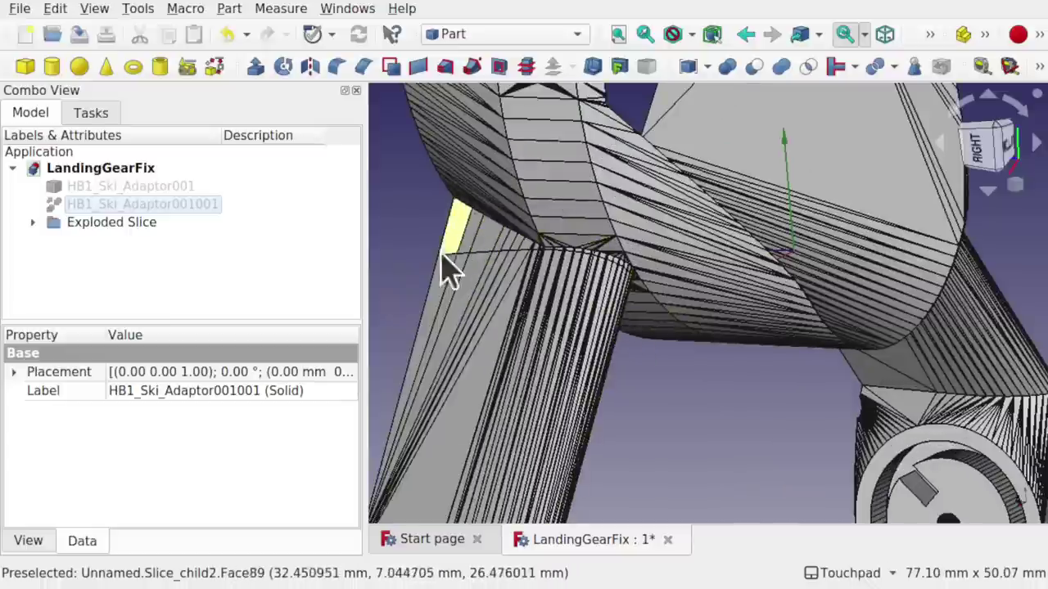
middle_click_drag(519, 280, 580, 352)
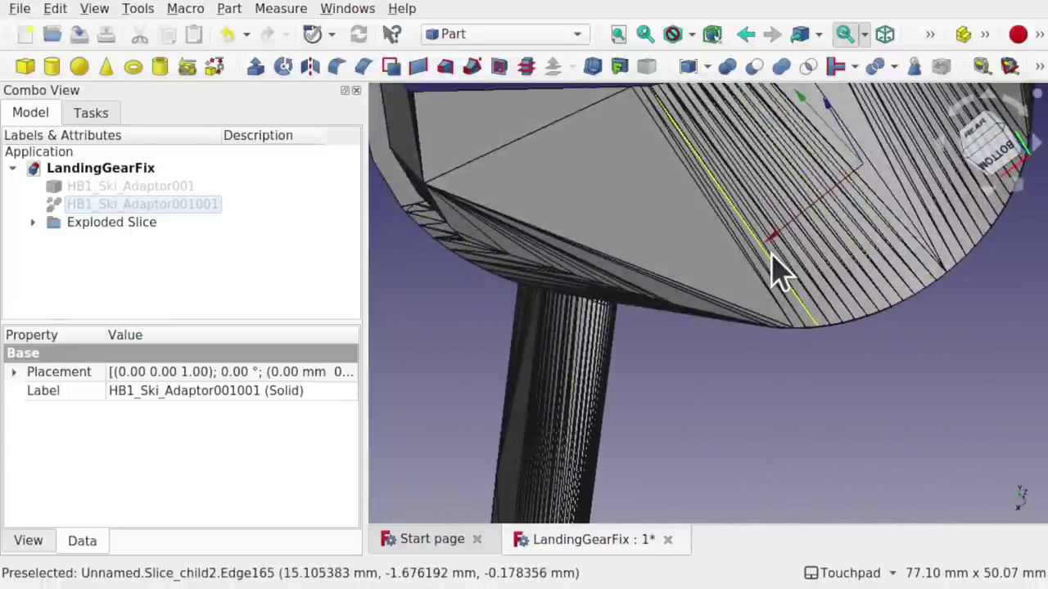
scroll(779, 265, "down", 4)
scroll(778, 264, "up", 1)
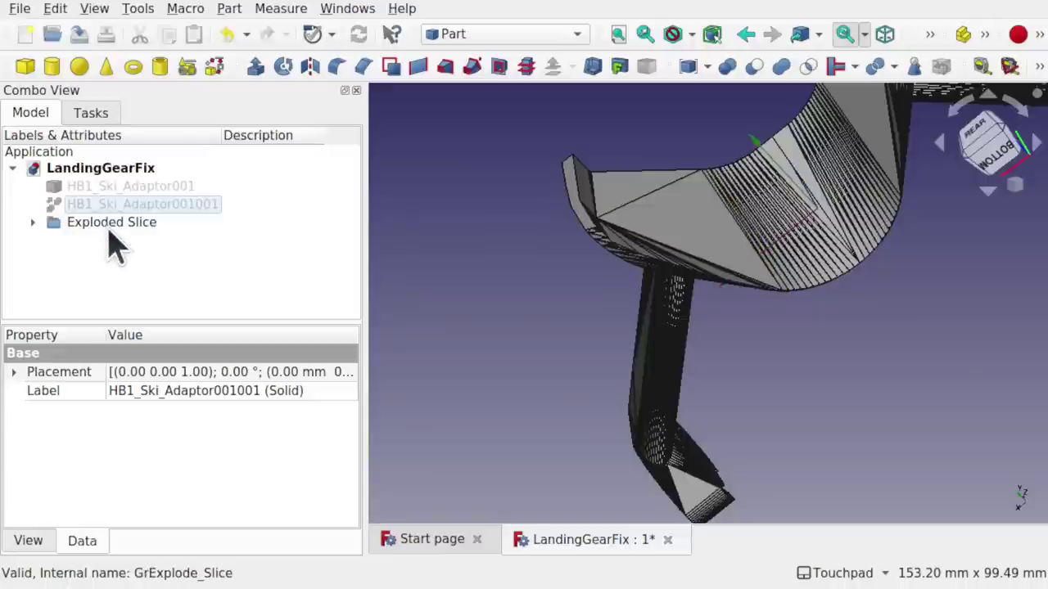
left_click(33, 222)
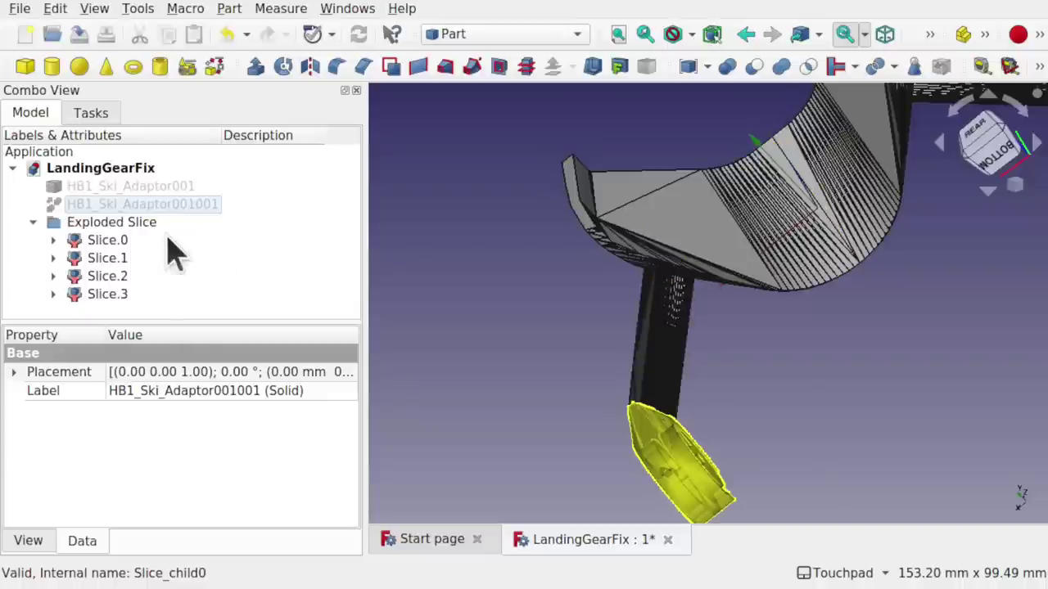
left_click(113, 243)
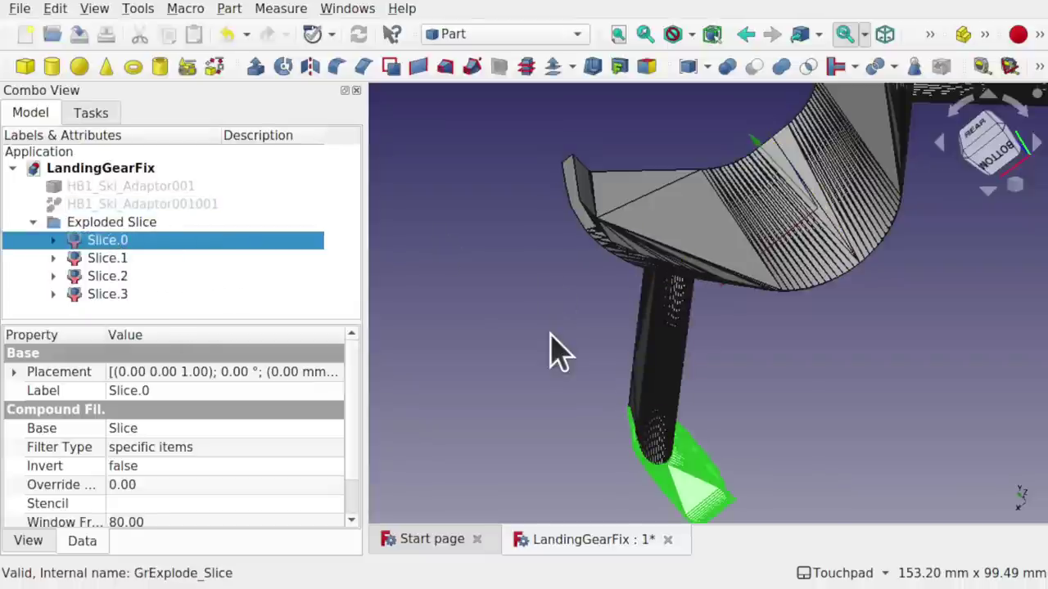
- Delete Slice.3, the half of the band that carries the other arm, from the Exploded Slice group
left_click_drag(863, 323, 827, 350, "shift")
scroll(827, 348, "down", 5)
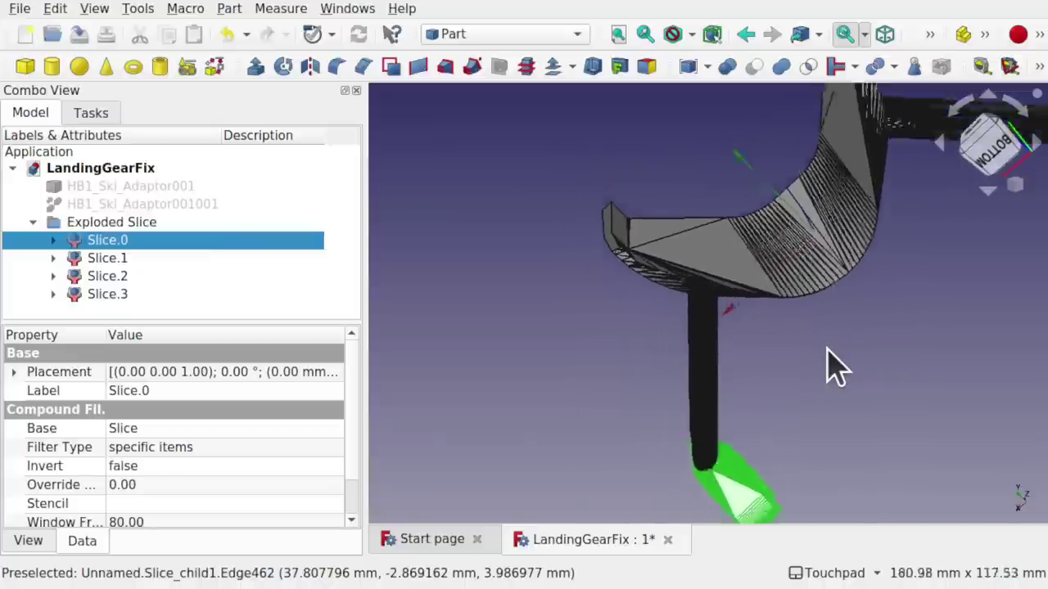
left_click_drag(790, 327, 837, 297, "shift")
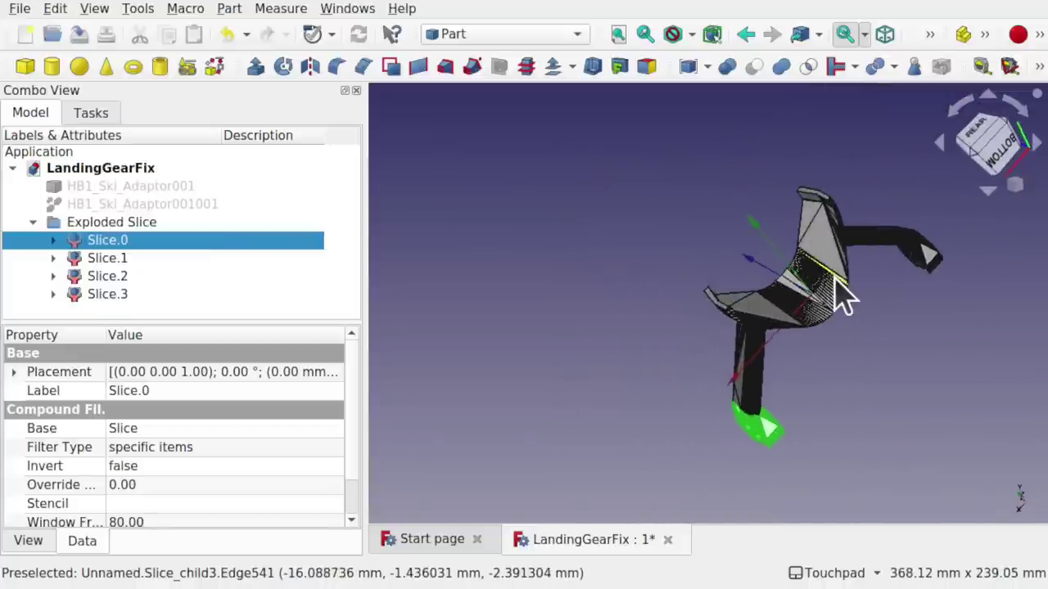
scroll(837, 297, "up", 5)
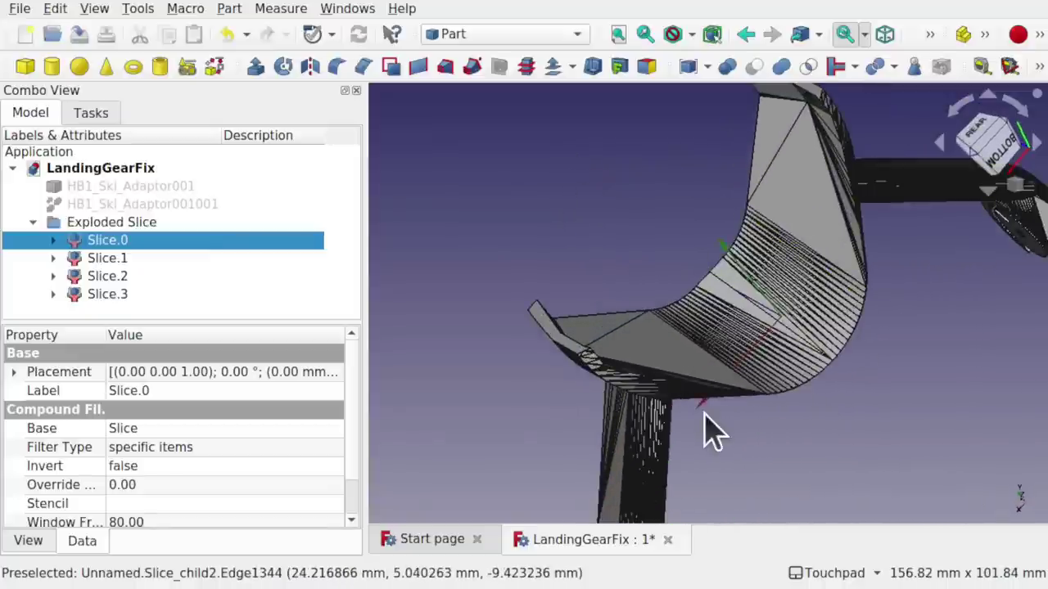
left_click(814, 220)
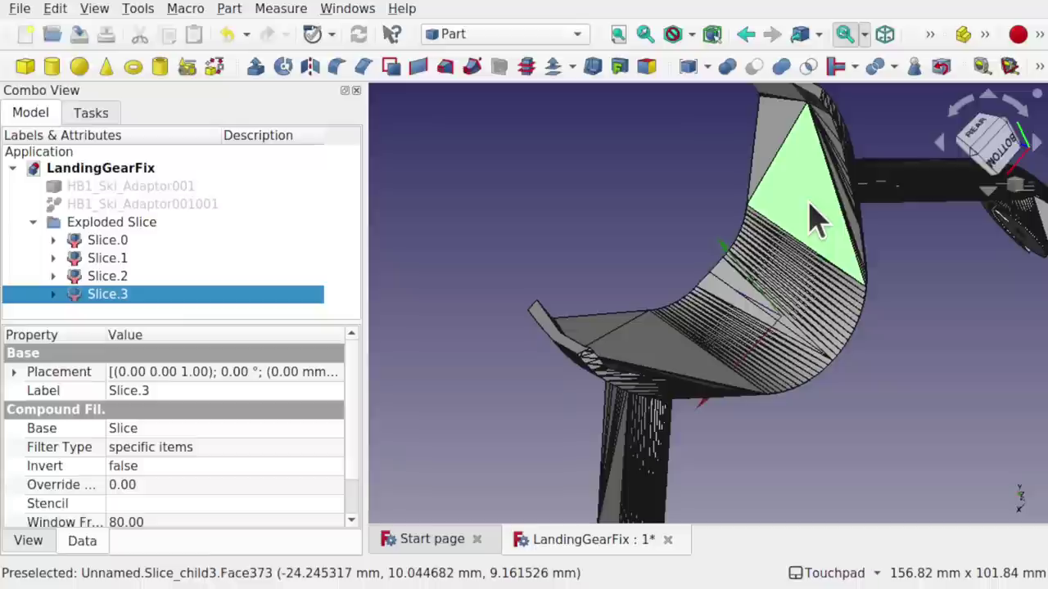
key("space")
key("space")
key("space")
key("space")
key("Delete")
- Delete Slice.1, the arm section between the band and the round end piece
left_click_drag(739, 359, 700, 297, "alt")
middle_click_drag(700, 297, 664, 351)
left_click(626, 434)
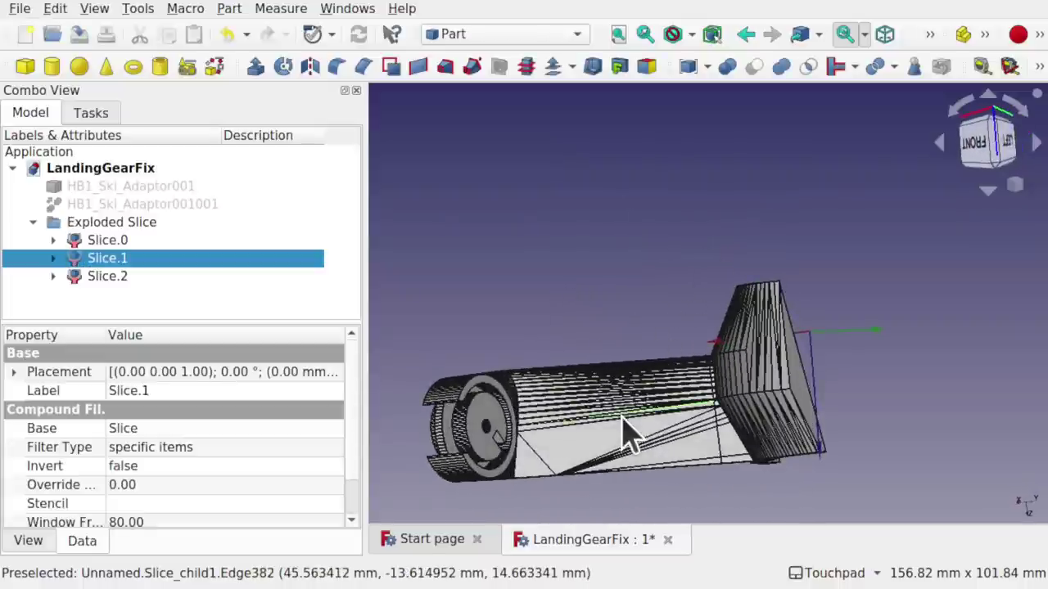
key("Delete")
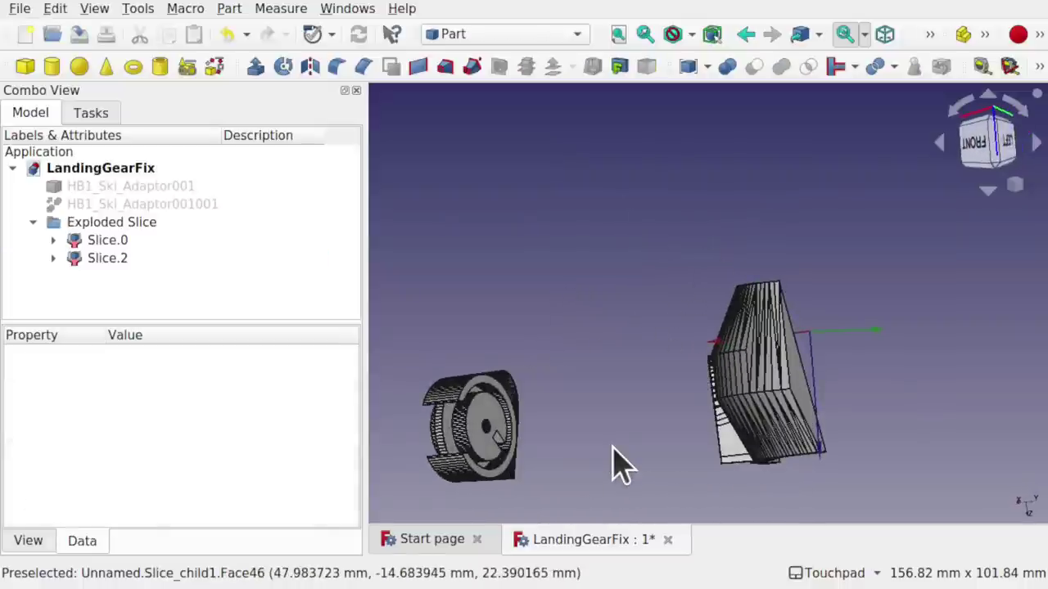
- Compare the flat cut faces on the band piece Slice.2 and the round end piece Slice.0
middle_click_drag(651, 328, 762, 352)
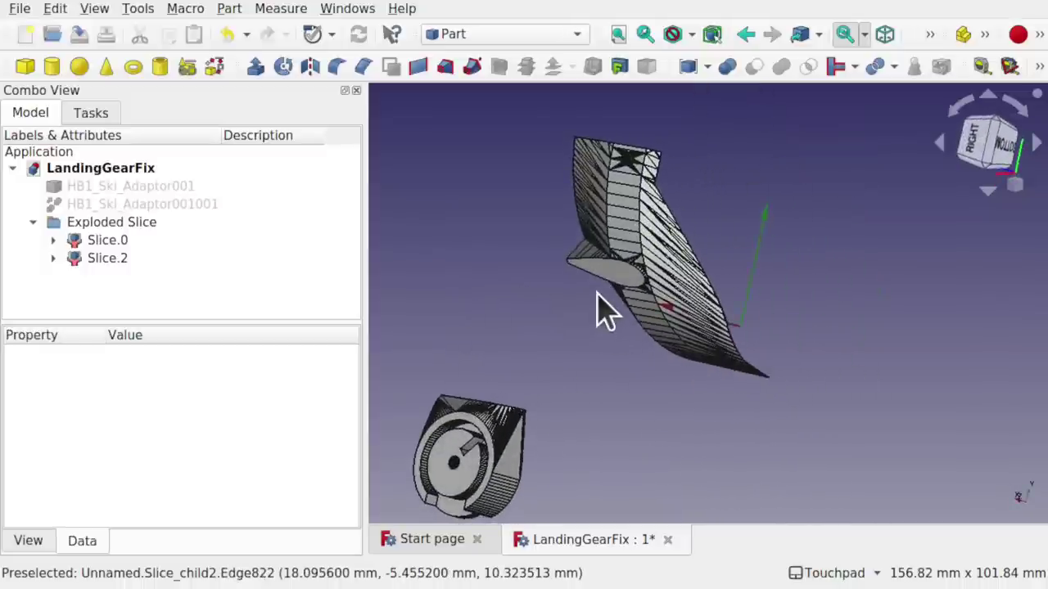
scroll(597, 294, "up", 3)
scroll(604, 311, "up", 3)
middle_click_drag(603, 306, 627, 304)
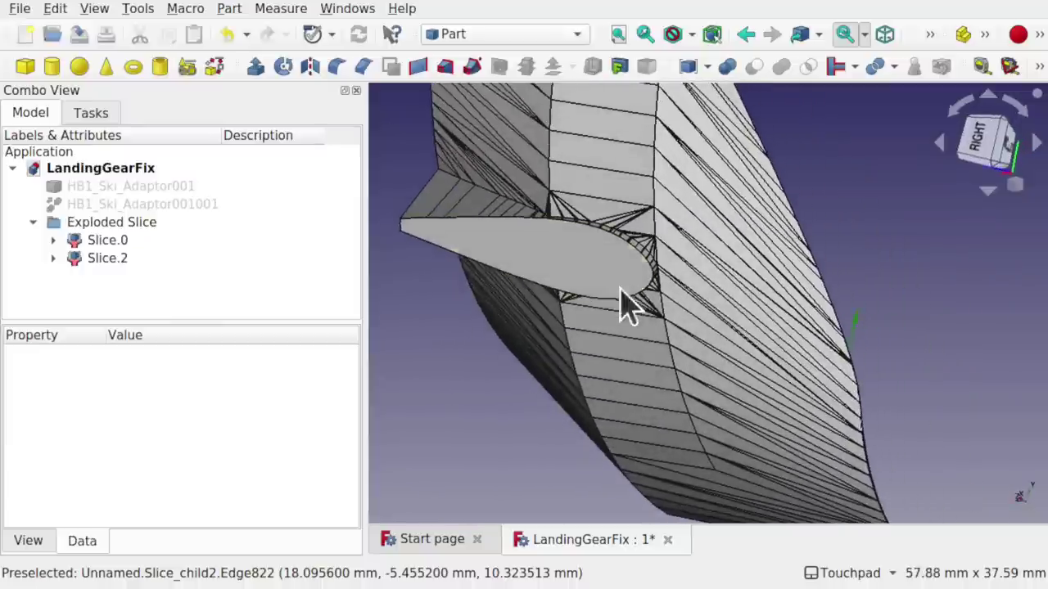
middle_click_drag(543, 254, 694, 264, "shift")
scroll(731, 202, "down", 3)
middle_click_drag(639, 365, 597, 236, "shift")
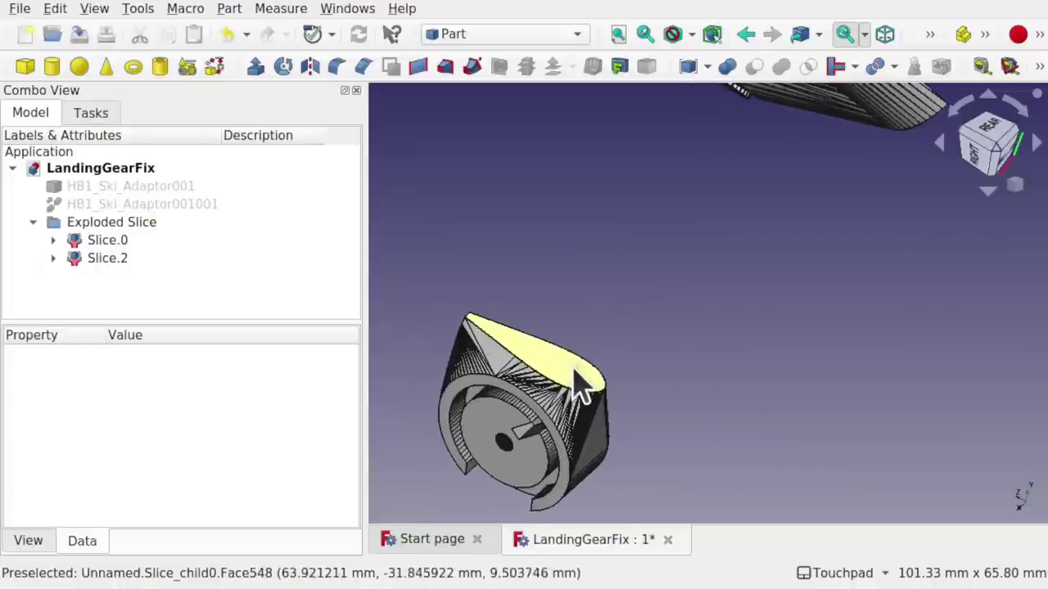
middle_click_drag(565, 384, 650, 234)
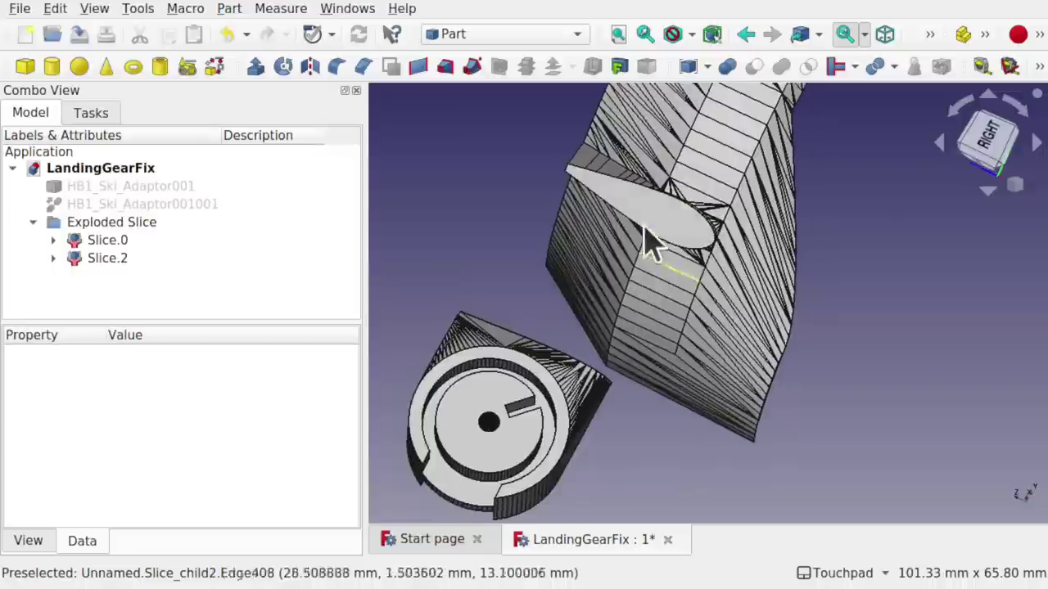
middle_click_drag(589, 393, 573, 422)
scroll(576, 362, "up", 4)
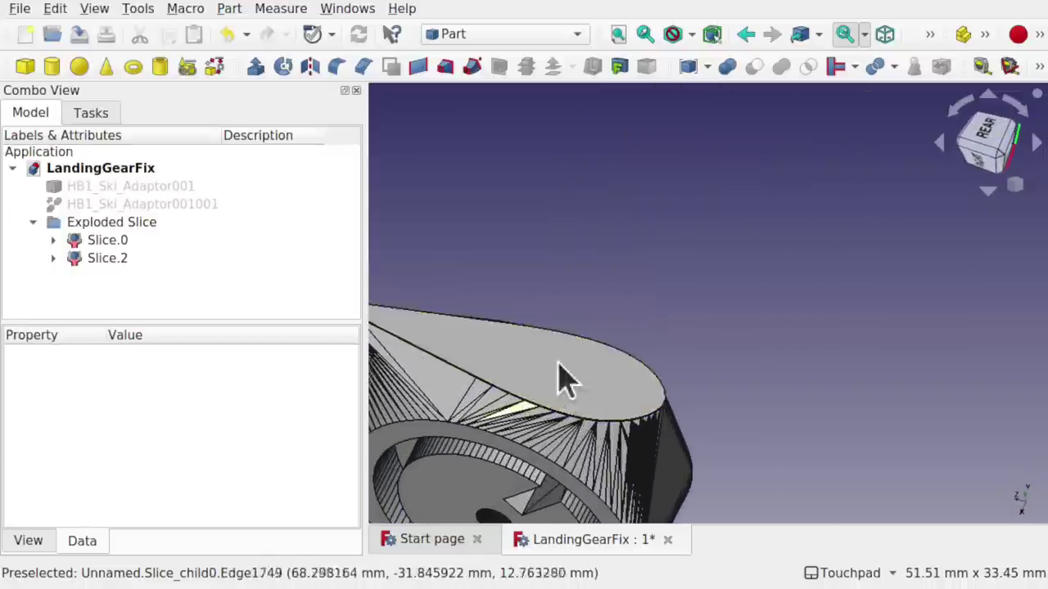
scroll(564, 393, "down", 5)
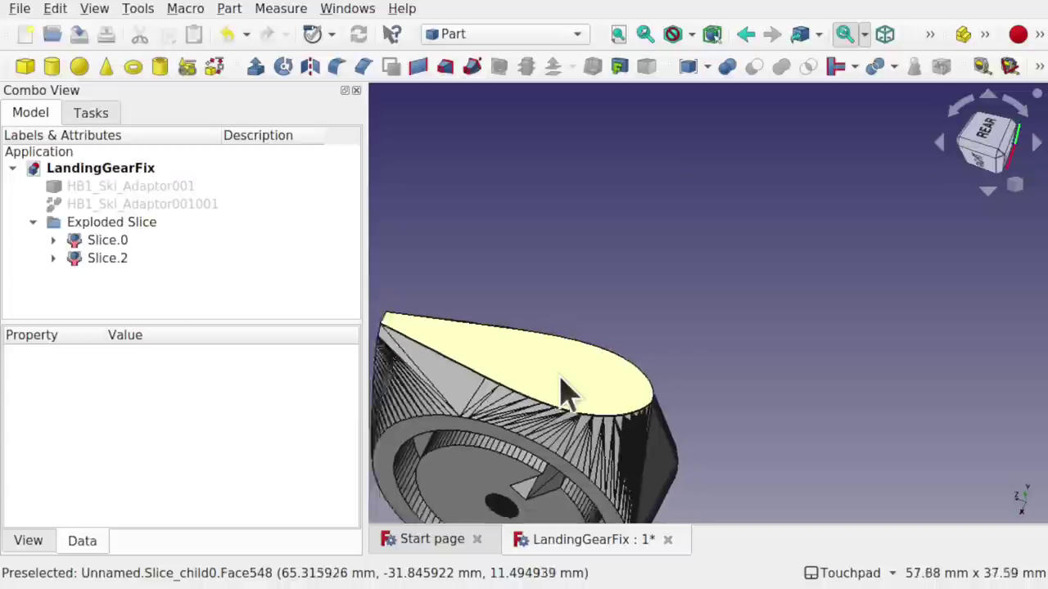
middle_click_drag(587, 391, 559, 496, "shift")
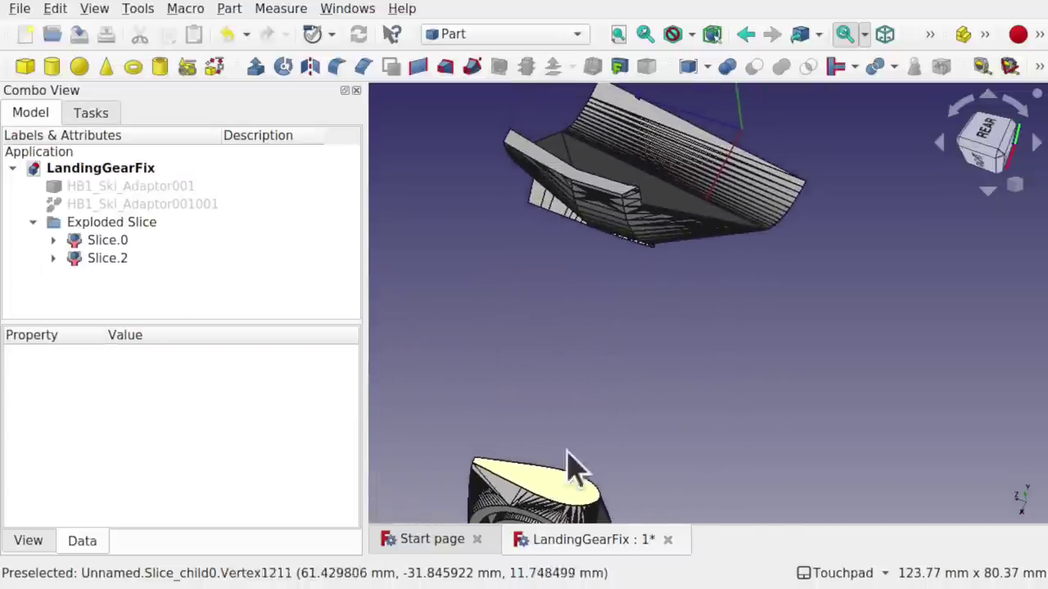
- Examine the teardrop-shaped cut face on the arm stub of Slice.2 up close
middle_click_drag(607, 234, 667, 205)
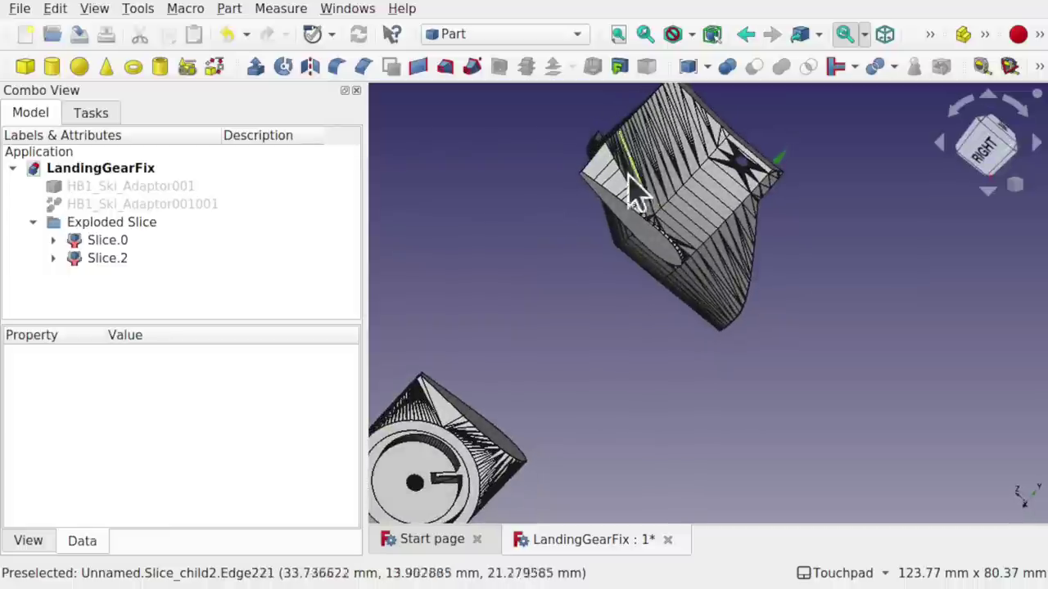
middle_click_drag(601, 311, 721, 285)
scroll(651, 260, "up", 4)
scroll(654, 261, "up", 1)
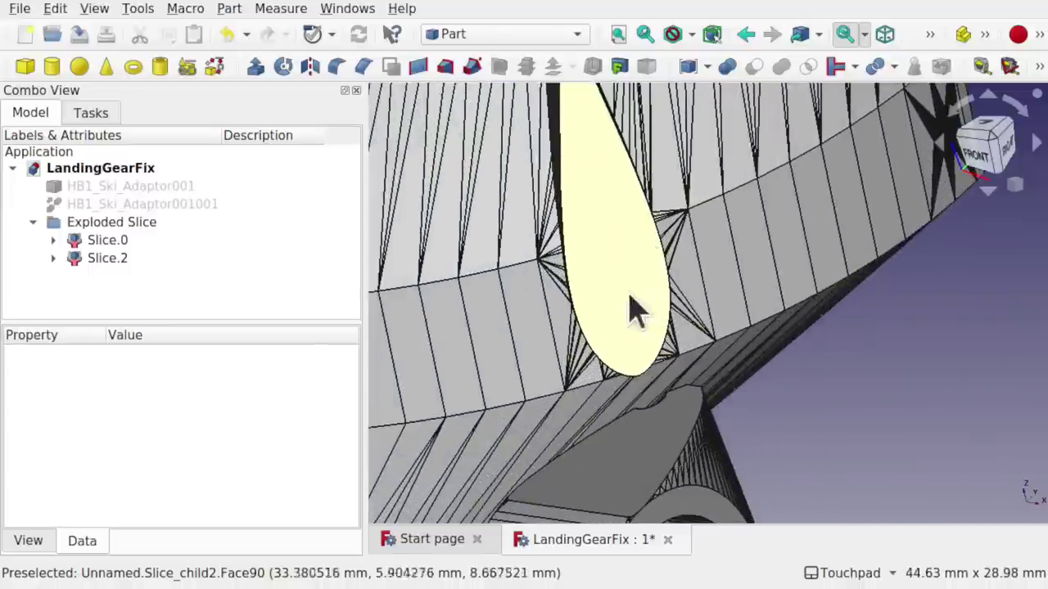
middle_click_drag(627, 311, 606, 245)
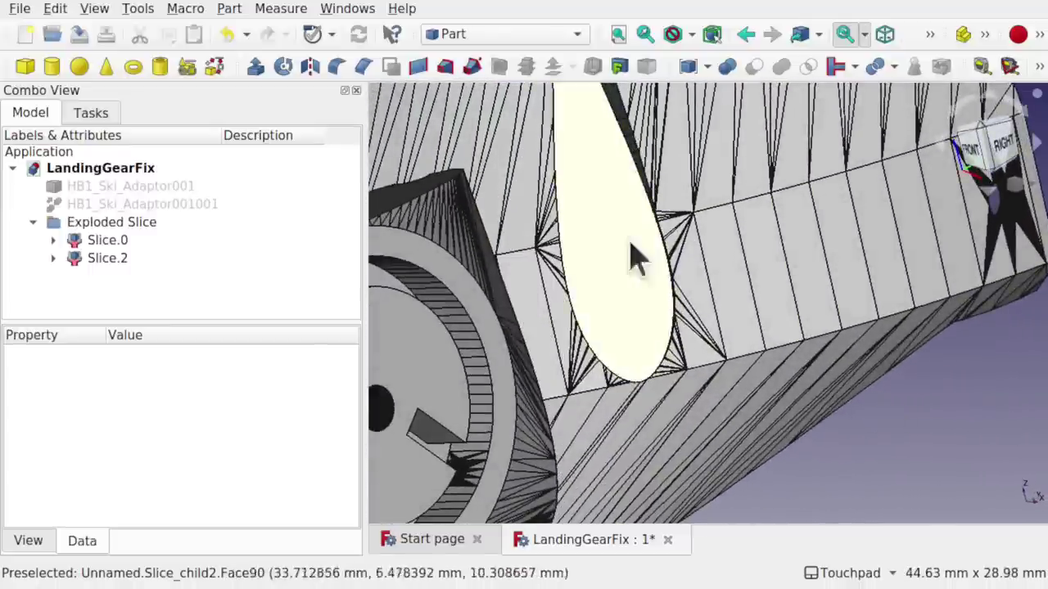
middle_click_drag(631, 257, 556, 213)
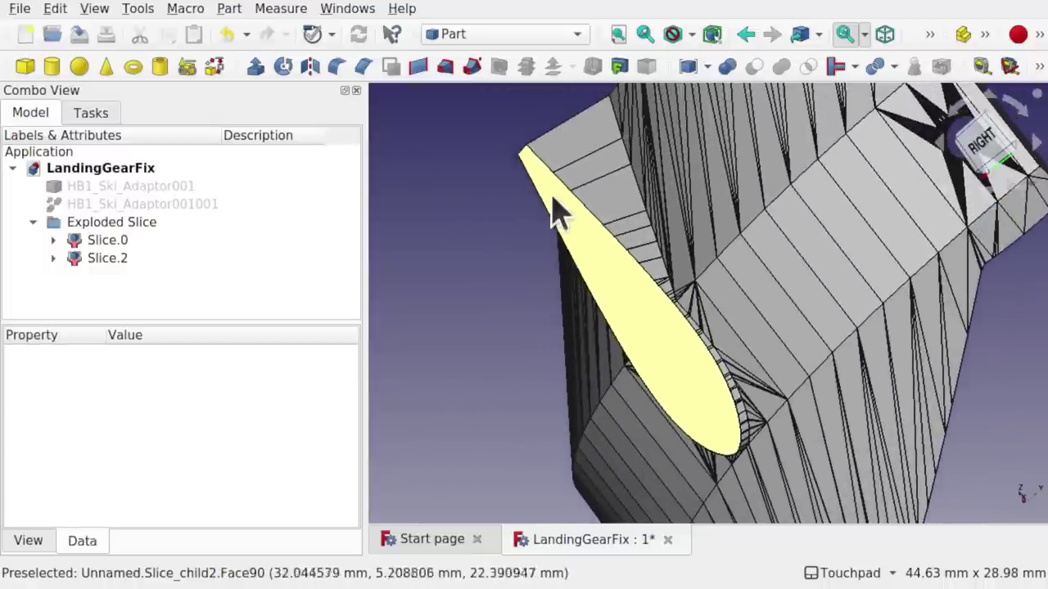
left_click(611, 278)
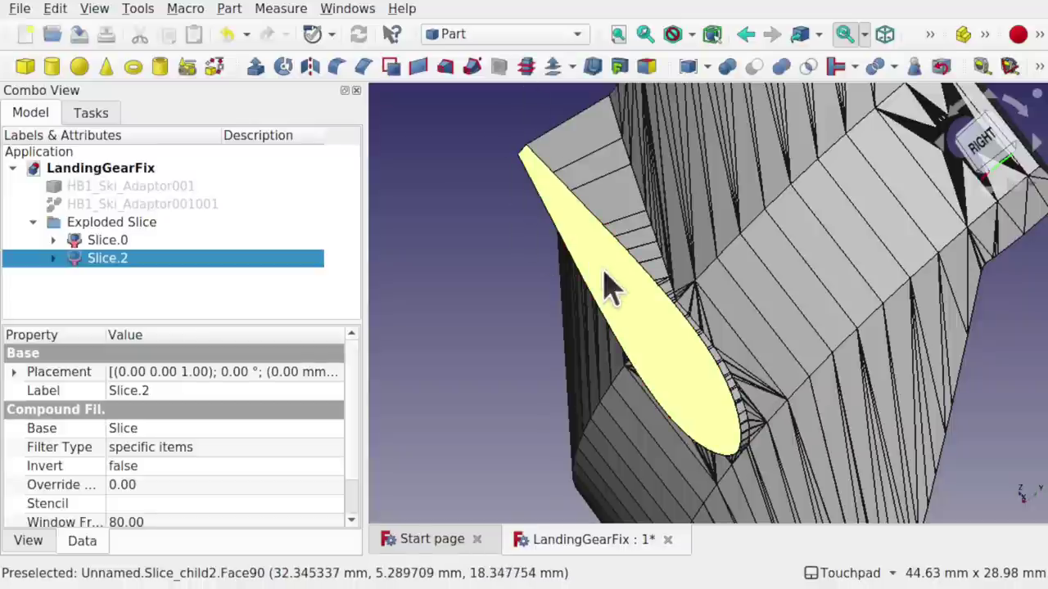
left_click(467, 243)
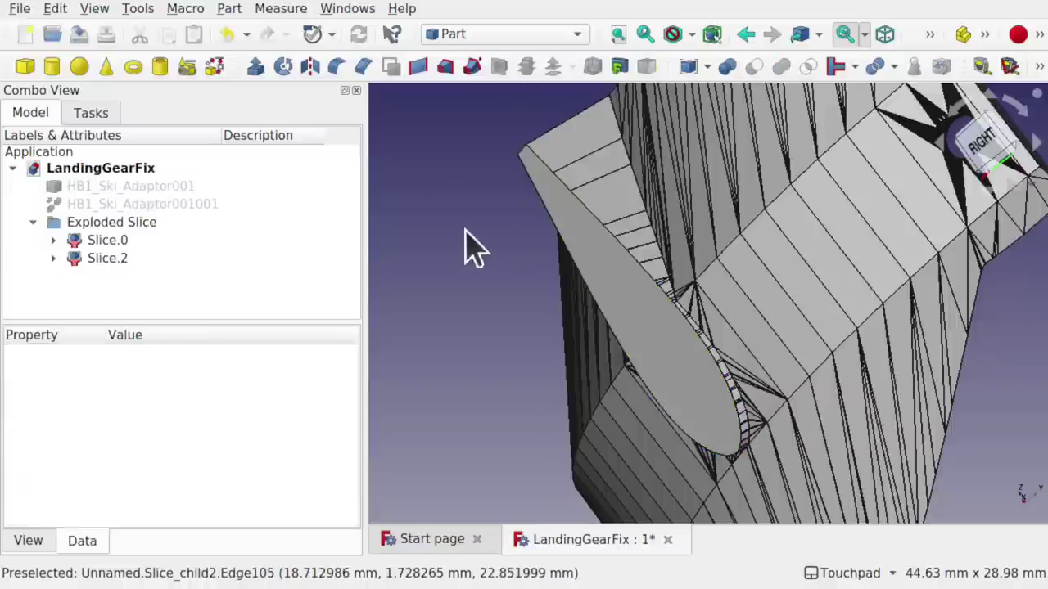
- Switch to the Sketcher workbench and create a sketch on Slice.2's teardrop cut face with FlatFace attachment
left_click(500, 36)
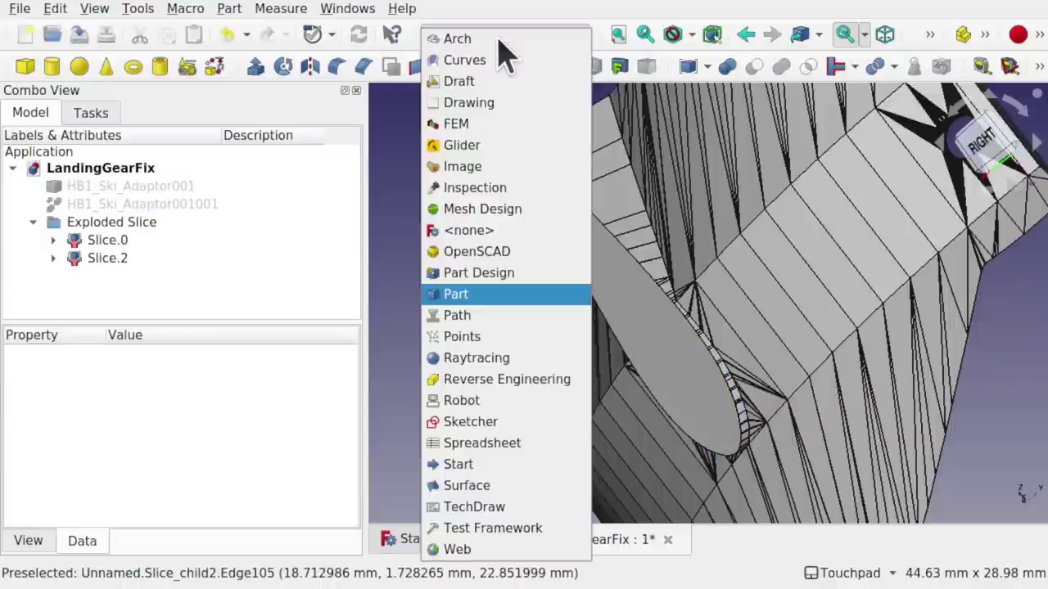
left_click(509, 424)
left_click(660, 345)
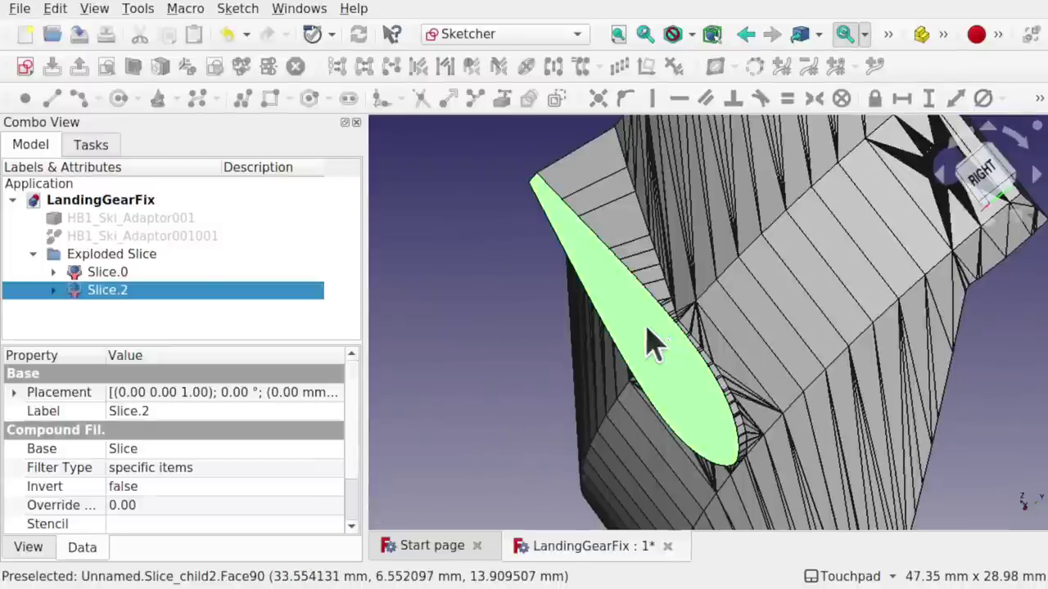
left_click(24, 66)
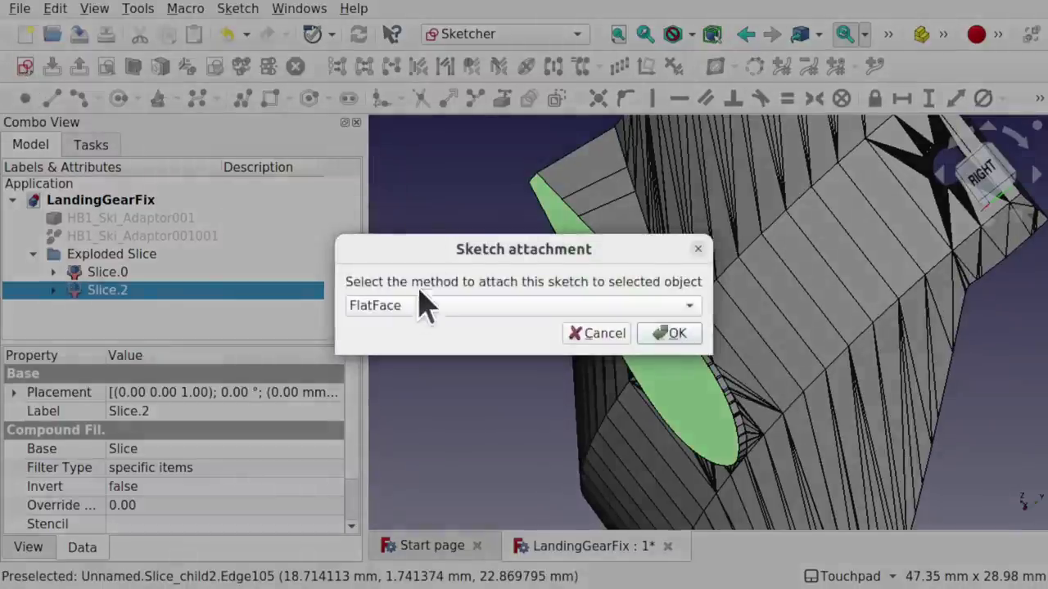
left_click(669, 334)
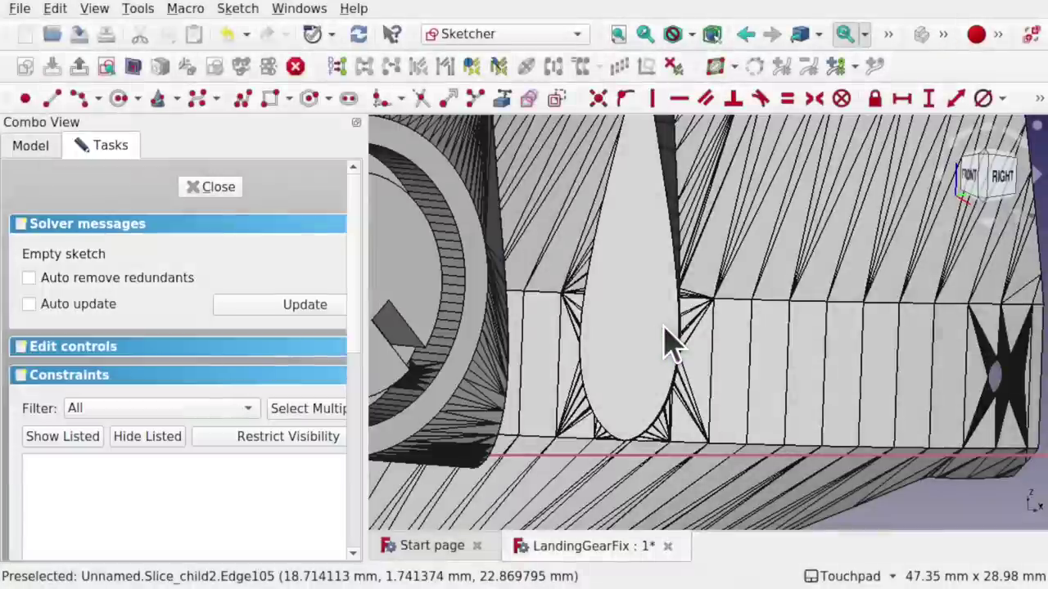
- Turn on the section view at the sketch plane to hide the end piece in front of the teardrop face
scroll(765, 274, "down", 3)
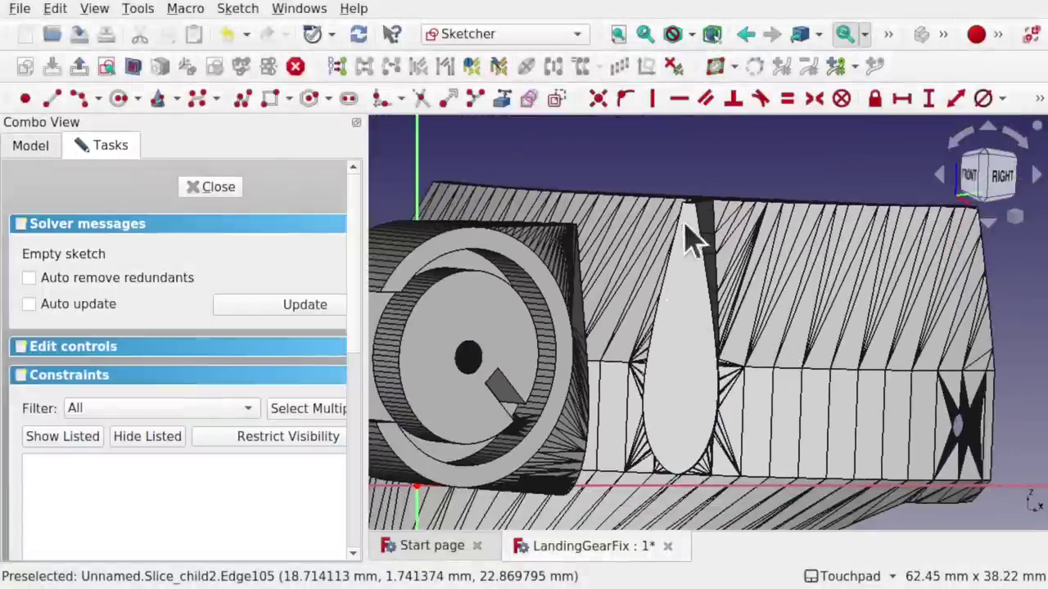
left_click_drag(686, 355, 717, 340, "alt")
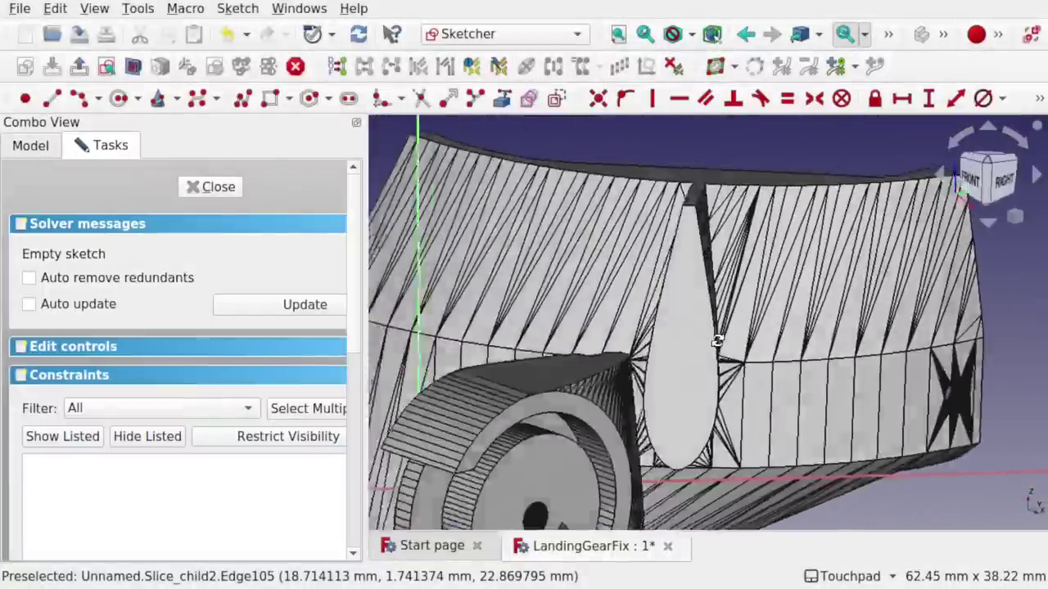
middle_click_drag(717, 340, 641, 348)
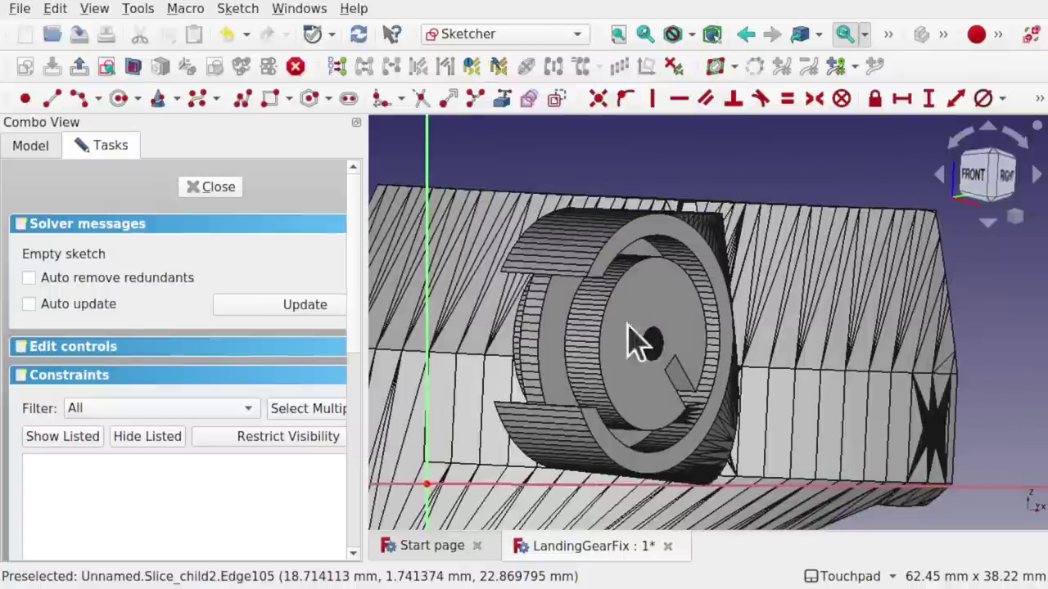
left_click(220, 12)
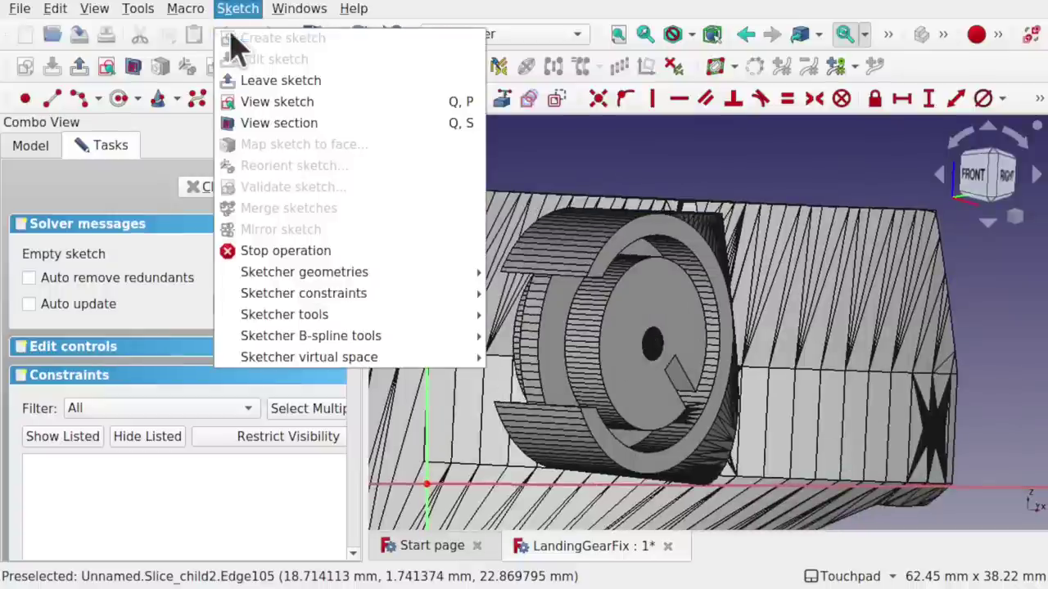
left_click(289, 123)
- Examine the teardrop profile in section view and bring it close up, facing the Front-Right edge direction
middle_click_drag(641, 396, 670, 470)
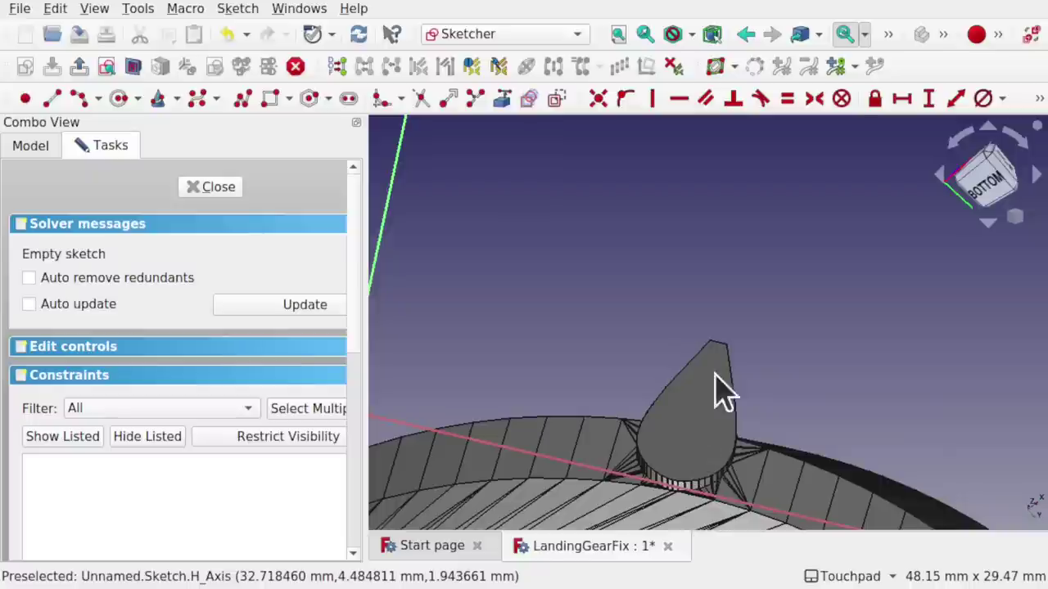
mouse_move(720, 393)
middle_mouse_down()
mouse_move(671, 557)
mouse_move(707, 460)
mouse_move(710, 397)
middle_mouse_up()
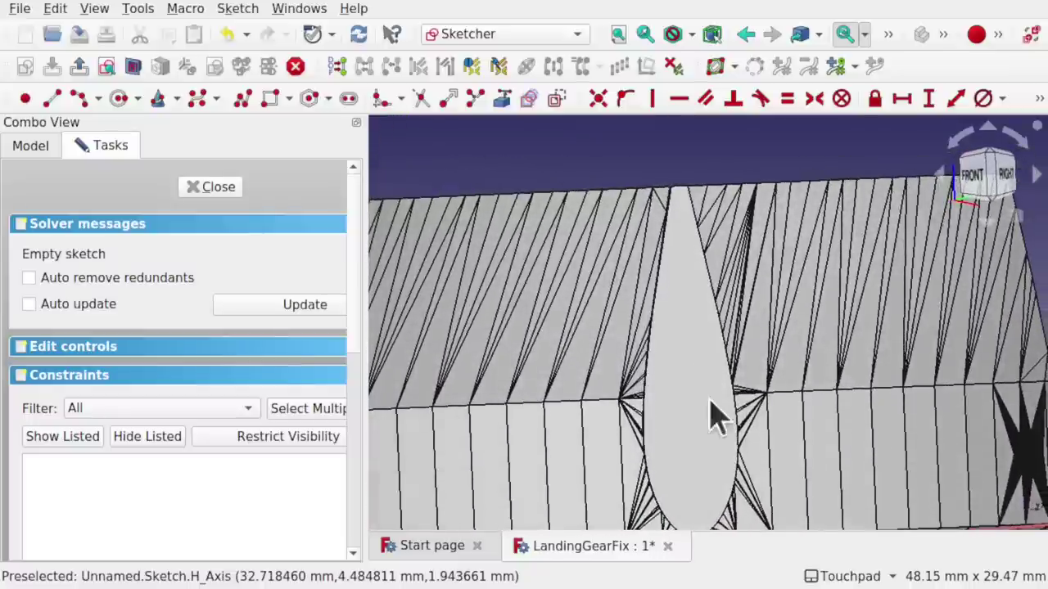
middle_click_drag(702, 331, 728, 307)
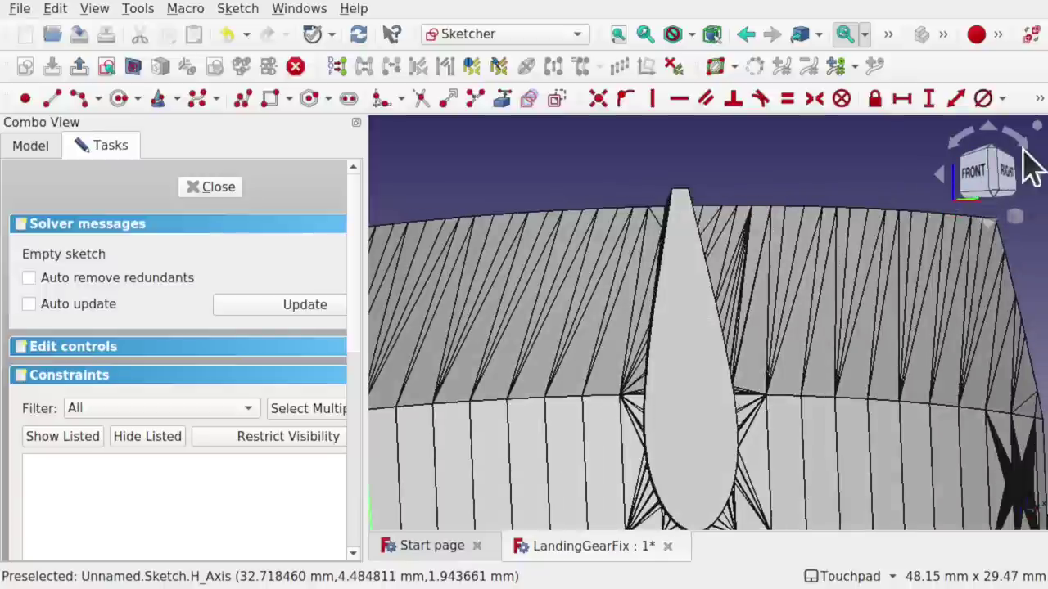
left_click(1005, 188)
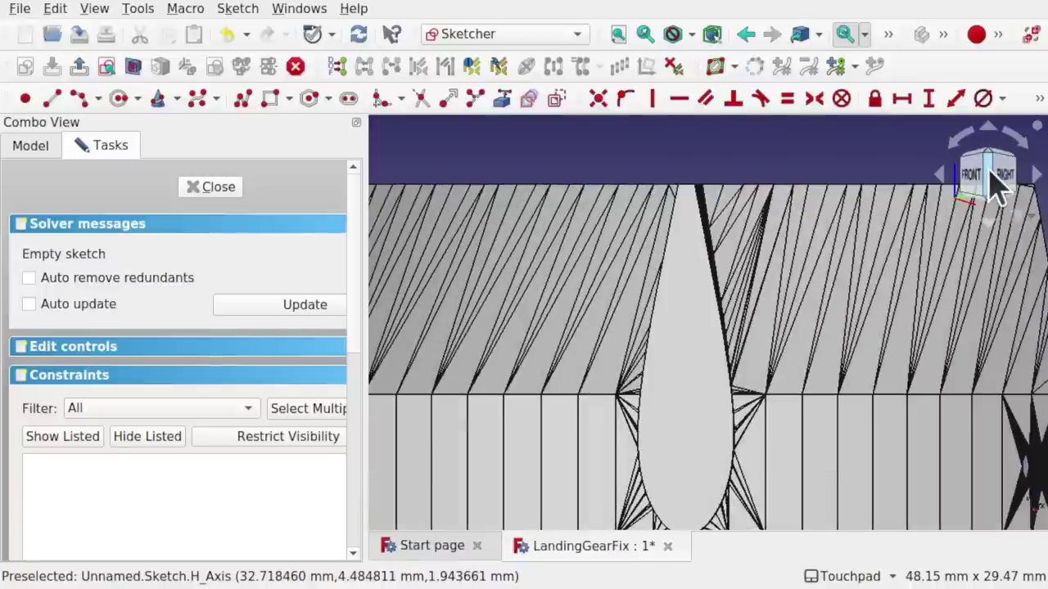
middle_click_drag(786, 343, 963, 215)
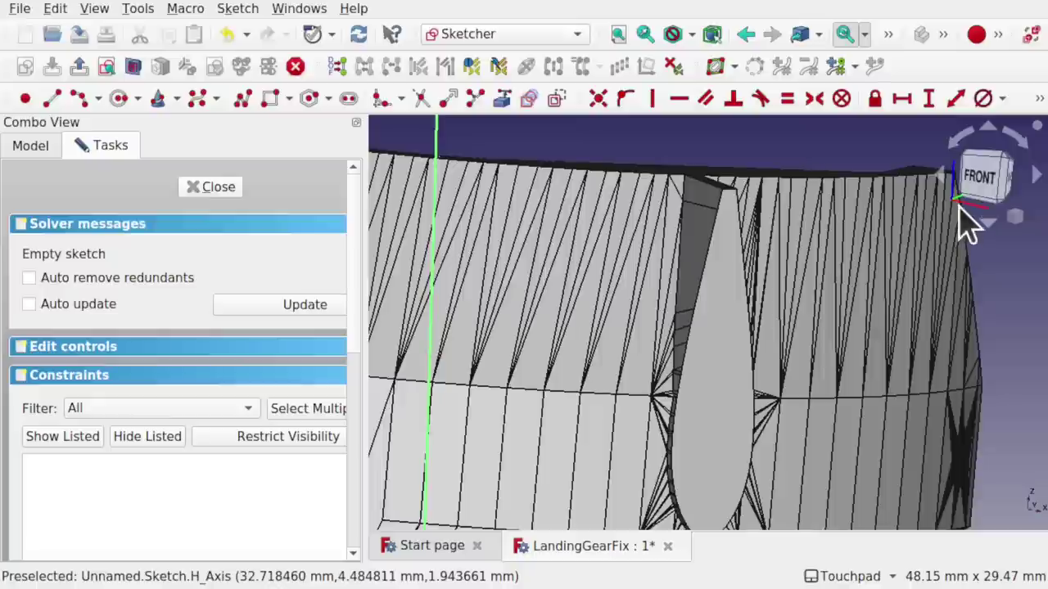
left_click(1006, 185)
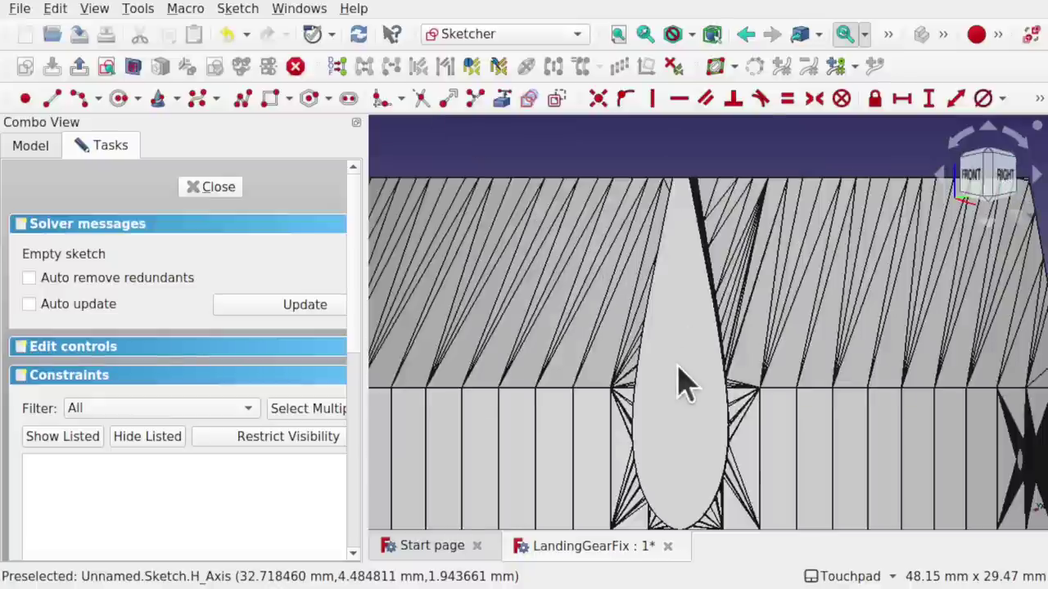
middle_click_drag(678, 366, 685, 360)
scroll(684, 295, "up", 1)
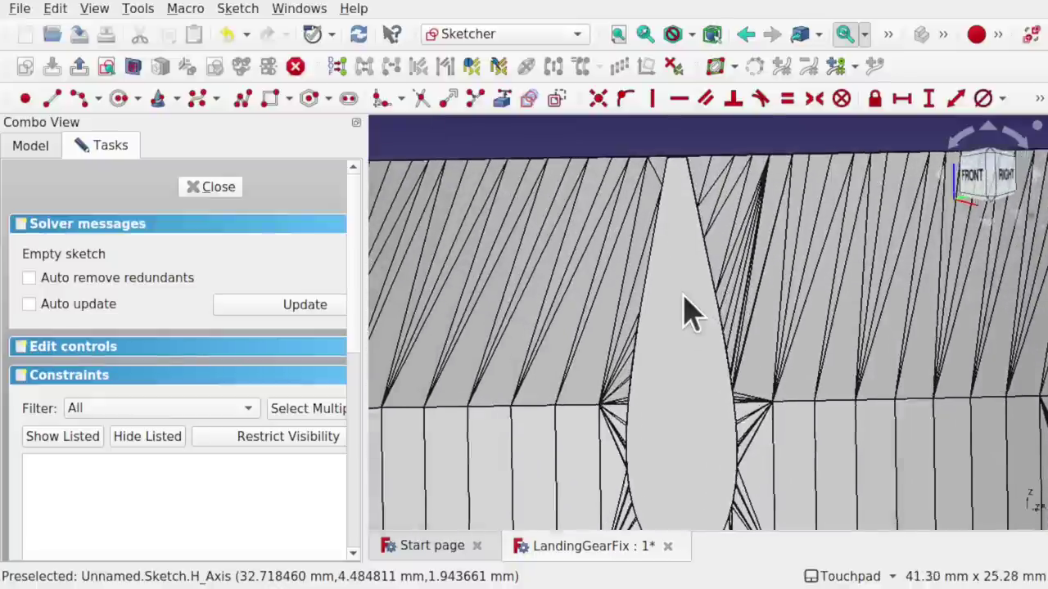
scroll(684, 295, "up", 1)
mouse_move(697, 267)
middle_mouse_down("shift")
mouse_move(702, 234)
mouse_move(700, 270)
mouse_move(703, 248)
middle_mouse_up("shift")
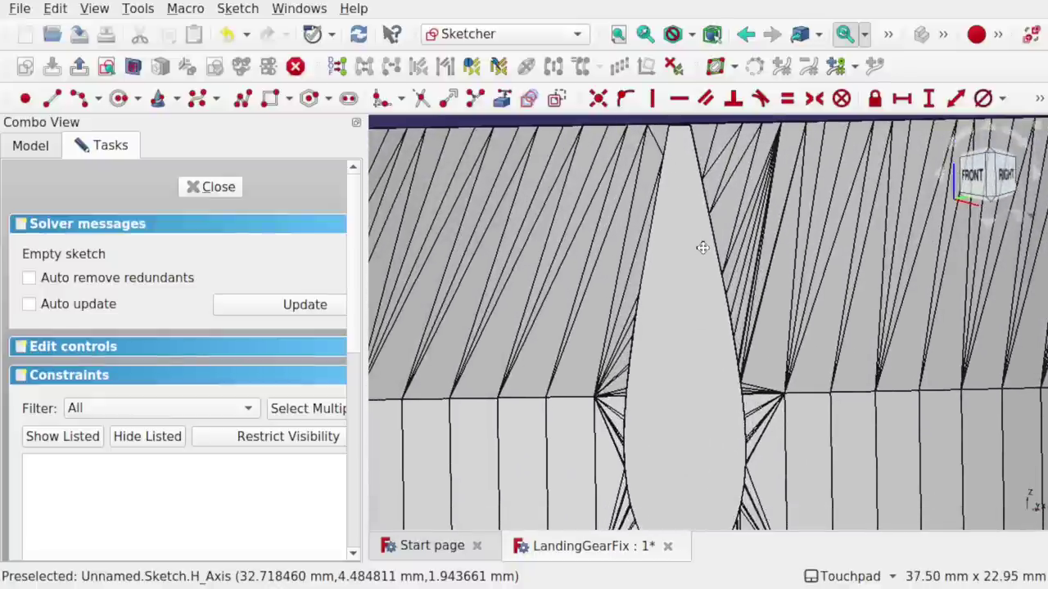
- Link the two corner vertices at the teardrop's narrow upper tip into the sketch as external geometry
scroll(703, 247, "down", 2)
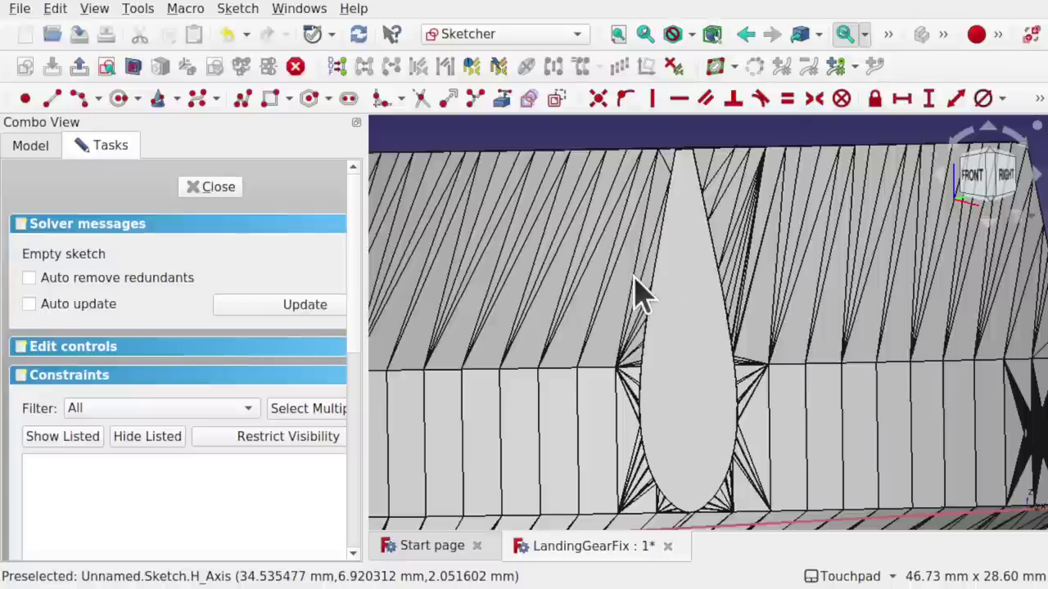
left_click(502, 99)
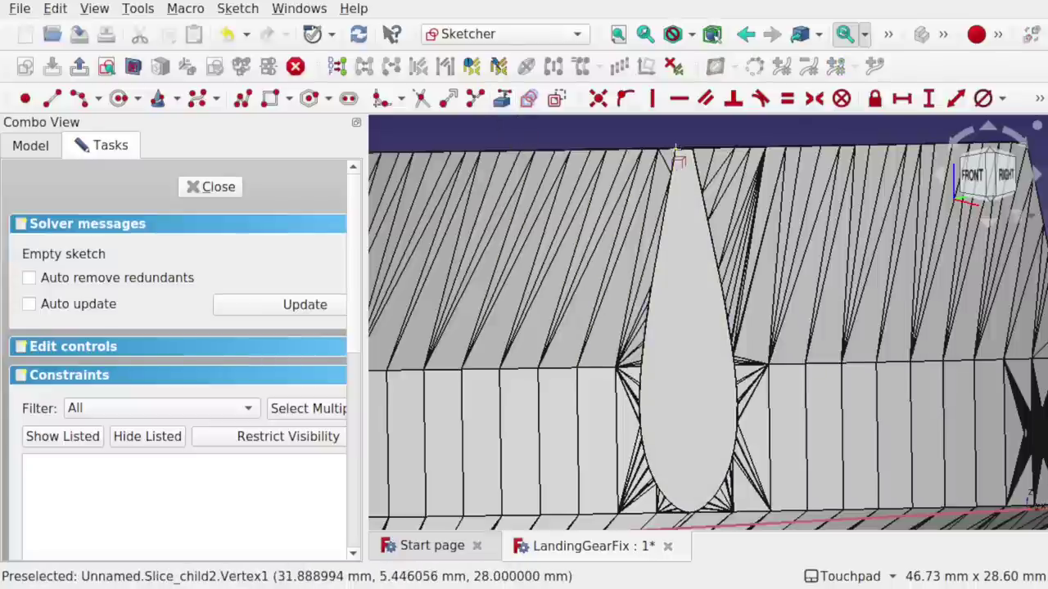
scroll(676, 150, "up", 4)
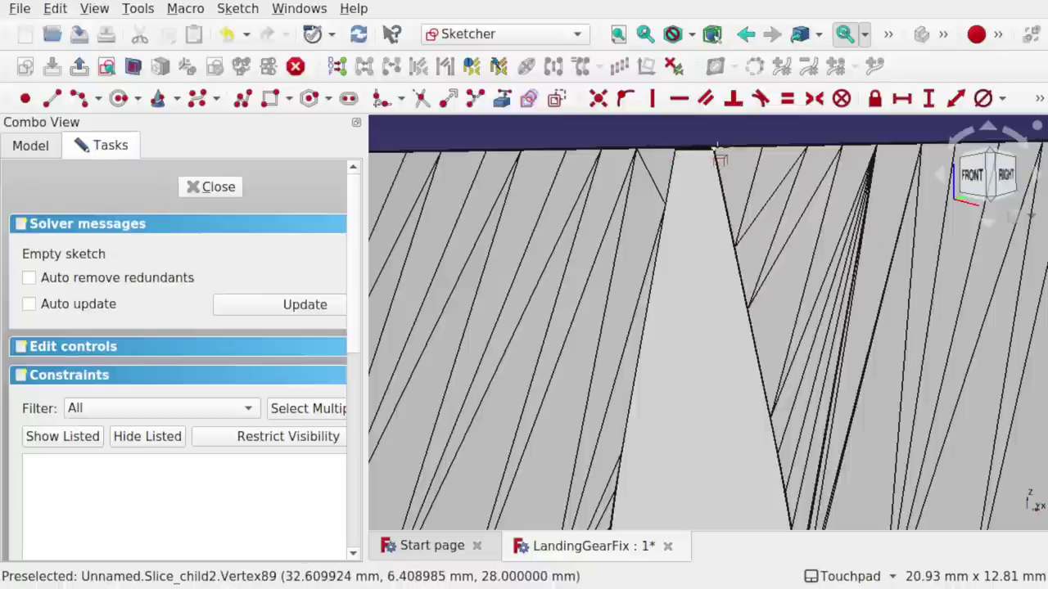
left_click(675, 150)
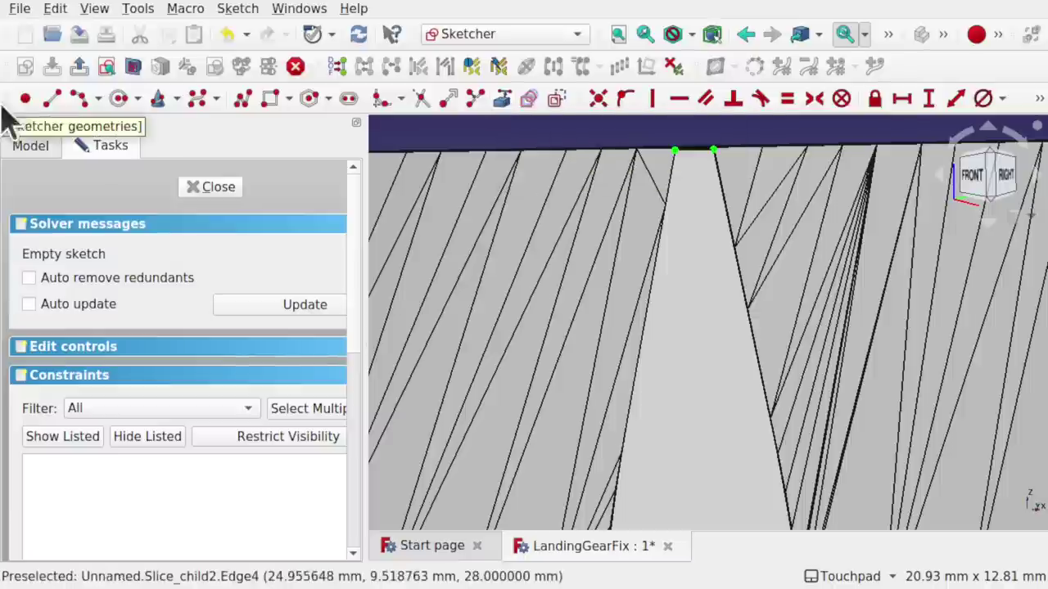
- Sketch a line through the two tip corners, overhanging about 0.6 mm left and 0.9 mm right, and constrain both corner points onto it
left_click(49, 99)
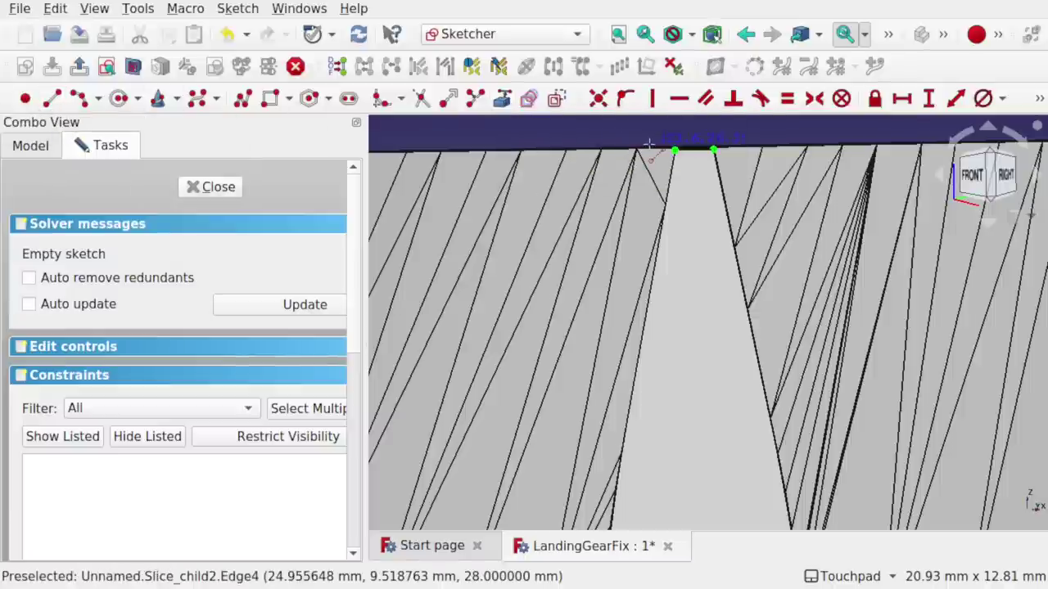
left_click(742, 150)
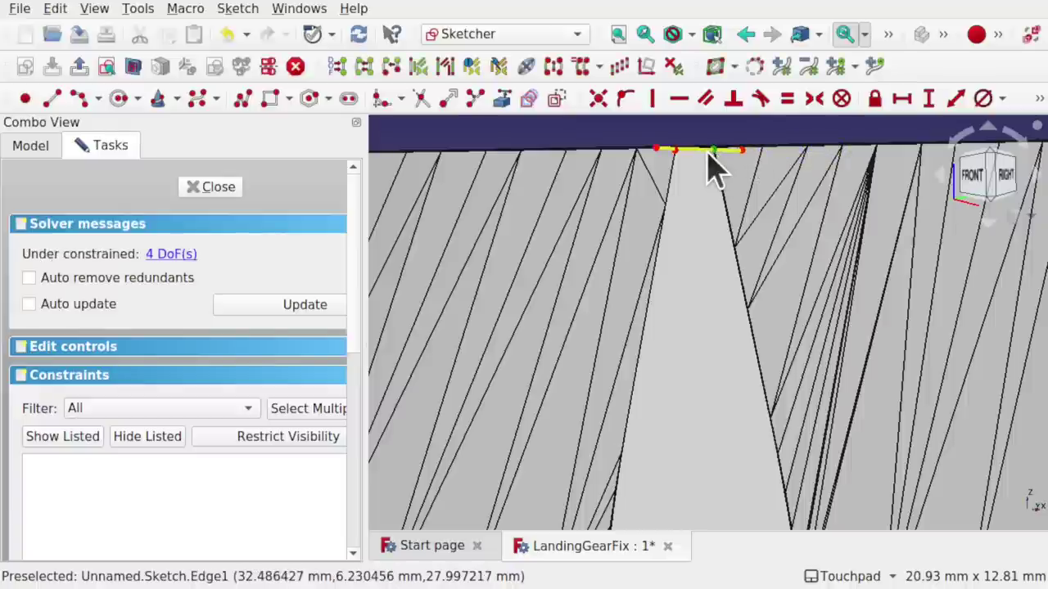
left_click(707, 151)
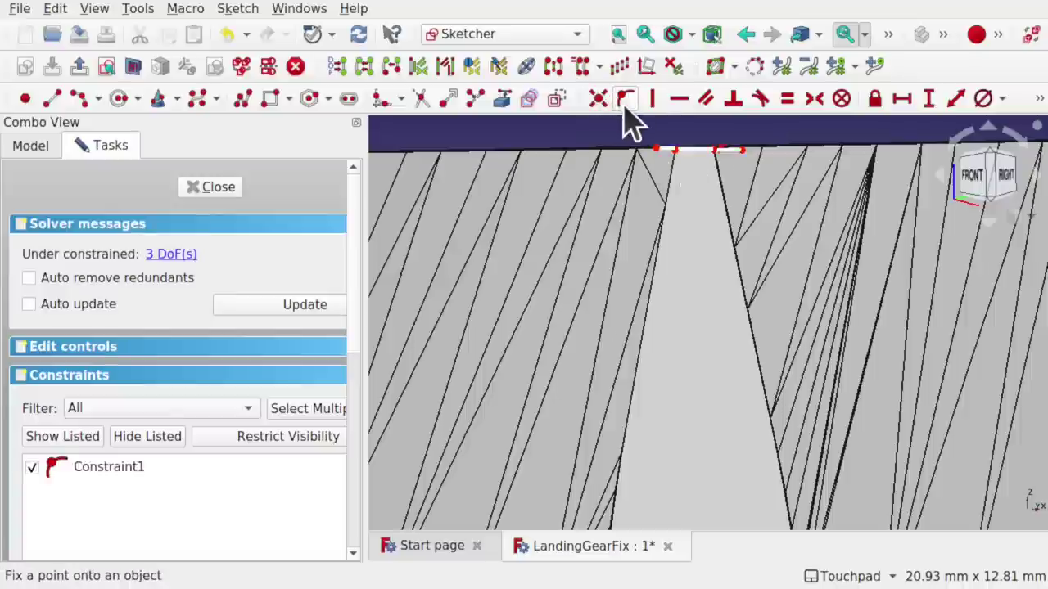
left_click(683, 155)
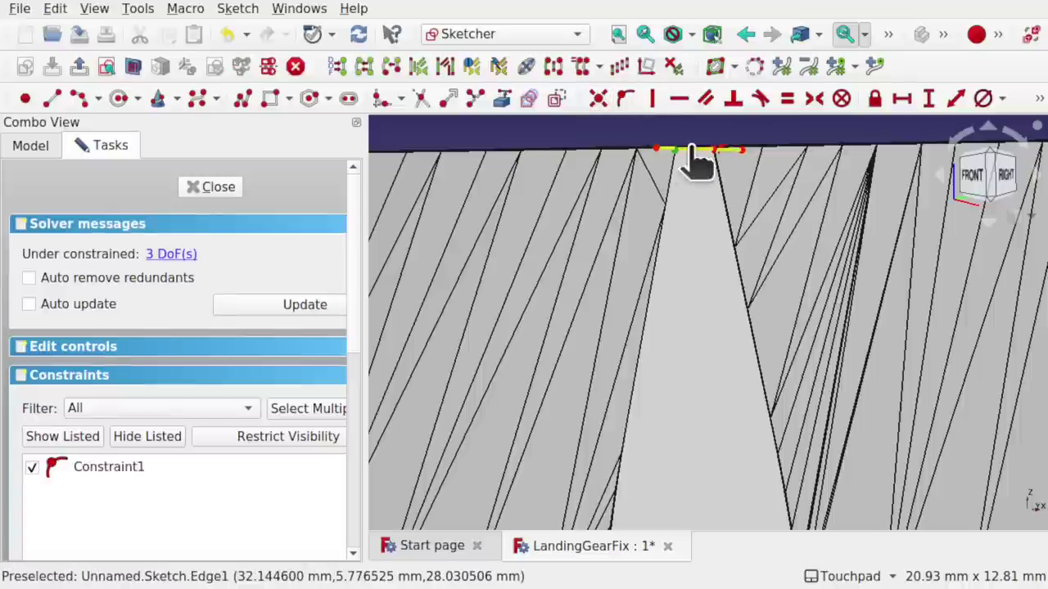
left_click(625, 99)
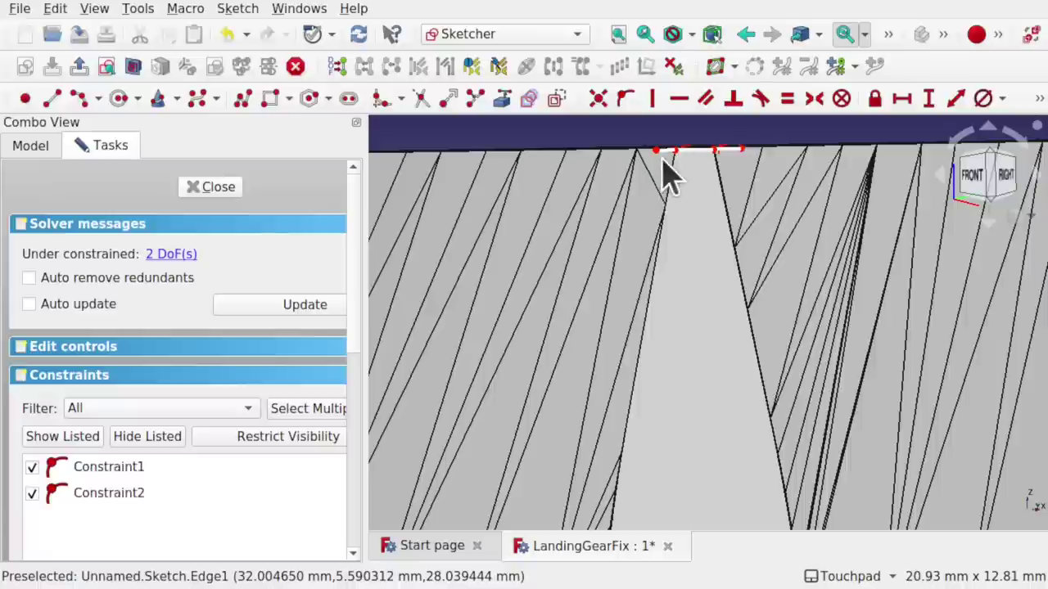
- Add a 1 mm horizontal distance between each end of the line and the nearest teardrop tip corner
left_click(657, 151)
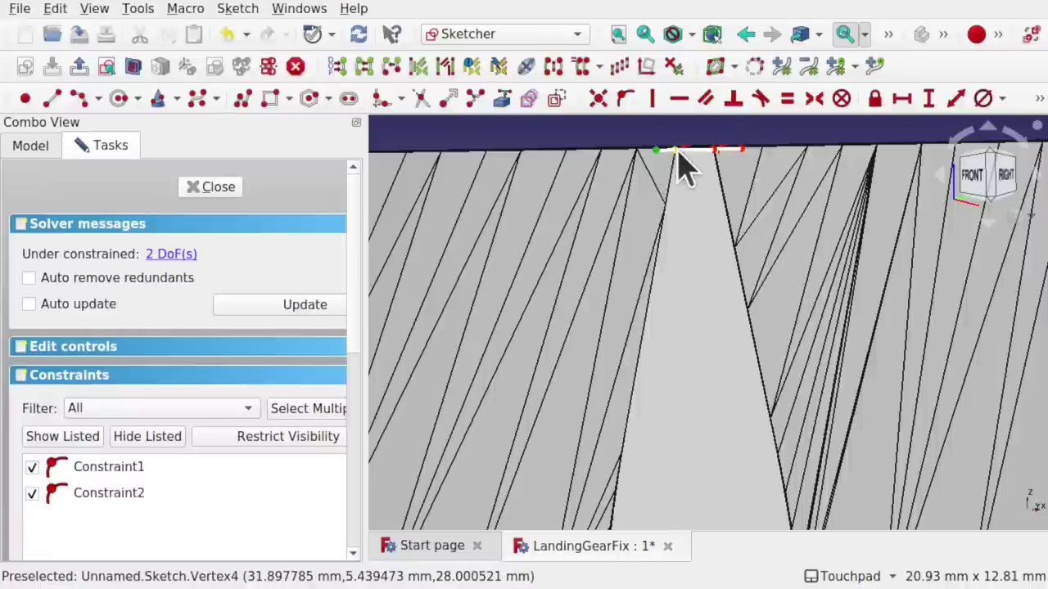
scroll(683, 166, "up", 5)
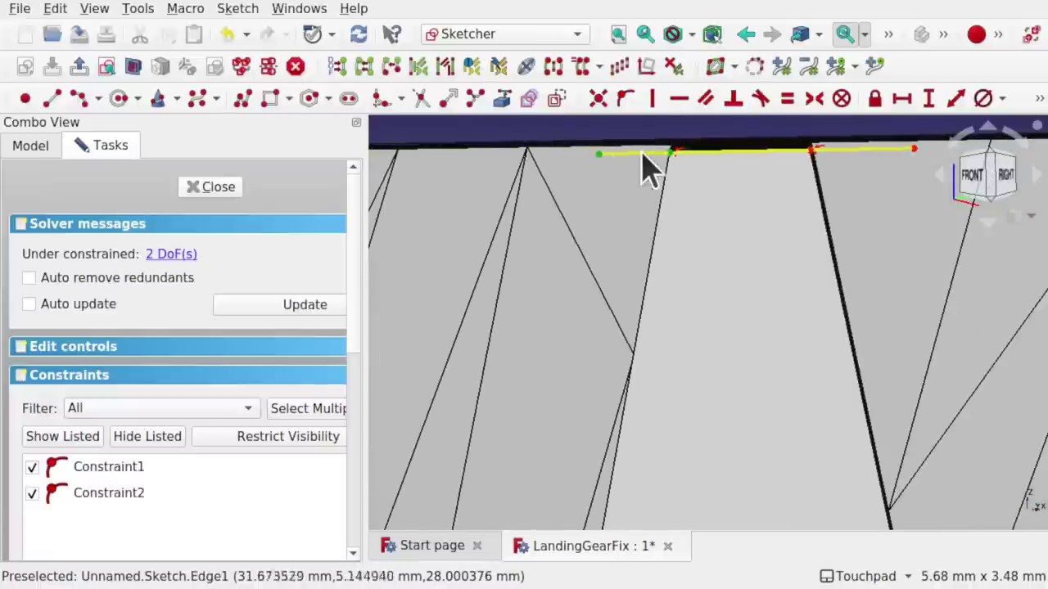
left_click(902, 99)
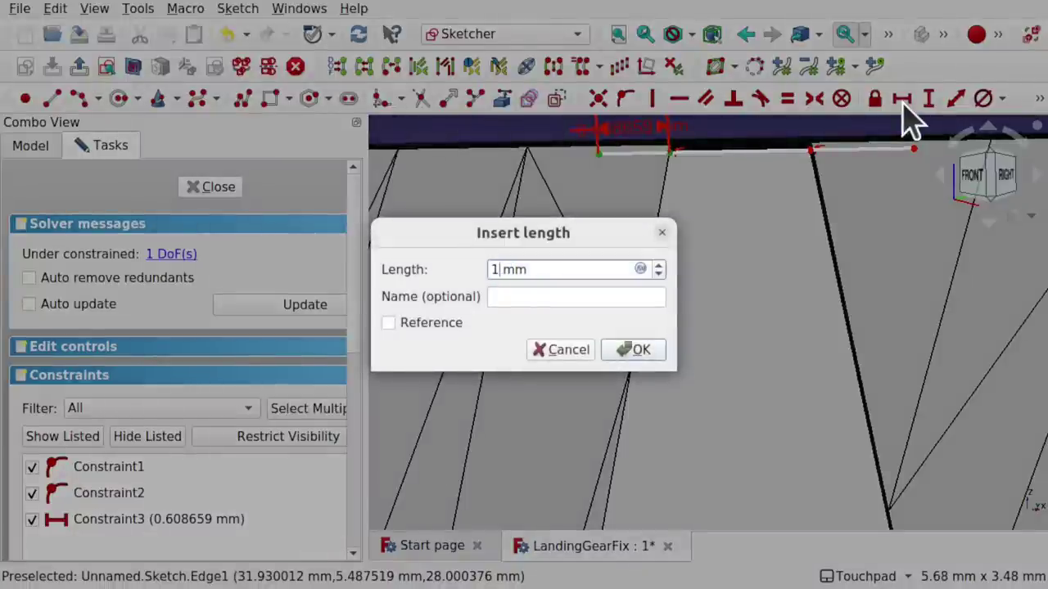
key("Return")
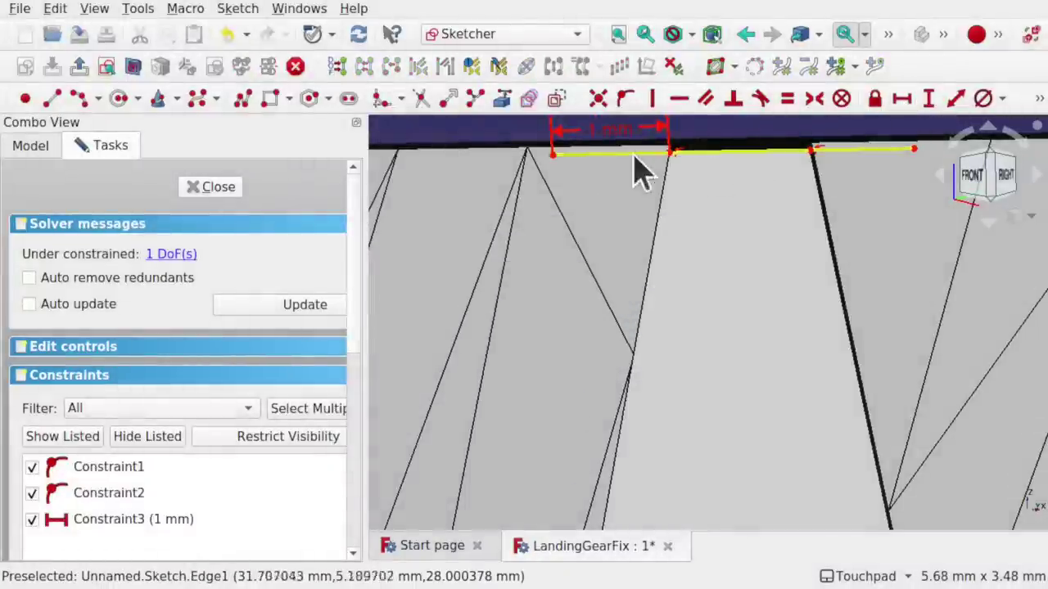
left_click(811, 151)
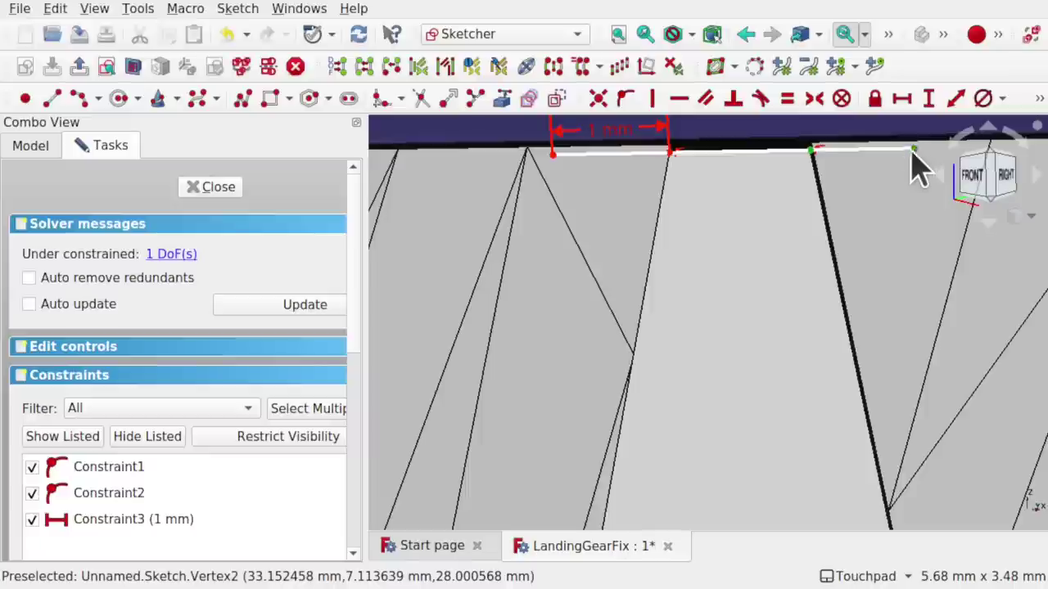
left_click(912, 151)
left_click(901, 98)
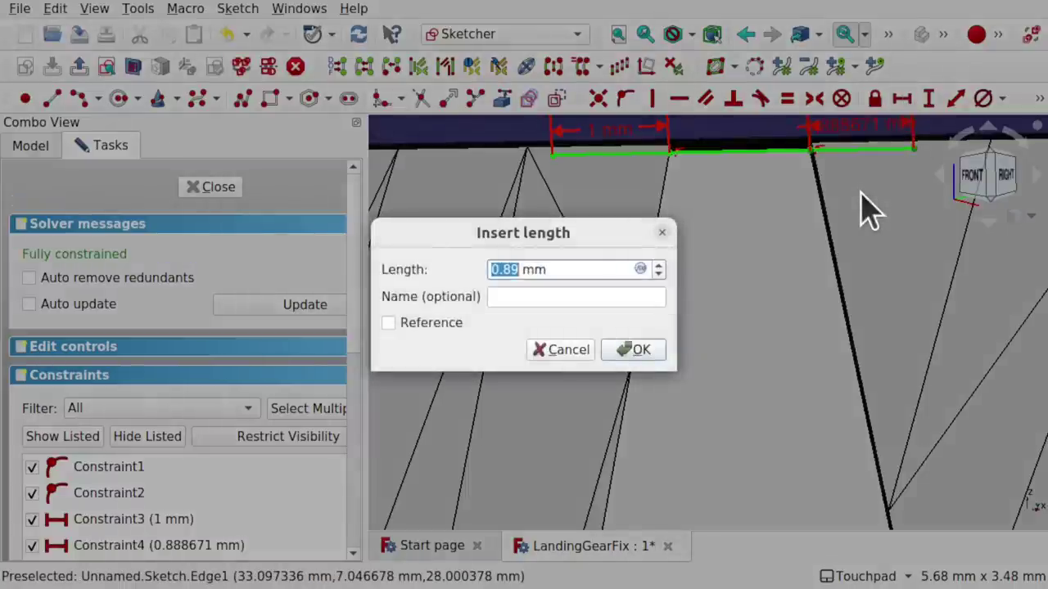
type("1")
key("Return")
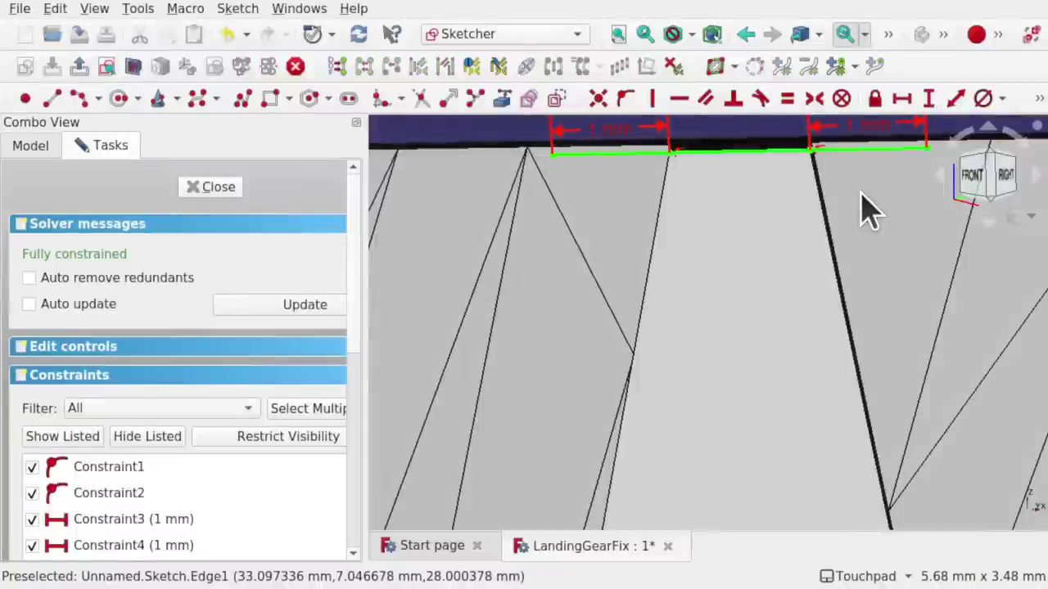
- Set both horizontal overhang dimensions of the tip line to 1.5 mm
scroll(736, 217, "down", 5)
scroll(737, 217, "up", 5)
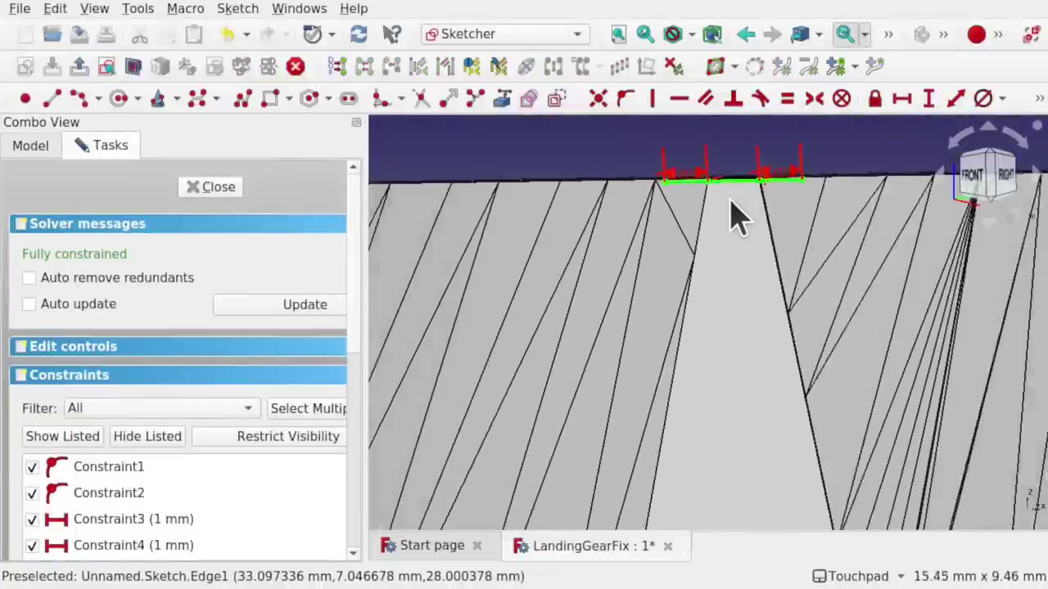
double_click(667, 164)
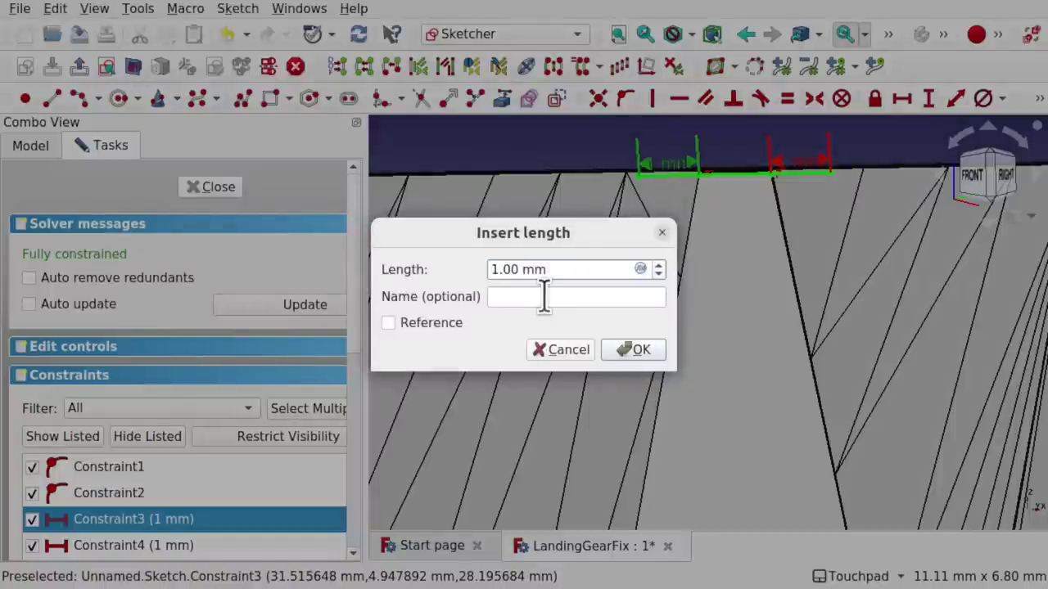
key("BackSpace")
type("5")
key("Return")
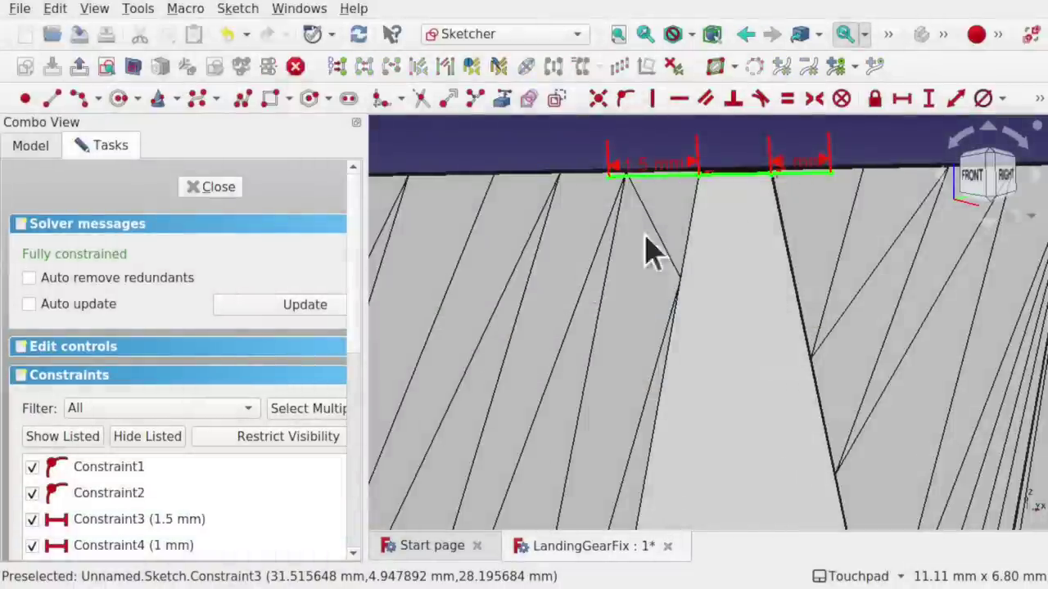
double_click(806, 168)
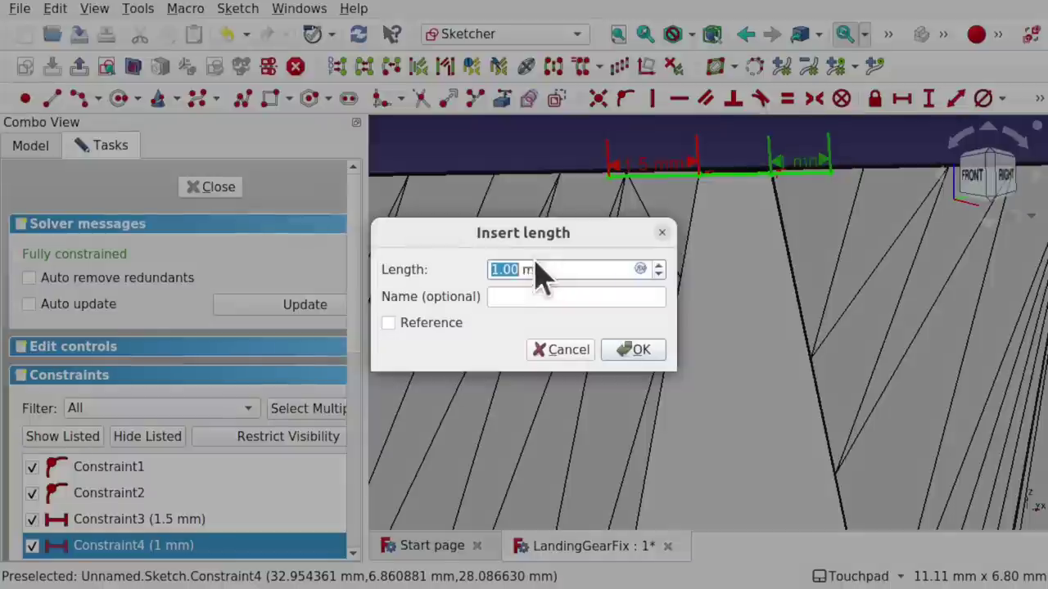
key("BackSpace")
type("5")
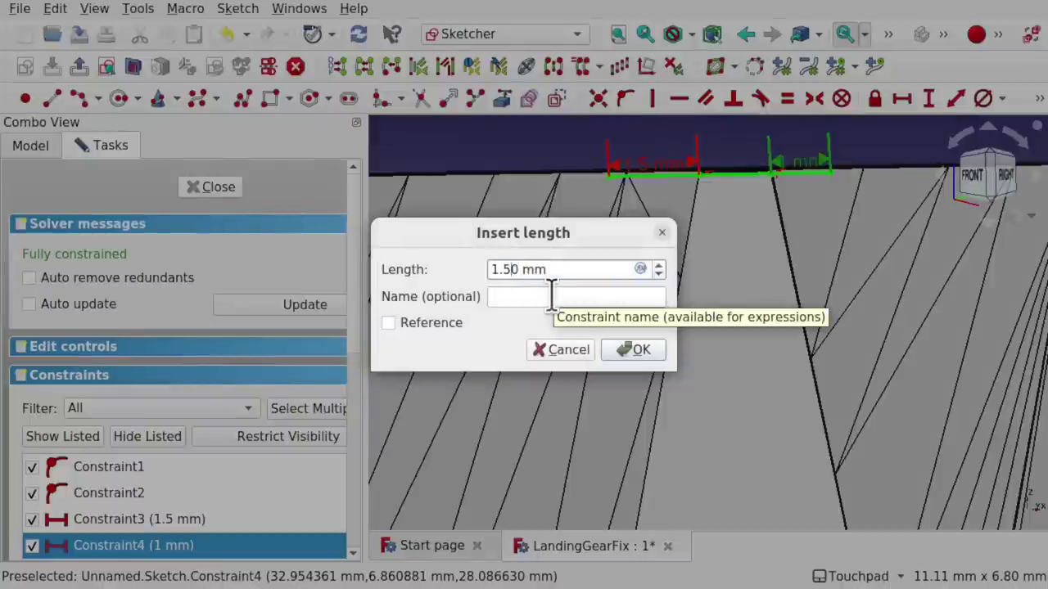
key("Return")
- Link one vertex on each side of the teardrop, level with the wall's horizontal crease, as external geometry
scroll(790, 292, "down", 5)
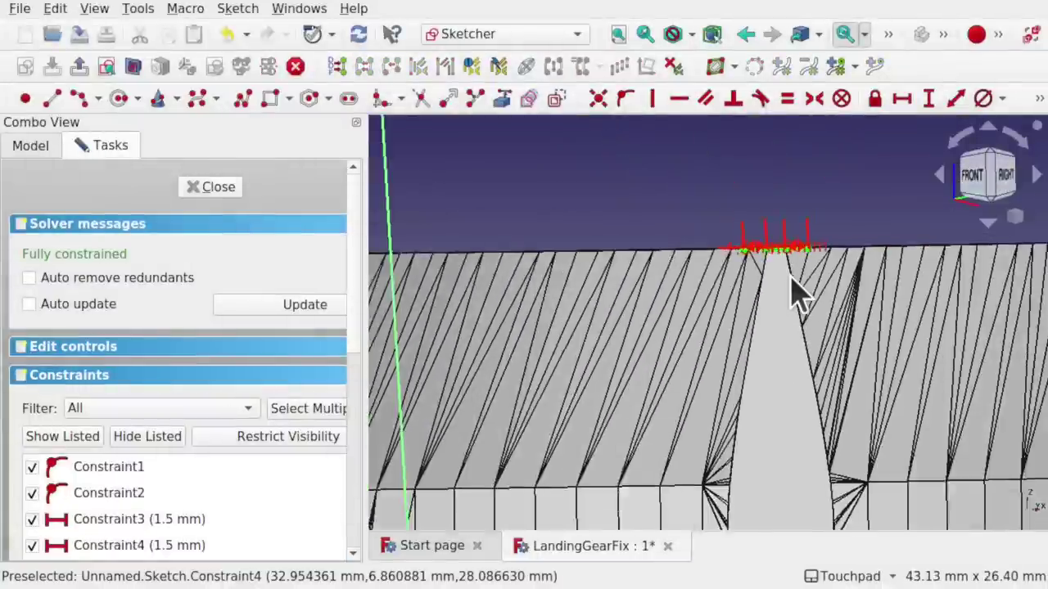
scroll(794, 287, "up", 3)
middle_click_drag(775, 437, 737, 293, "shift")
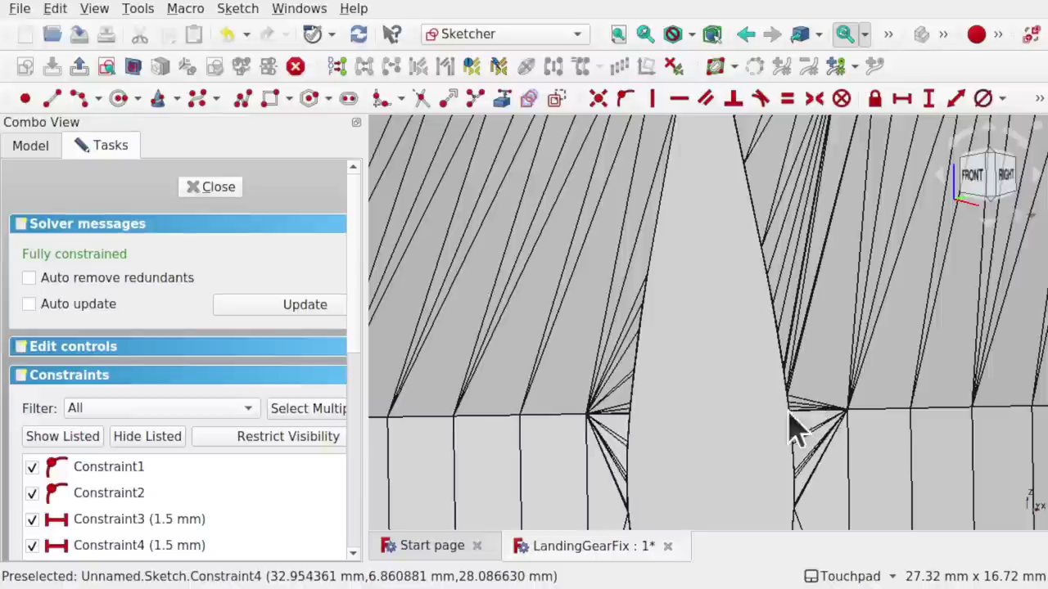
left_click(502, 100)
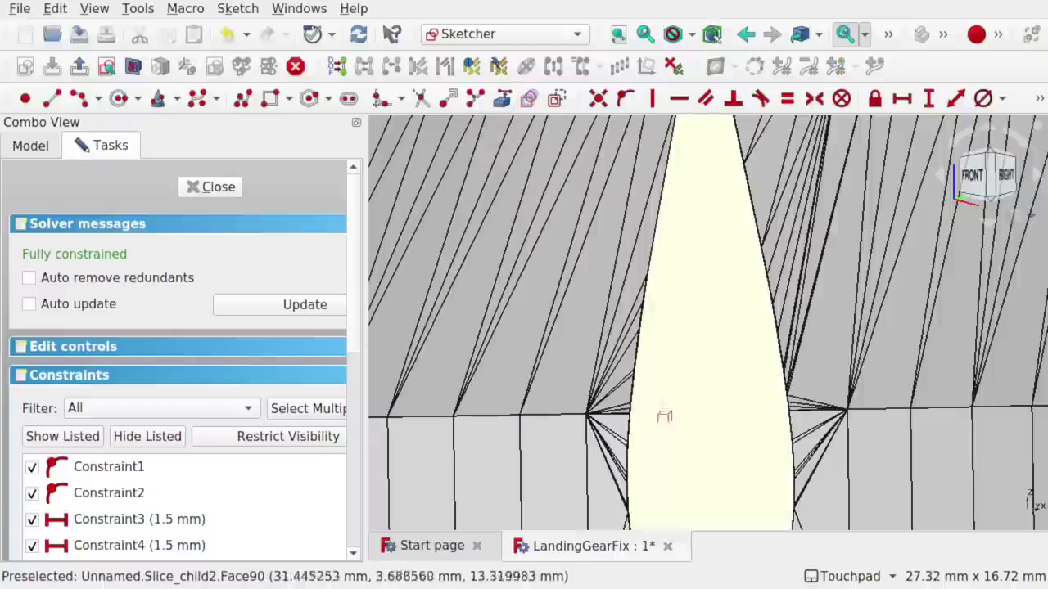
scroll(622, 437, "up", 5)
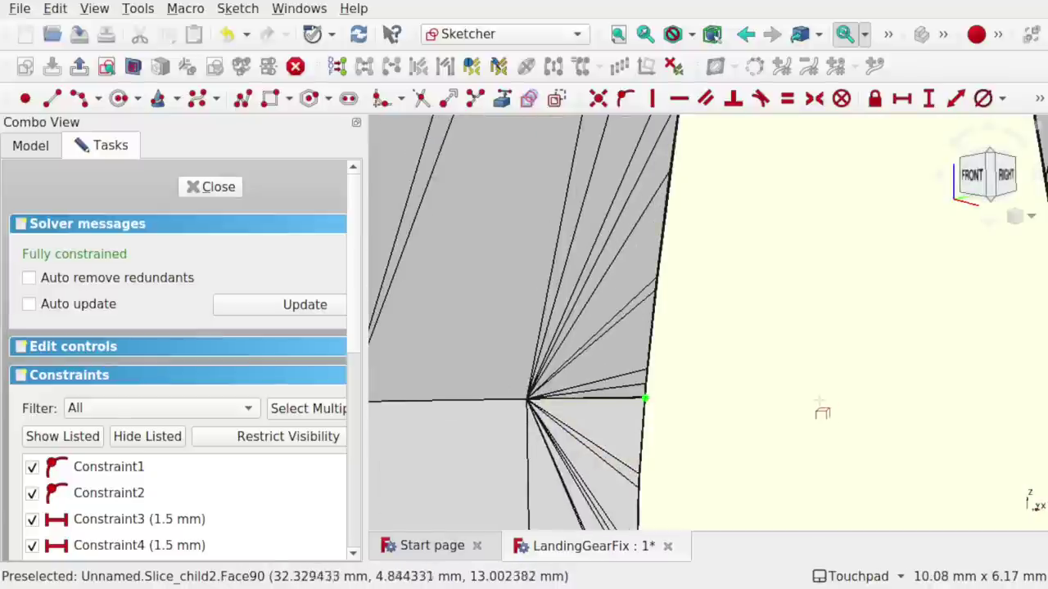
mouse_move(819, 400)
middle_mouse_down("shift")
mouse_move(627, 409)
mouse_move(517, 393)
middle_mouse_up("shift")
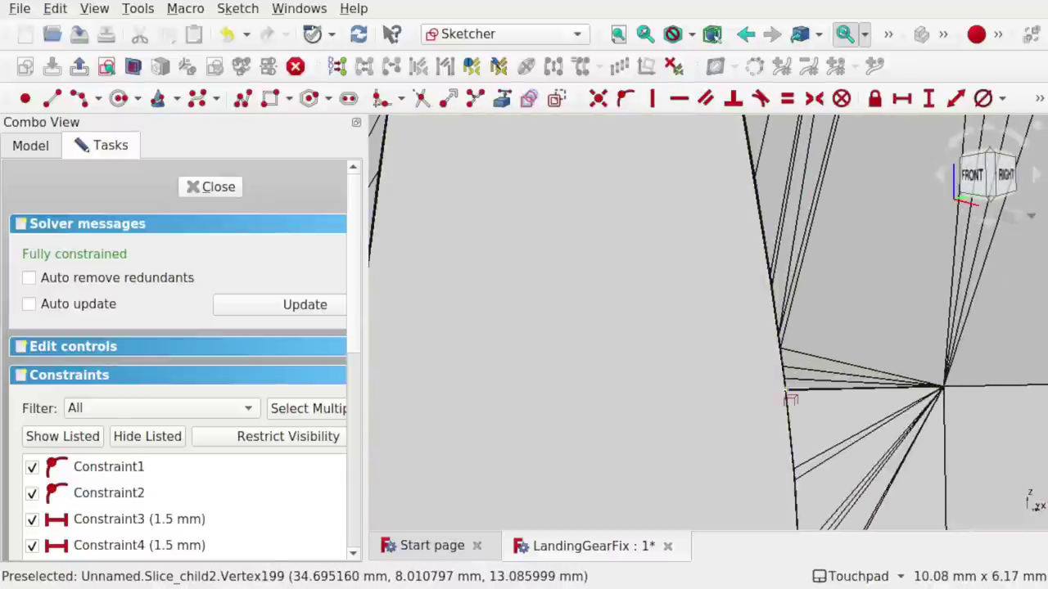
middle_click_drag(810, 395, 726, 387, "alt")
left_click_drag(668, 351, 710, 358, "alt")
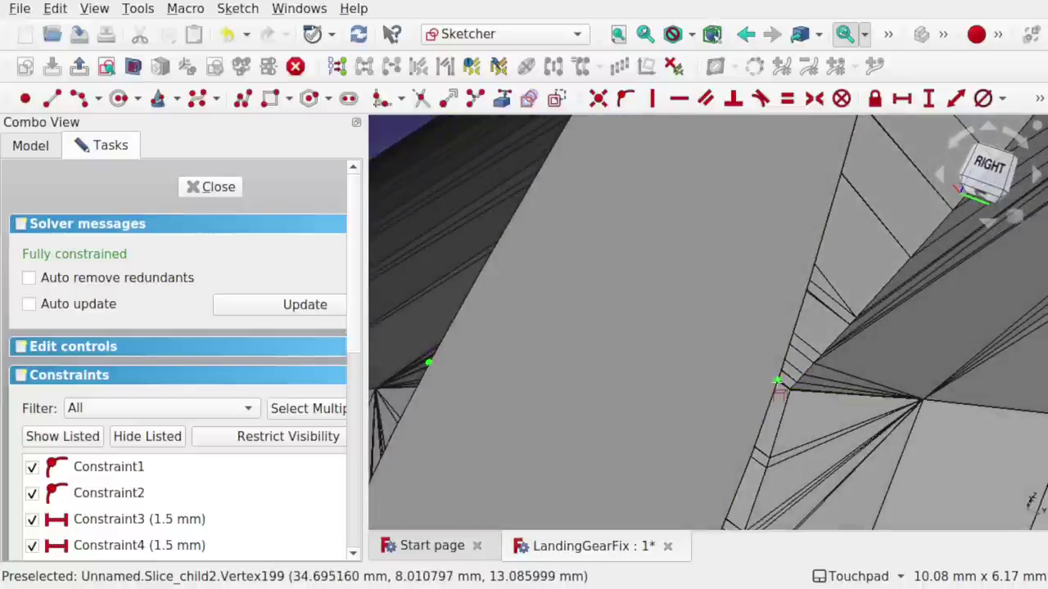
left_click_drag(643, 335, 744, 360, "alt")
scroll(744, 360, "down", 6)
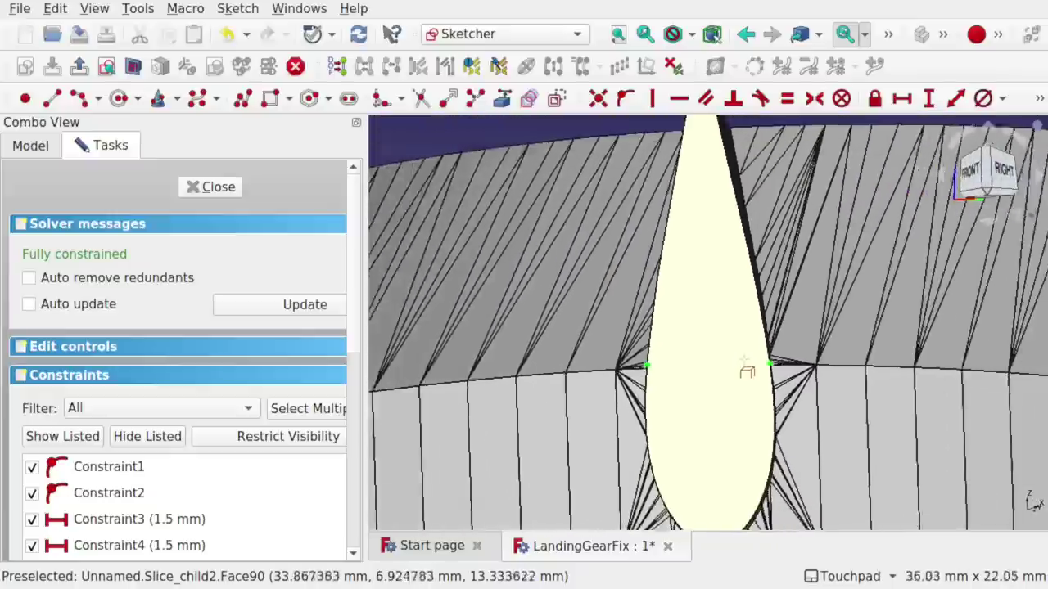
scroll(744, 362, "down", 1)
middle_click_drag(744, 368, 731, 422)
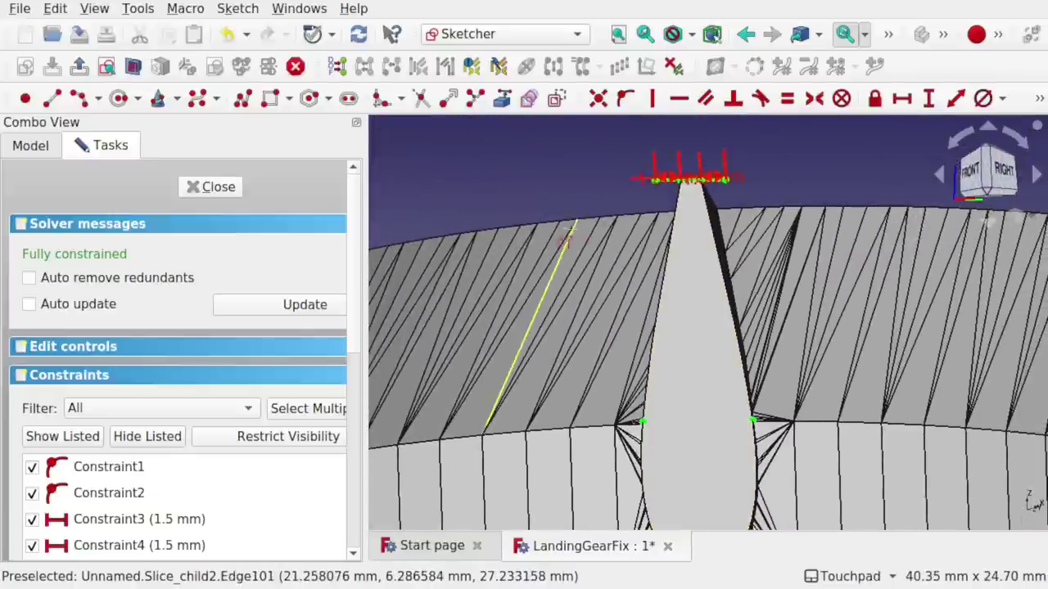
- Sketch a three-point arc from the tip line's right end down to just outside the linked vertex on the teardrop's right side
left_click(97, 98)
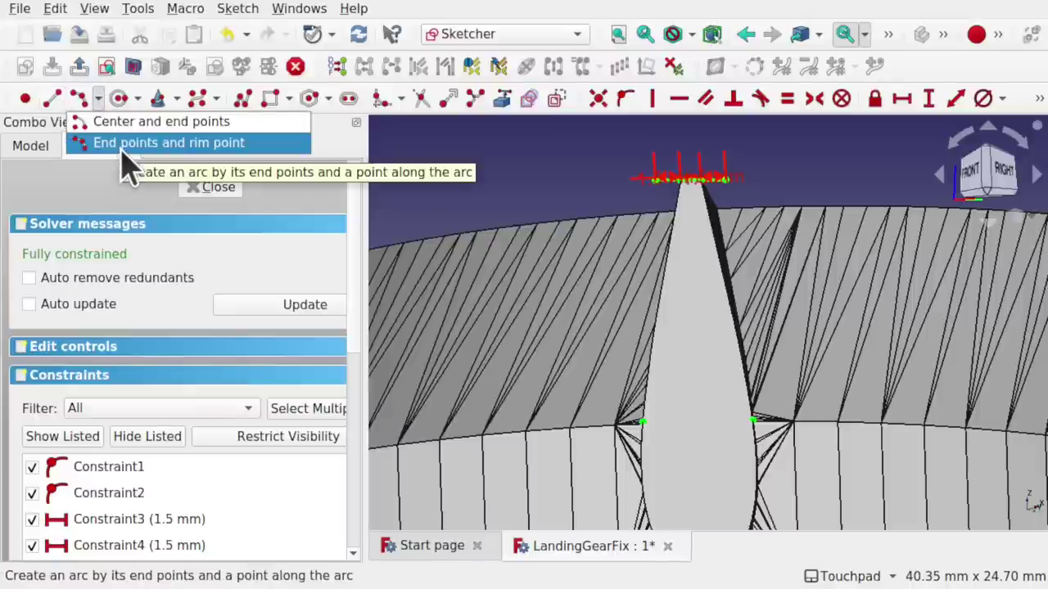
left_click(115, 144)
scroll(694, 198, "up", 3)
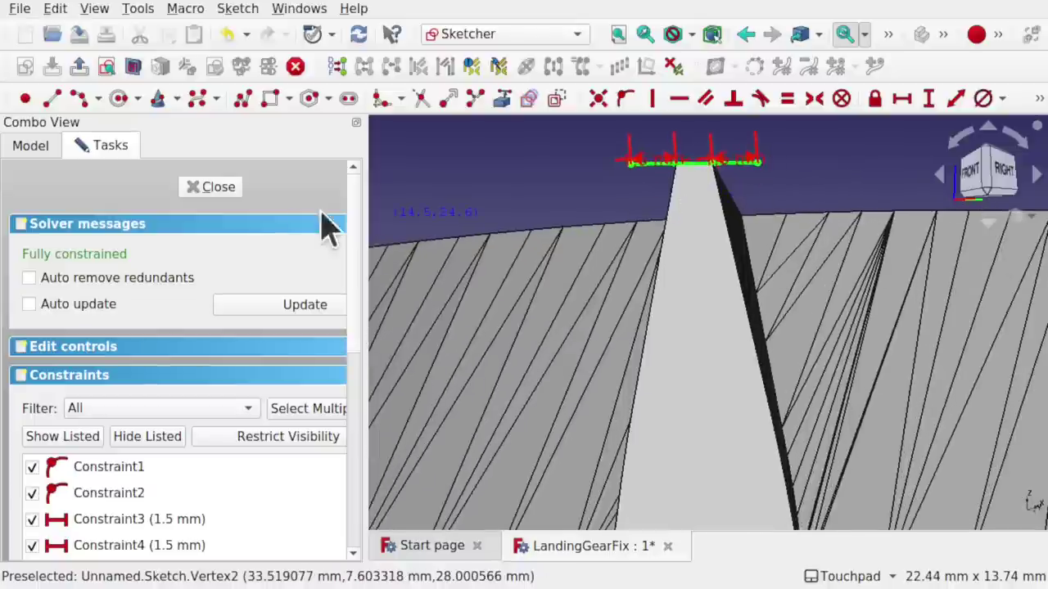
left_click(145, 347)
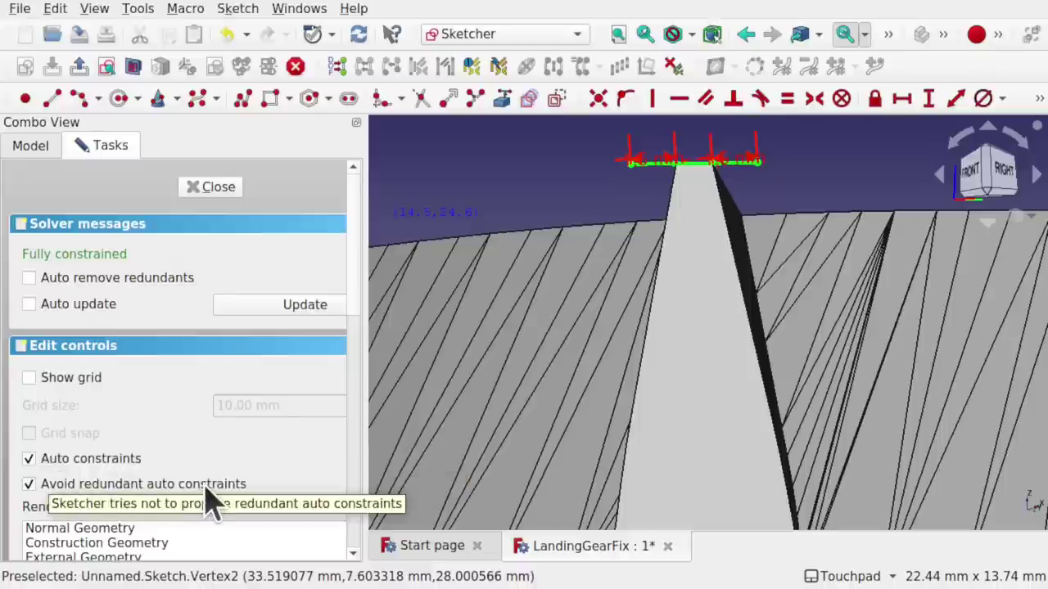
left_click(759, 162)
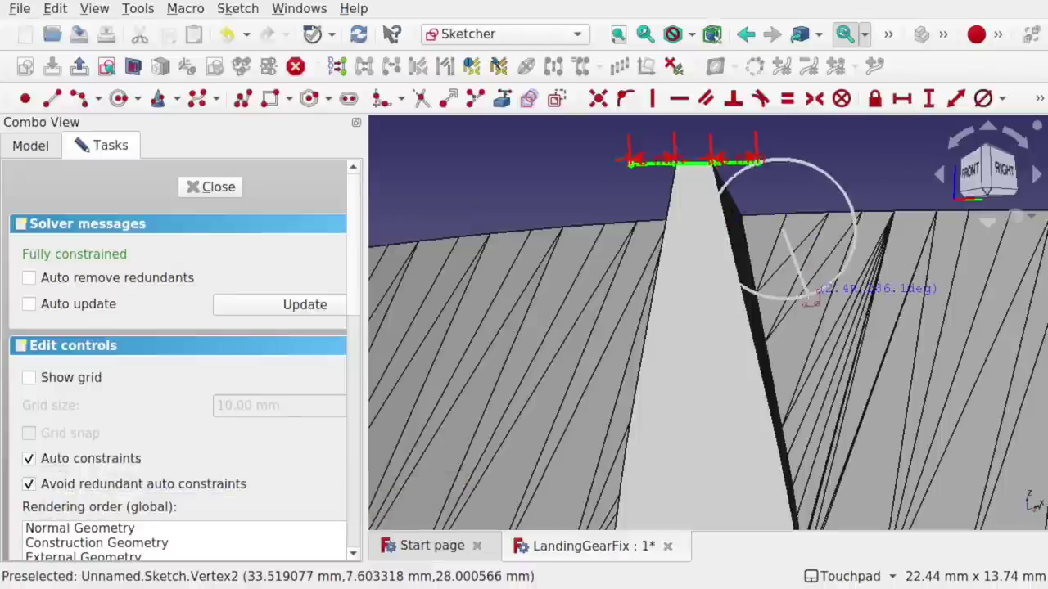
scroll(808, 294, "up", 5)
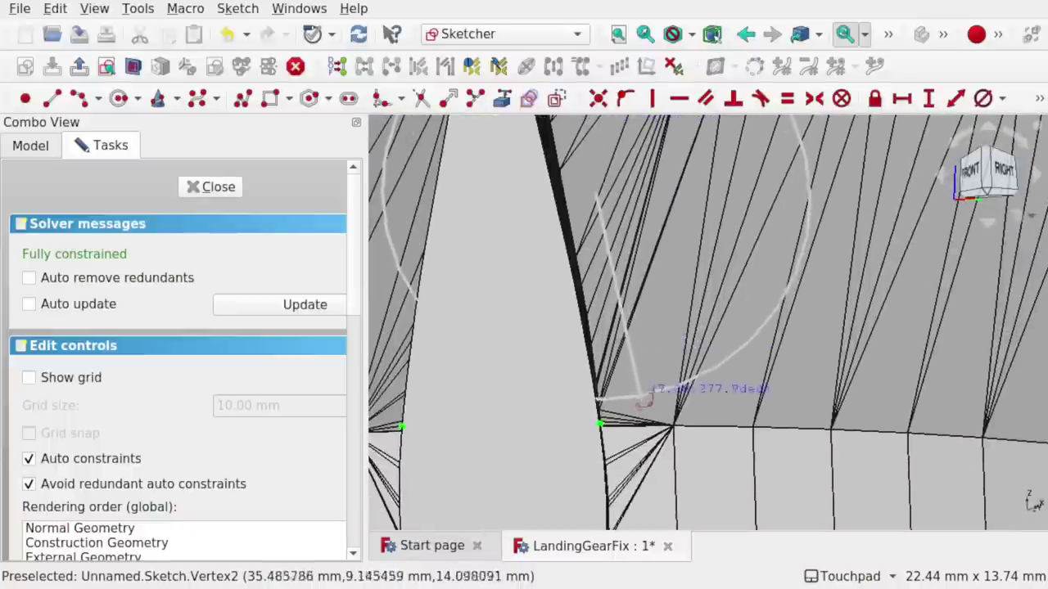
left_click(654, 421)
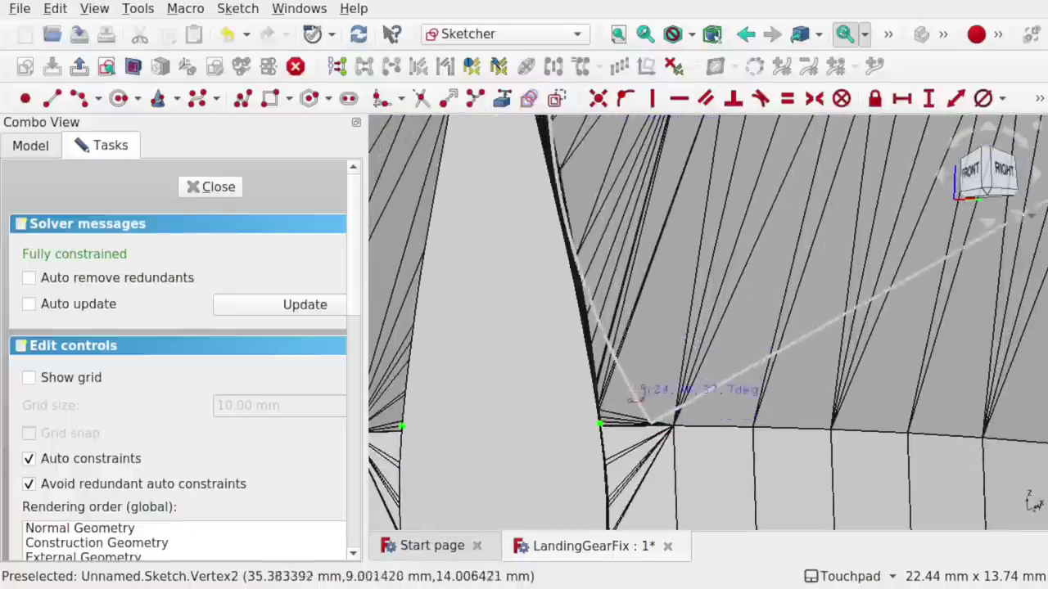
left_click(643, 357)
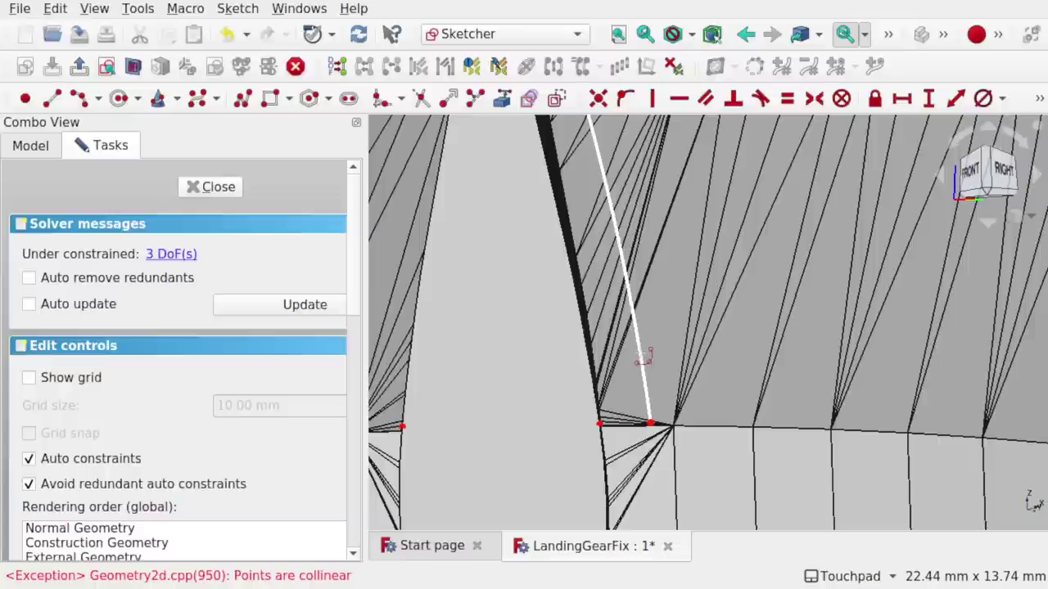
middle_click_drag(631, 427, 688, 456, "shift")
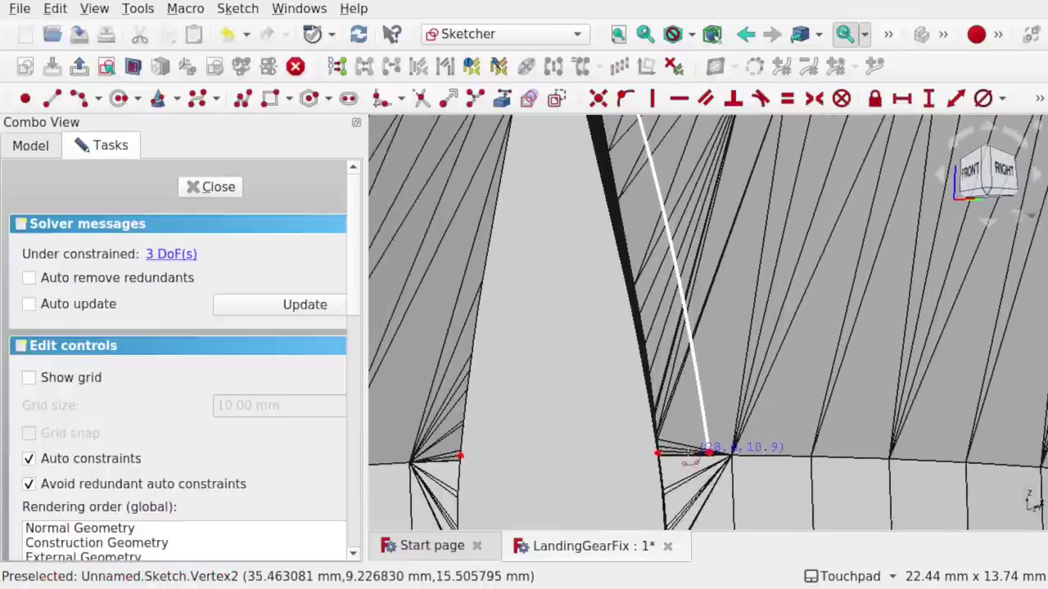
key("Escape")
- Constrain the right arc's lower end horizontally level with the adjacent linked vertex and fix the arc's radius at its drawn value
left_click(658, 451)
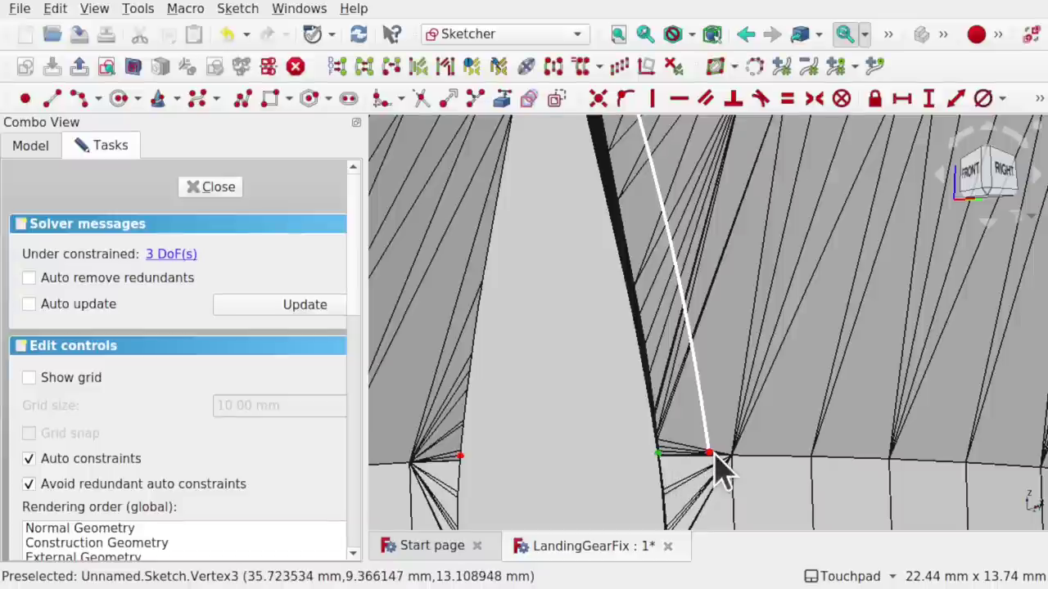
left_click(679, 98)
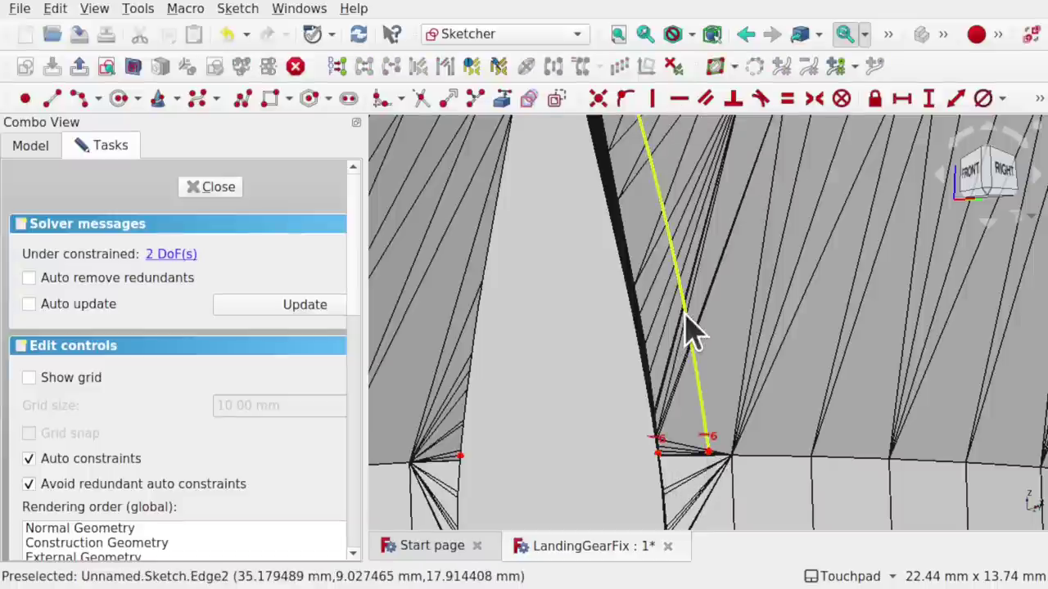
scroll(692, 328, "down", 3)
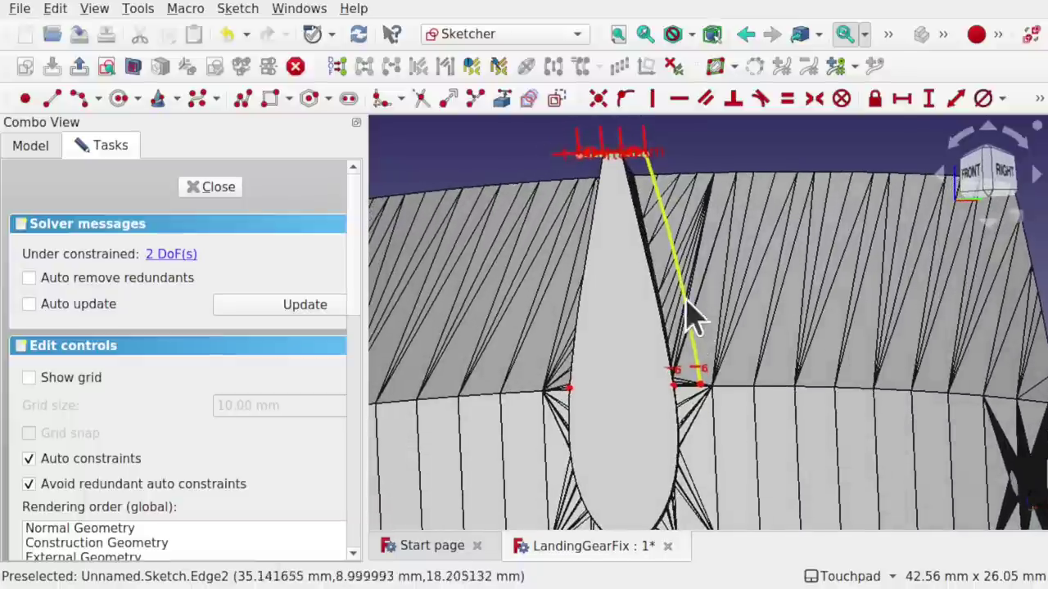
scroll(661, 210, "up", 3)
mouse_move(653, 201)
middle_mouse_down("shift")
mouse_move(645, 216)
mouse_move(646, 202)
middle_mouse_up("shift")
left_click(671, 237)
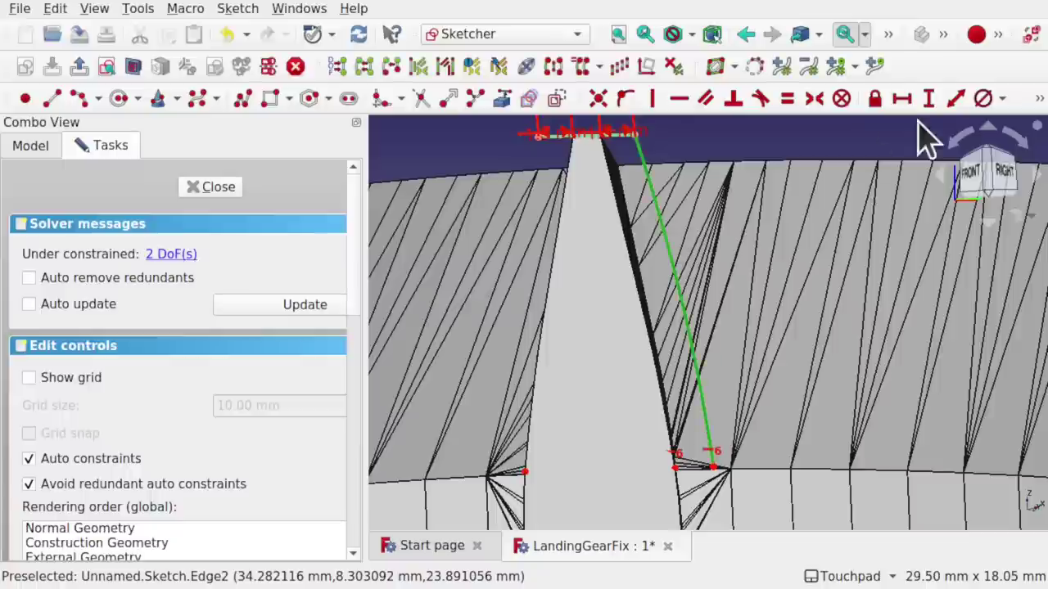
left_click(1001, 99)
left_click(933, 121)
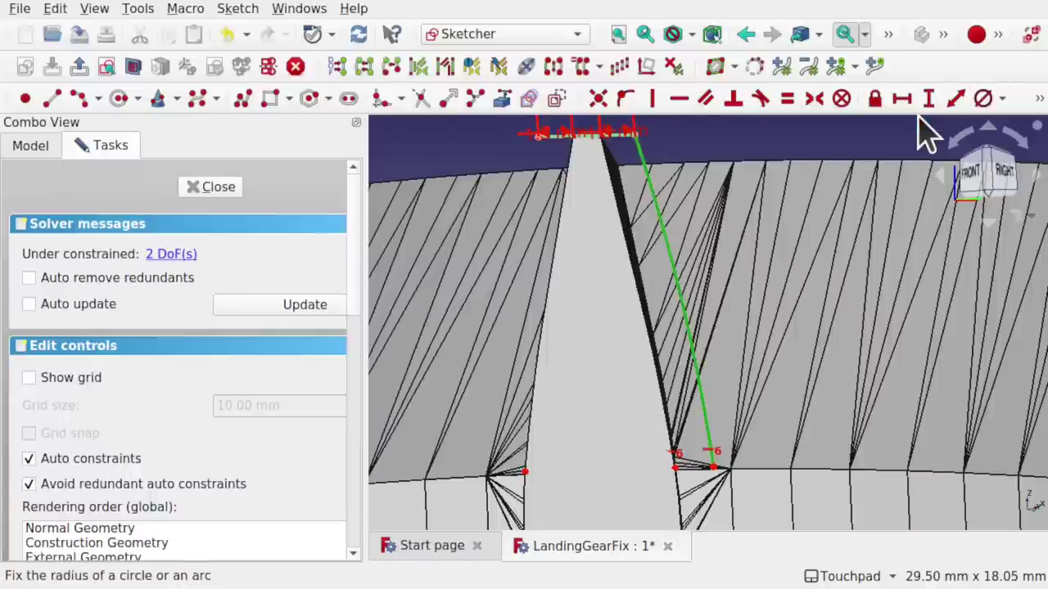
key("Return")
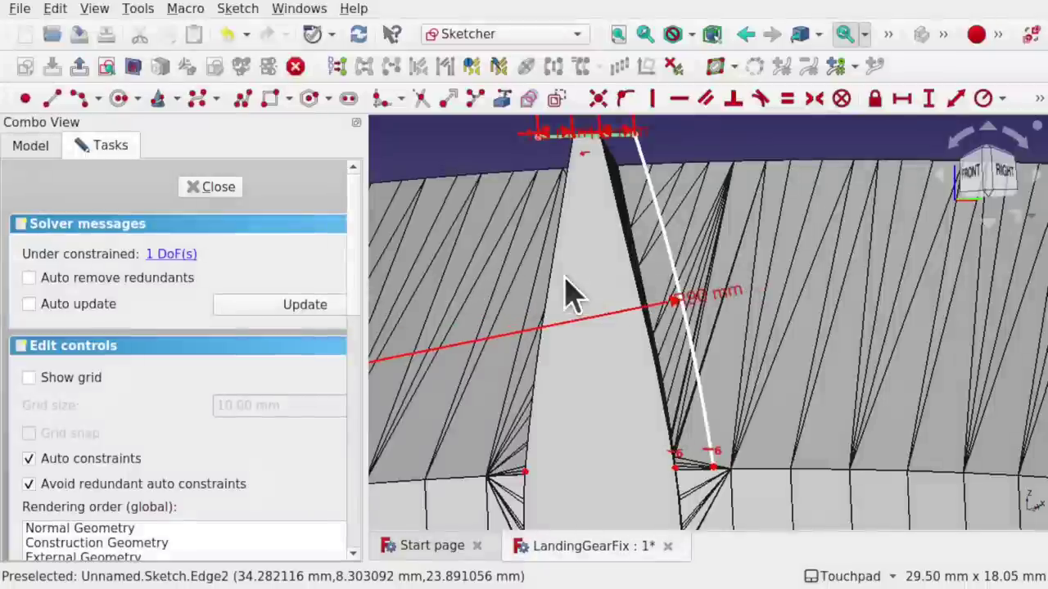
- Sketch a three-point arc from the tip line's left end down to just outside the linked vertex on the teardrop's left side
scroll(698, 430, "down", 1)
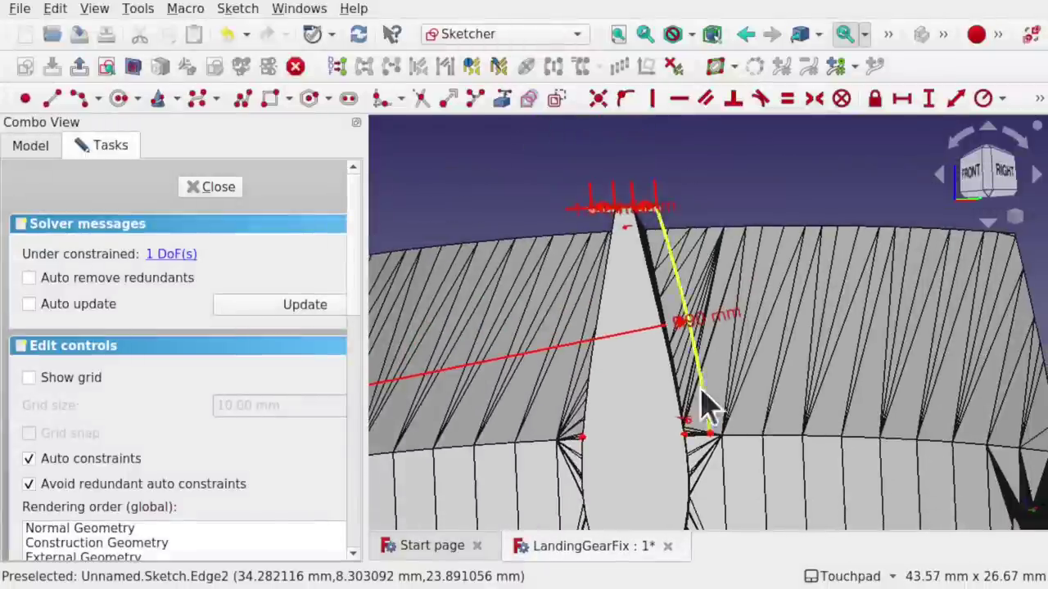
scroll(701, 402, "down", 1)
middle_click_drag(659, 332, 689, 368)
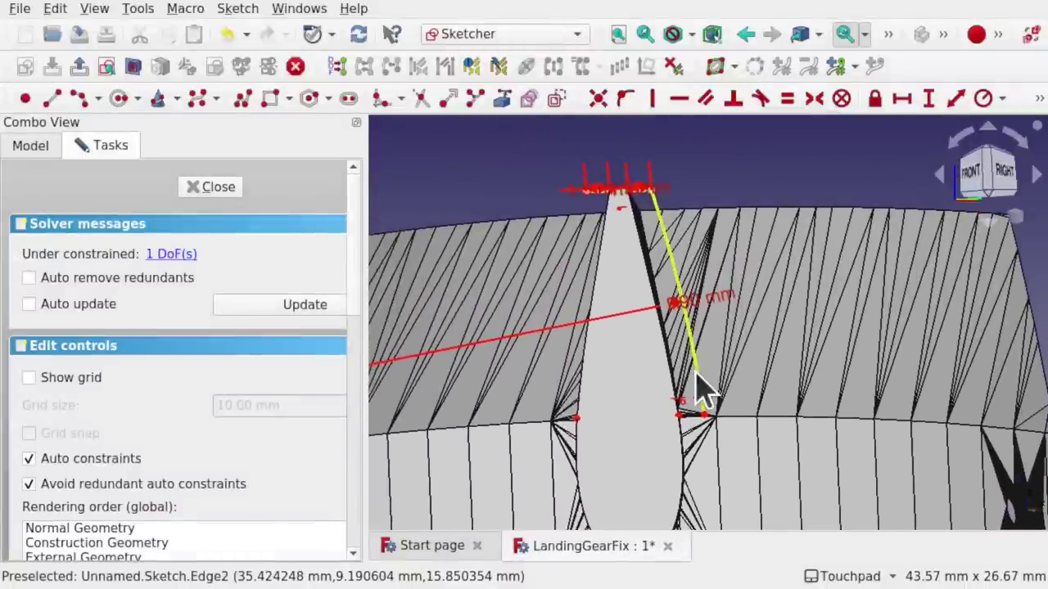
left_click(84, 103)
left_click(79, 99)
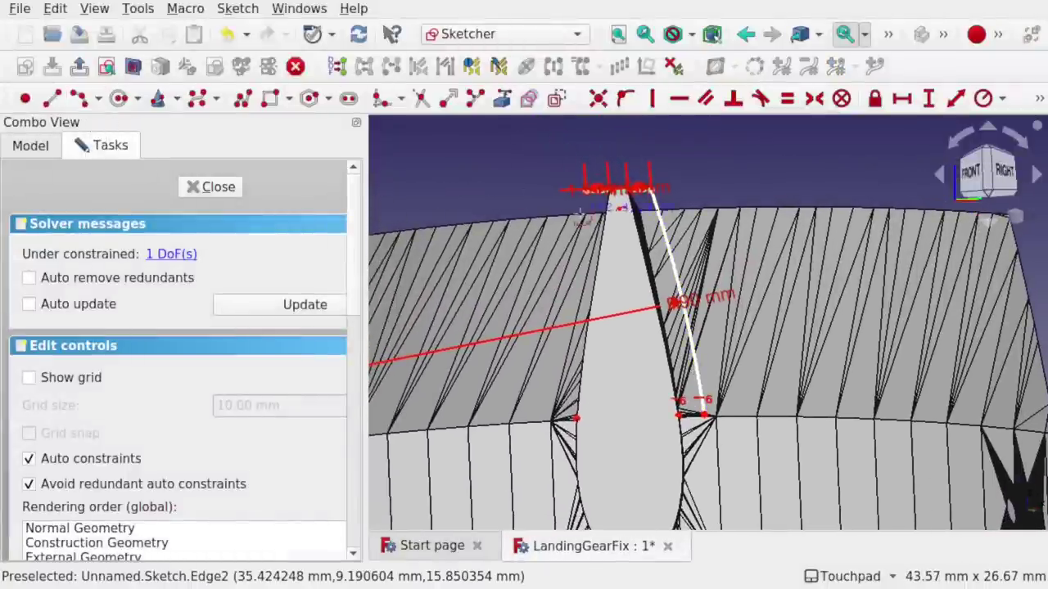
scroll(577, 208, "up", 4)
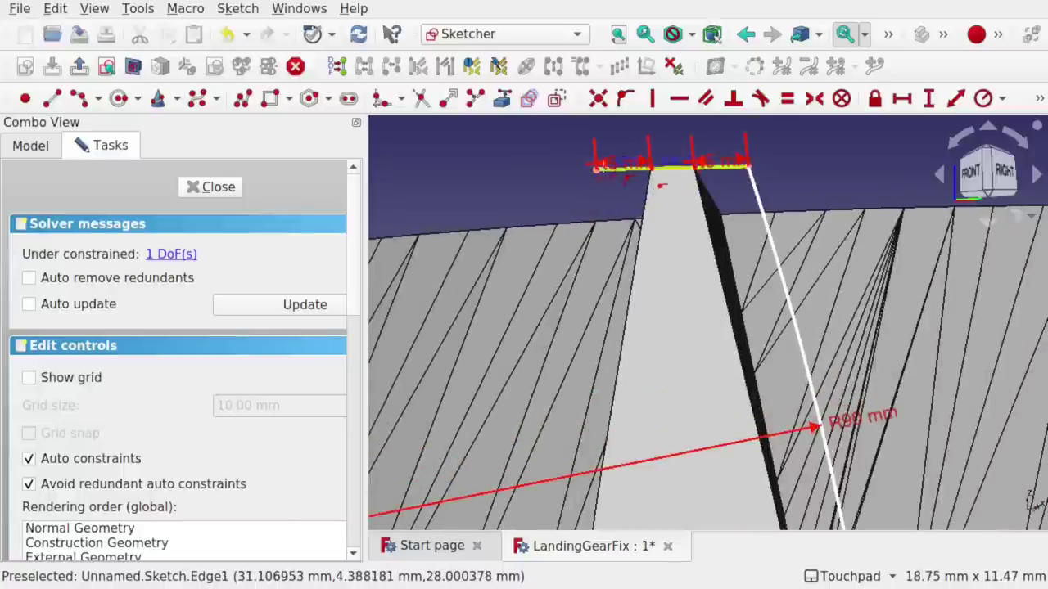
left_click(598, 169)
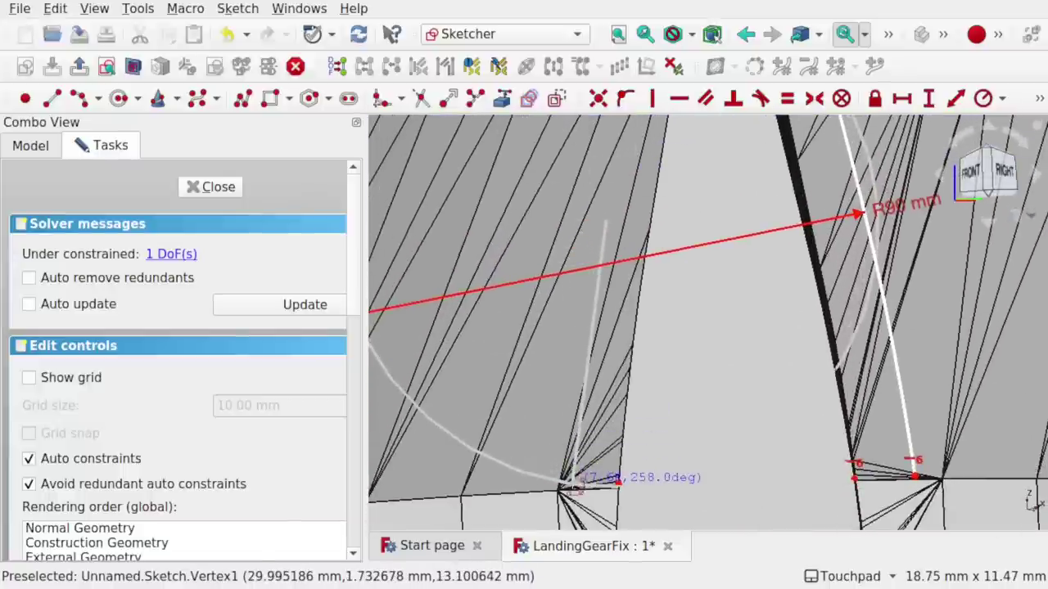
left_click(580, 417)
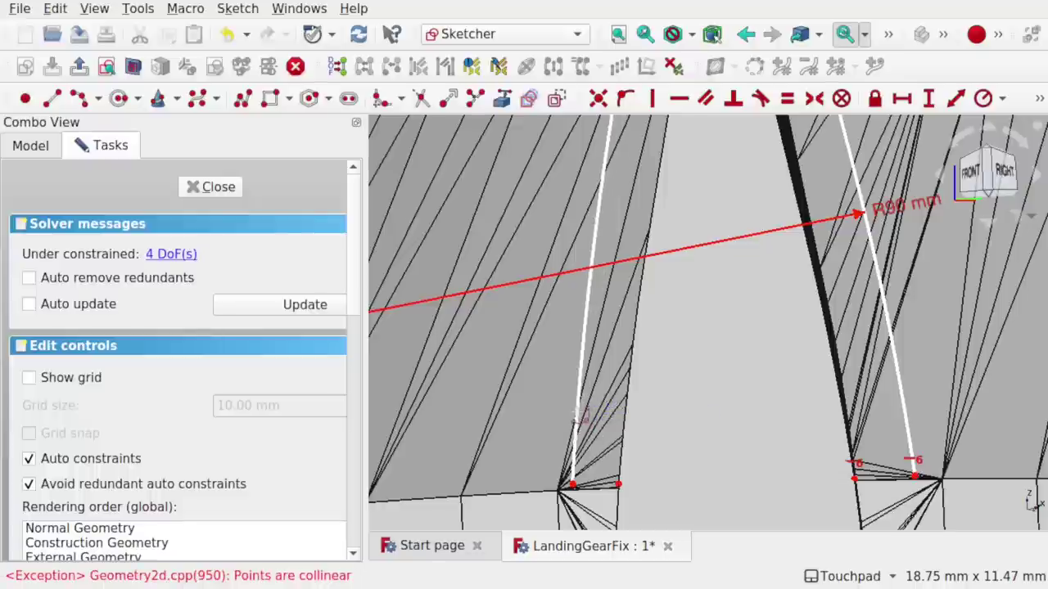
- Constrain the left arc's lower end horizontally level with the adjacent linked vertex and make its radius equal to the right arc's
left_click(572, 485)
left_click(619, 485)
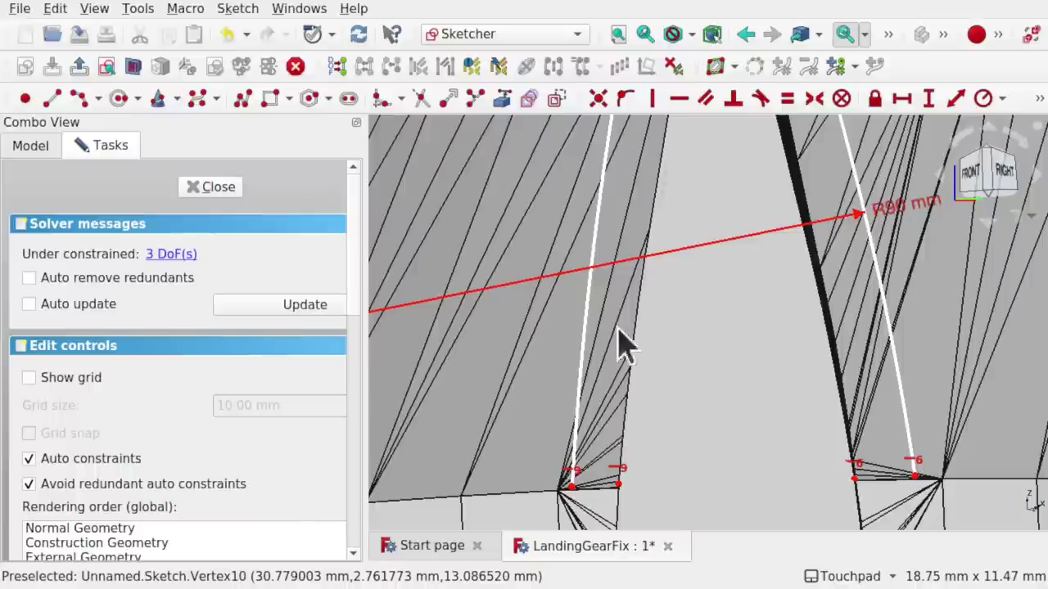
left_click(589, 339)
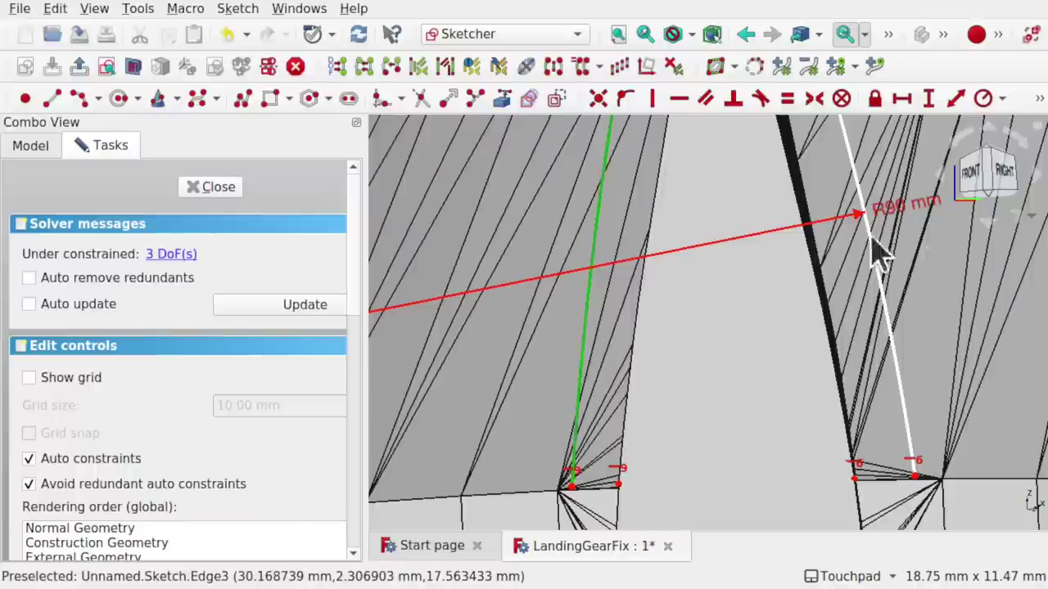
left_click(893, 332)
left_click(786, 102)
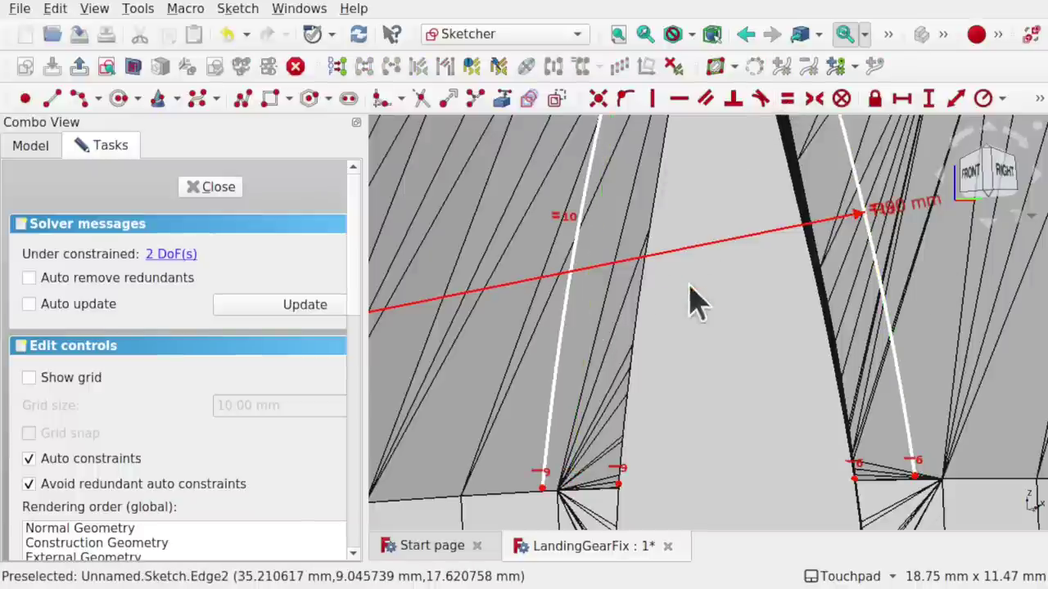
- Examine the teardrop's rounded lower end and the wall edges beneath it from several angles
scroll(803, 338, "down", 5)
scroll(803, 340, "up", 1)
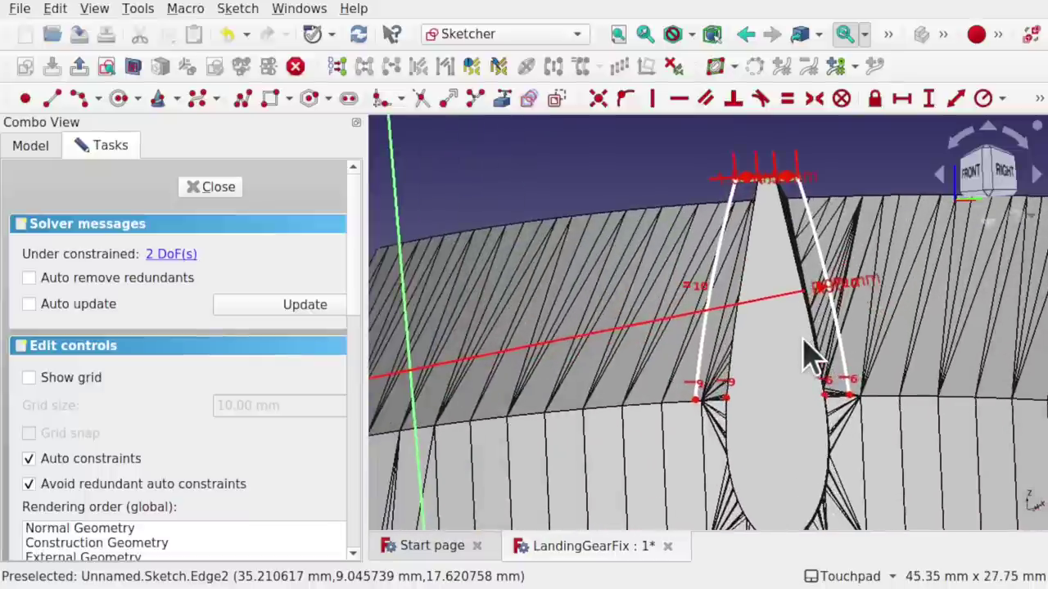
left_click_drag(803, 340, 790, 338, "alt")
middle_click_drag(789, 338, 782, 405)
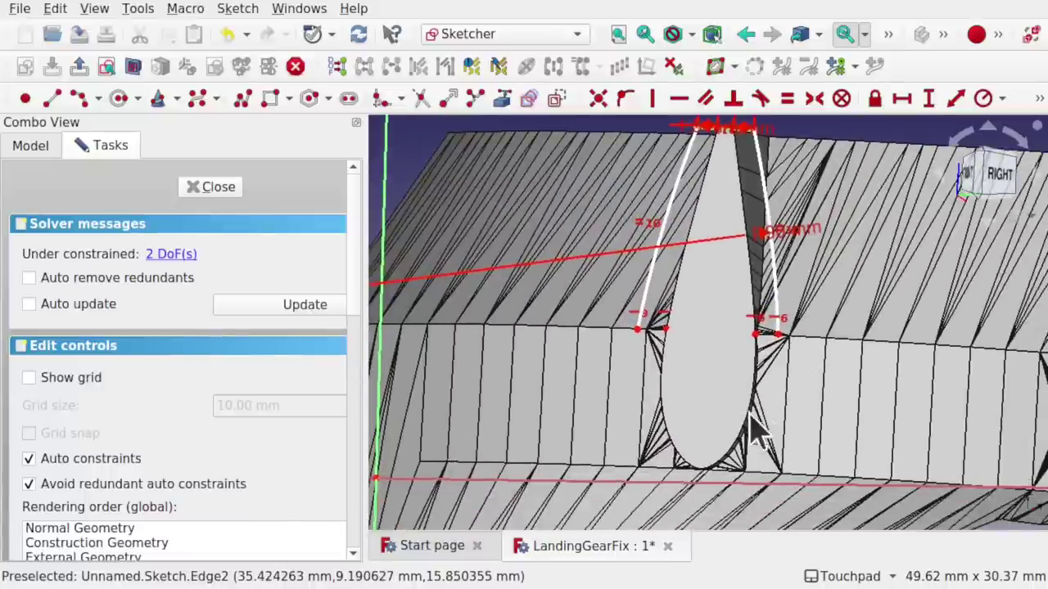
scroll(757, 421, "up", 2)
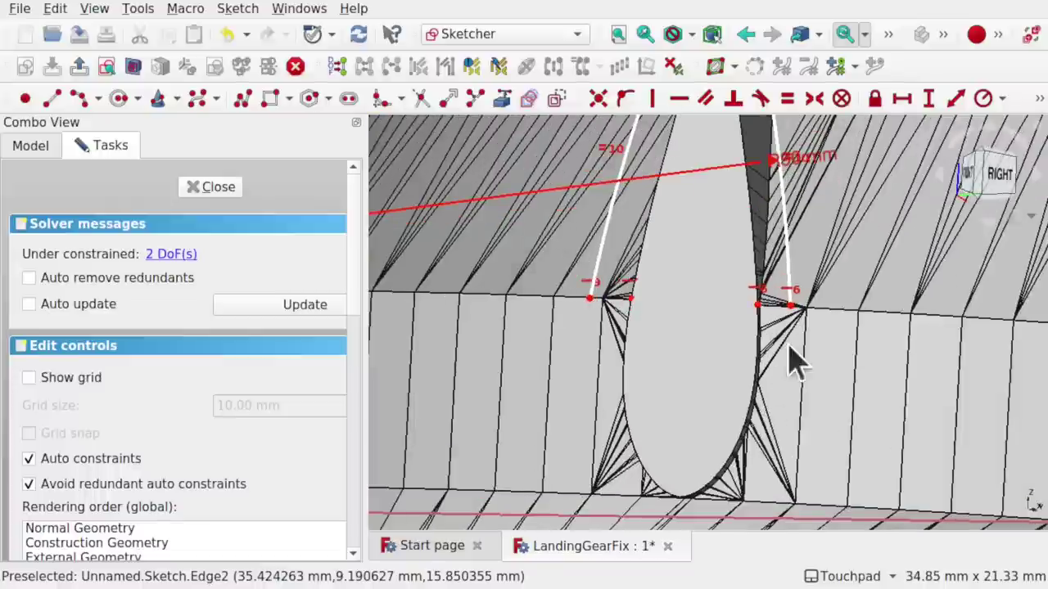
mouse_move(726, 486)
middle_mouse_down("alt")
mouse_move(706, 382)
mouse_move(666, 309)
middle_mouse_up("alt")
scroll(729, 481, "down", 3)
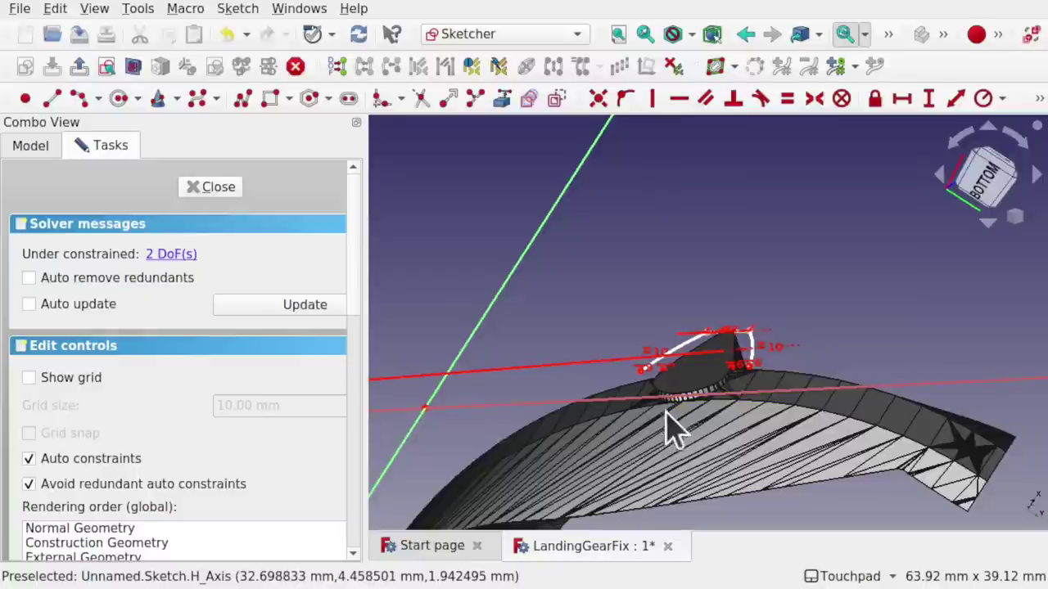
middle_click_drag(668, 411, 688, 447, "alt")
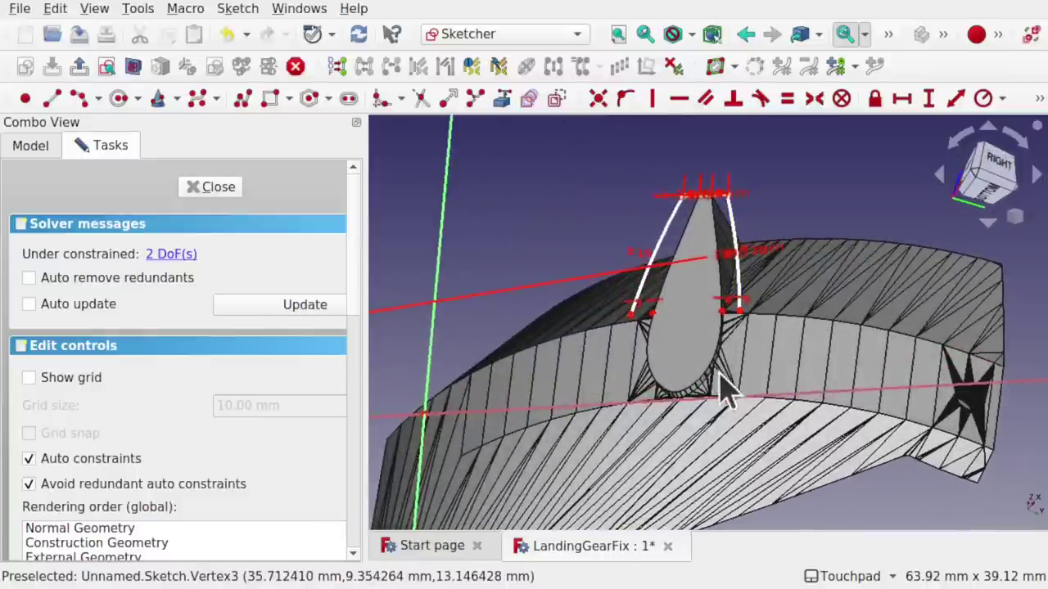
middle_click_drag(730, 367, 806, 430, "shift")
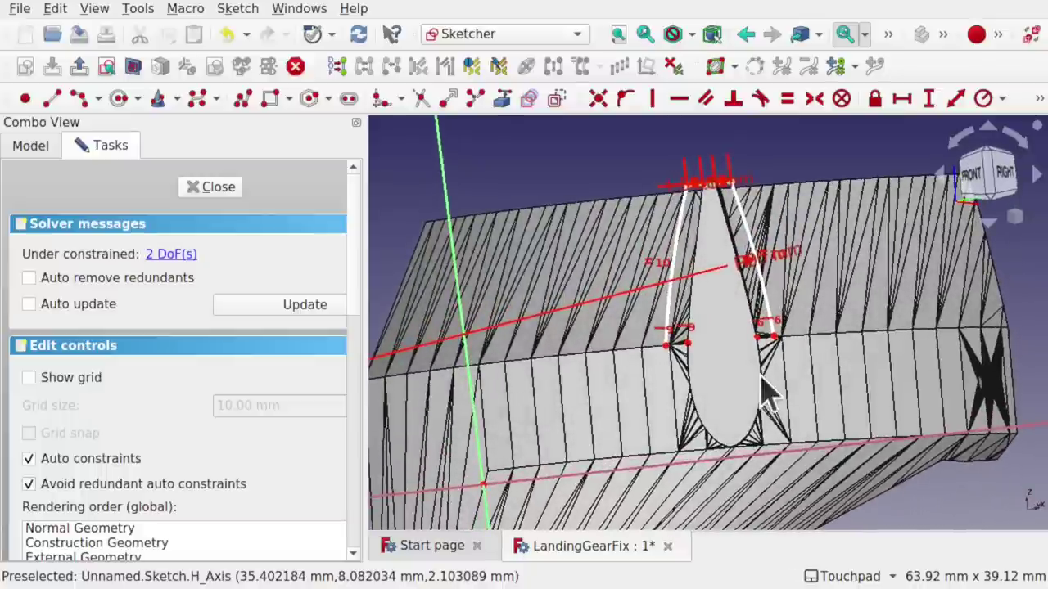
- Link one vertex on each side of the teardrop's rounded bottom as external geometry, viewing the cut face from the front-right edge
left_click(990, 177)
scroll(761, 413, "up", 3)
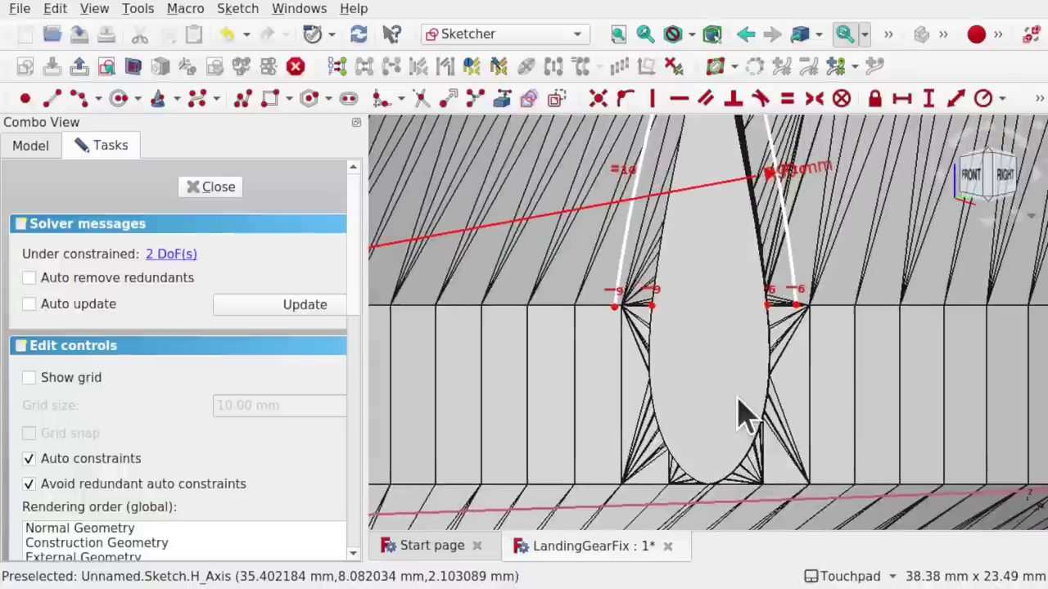
left_click(503, 101)
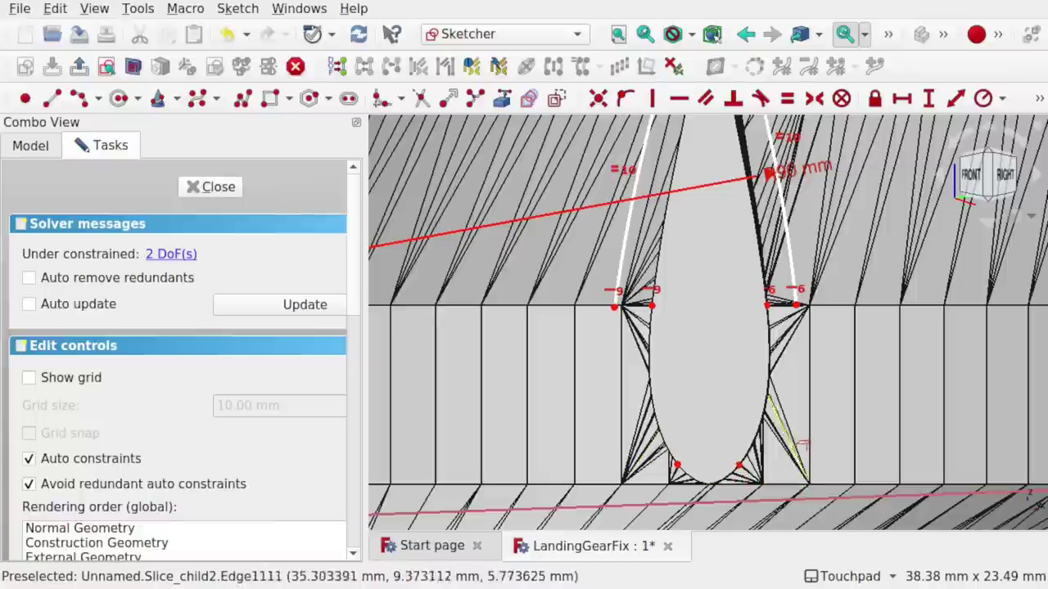
- Sketch three-point arcs down the teardrop's lower left and right sides, then a bottom arc joining their lower ends
left_click(80, 97)
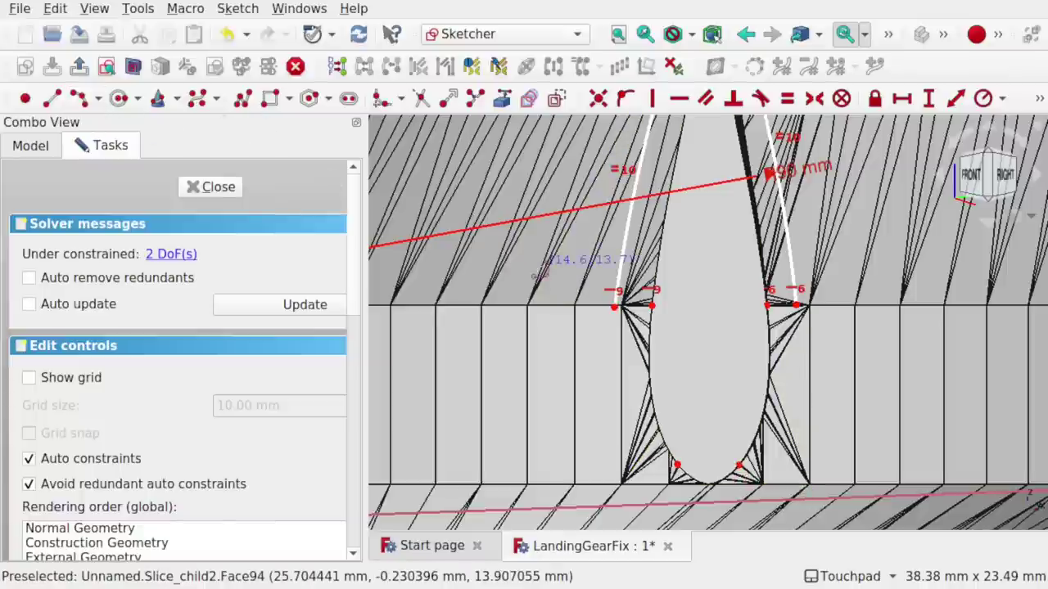
left_click(615, 309)
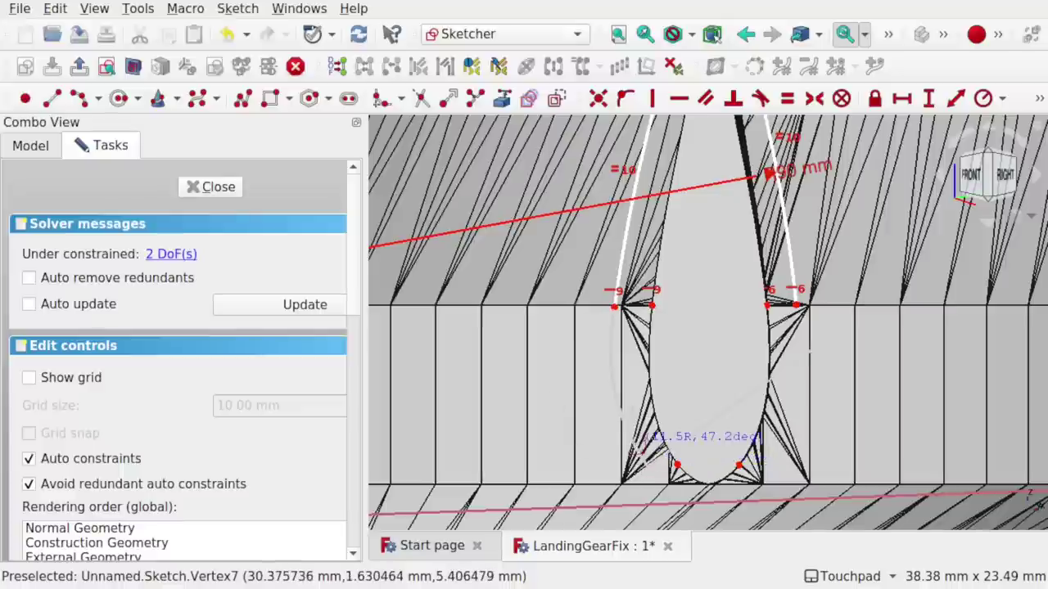
left_click(647, 466)
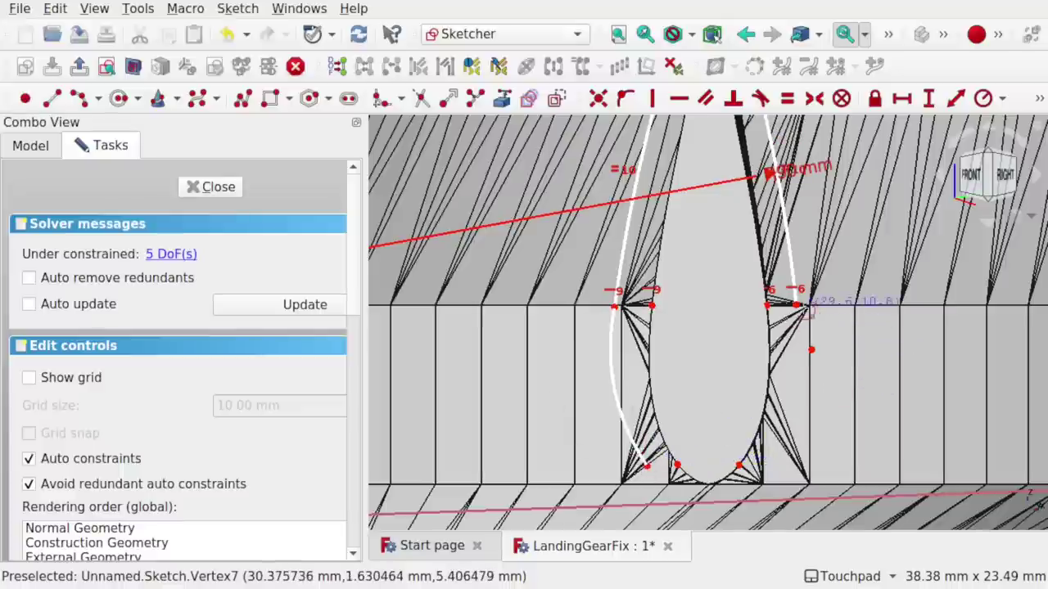
left_click(797, 305)
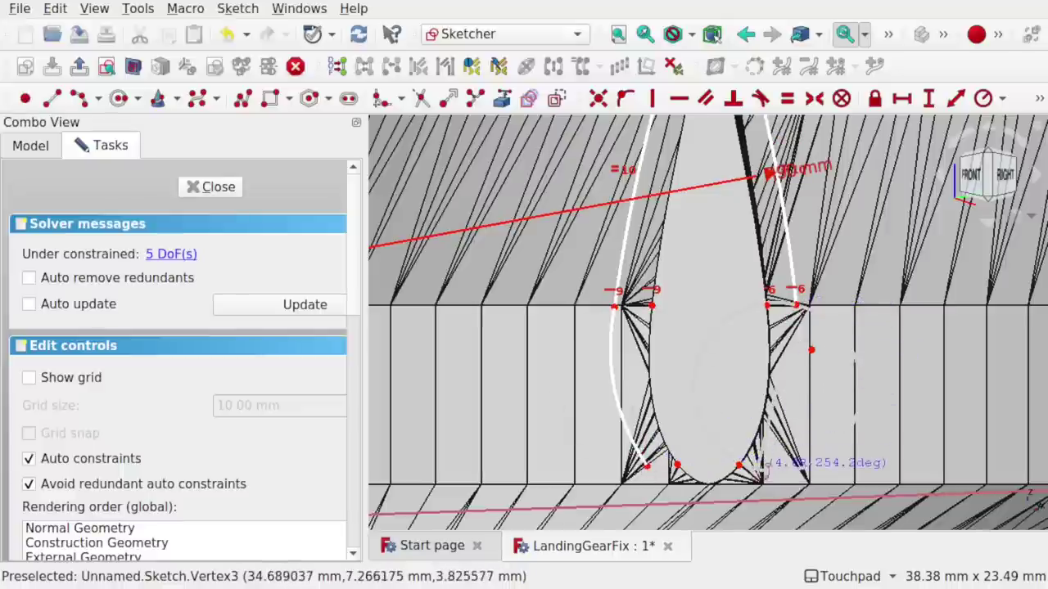
left_click(767, 467)
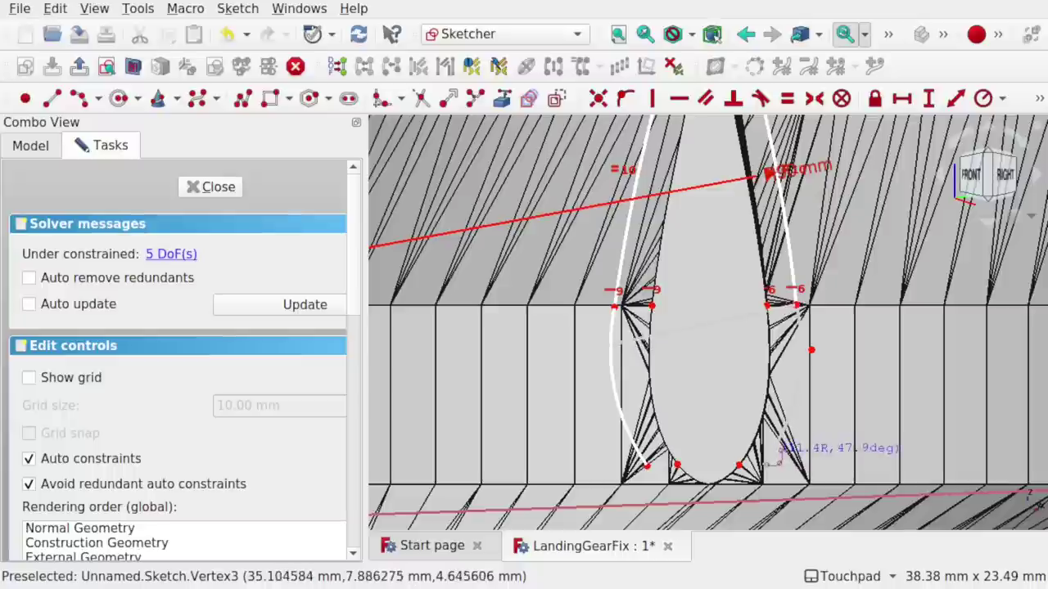
left_click(766, 466)
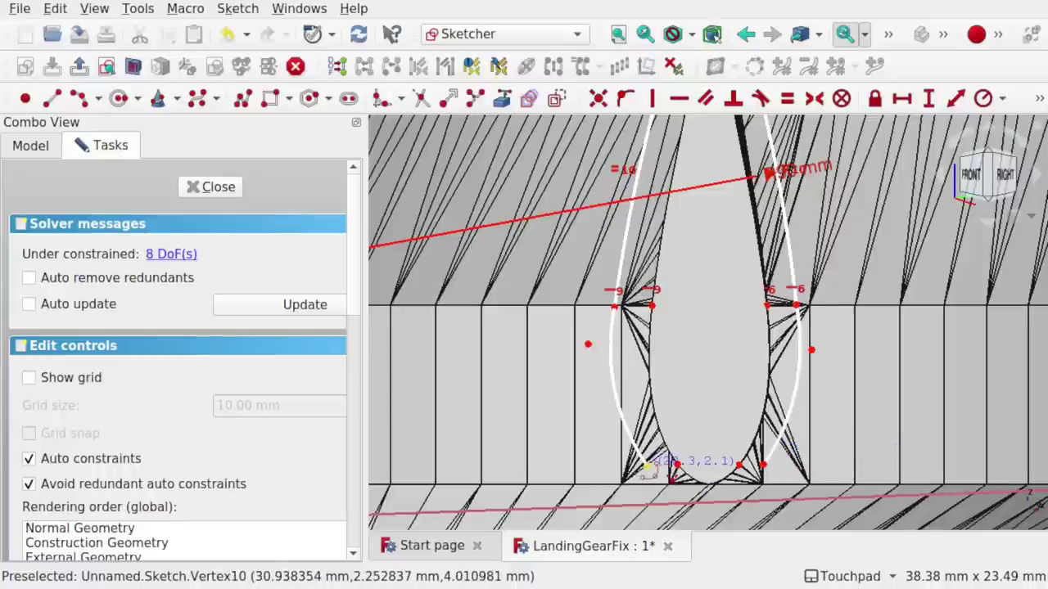
left_click(647, 466)
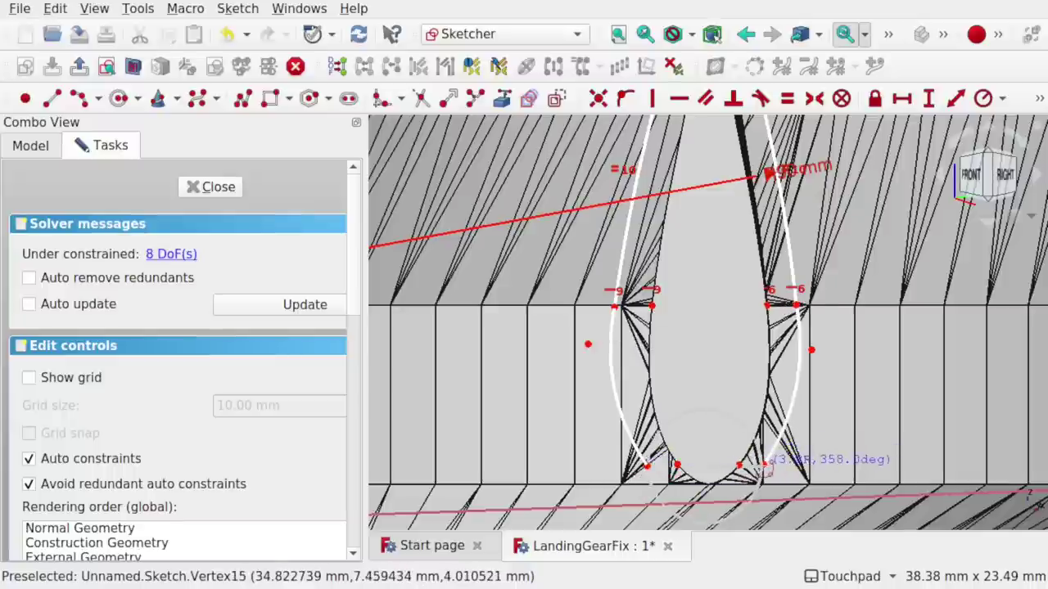
left_click(727, 491)
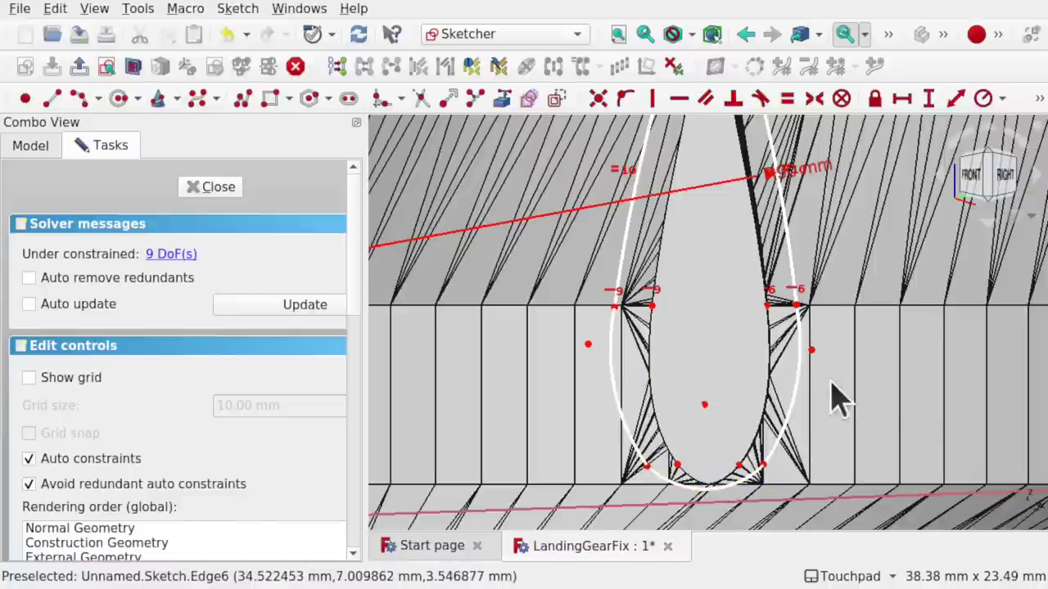
- Constrain each end of the bottom arc horizontally level with its neighbouring linked vertex on the teardrop's rounded bottom
left_click(647, 467)
left_click(678, 467)
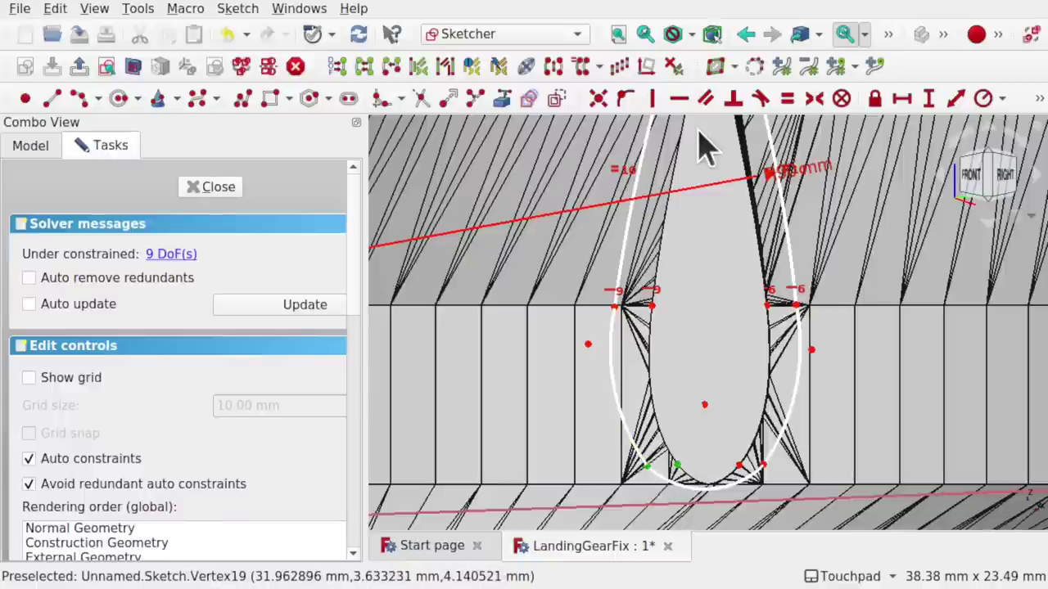
left_click(678, 98)
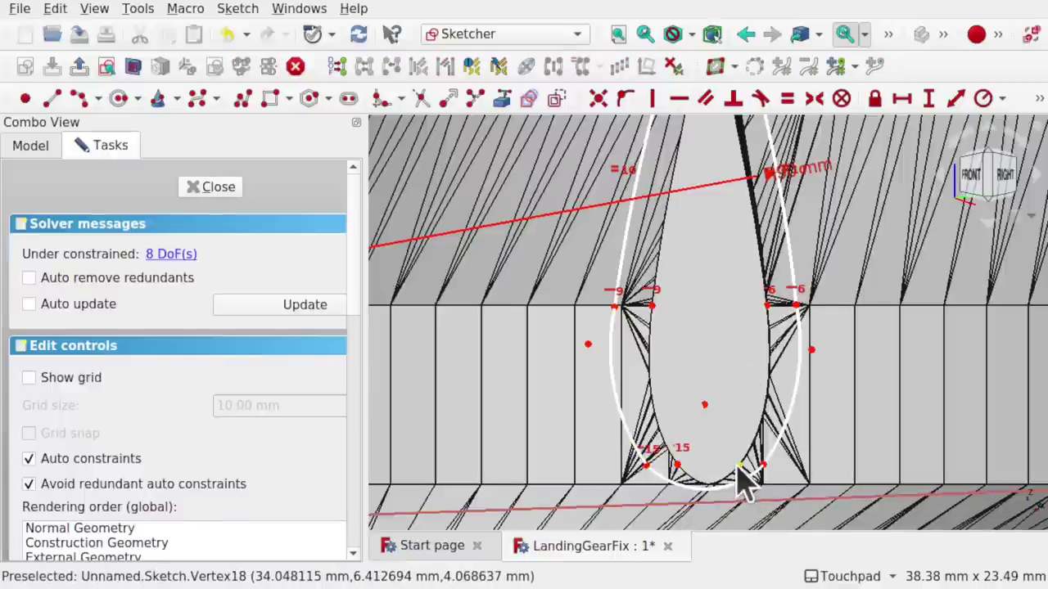
left_click(739, 469)
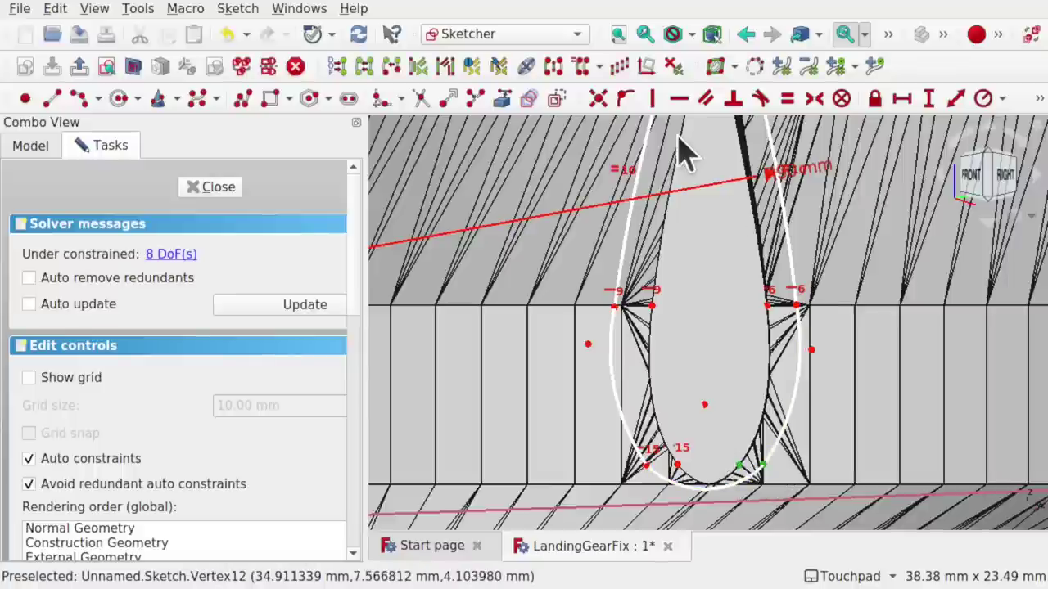
left_click(682, 103)
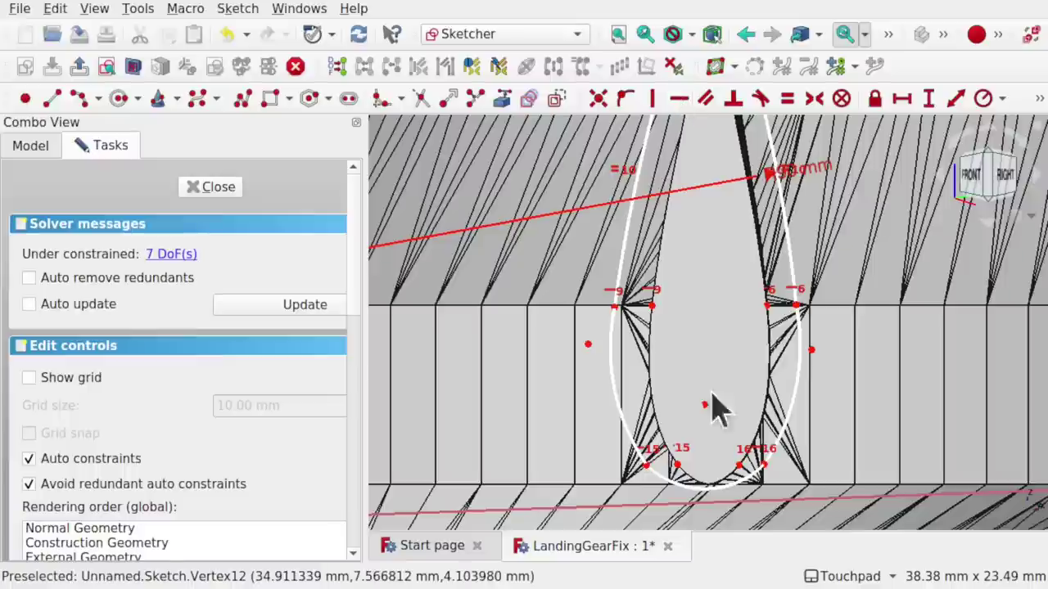
- Constrain the radius of the bottom arc to 5 mm
left_click(709, 488)
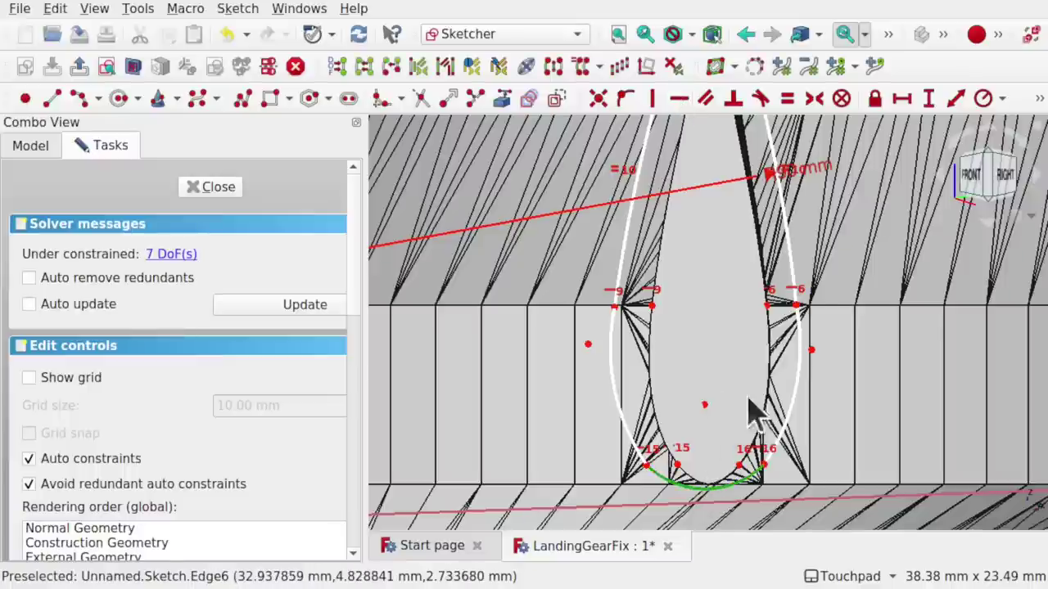
left_click(983, 100)
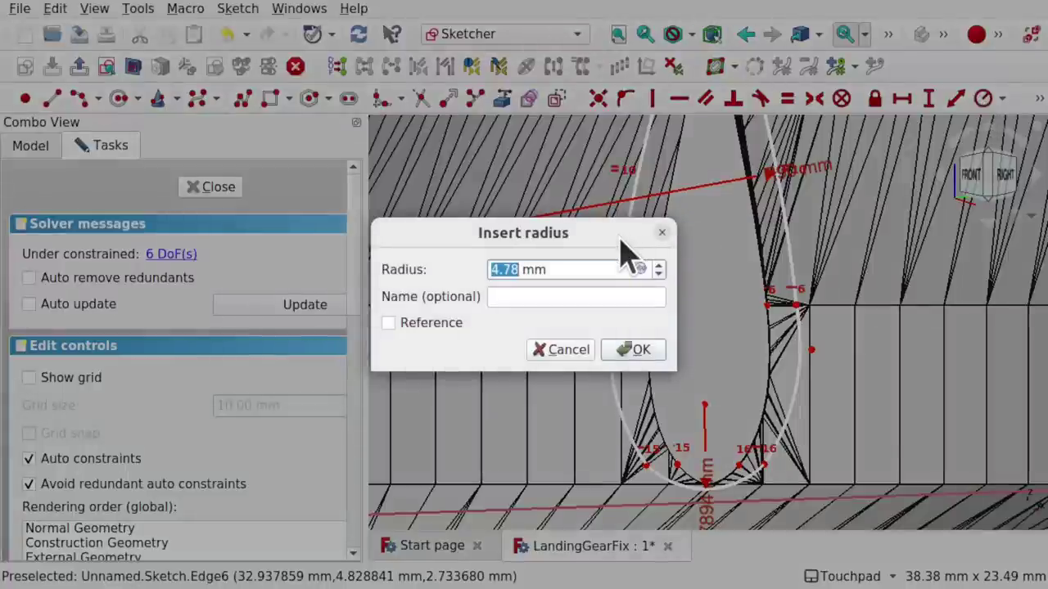
key("Return")
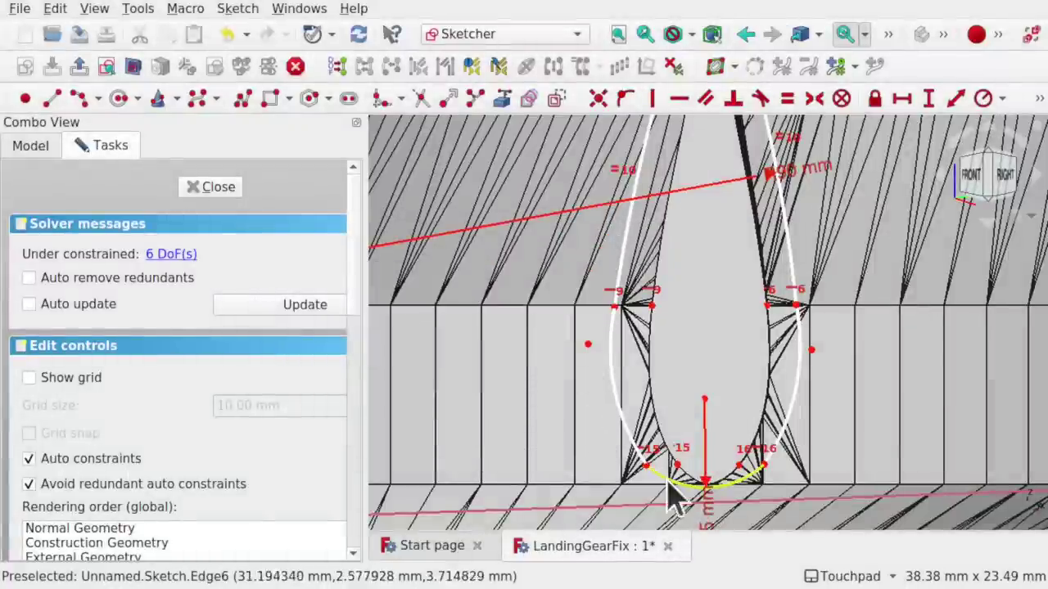
- Constrain the lower left and lower right side arcs to an equal radius of 11 mm
left_click(615, 395)
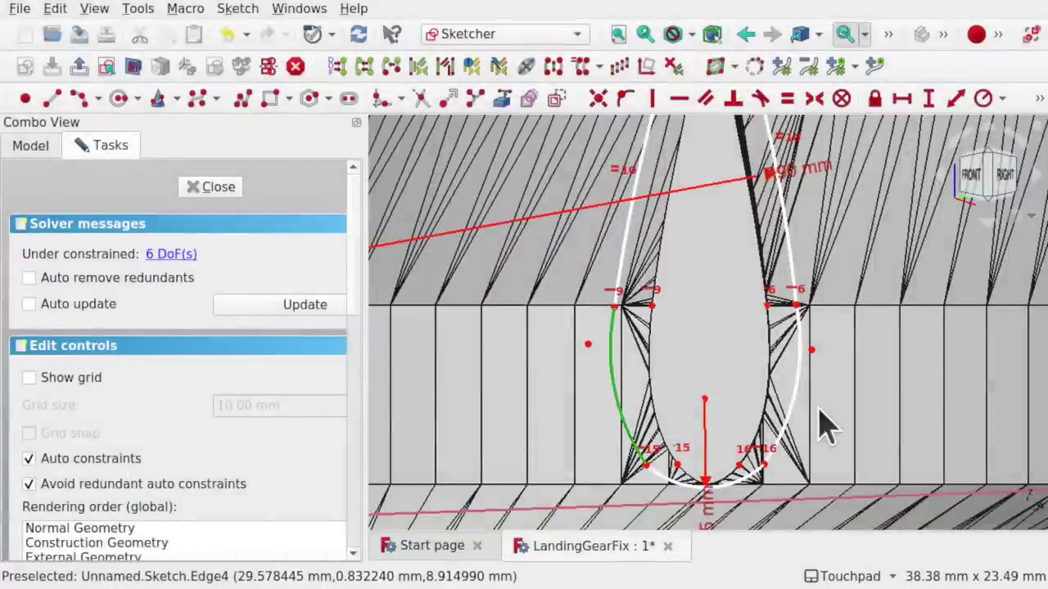
left_click(797, 405)
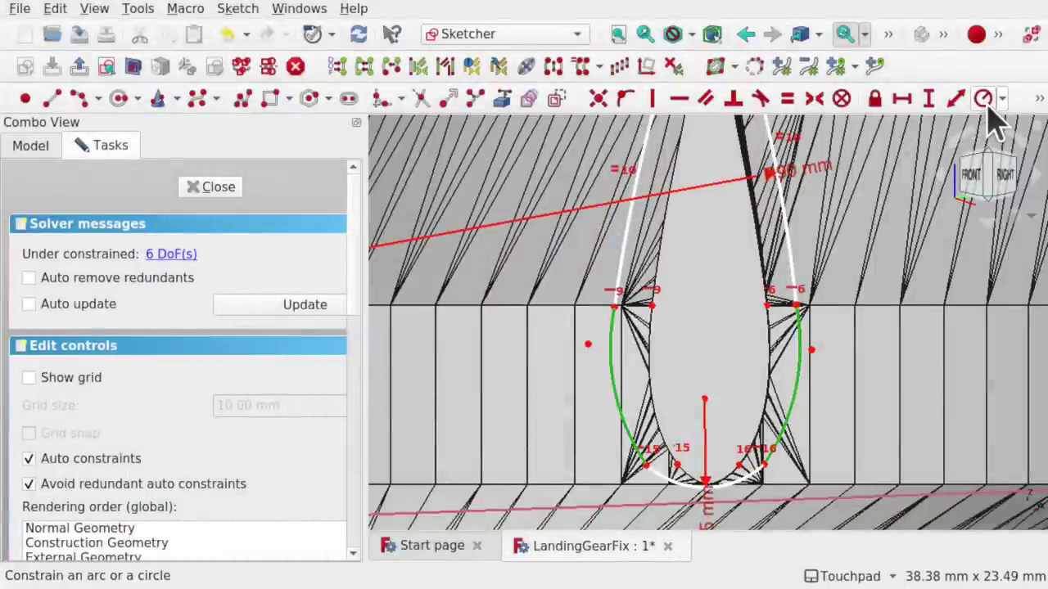
left_click(985, 98)
type("11")
key("Return")
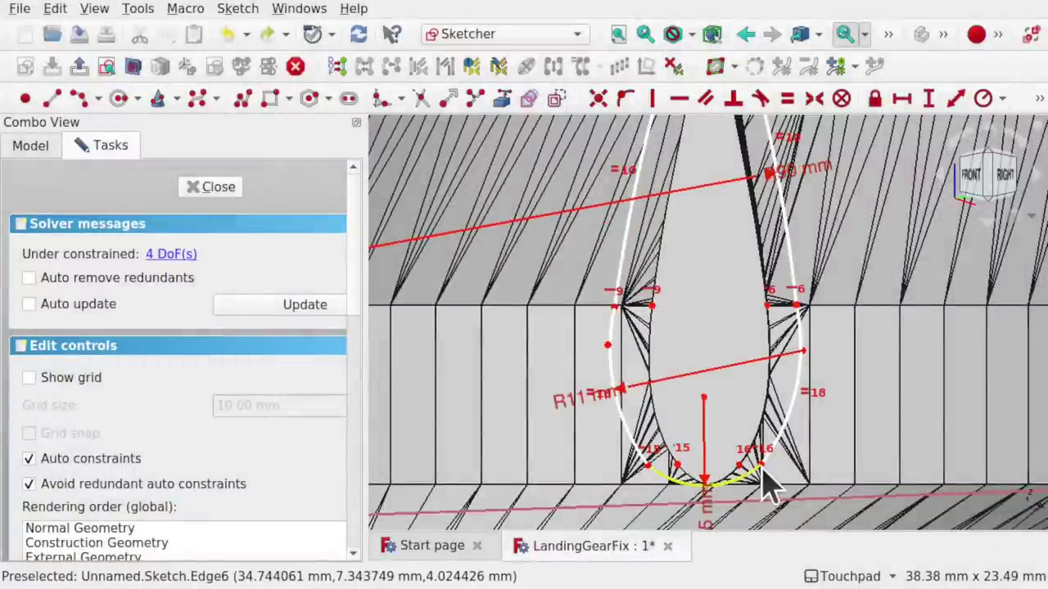
mouse_move(759, 467)
left_mouse_down()
mouse_move(823, 467)
mouse_move(761, 473)
mouse_move(794, 473)
mouse_move(774, 473)
left_mouse_up()
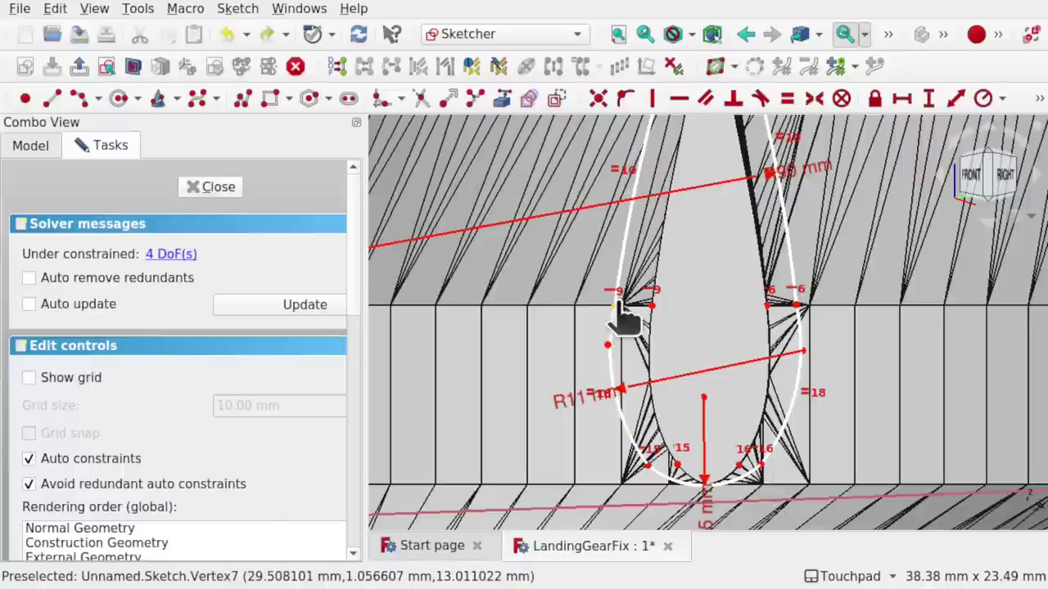
- Set the horizontal distance from both ends of the lower left arc to their adjacent linked vertices to 1.5 mm
left_click(615, 306)
left_click(652, 307)
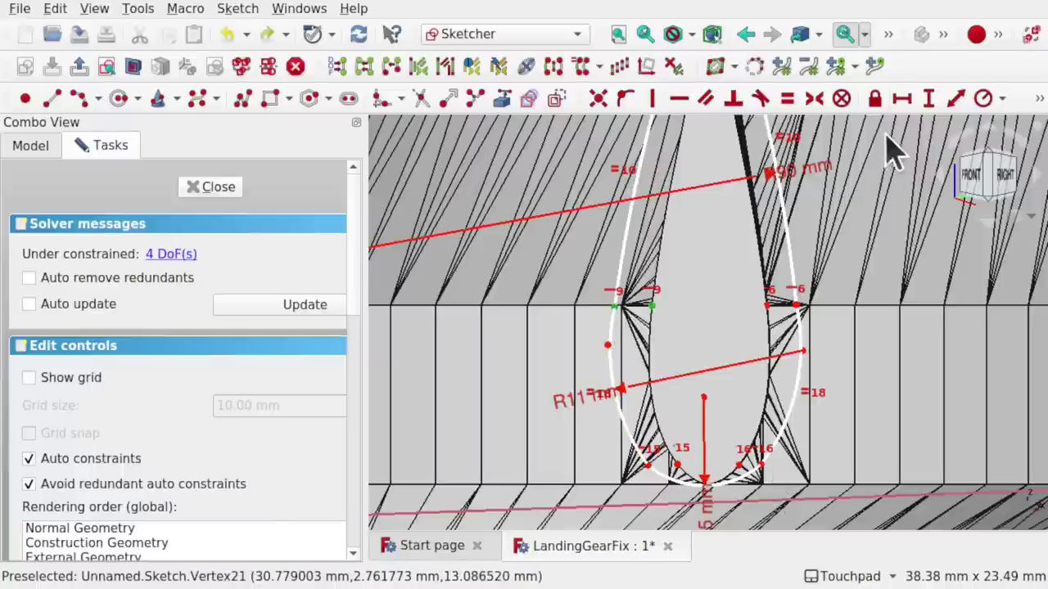
left_click(901, 99)
type("1.5")
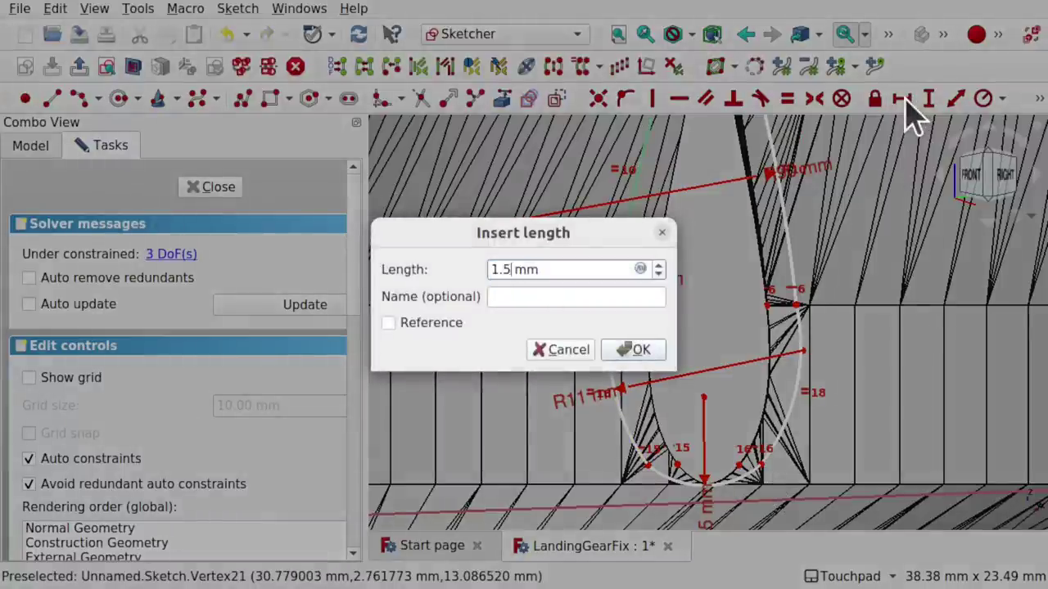
key("Return")
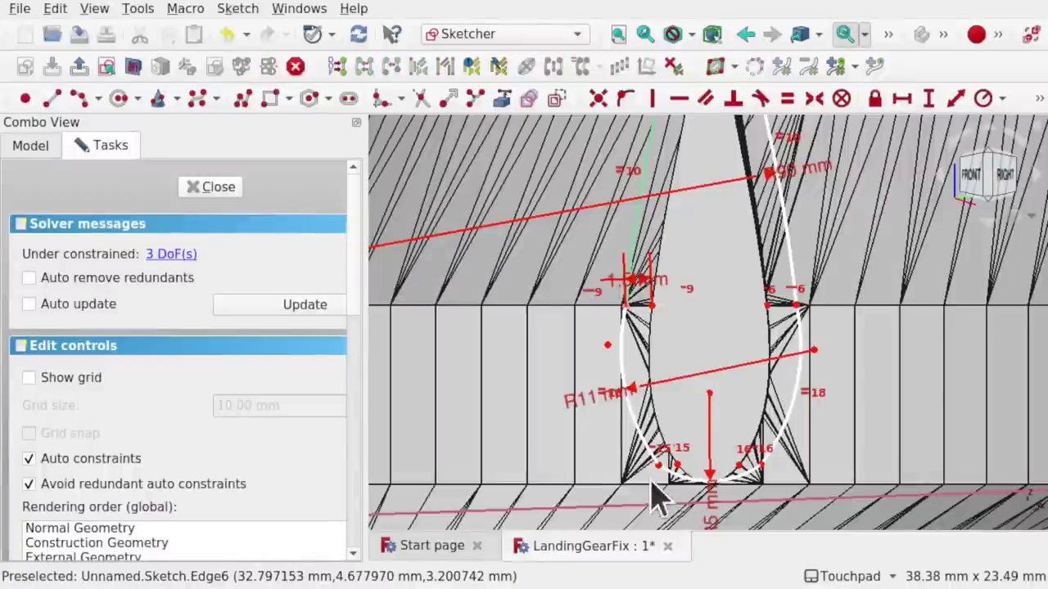
mouse_move(664, 461)
left_mouse_down()
mouse_move(657, 467)
mouse_move(671, 469)
left_mouse_up()
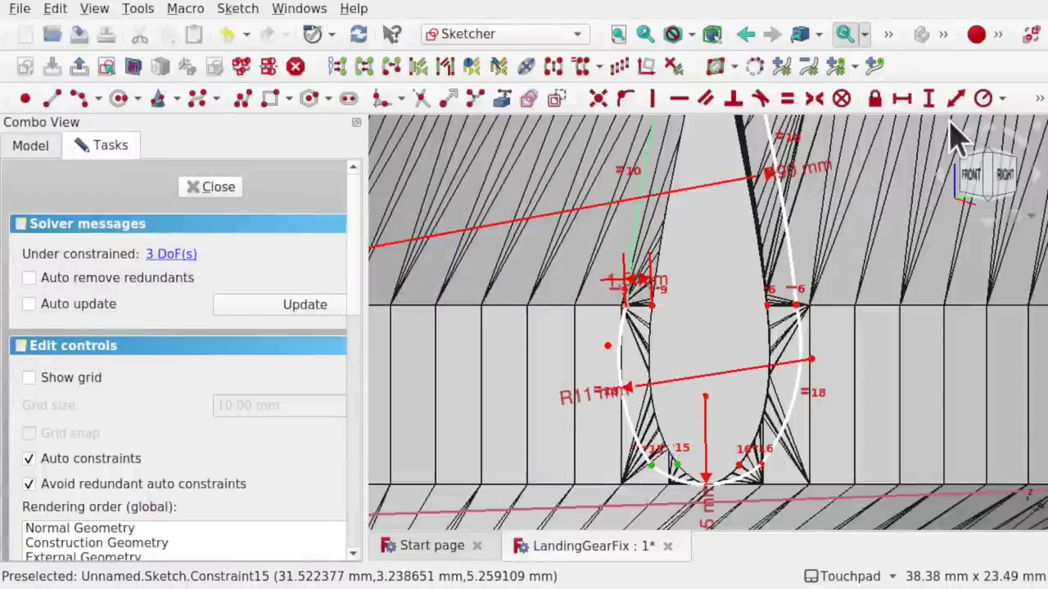
left_click(905, 100)
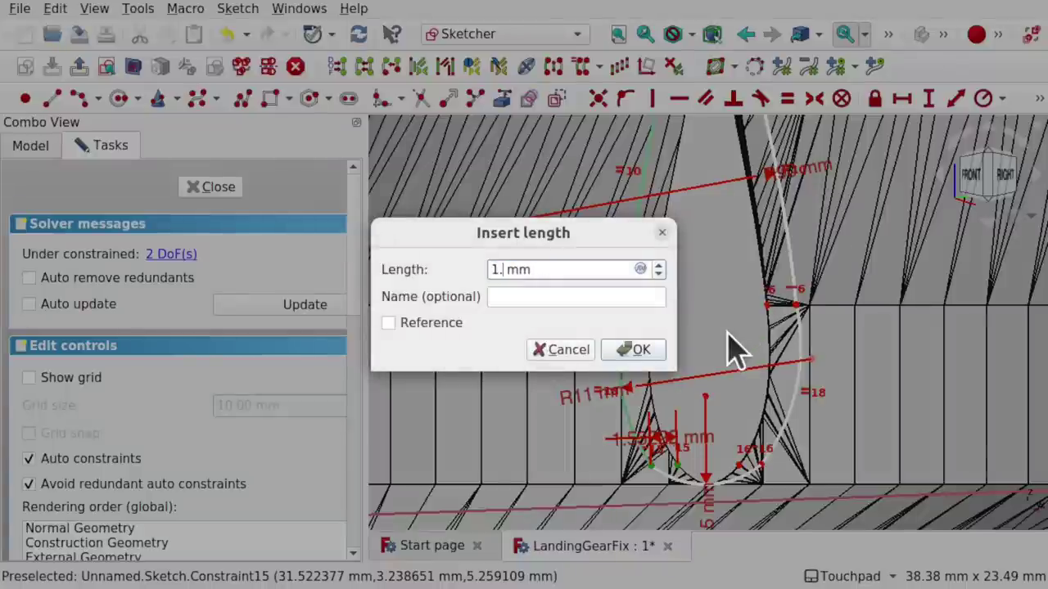
type("1.")
key("Return")
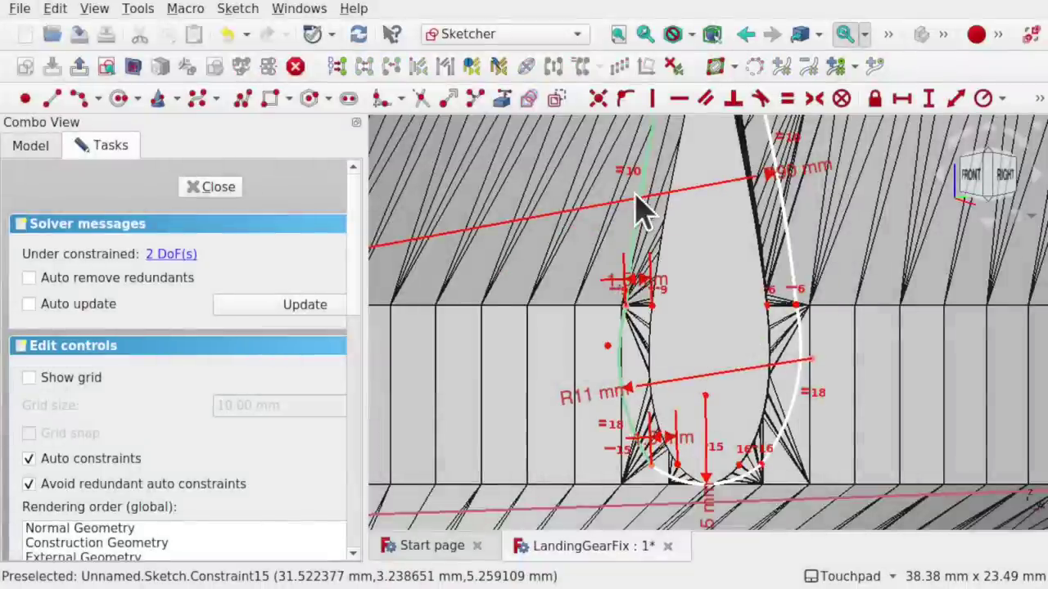
- Set the horizontal distance from both ends of the lower right arc to their adjacent linked vertices to 1.5 mm
left_click(767, 304)
left_click(797, 305)
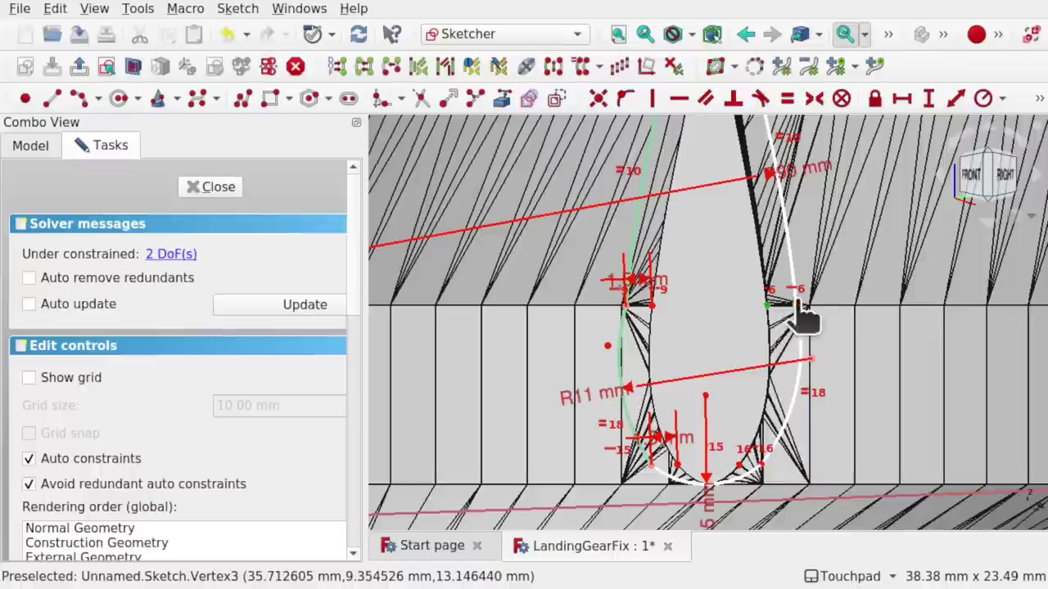
left_click(902, 98)
type("5")
key("Return")
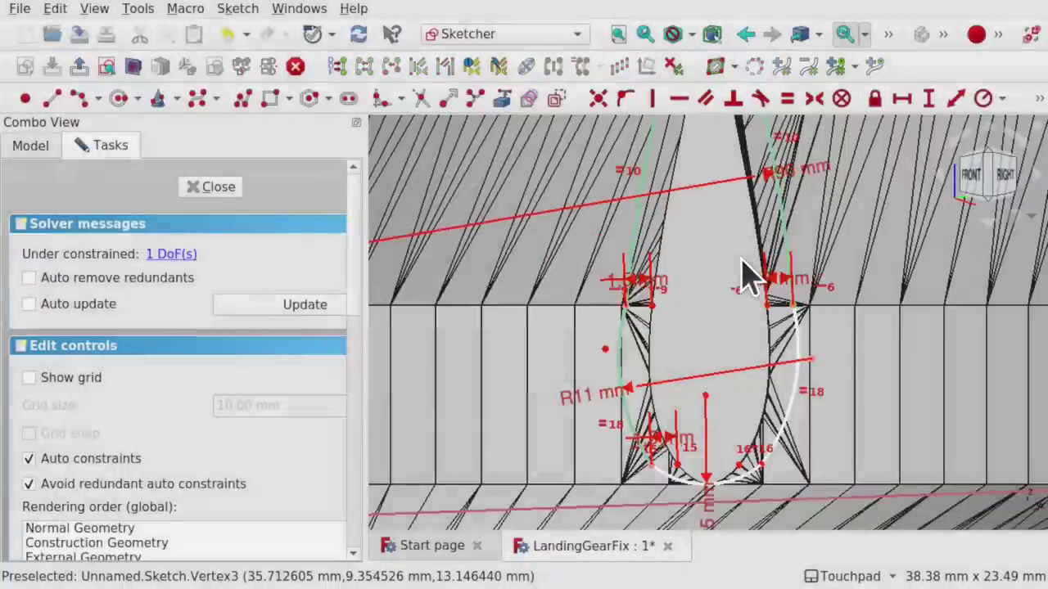
left_click(761, 464)
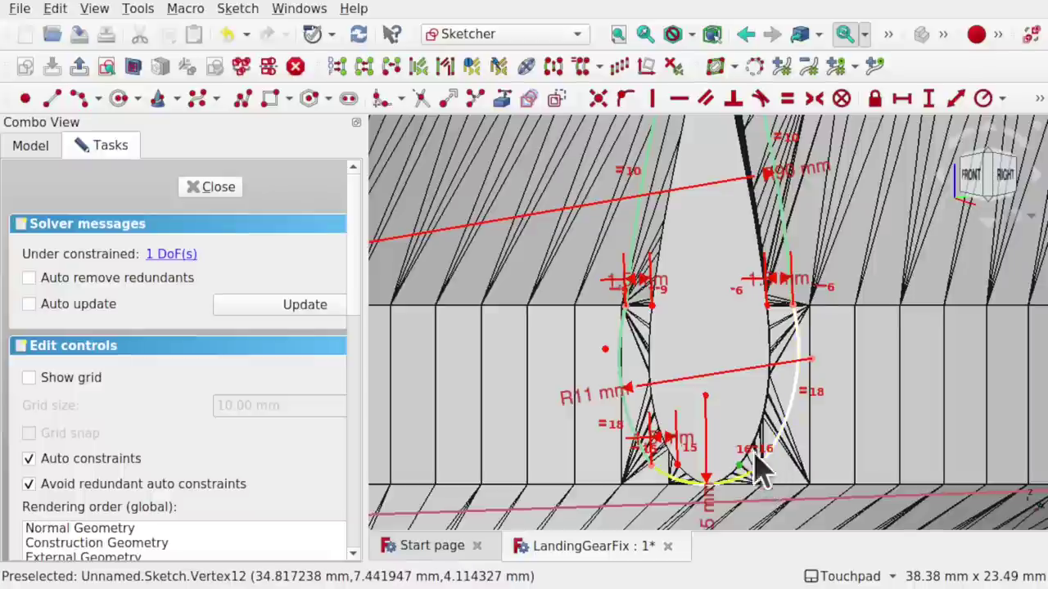
left_click(907, 100)
type("1.5")
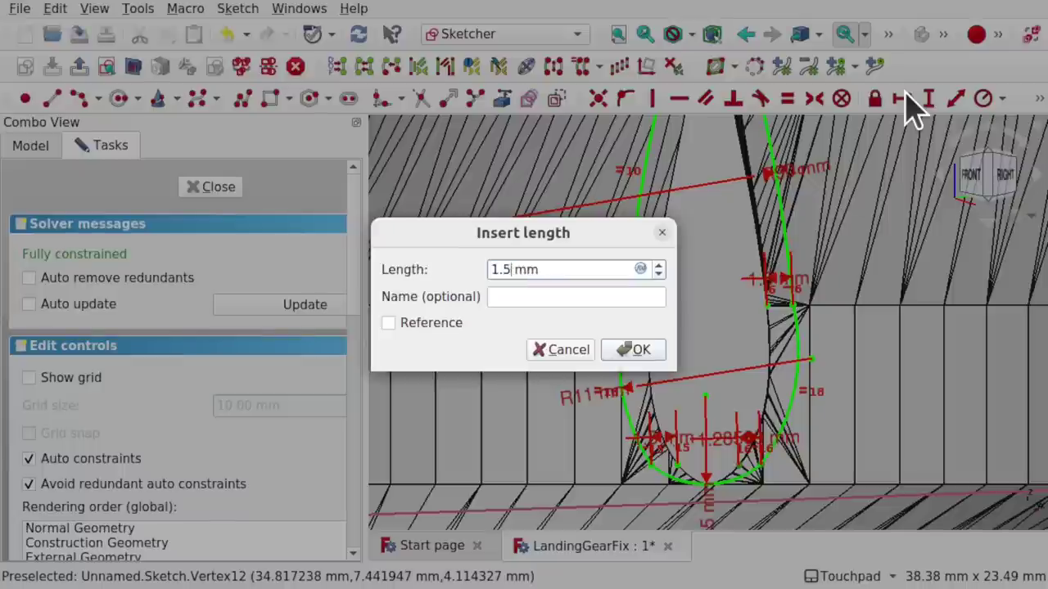
key("Return")
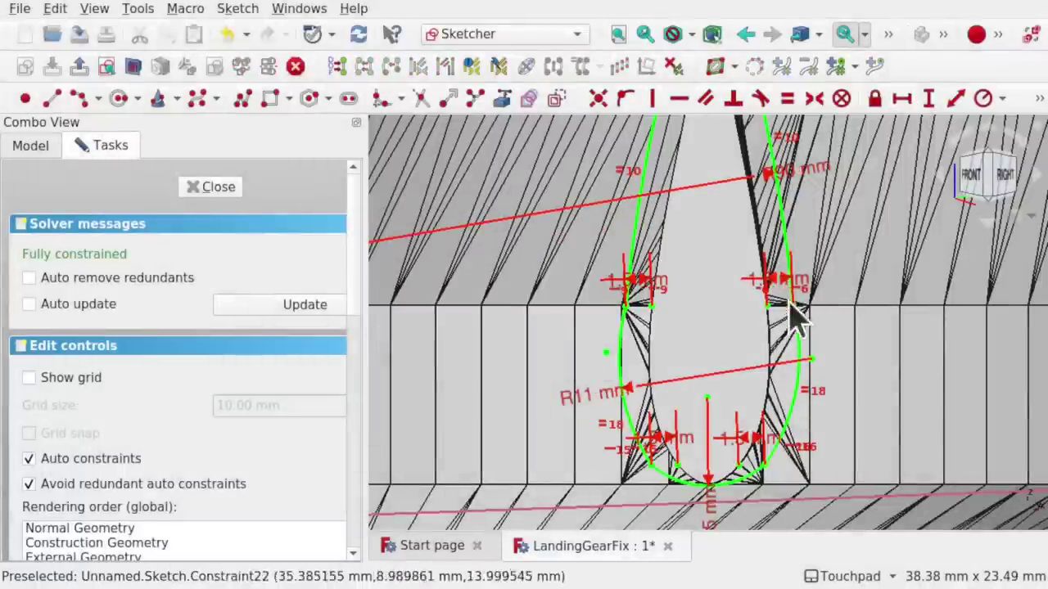
- Change the horizontal distance at the lower right arc's bottom end to 1.25 mm
scroll(792, 332, "down", 2)
scroll(781, 331, "down", 1)
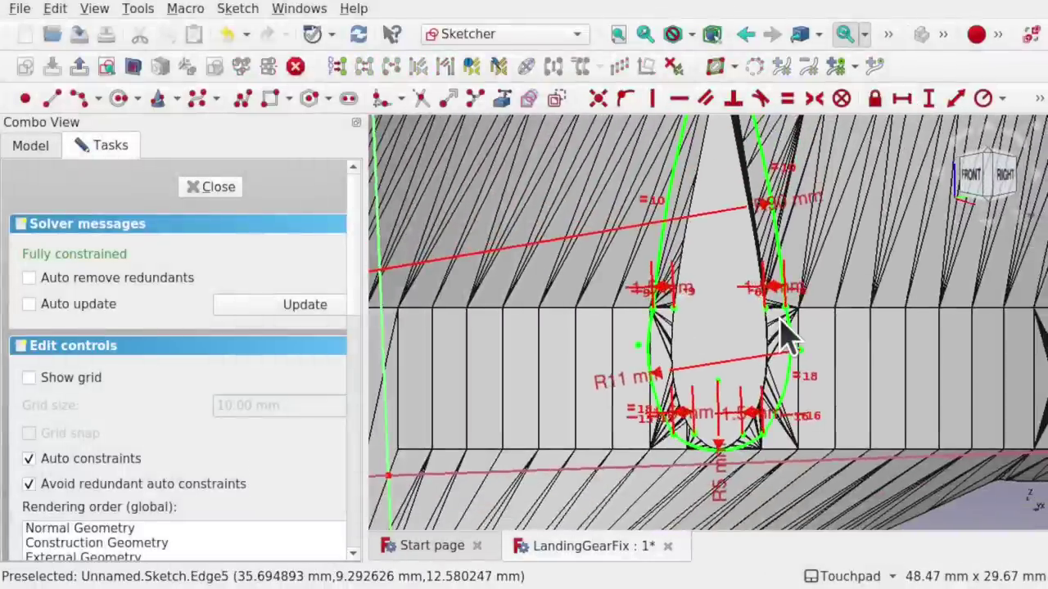
scroll(779, 328, "up", 2)
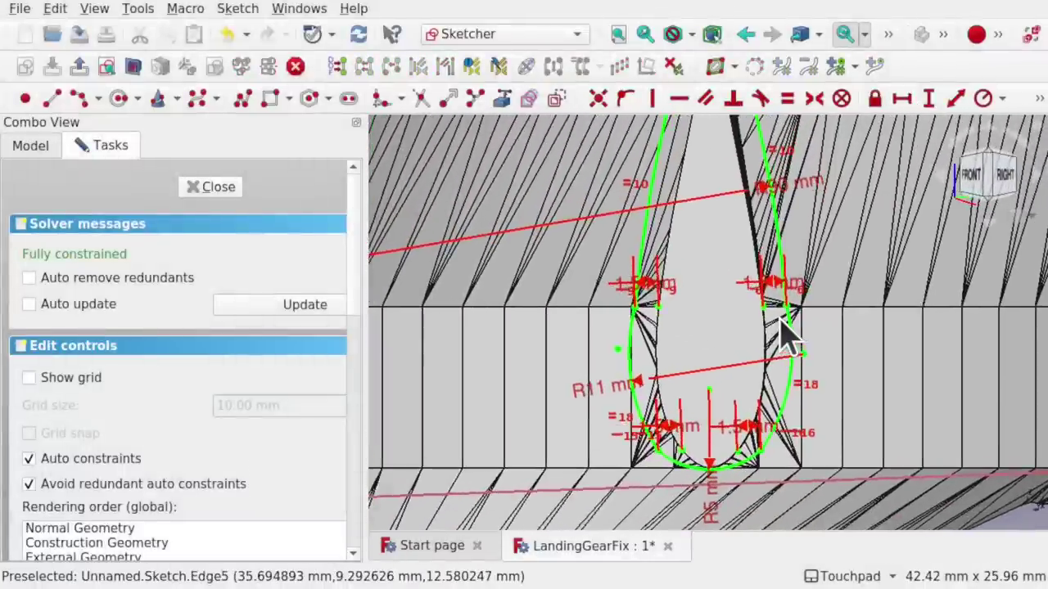
double_click(761, 425)
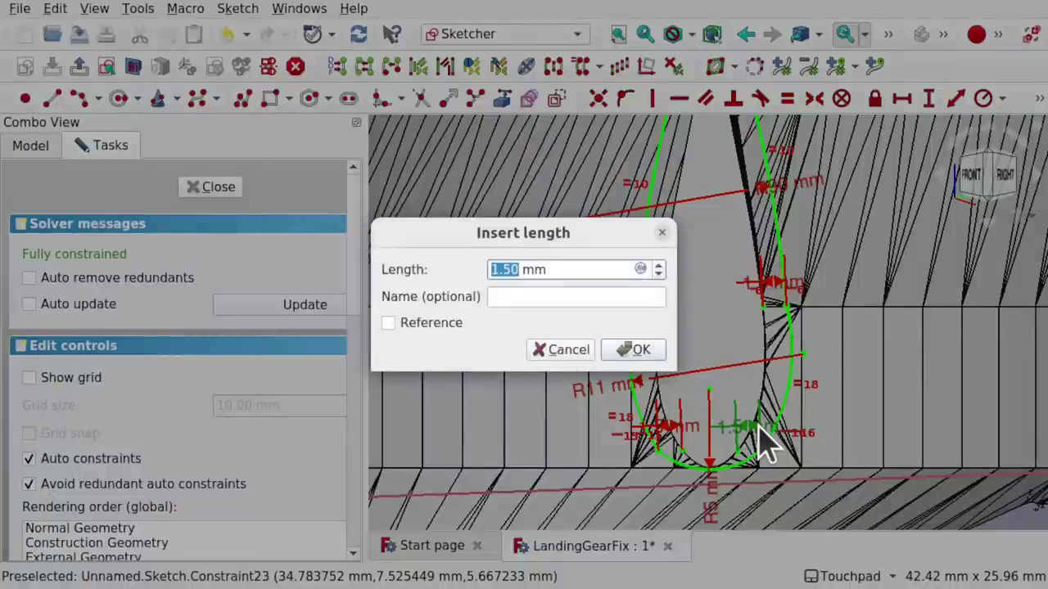
type("1.25")
key("Return")
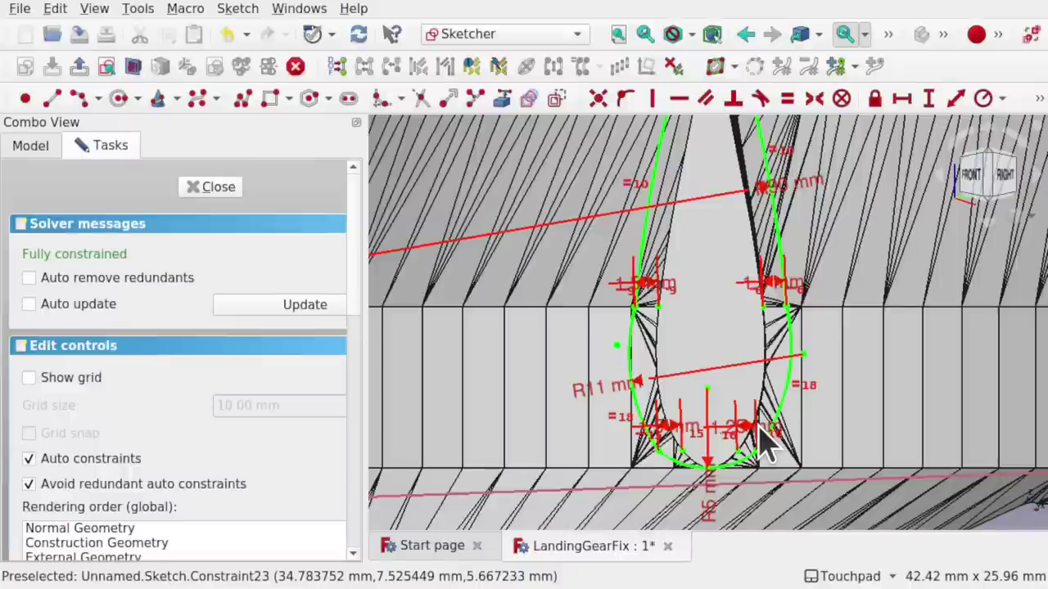
- Set the horizontal distance at the lower left arc's bottom end to 1.25 mm and finish editing the sketch
double_click(673, 430)
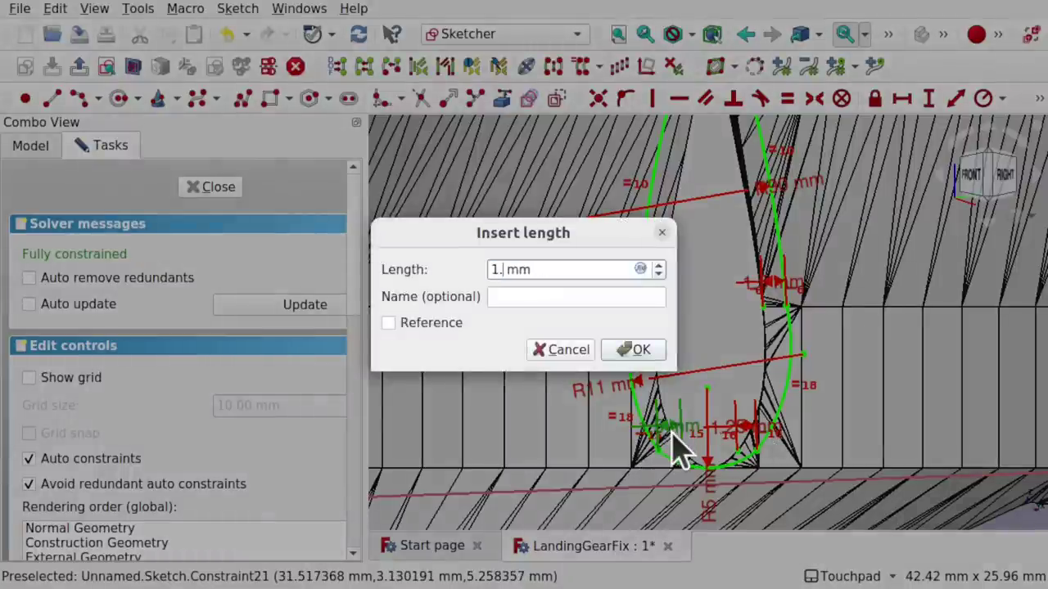
type("1.25")
key("Return")
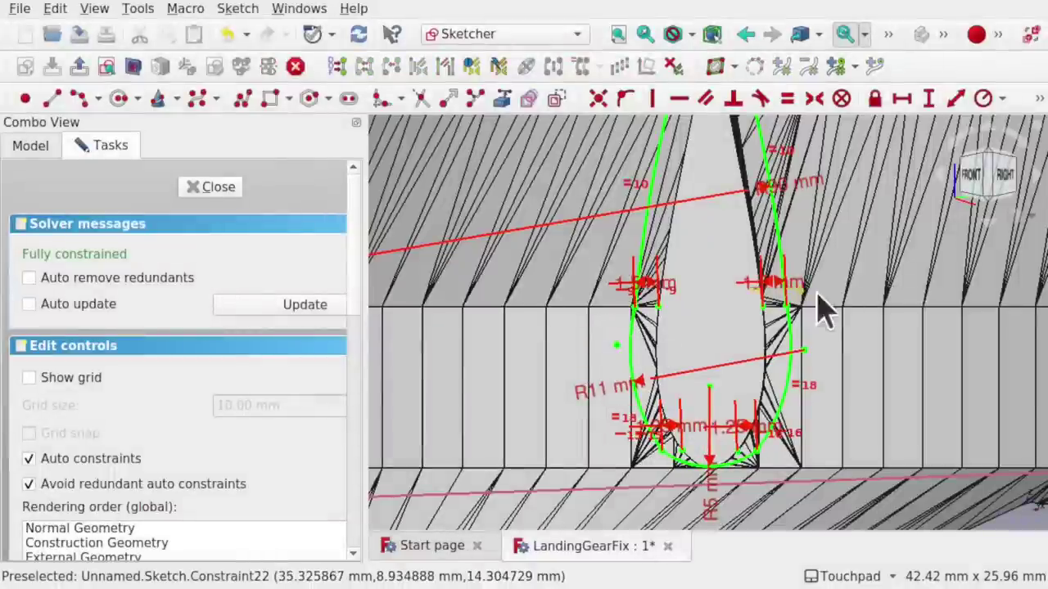
scroll(790, 339, "up", 3)
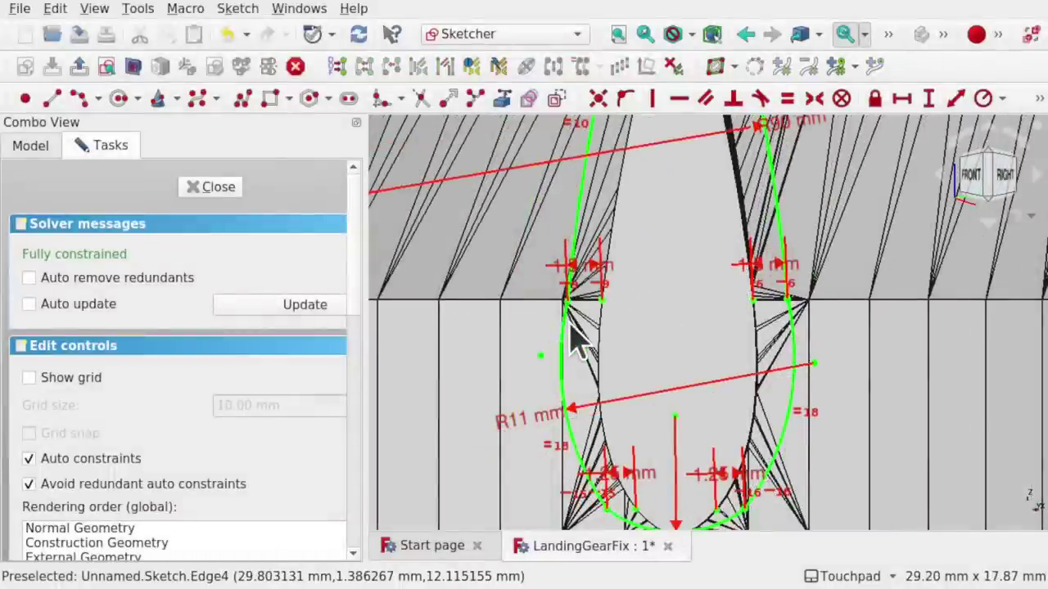
left_click(229, 188)
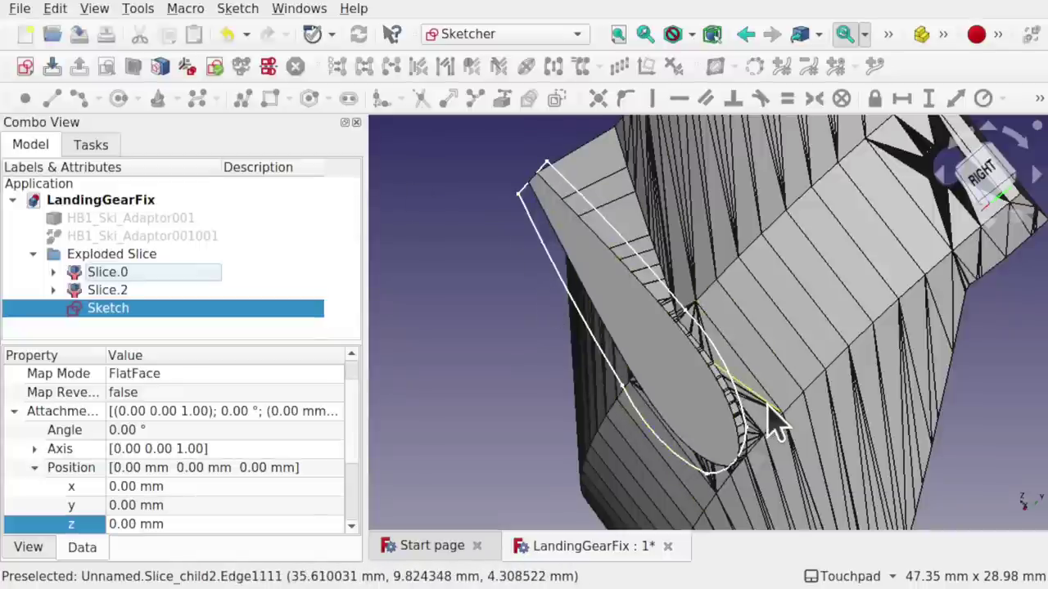
- Examine how the teardrop profile surrounds the cut face and how the two separated slices face each other
left_click_drag(758, 400, 802, 324, "shift")
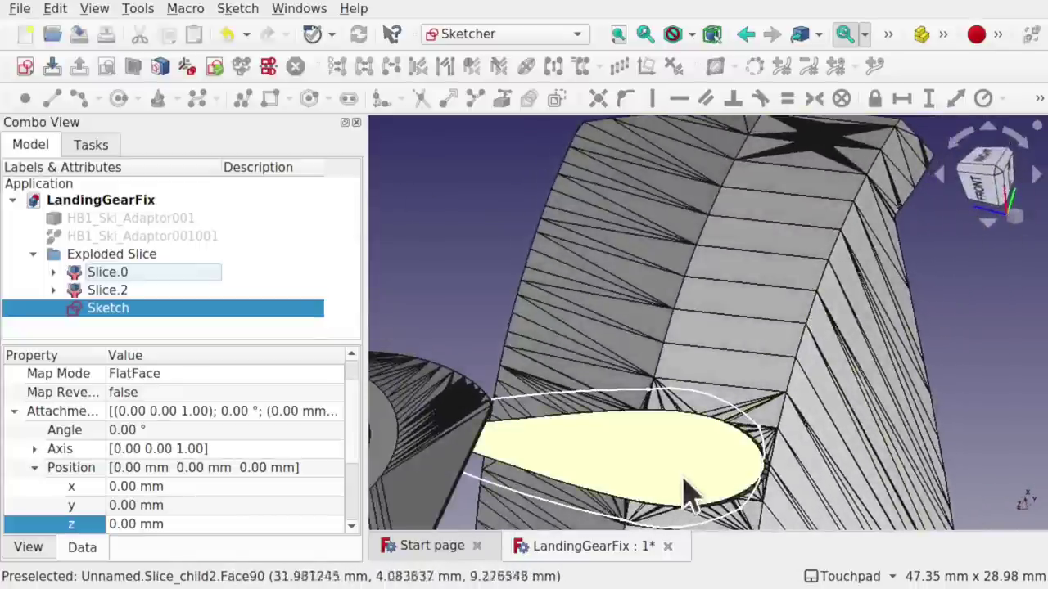
middle_click_drag(687, 491, 708, 409)
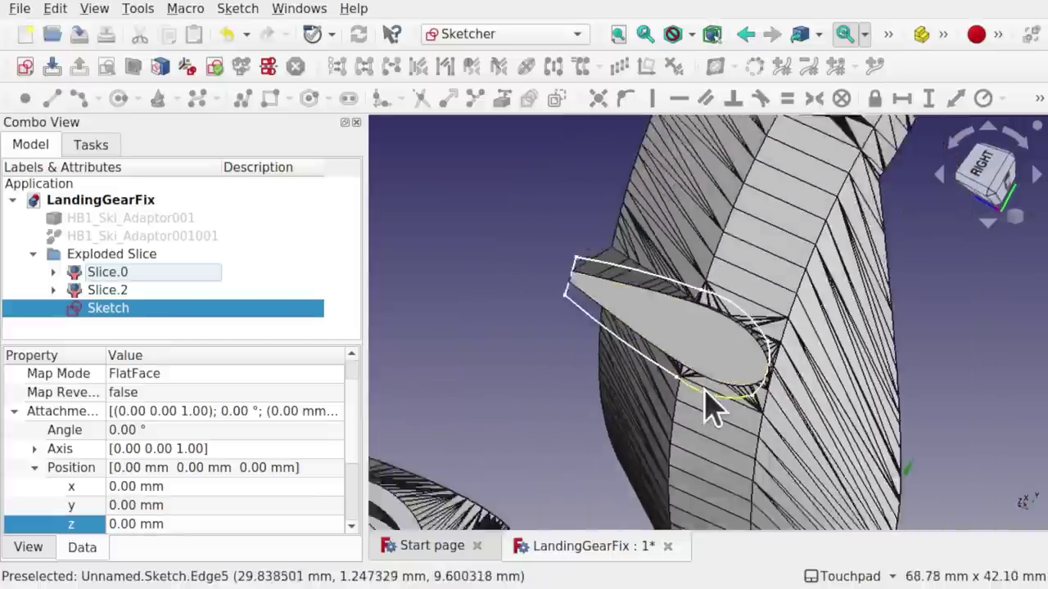
scroll(708, 404, "down", 5)
mouse_move(627, 449)
middle_mouse_down()
mouse_move(655, 445)
mouse_move(668, 411)
mouse_move(729, 380)
middle_mouse_up()
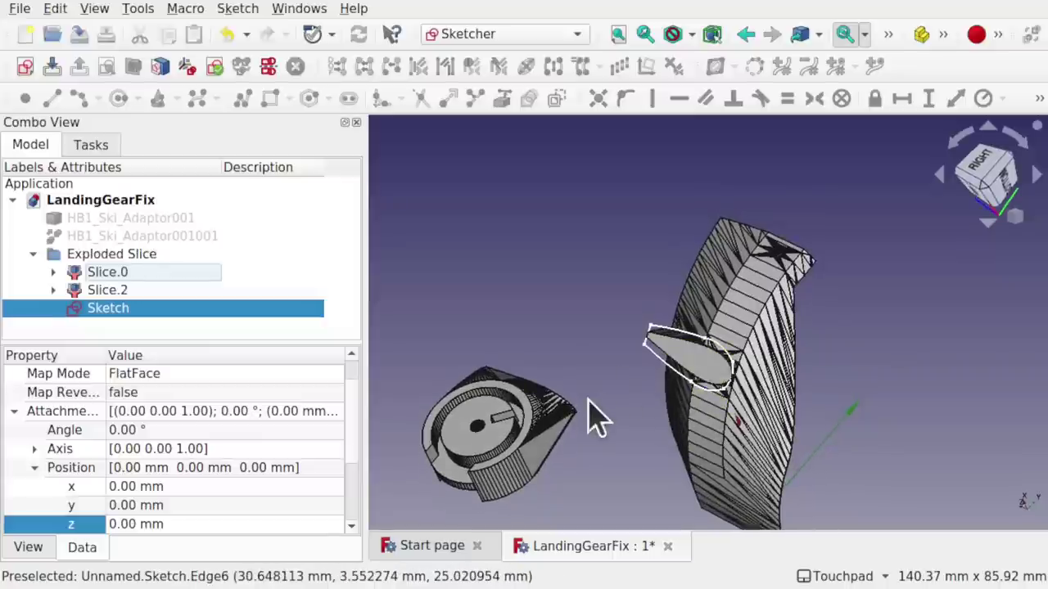
middle_click_drag(589, 425, 597, 349)
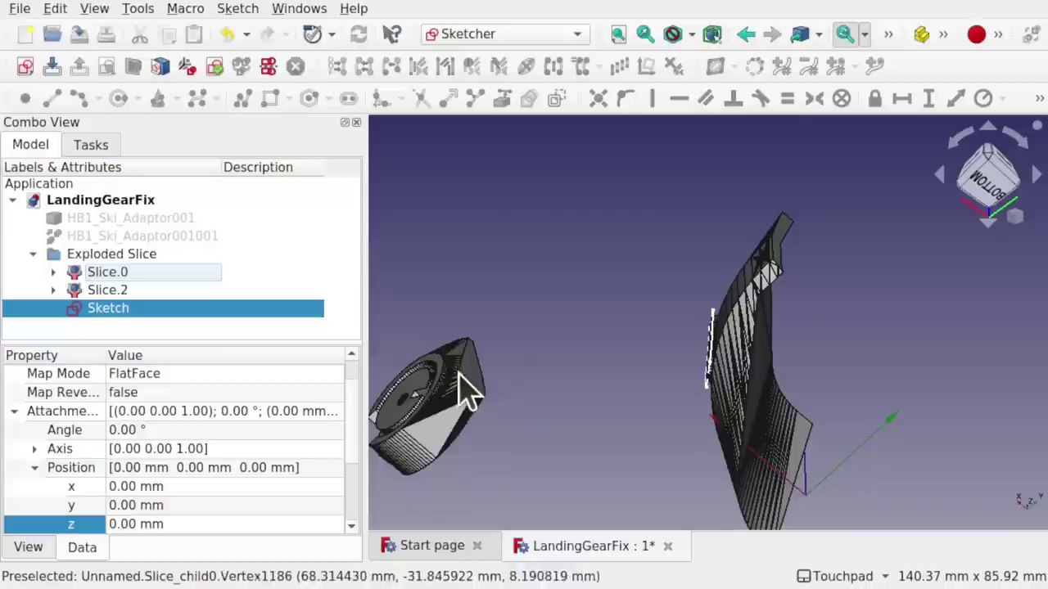
mouse_move(627, 402)
middle_mouse_down()
mouse_move(750, 357)
mouse_move(653, 379)
mouse_move(756, 360)
middle_mouse_up()
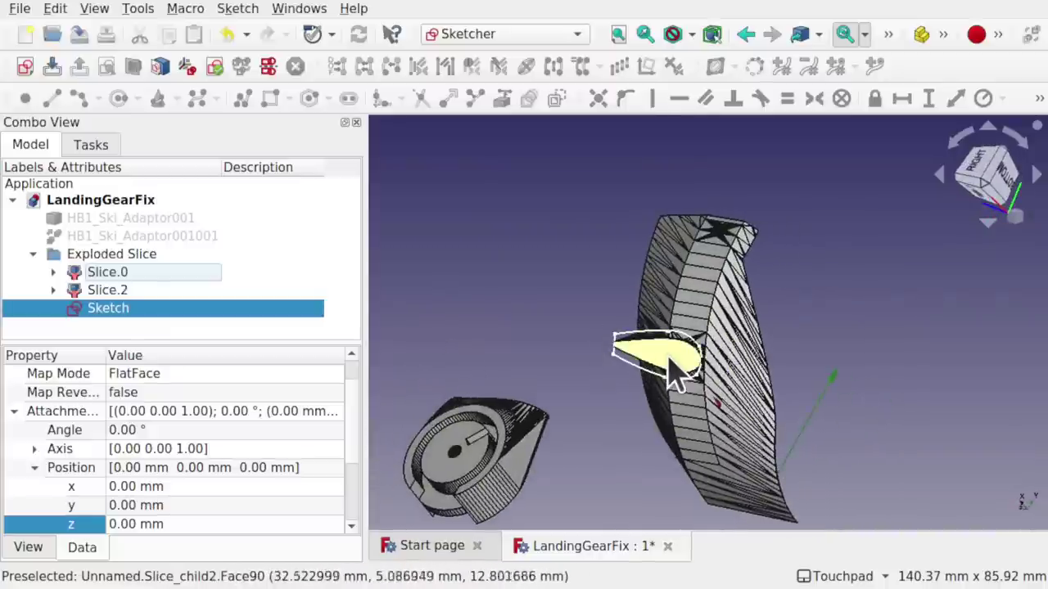
mouse_move(613, 374)
middle_mouse_down()
mouse_move(477, 463)
mouse_move(639, 362)
middle_mouse_up()
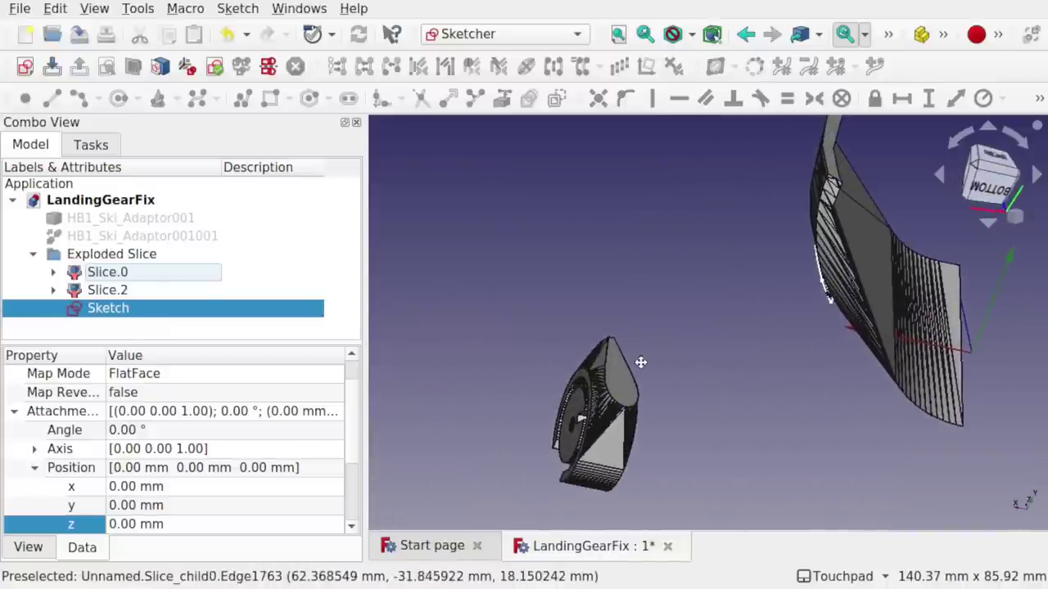
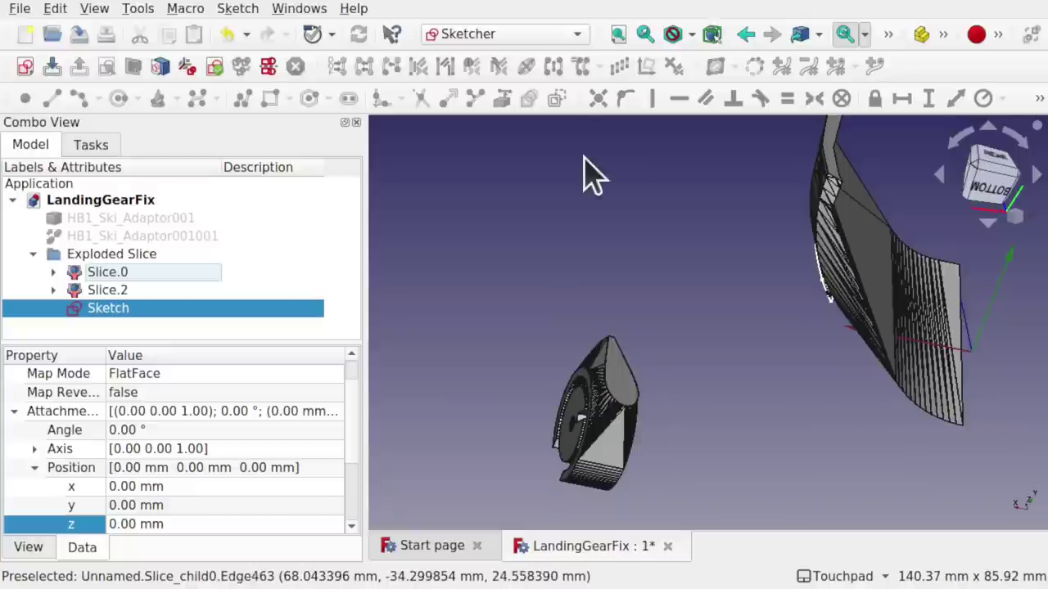
- Switch to the Draft workbench and create a facebinder from the teardrop-shaped cut face of Slice.0
left_click(513, 36)
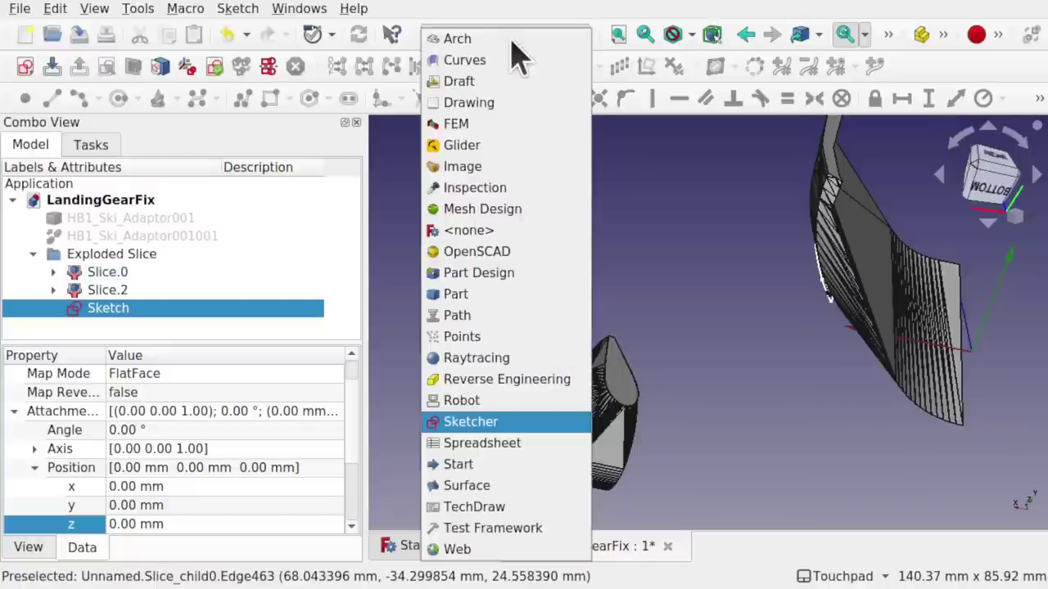
left_click(510, 83)
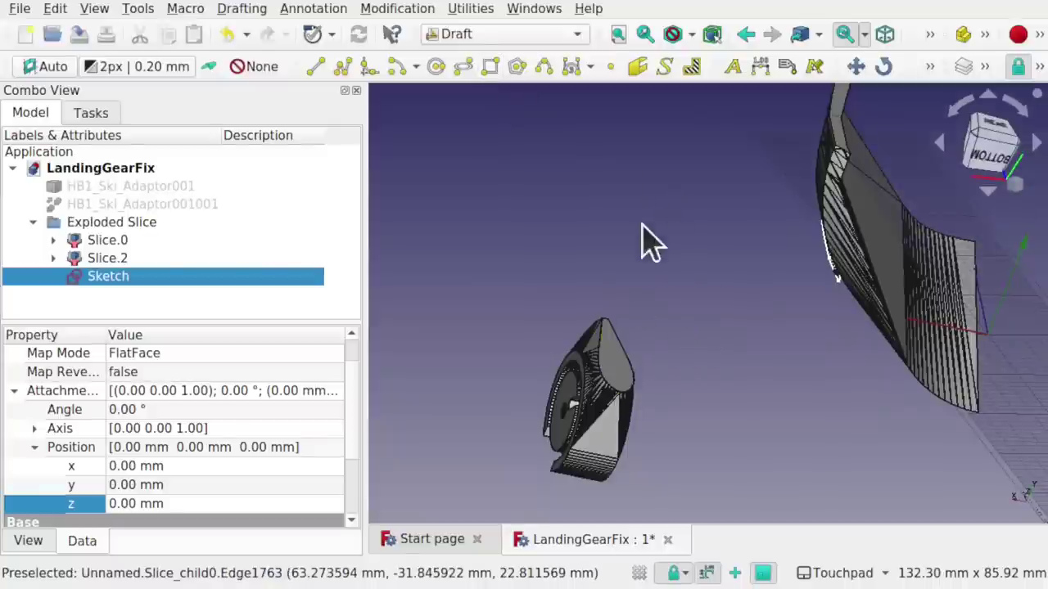
left_click(612, 361)
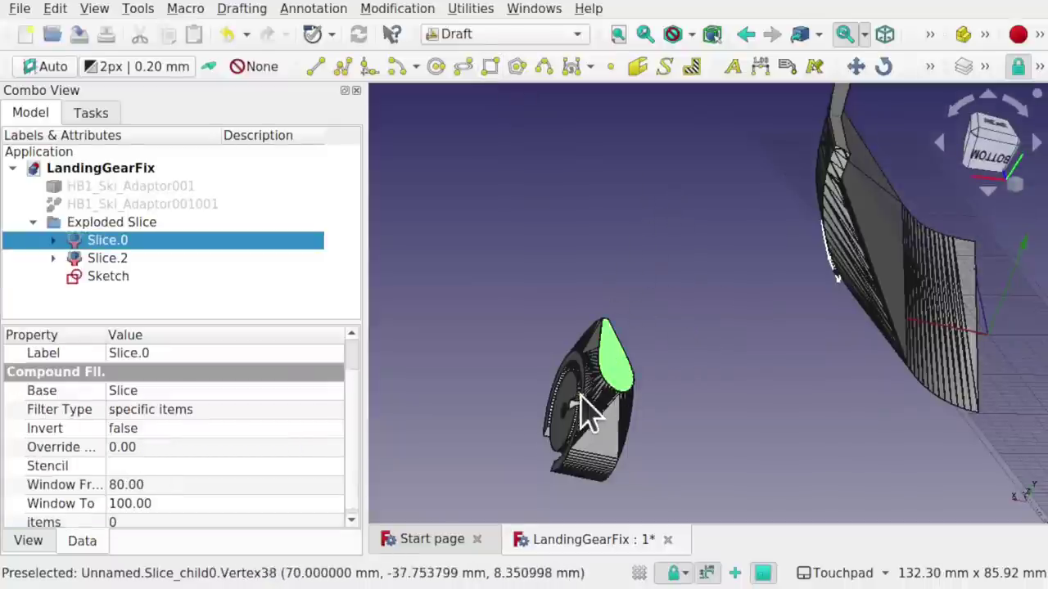
left_click(254, 12)
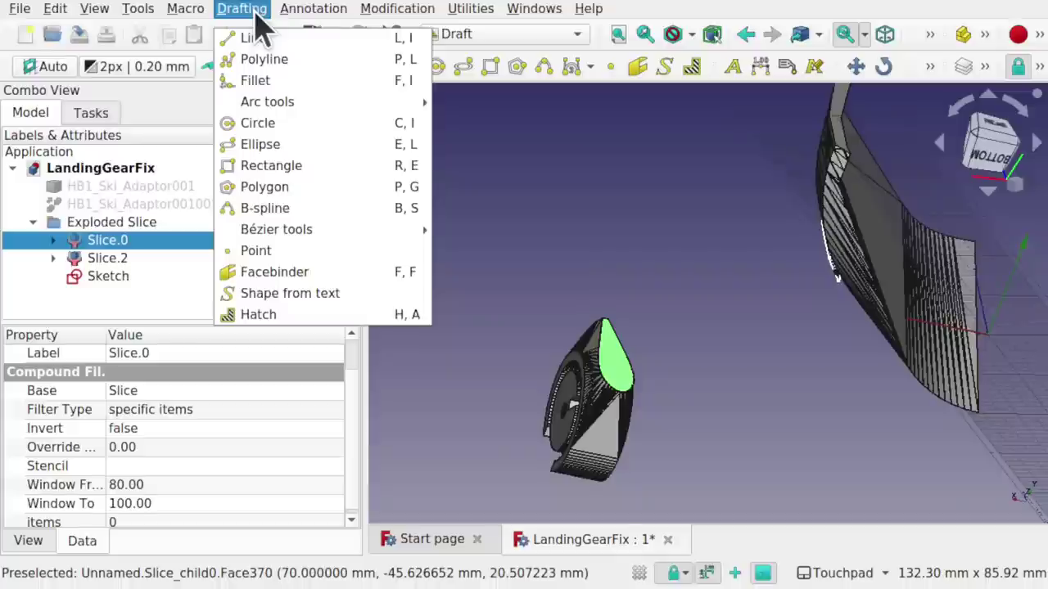
left_click(313, 277)
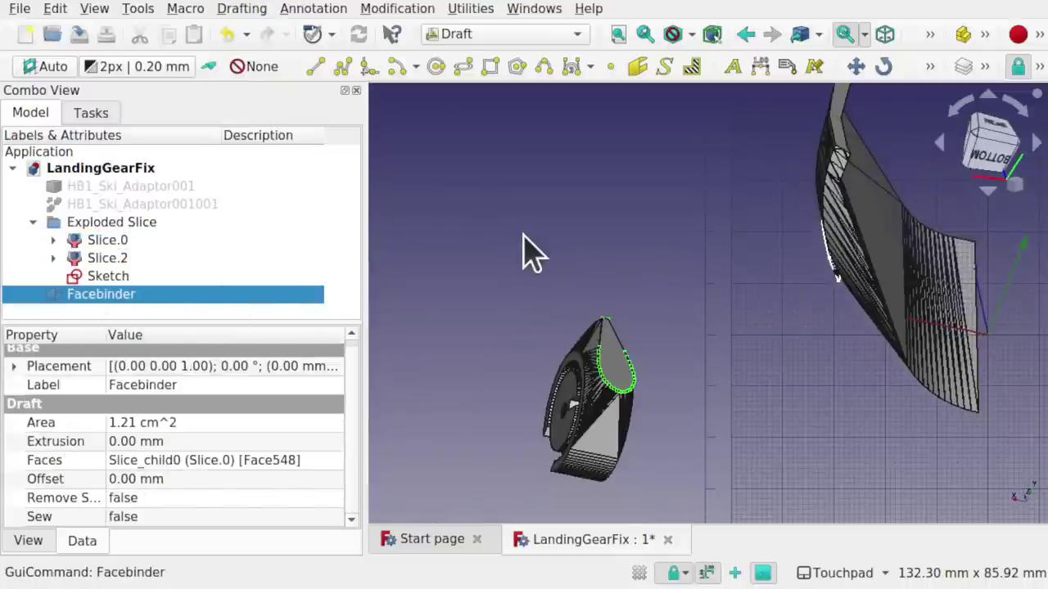
left_click(532, 254)
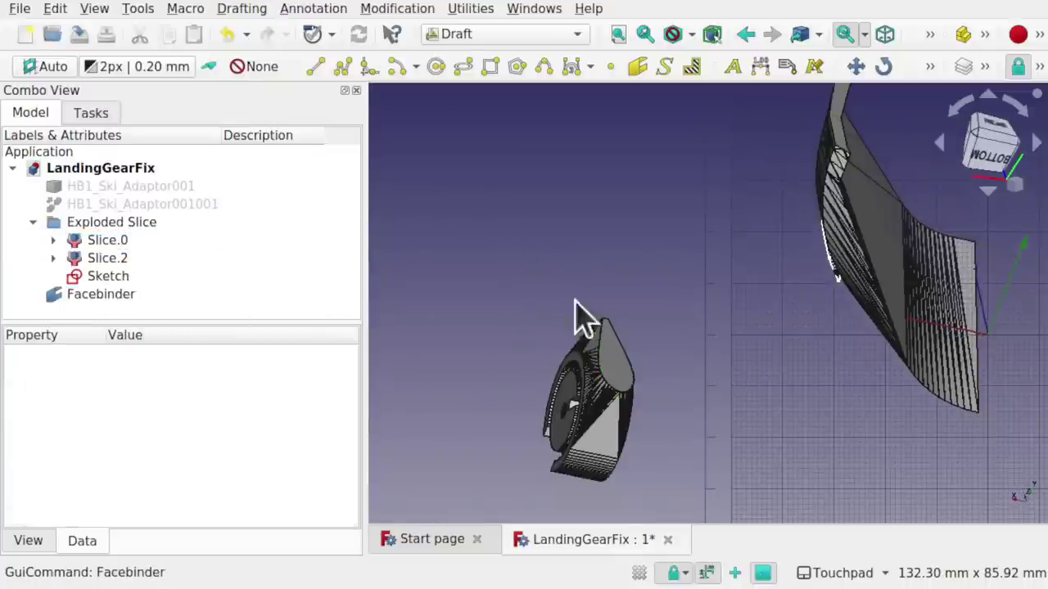
- Hide Slice.0 to inspect the separate facebinder face, and show the slice again
left_click(604, 459)
key("space")
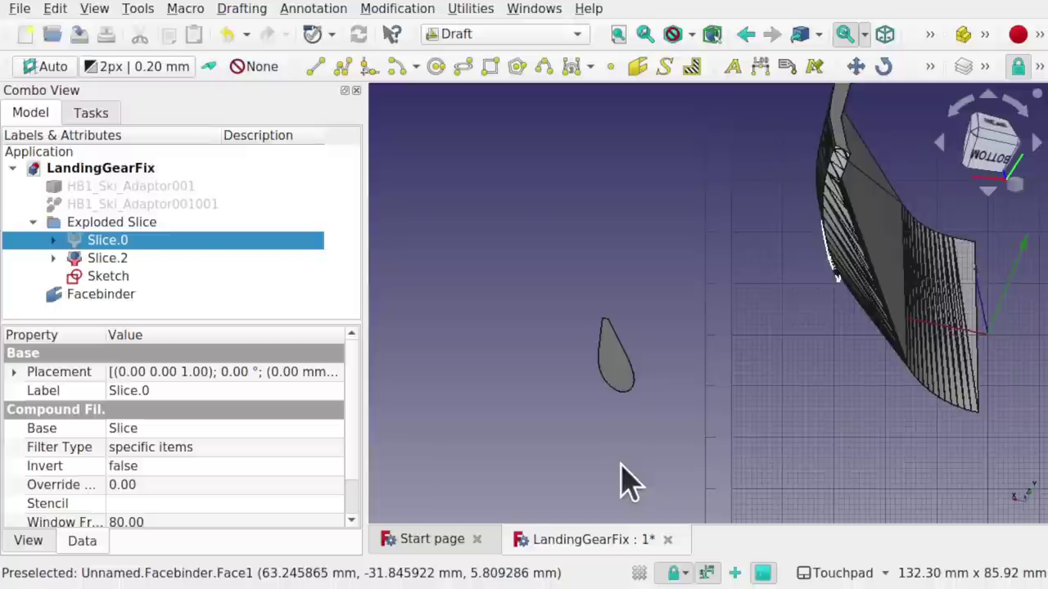
key("space")
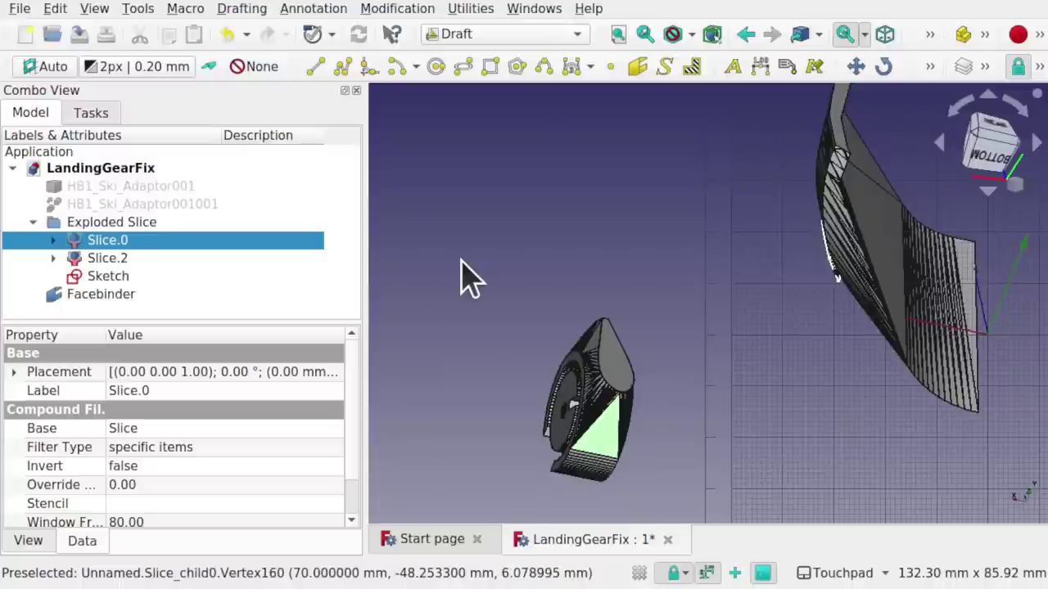
- Rename Slice.0 as WheelSlice
right_click(115, 246)
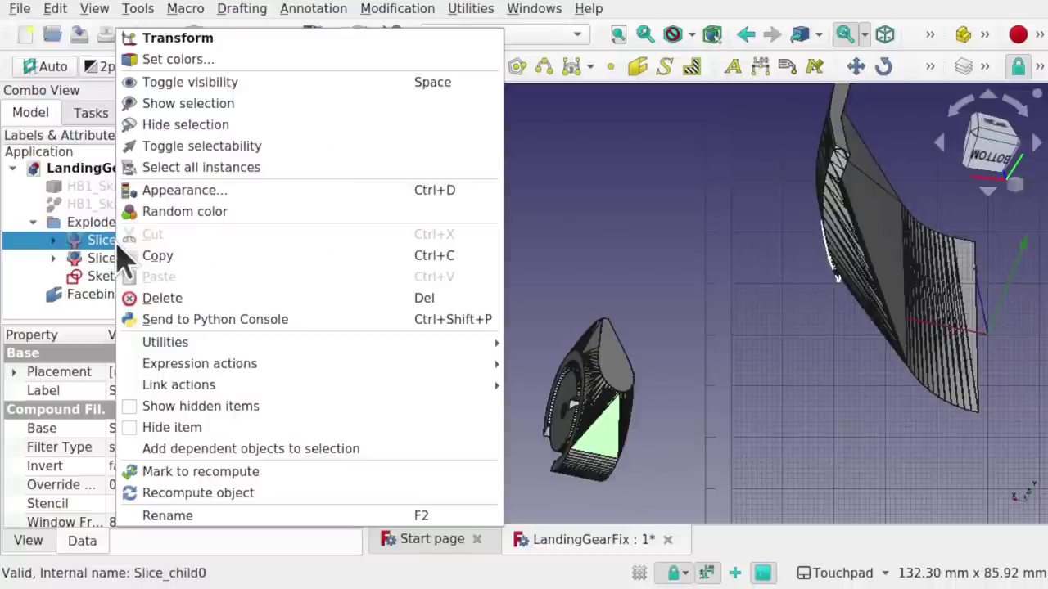
left_click(199, 516)
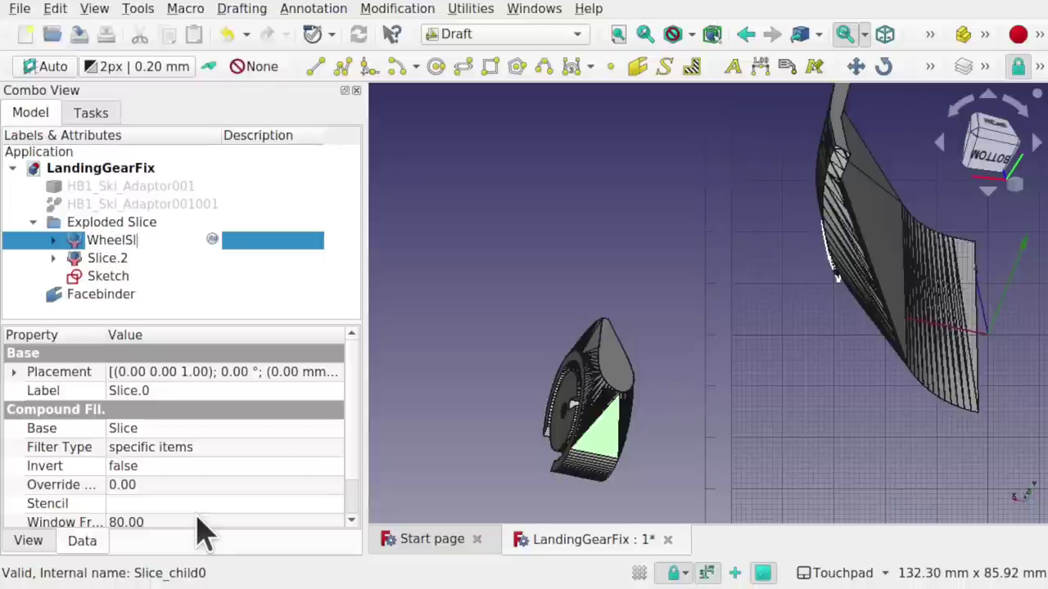
key("Return")
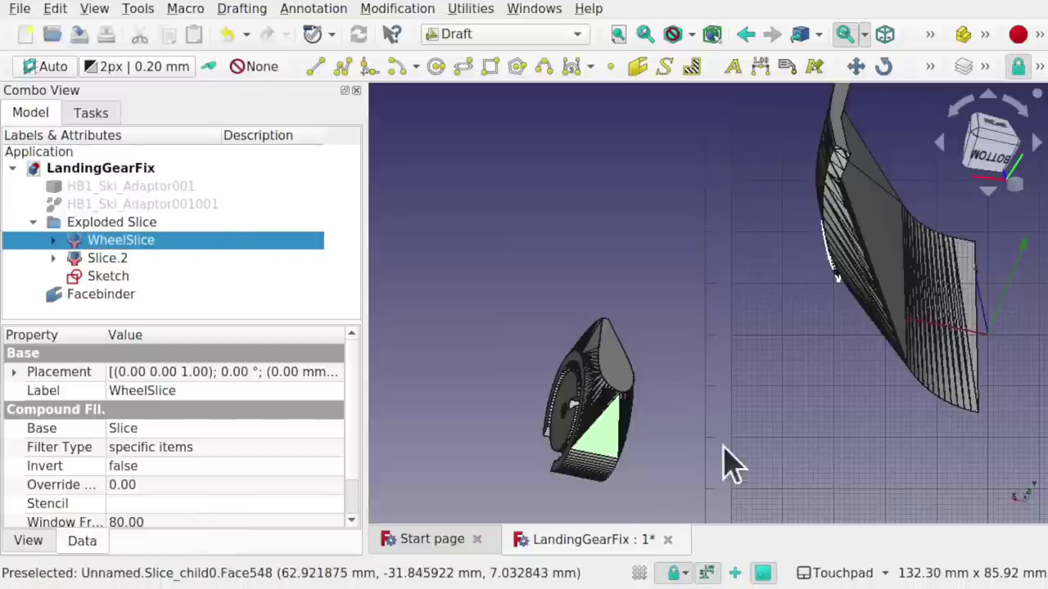
- Rename Slice.2 as TopSlice
left_click(599, 458)
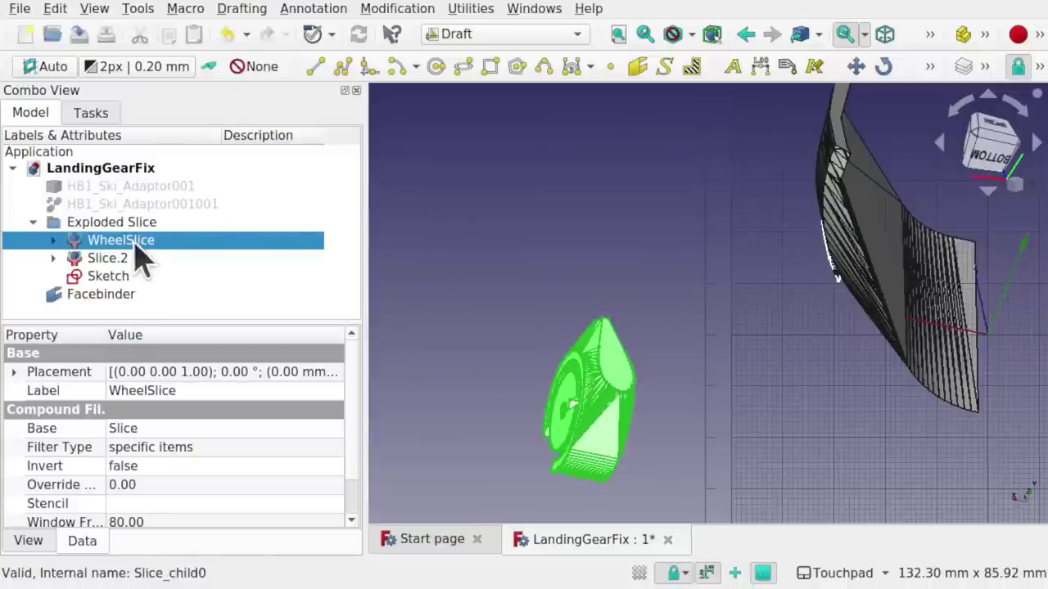
left_click(107, 261)
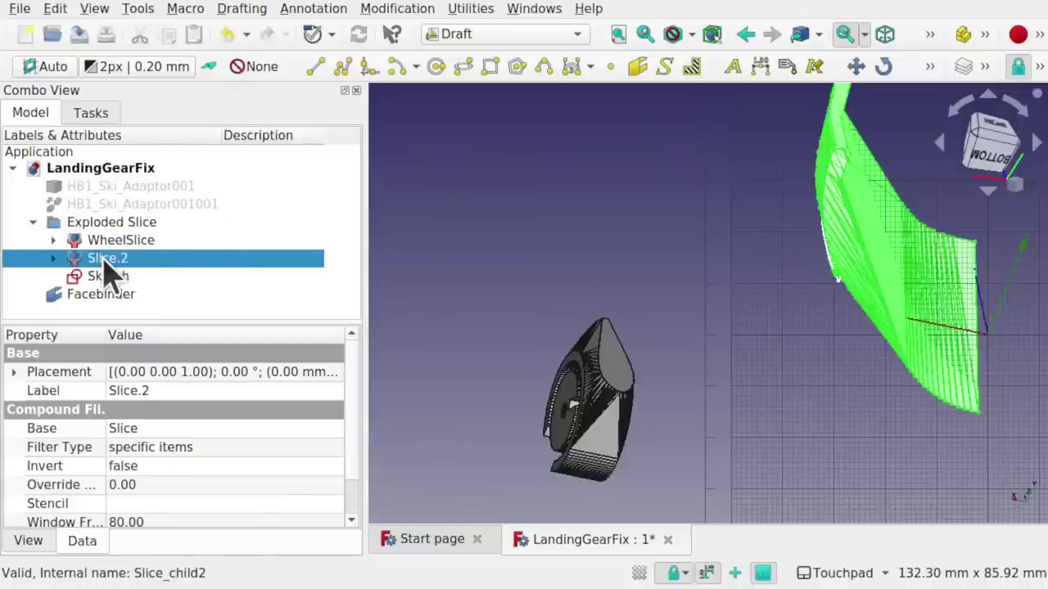
right_click(104, 260)
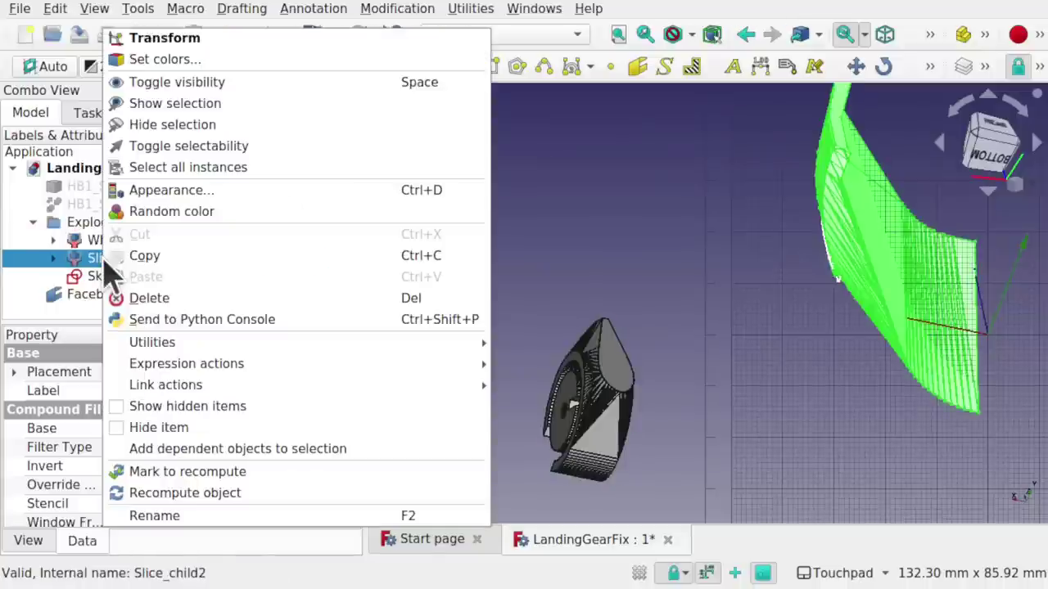
left_click(186, 516)
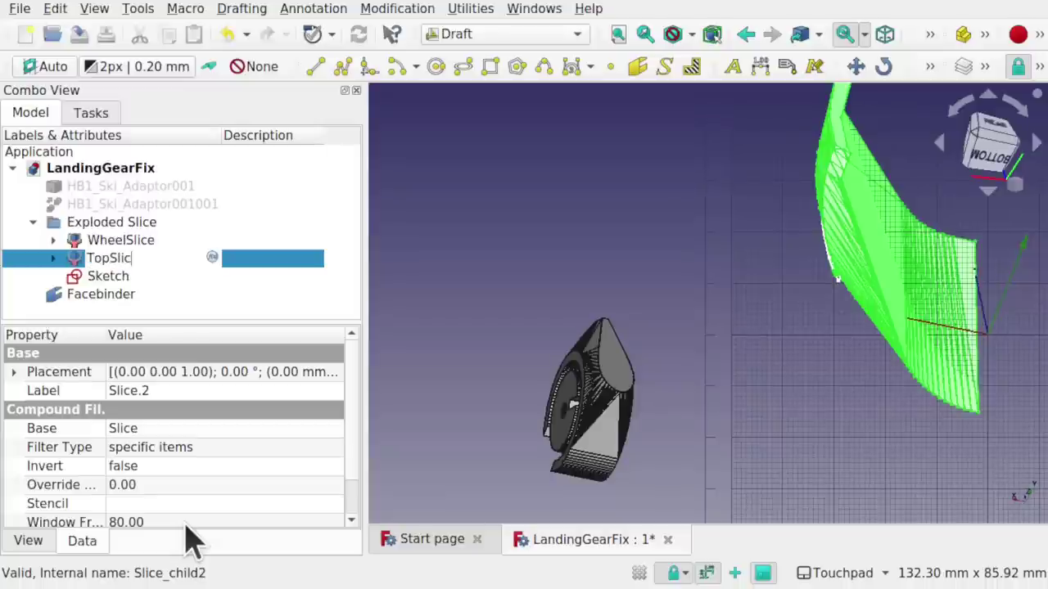
key("Return")
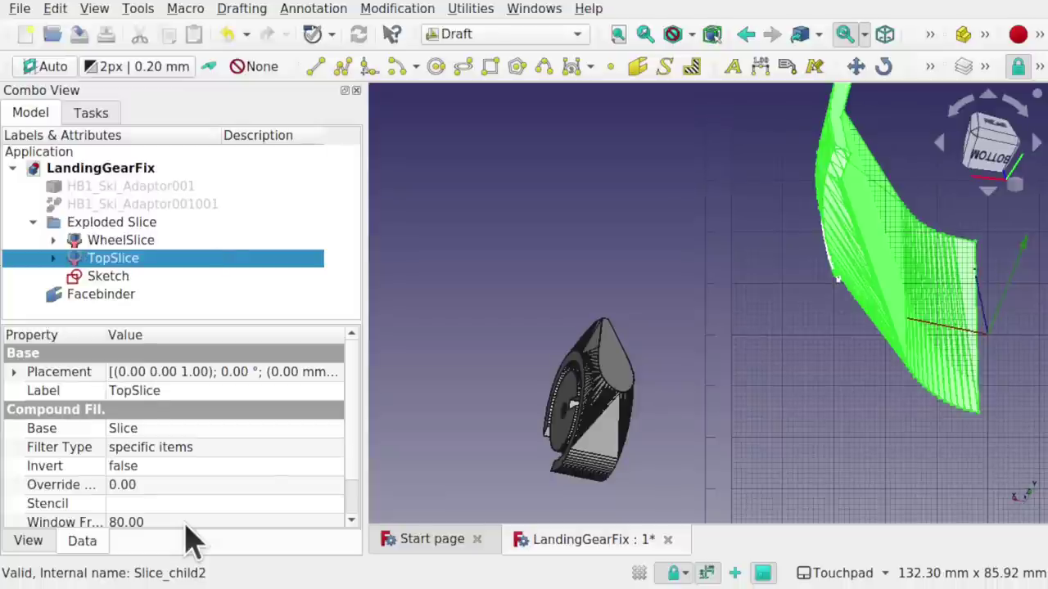
- Turn off the Draft grid in the 3D view
scroll(799, 398, "down", 4)
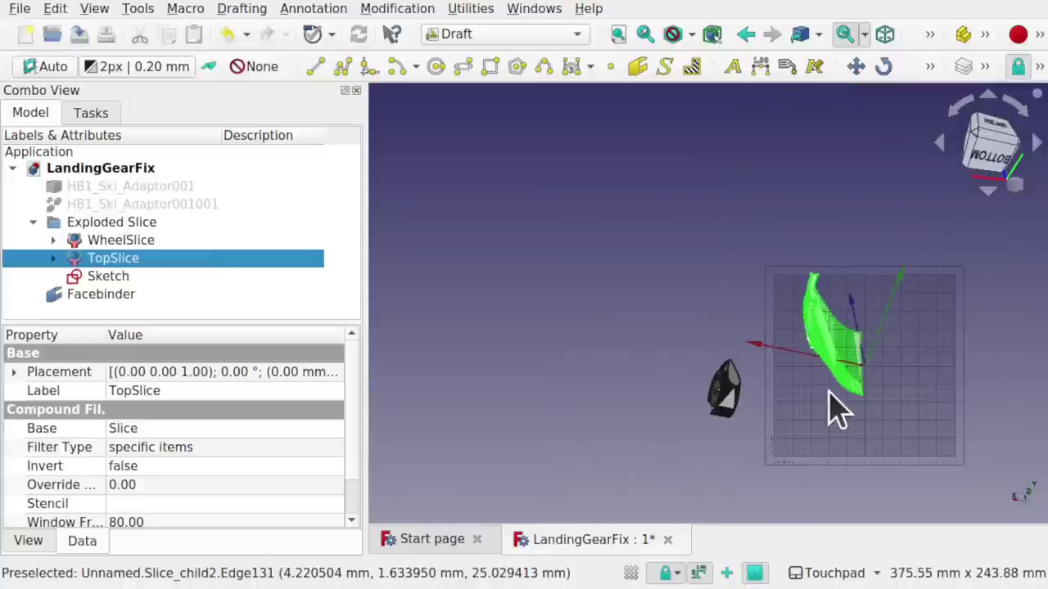
left_click(633, 573)
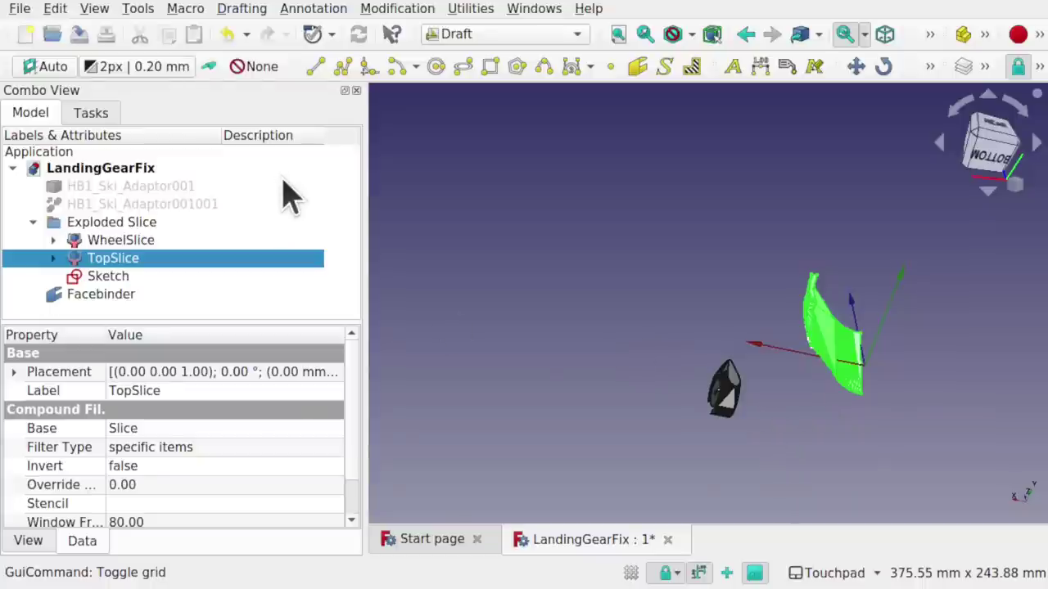
- Review which objects belong to the Exploded Slice group, including both slices and the sketch, and check the facebinder outside it
left_click(144, 225)
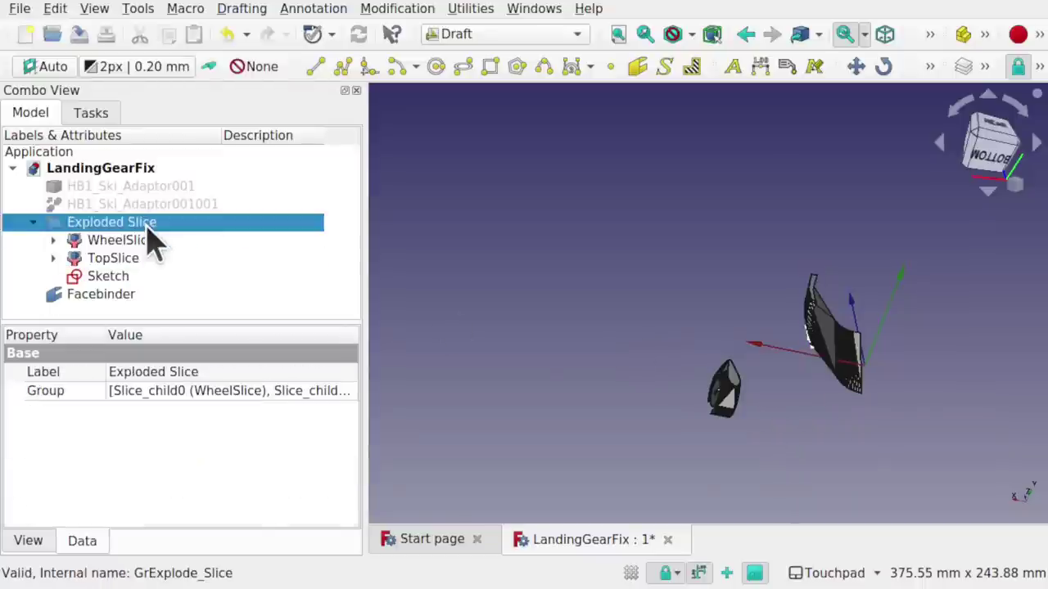
left_click(131, 241)
left_click(130, 258)
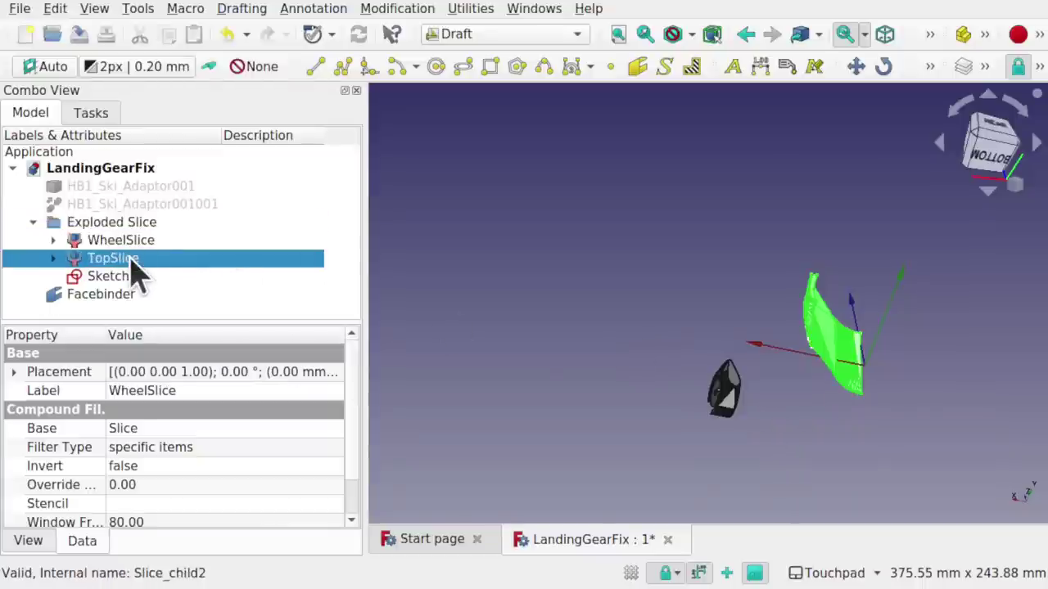
left_click(118, 278)
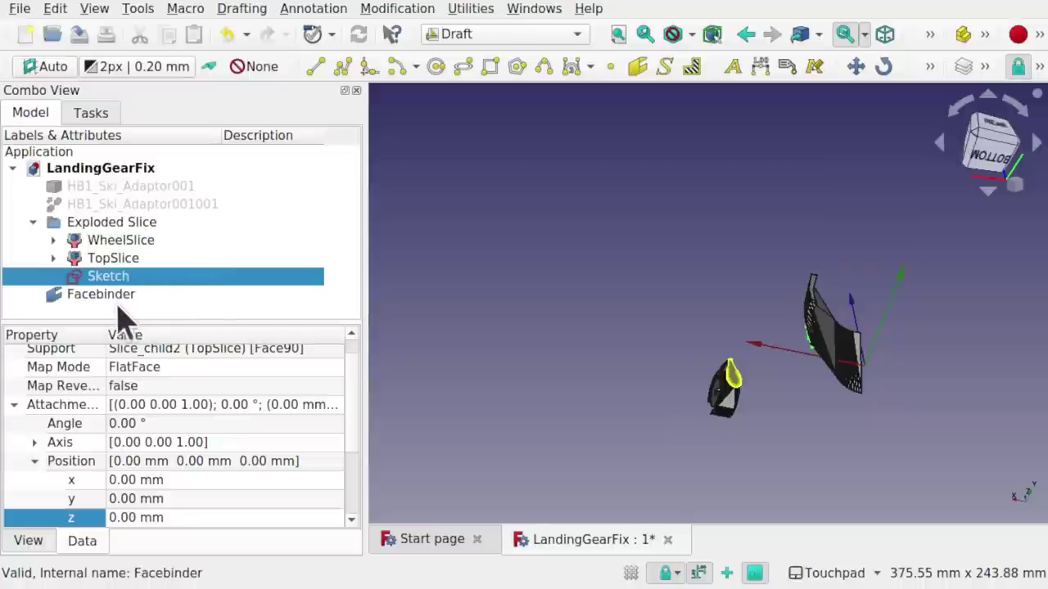
left_click(120, 296)
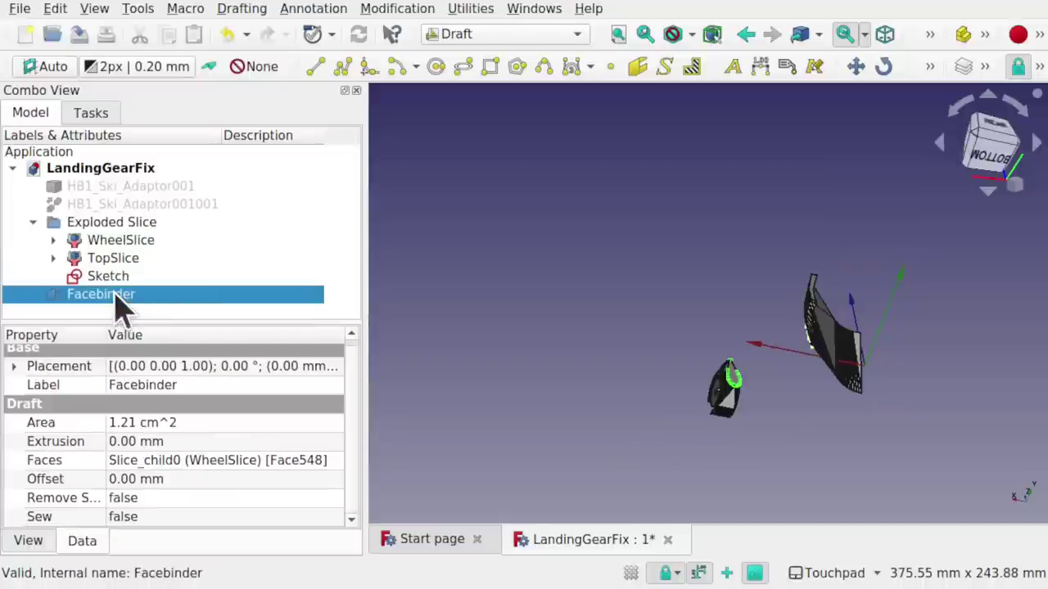
left_click(33, 221)
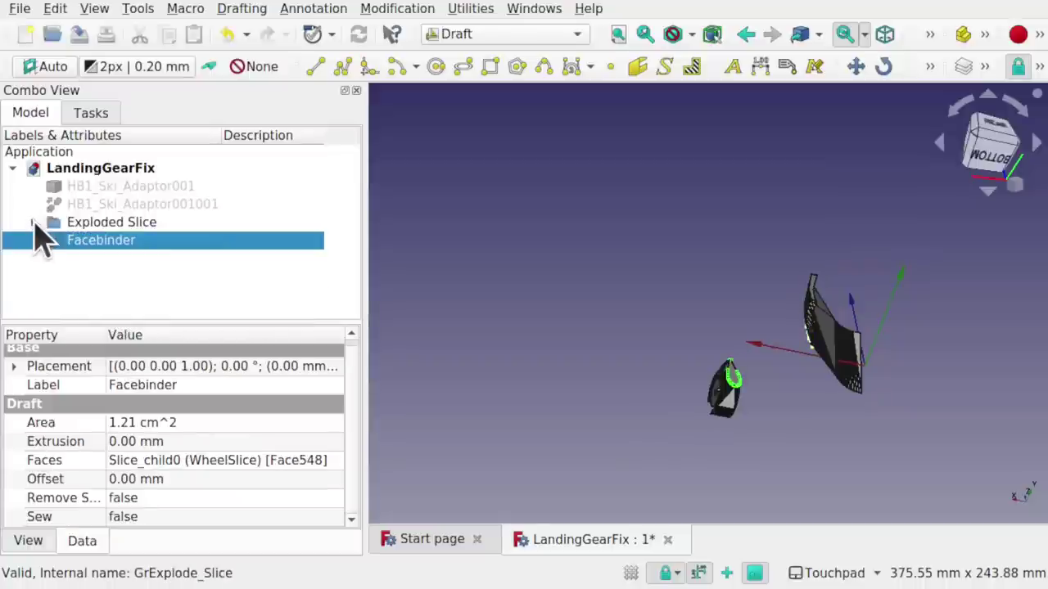
left_click(33, 222)
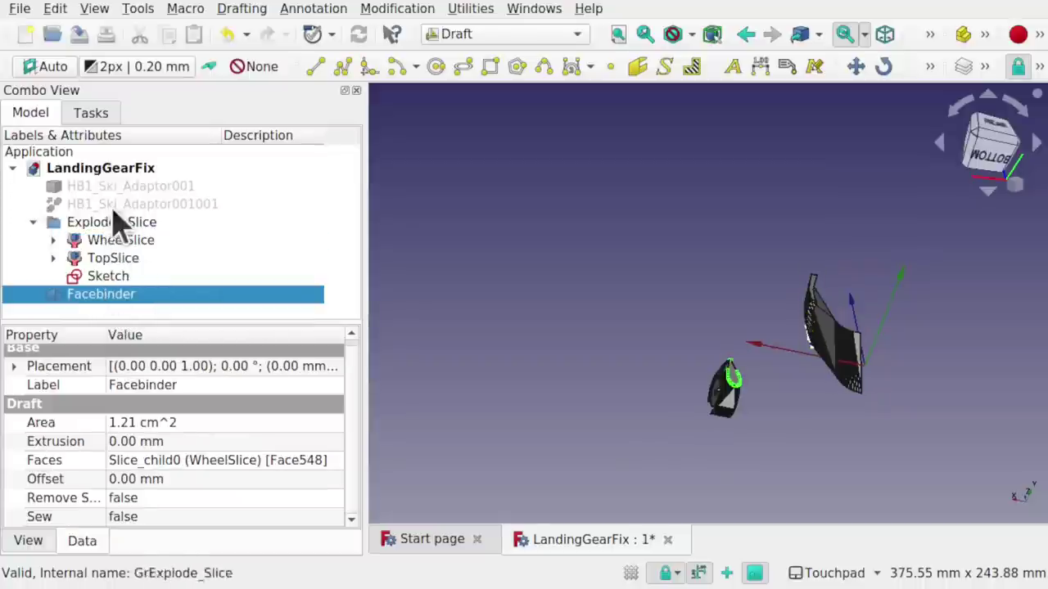
left_click(660, 391)
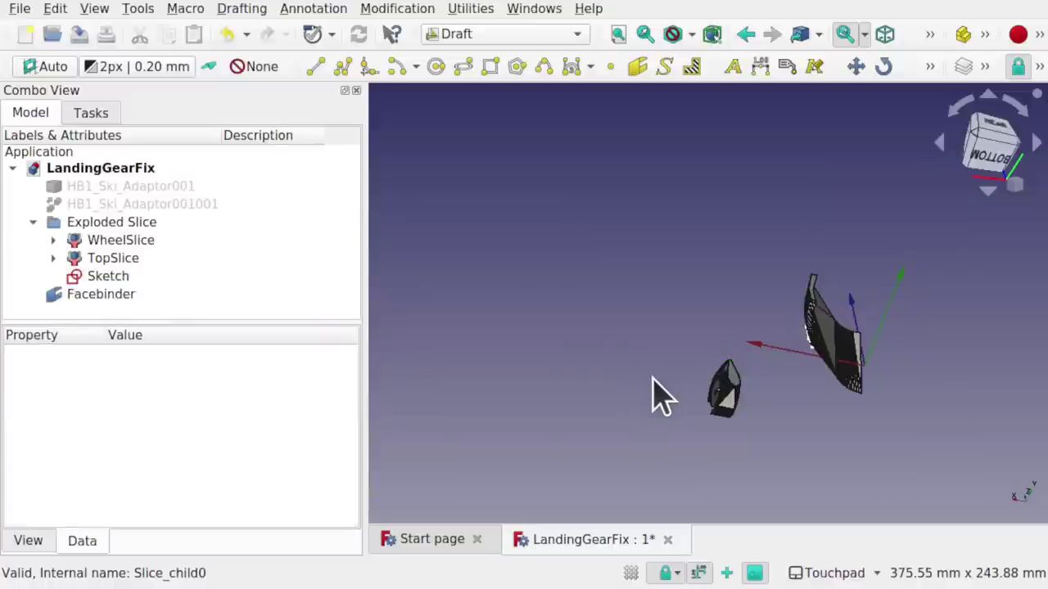
- Switch to the Part workbench and examine the gap between the wheel slice's facebinder and the top slice
left_click(495, 37)
left_click(501, 294)
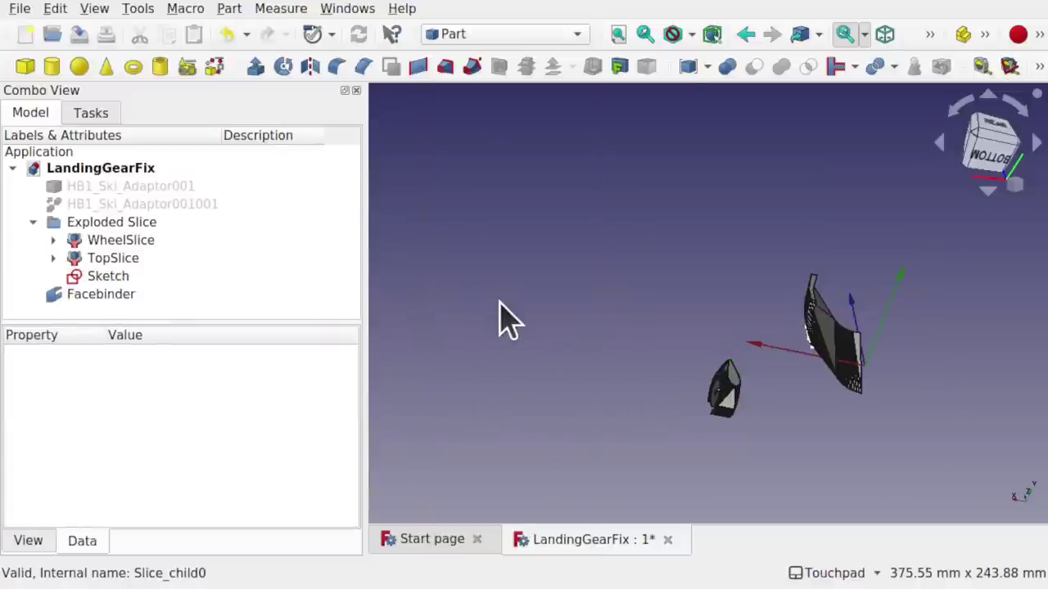
scroll(743, 395, "up", 4)
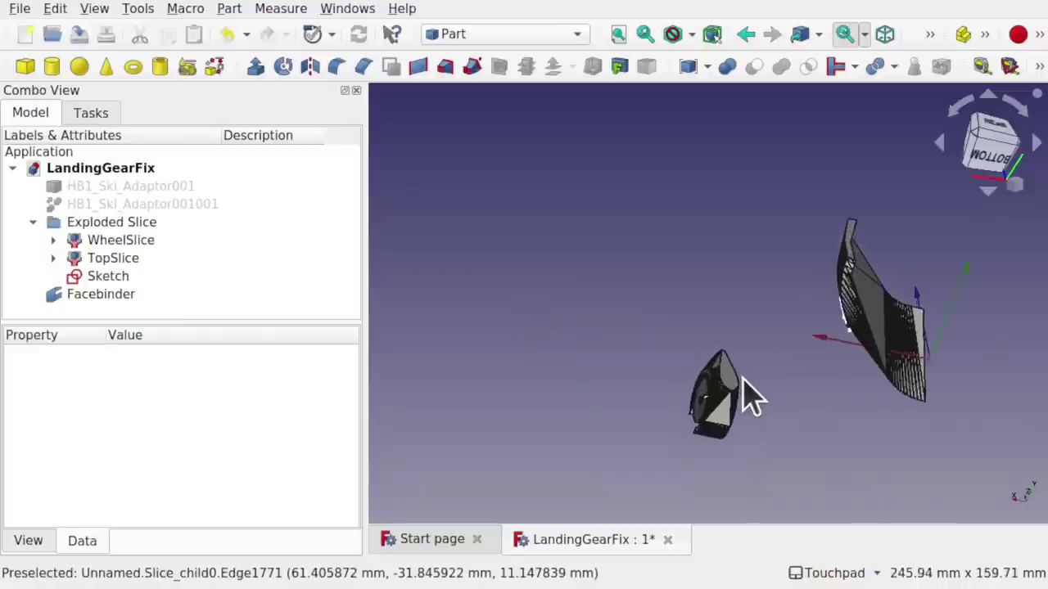
left_click_drag(822, 342, 839, 320, "shift")
middle_click_drag(838, 321, 666, 316)
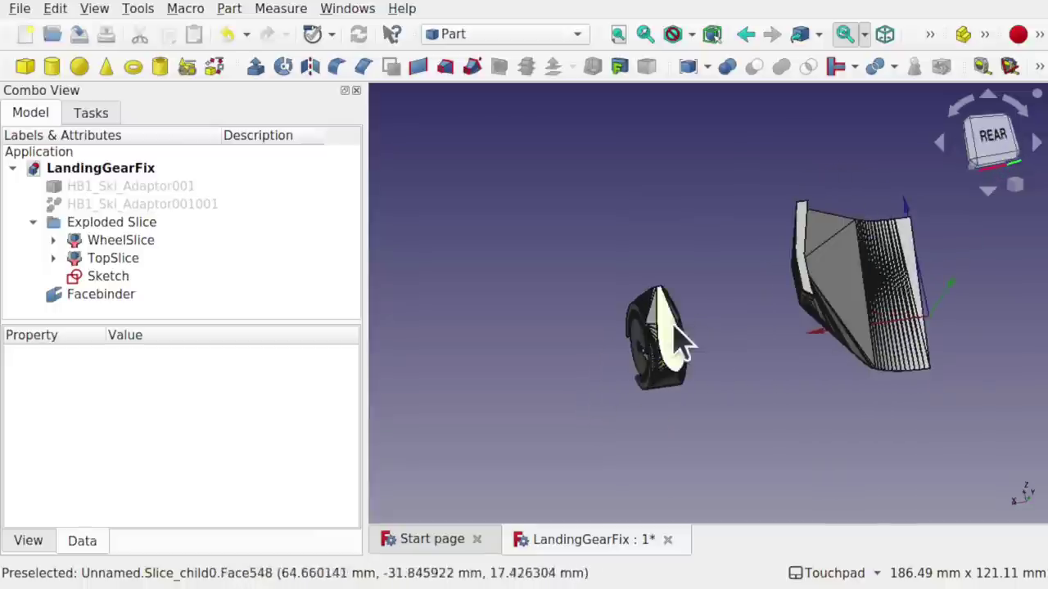
left_click(111, 298)
left_click(491, 253)
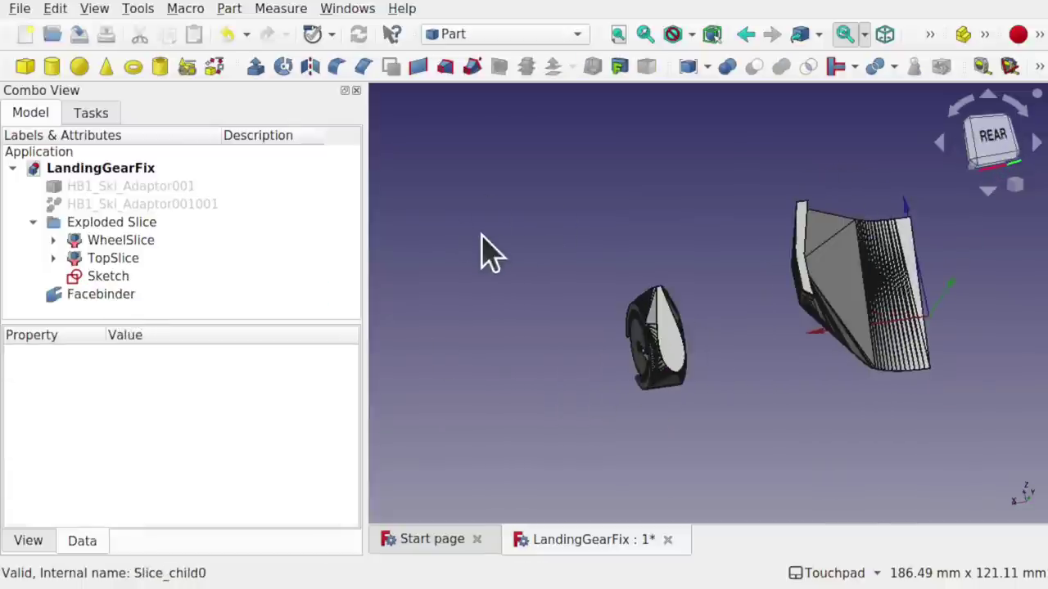
- Create a solid loft with Sketch and Facebinder as its profiles, in that order
left_click(229, 9)
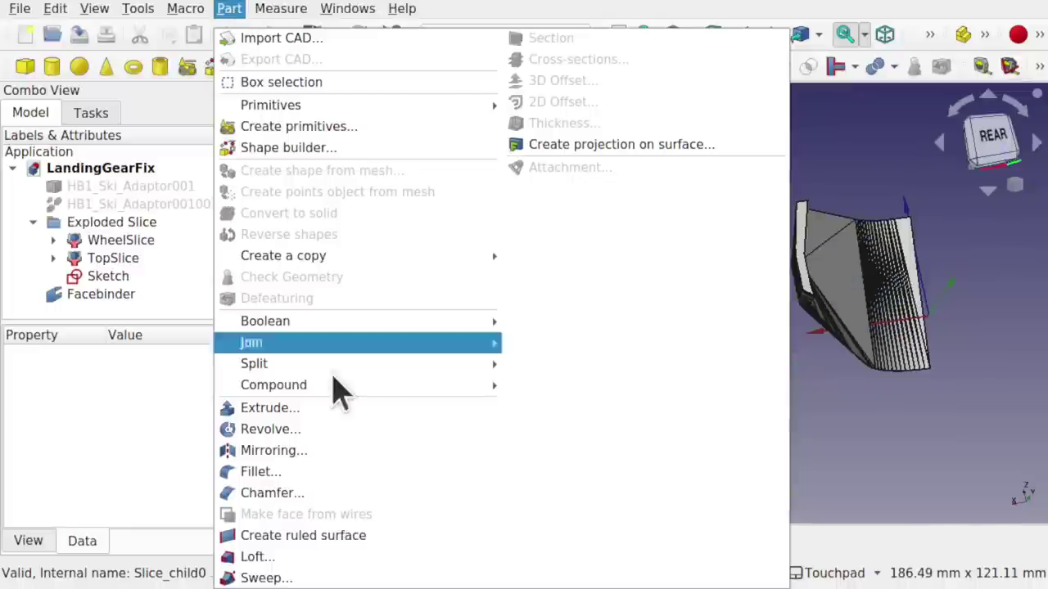
mouse_move(341, 392)
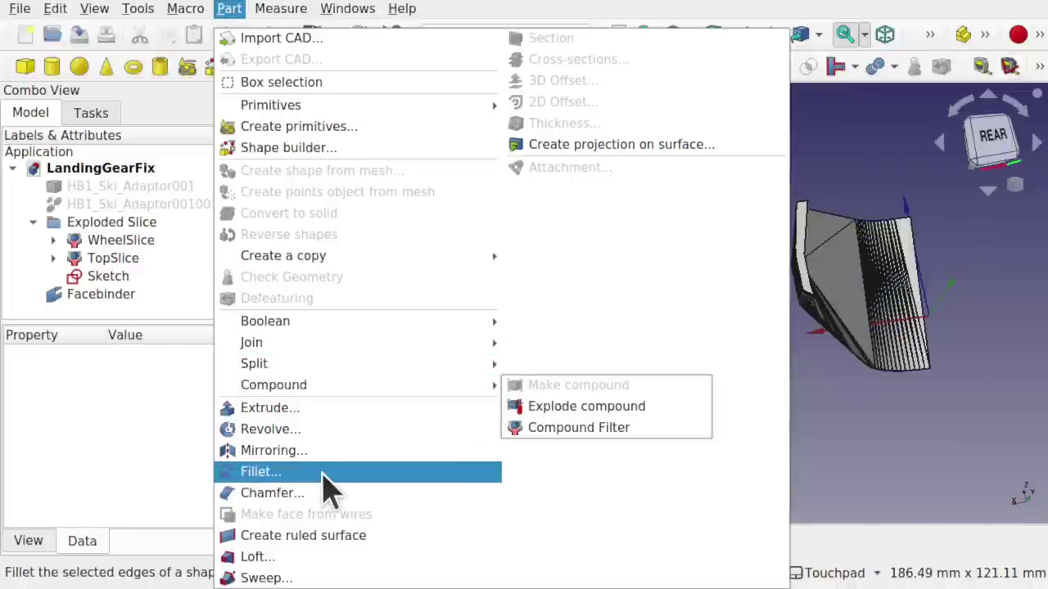
left_click(318, 557)
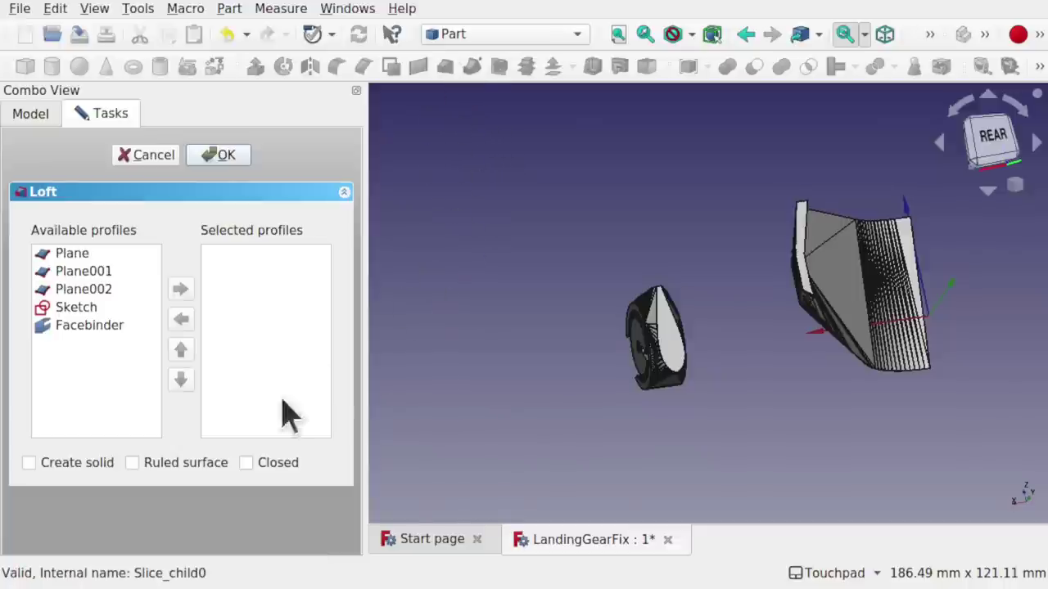
left_click(98, 310)
left_click(91, 327)
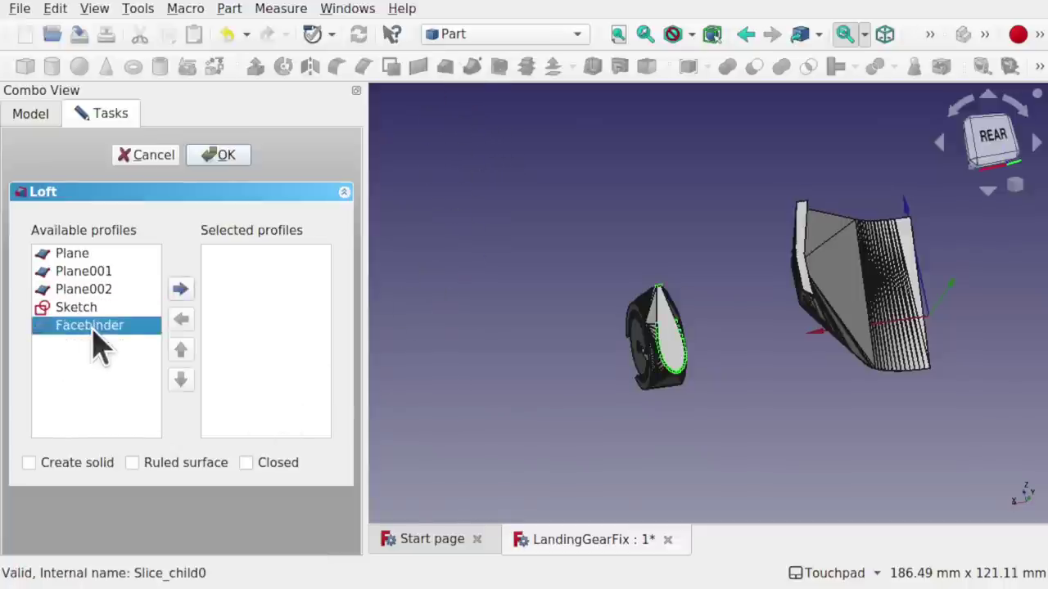
left_click(90, 308)
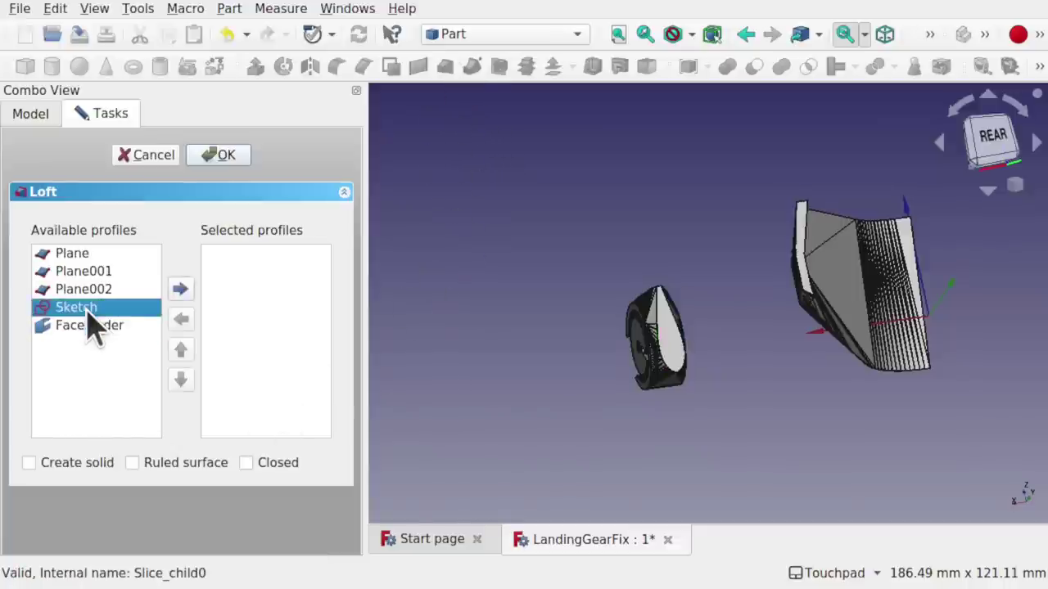
left_click(180, 291)
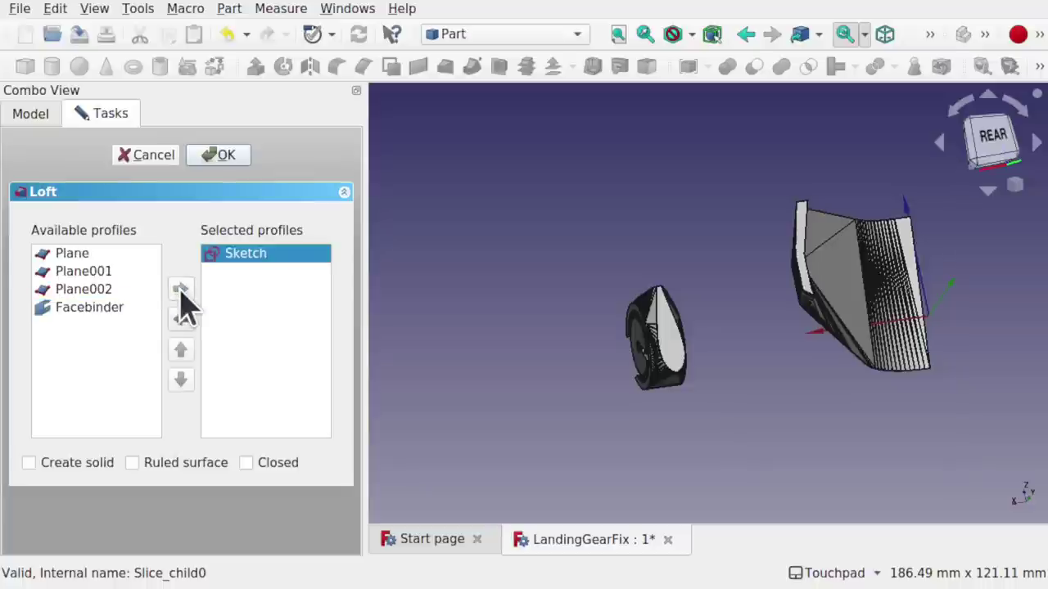
left_click(86, 310)
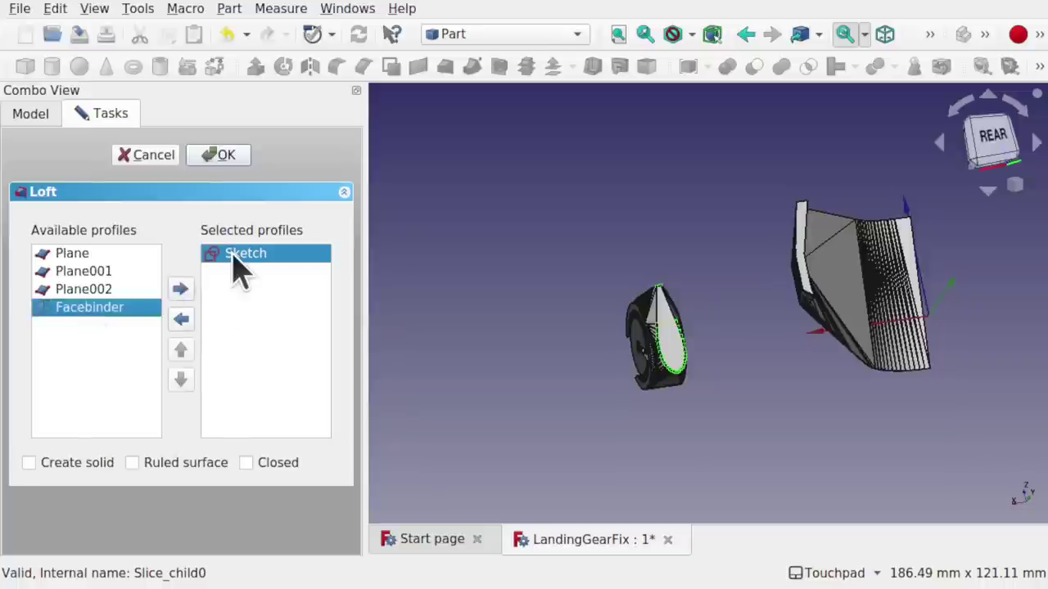
double_click(108, 312)
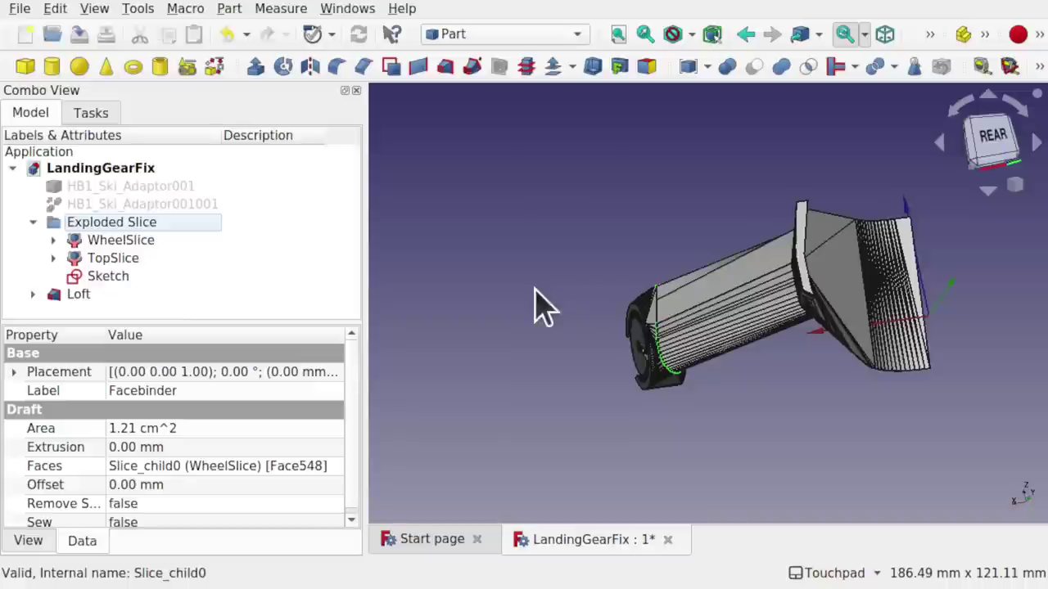
- Examine the joint between the loft and the top slice around the teardrop sketch outline from below and behind
left_click_drag(712, 269, 865, 320, "shift")
left_click_drag(769, 245, 827, 311, "shift")
left_click_drag(827, 311, 853, 322, "shift")
left_click_drag(819, 262, 713, 276, "shift")
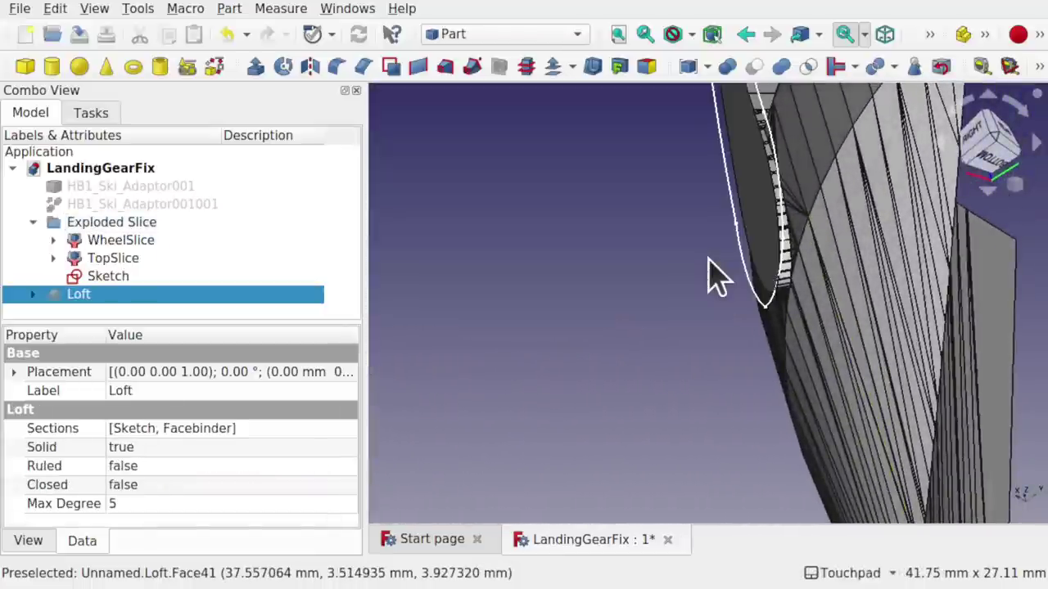
scroll(708, 259, "down", 7)
left_click_drag(708, 259, 748, 316, "alt")
scroll(741, 310, "up", 5)
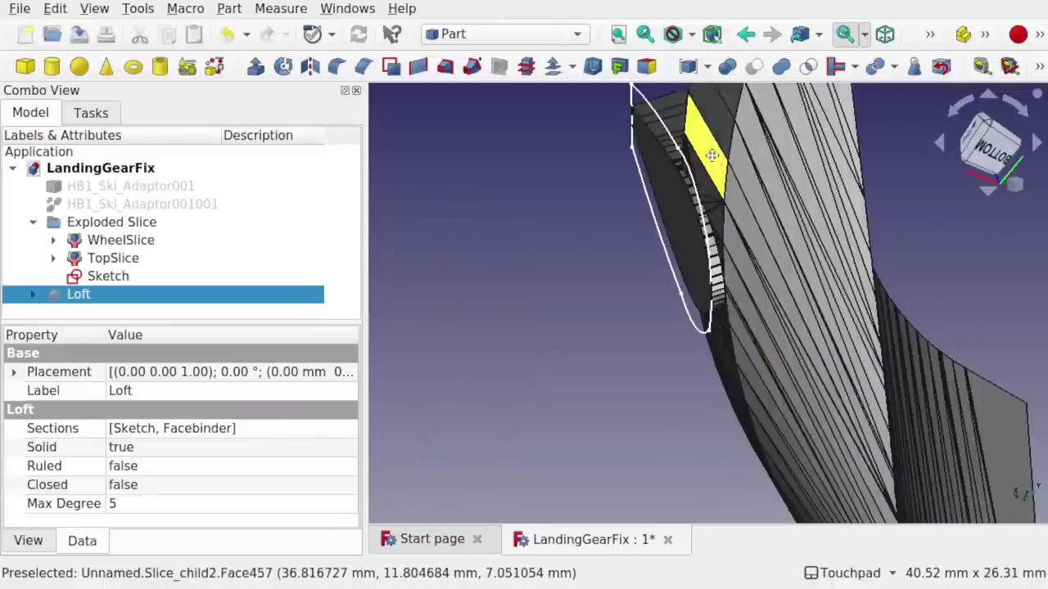
left_click_drag(712, 121, 698, 391, "shift")
left_click_drag(674, 344, 659, 254, "alt")
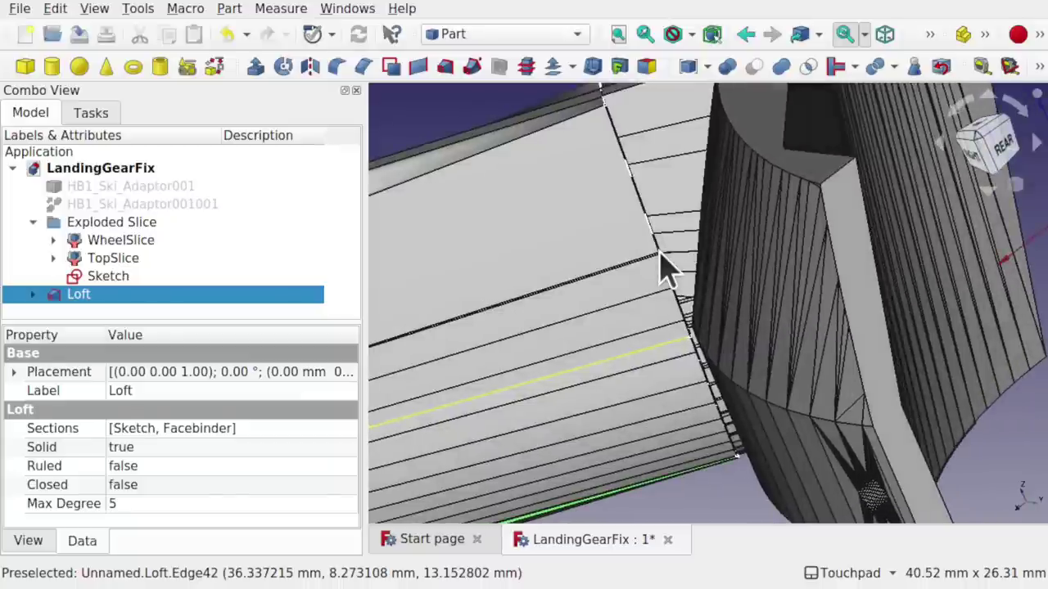
- Hide the loft to compare the sketch outline with TopSlice's cut face, and save the document
left_click(557, 206)
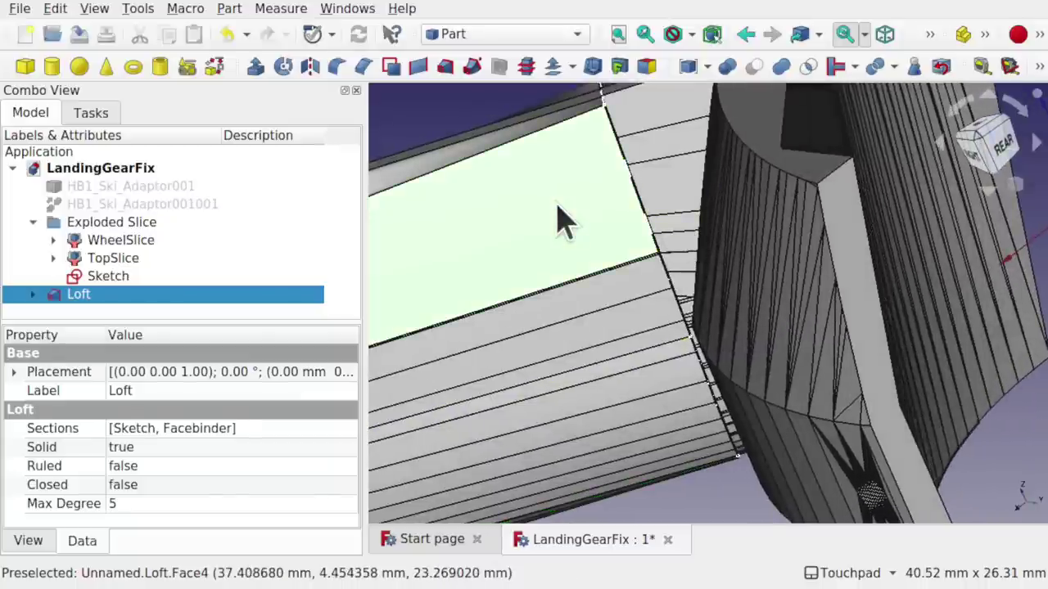
key("space")
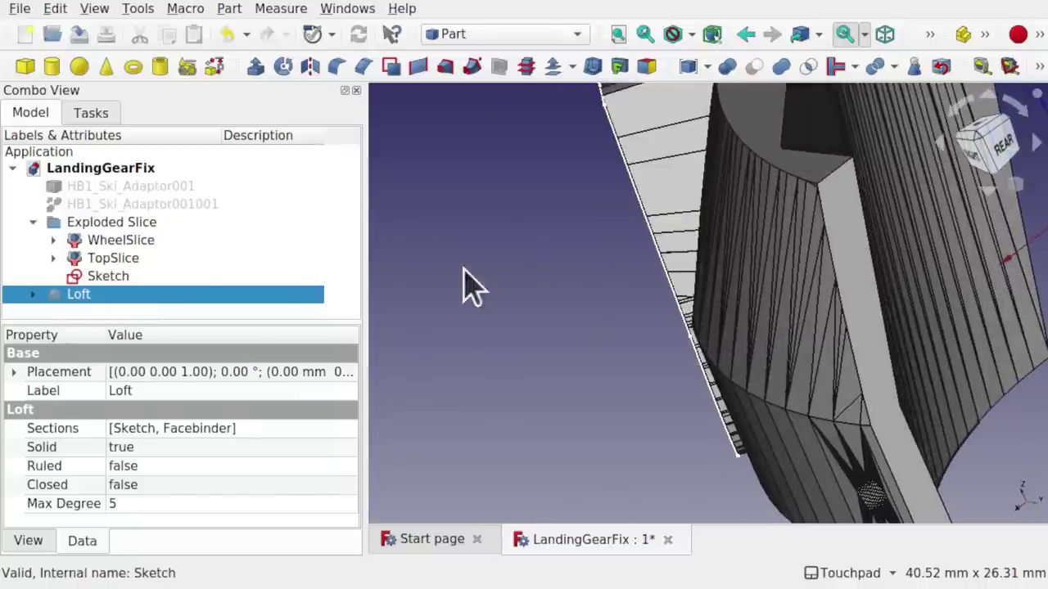
left_click_drag(575, 301, 657, 243, "alt")
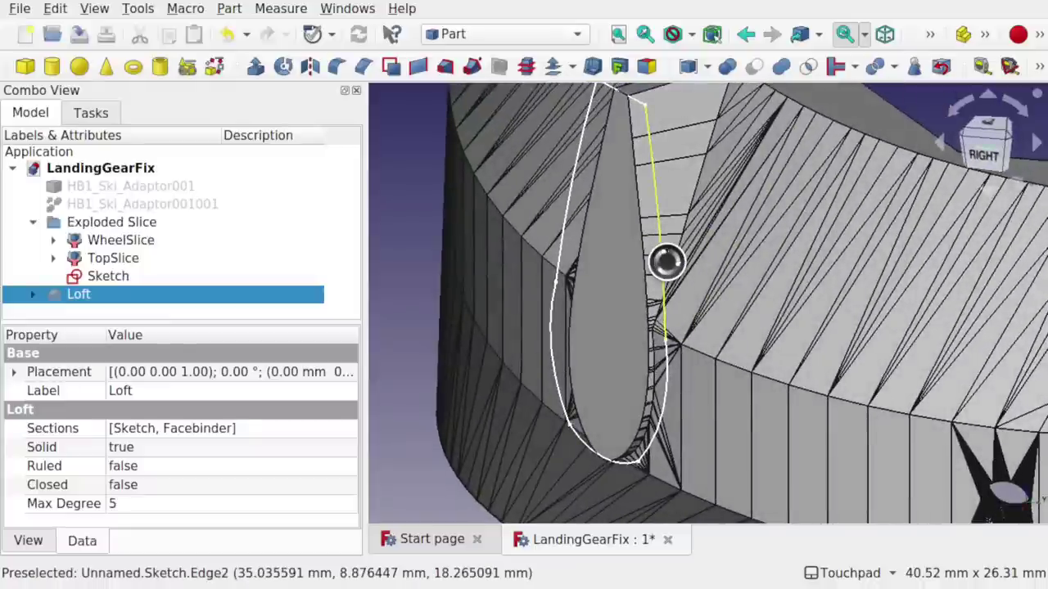
key("ctrl+s")
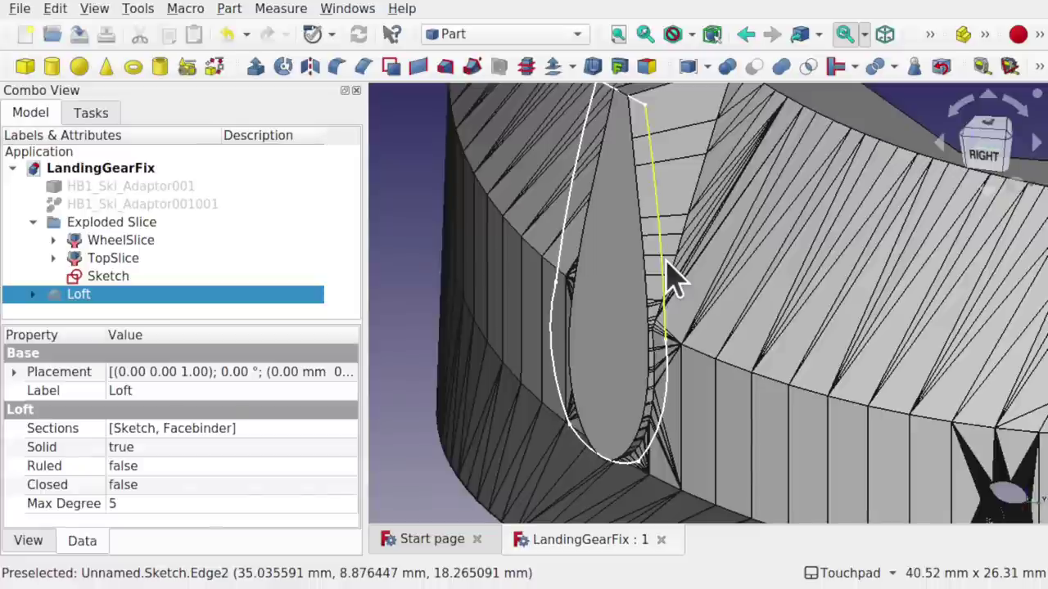
- Check from above how the sketch outline overhangs the top slice's stub, and show the loft again
mouse_move(652, 194)
middle_mouse_down()
mouse_move(582, 245)
mouse_move(618, 313)
middle_mouse_up()
left_click_drag(618, 314, 538, 303, "alt")
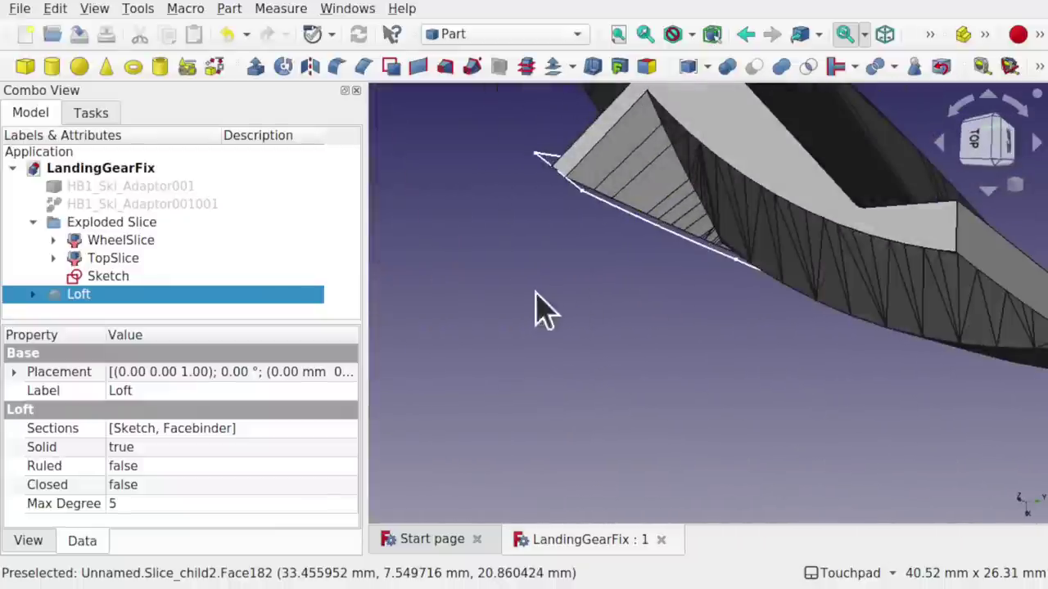
mouse_move(710, 252)
left_mouse_down("alt")
mouse_move(695, 242)
mouse_move(685, 165)
mouse_move(608, 236)
mouse_move(700, 269)
mouse_move(658, 327)
mouse_move(622, 419)
mouse_move(609, 397)
left_mouse_up("alt")
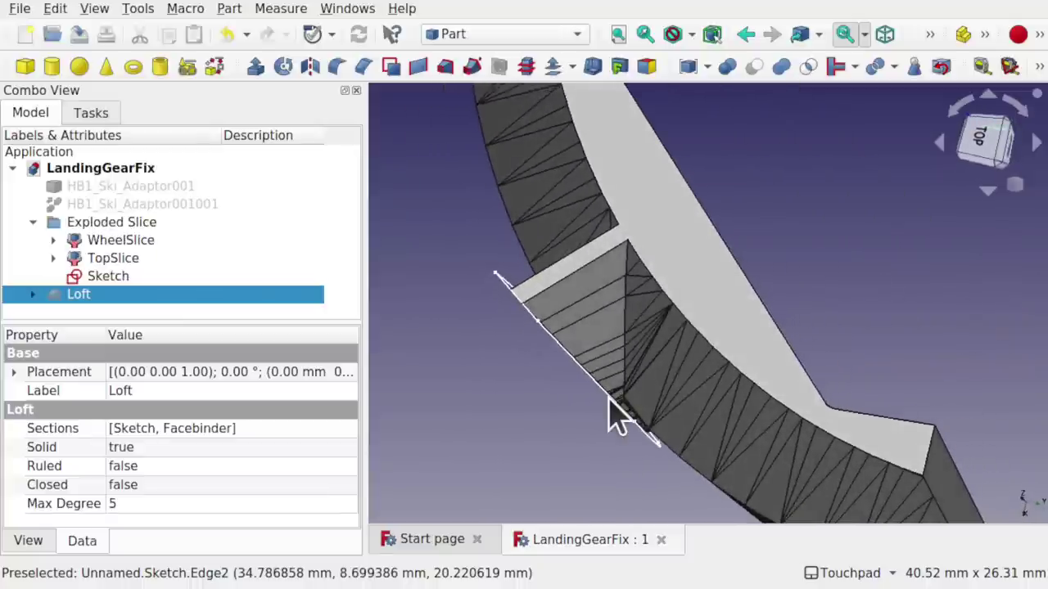
key("space")
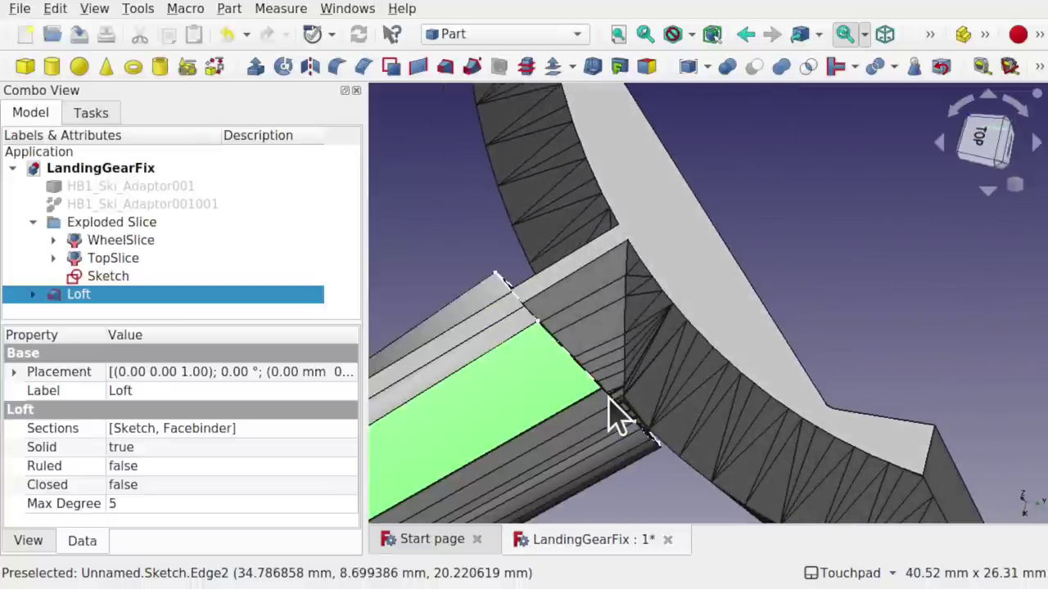
mouse_move(608, 397)
left_mouse_down("alt")
mouse_move(537, 423)
mouse_move(551, 424)
left_mouse_up("alt")
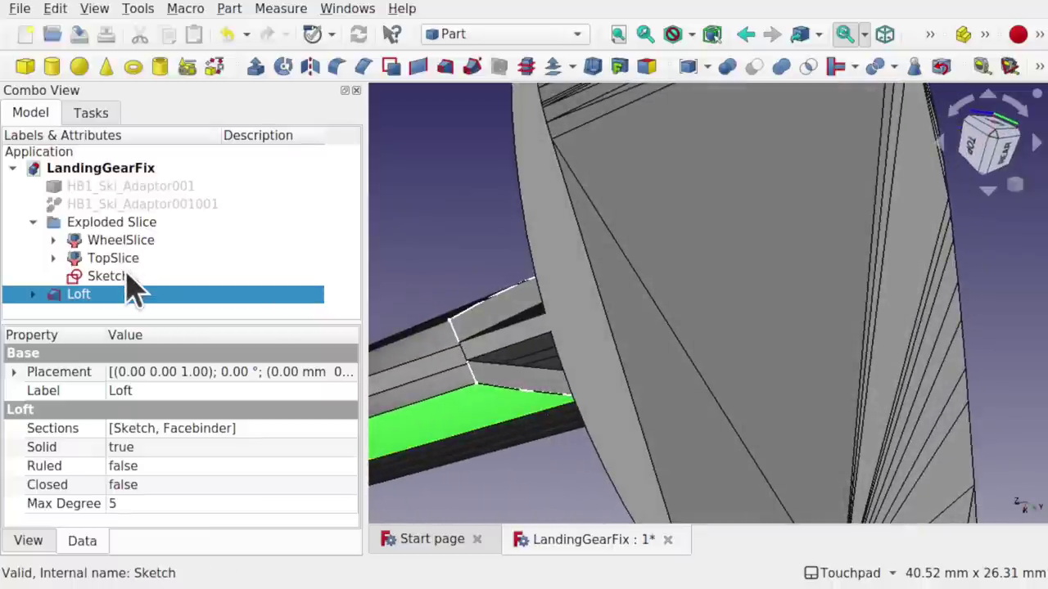
- Extrude the teardrop sketch 10 mm along its normal
left_click(129, 279)
mouse_move(468, 253)
left_mouse_down("alt")
mouse_move(657, 304)
mouse_move(678, 251)
mouse_move(683, 275)
left_mouse_up("alt")
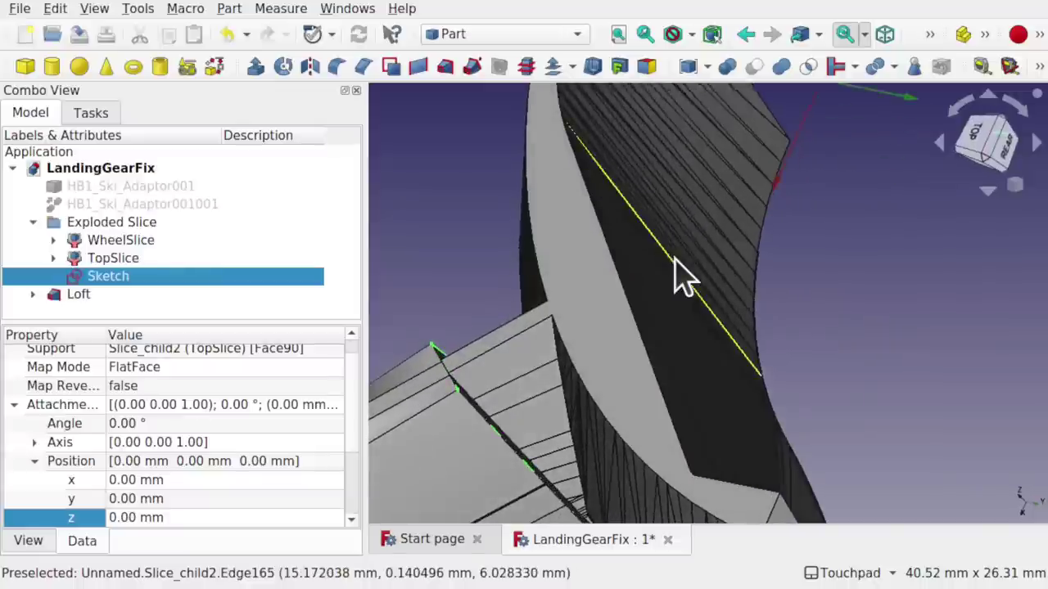
left_click(256, 65)
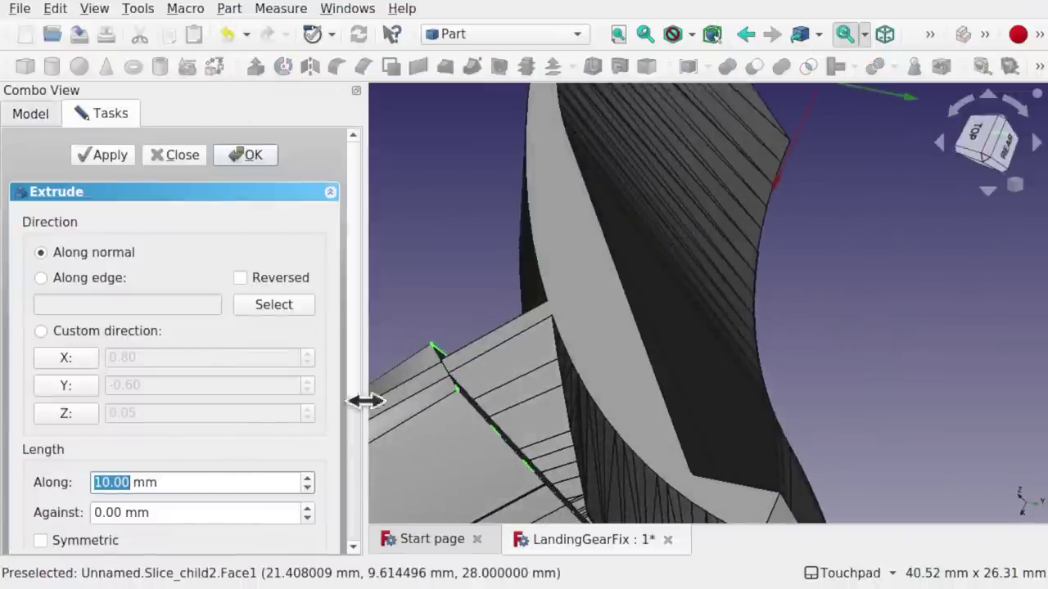
left_click_drag(366, 401, 410, 444, "alt")
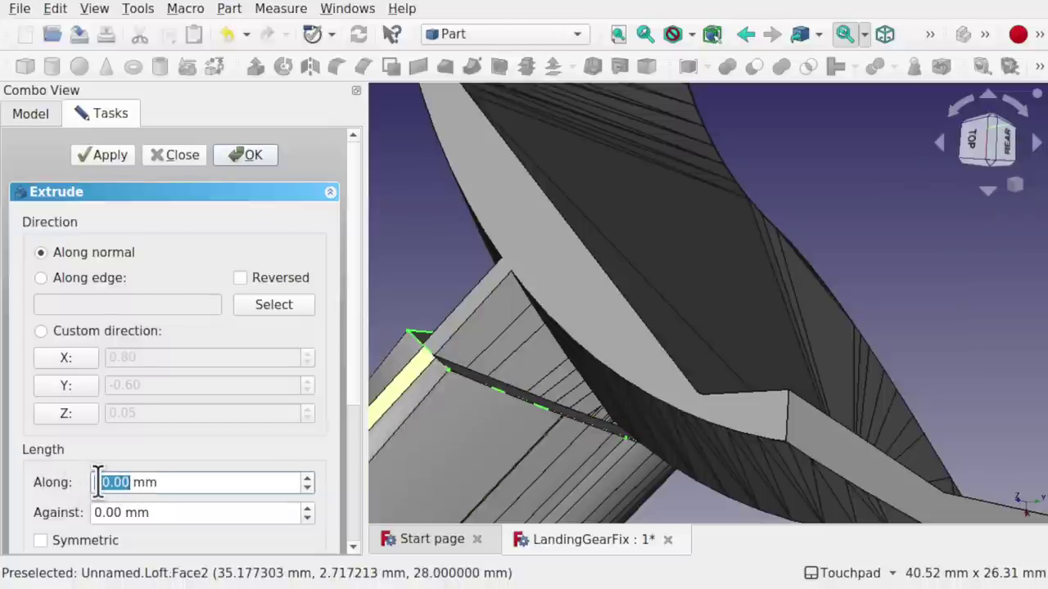
middle_click_drag(463, 384, 559, 345, "shift")
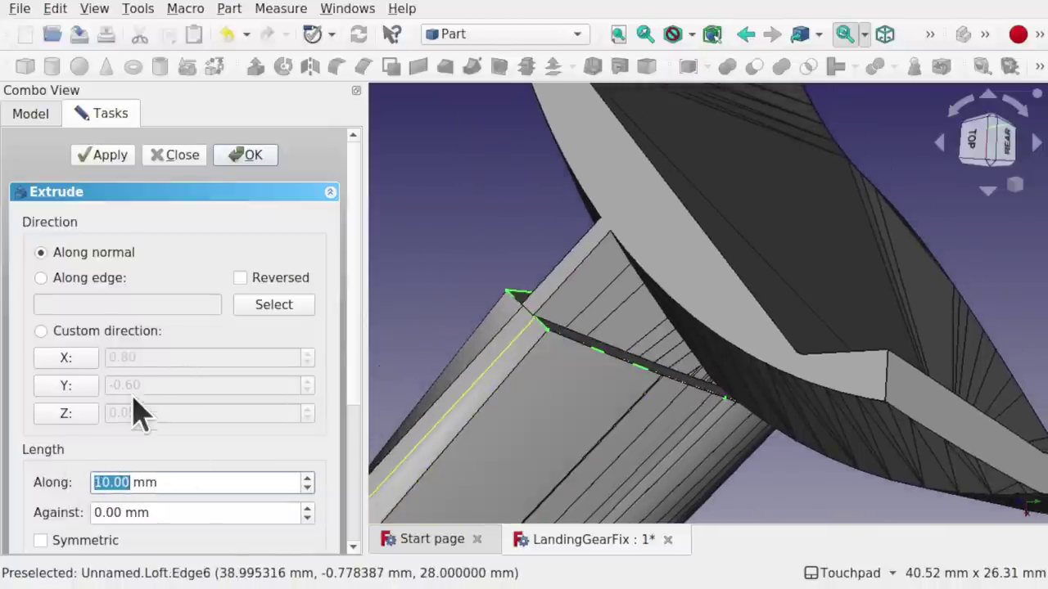
left_click(246, 156)
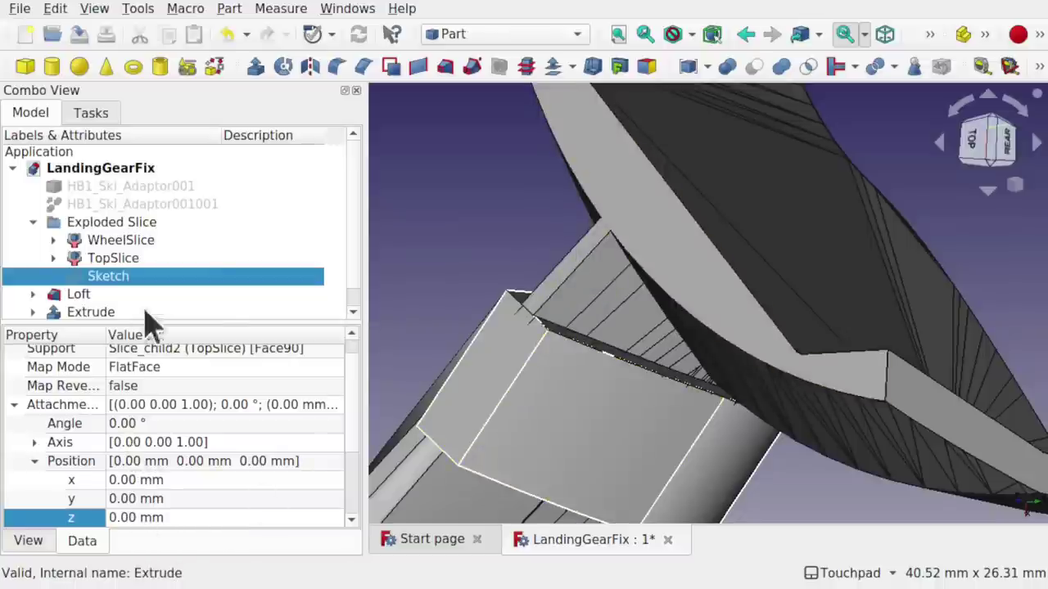
- Set the extrusion's forward length to -10 mm and check from above how it meets the top slice
left_click(115, 319)
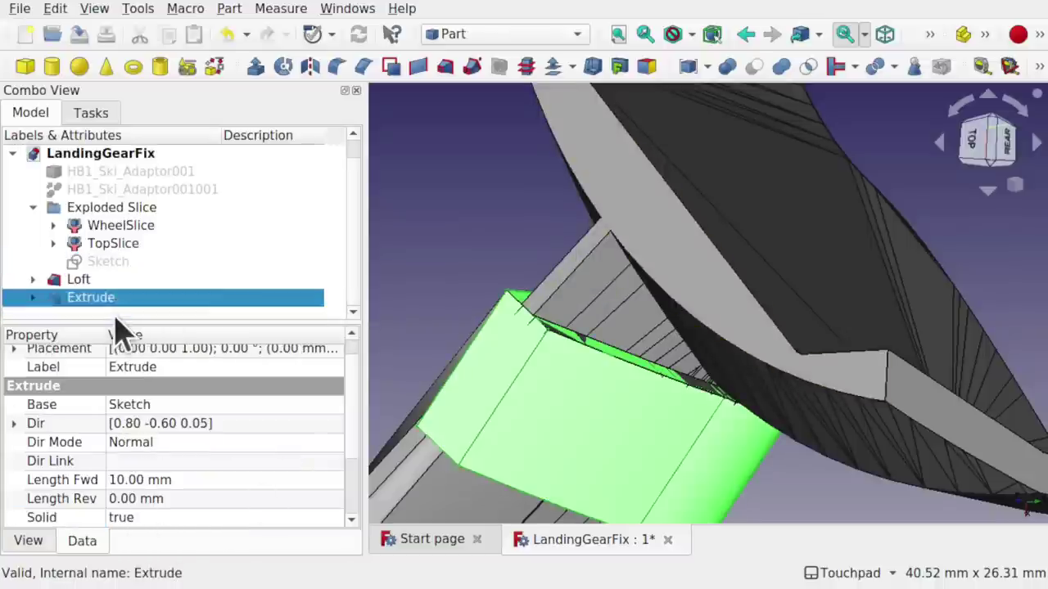
left_click(110, 480)
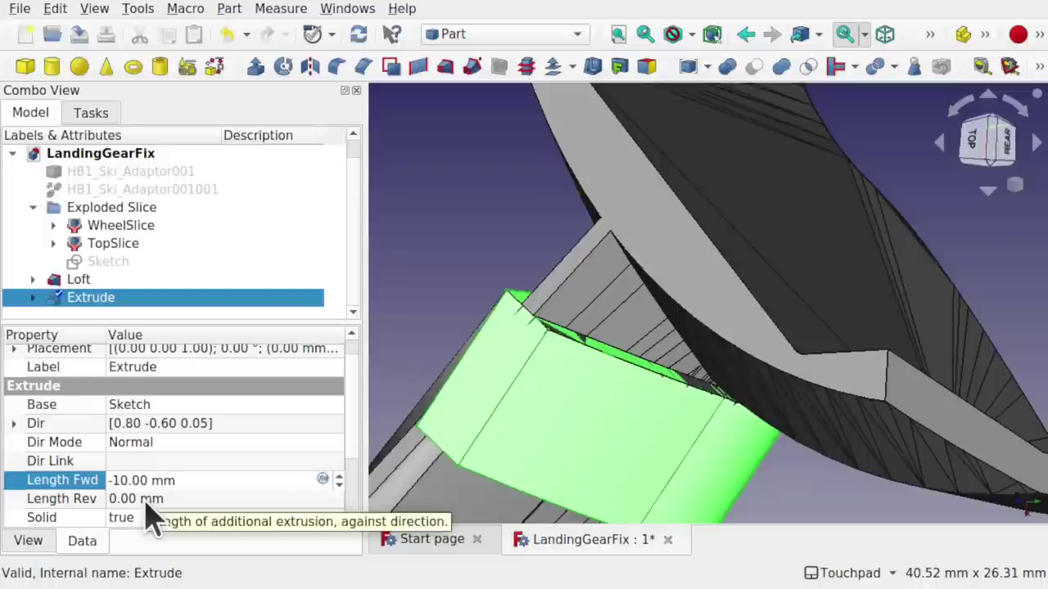
key("Return")
left_click_drag(649, 327, 705, 352, "shift")
left_click(991, 159)
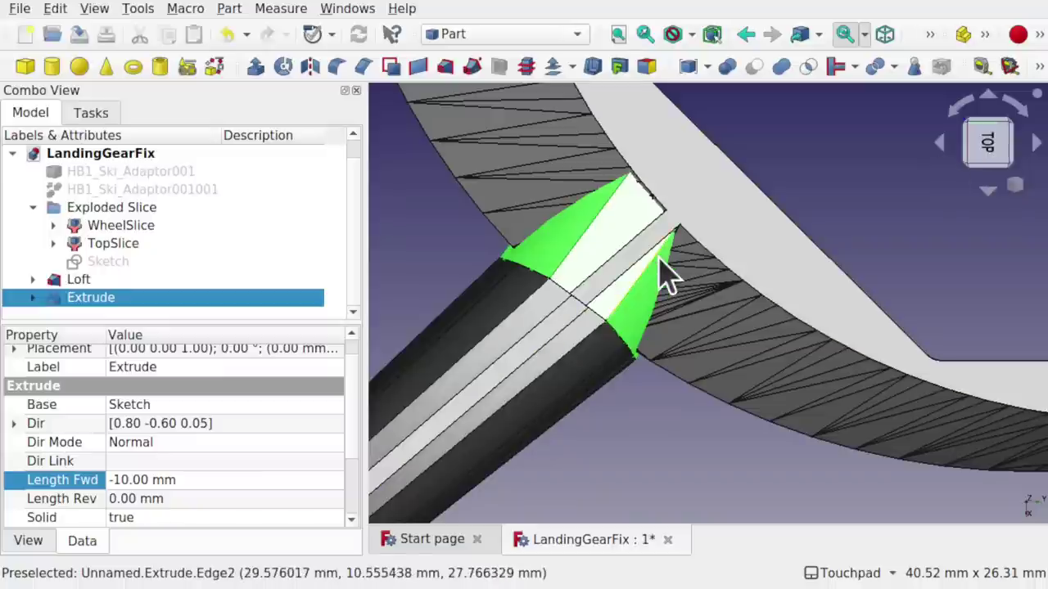
left_click_drag(638, 447, 662, 426, "alt")
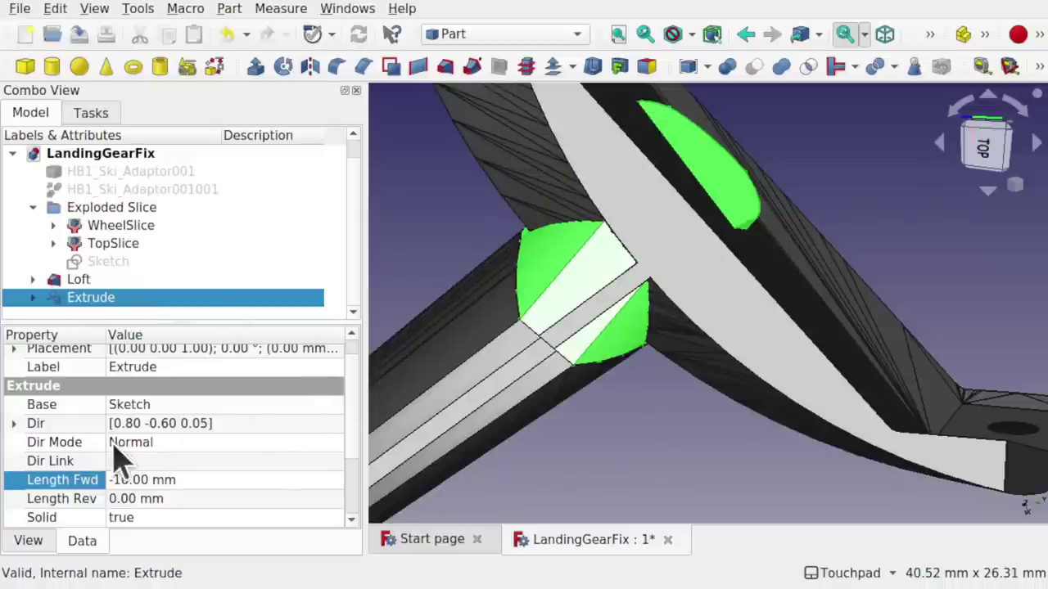
- Set the extrusion's direction mode to Edge and link its direction to TopSlice's Edge88, along the stub's upper face
left_click(243, 444)
left_click(243, 444)
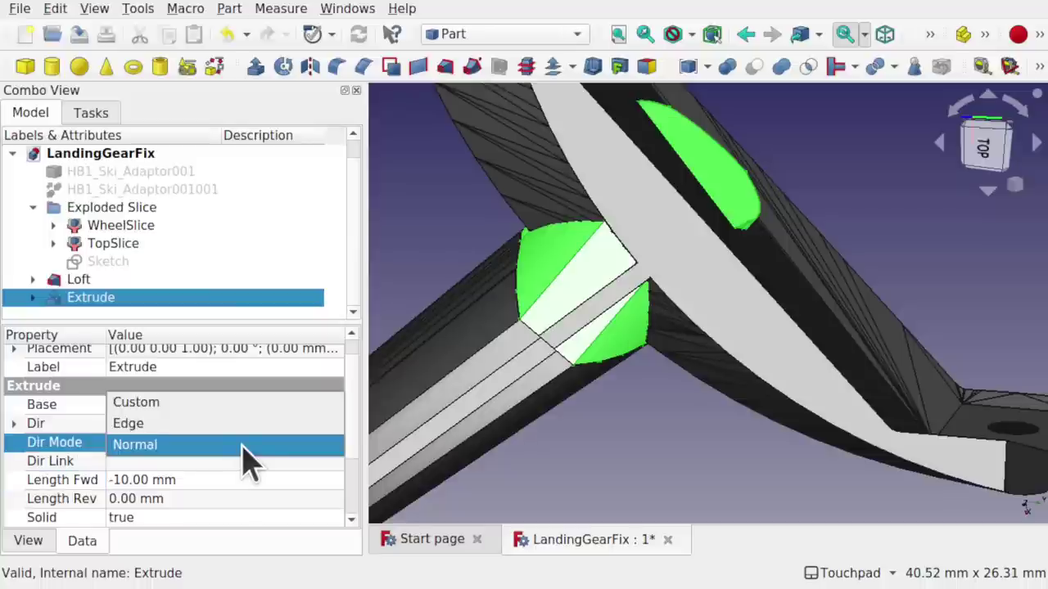
left_click(209, 431)
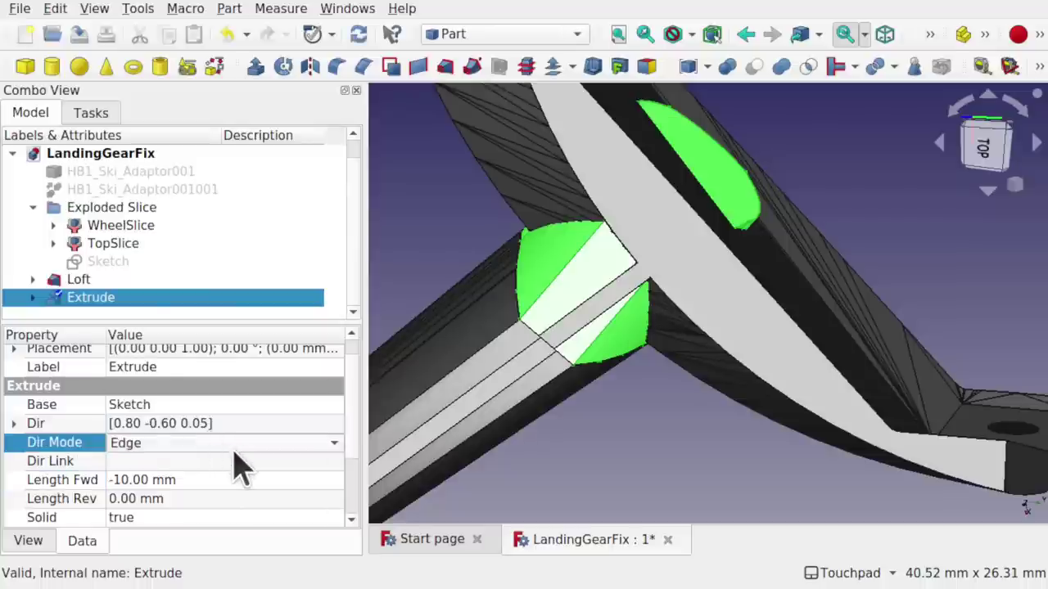
left_click(234, 464)
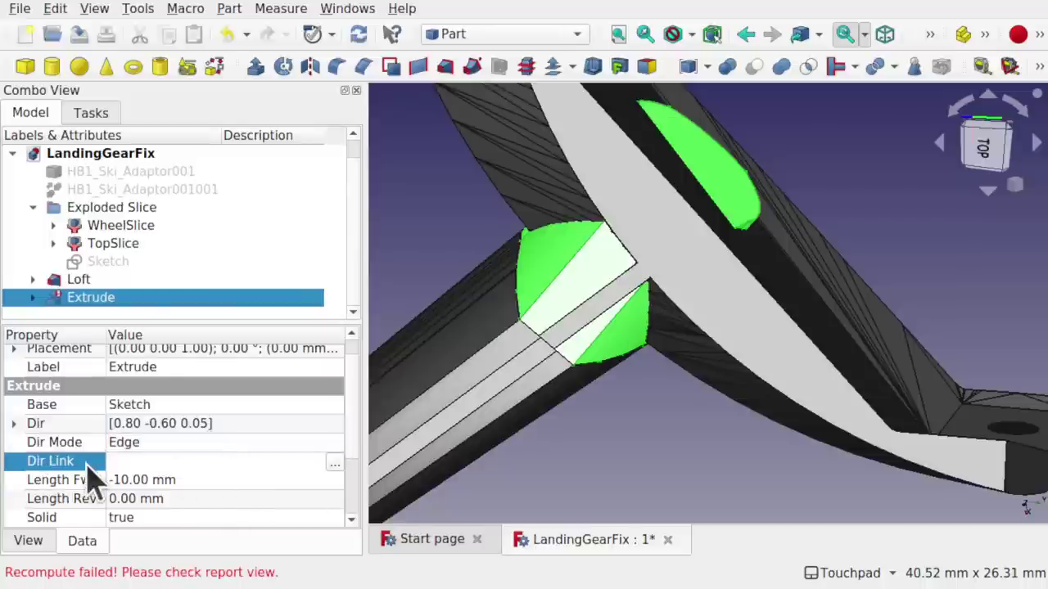
left_click(334, 464)
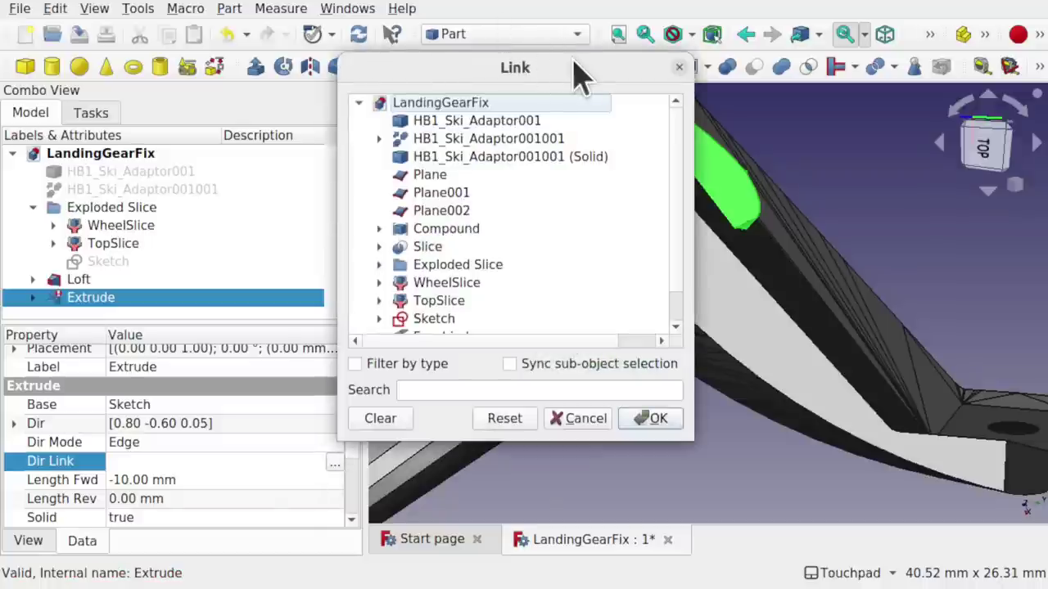
left_click_drag(574, 62, 300, 92)
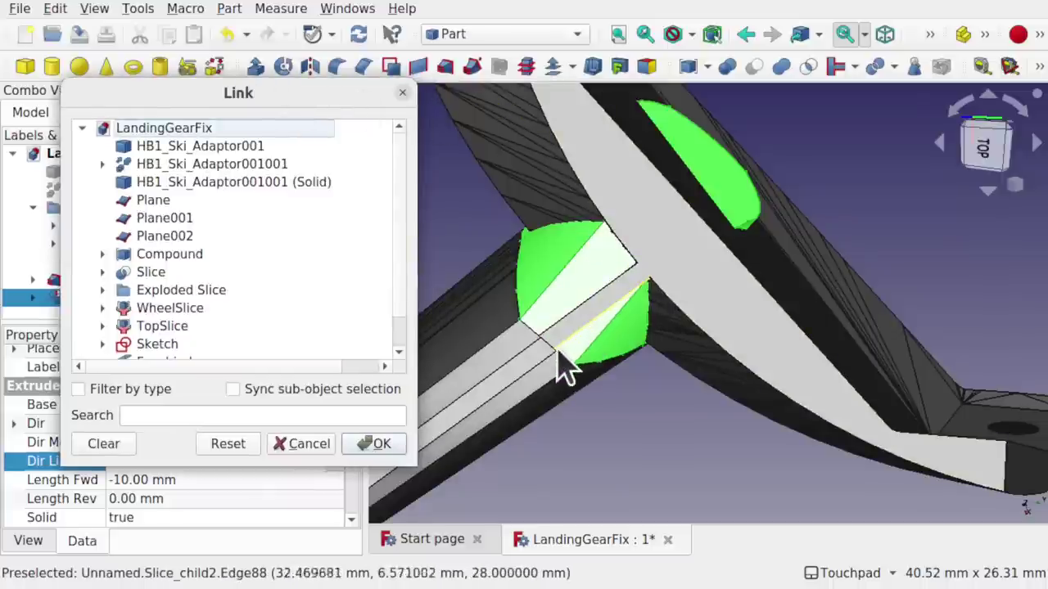
left_click(606, 331)
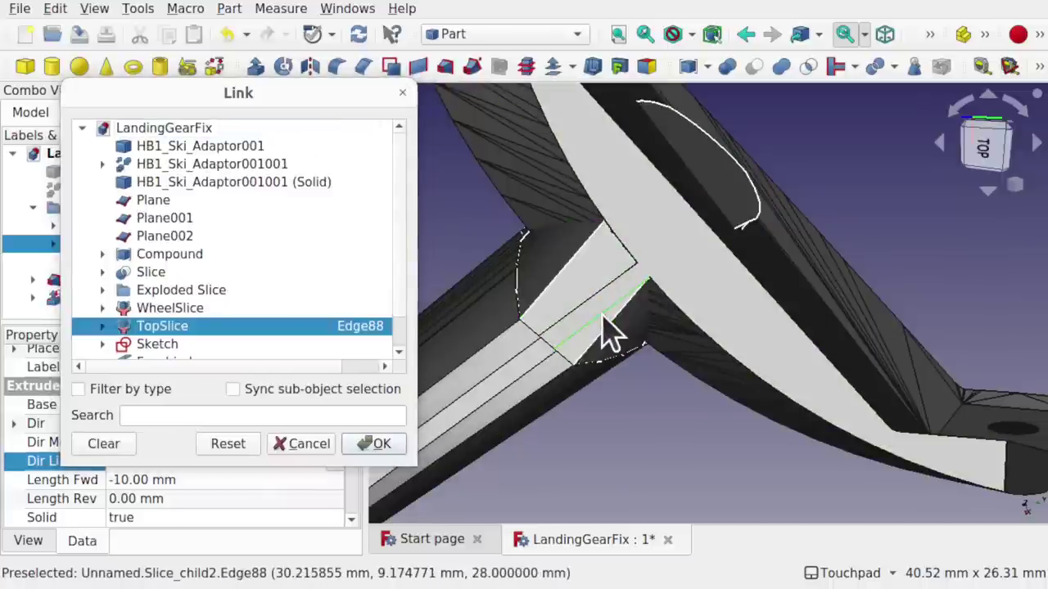
left_click(379, 445)
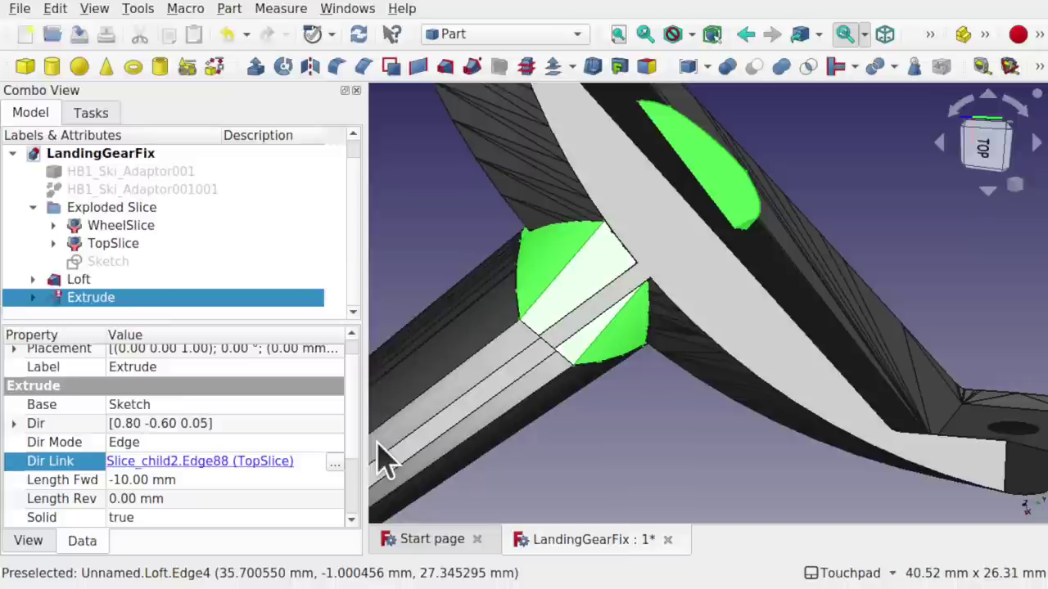
- Set the extrusion's forward length to 10 mm
left_click(599, 481)
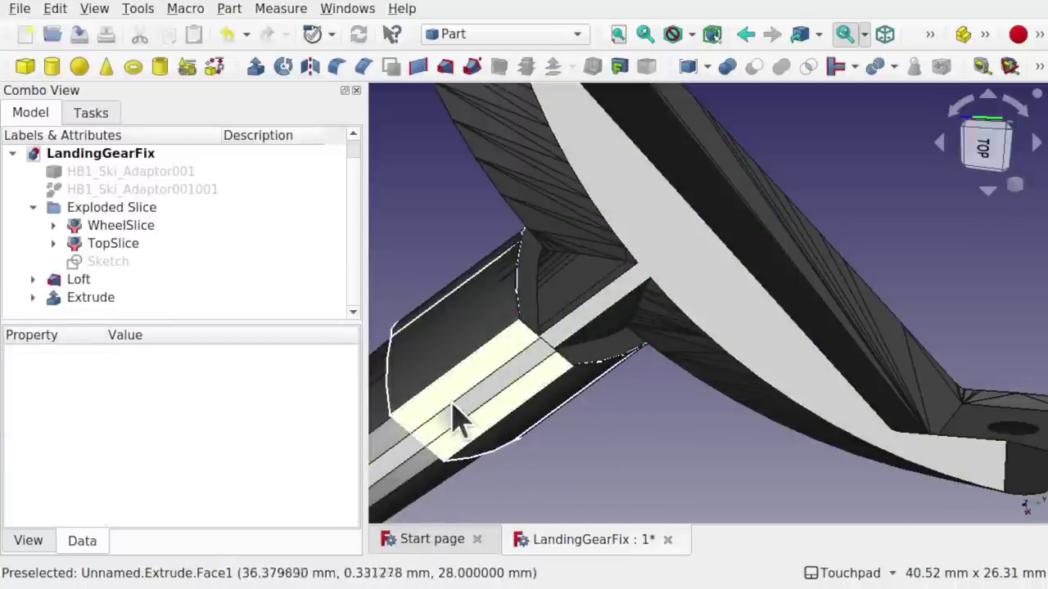
left_click(91, 300)
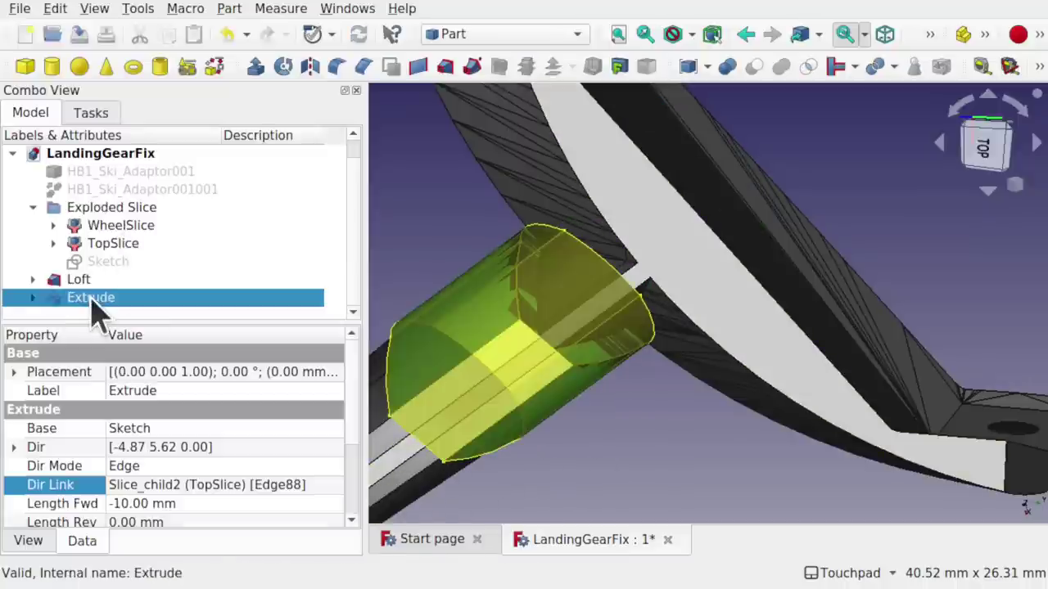
left_click(115, 504)
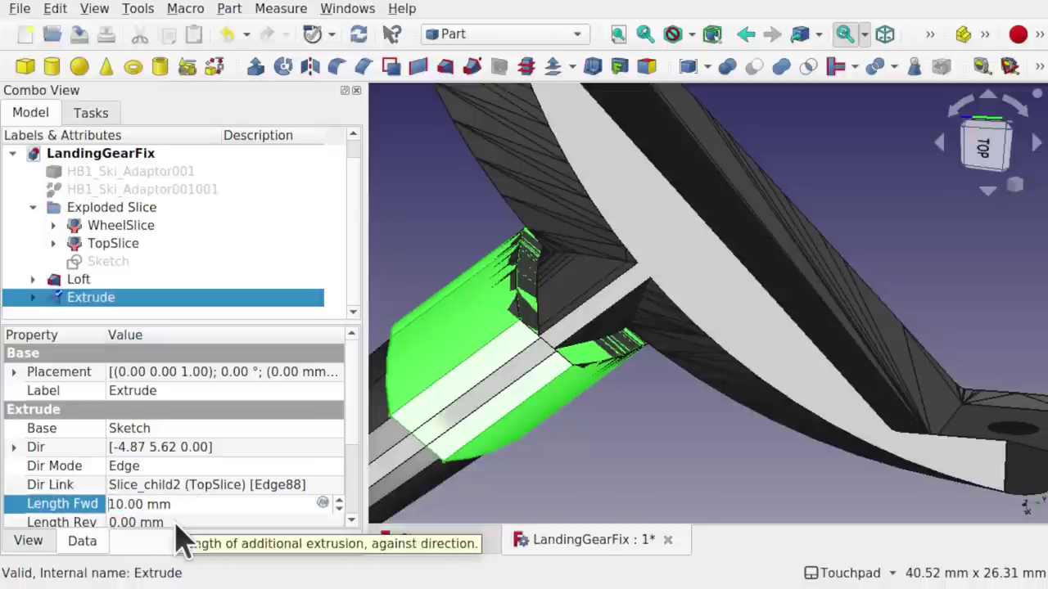
left_click(704, 436)
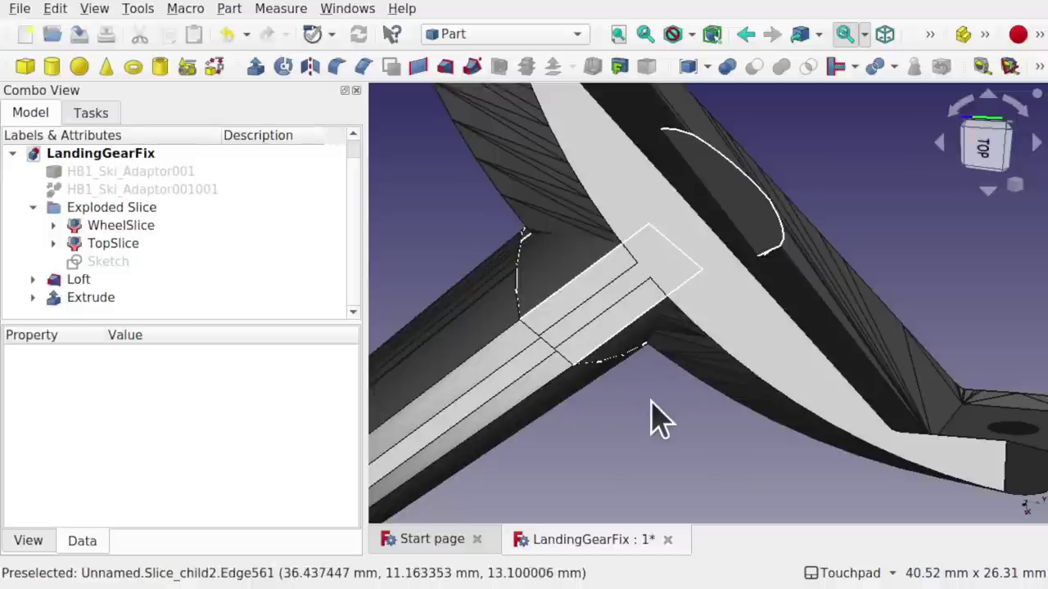
- Delete the extrusion of the teardrop sketch
left_click(86, 299)
key("Delete")
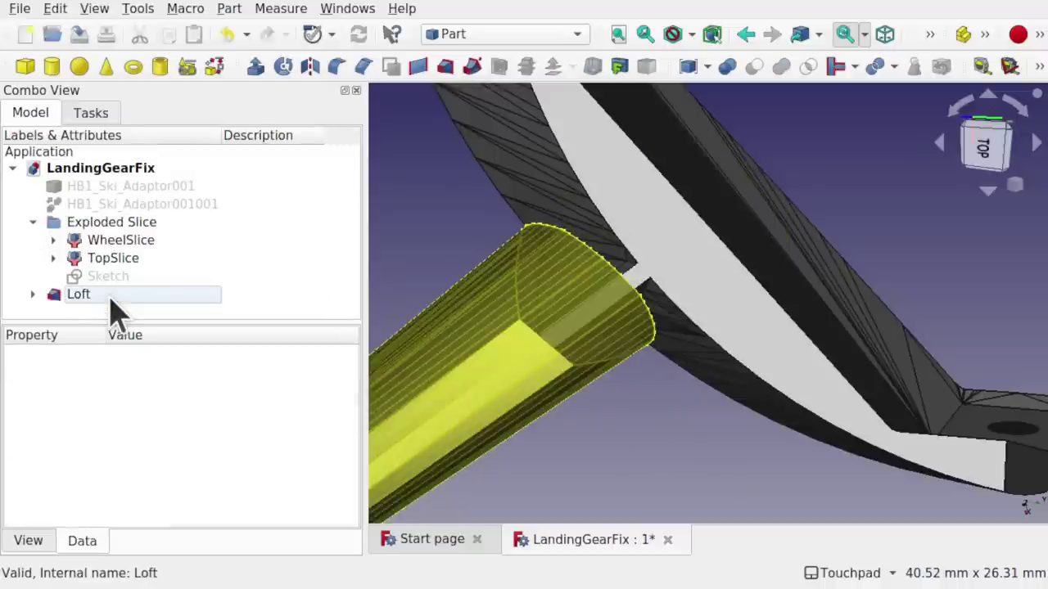
- Extrude the teardrop sketch along TopSlice's Edge1, the long edge of the stub's upper face
left_click(140, 262)
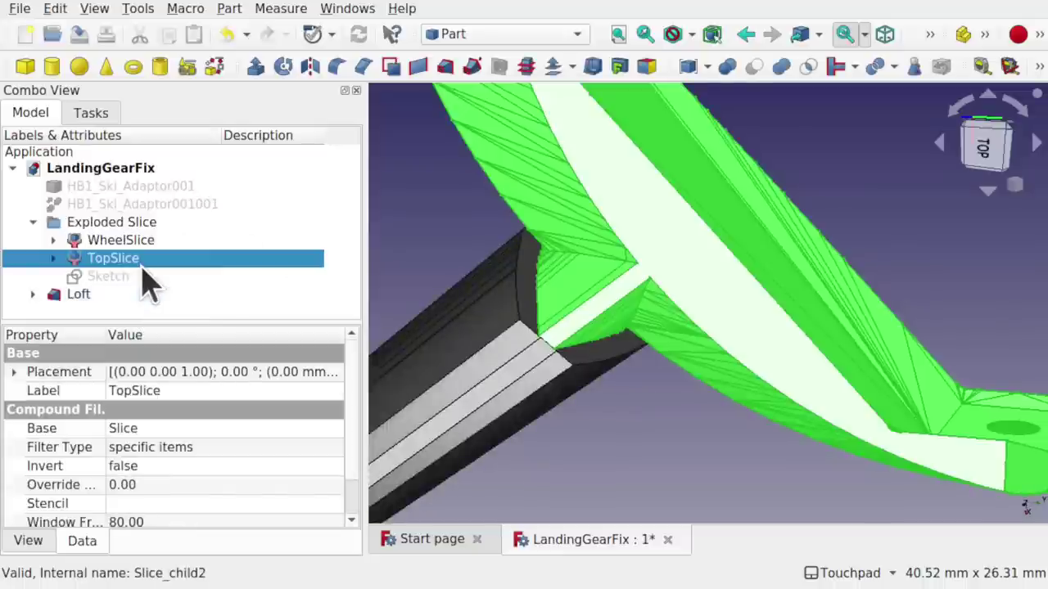
left_click(128, 275)
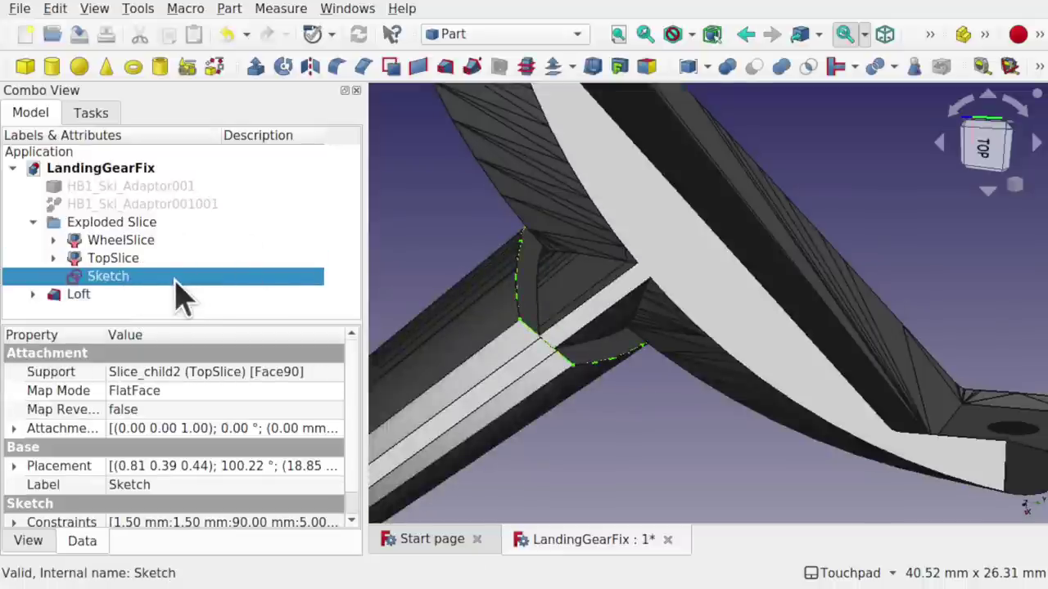
scroll(620, 377, "down", 5)
mouse_move(550, 324)
middle_mouse_down()
mouse_move(533, 314)
mouse_move(604, 356)
mouse_move(449, 286)
middle_mouse_up()
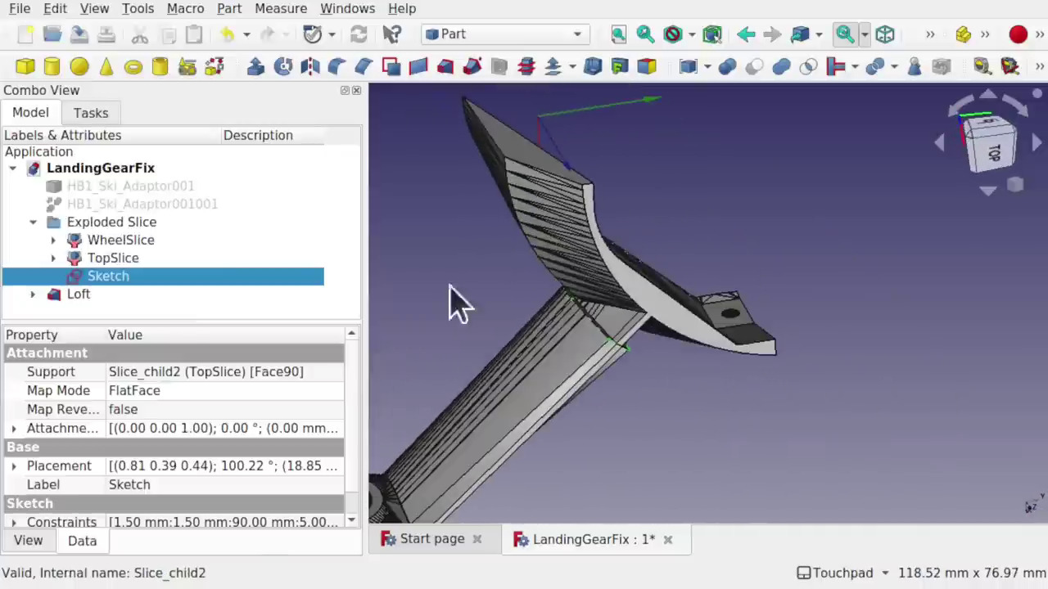
left_click(261, 68)
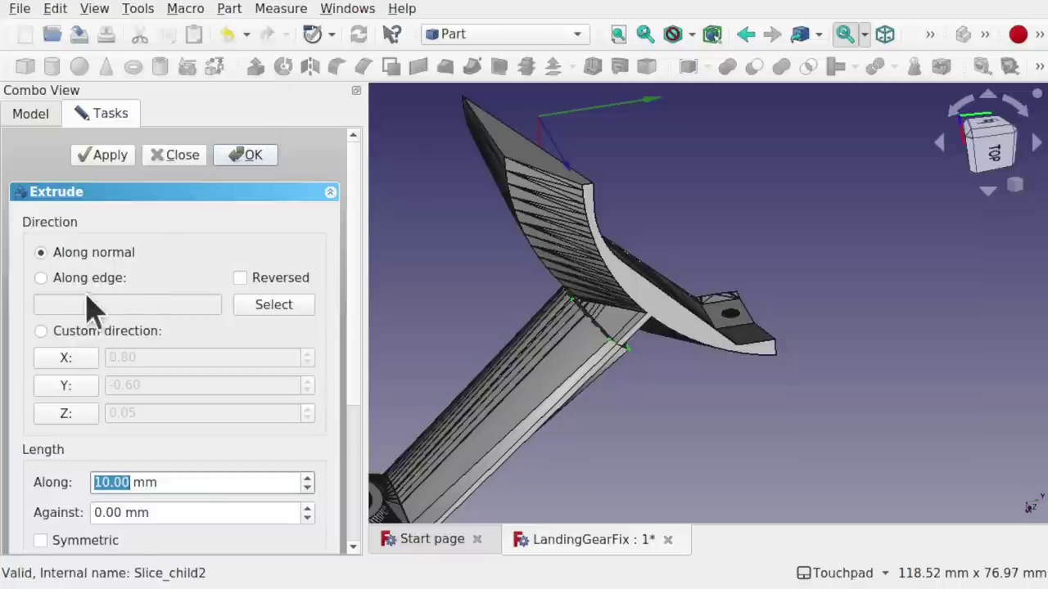
left_click(41, 278)
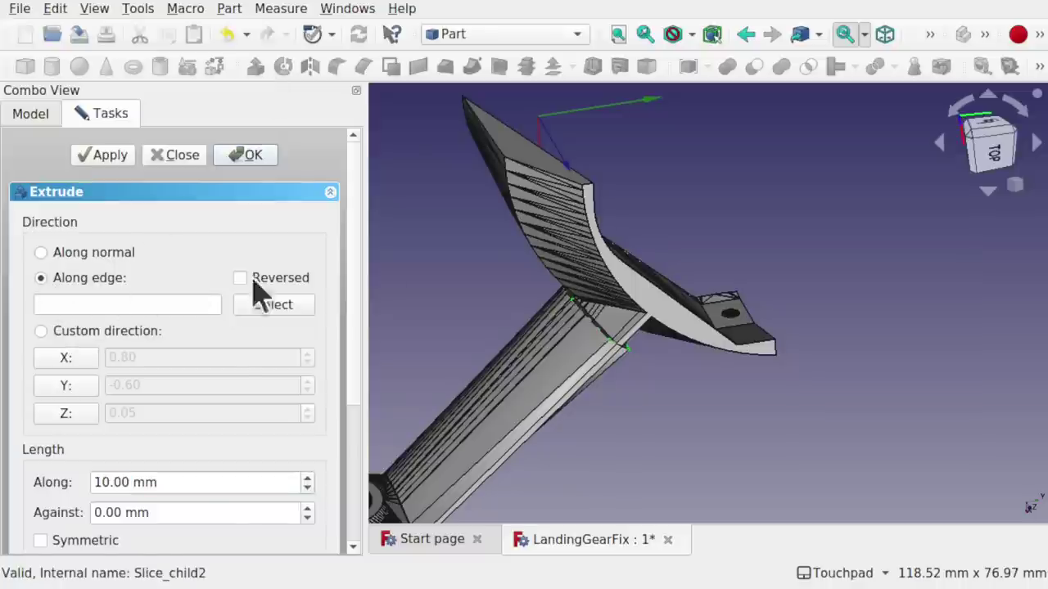
scroll(636, 351, "up", 5)
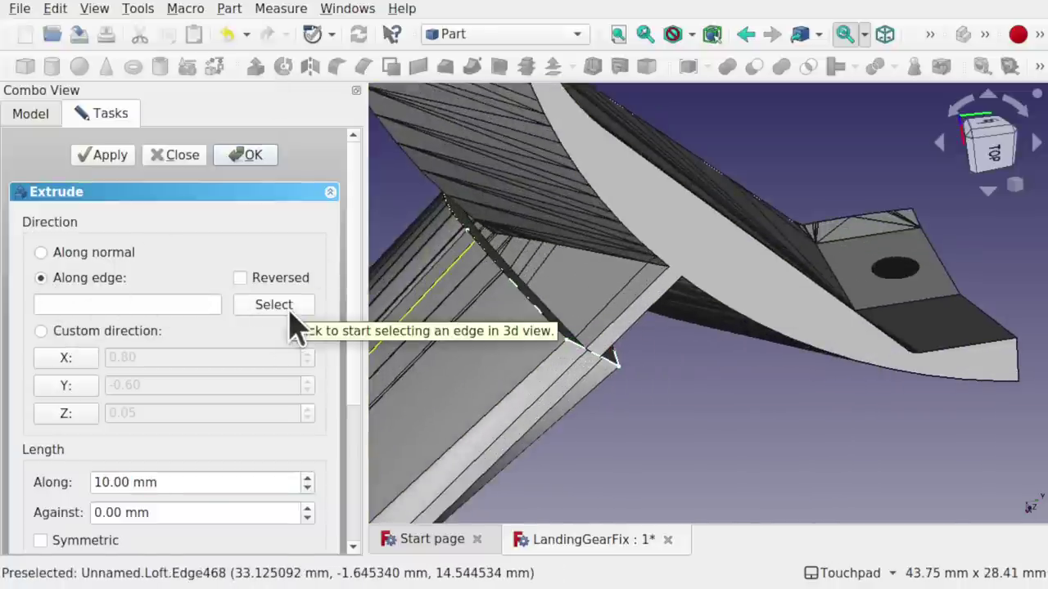
left_click(274, 305)
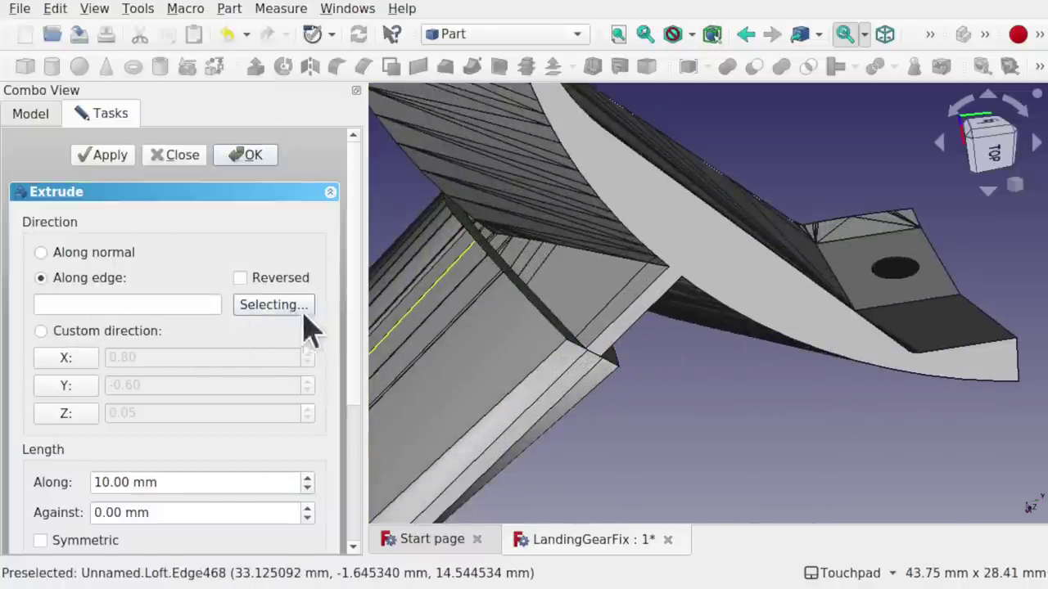
left_click(639, 315)
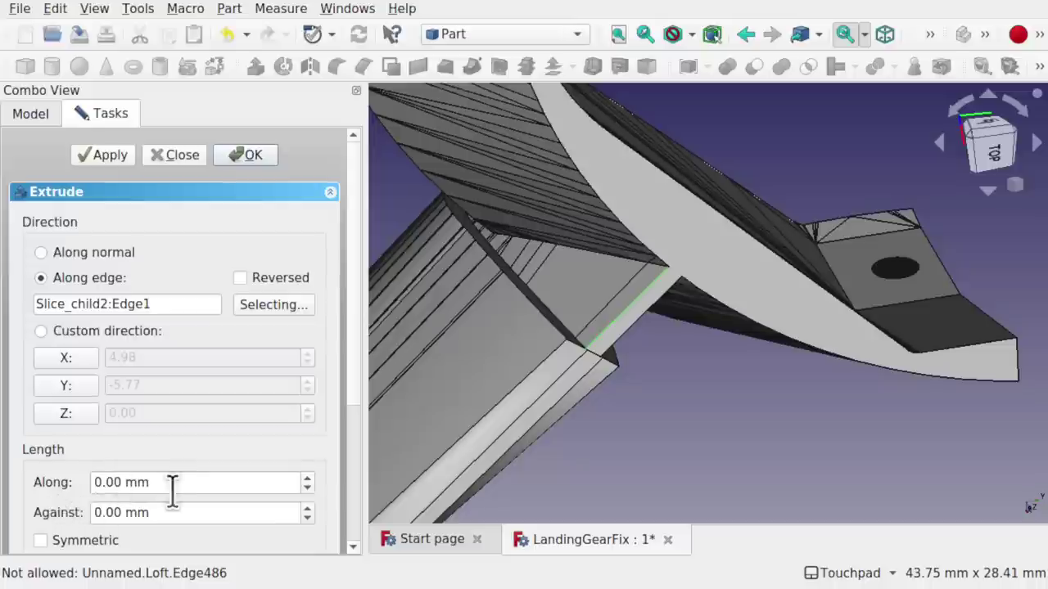
left_click(248, 158)
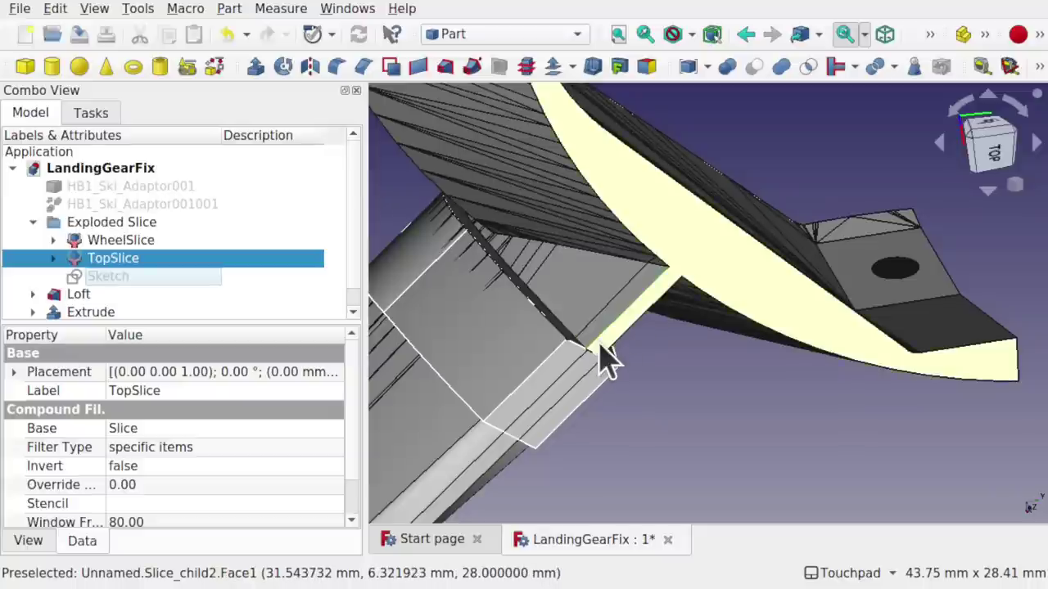
- Hide the loft and set the new extrusion's reverse length to 10 mm
left_click(417, 479)
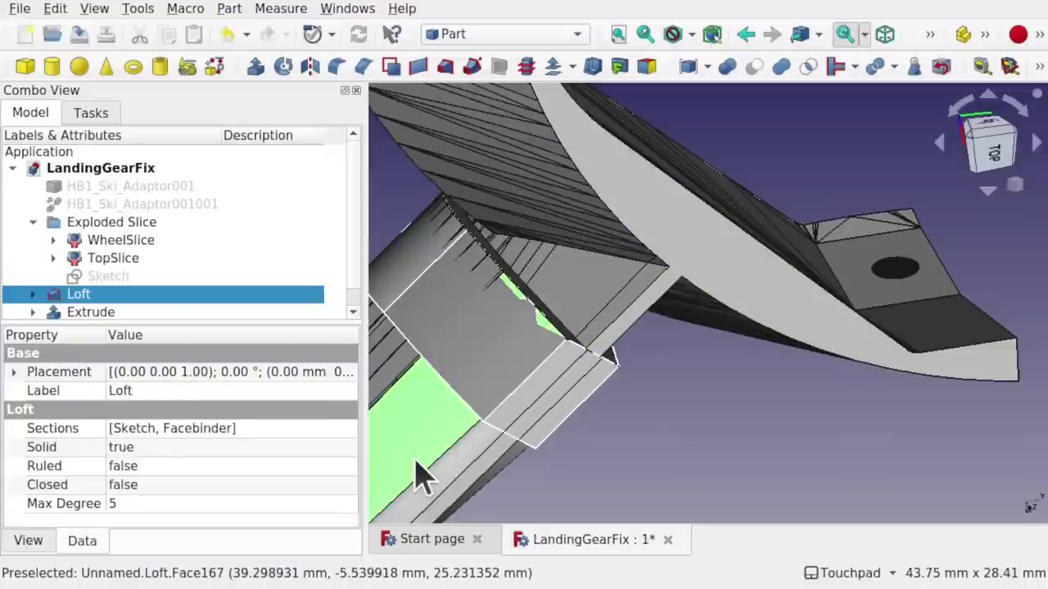
key("space")
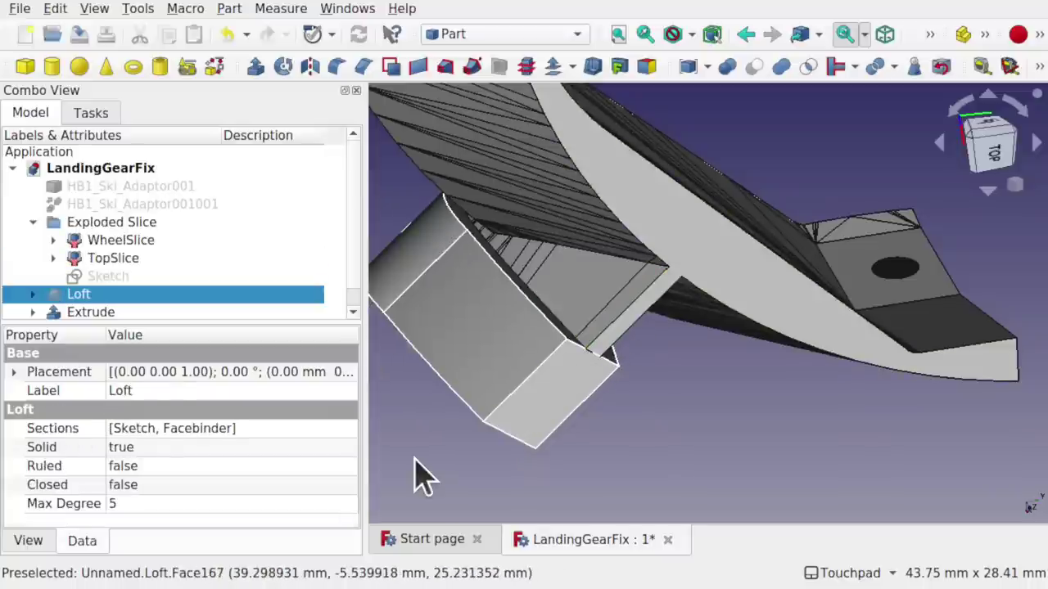
left_click(504, 326)
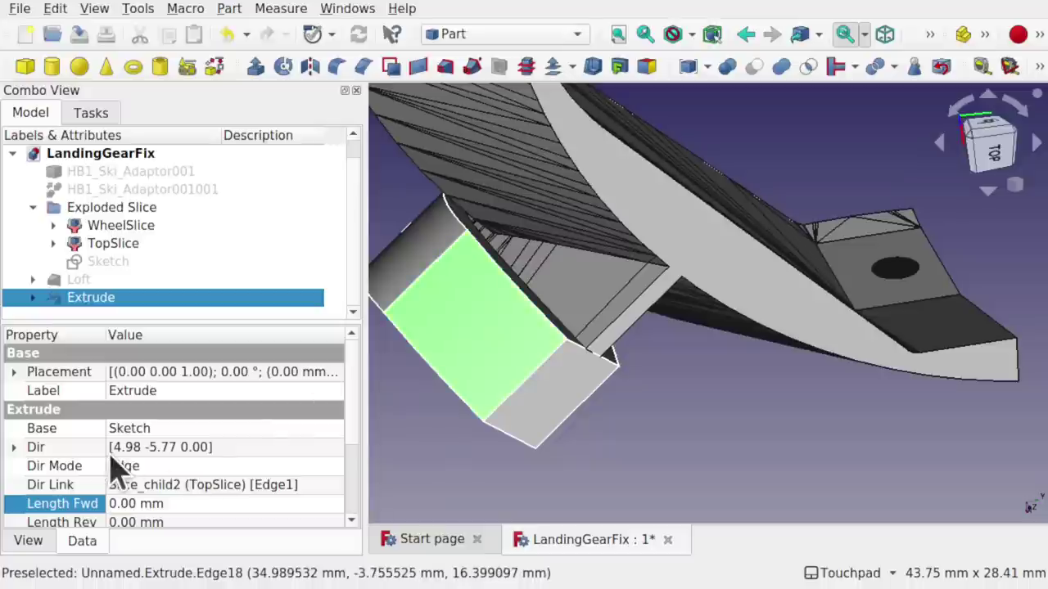
left_click(17, 447)
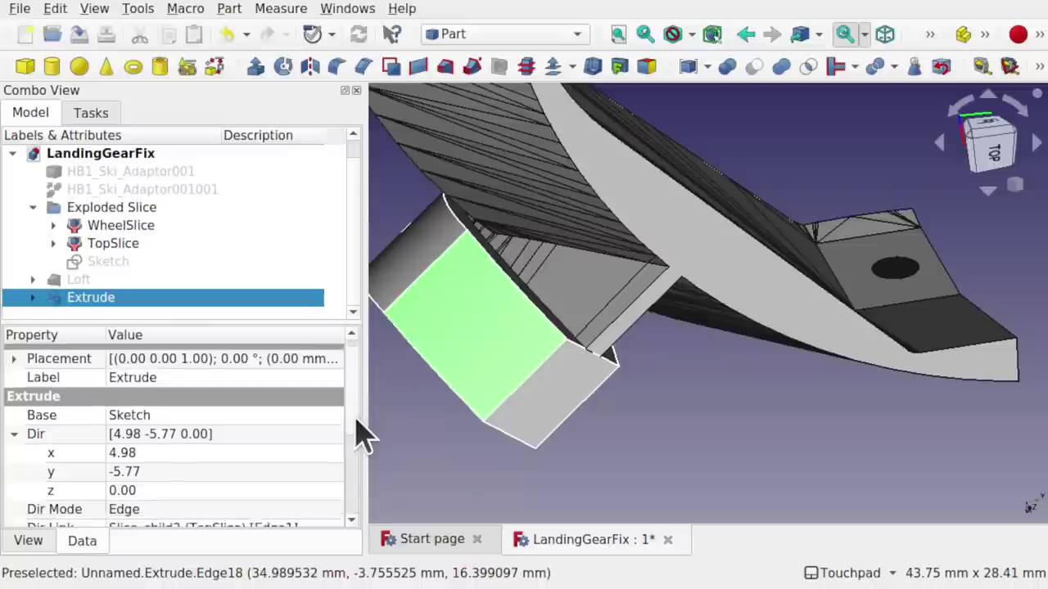
scroll(360, 459, "down", 3)
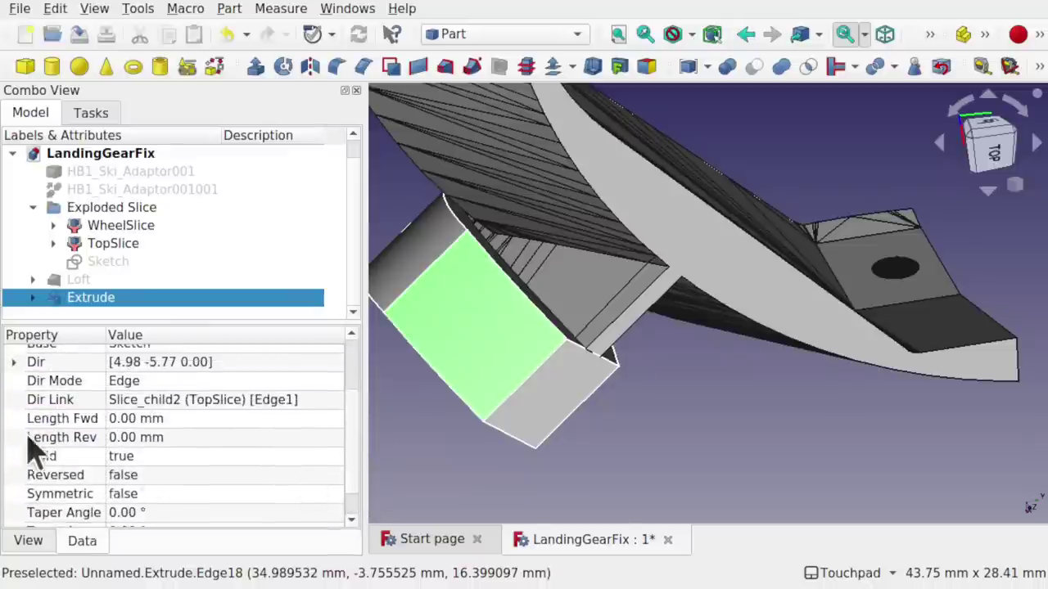
left_click(151, 419)
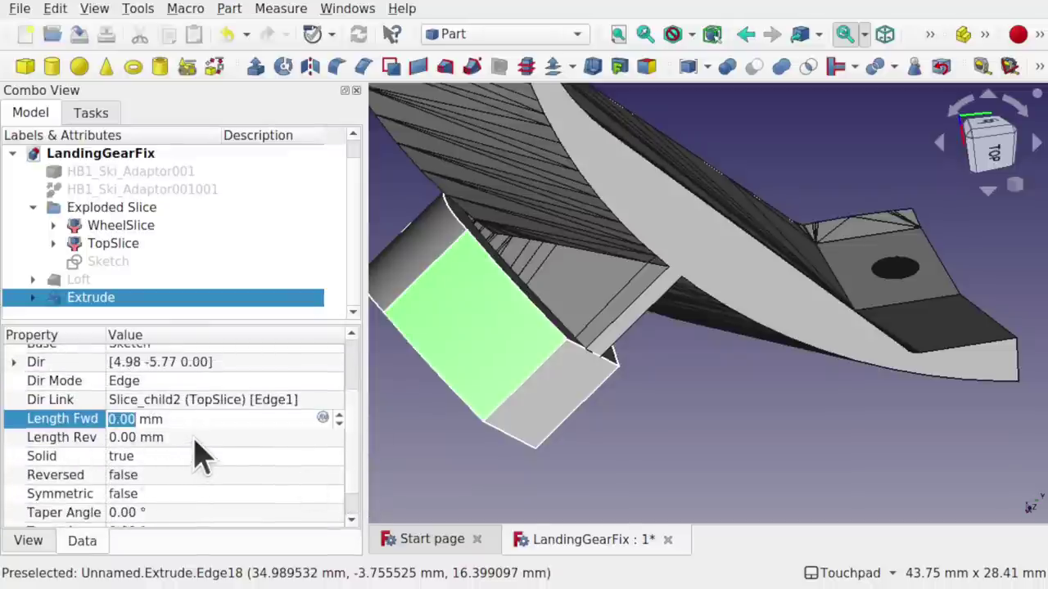
left_click(193, 438)
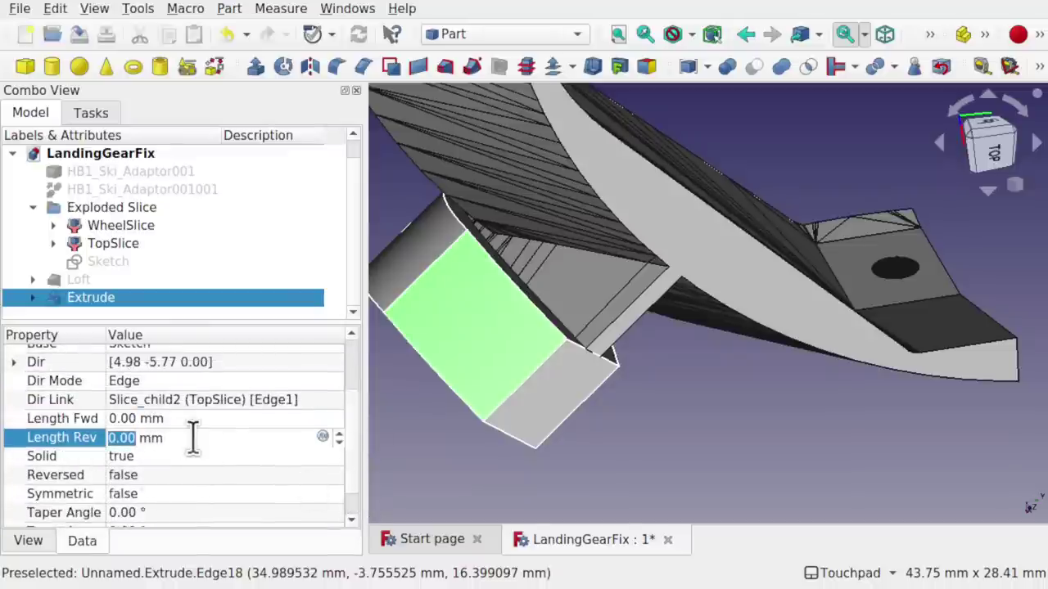
type("10")
key("Return")
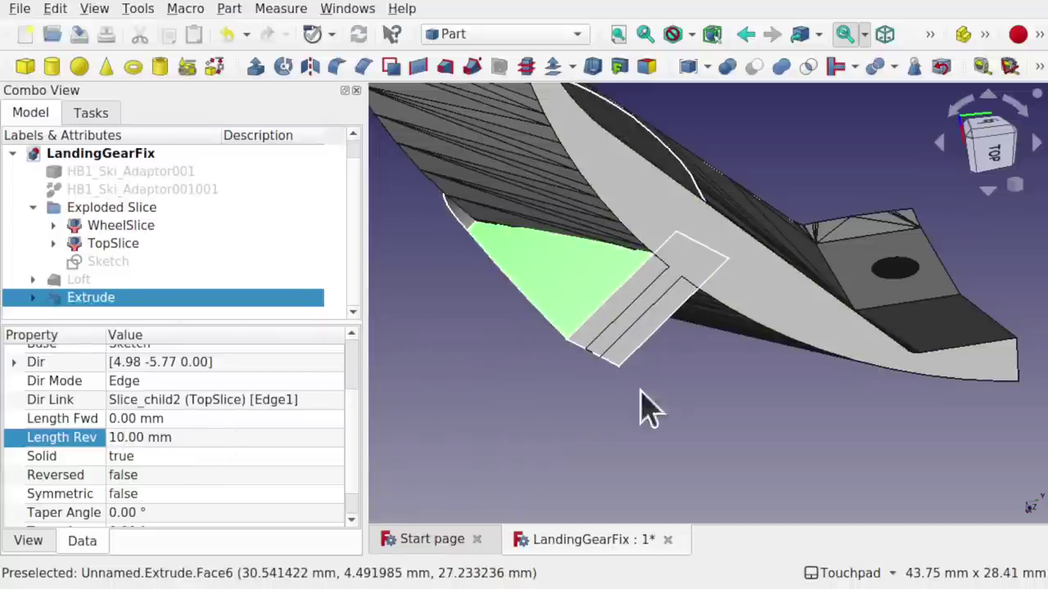
- Check how far the extrusion reaches into the top slice and set its reverse length to 20 mm
left_click_drag(677, 369, 749, 356, "shift")
left_click_drag(522, 318, 583, 333, "shift")
left_click_drag(539, 291, 731, 334, "shift")
left_click_drag(628, 307, 812, 278, "shift")
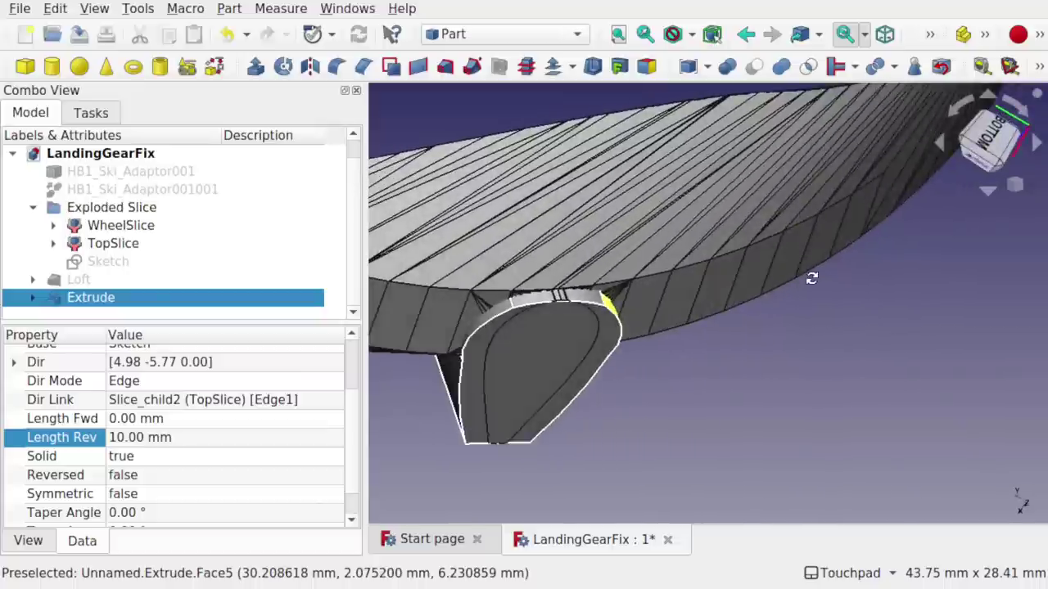
middle_click_drag(811, 278, 447, 302)
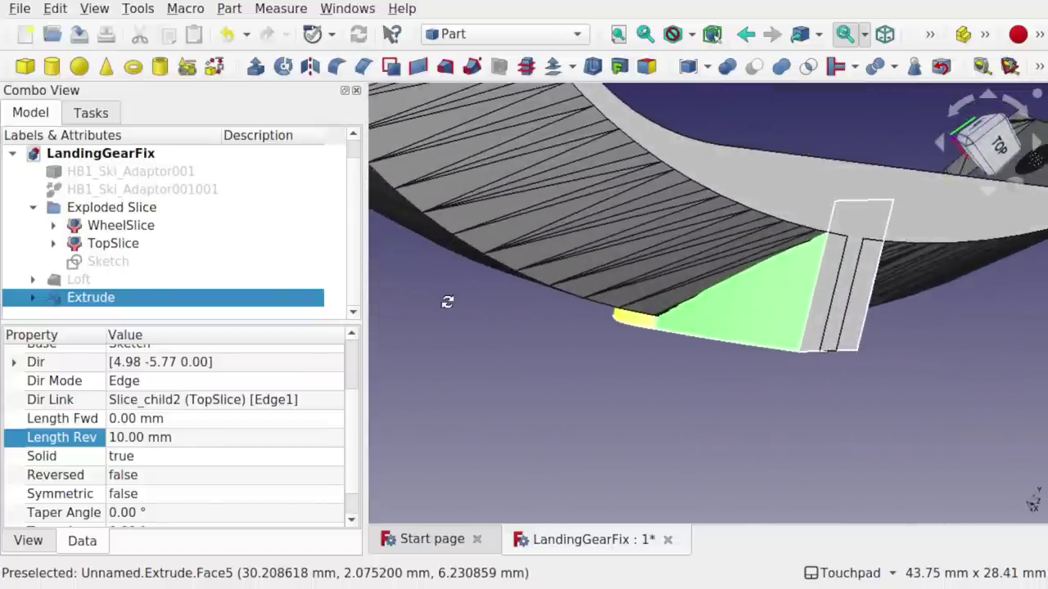
left_click(115, 437)
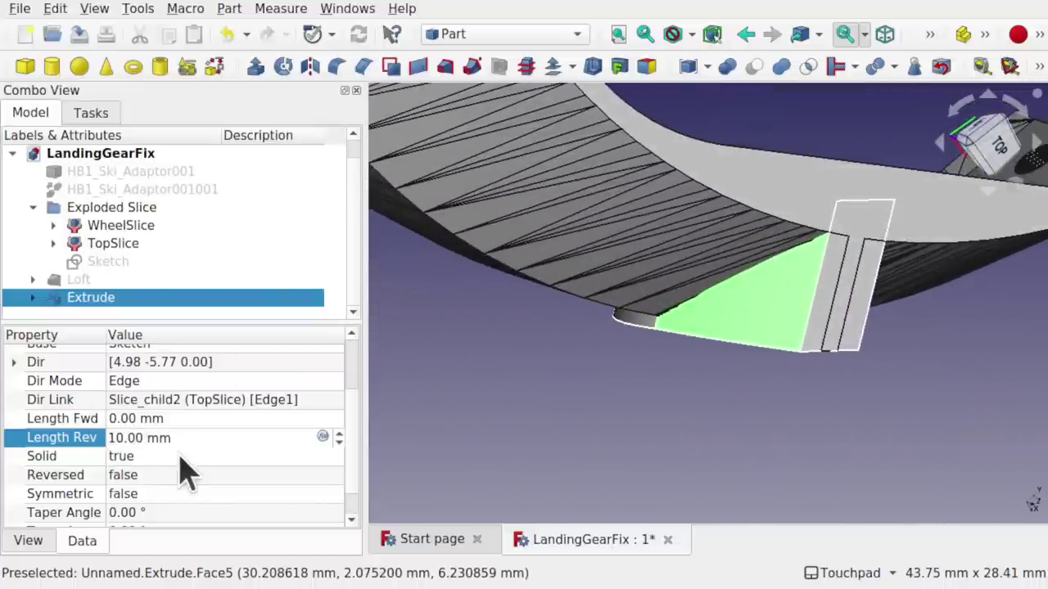
key("BackSpace")
type("2")
key("Return")
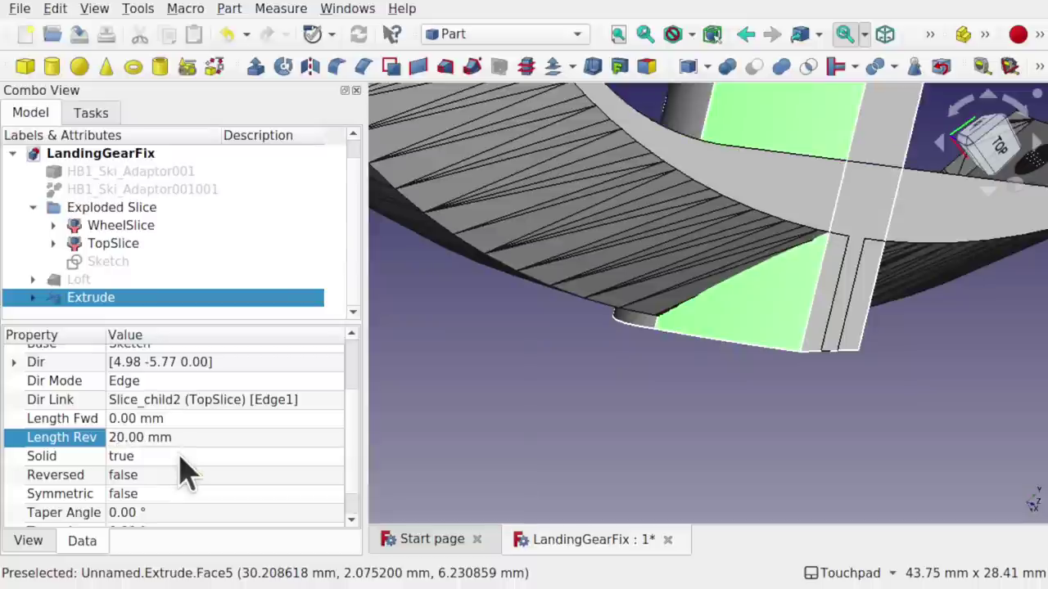
middle_click_drag(660, 379, 655, 212)
scroll(727, 379, "down", 5)
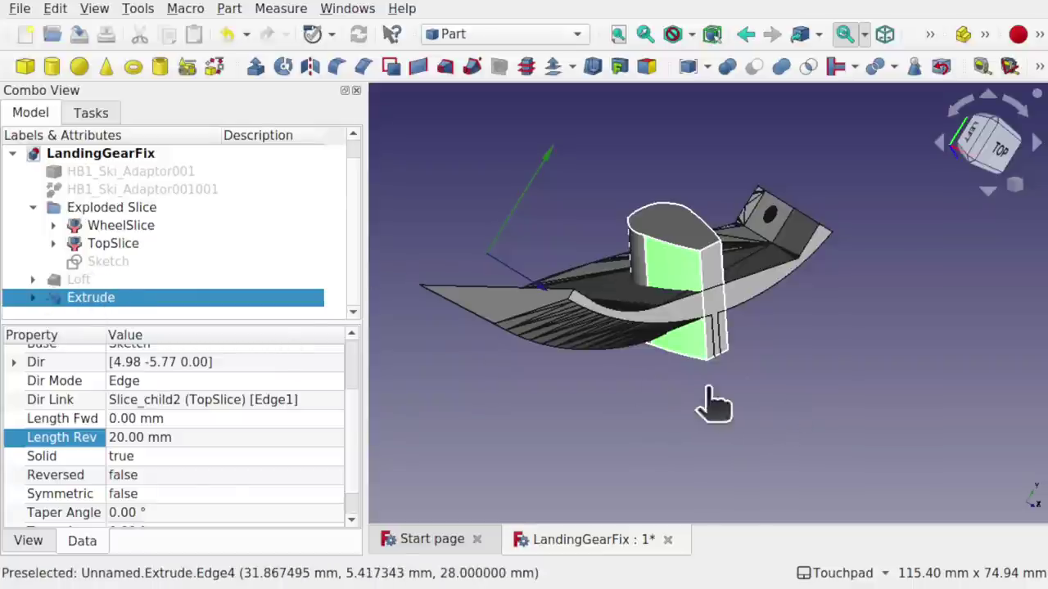
- Slice the extrusion apart with TopSlice as the cutting object and expand the group of resulting pieces
left_click(625, 400)
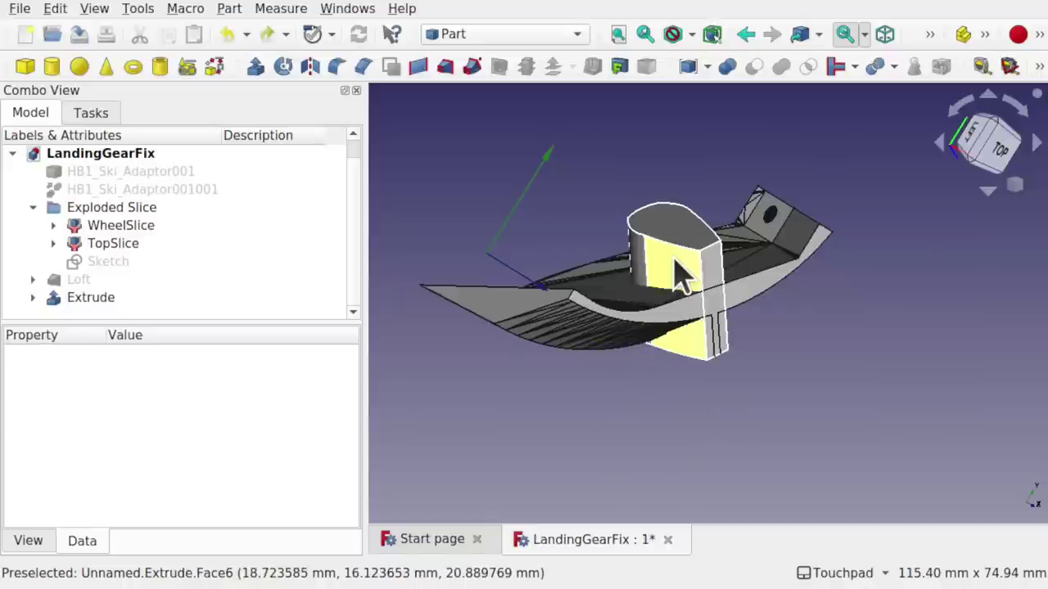
left_click(678, 277)
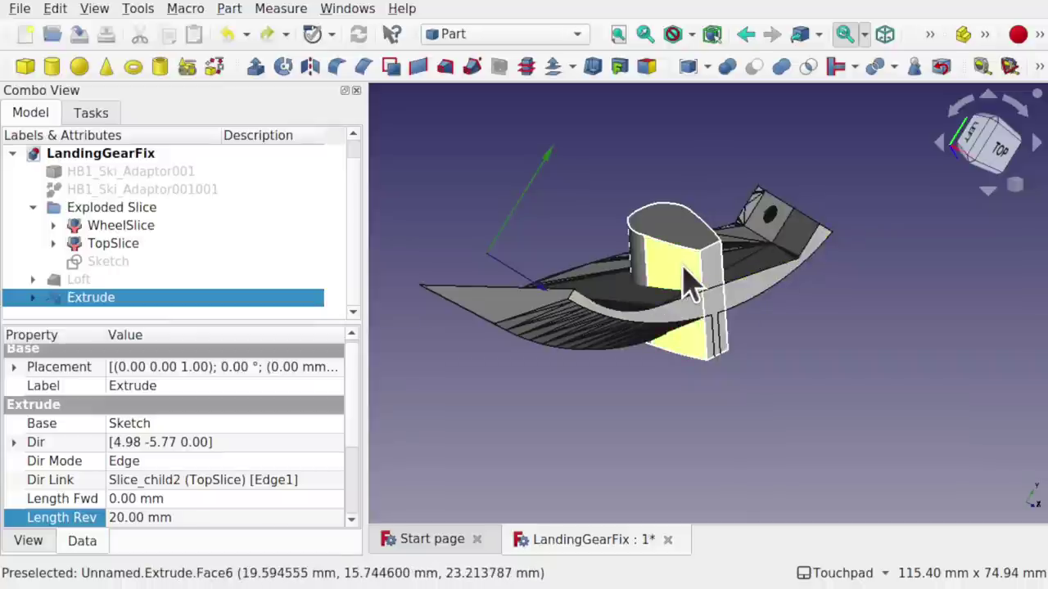
left_click(696, 325, "ctrl")
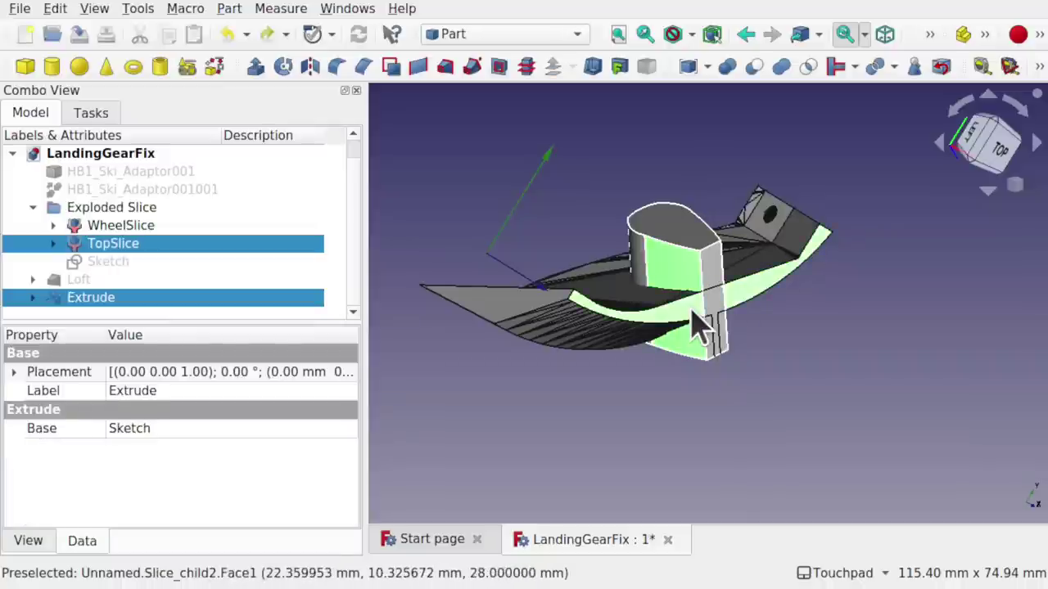
left_click(230, 10)
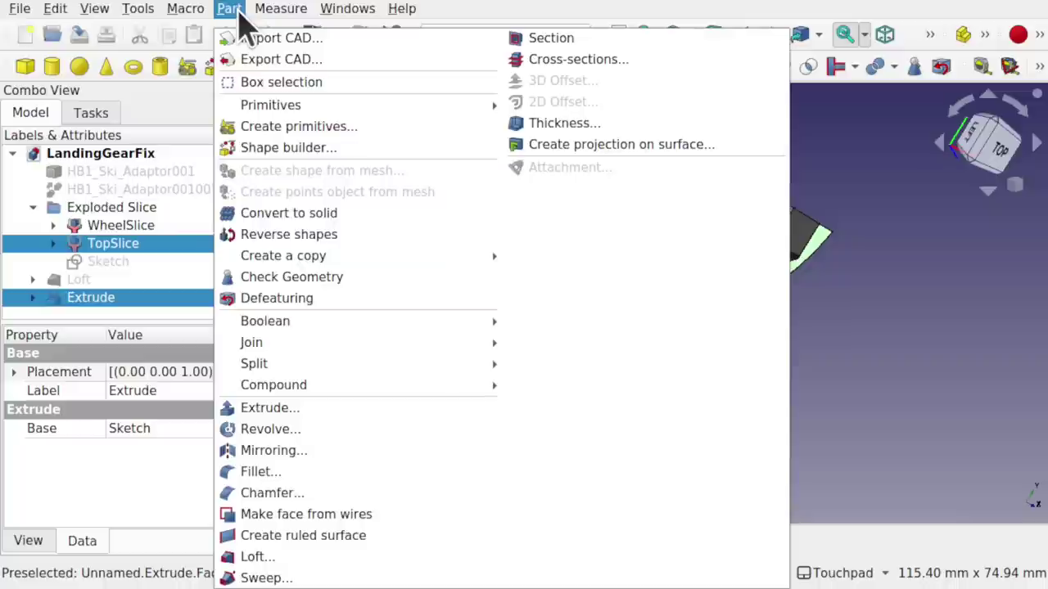
mouse_move(421, 365)
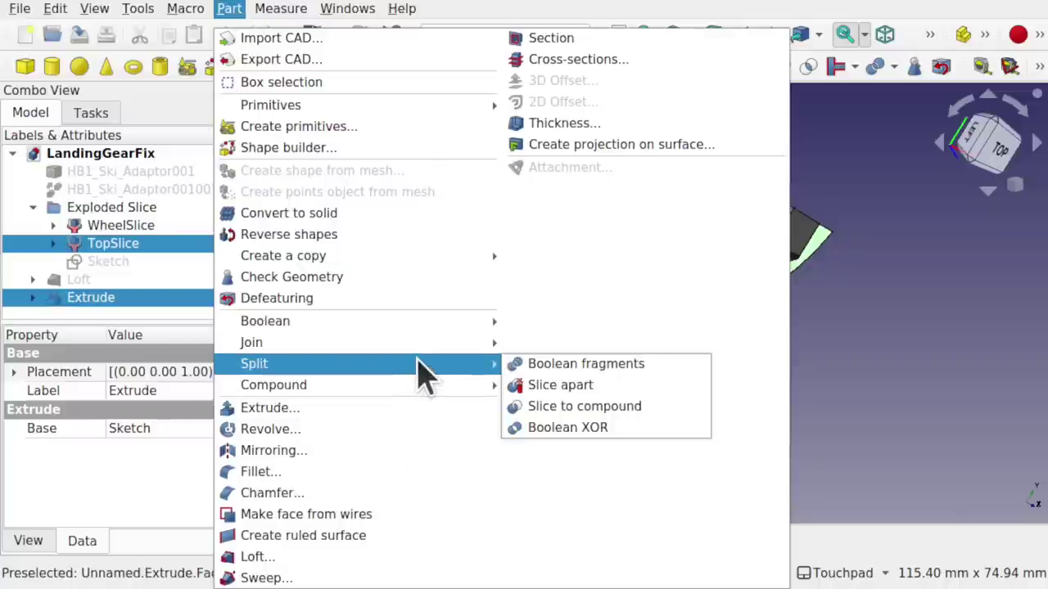
left_click(554, 386)
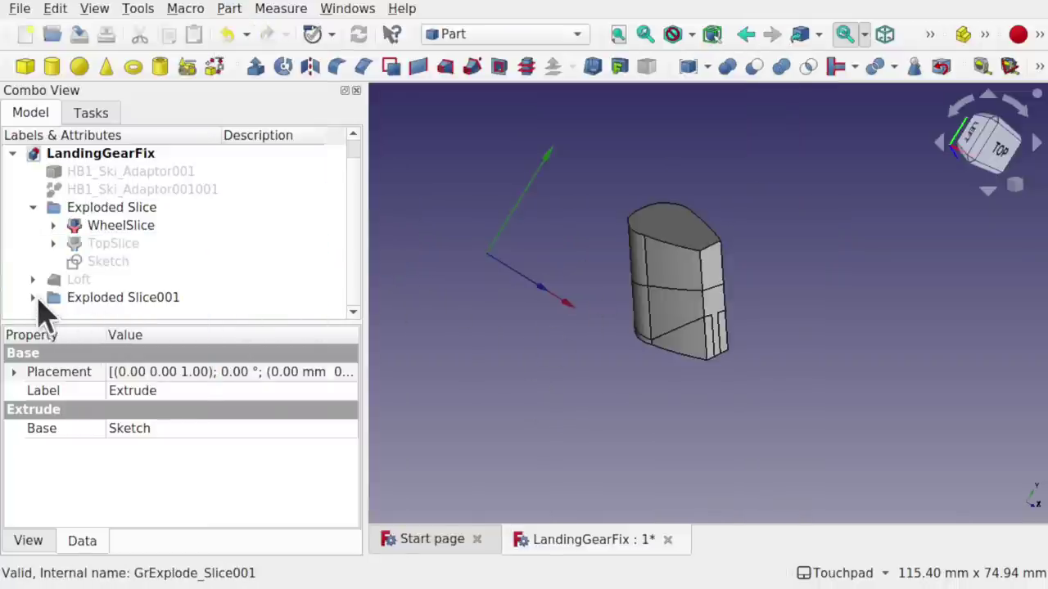
left_click(34, 297)
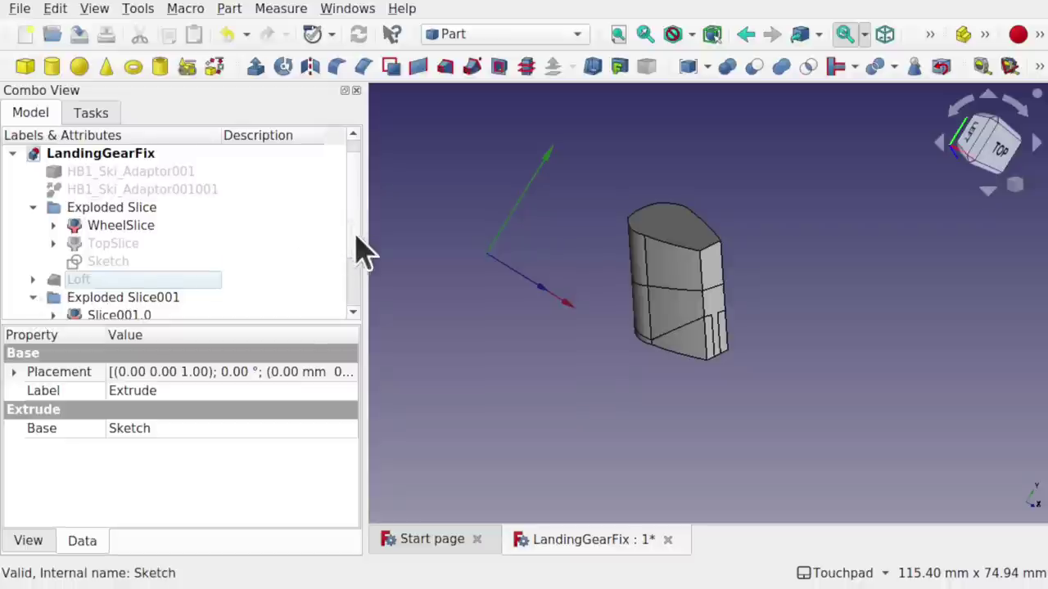
scroll(356, 270, "down", 2)
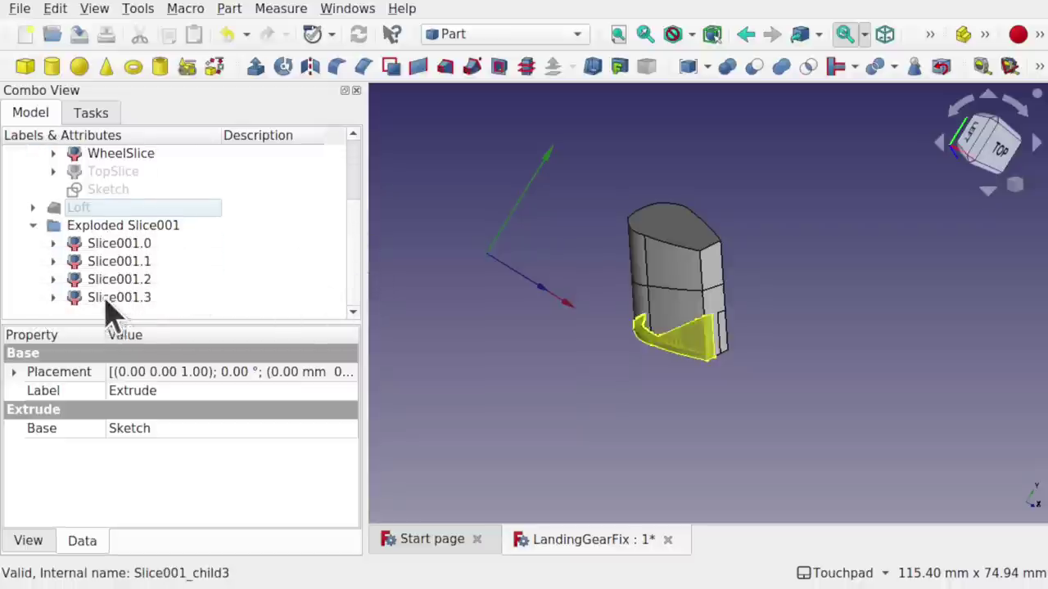
- Go through the four extrusion pieces and delete Slice001.0, the piece above the top slice
left_click(131, 245)
left_click(146, 270)
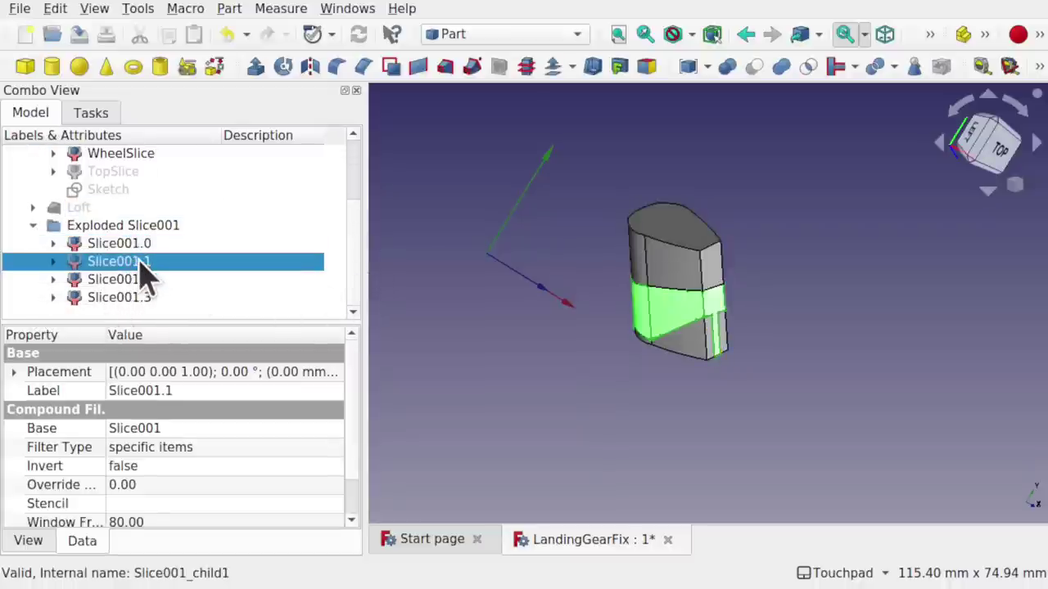
left_click(133, 279)
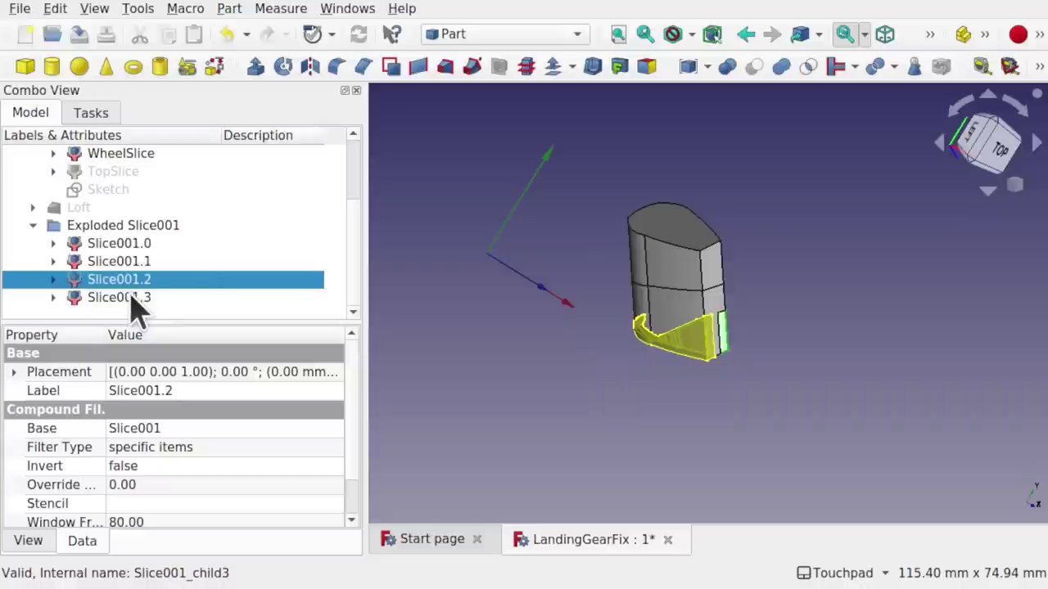
left_click(131, 297)
left_click(577, 405)
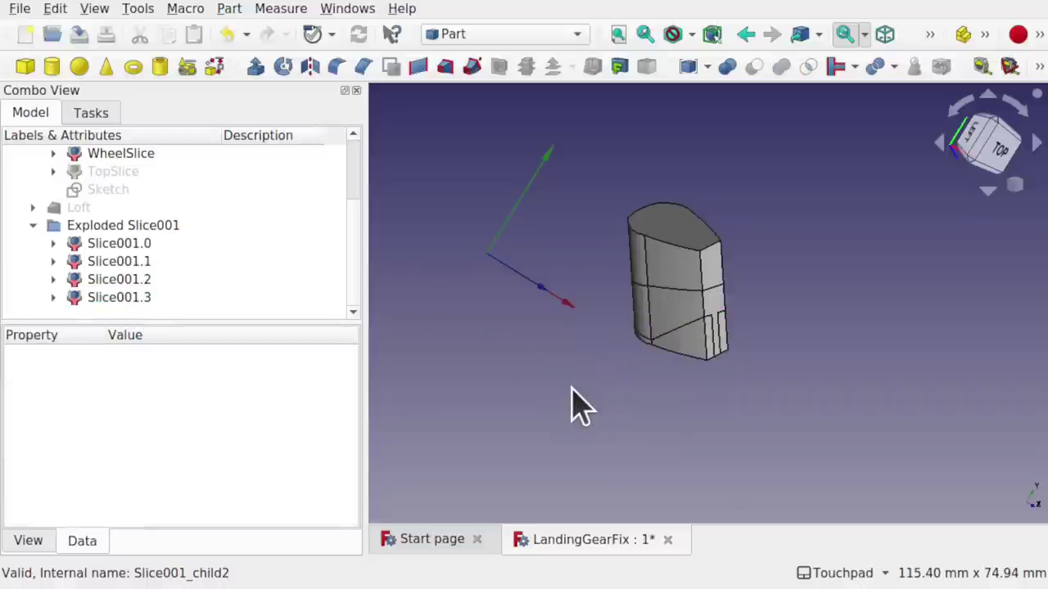
left_click(674, 284)
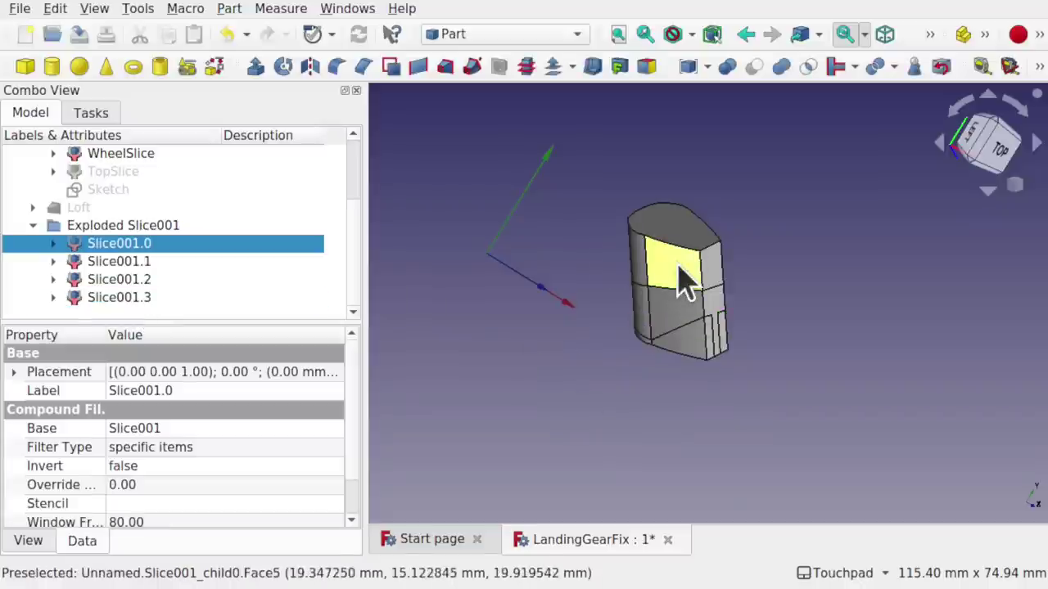
key("Delete")
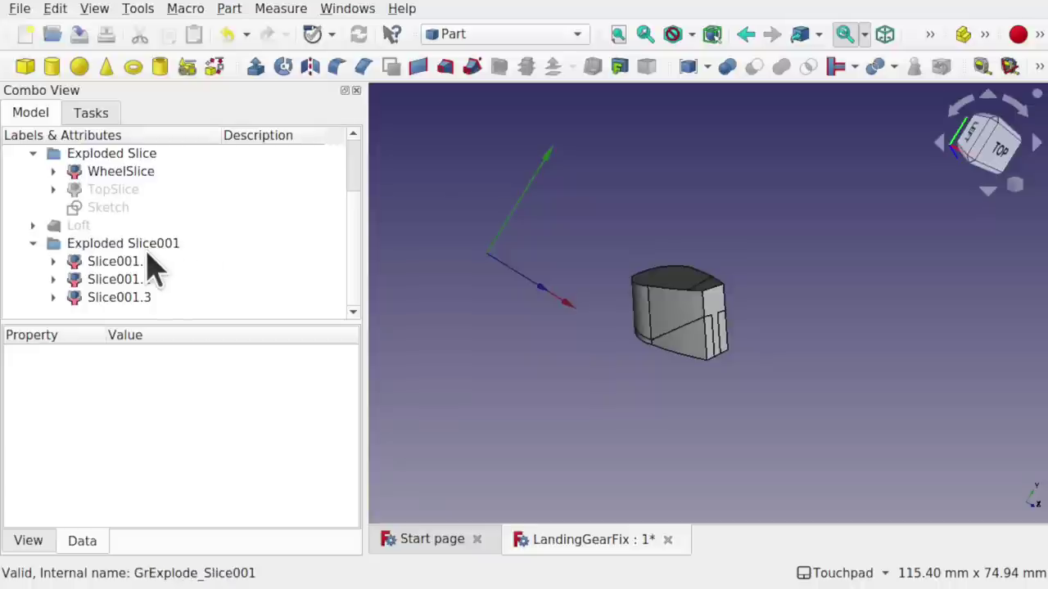
- Toggle the loft's visibility to compare it with the remaining pieces, leaving it hidden
left_click(88, 225)
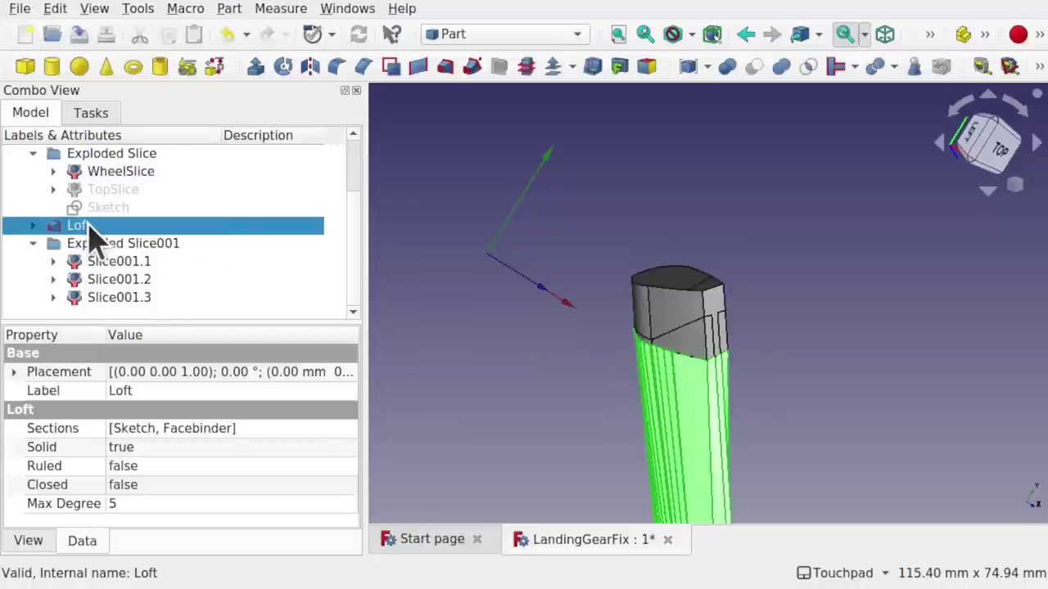
key("space")
key("space")
key("space")
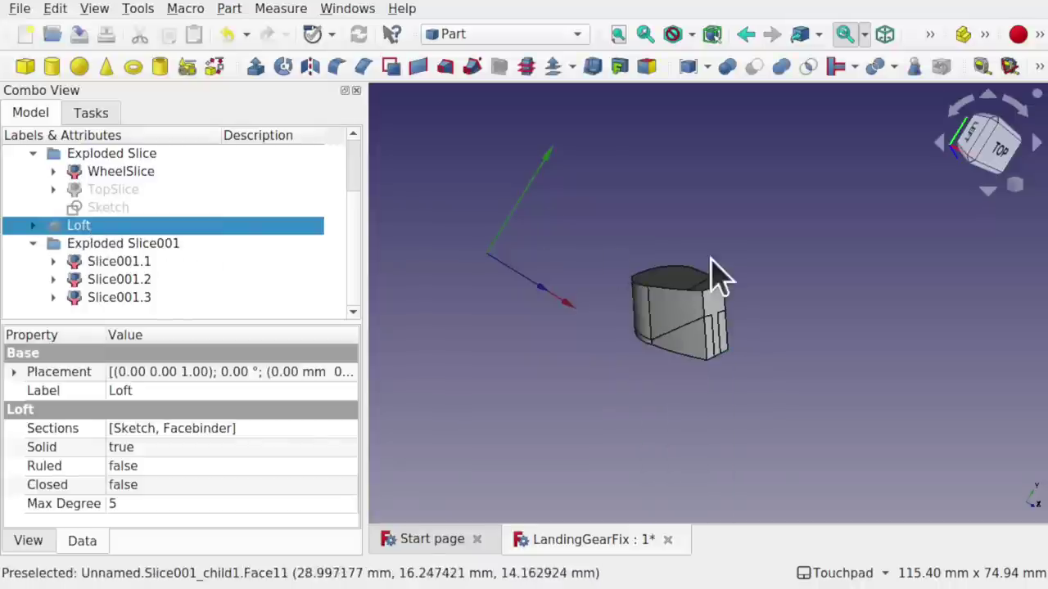
- Expand Slice001.1 down to its source objects and make TopSlice visible
left_click(53, 261)
left_click(147, 281)
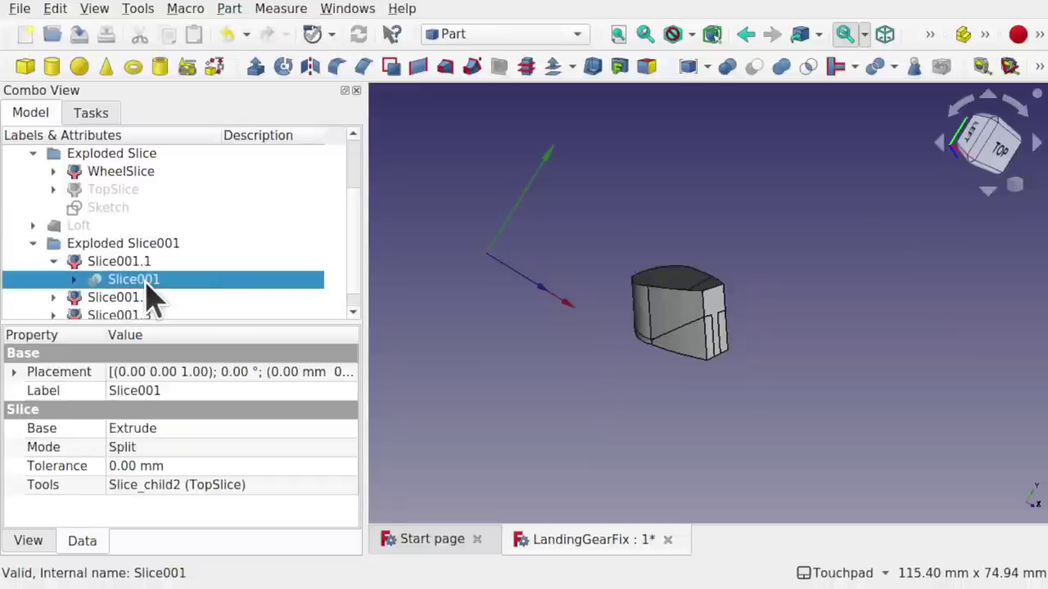
key("space")
key("space")
key("space")
key("space")
key("space")
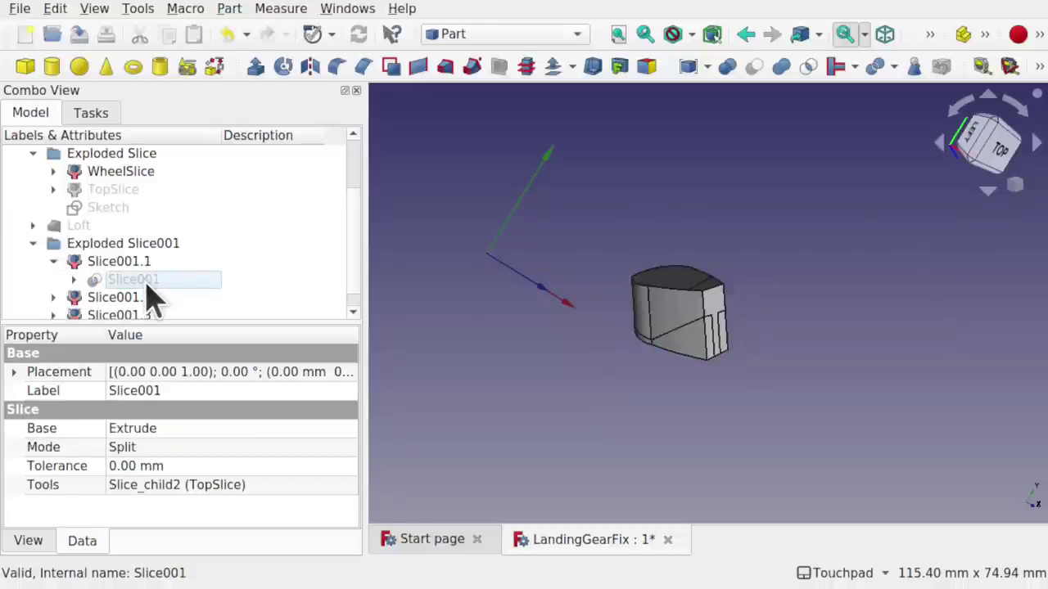
key("space")
left_click(74, 280)
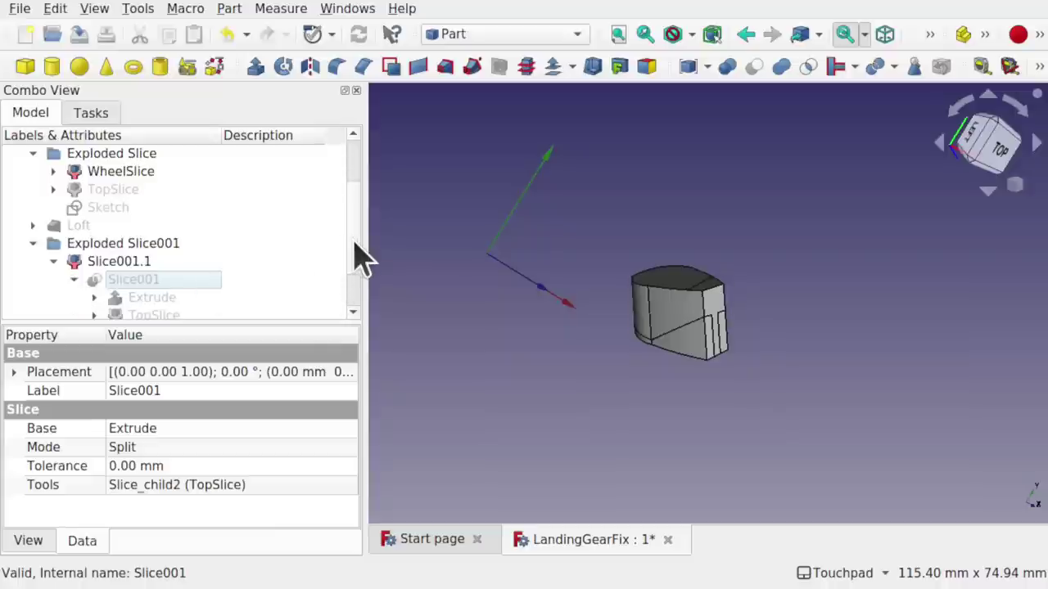
scroll(362, 287, "down", 1)
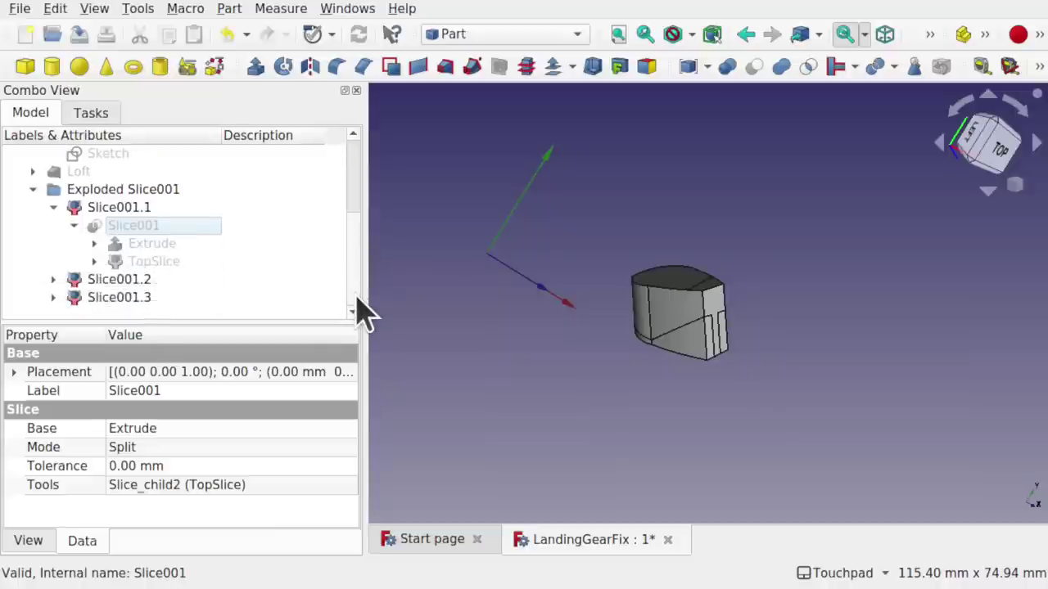
left_click(179, 259)
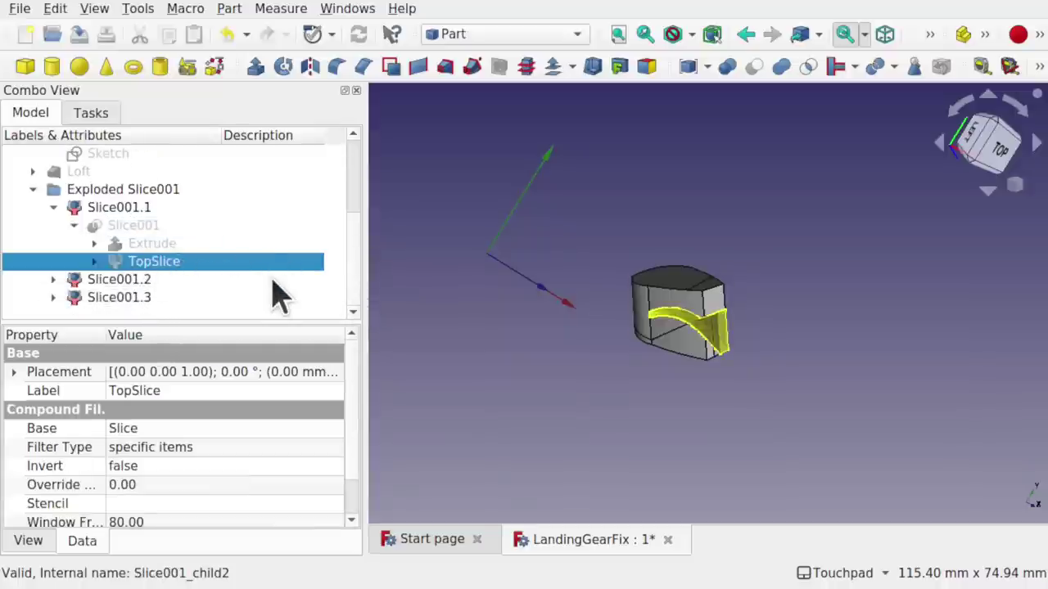
key("space")
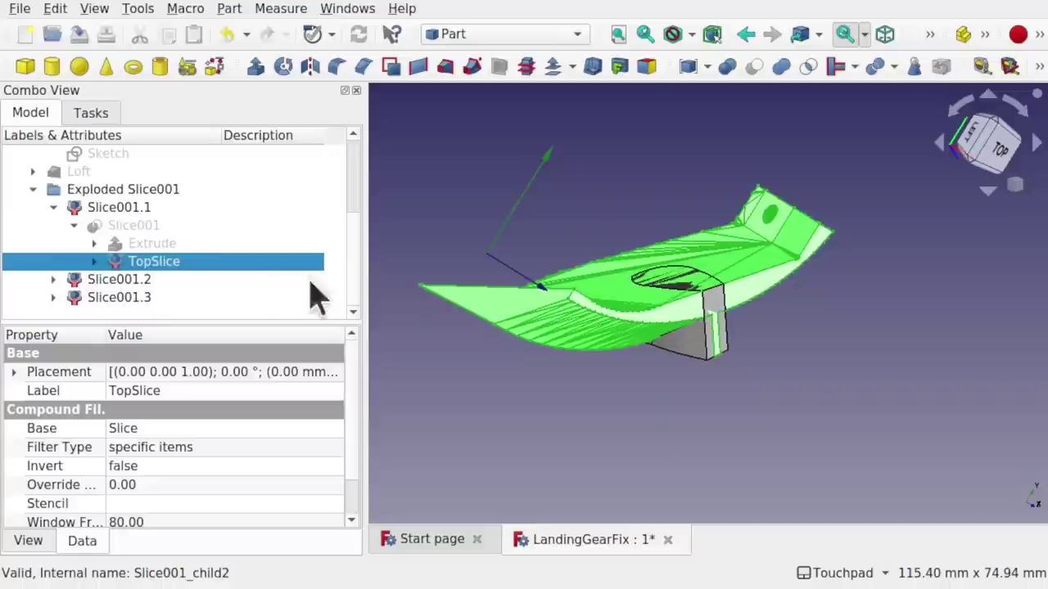
left_click(648, 434)
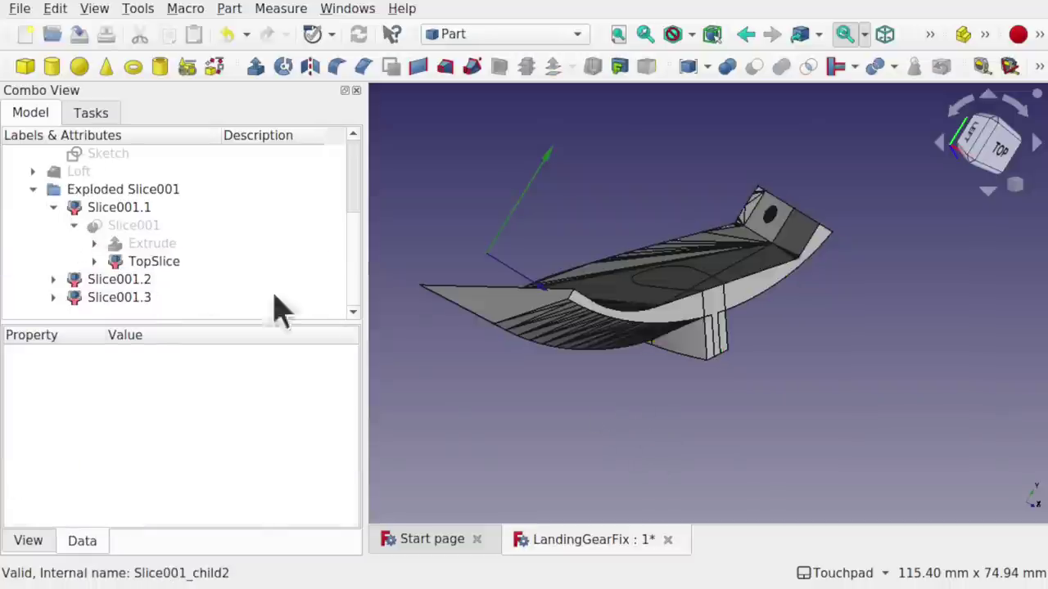
- Check which regions Slice001.2 and Slice001.3 occupy relative to TopSlice
left_click(82, 298)
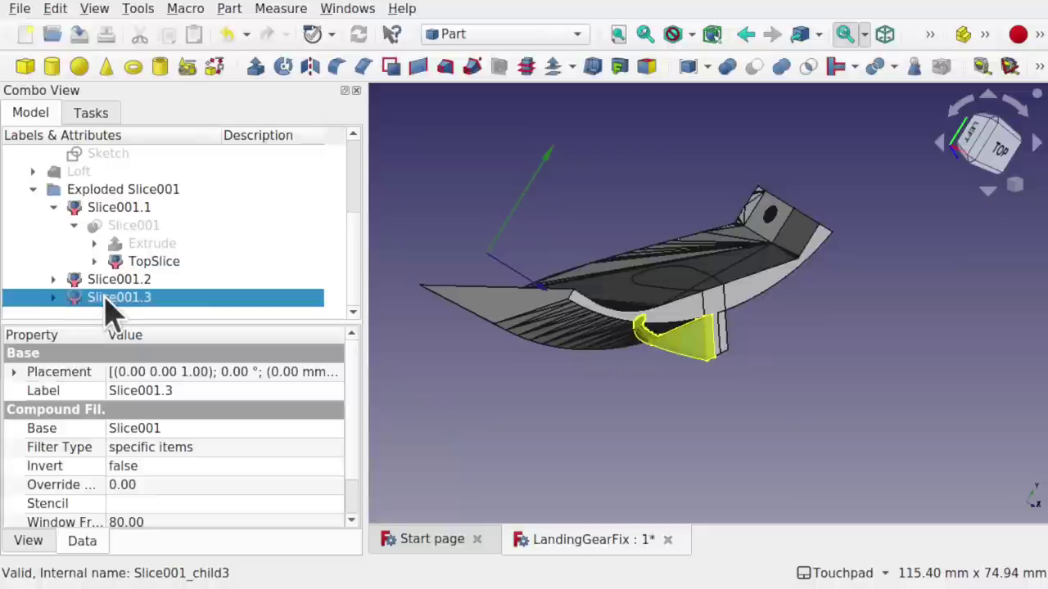
left_click(119, 279)
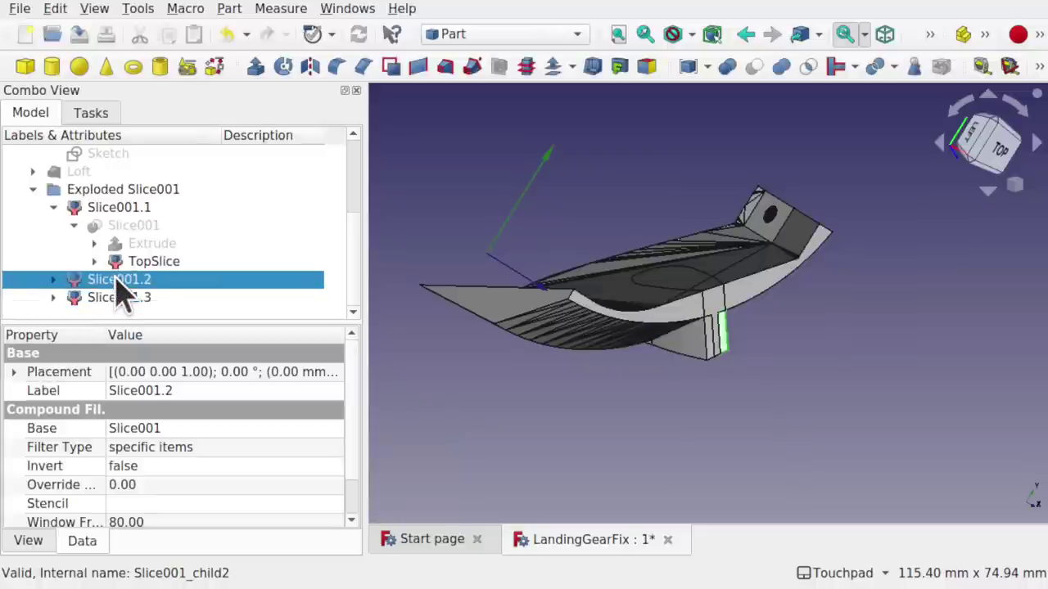
left_click(152, 299)
left_click(129, 279)
left_click(151, 264)
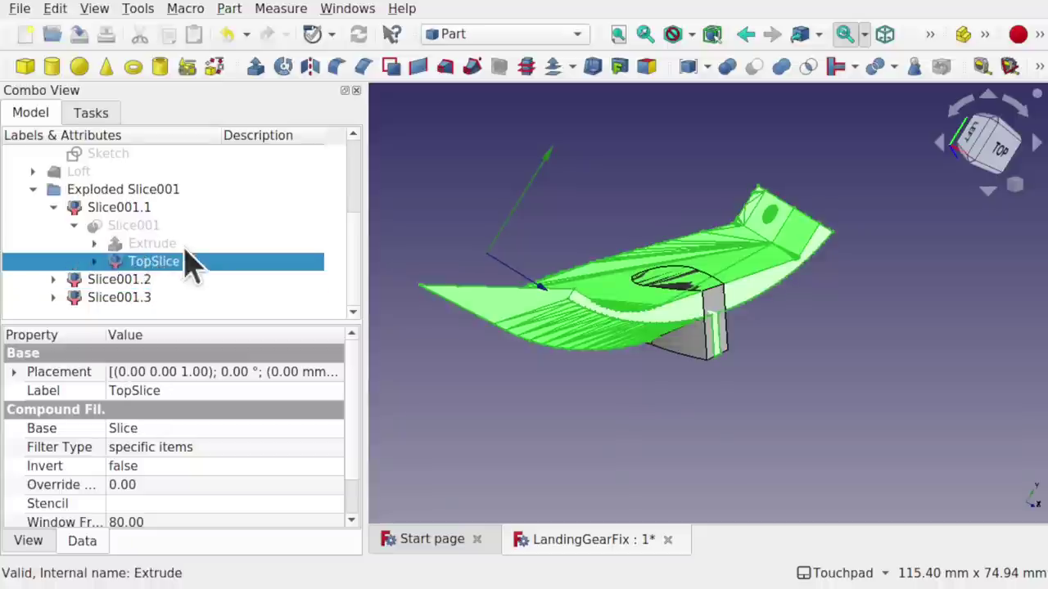
- Inspect Slice001.1 up close and delete this piece, which overlaps the top slice
left_click(145, 211)
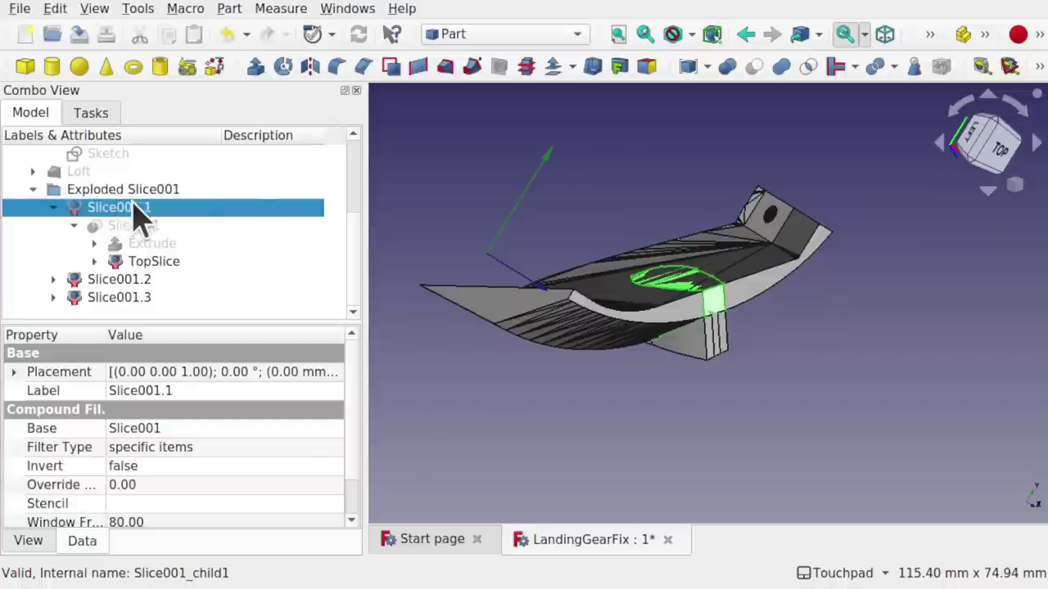
scroll(691, 361, "up", 5)
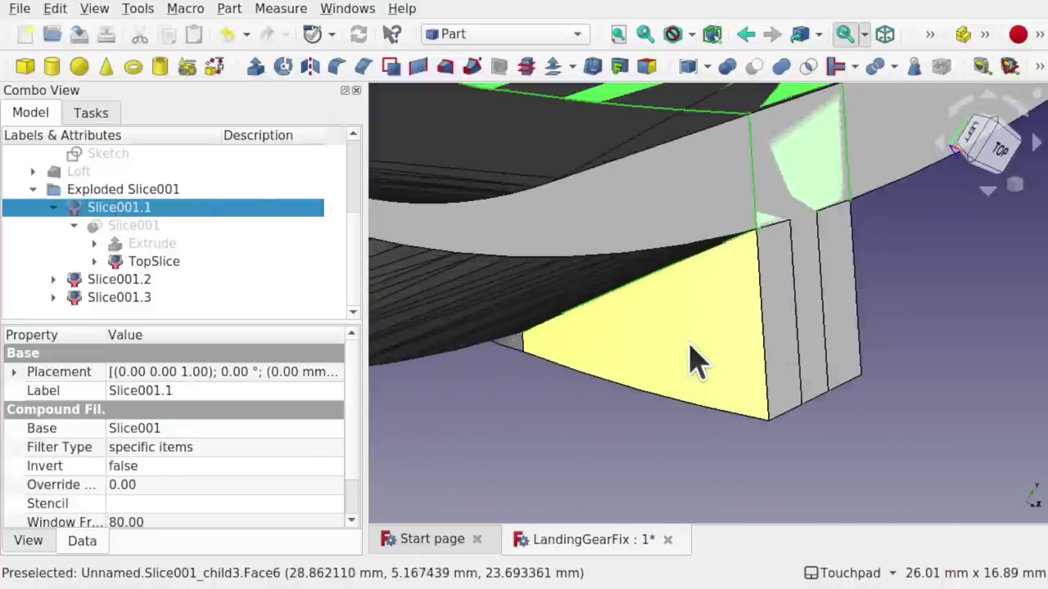
left_click_drag(709, 317, 707, 266, "shift")
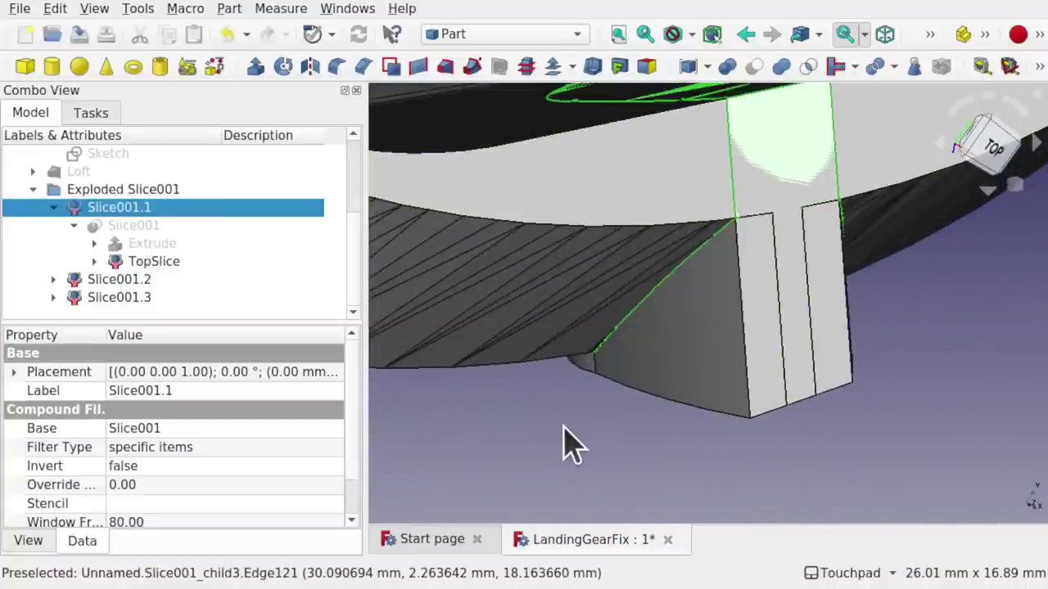
key("Delete")
left_click_drag(760, 483, 311, 218, "alt")
- Show the loft below the two remaining filler pieces and save the document
scroll(828, 441, "down", 9)
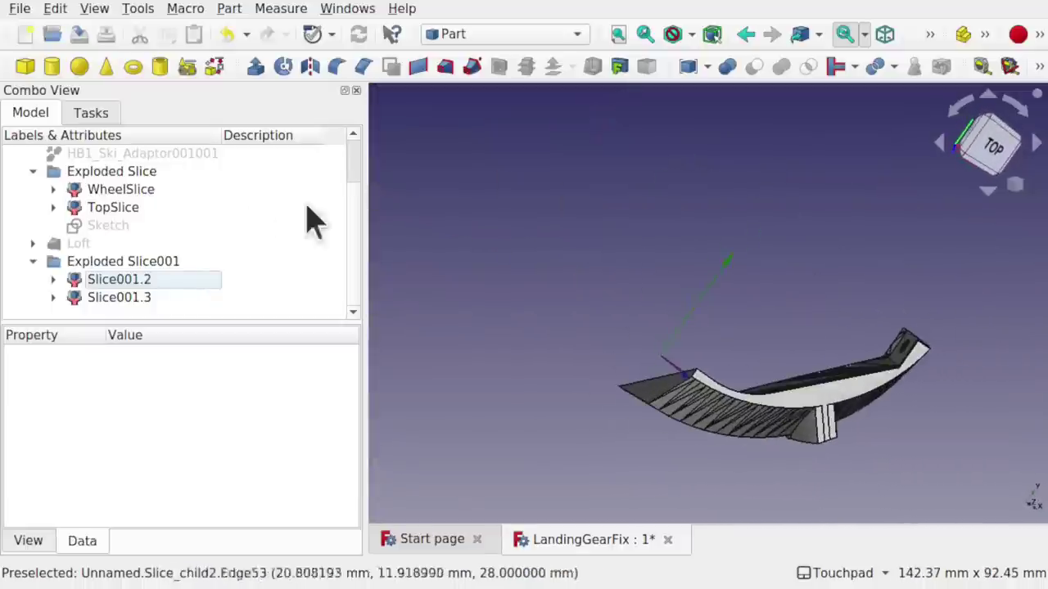
left_click(113, 244)
key("space")
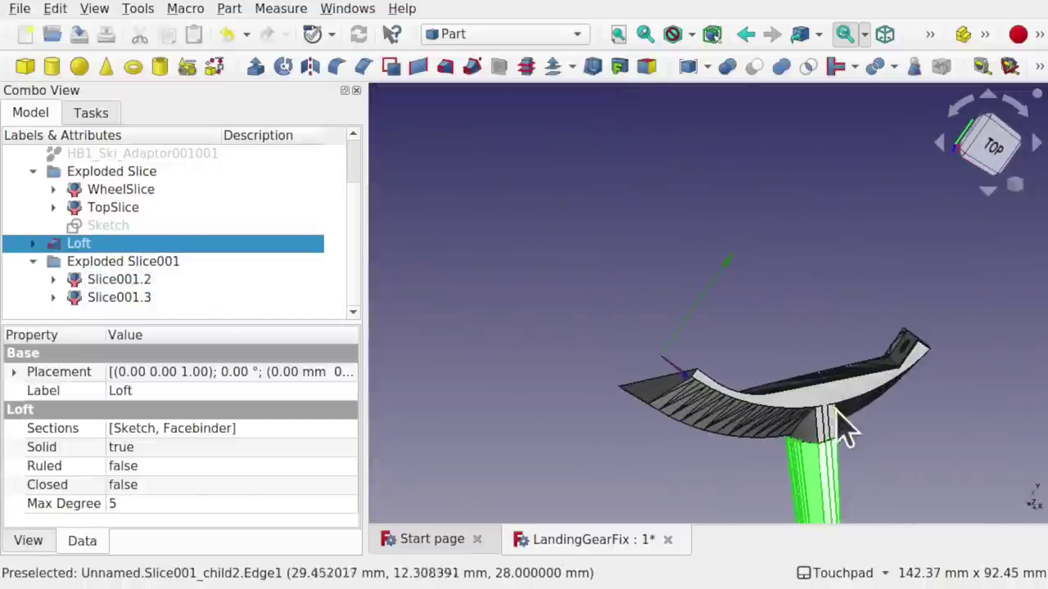
left_click_drag(843, 425, 734, 319, "alt")
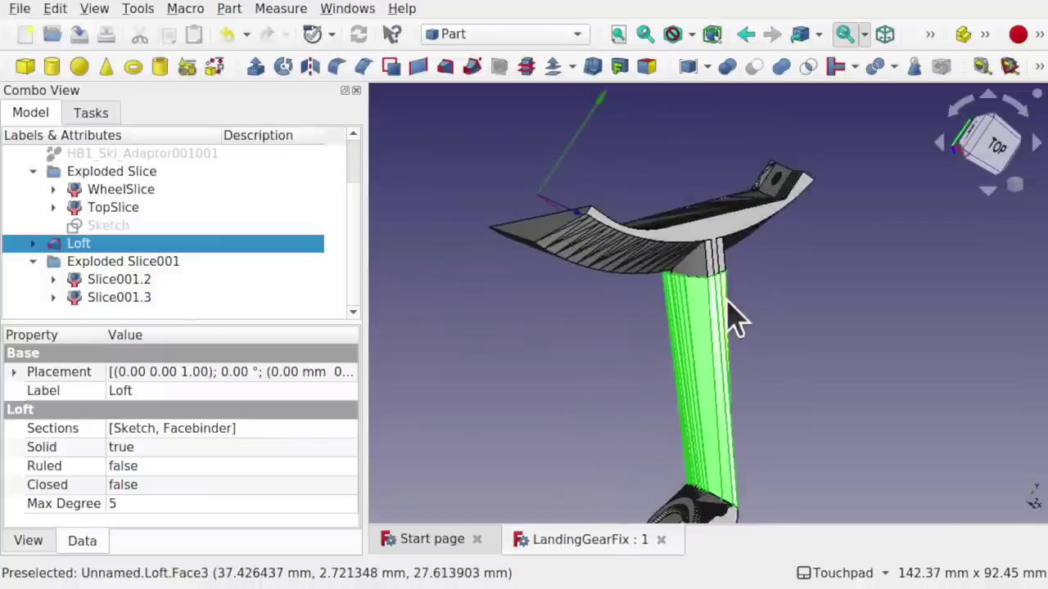
- Rename the piece Slice001.2 to FillerSliceLeft
left_click(115, 283)
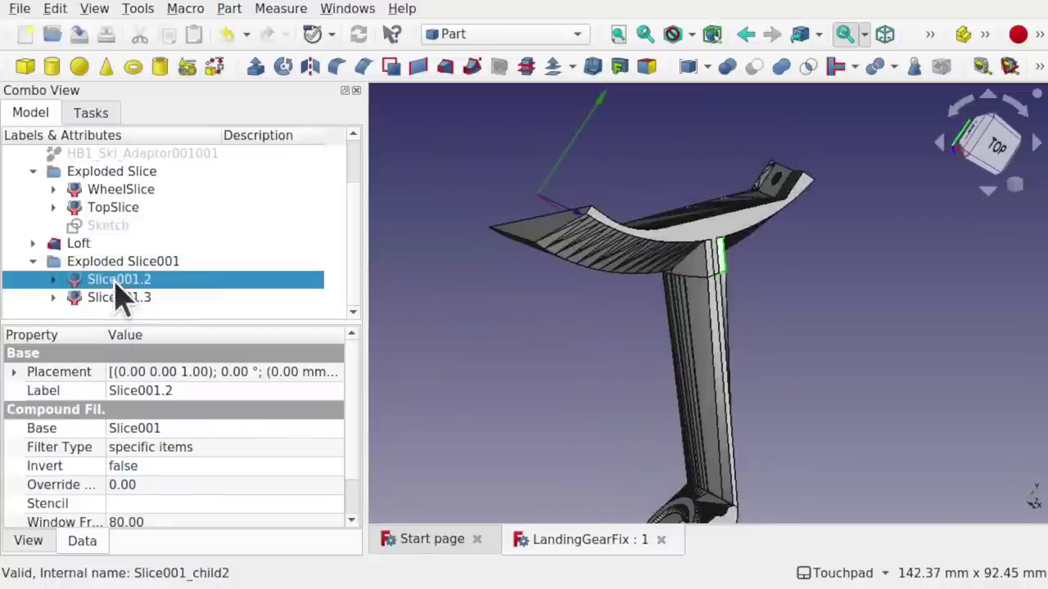
right_click(115, 282)
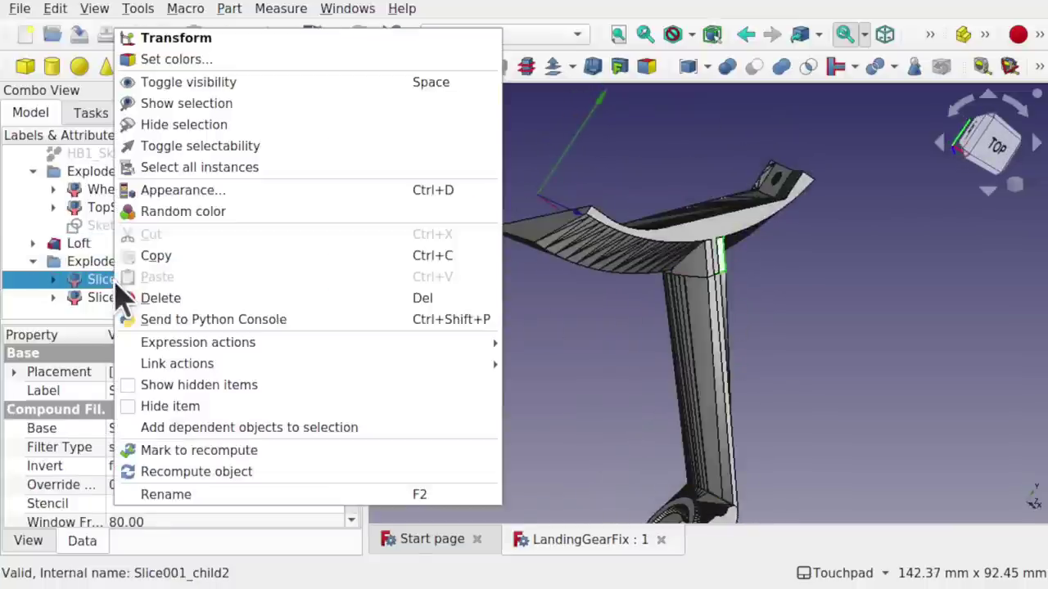
left_click(235, 494)
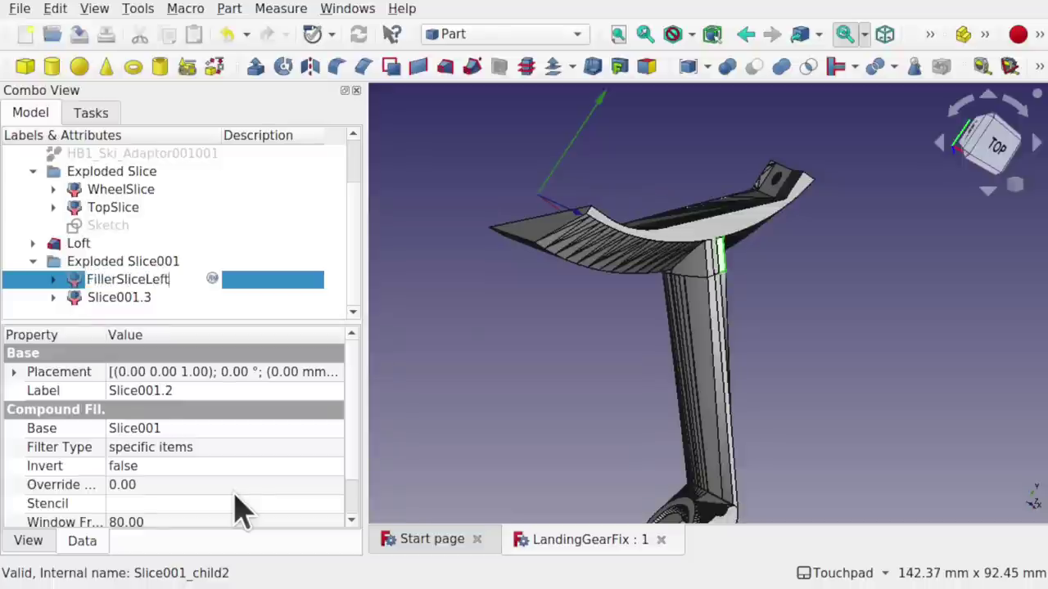
type("FillerSliceLeft")
key("Return")
- Rename the piece Slice001.3 to FillerSliceRight and clear the selection
left_click(145, 300)
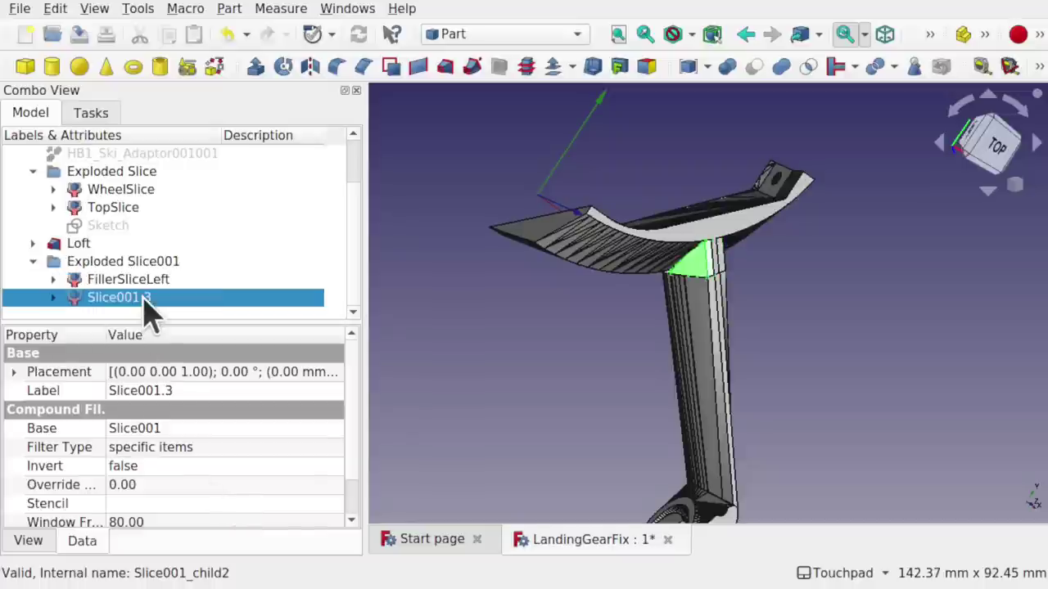
right_click(145, 301)
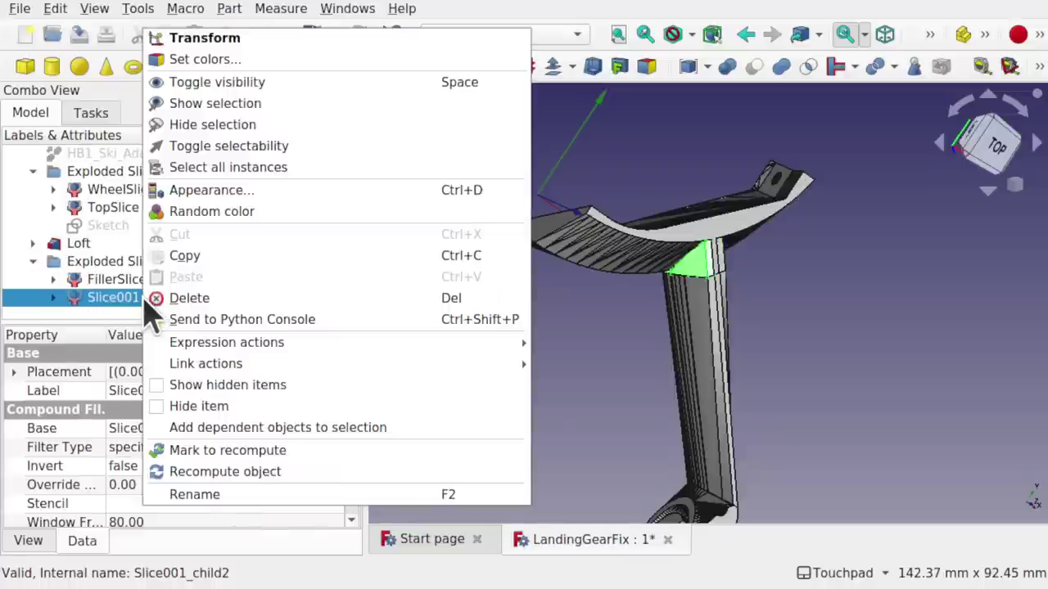
left_click(262, 493)
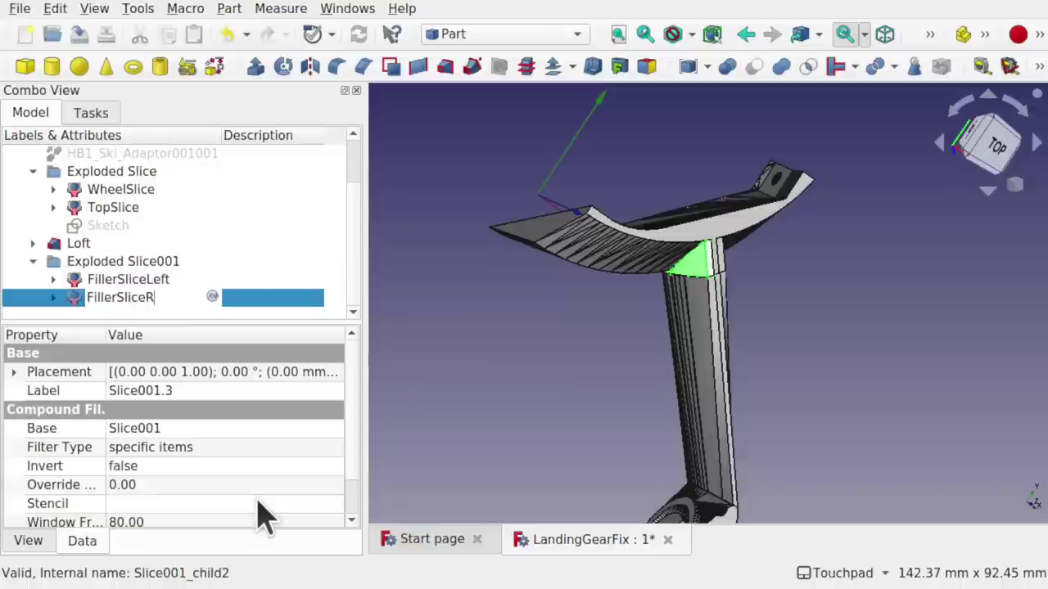
type("FillerSliceRight")
key("Return")
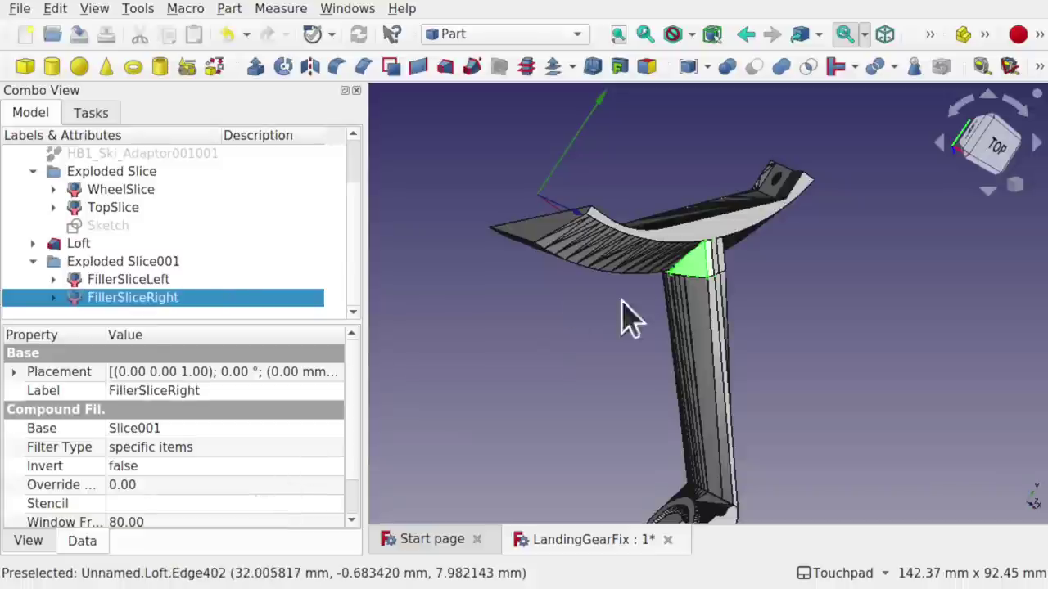
left_click(547, 314)
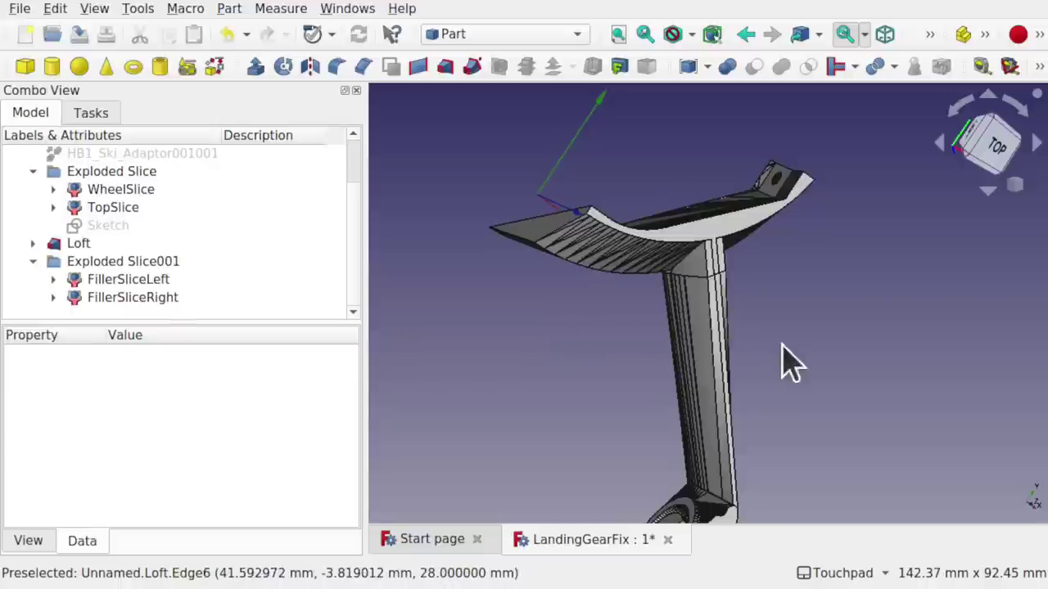
- Examine the wheel slice's round hub and its junction with the lower end of the loft
left_click_drag(645, 403, 619, 270, "alt")
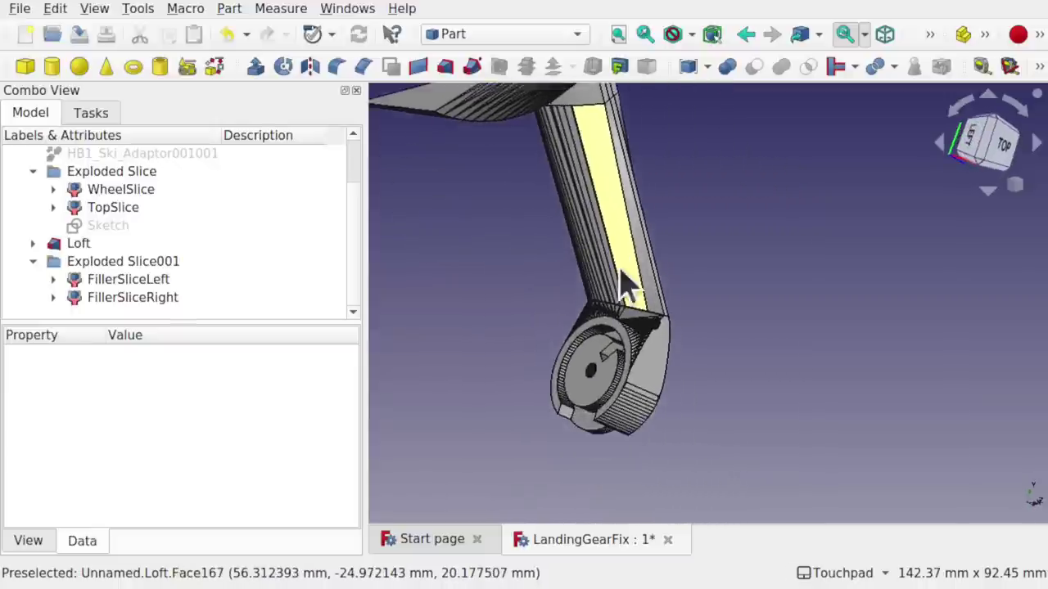
left_click_drag(555, 289, 617, 314, "alt")
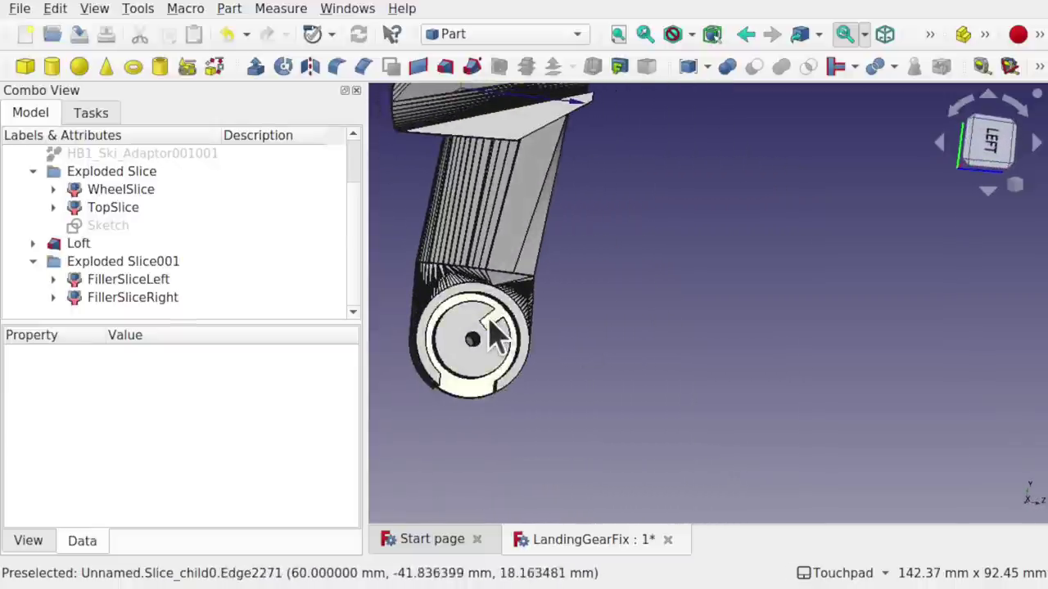
left_click_drag(578, 363, 561, 353, "alt")
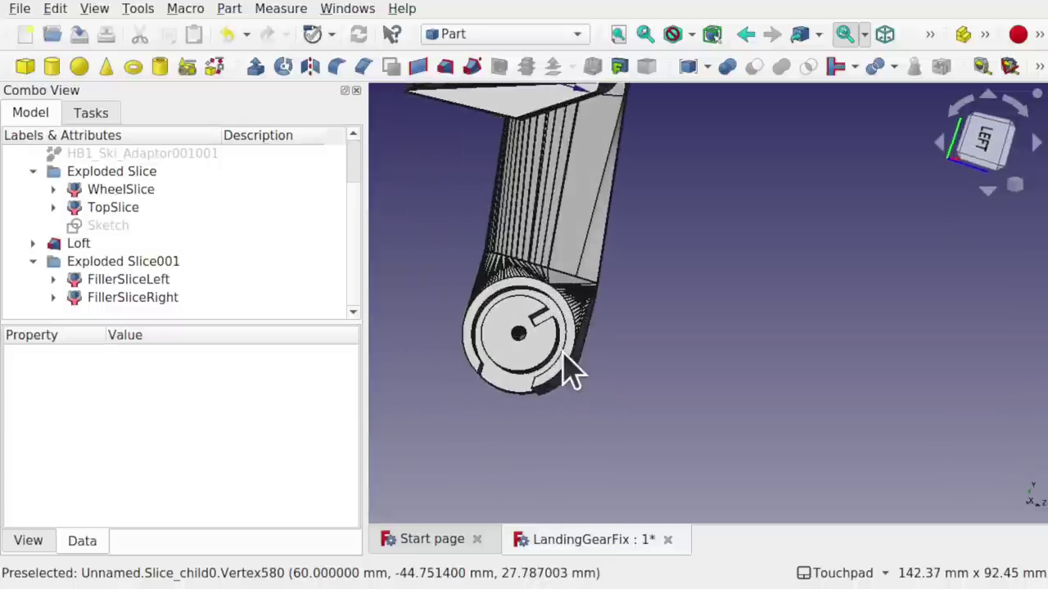
scroll(506, 333, "up", 5)
left_click_drag(609, 405, 646, 311, "alt")
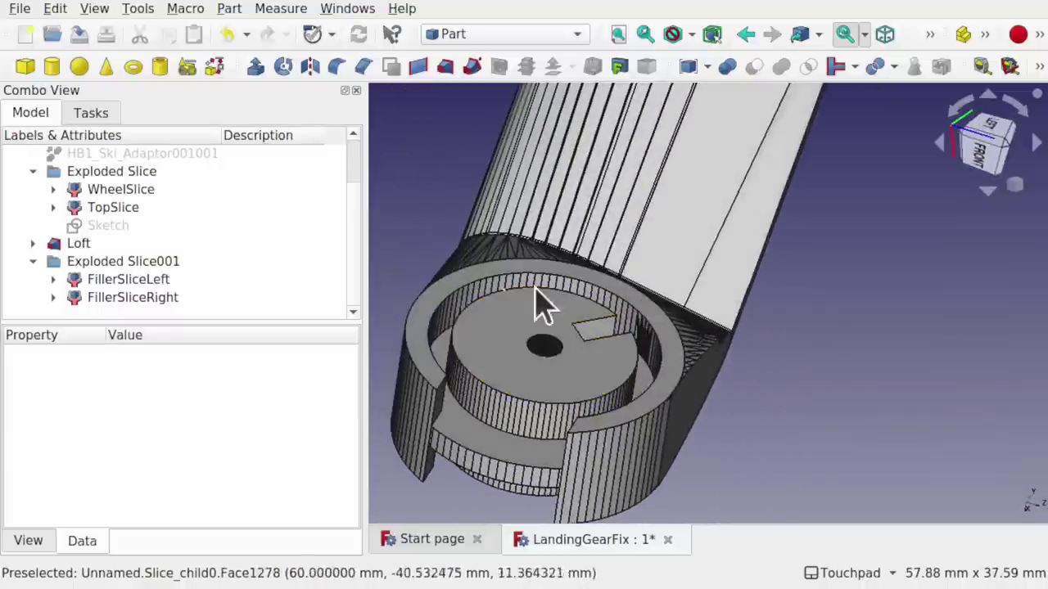
- Switch to the Sketcher workbench and create a new sketch on the flat hub face of WheelSlice
left_click_drag(533, 321, 512, 374, "alt")
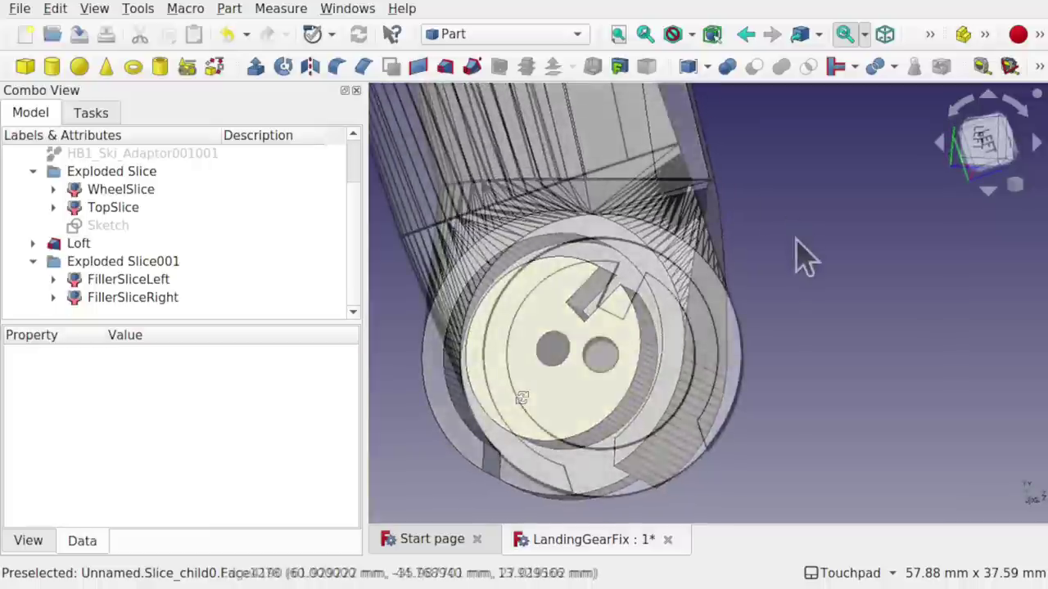
left_click_drag(798, 255, 712, 367, "alt")
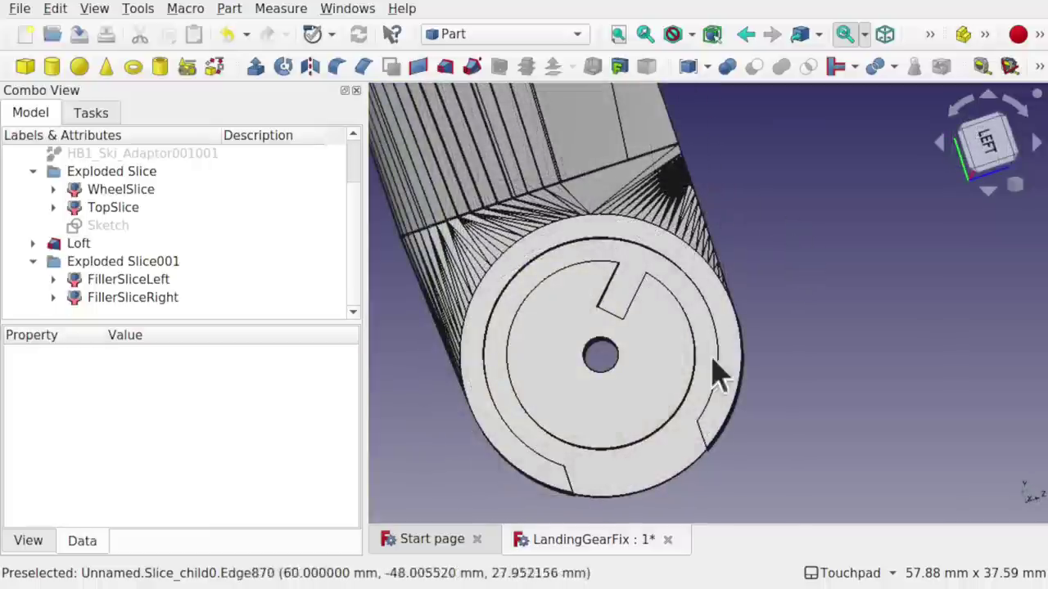
left_click_drag(676, 428, 528, 381, "alt")
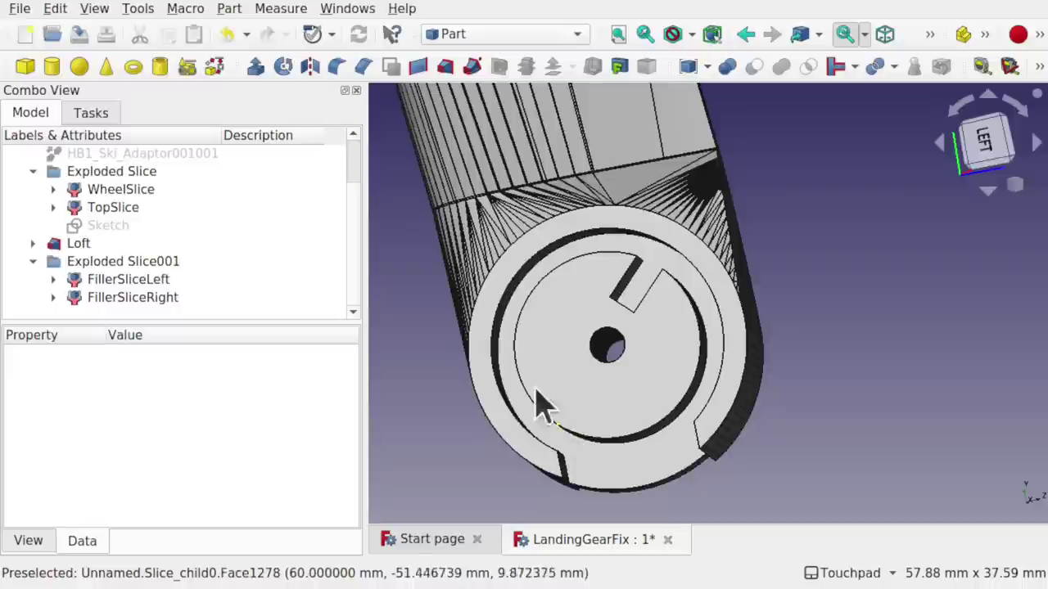
left_click(505, 36)
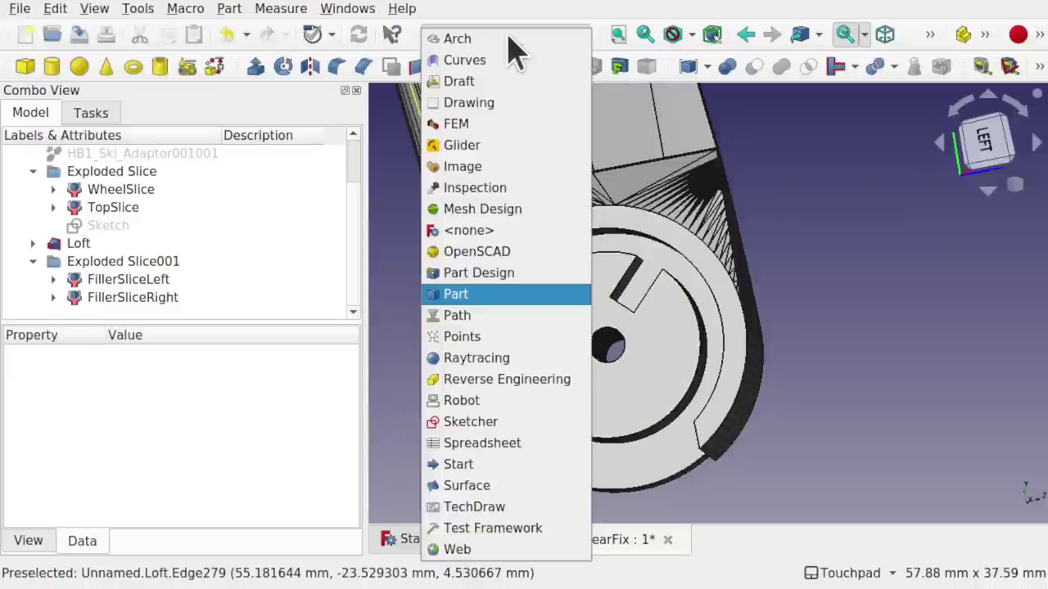
left_click(524, 424)
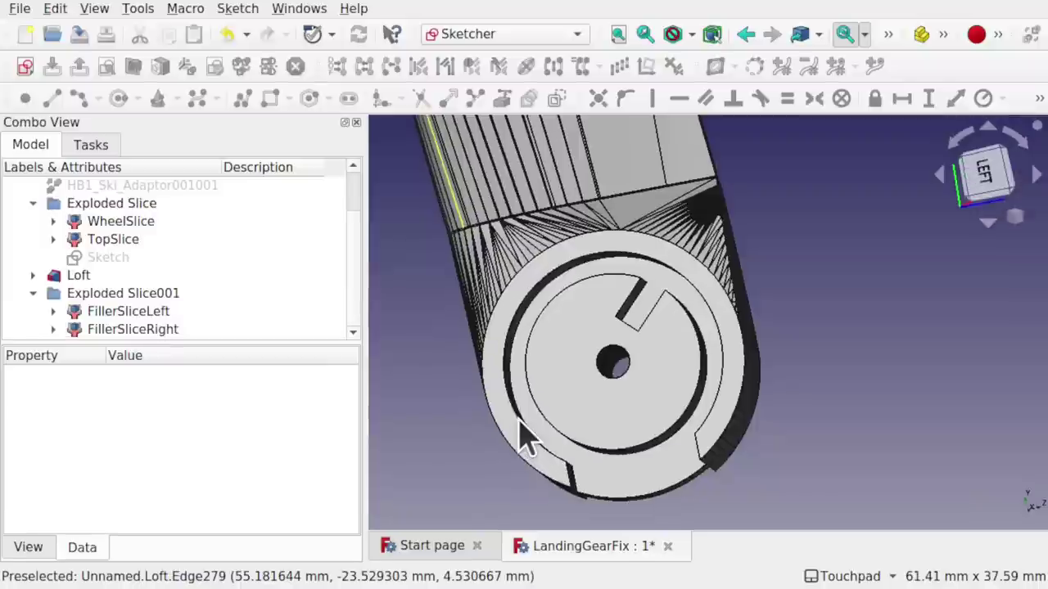
left_click(554, 360)
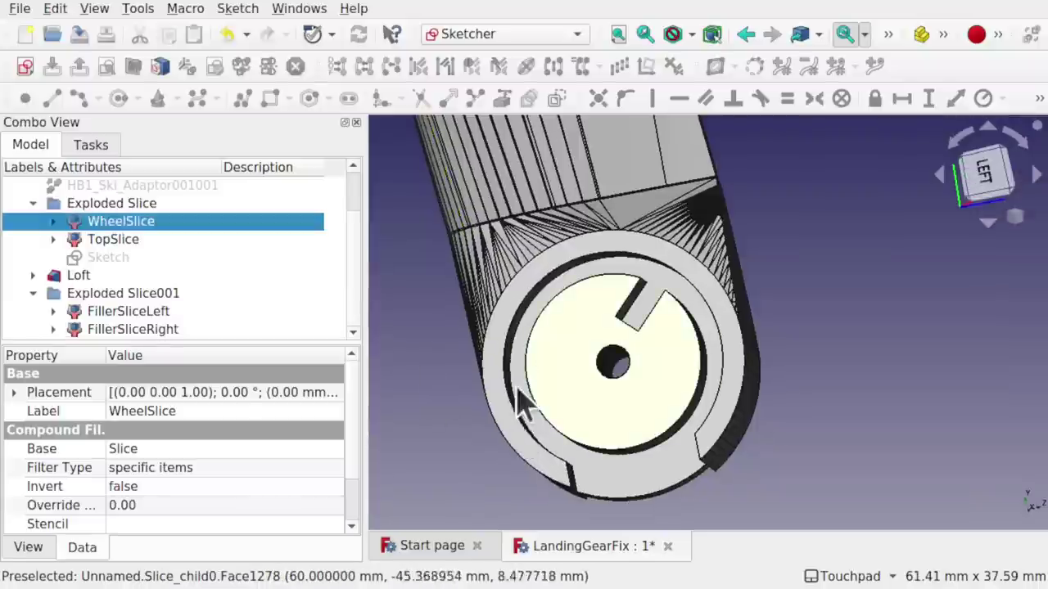
left_click(27, 69)
left_click(671, 332)
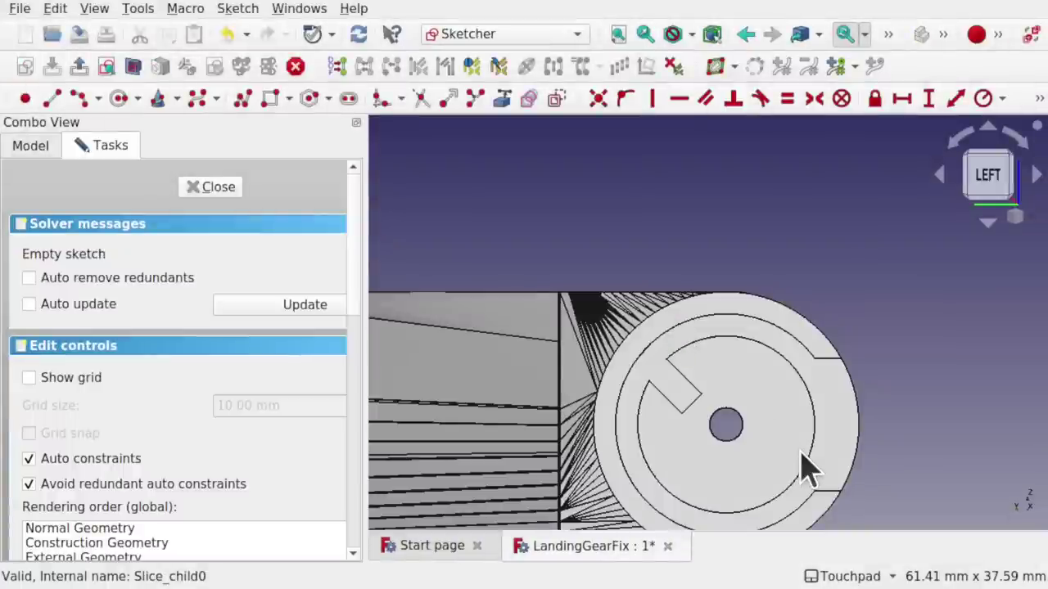
middle_click_drag(800, 450, 721, 403, "shift")
scroll(646, 397, "up", 3)
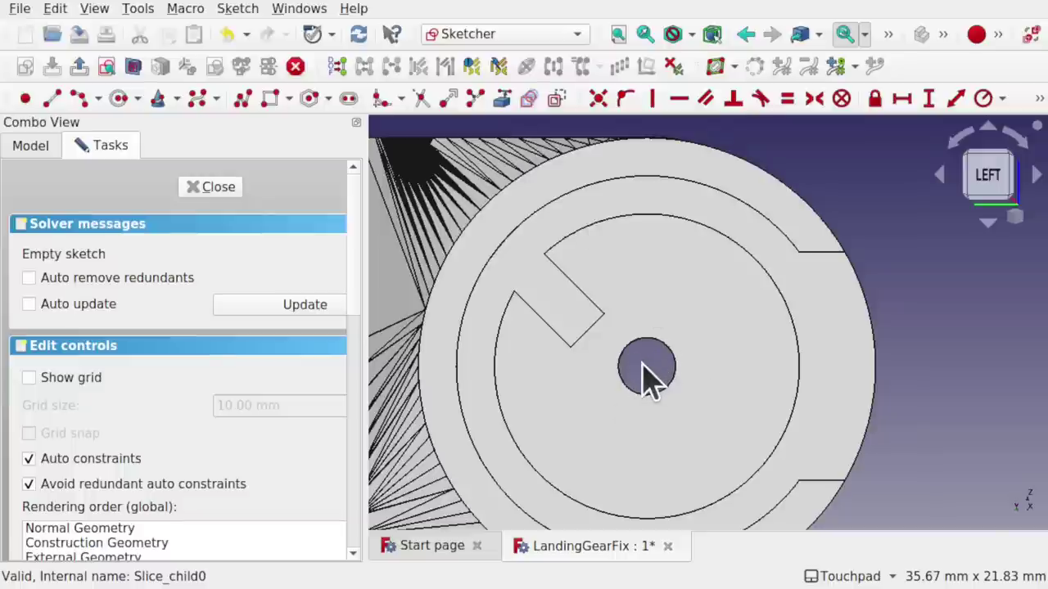
mouse_move(646, 377)
middle_mouse_down()
mouse_move(648, 367)
mouse_move(676, 379)
mouse_move(685, 409)
mouse_move(645, 425)
mouse_move(570, 369)
mouse_move(643, 393)
mouse_move(720, 373)
mouse_move(772, 374)
mouse_move(788, 417)
mouse_move(709, 393)
mouse_move(619, 328)
middle_mouse_up()
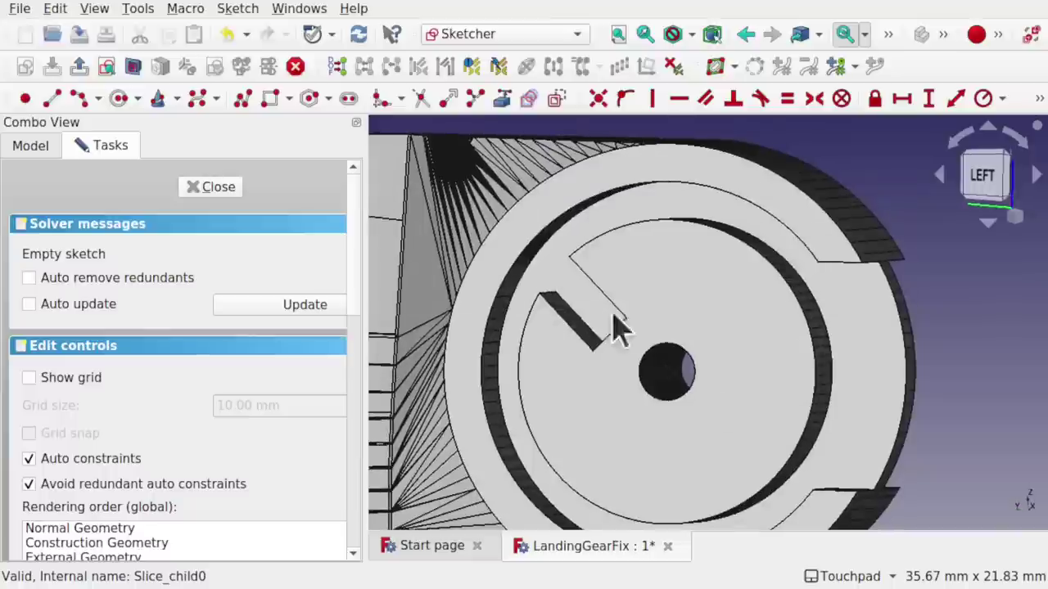
left_click(502, 100)
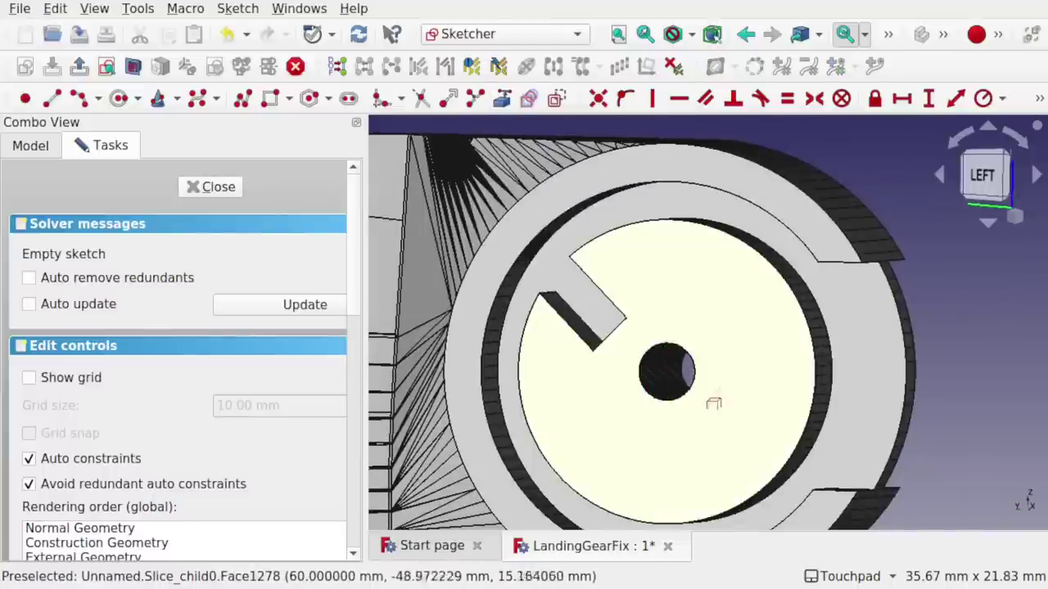
left_click_drag(633, 295, 669, 295, "shift")
left_click(989, 188)
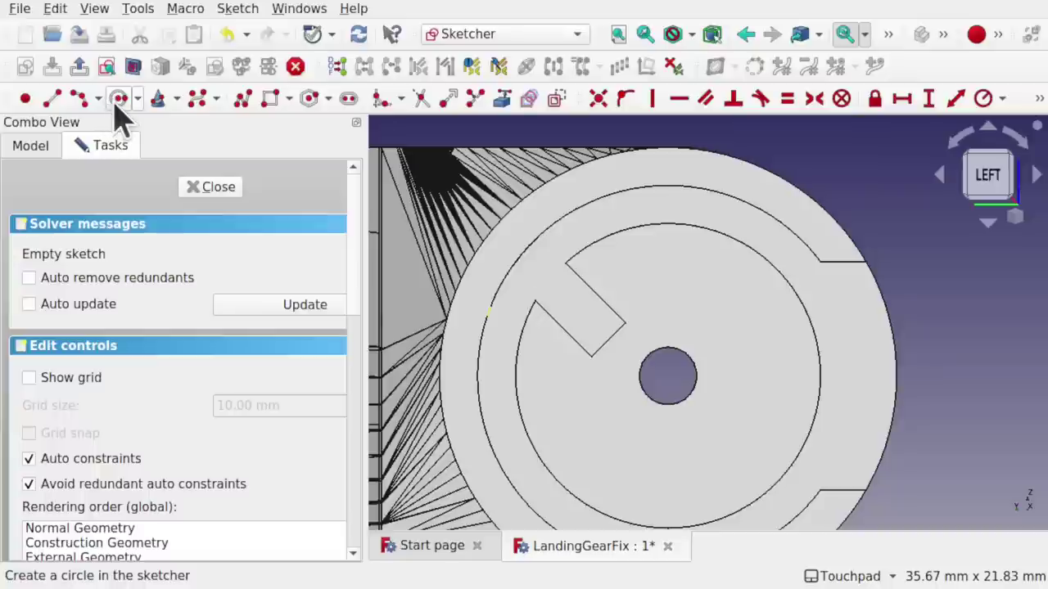
- Sketch a circle about 3.1 mm in diameter around the hub's centre hole
left_click(115, 106)
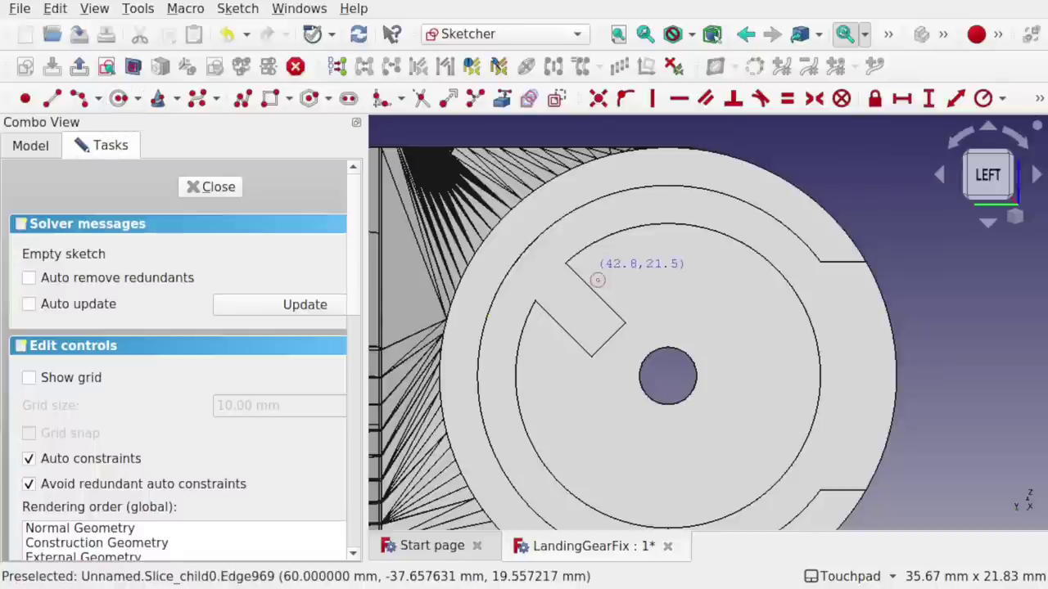
left_click(670, 376)
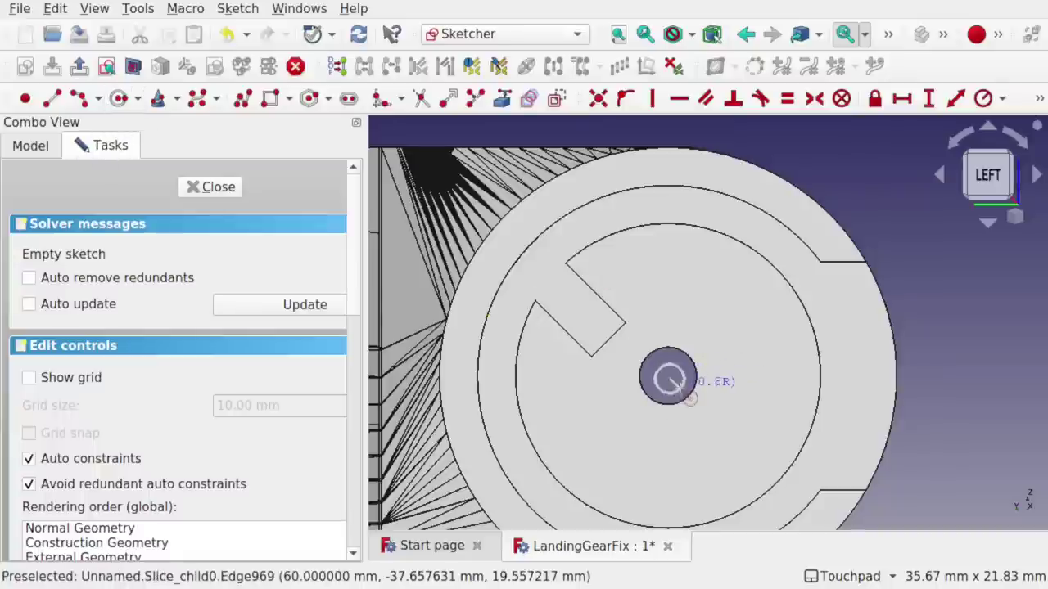
left_click(703, 406)
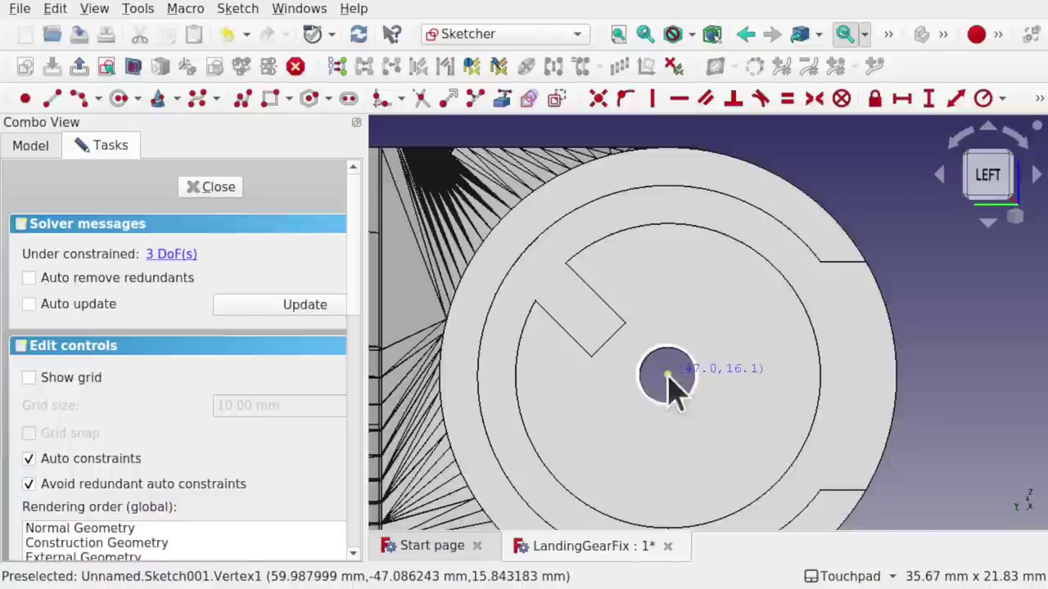
right_click(667, 372)
left_click(687, 397)
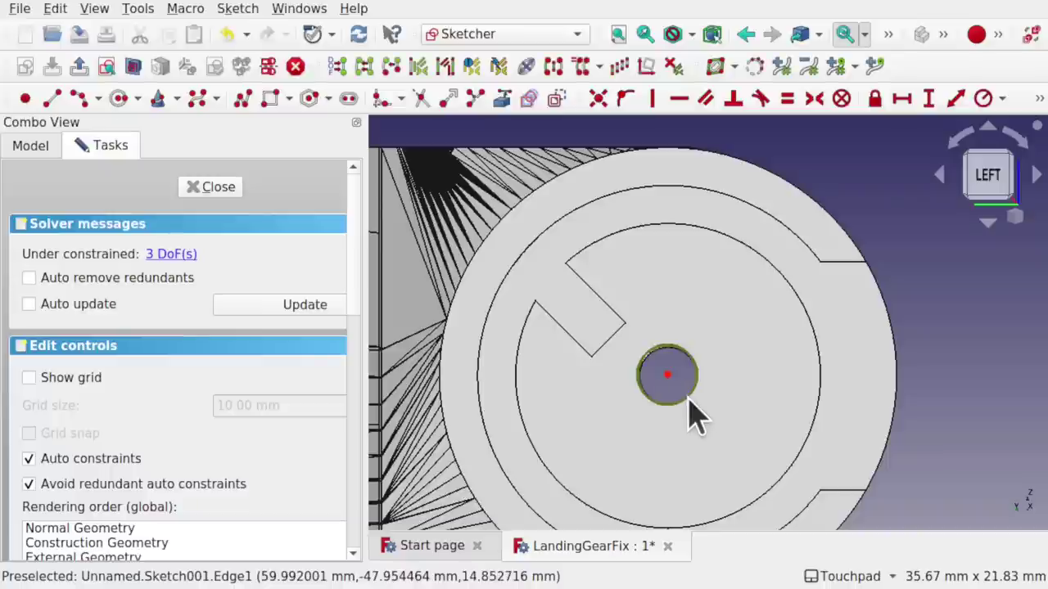
left_click(1002, 99)
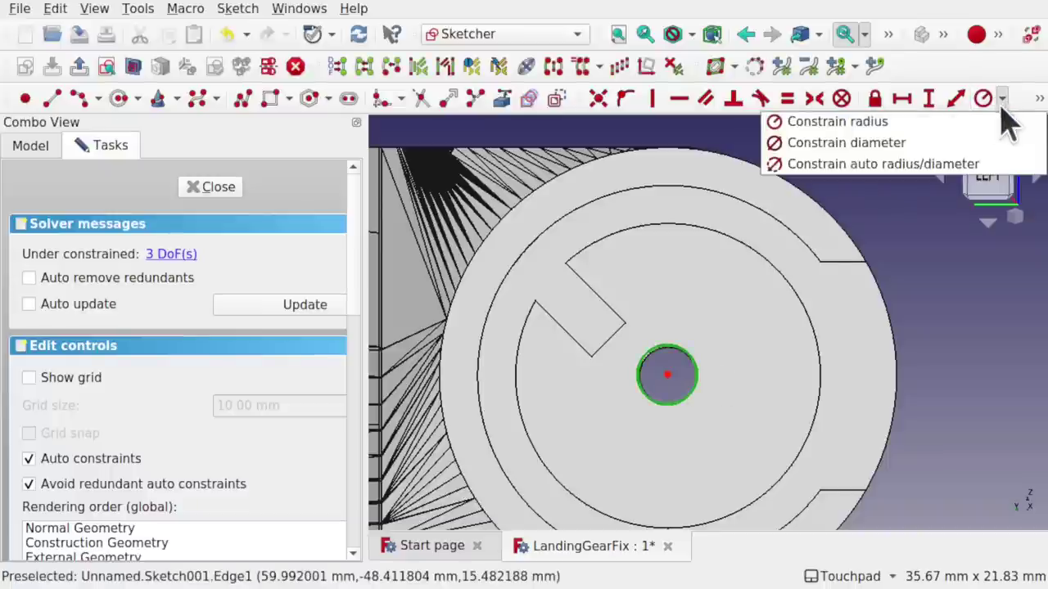
left_click(888, 147)
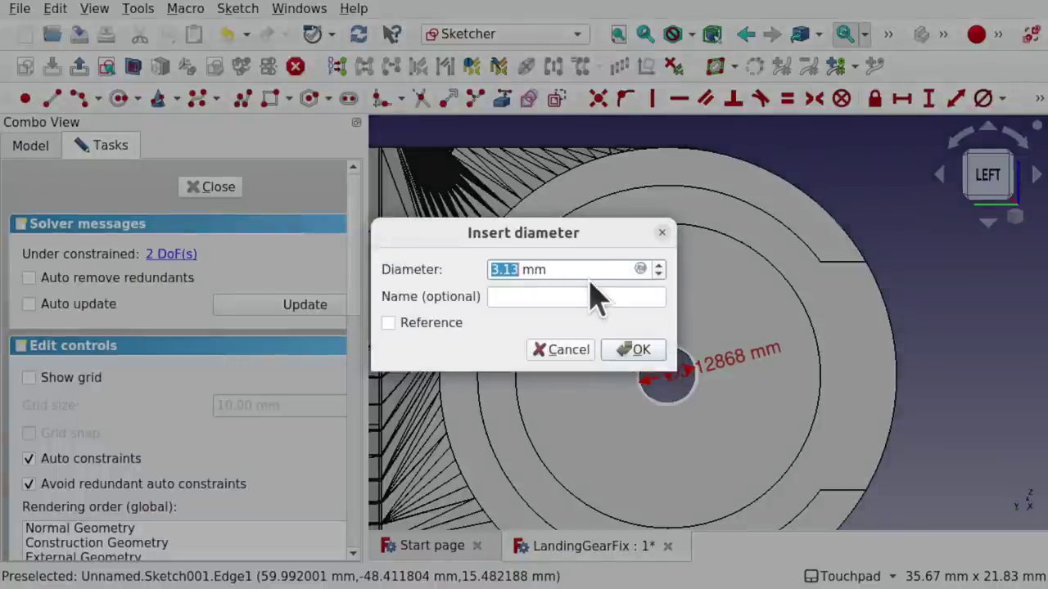
type("3")
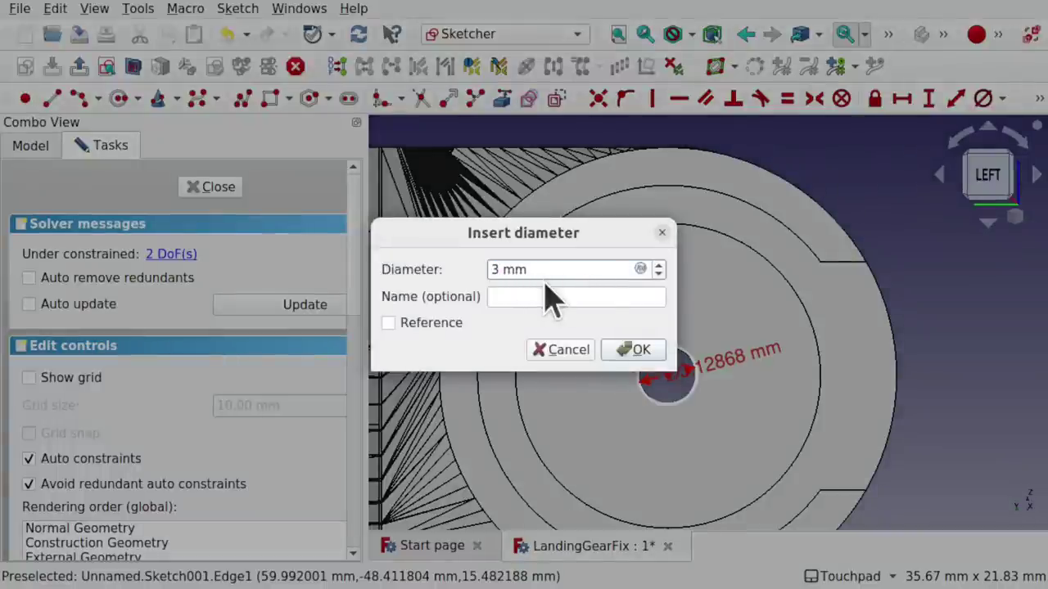
left_click(576, 352)
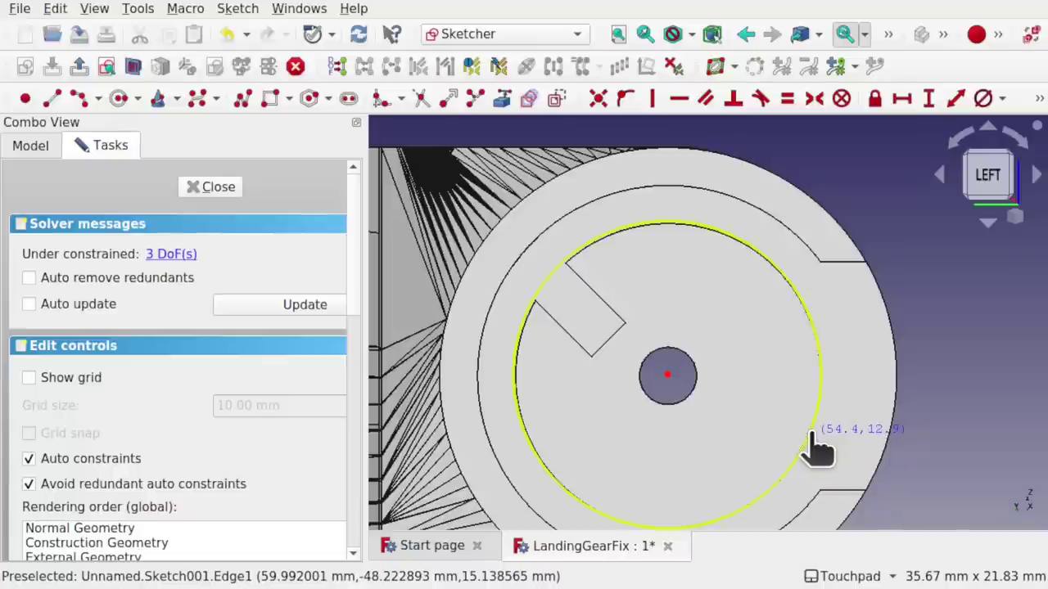
- Link two opposite vertices on the rim of the hub's centre hole as external geometry
left_click(668, 377)
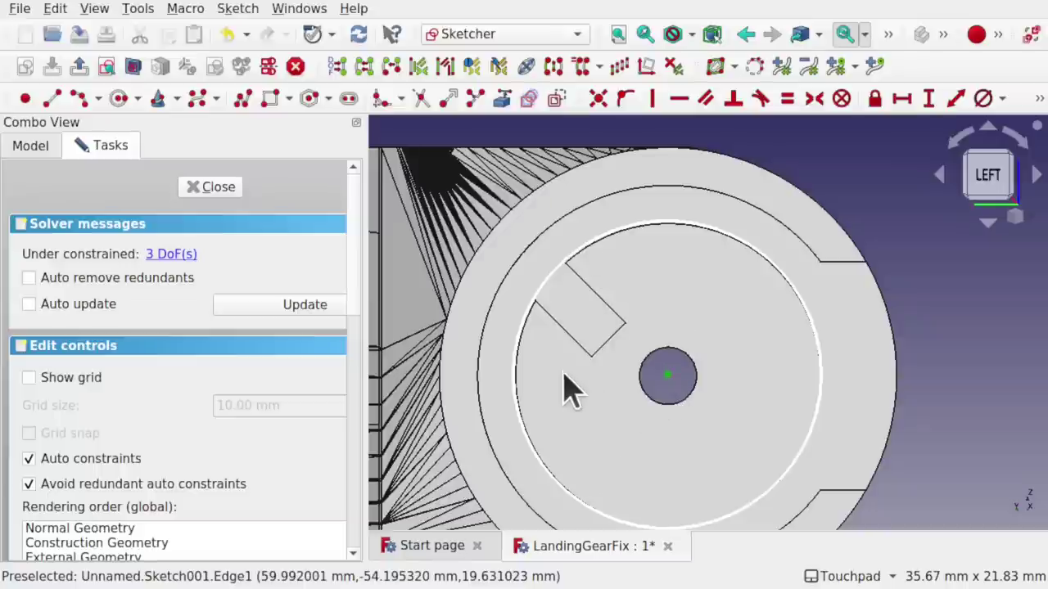
left_click(501, 99)
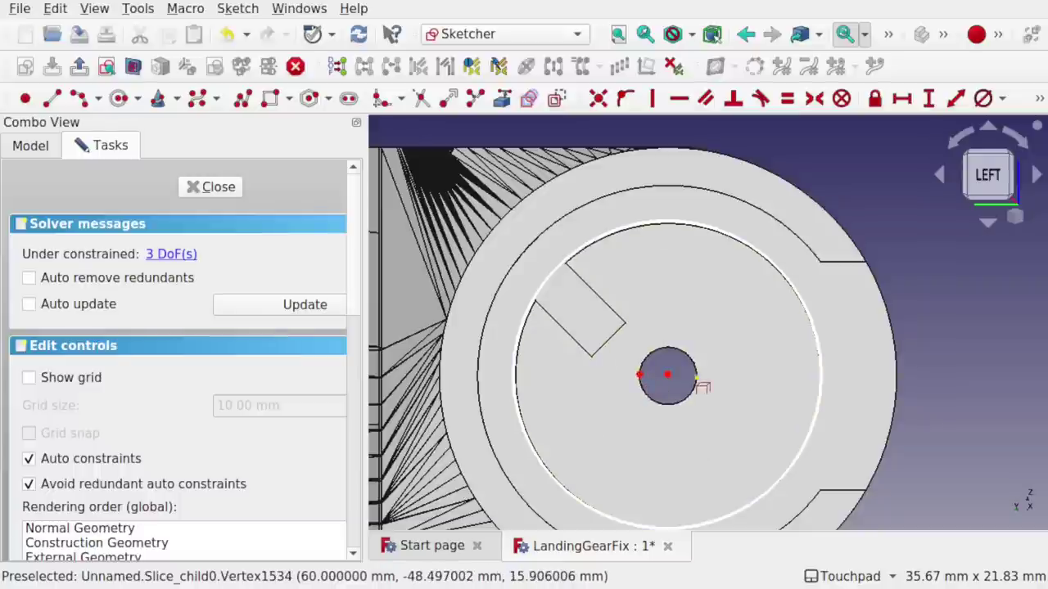
left_click(695, 378)
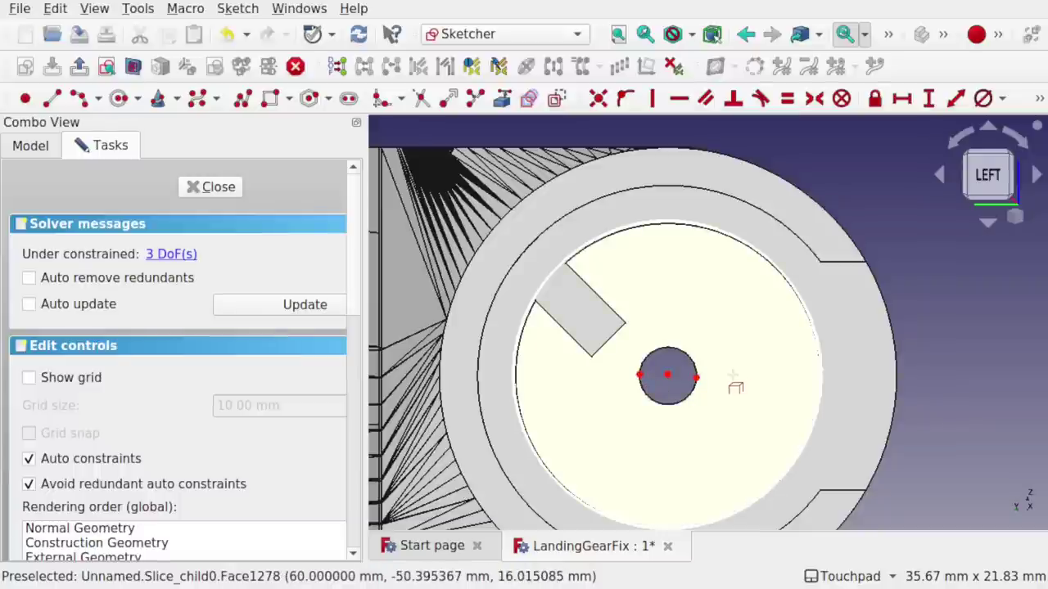
- Draw a line across the centre hole between the two linked vertices and constrain the circle's centre onto it
left_click(49, 97)
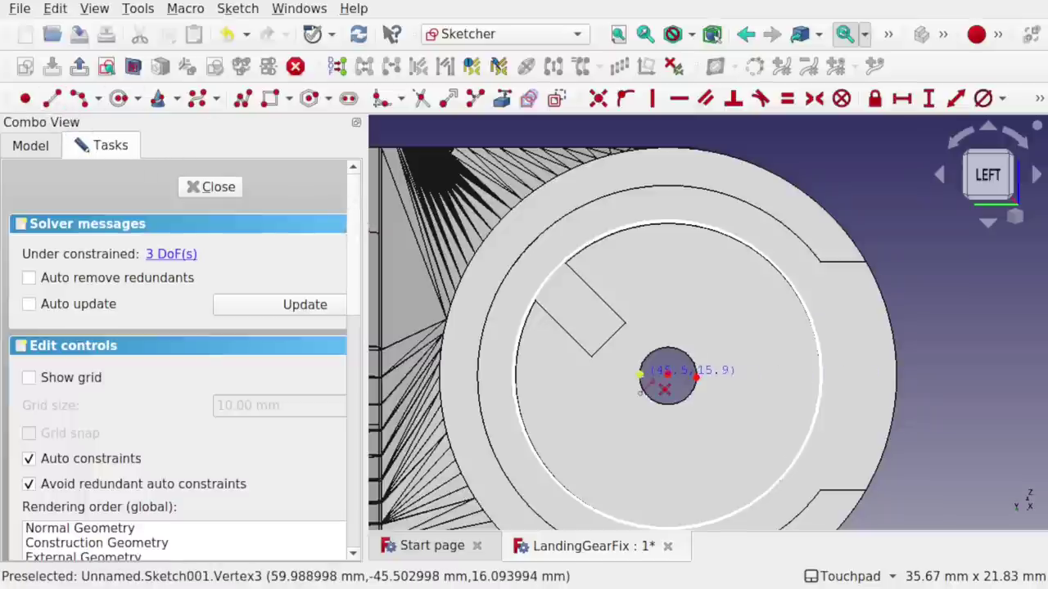
left_click(640, 374)
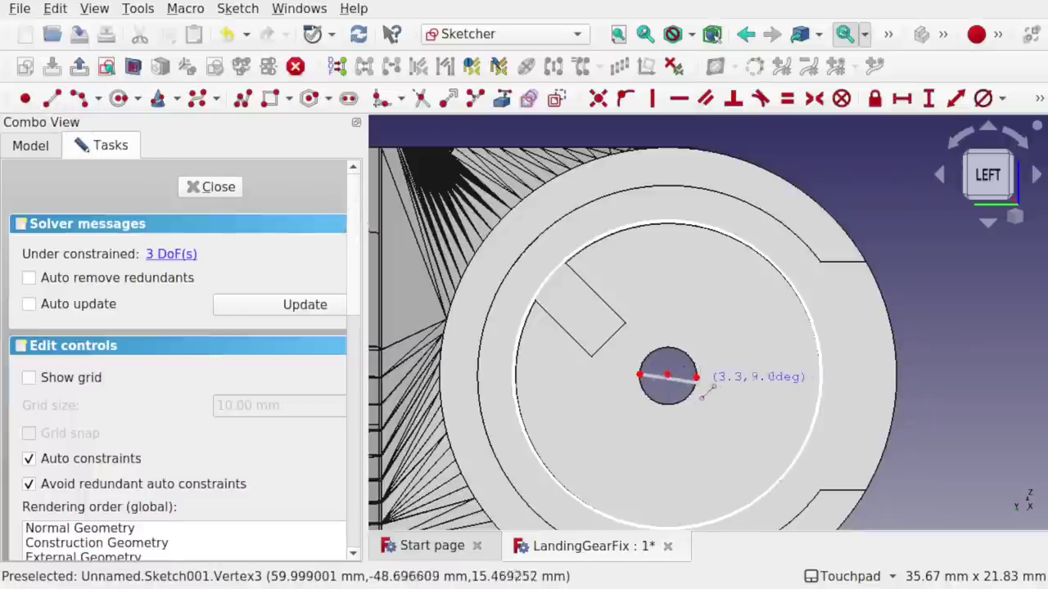
left_click(696, 377)
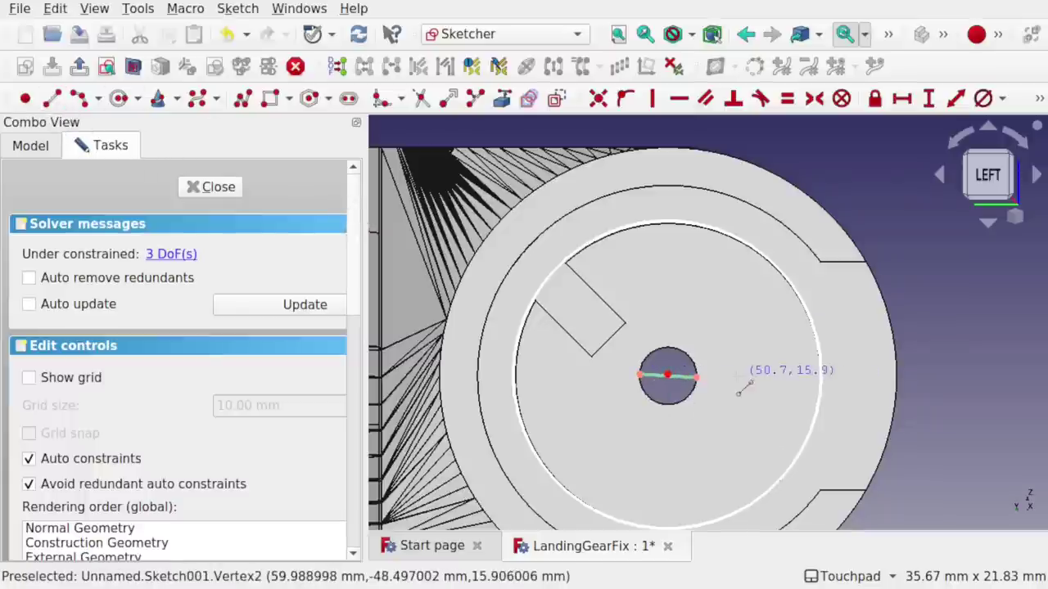
left_click(678, 377)
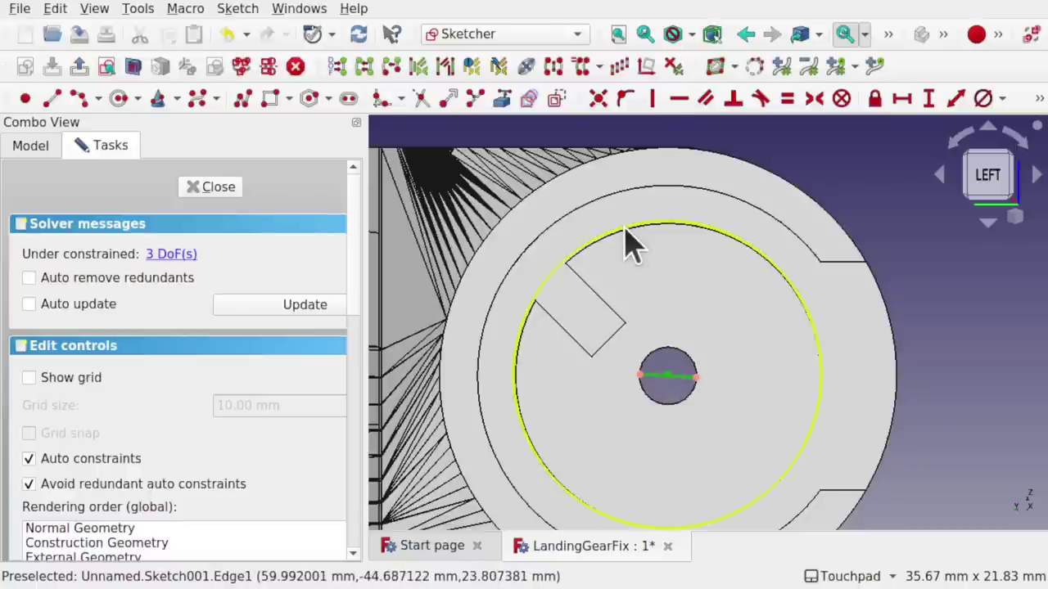
left_click(626, 100)
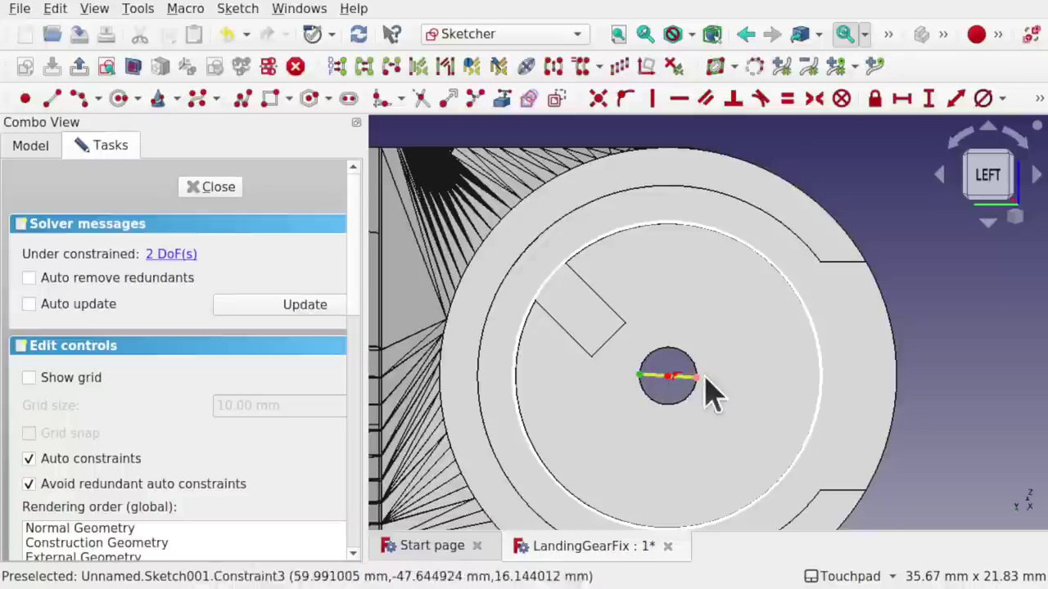
- Make the line's two endpoints symmetric about the circle's centre and delete the redundant point-on-line constraint
left_click(727, 357)
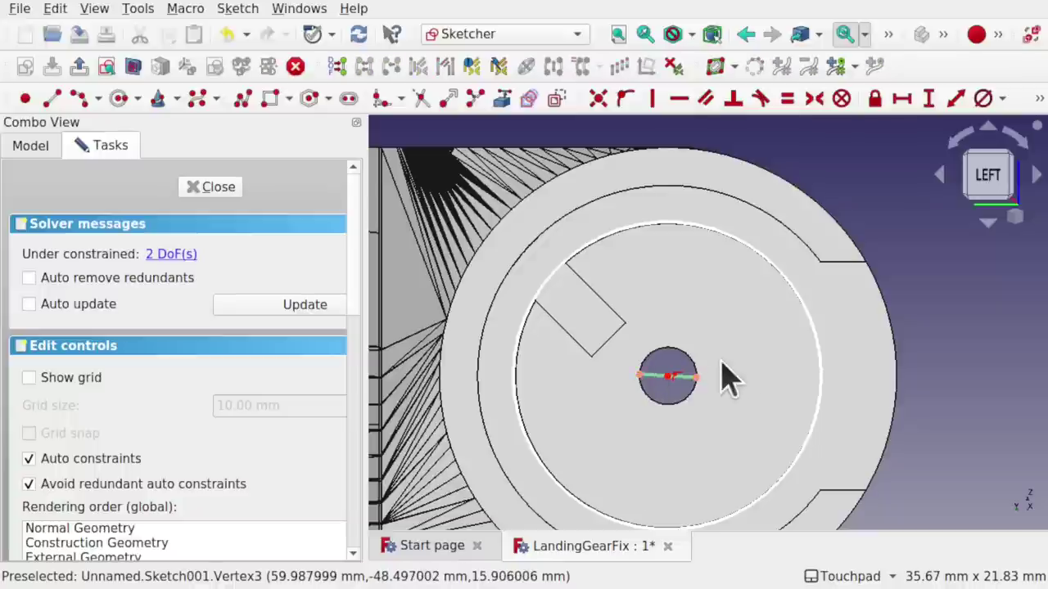
left_click(639, 377)
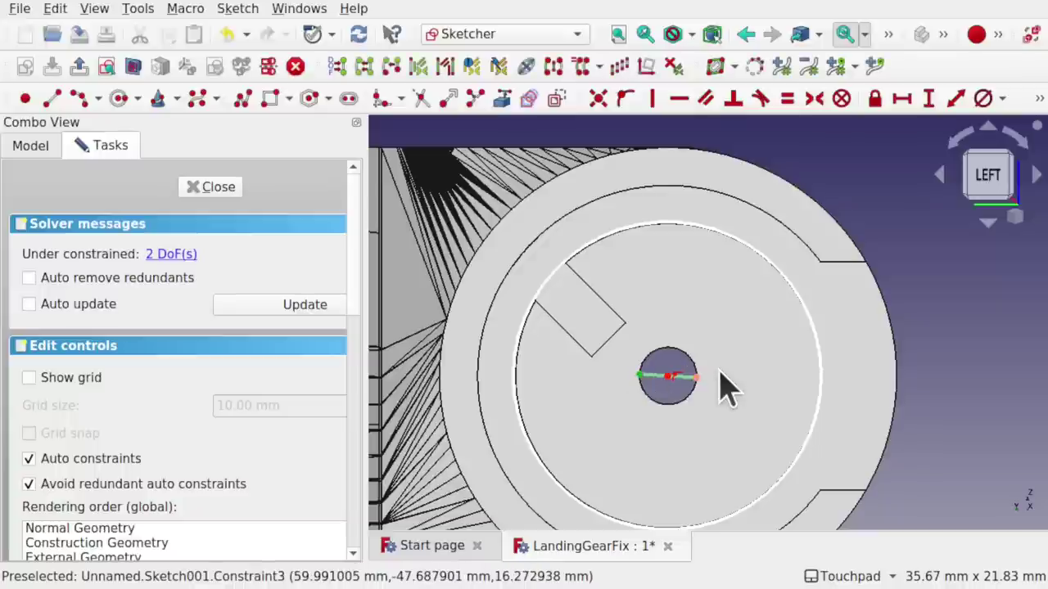
left_click(696, 376)
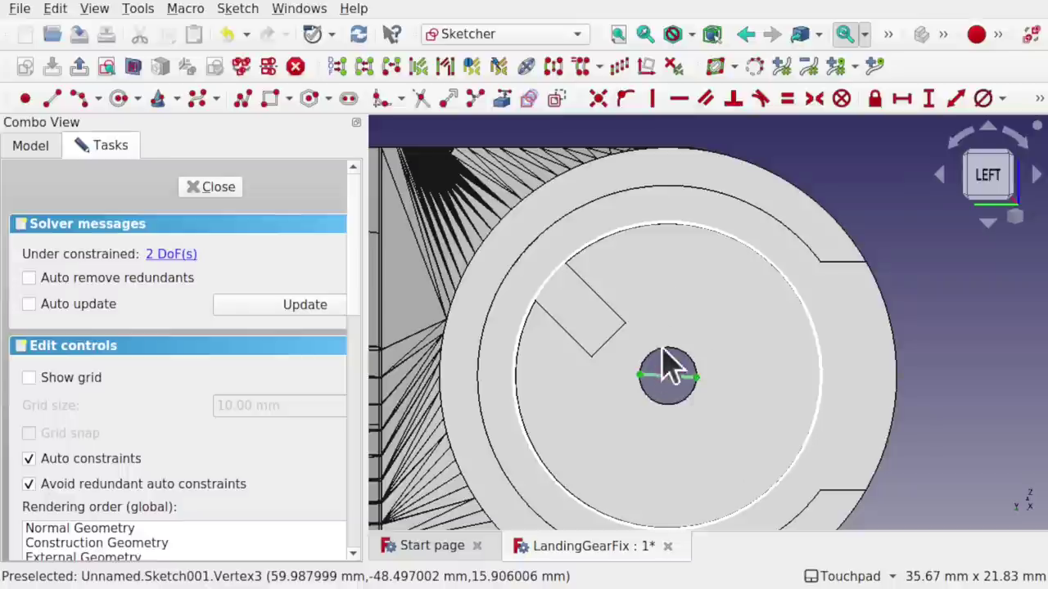
left_click(666, 376)
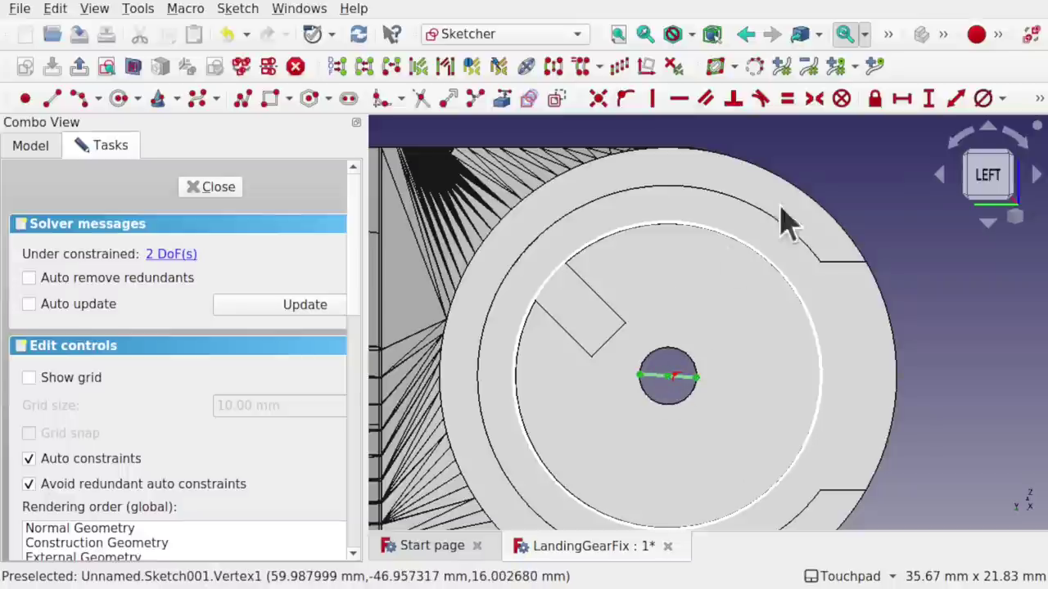
left_click(813, 109)
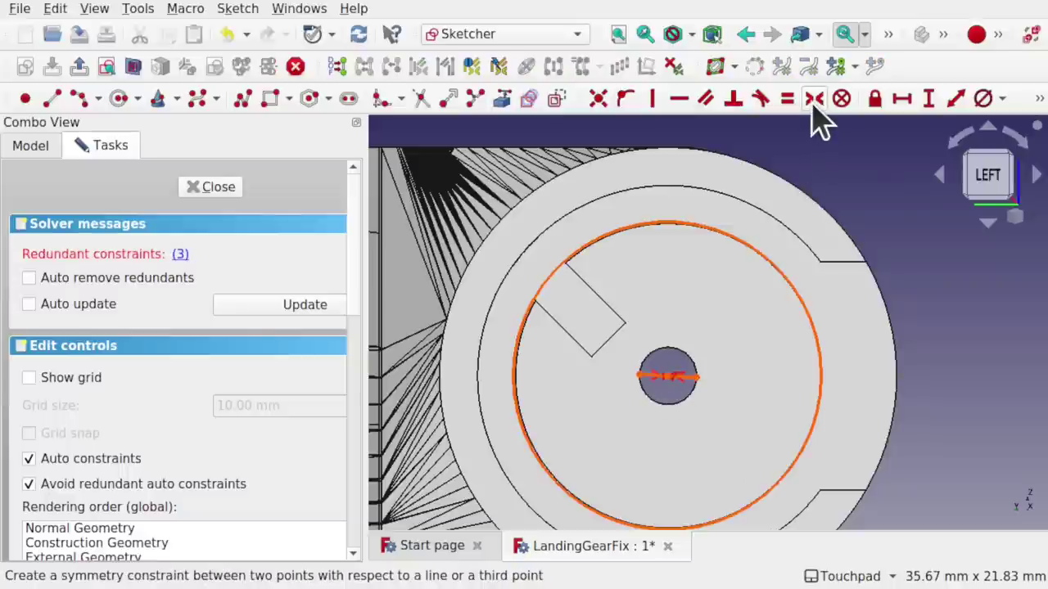
left_click(180, 255)
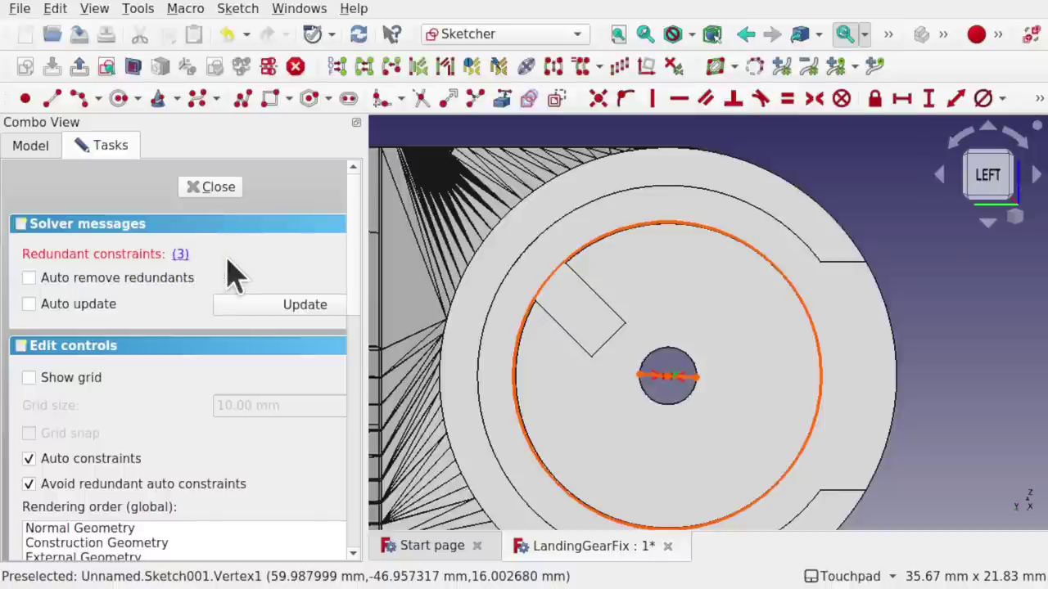
key("Delete")
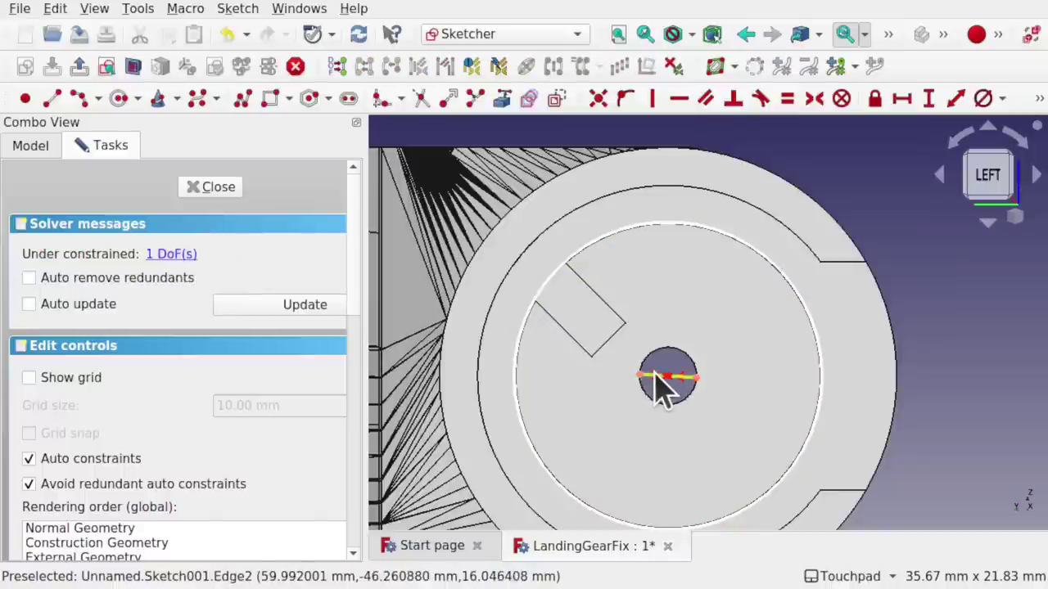
- Convert the line across the hub's centre hole to construction geometry
scroll(661, 385, "up", 5)
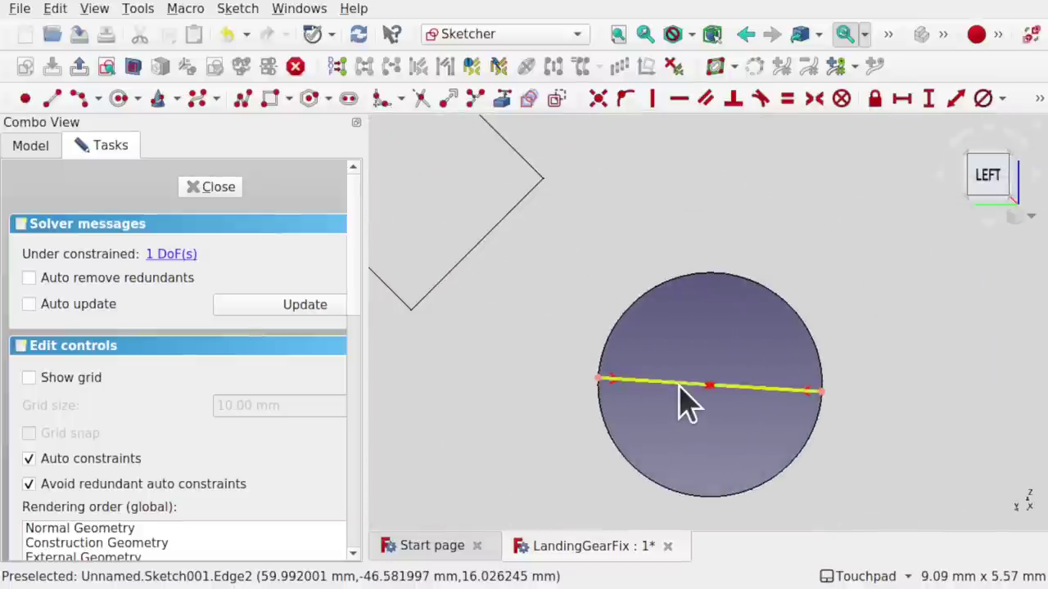
left_click(678, 385)
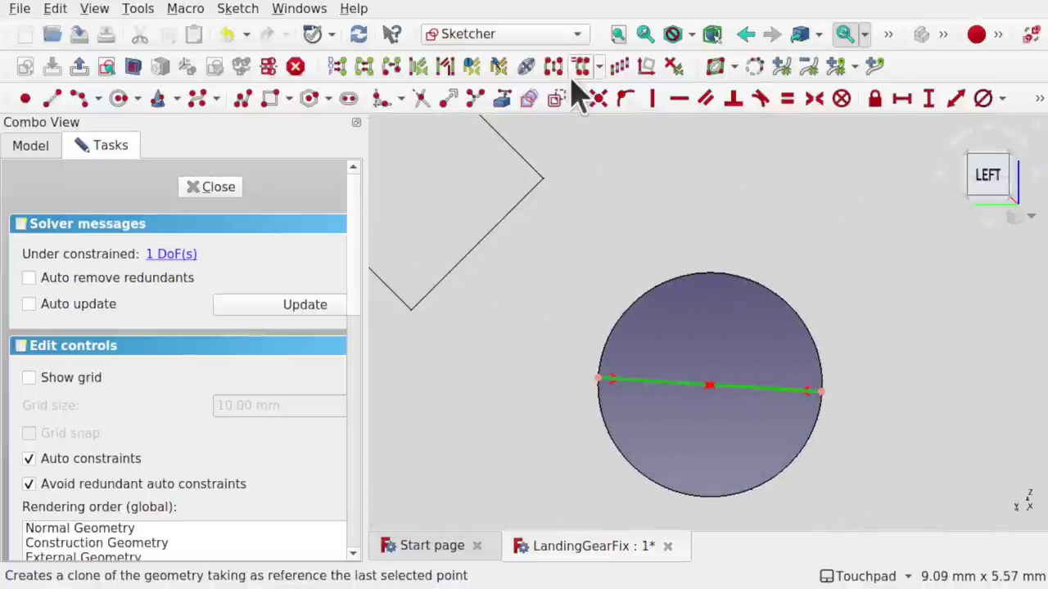
left_click(238, 10)
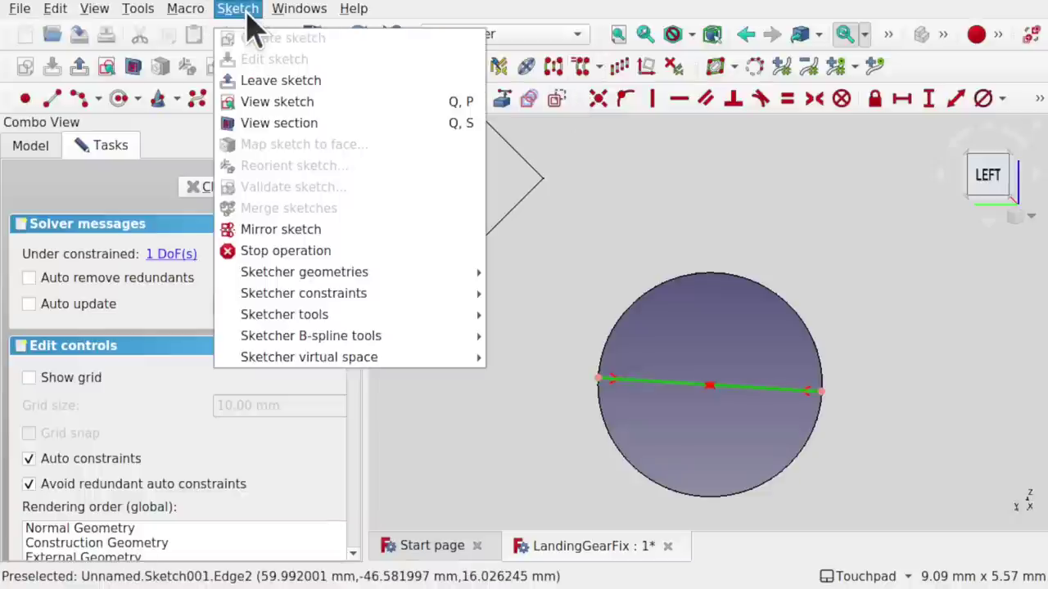
mouse_move(391, 278)
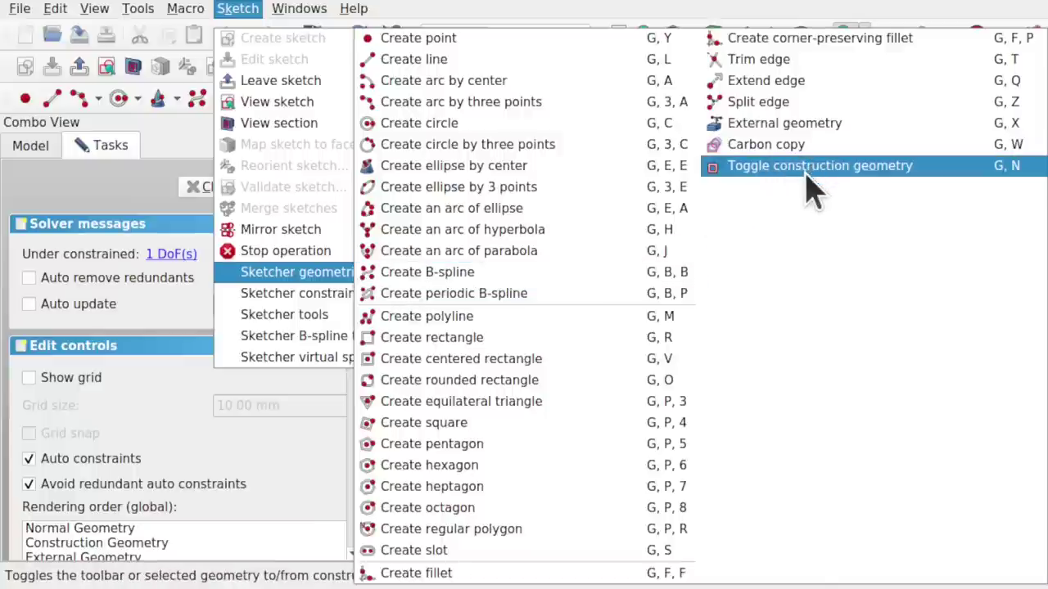
left_click(93, 204)
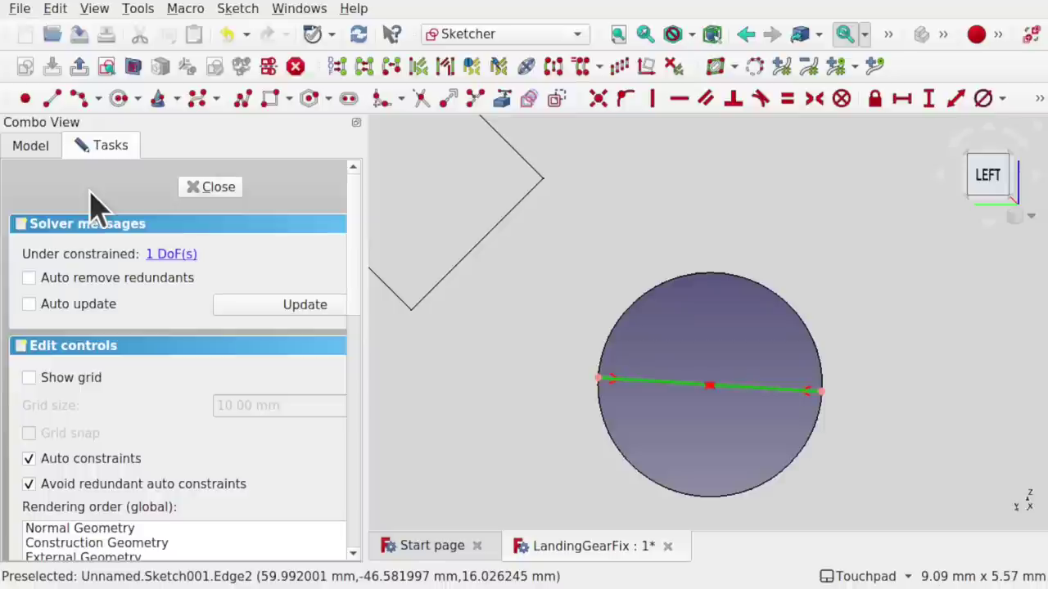
left_click(559, 100)
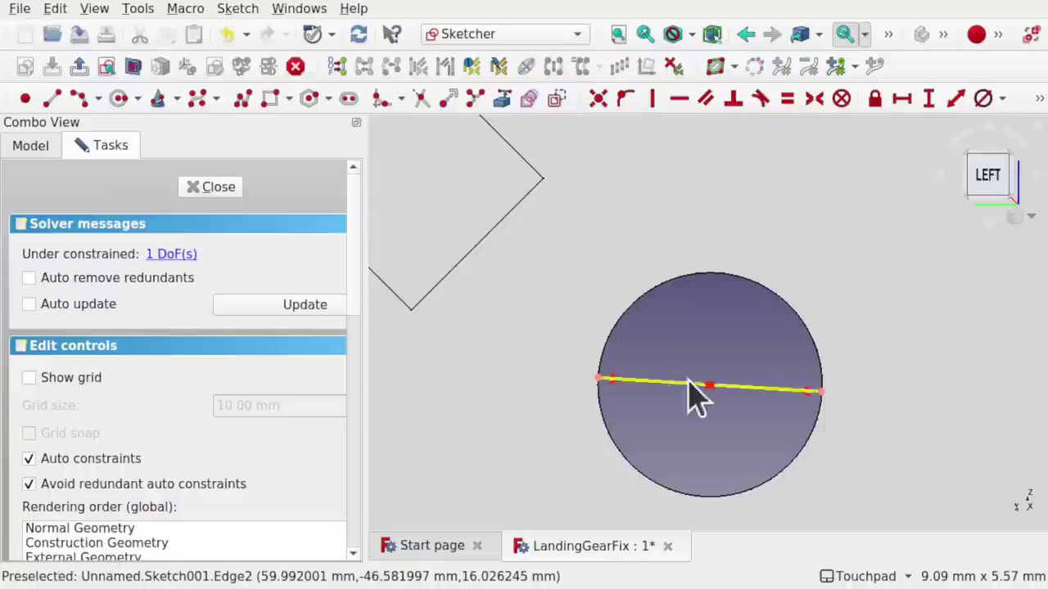
scroll(737, 409, "down", 6)
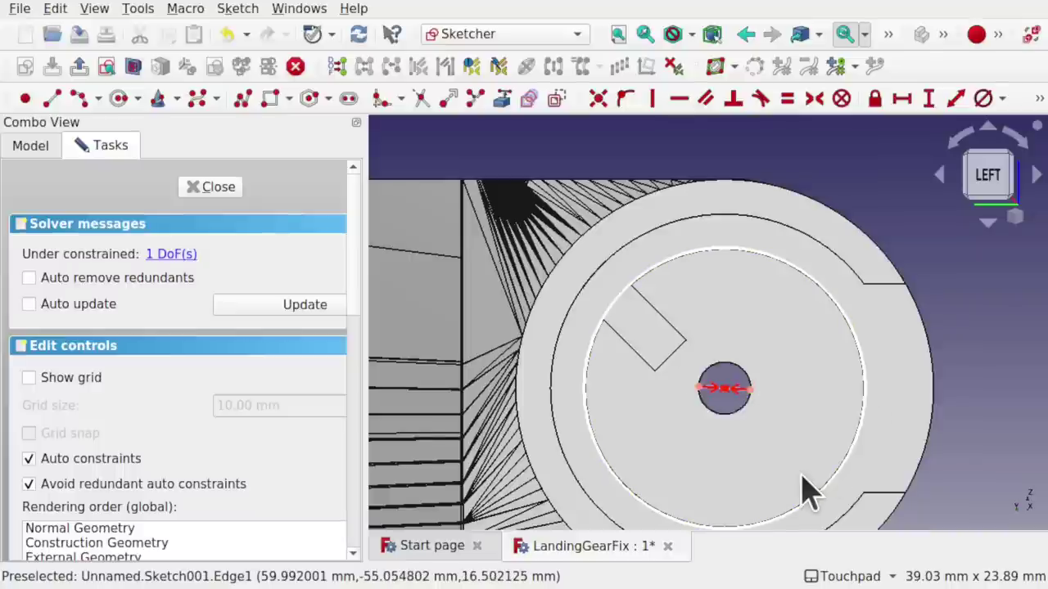
- Constrain the large circle around the hub to a diameter of 16 mm and close the sketch
left_click(862, 372)
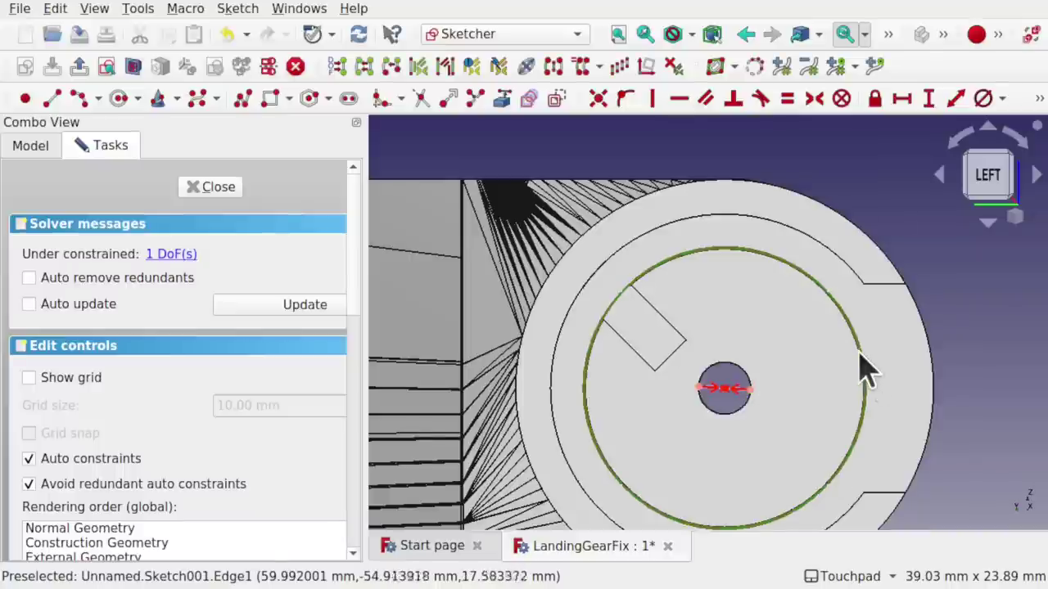
left_click(983, 102)
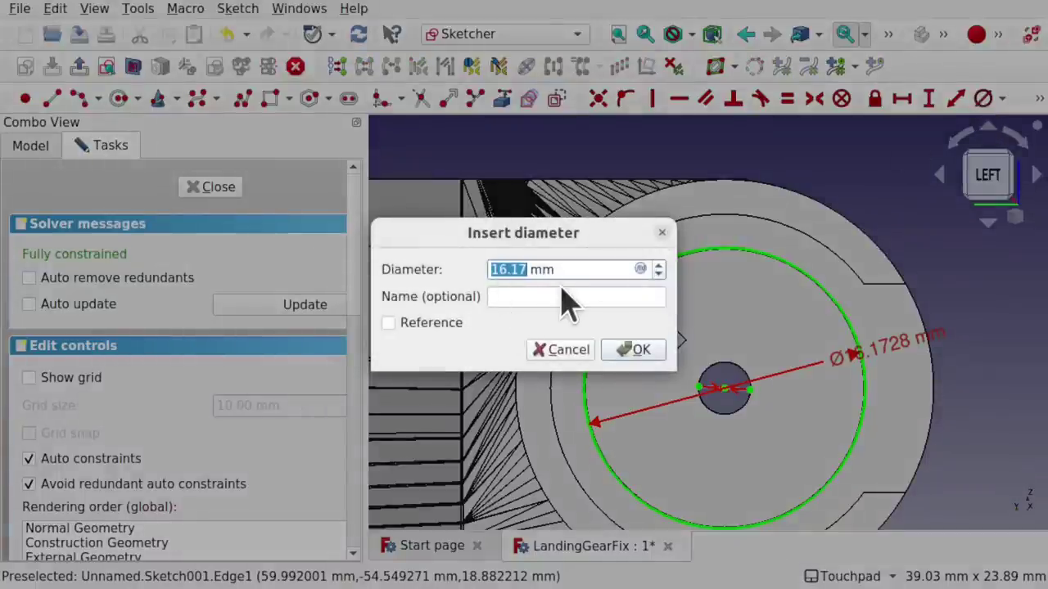
key("Return")
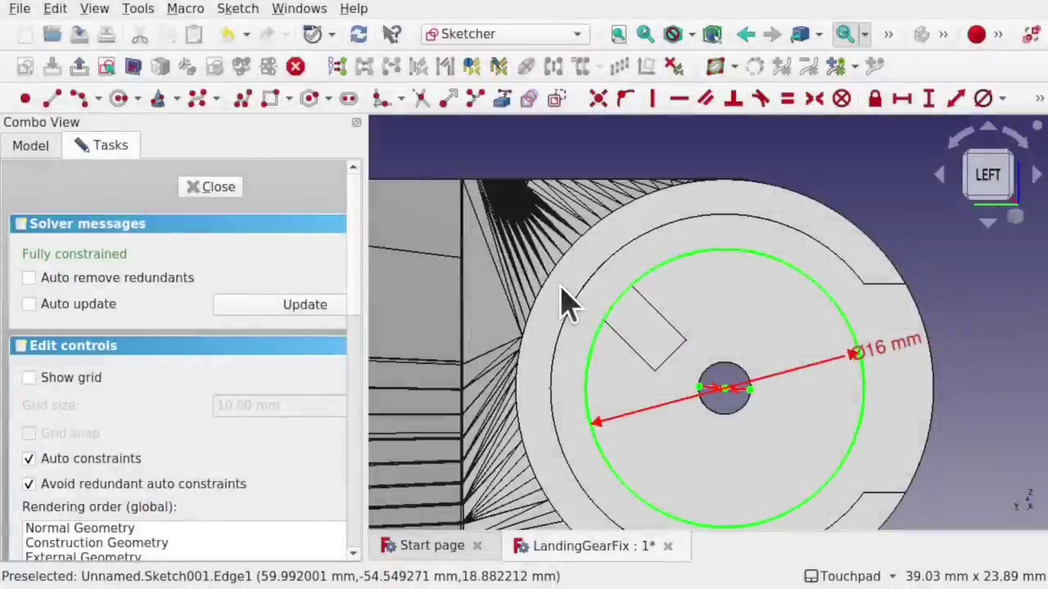
left_click(215, 187)
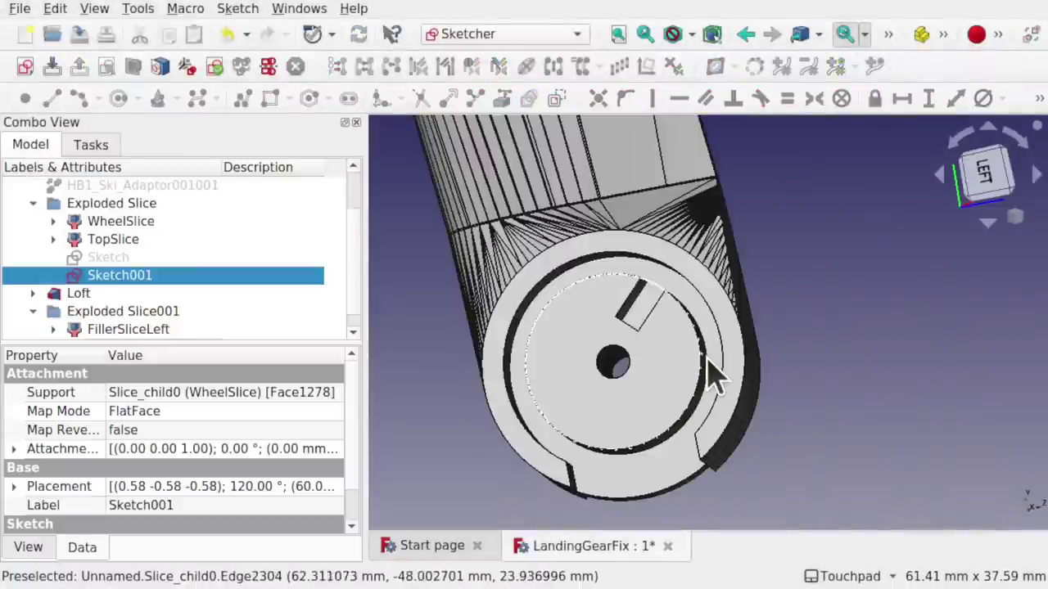
- Switch to the Part workbench and extrude the new circle sketch 10 mm along its normal
left_click_drag(716, 367, 604, 290, "shift")
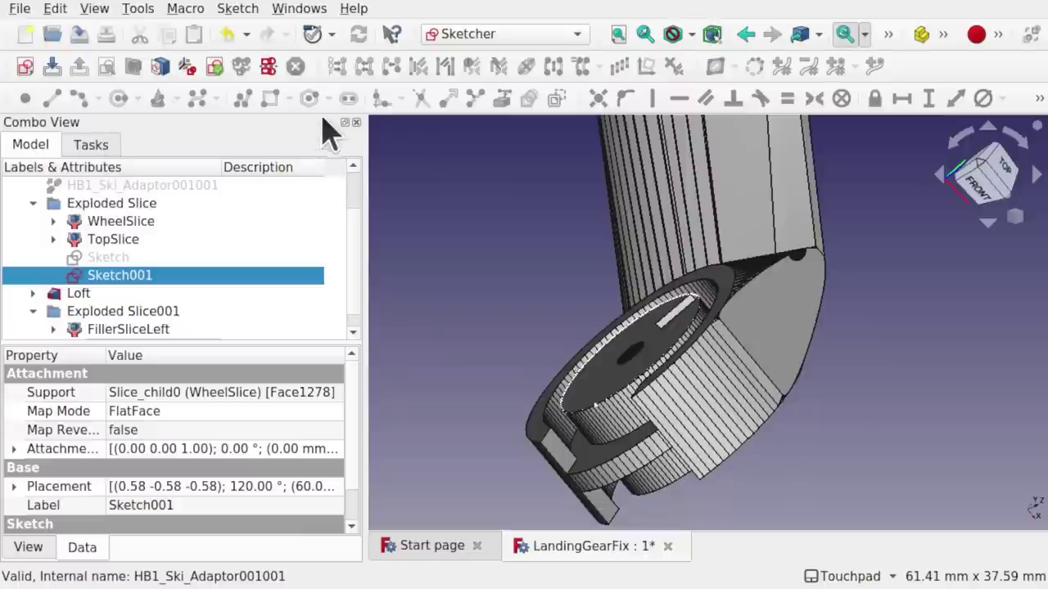
left_click(491, 37)
left_click(483, 294)
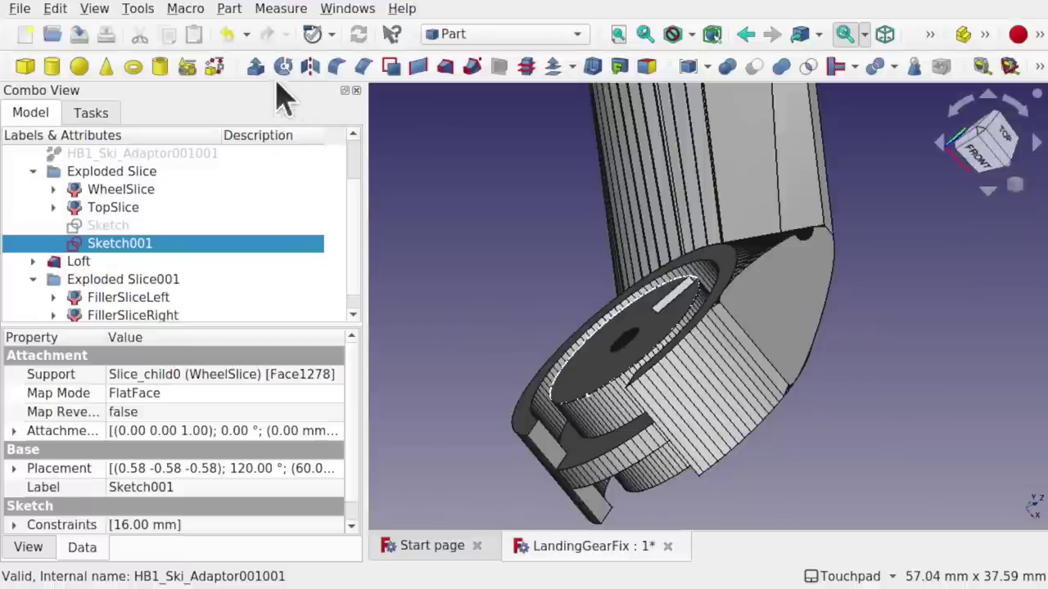
left_click(255, 66)
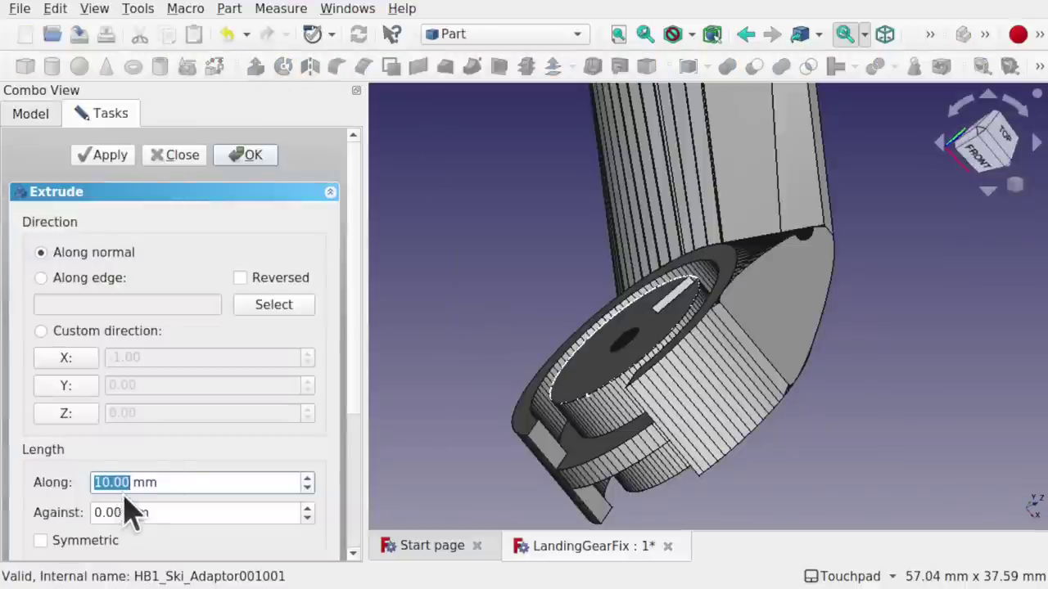
left_click(248, 156)
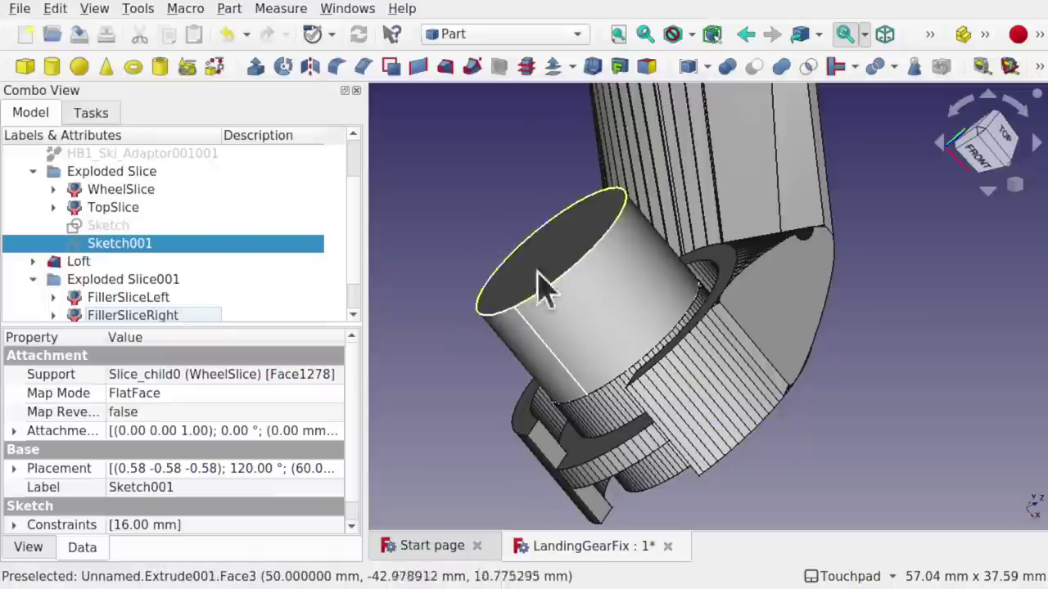
- Set the new extrusion's forward length to -10 mm so it runs through the wheel slice
scroll(355, 311, "down", 1)
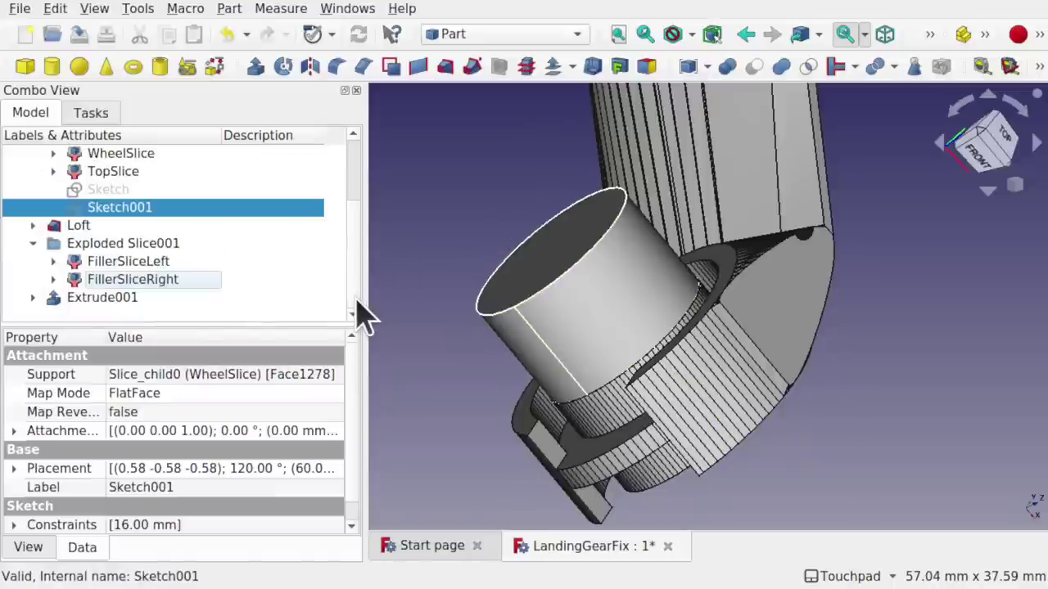
left_click(141, 301)
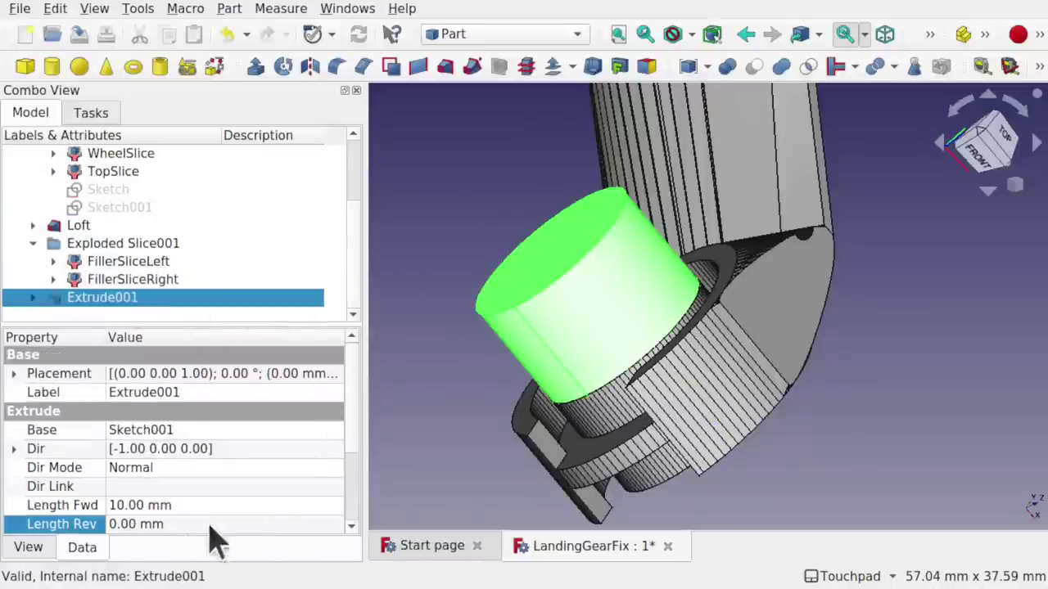
left_click(111, 505)
left_click(111, 505)
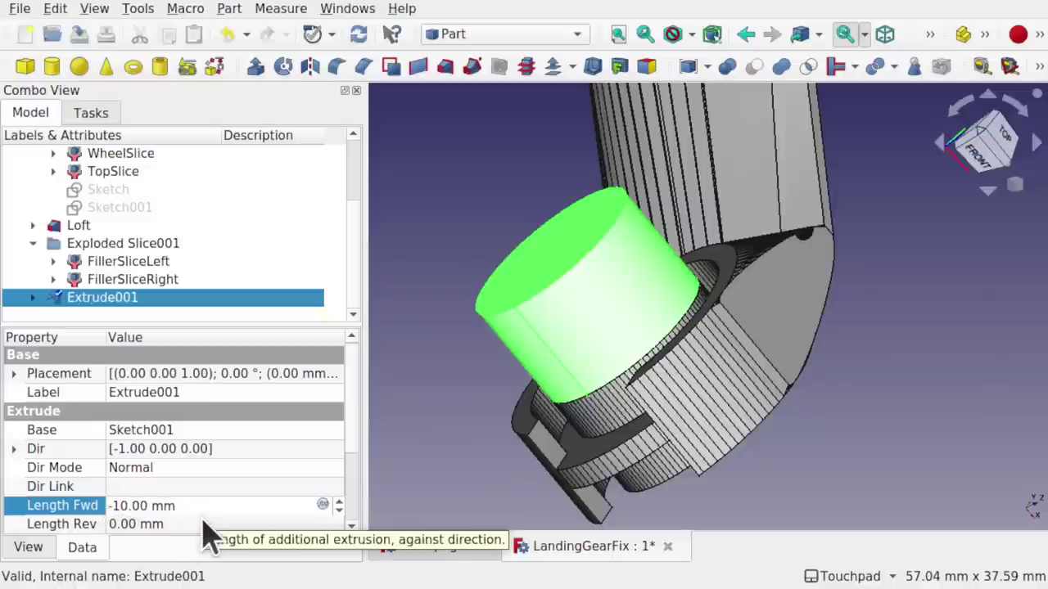
key("Return")
left_click_drag(758, 392, 661, 393, "shift")
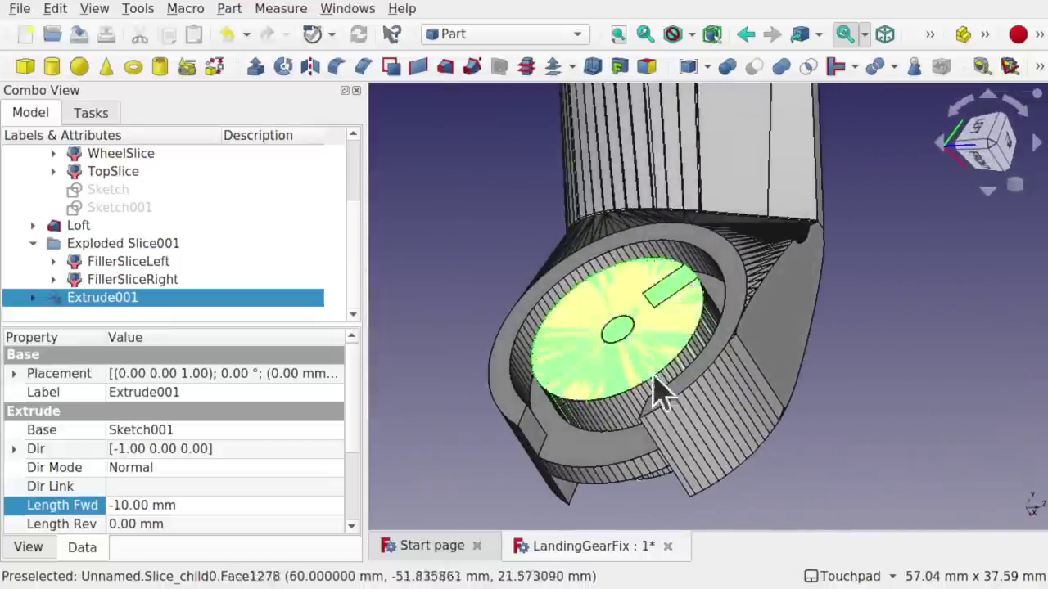
- Cut the extruded cylinder out of WheelSlice with a Boolean cut
left_click(471, 282)
left_click_drag(471, 283, 725, 359, "alt")
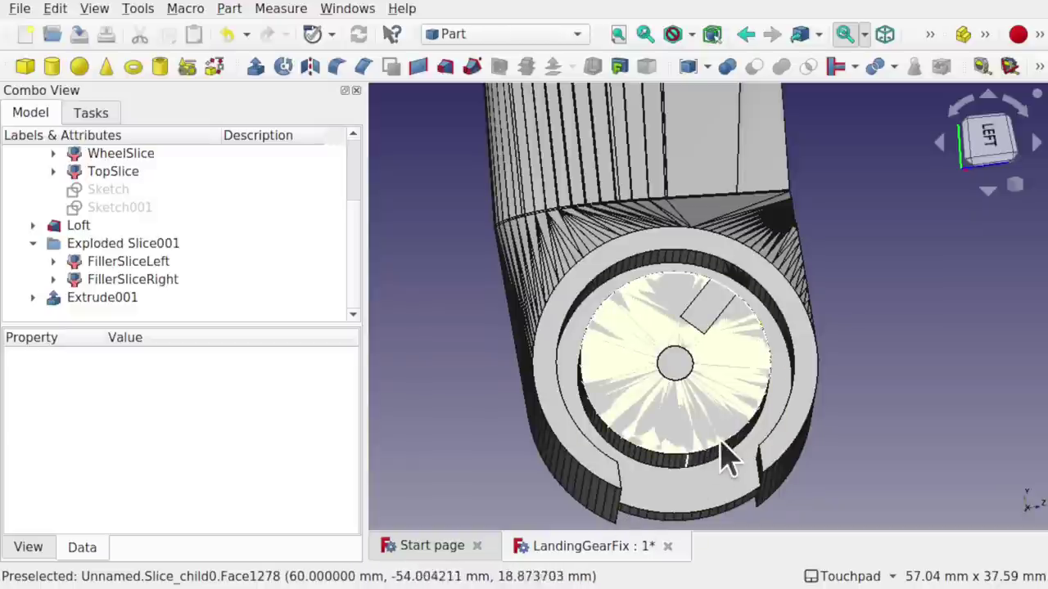
left_click(692, 515)
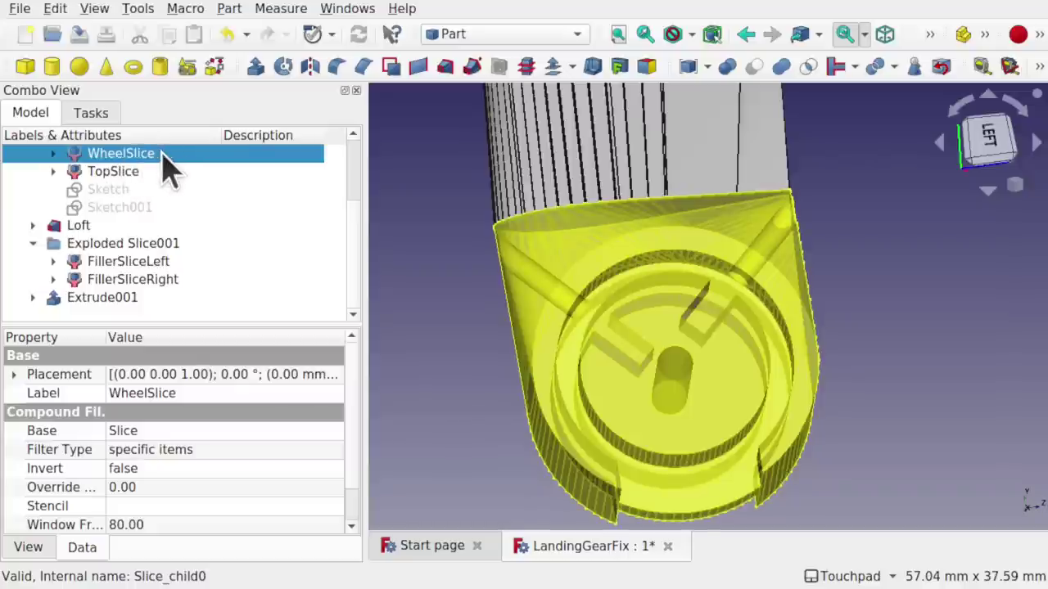
left_click(131, 301, "ctrl")
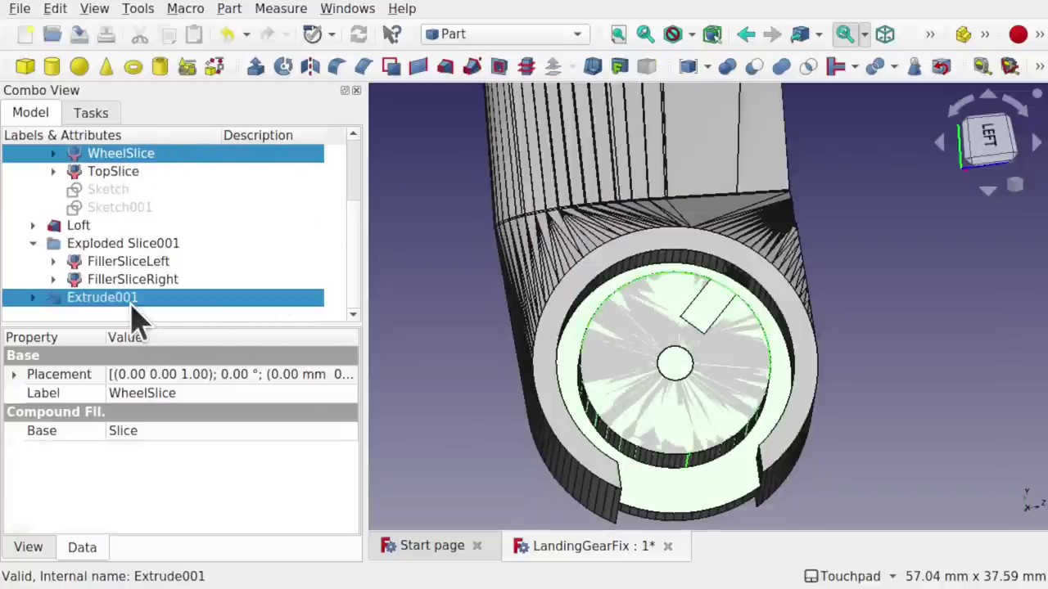
left_click(229, 10)
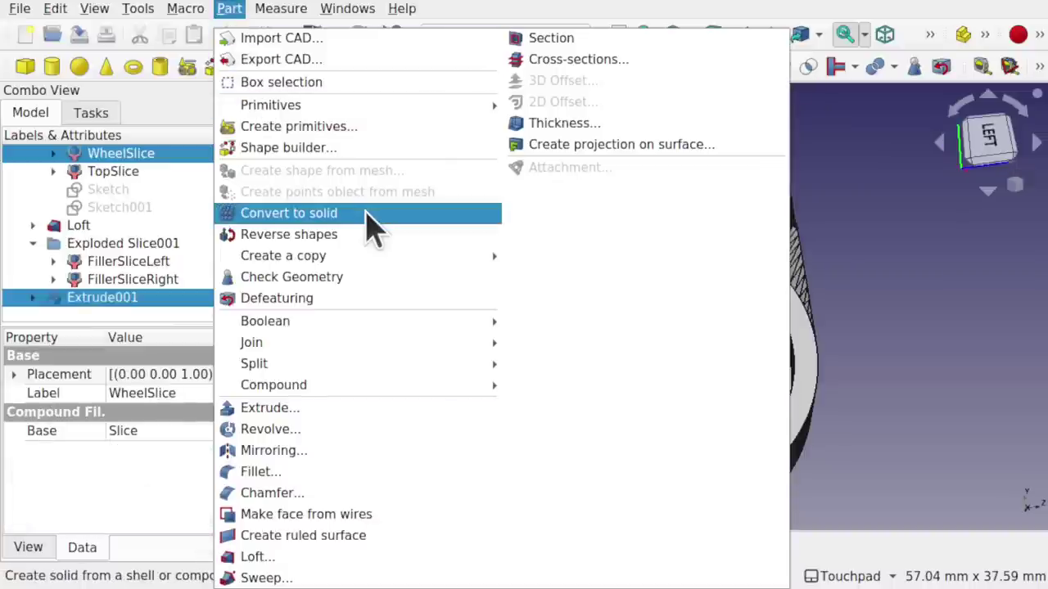
mouse_move(372, 327)
left_click(542, 342)
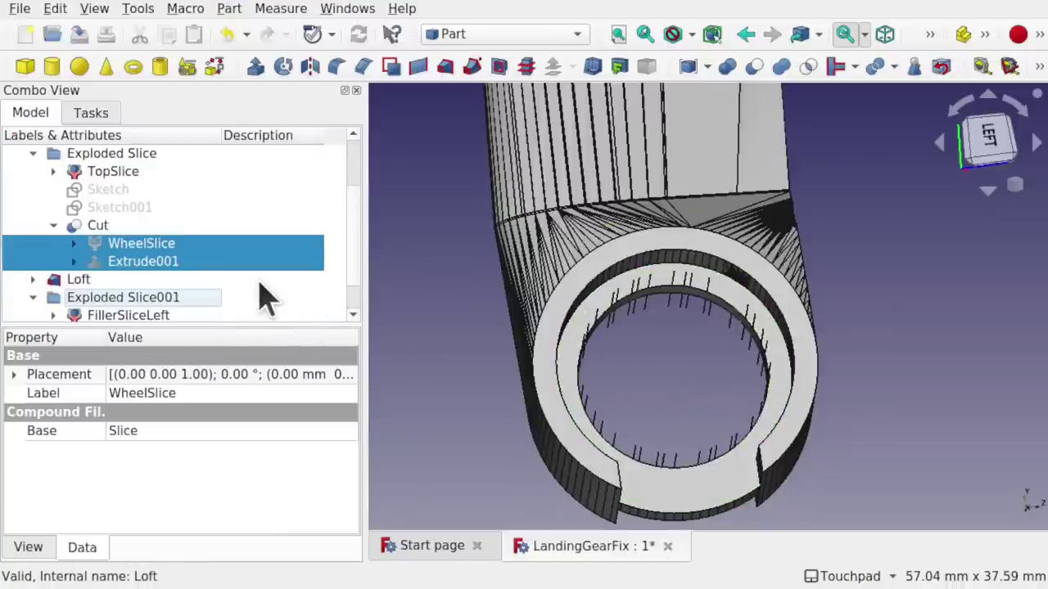
- Set the diameter of the circle in the cutting cylinder's sketch to 16.5 mm and close the sketch
left_click(76, 262)
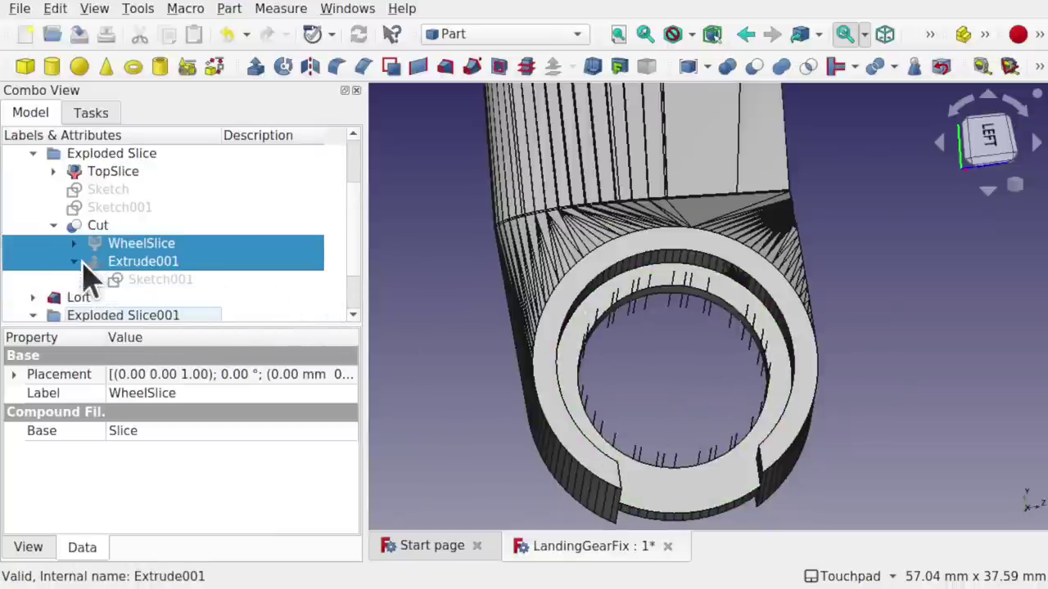
left_click(157, 279)
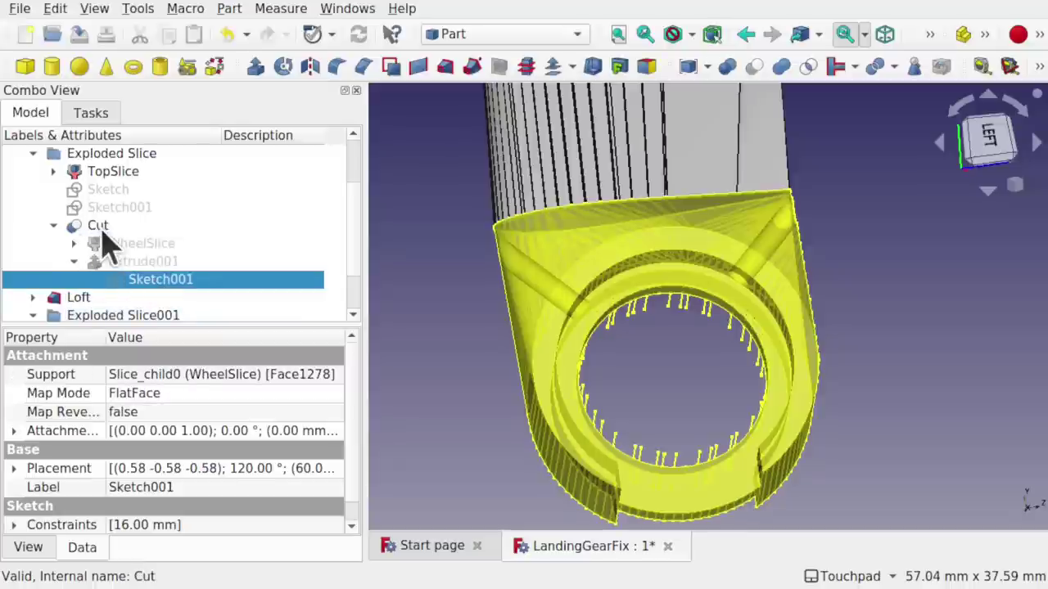
double_click(180, 283)
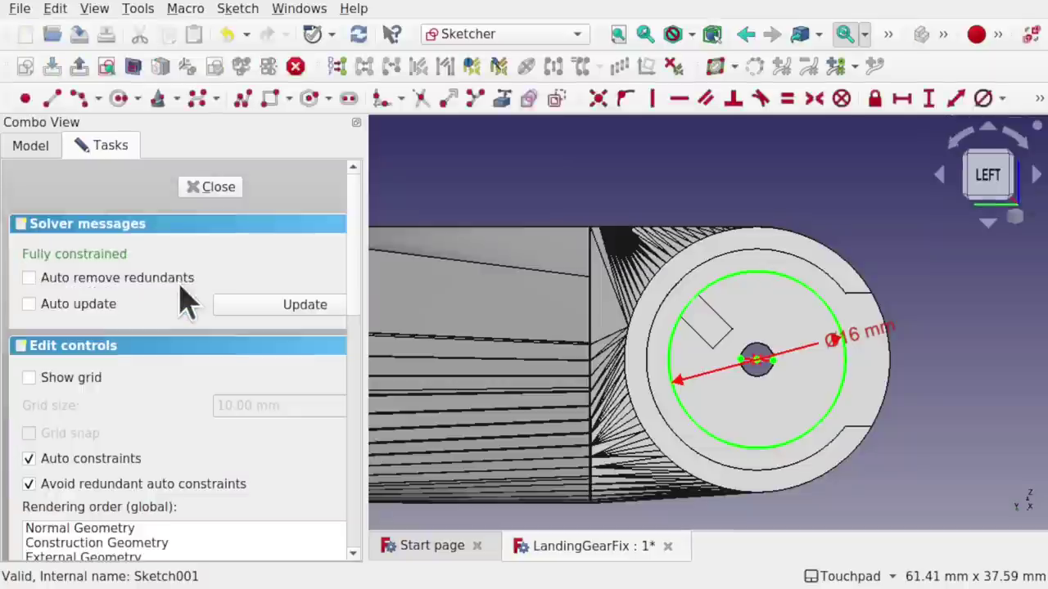
left_click(875, 331)
double_click(874, 344)
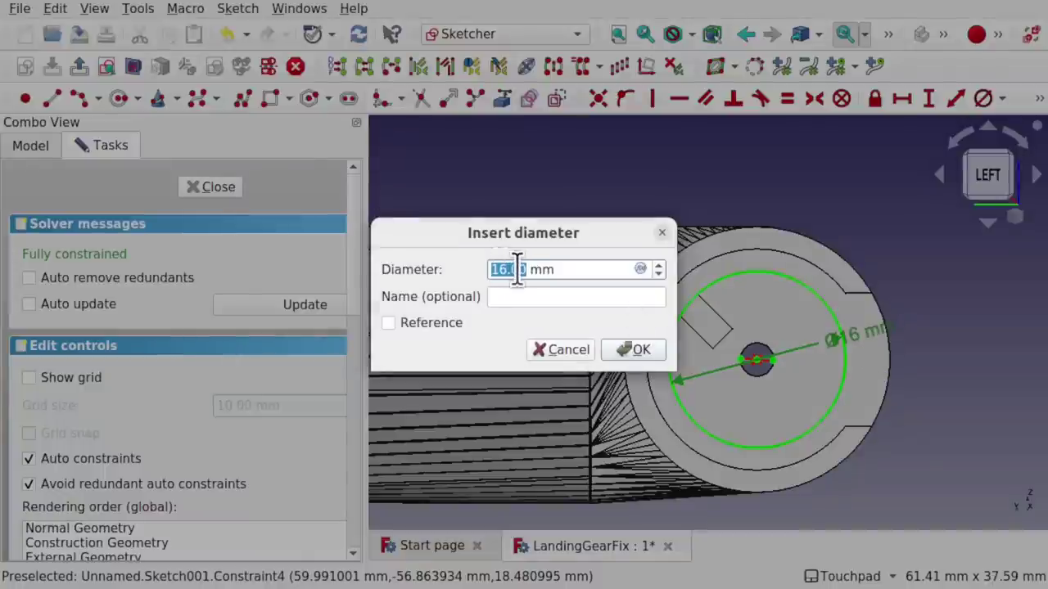
left_click(517, 269)
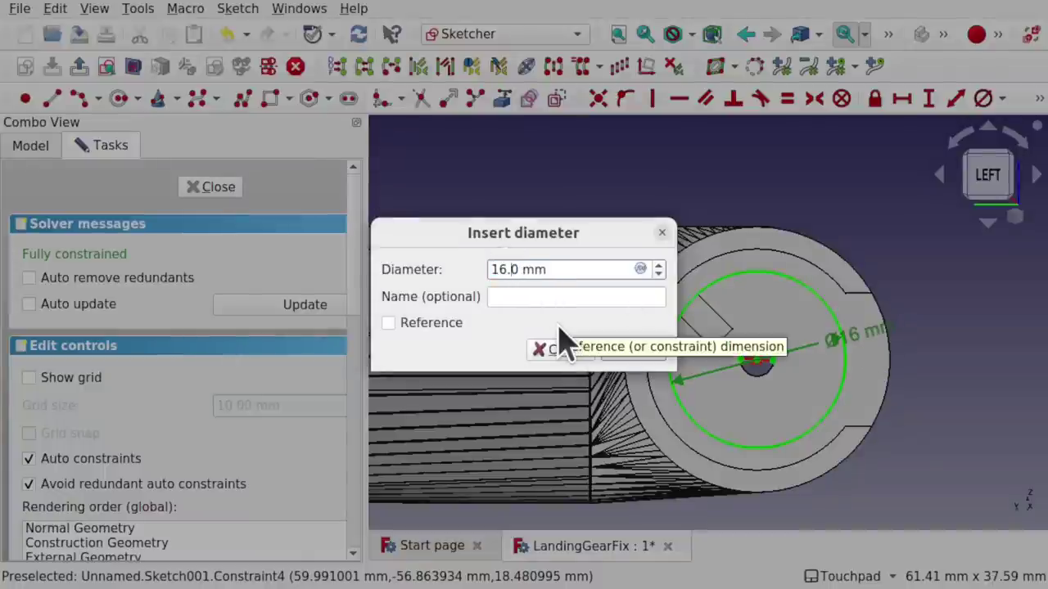
key("Return")
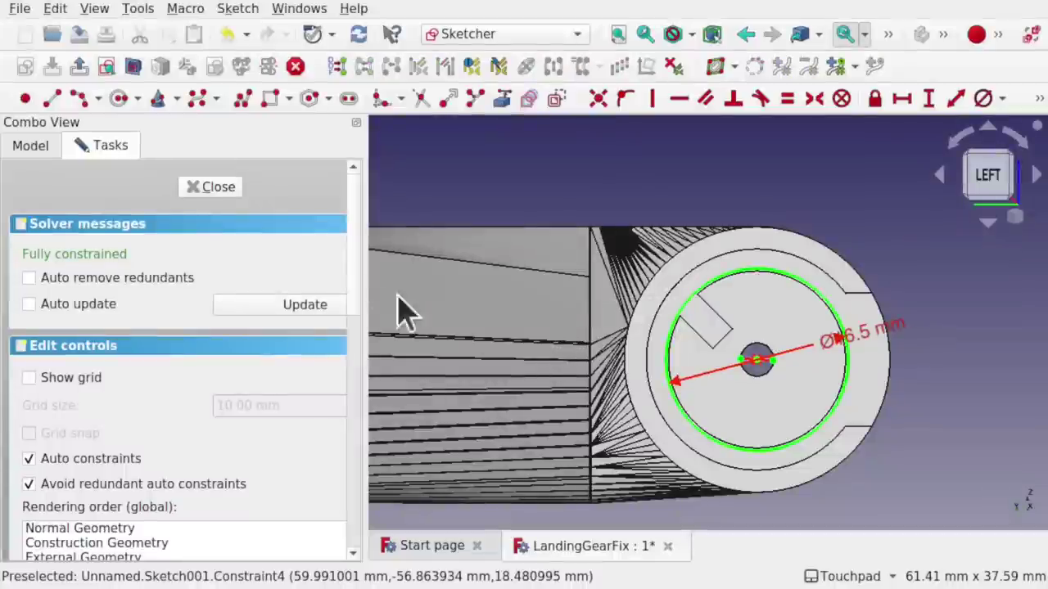
left_click(219, 190)
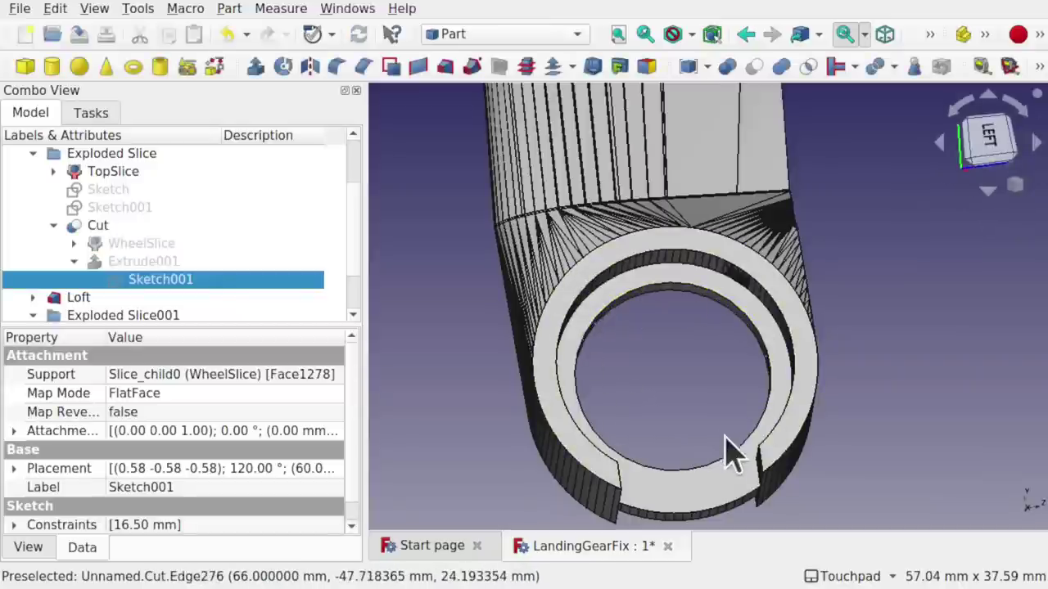
- Rename the cut object as WheelCut
left_click(106, 224)
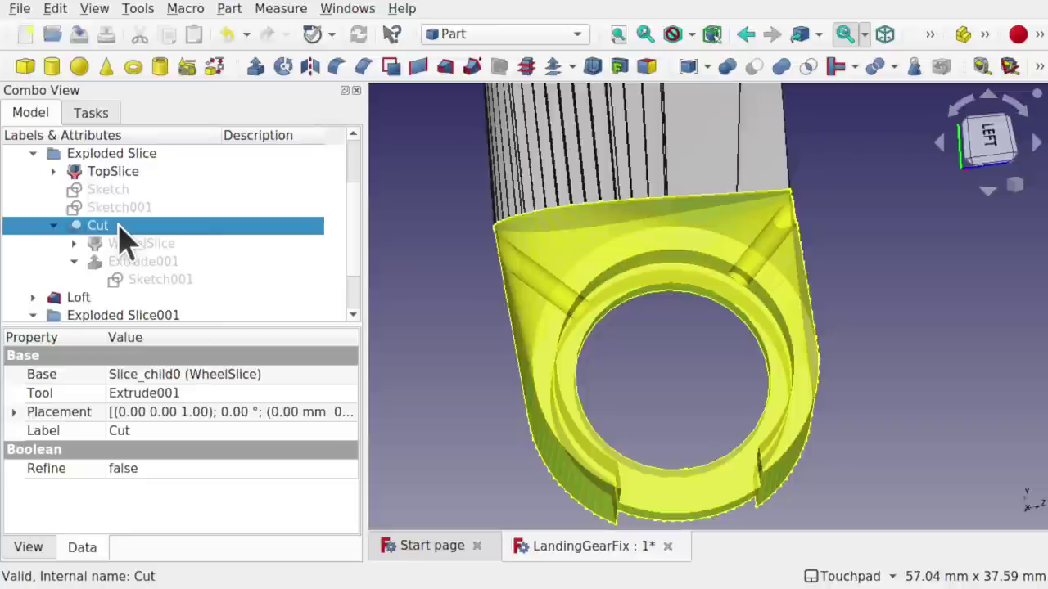
right_click(120, 227)
left_click(245, 498)
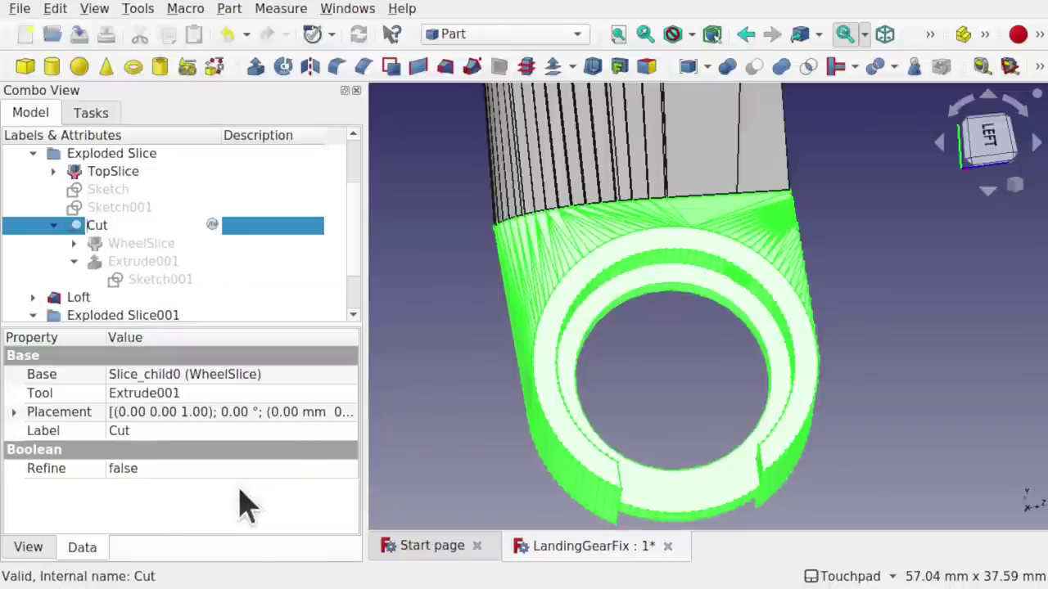
type("Wheel")
key("Return")
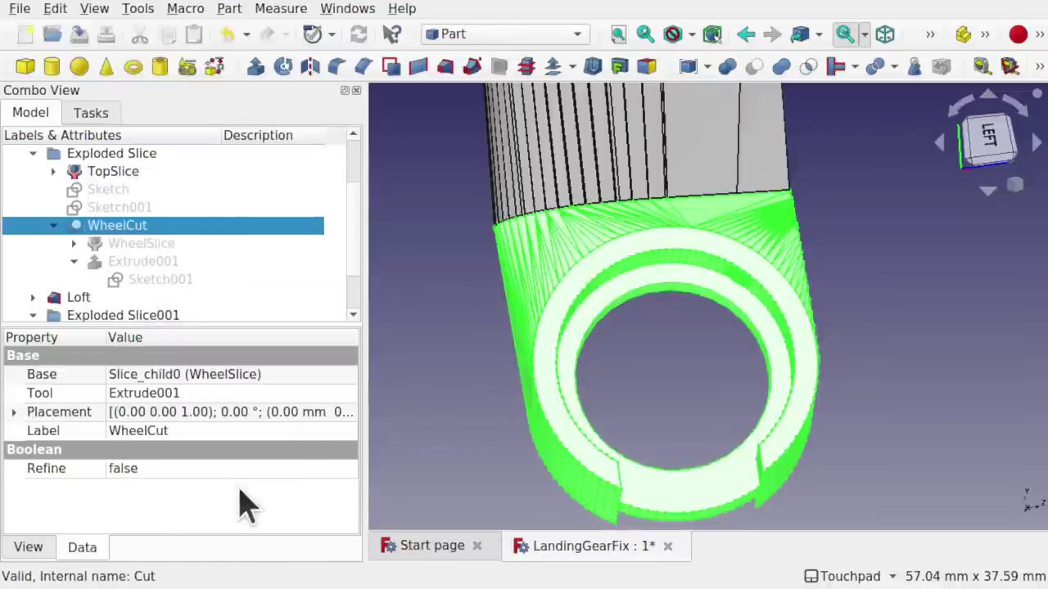
- Make the cylinder used to cut WheelSlice visible again inside the WheelCut opening
left_click(159, 262)
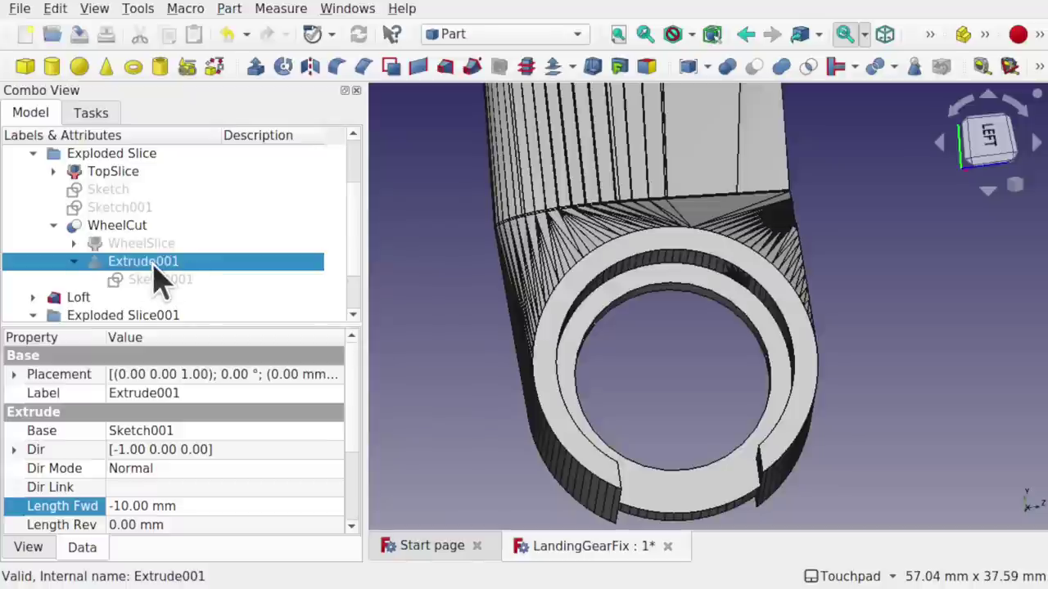
key("space")
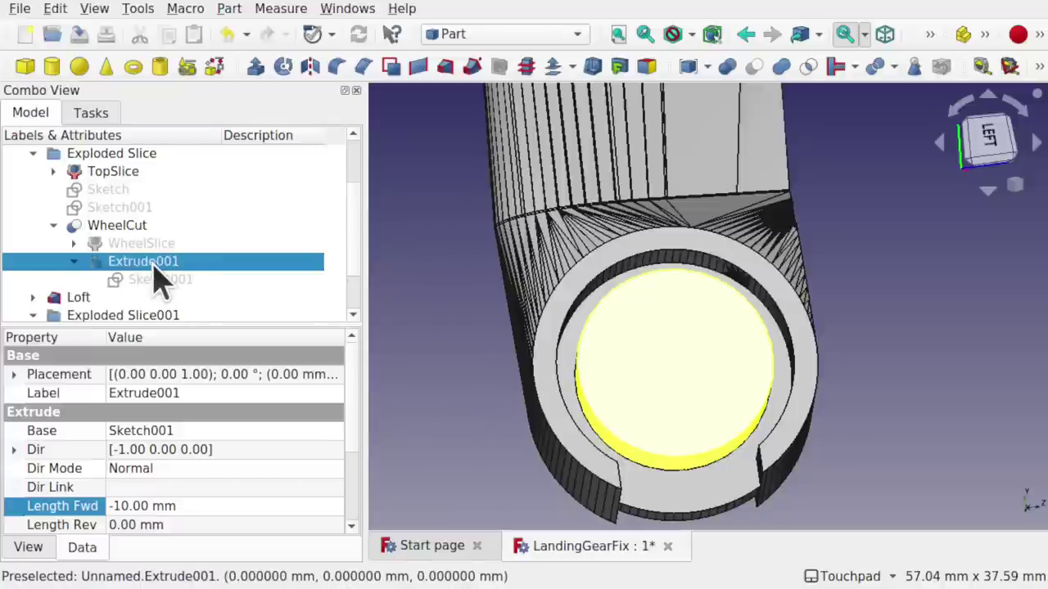
left_click(465, 402)
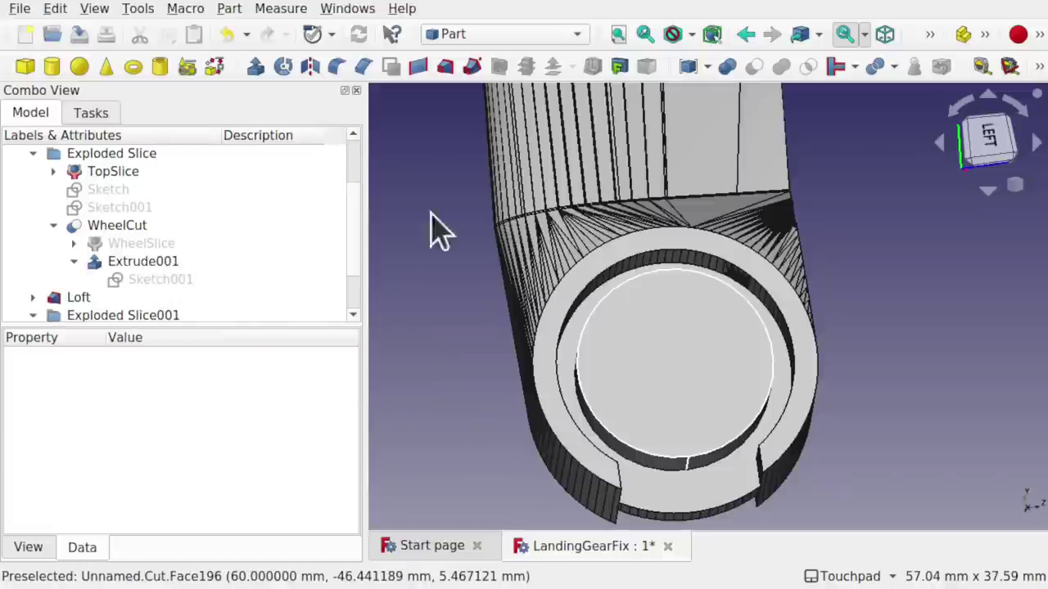
- Create a new sketch in the Sketcher workbench on the cylinder's flat end face, attached with the FlatFace method
left_click(507, 34)
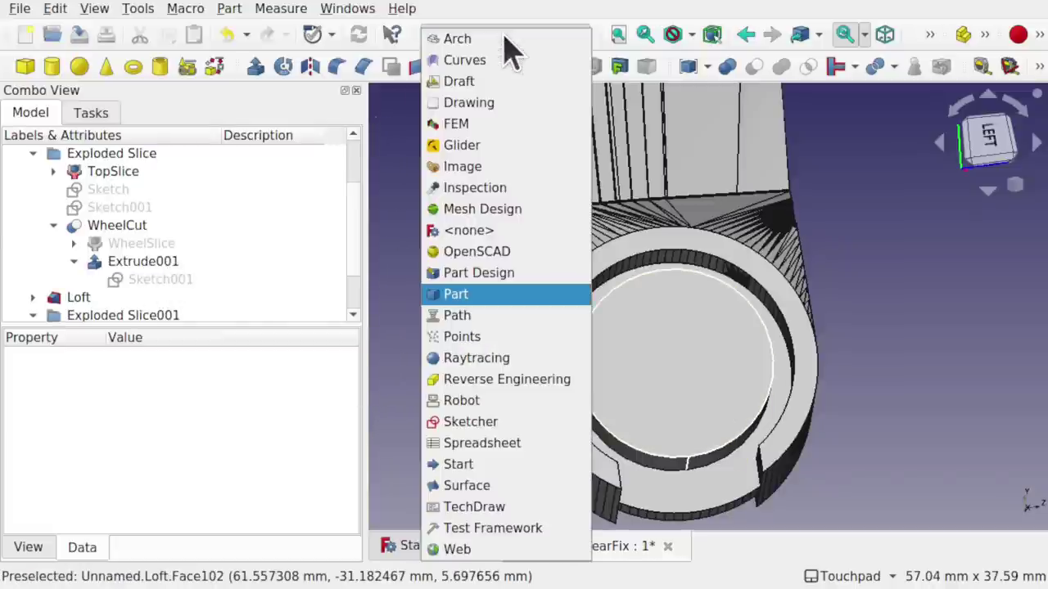
left_click(562, 431)
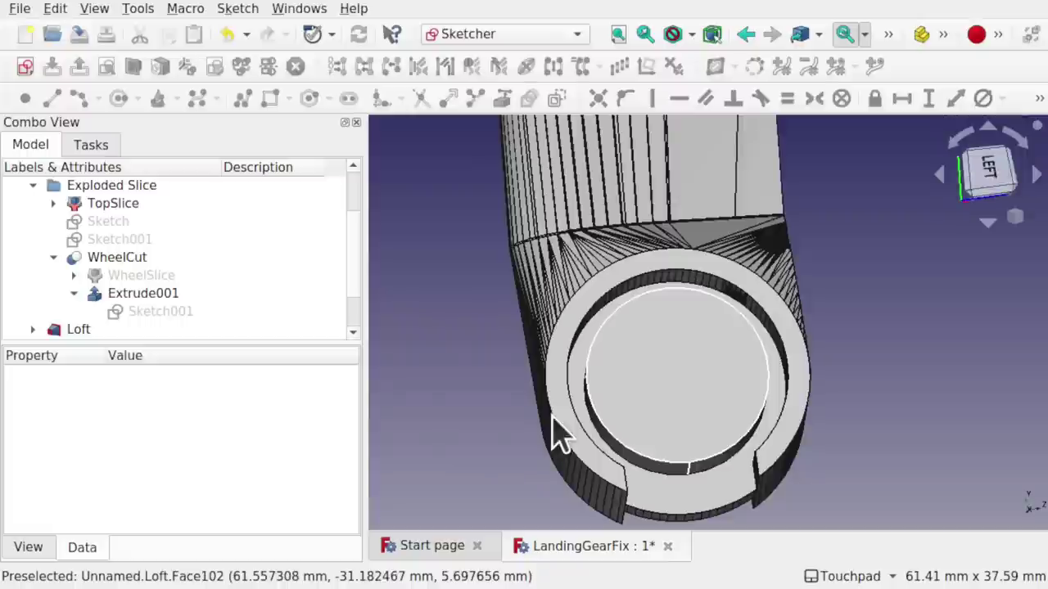
left_click(695, 393)
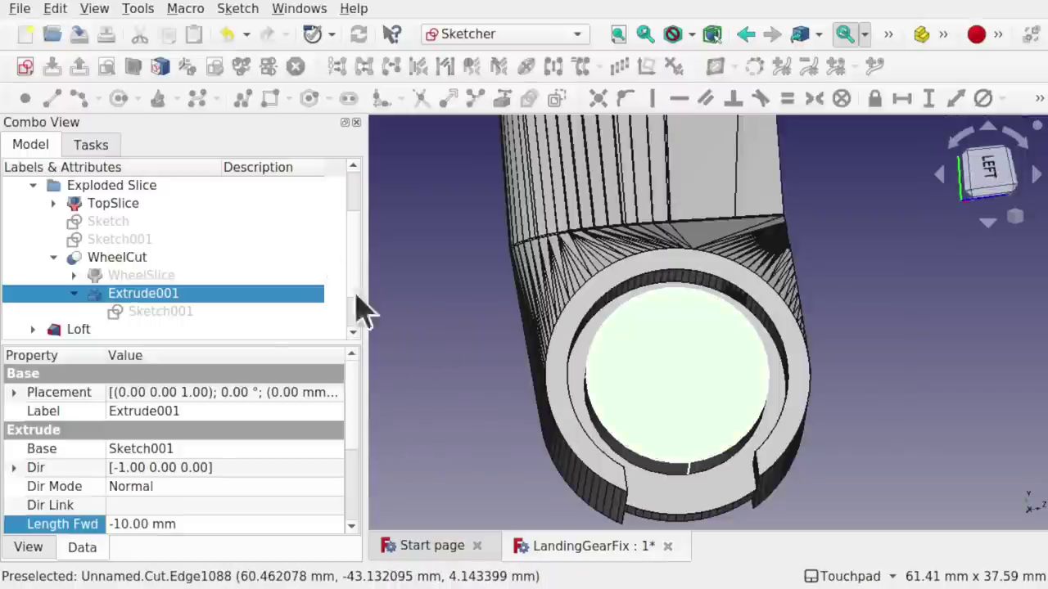
left_click(25, 66)
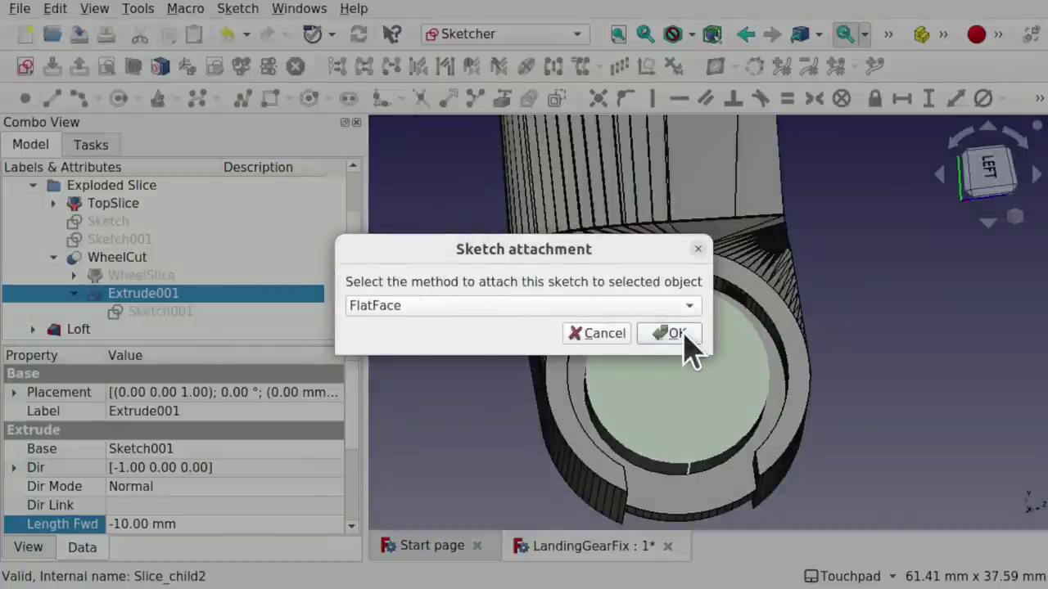
left_click(673, 333)
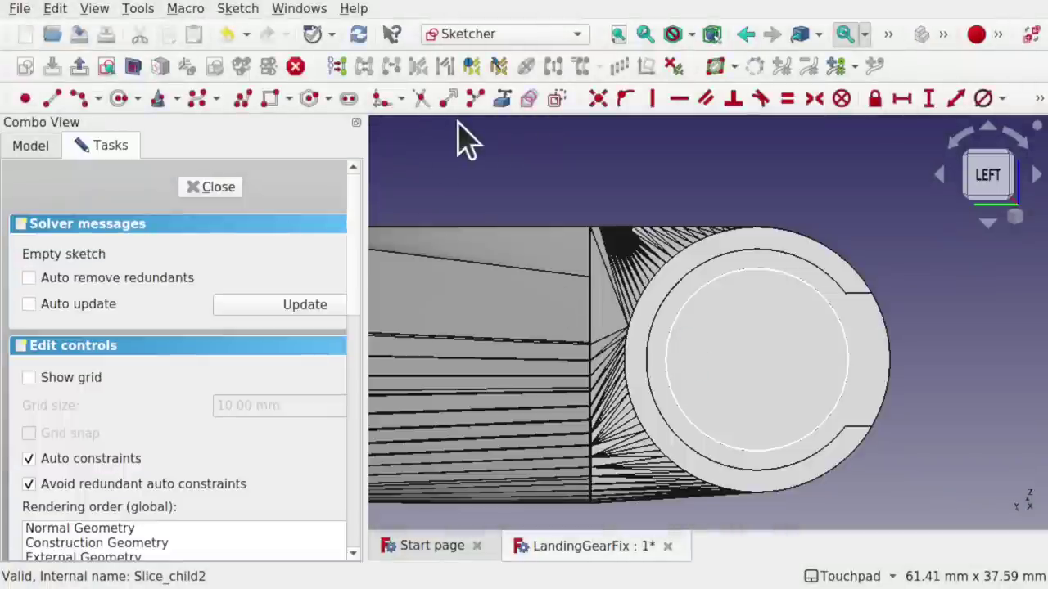
- Link the cylinder's circular edge as external geometry and draw a concentric circle about 4.5 mm in diameter
left_click(504, 101)
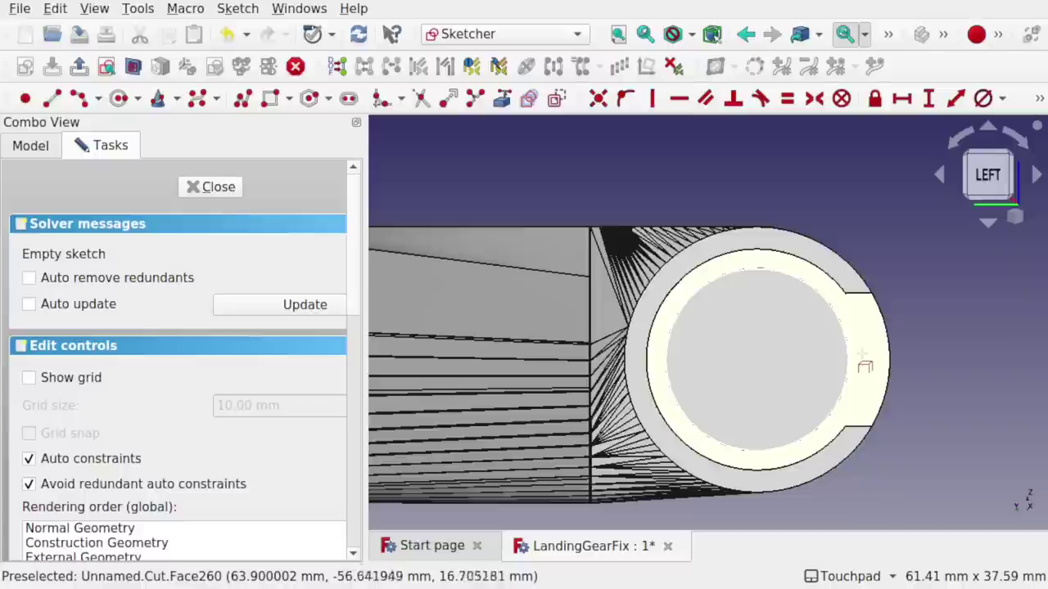
left_click(851, 383)
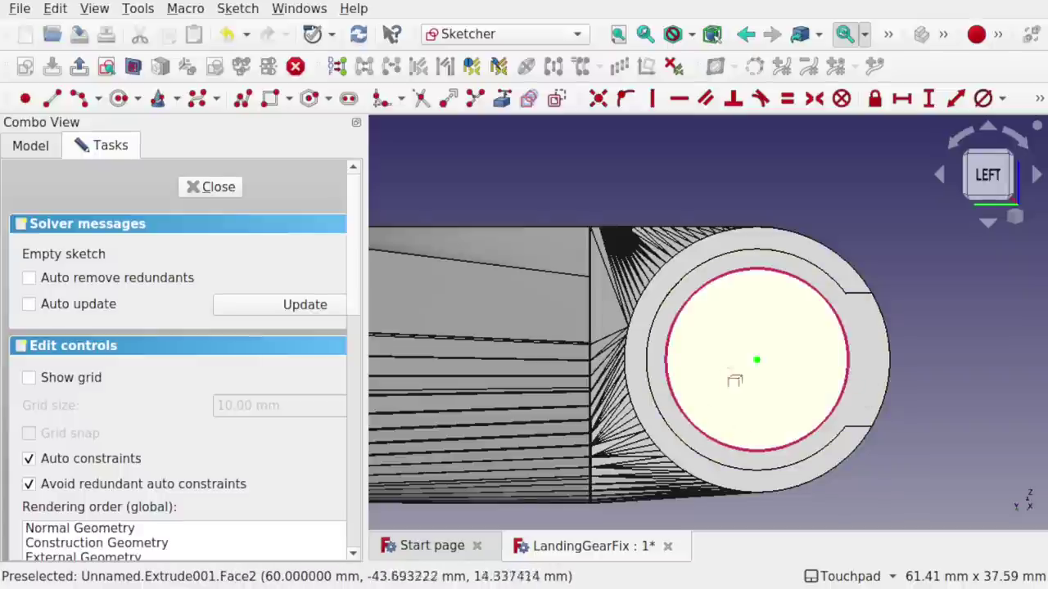
left_click(118, 98)
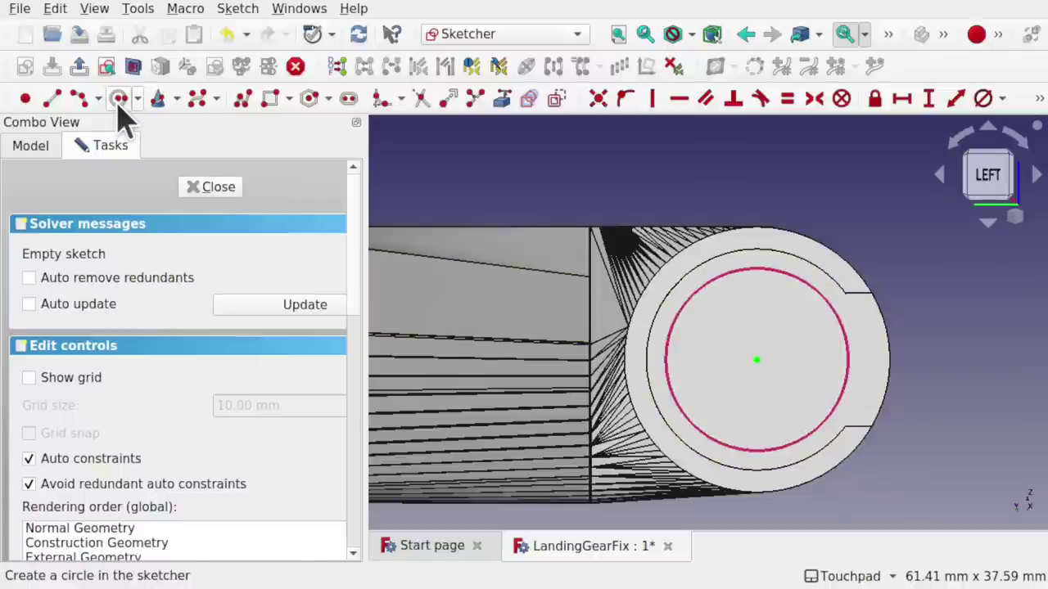
left_click(756, 360)
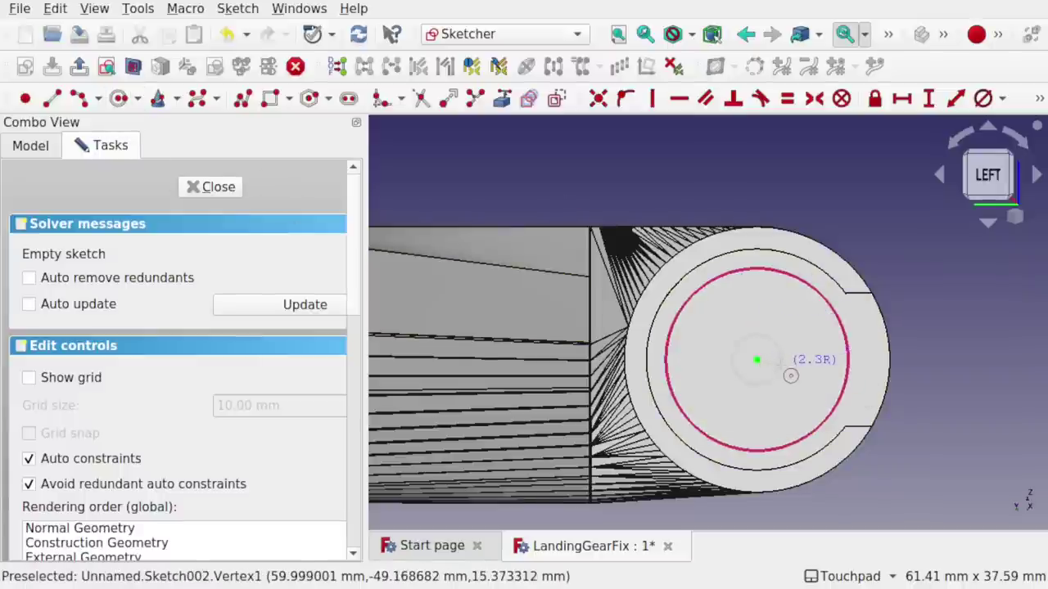
left_click(788, 376)
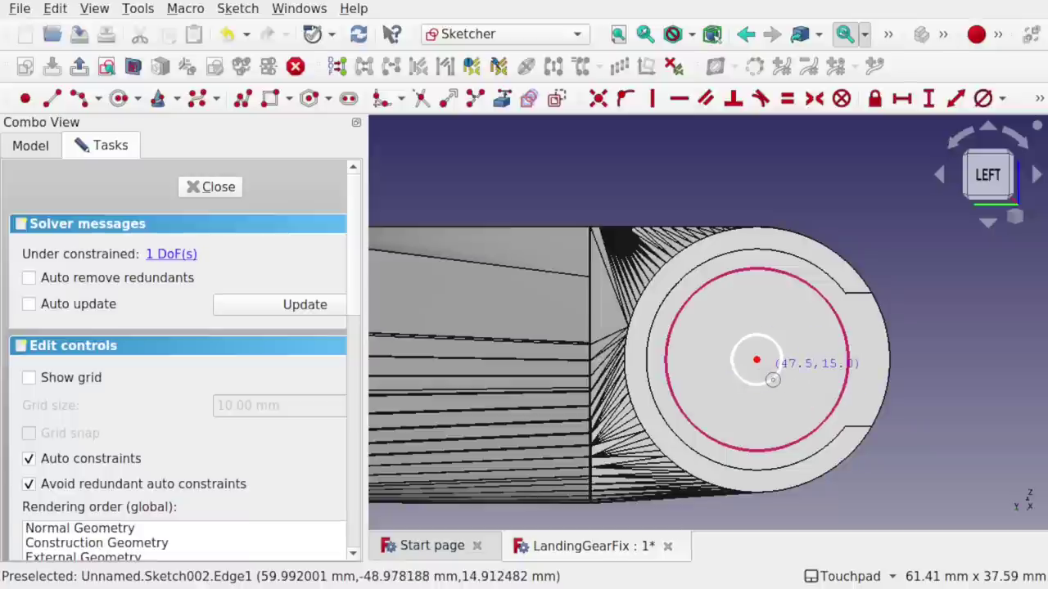
right_click(772, 379)
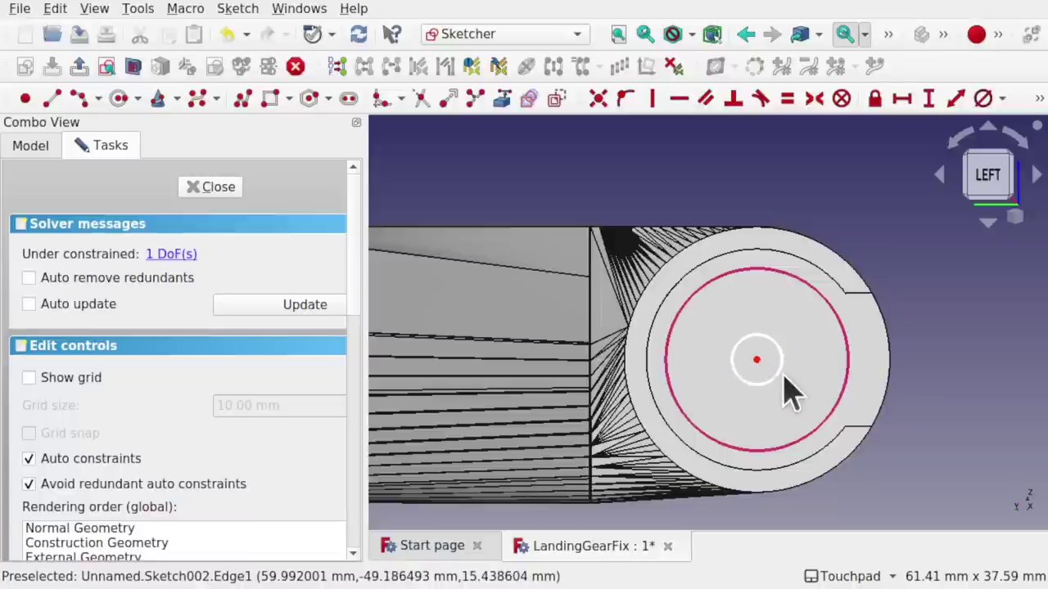
- Constrain the small circle's diameter to 3 mm and close the sketch
left_click(776, 378)
left_click(982, 98)
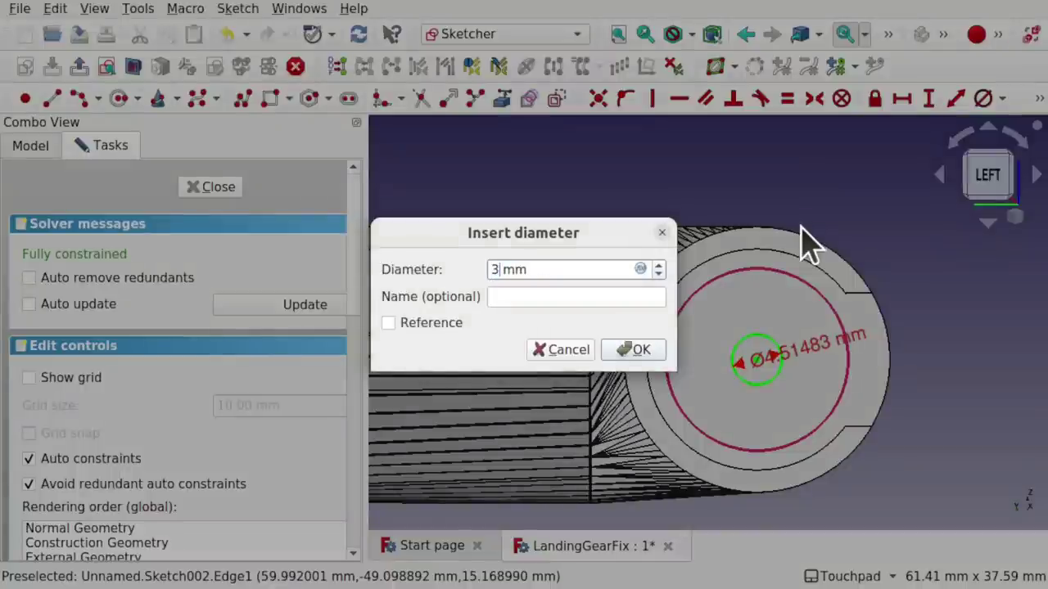
type("3")
key("Return")
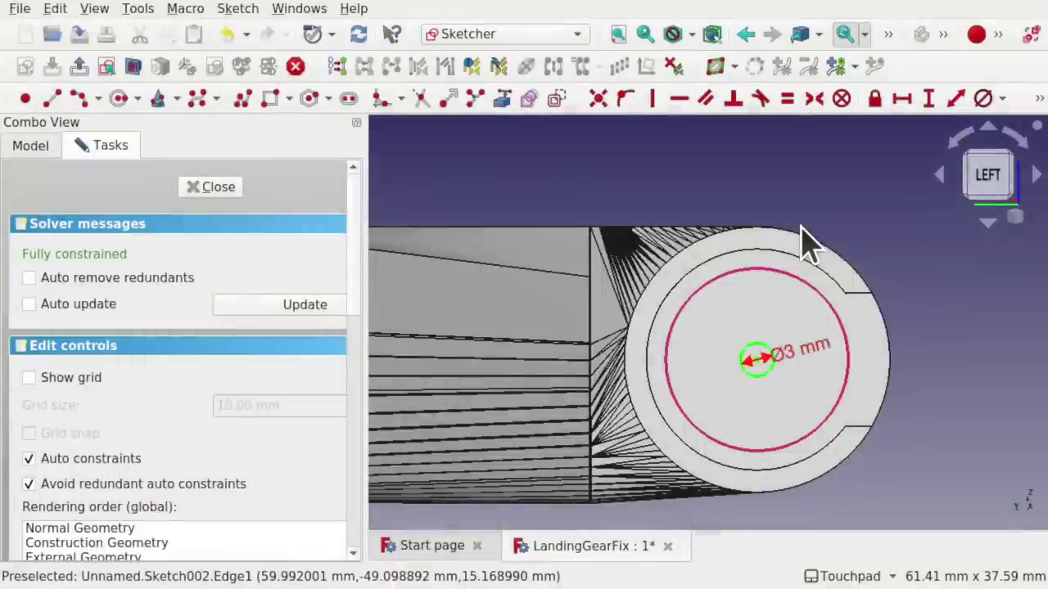
left_click(212, 190)
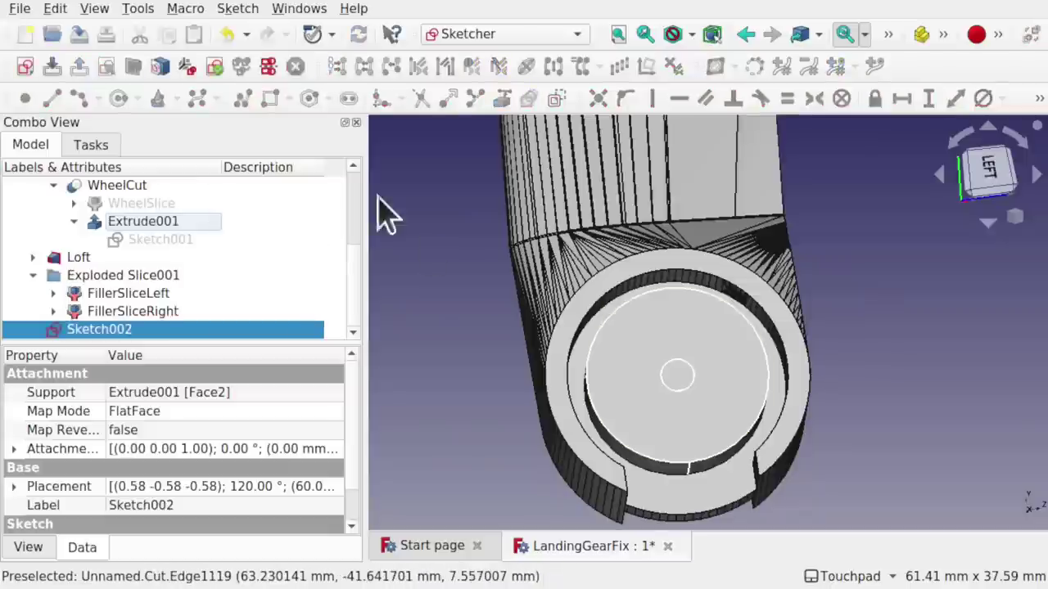
- Extrude the 3 mm circle sketch -10 mm along its normal through the cylinder, using the Part workbench
left_click(503, 36)
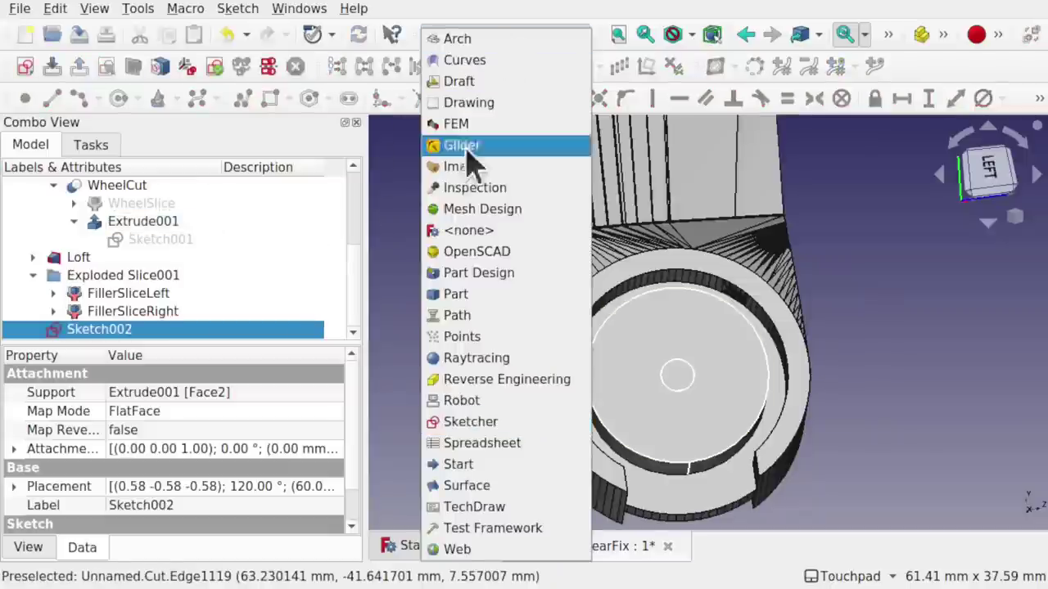
left_click(471, 295)
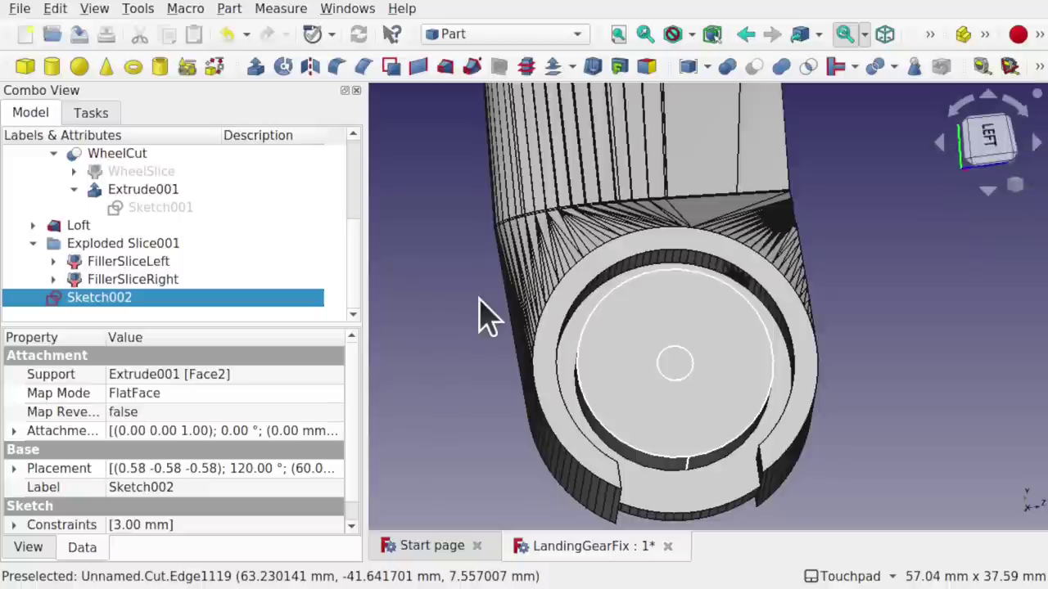
left_click(257, 69)
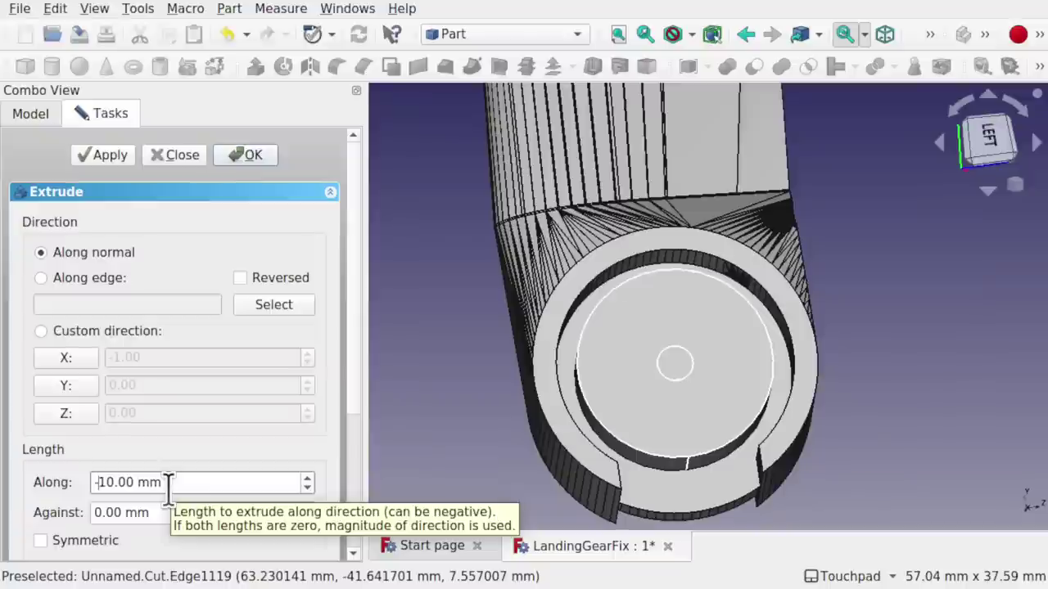
key("Return")
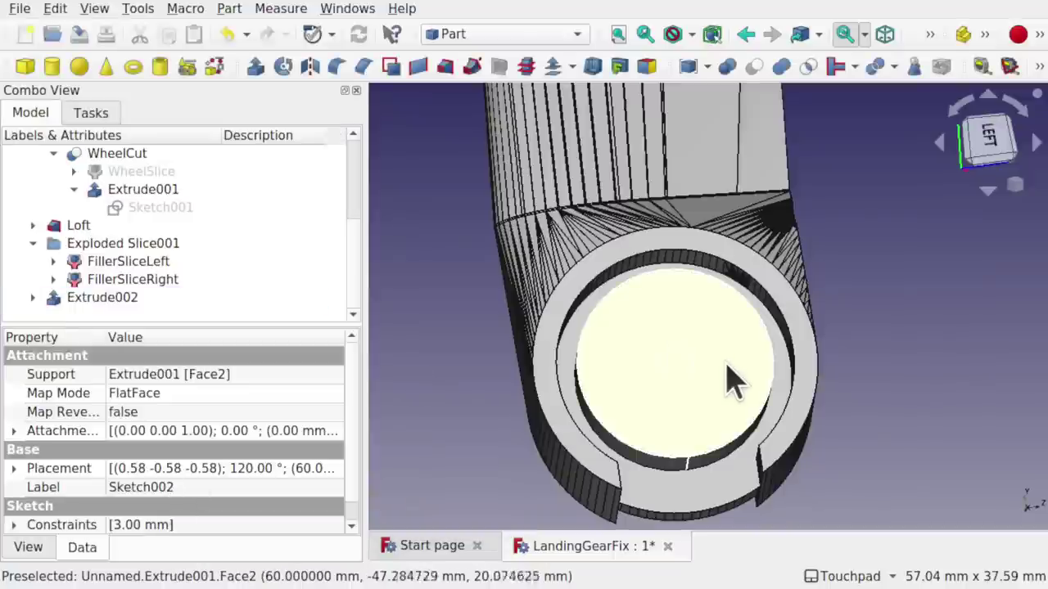
left_click_drag(727, 437, 712, 316, "shift")
middle_click_drag(712, 315, 706, 416)
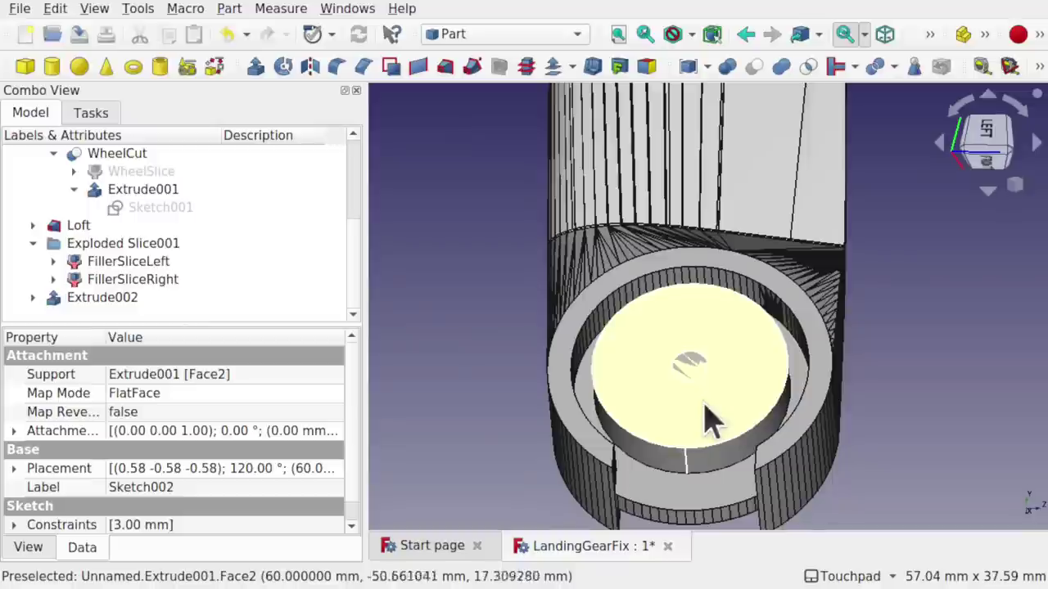
left_click(378, 324)
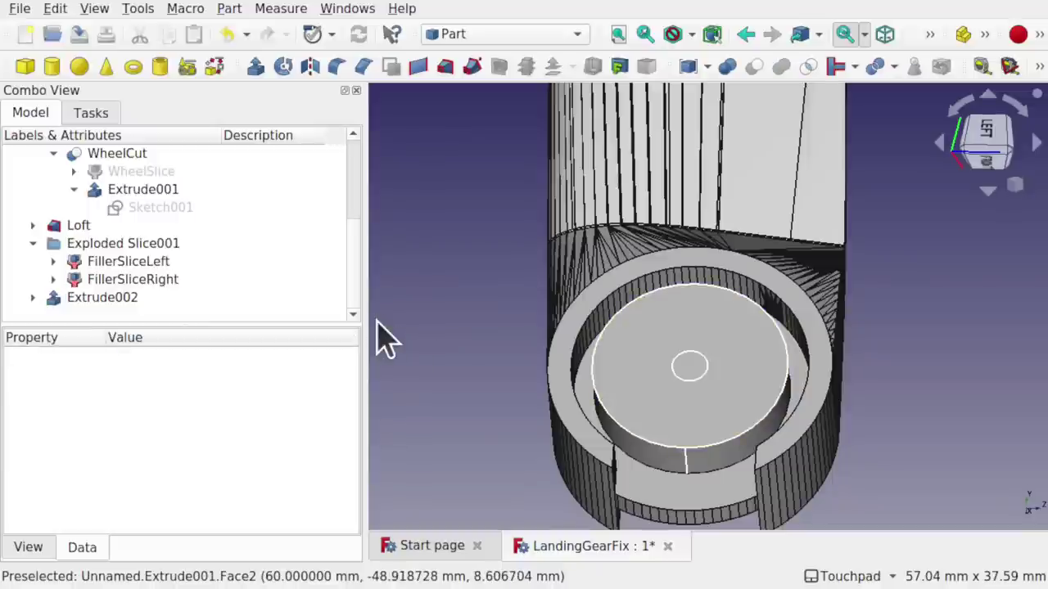
- Cut the thin extruded pin, Extrude002, out of the larger cylinder, Extrude001, with a Boolean cut
left_click(667, 439)
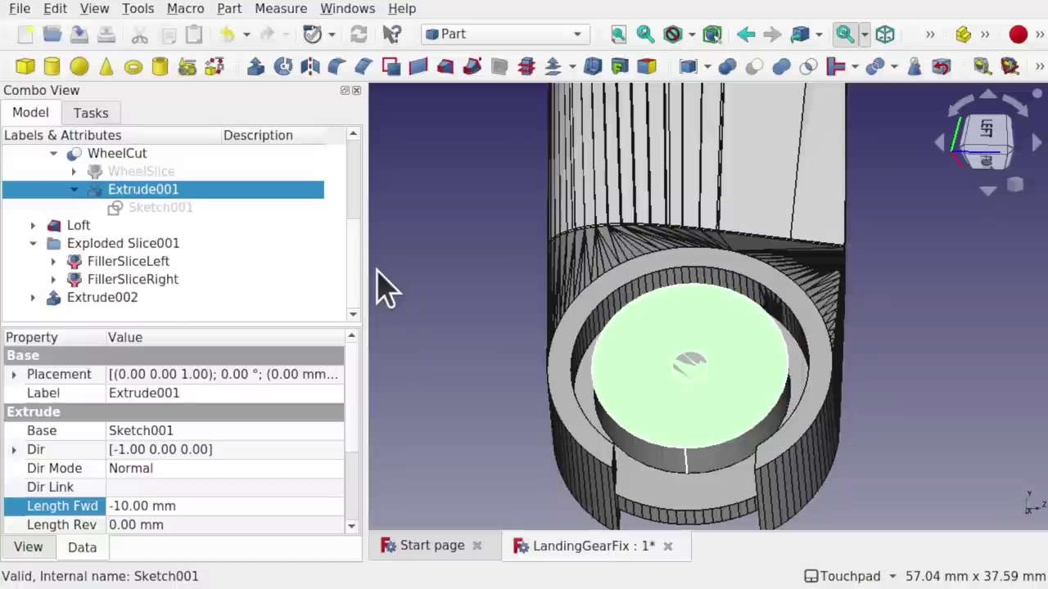
left_click(128, 299, "ctrl")
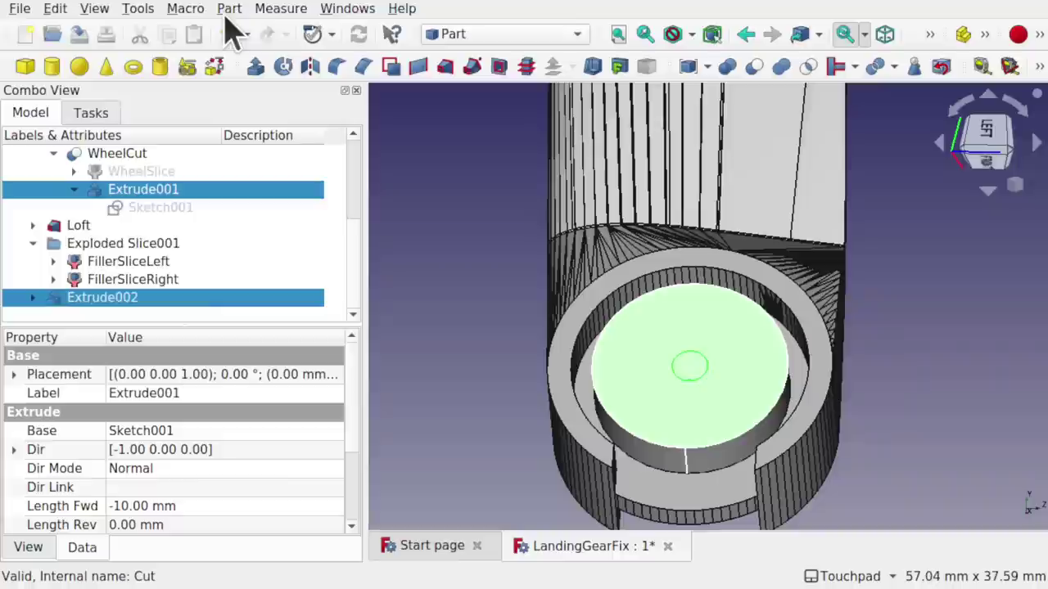
left_click(756, 68)
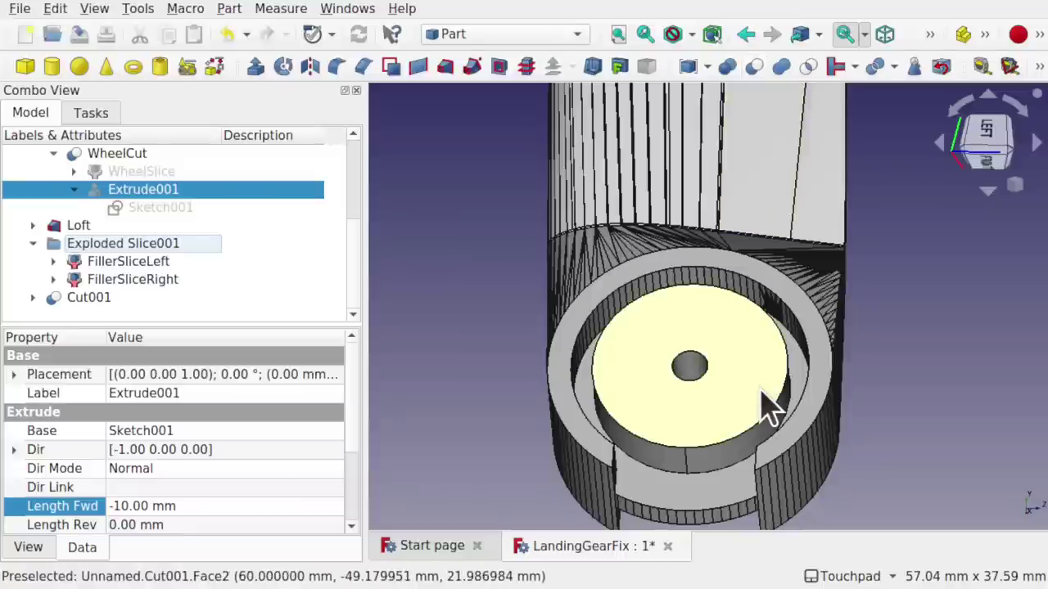
left_click_drag(761, 389, 753, 403, "shift")
- Rename the drilled cylinder, Cut001, as InnerWheelCut001
left_click(97, 299)
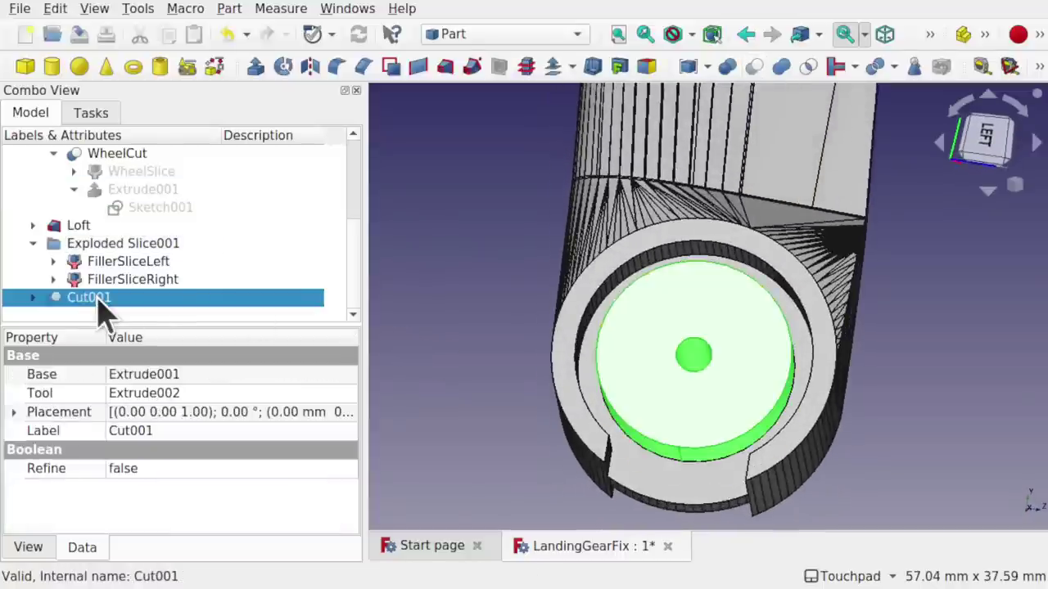
left_click(134, 156)
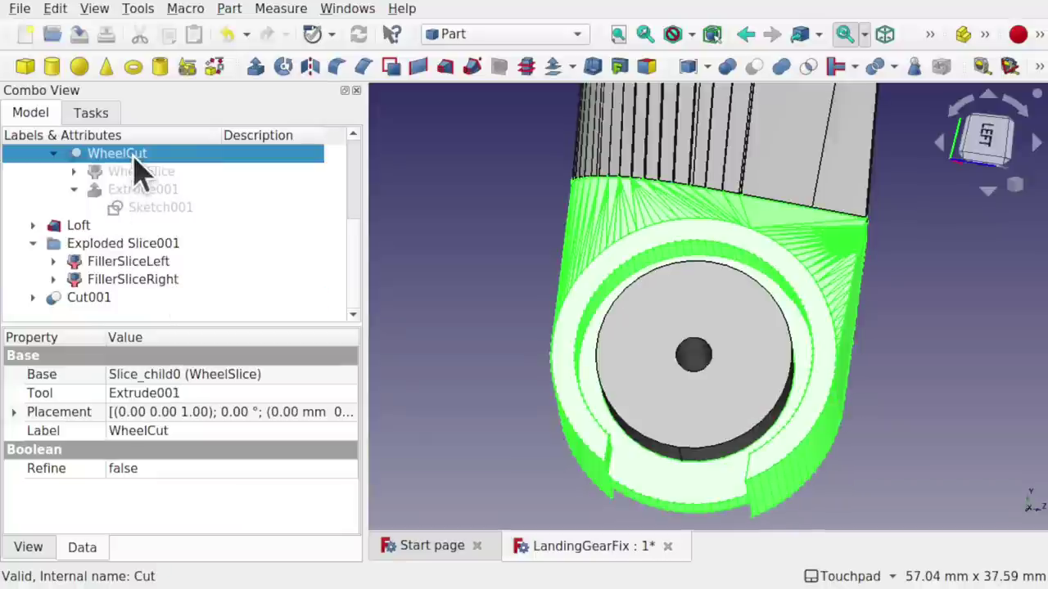
left_click(92, 300)
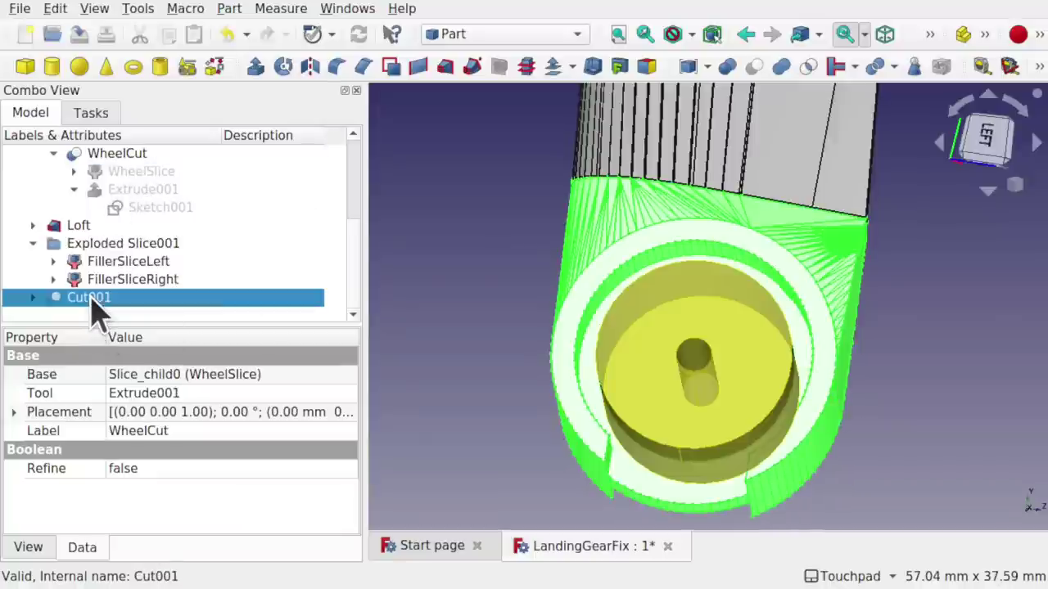
right_click(91, 300)
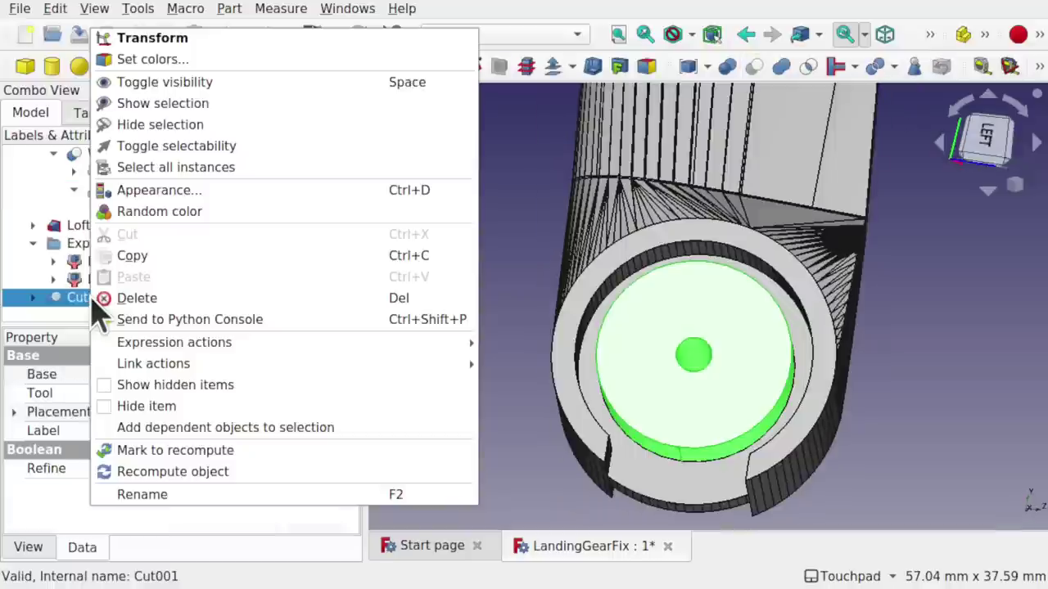
left_click(227, 495)
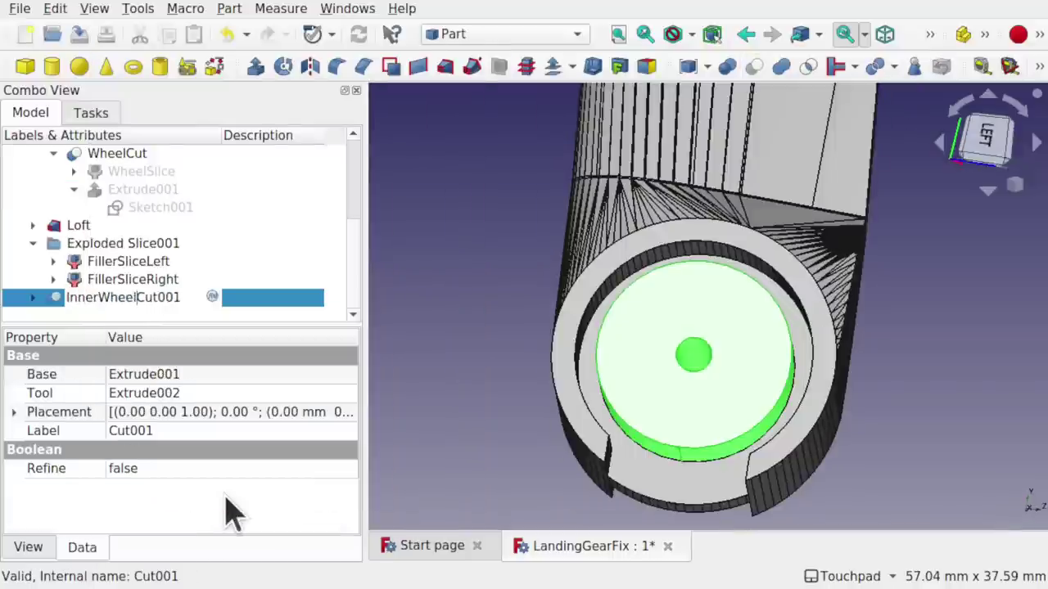
type("InnerWheel")
key("Return")
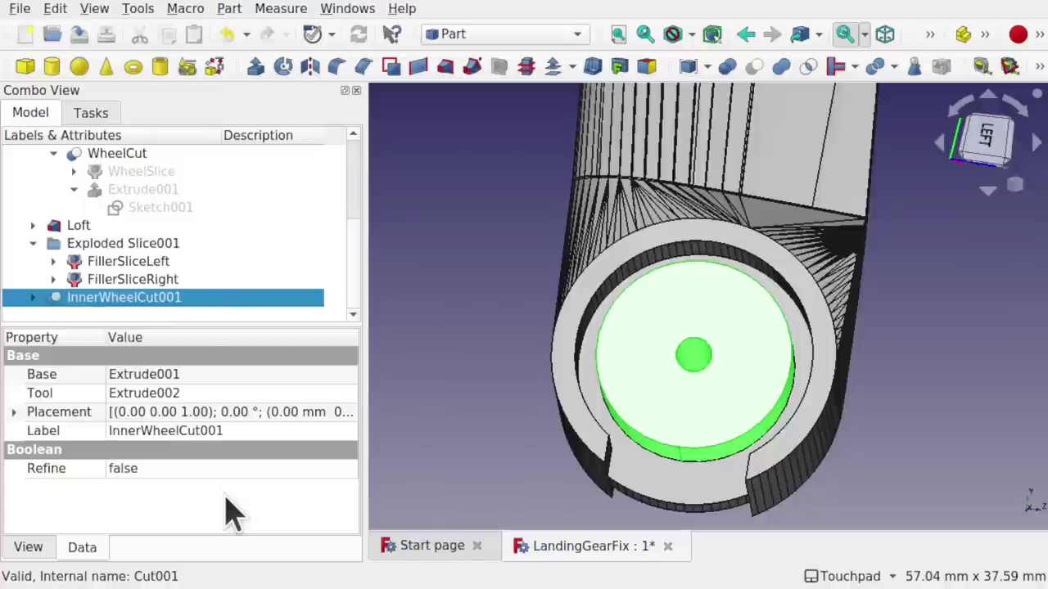
- Toggle the visibility of InnerWheelCut001 to examine how it sits inside the wheel slice's opening
left_click(485, 434)
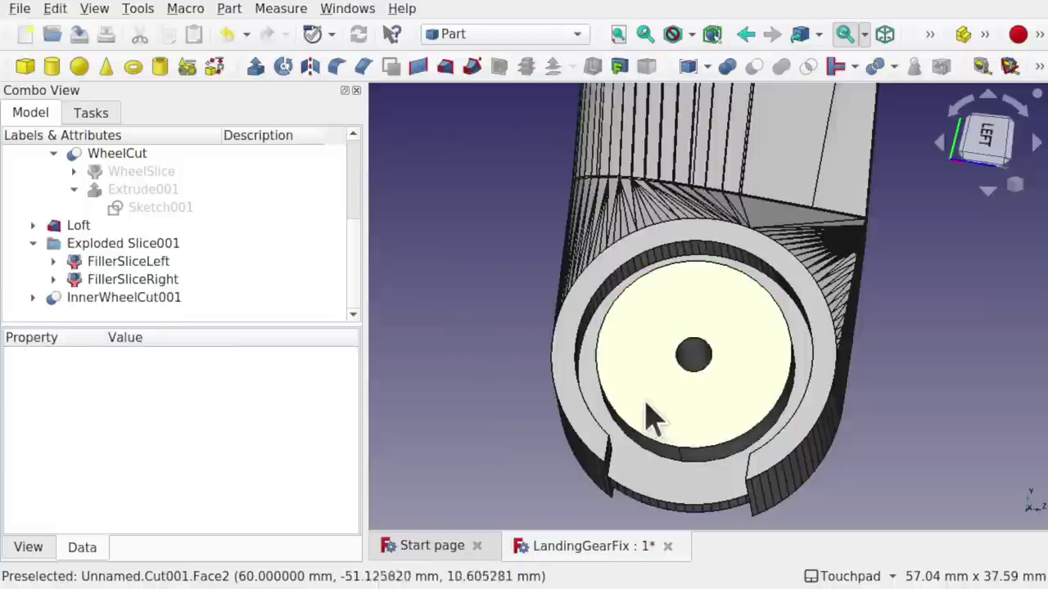
left_click(690, 432)
key("space")
key("space")
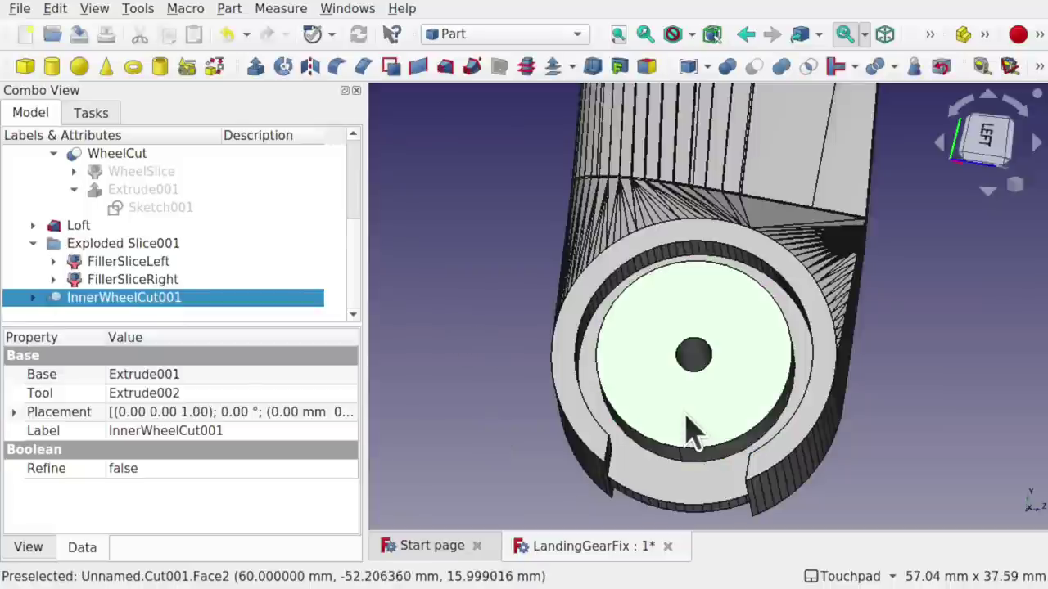
key("space")
- Toggle the visibility of WheelCut to examine how it surrounds the drilled inner cylinder, and clear the selection
key("space")
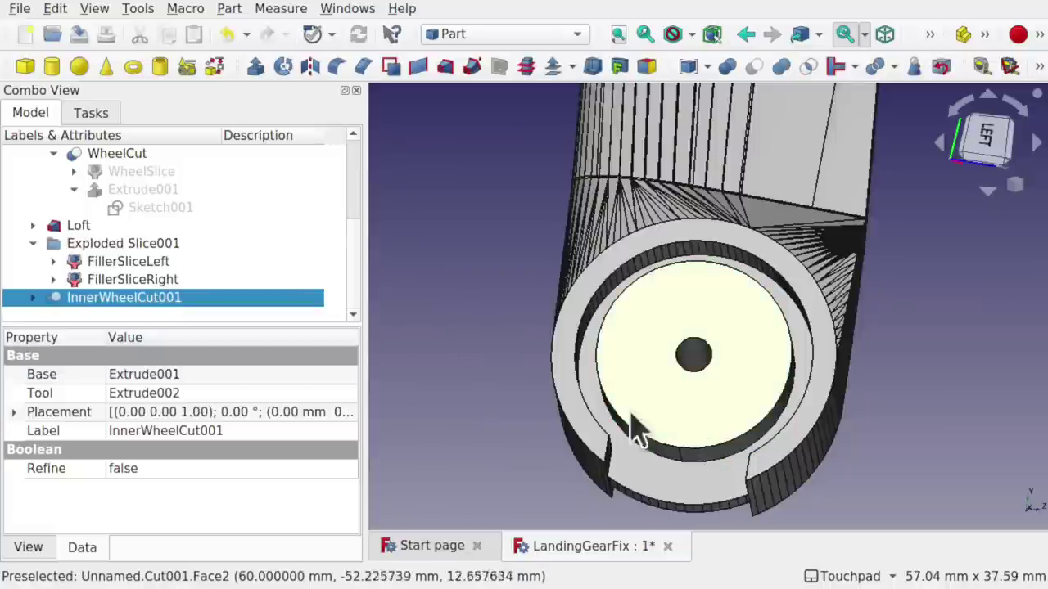
left_click(663, 491)
key("space")
key("space")
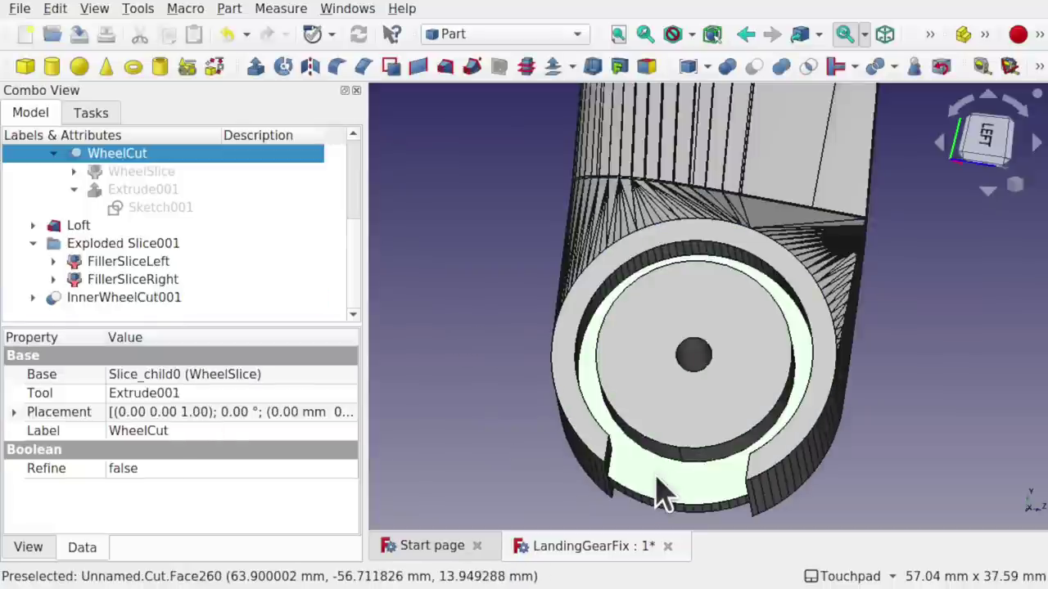
left_click(410, 248)
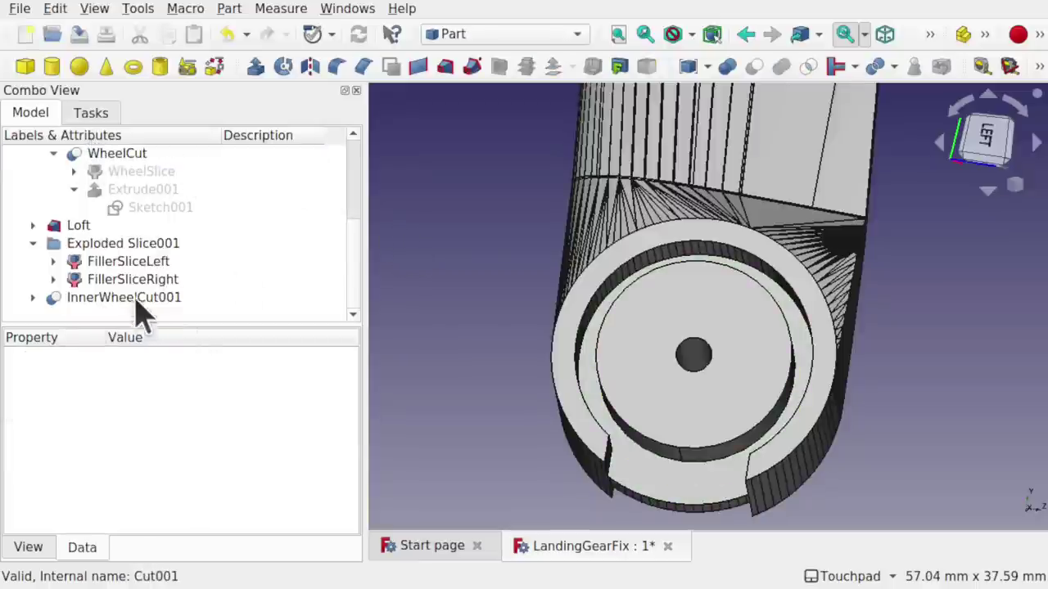
- Fuse TopSlice, FillerSliceLeft, FillerSliceRight, Loft, WheelCut and InnerWheelCut001 into one shape with a Boolean union
scroll(502, 321, "down", 5)
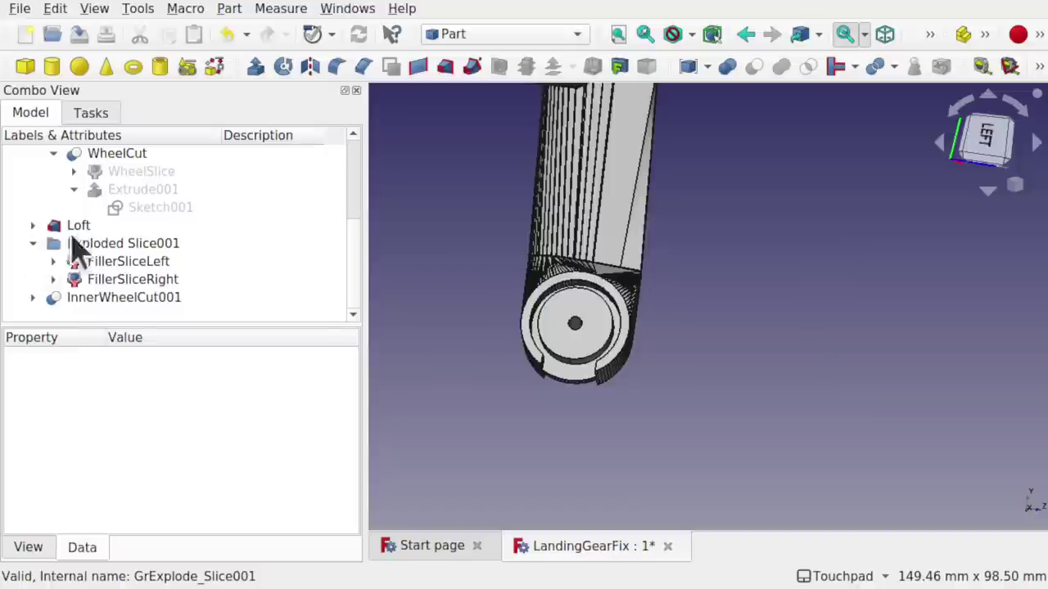
middle_click_drag(718, 287, 855, 471, "shift")
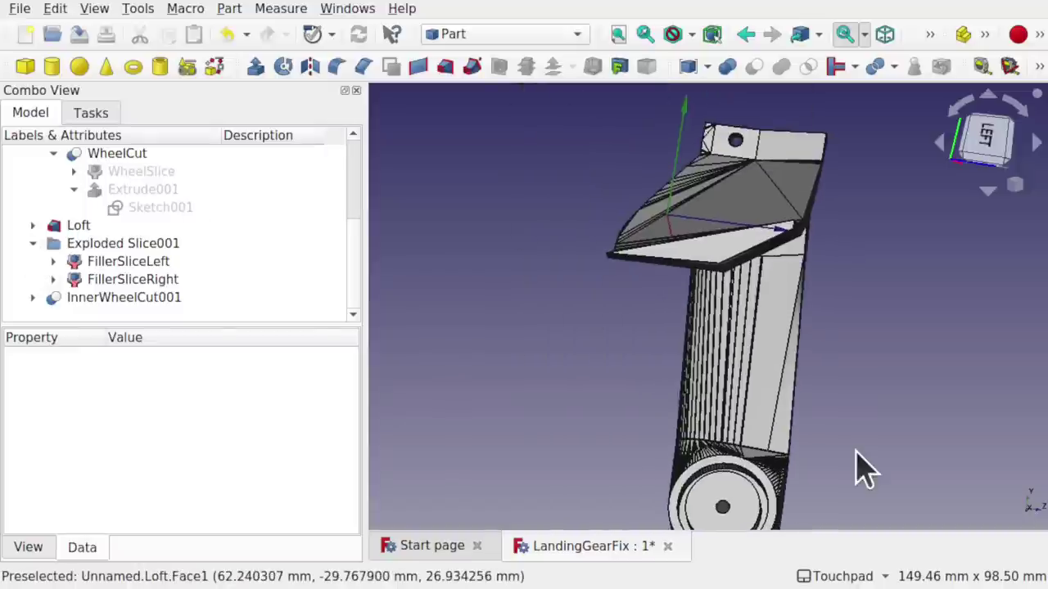
scroll(855, 453, "down", 2)
middle_click_drag(940, 415, 781, 325, "alt")
left_click(692, 246)
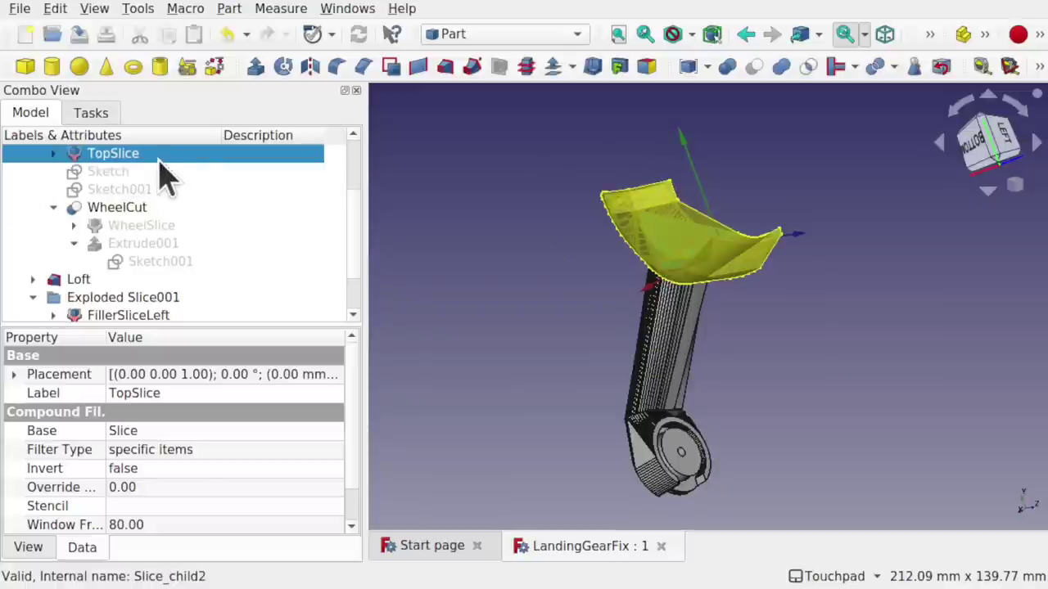
middle_click_drag(742, 339, 766, 290, "alt")
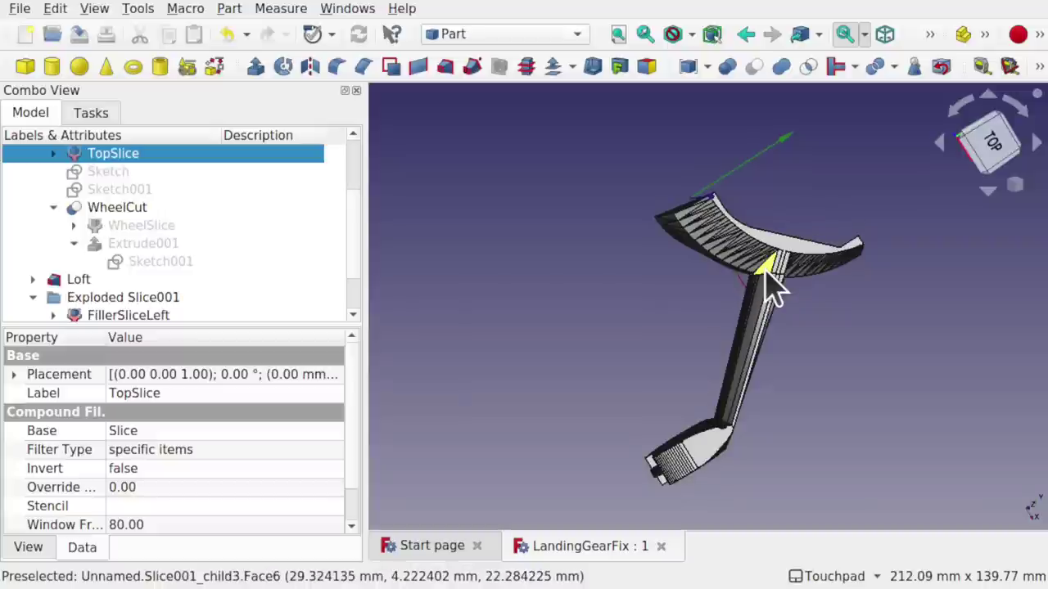
middle_click_drag(729, 300, 778, 311, "alt")
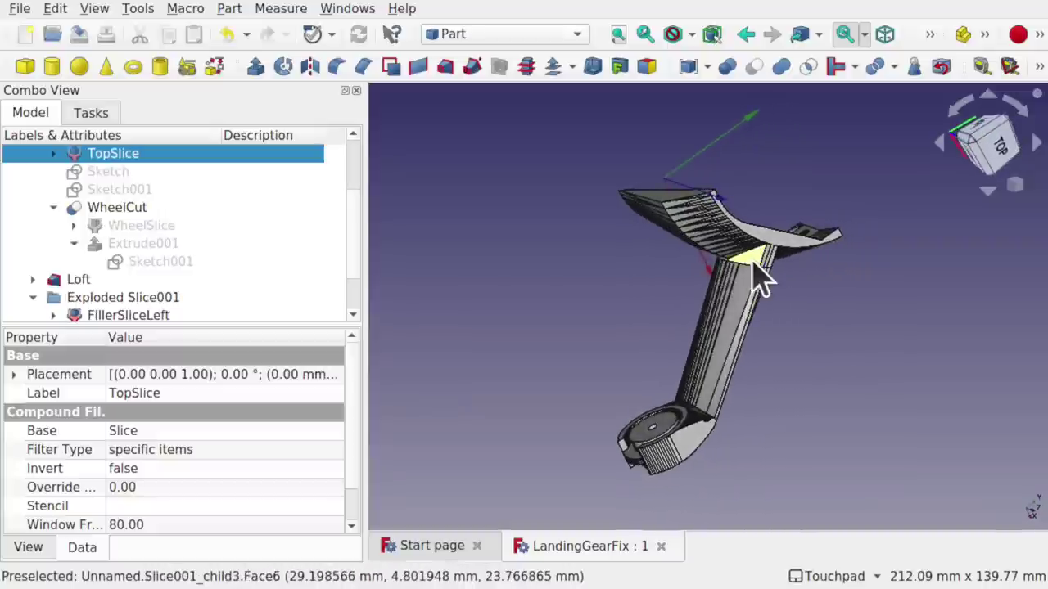
left_click(152, 320)
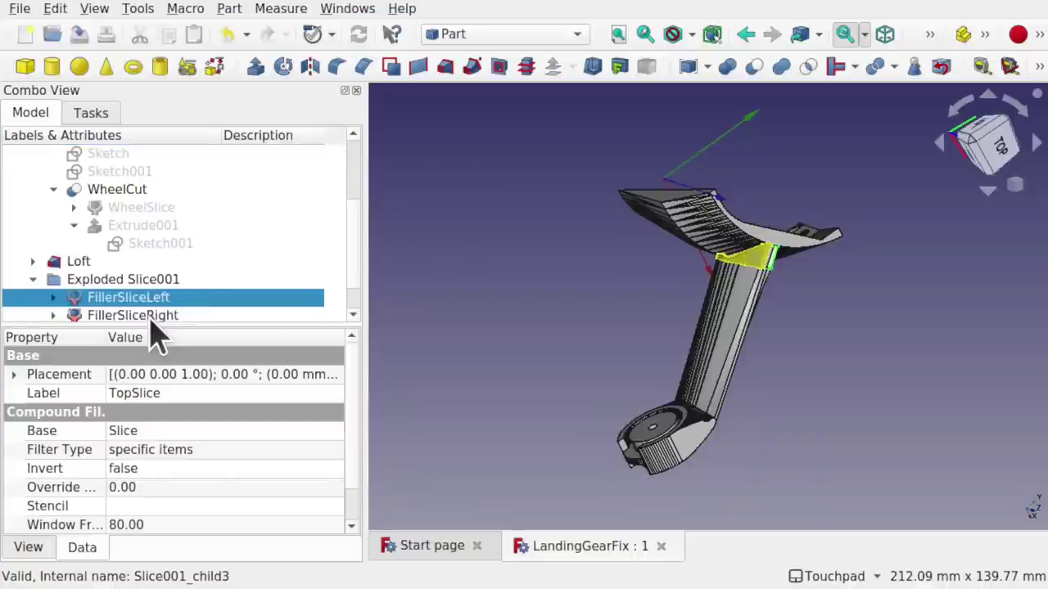
left_click(151, 317, "ctrl")
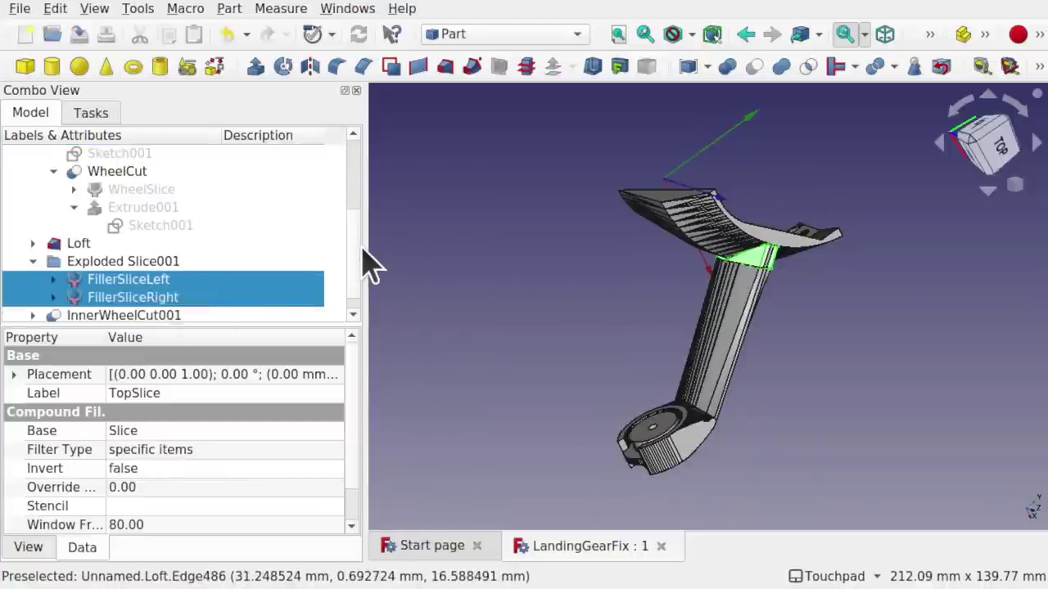
left_click_drag(353, 248, 350, 202)
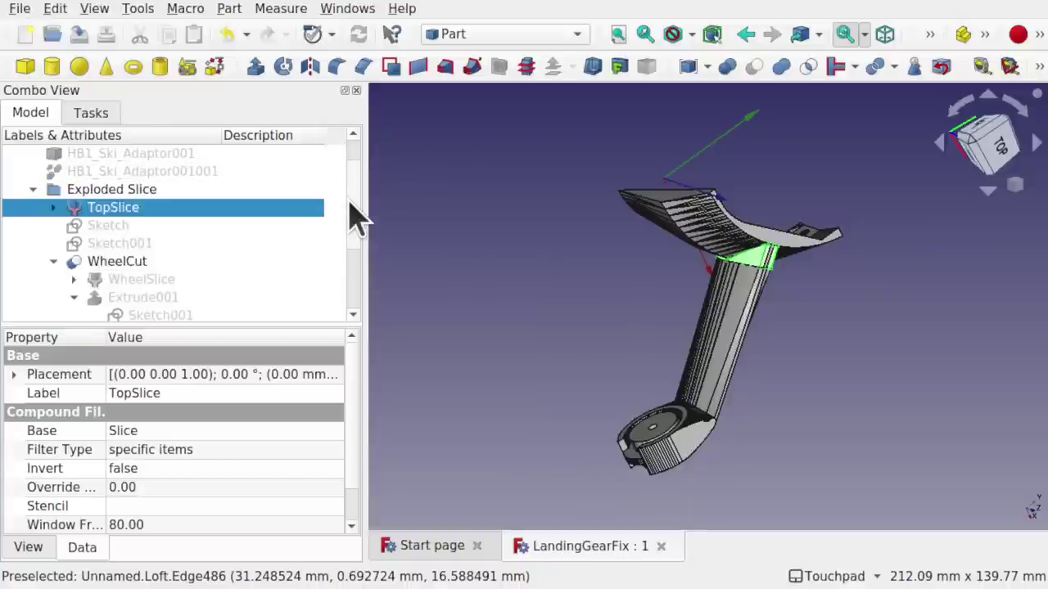
scroll(352, 229, "down", 2)
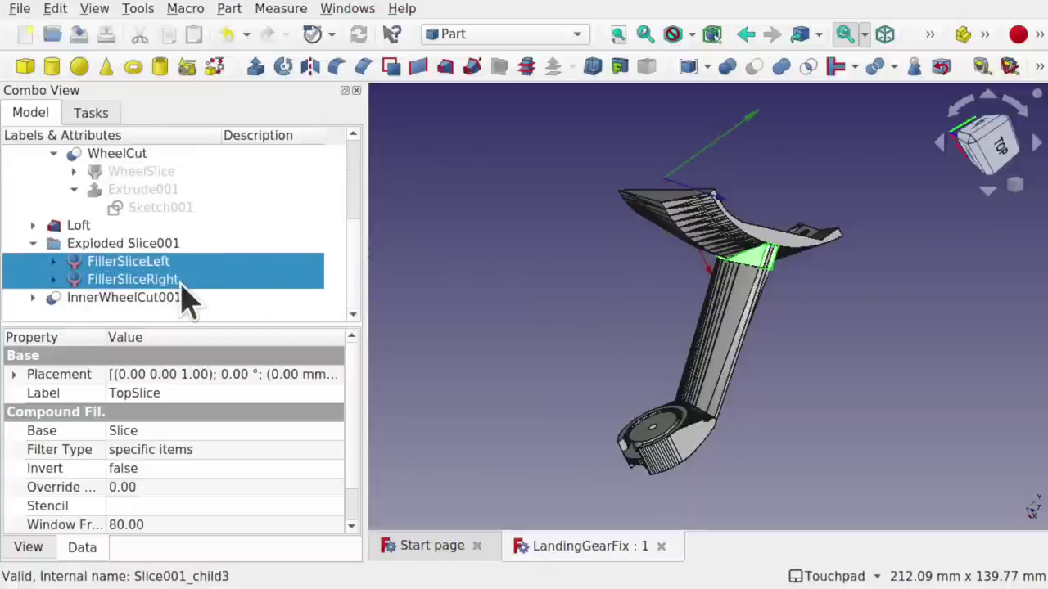
left_click_drag(643, 250, 571, 318, "shift")
left_click_drag(657, 256, 622, 246, "shift")
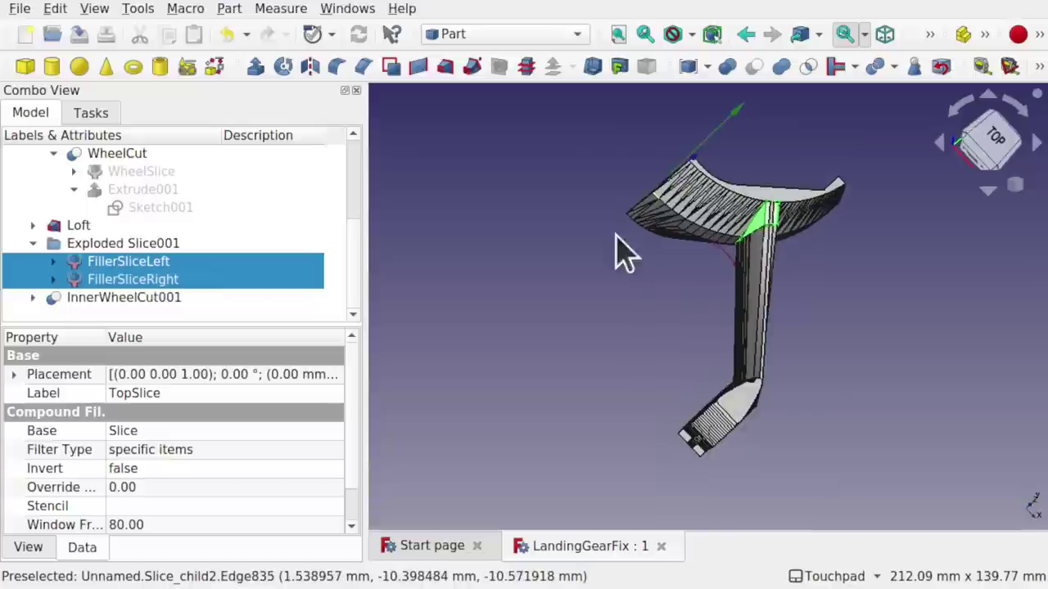
left_click_drag(620, 339, 689, 327)
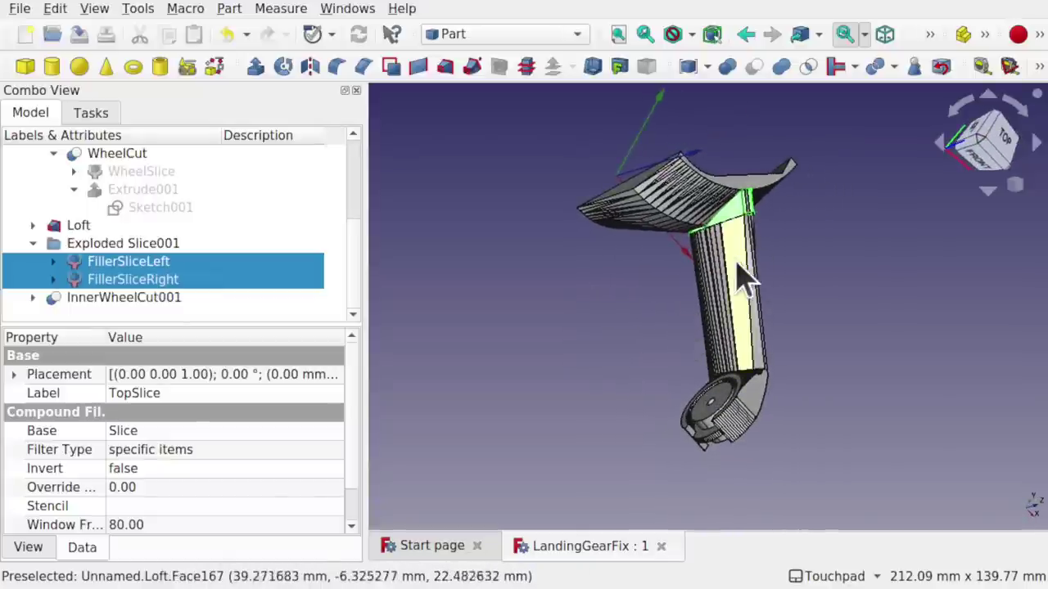
left_click(745, 287, "ctrl")
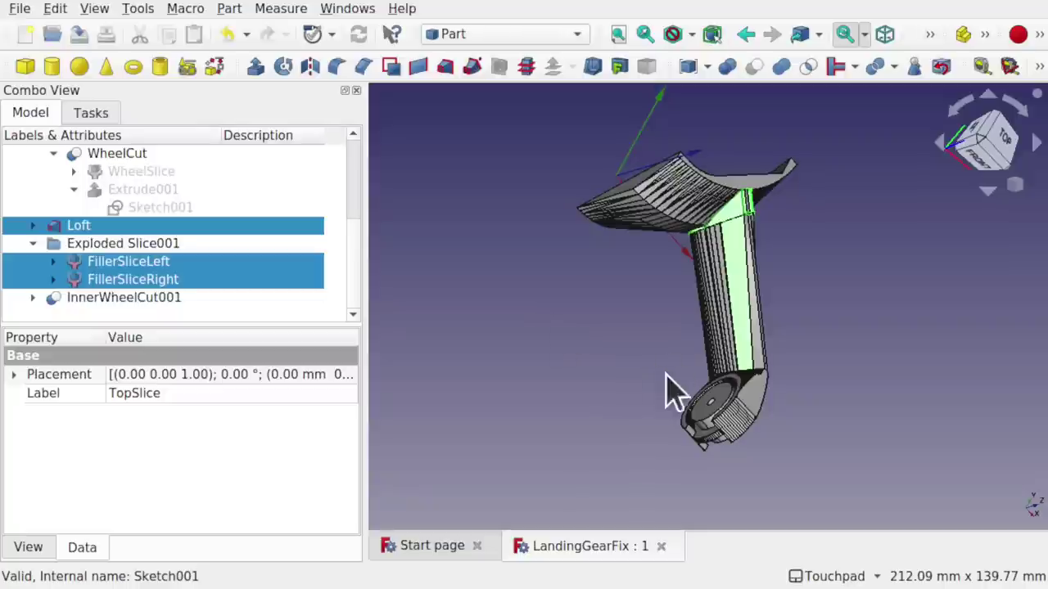
middle_click_drag(646, 373, 852, 397)
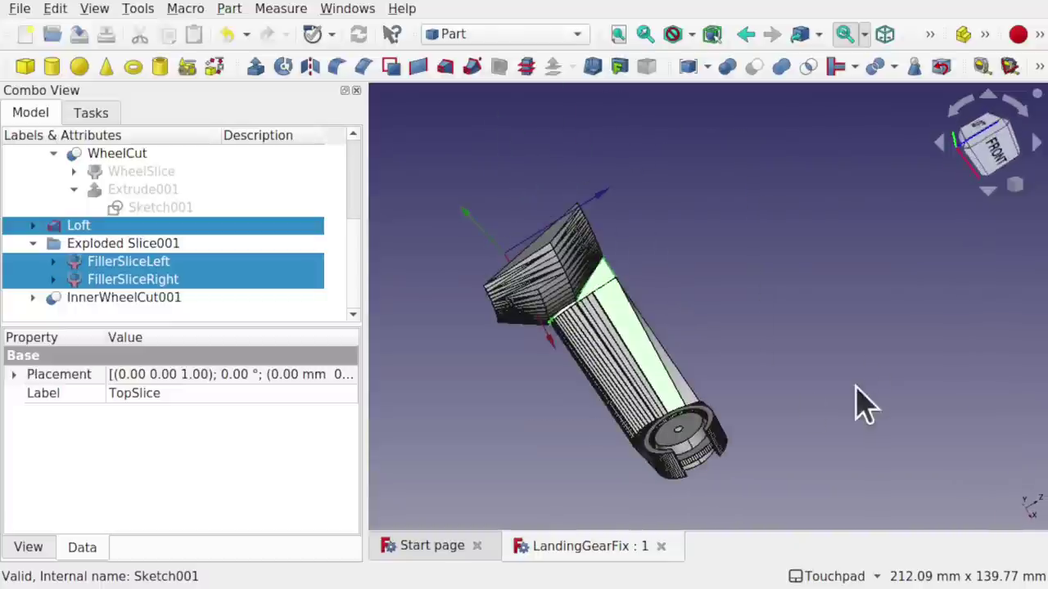
left_click_drag(863, 405, 686, 476, "alt")
scroll(788, 378, "up", 5)
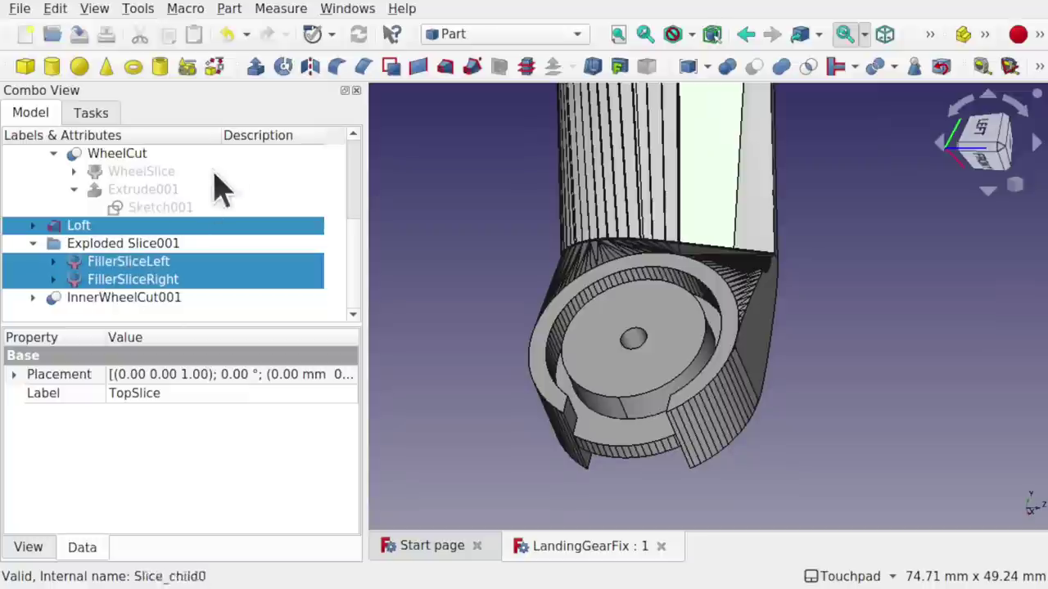
left_click(145, 157, "ctrl")
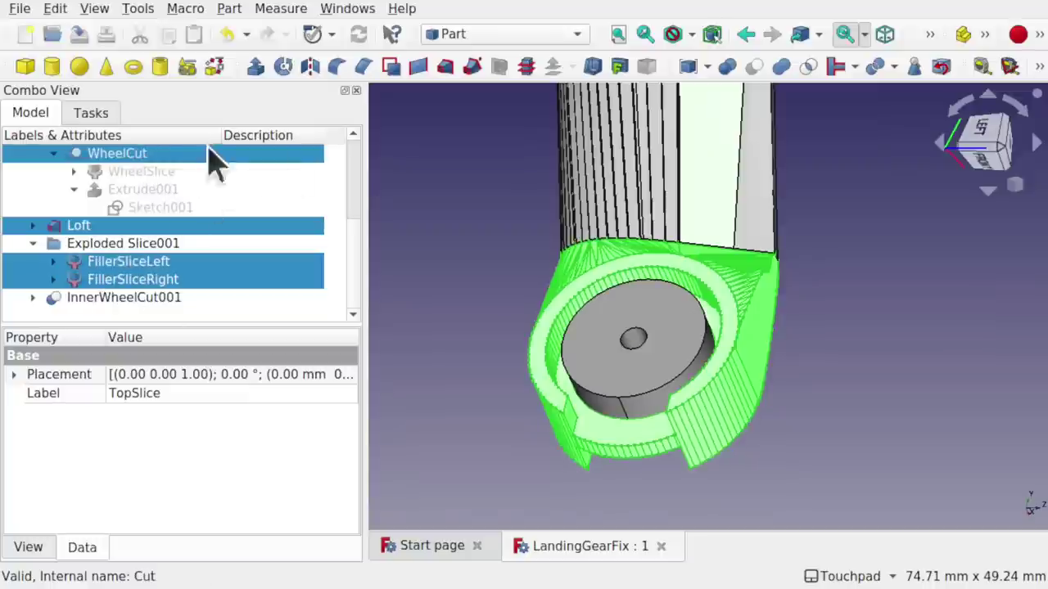
left_click(131, 302, "ctrl")
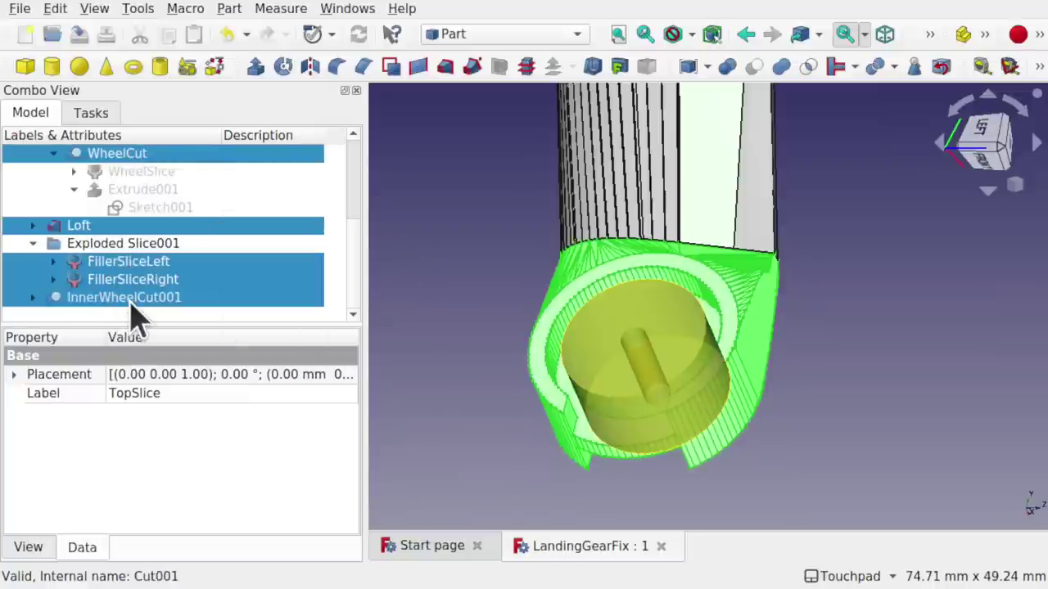
scroll(725, 381, "down", 5)
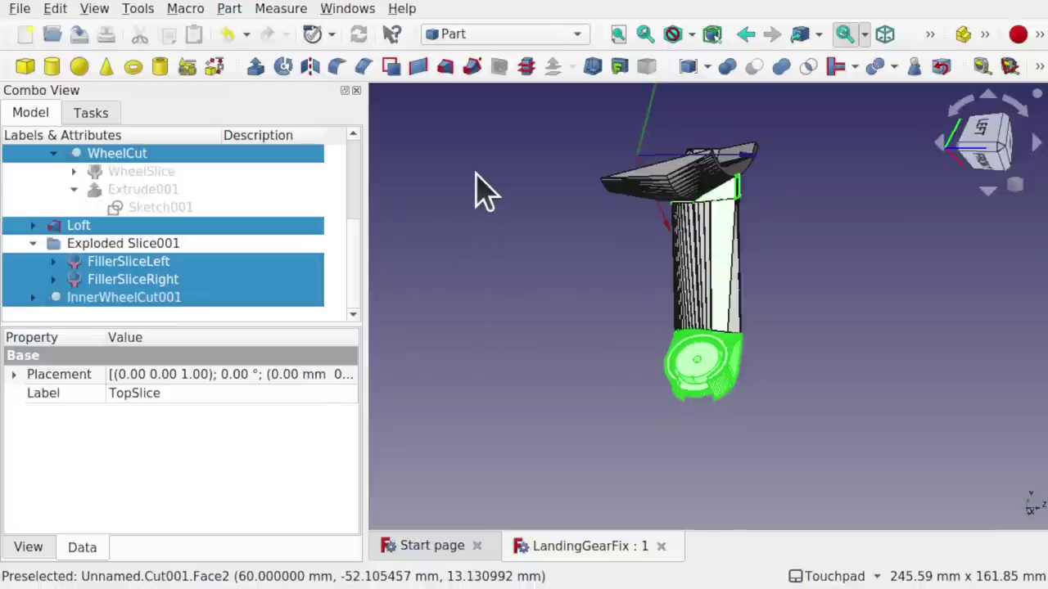
left_click(229, 10)
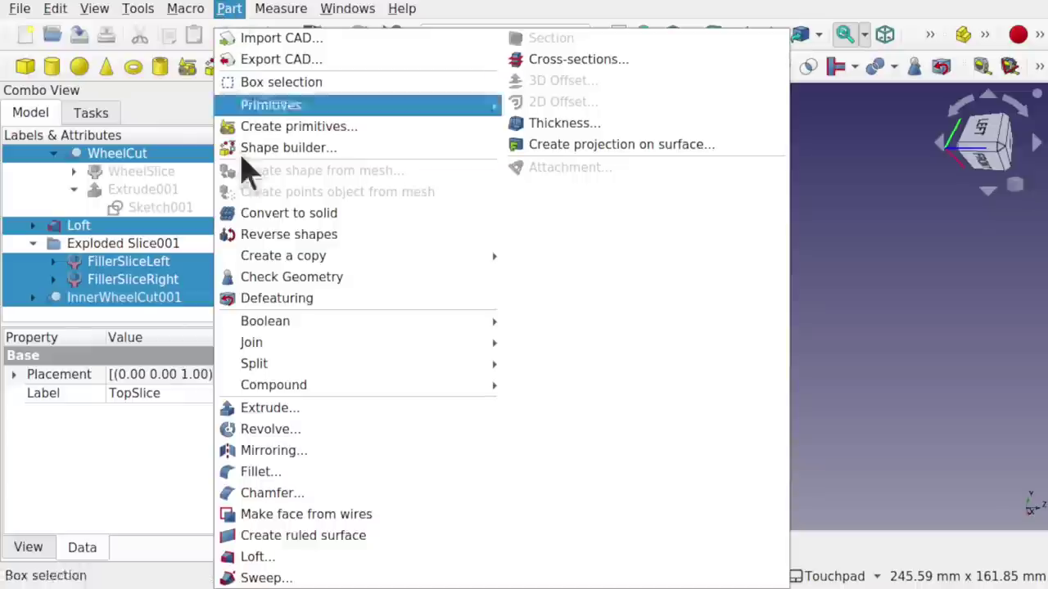
mouse_move(363, 329)
left_click(593, 366)
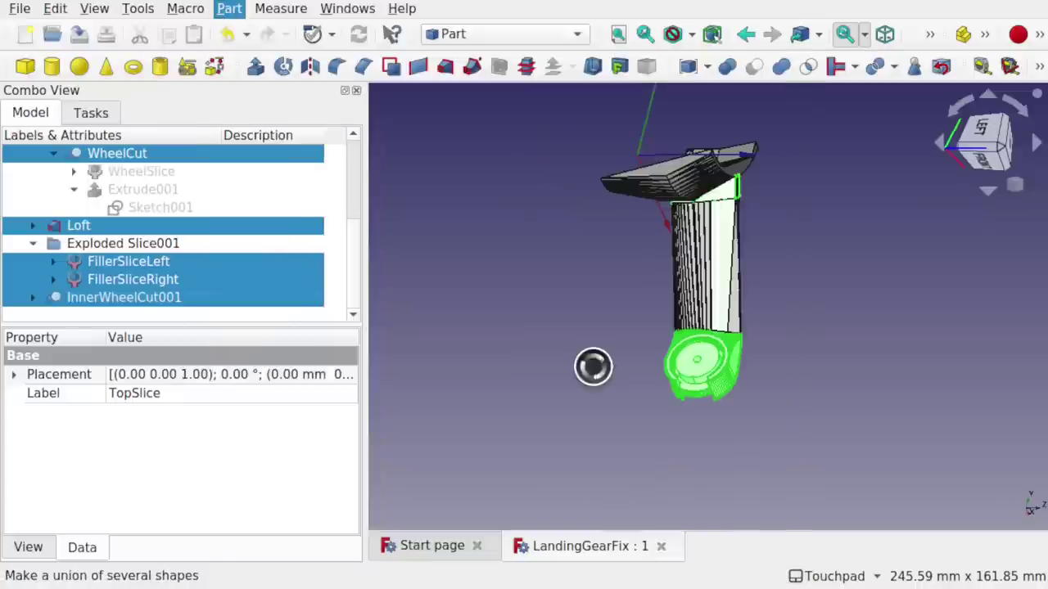
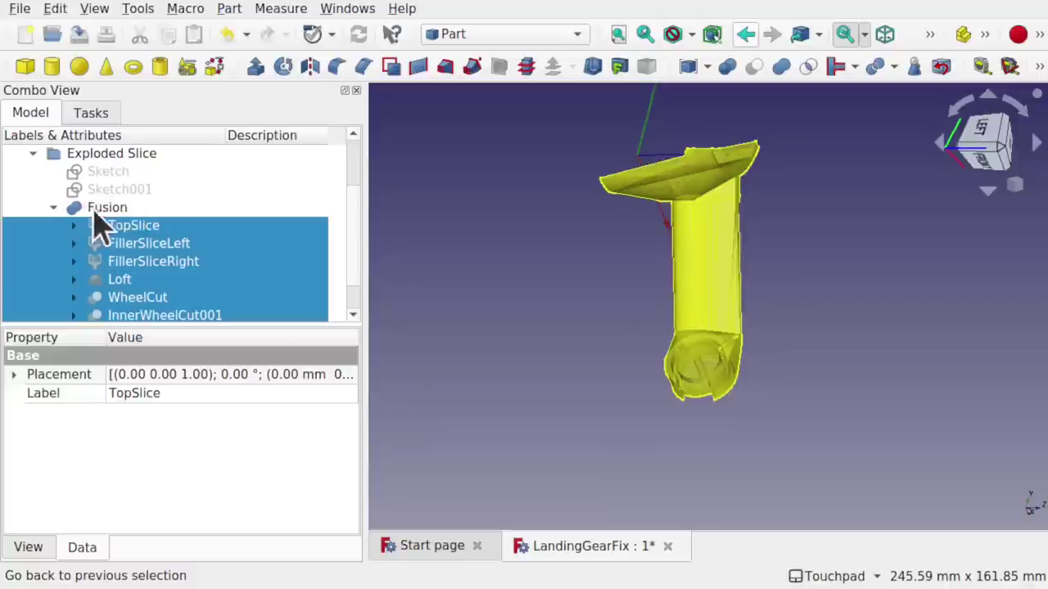
- Clear the selection and toggle the visibility of Fusion to examine the combined arm shape
left_click(418, 284)
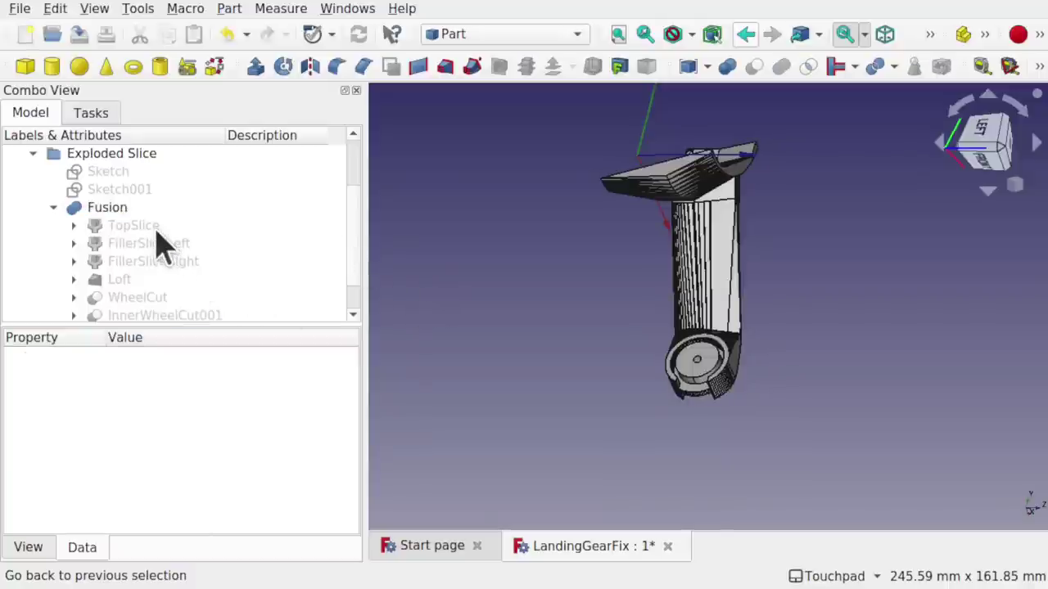
left_click_drag(352, 212, 353, 259)
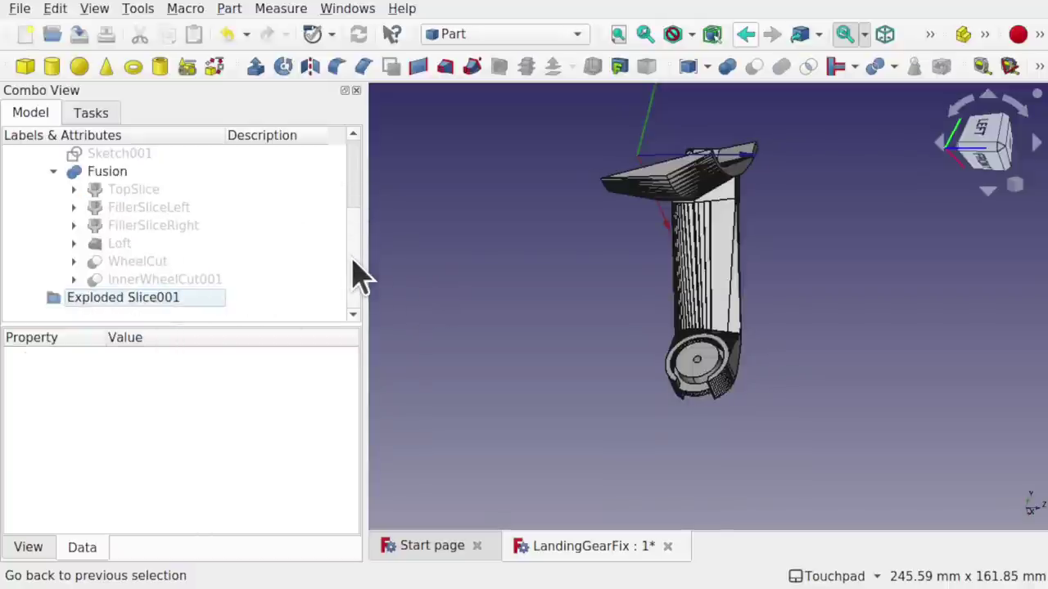
scroll(360, 270, "up", 2)
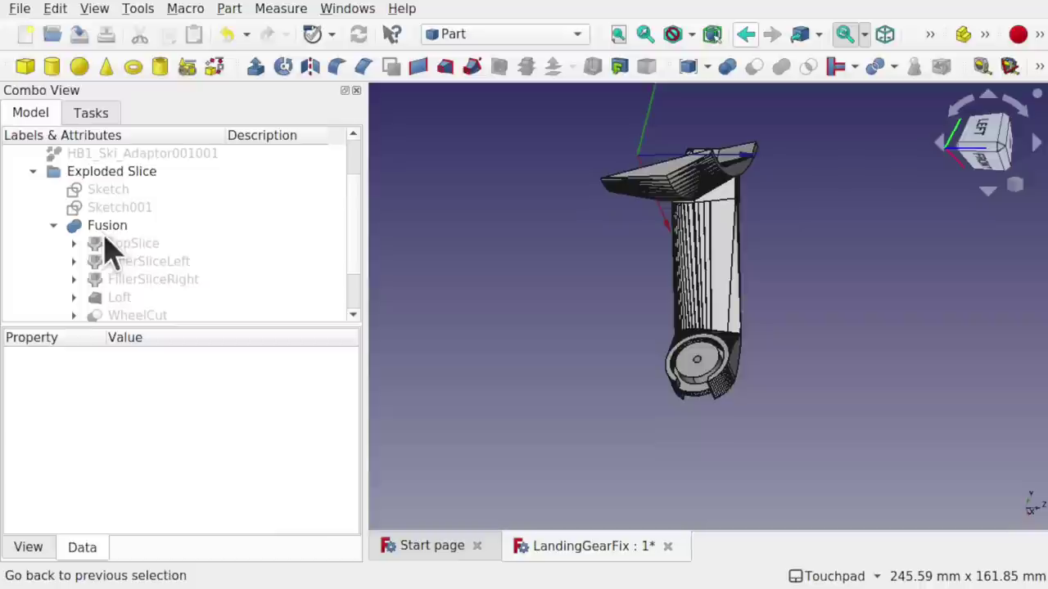
left_click(110, 229)
key("space")
key("space")
key("space")
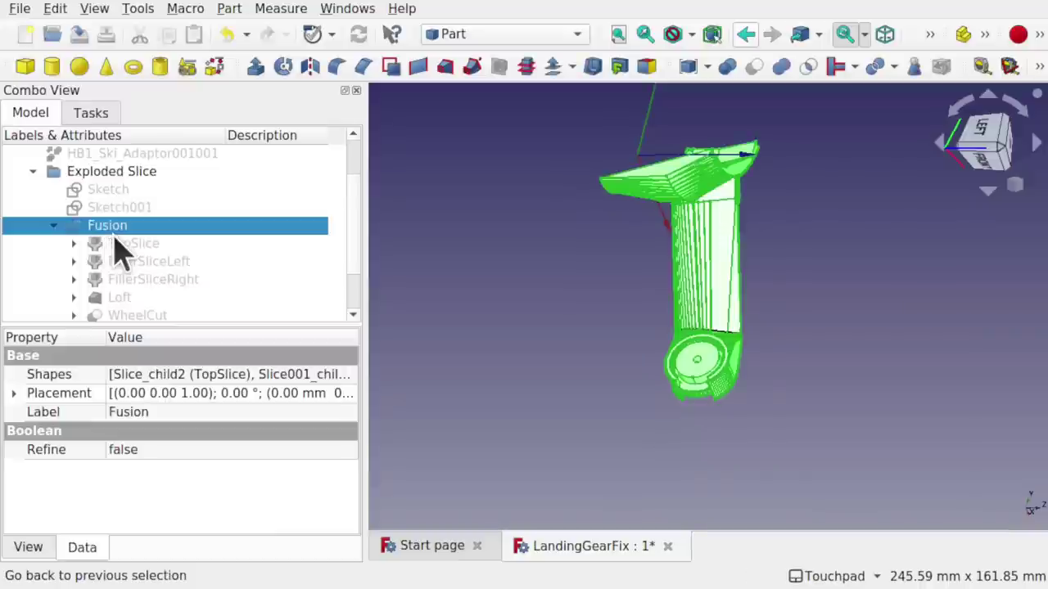
key("space")
key("space")
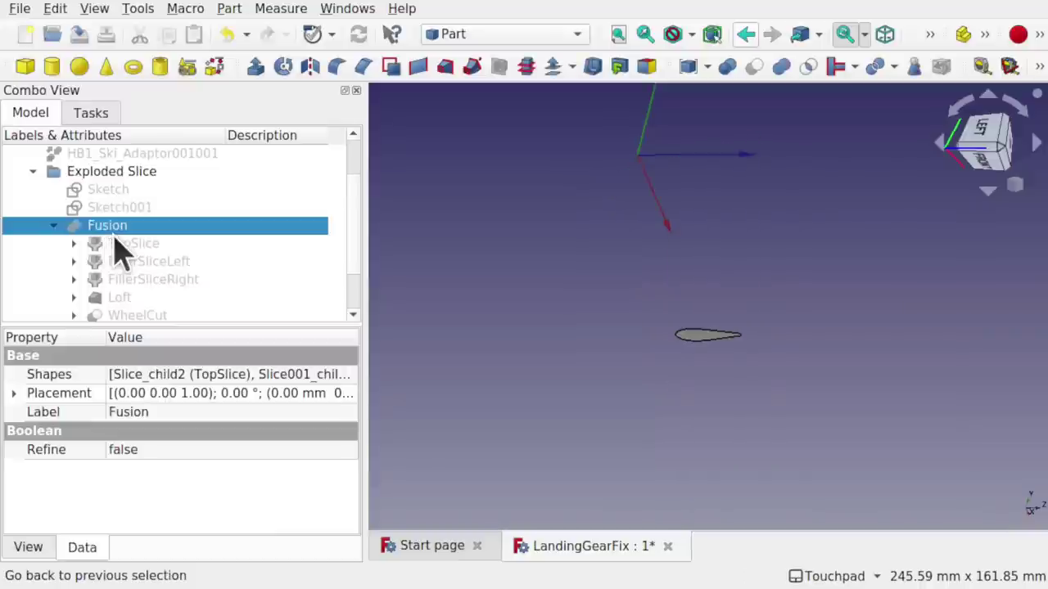
key("space")
key("space")
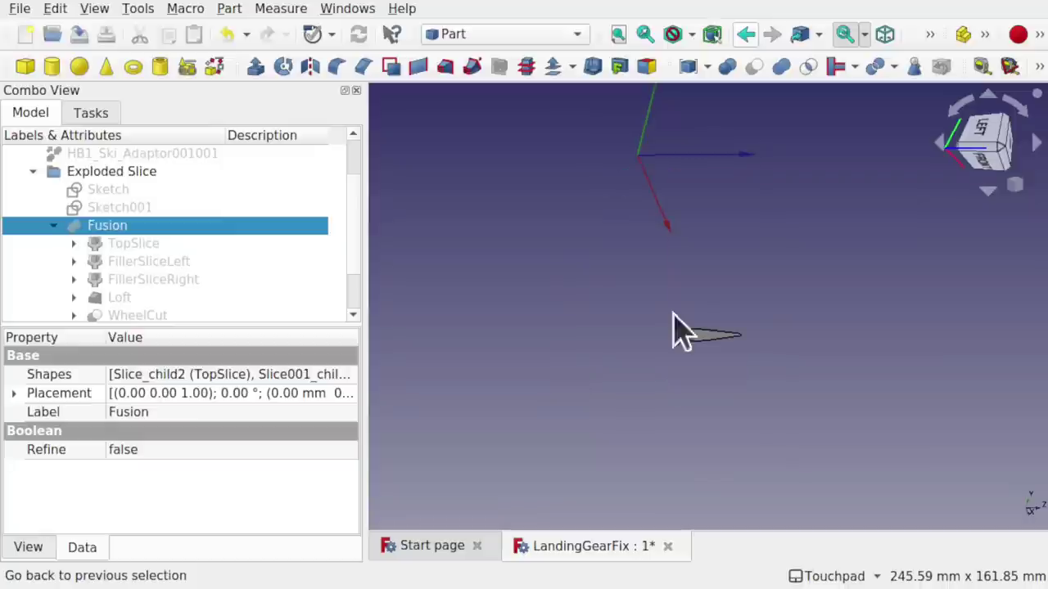
key("space")
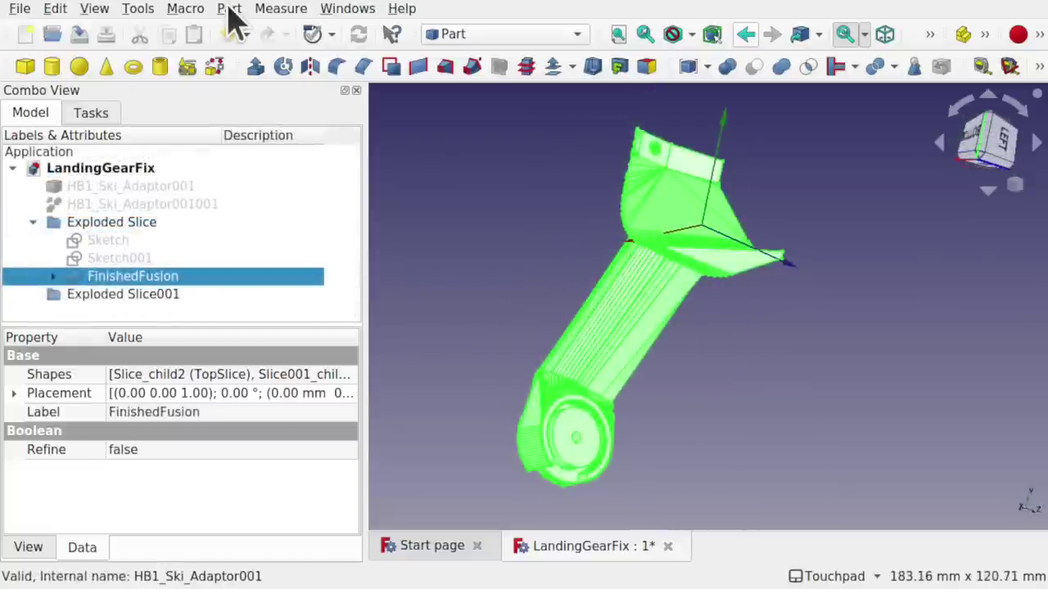
- Mirror FinishedFusion across the YZ plane with the base point at 0, 0, 0 mm
left_click(229, 9)
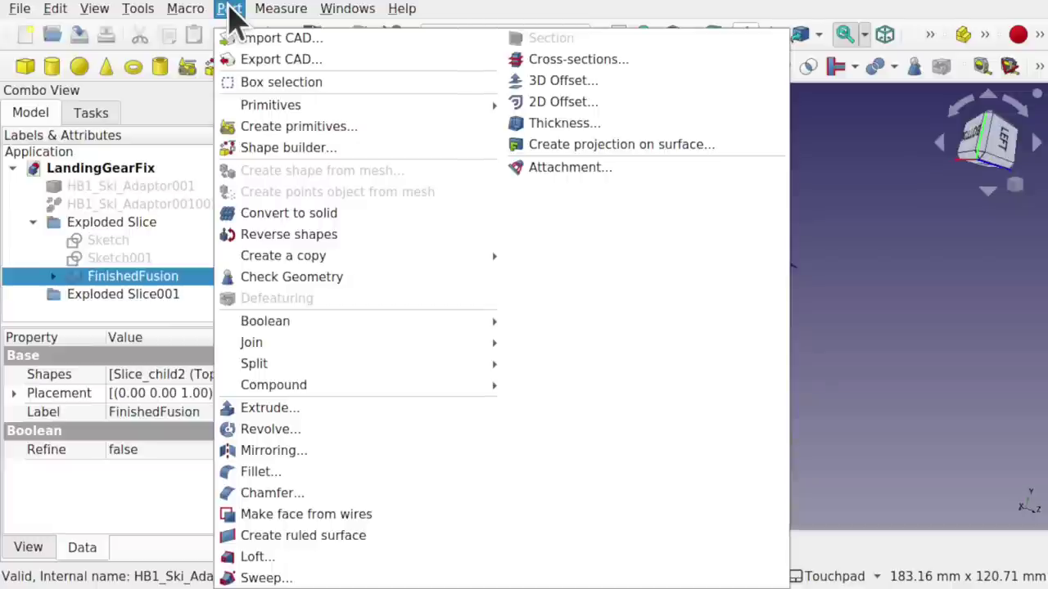
left_click(364, 450)
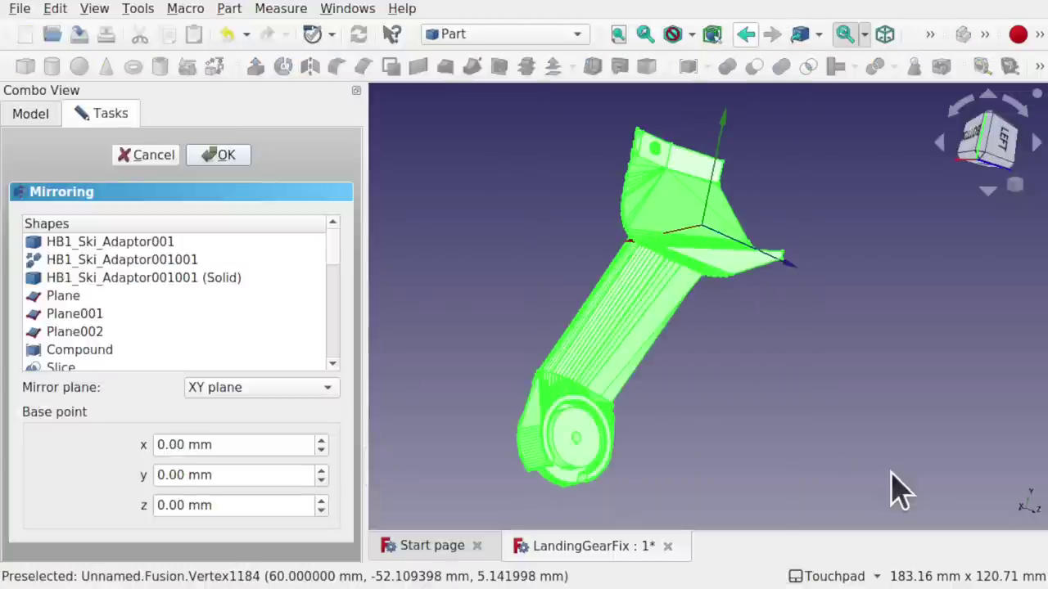
left_click_drag(787, 415, 783, 444, "shift")
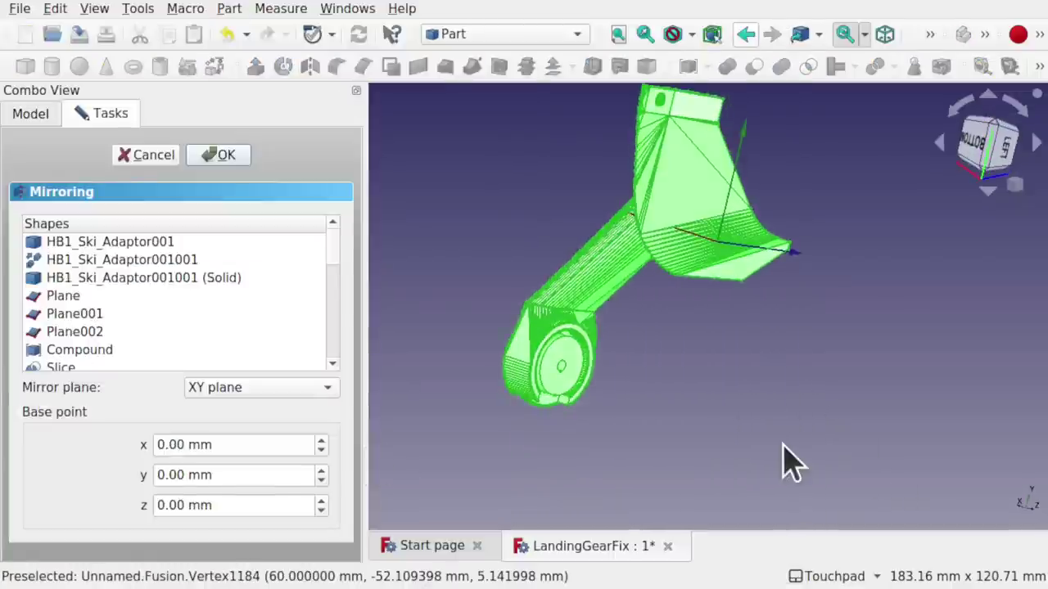
left_click_drag(892, 433, 704, 327, "alt")
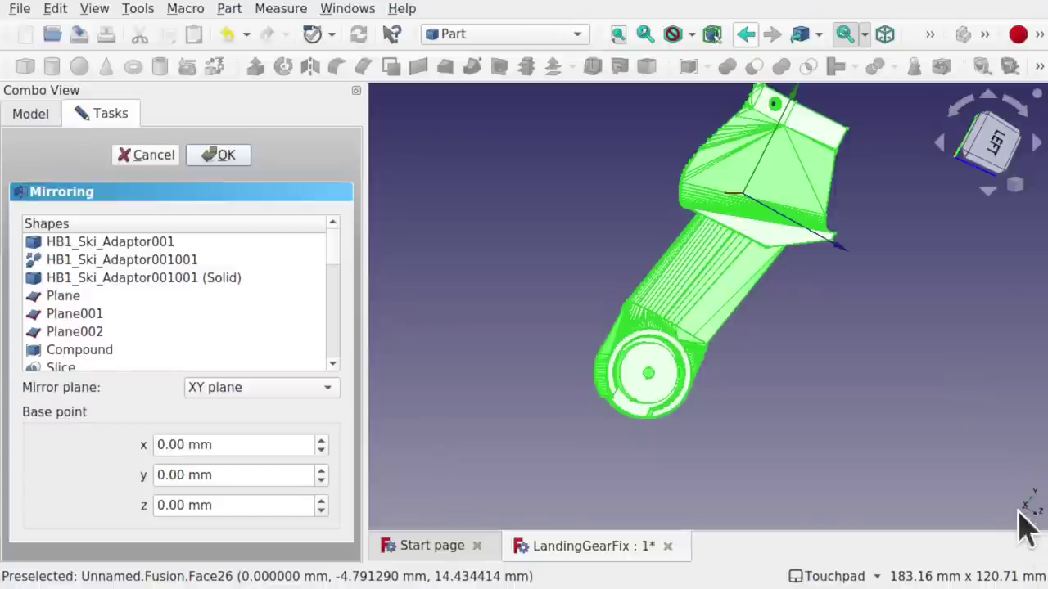
left_click(291, 388)
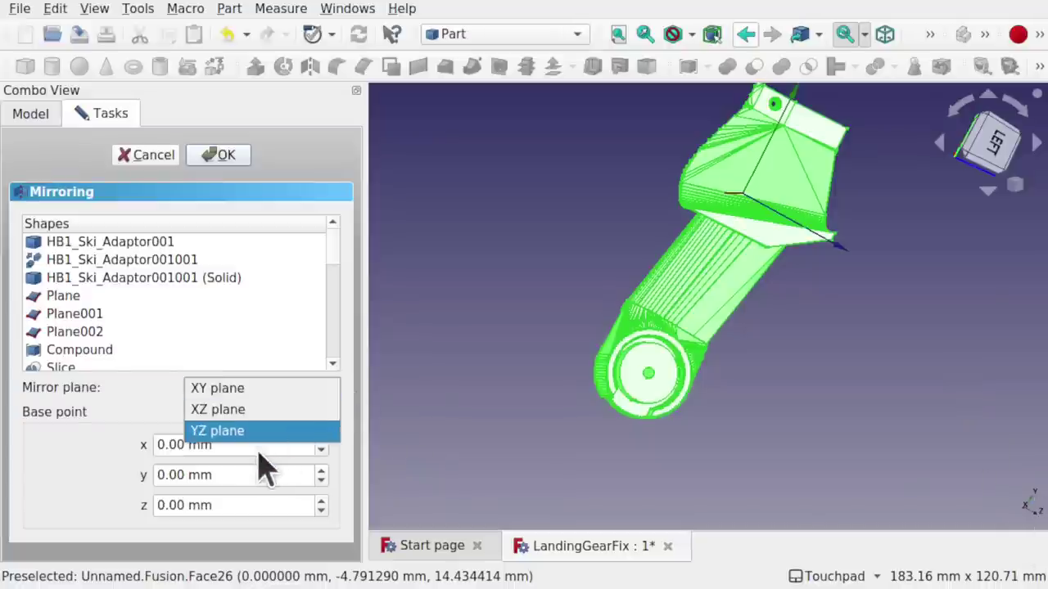
left_click(274, 432)
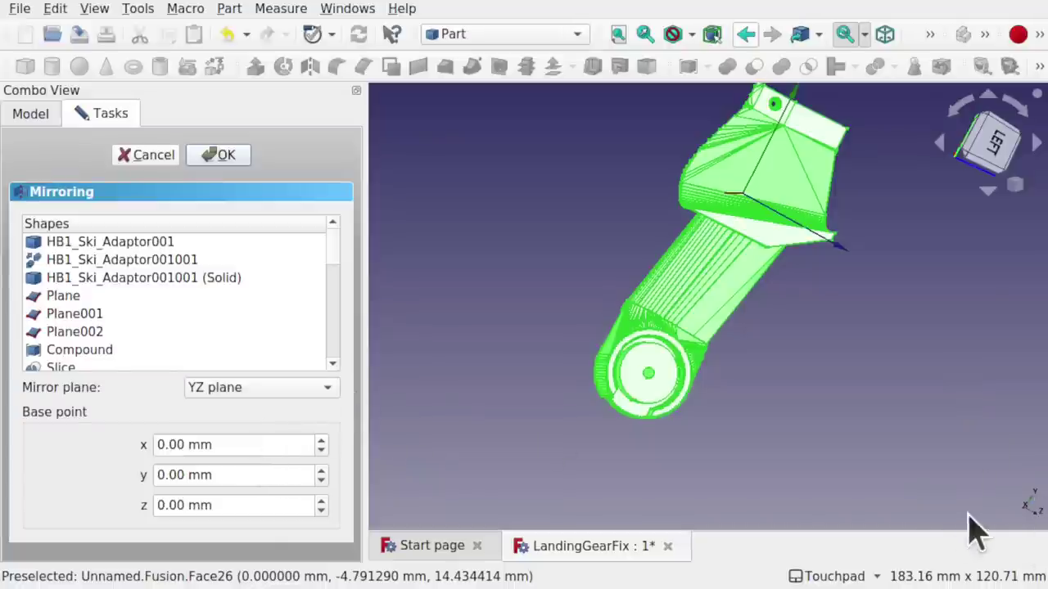
left_click_drag(971, 529, 900, 352, "alt")
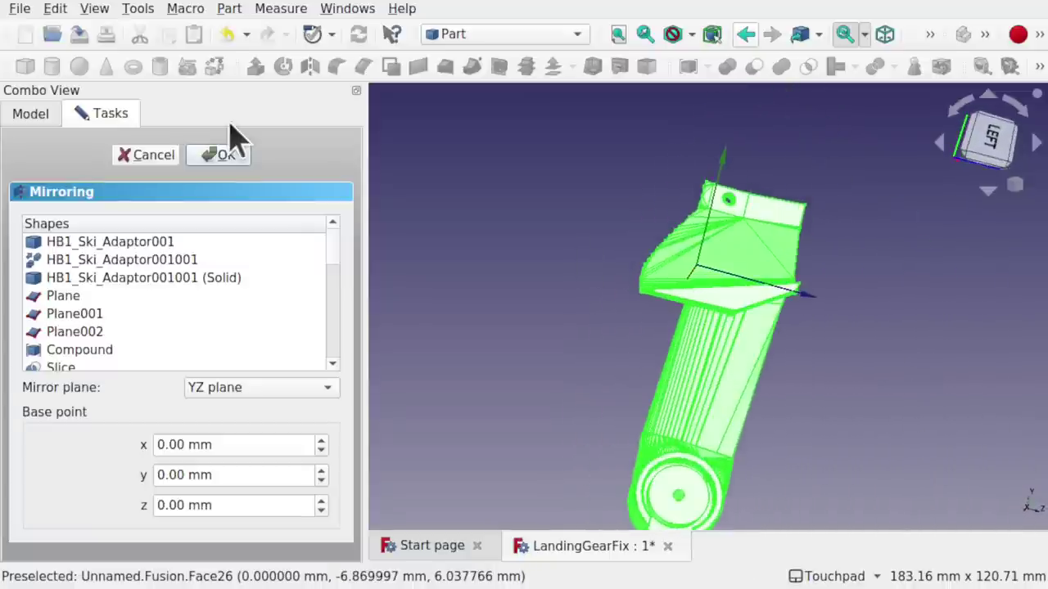
left_click(211, 155)
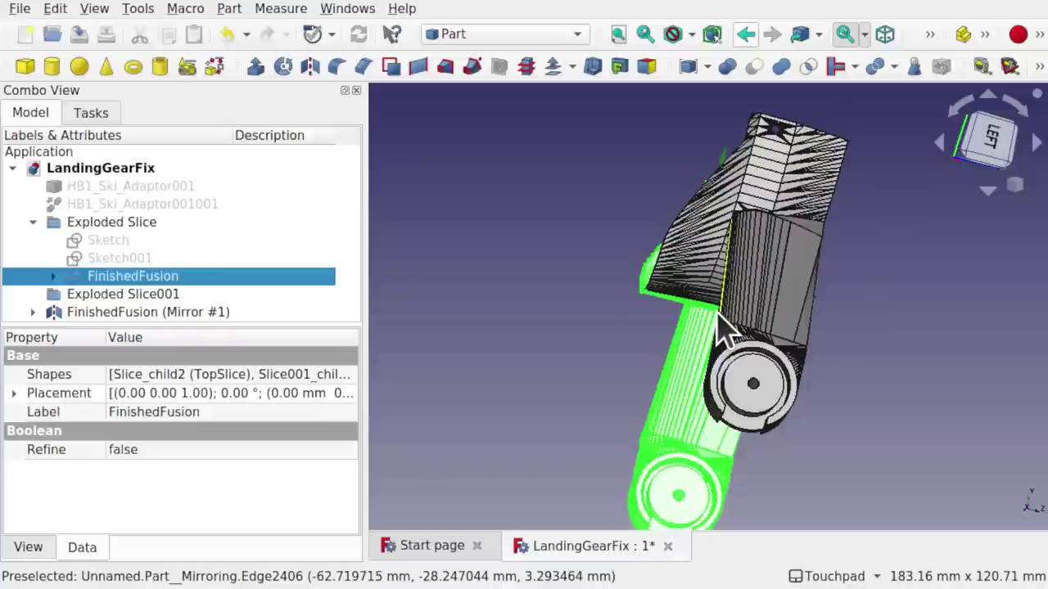
- Examine the mirrored arm, its nested source and the original FinishedFusion by selecting each in the model tree and the 3D view
mouse_move(720, 327)
left_mouse_down("alt")
mouse_move(867, 344)
mouse_move(627, 274)
mouse_move(777, 324)
mouse_move(722, 262)
mouse_move(724, 339)
left_mouse_up("alt")
left_click_drag(724, 338, 711, 424, "alt")
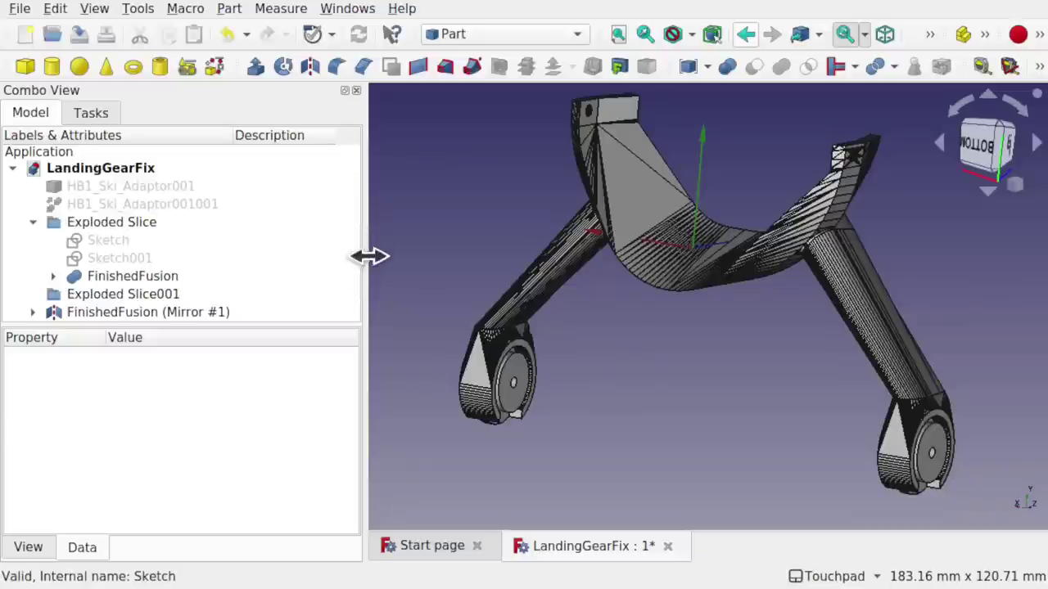
left_click(33, 314)
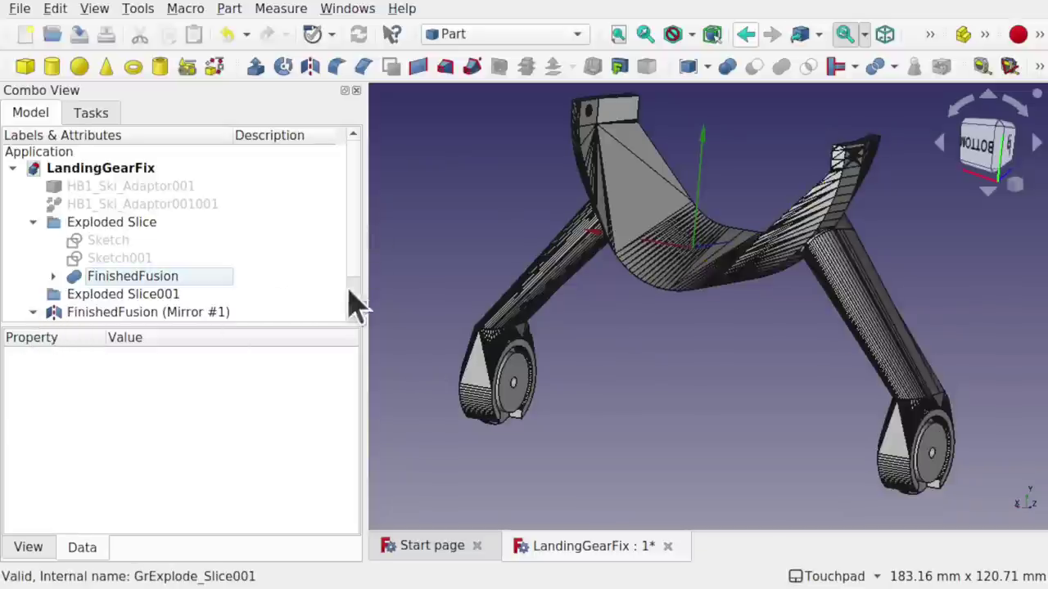
scroll(355, 311, "down", 1)
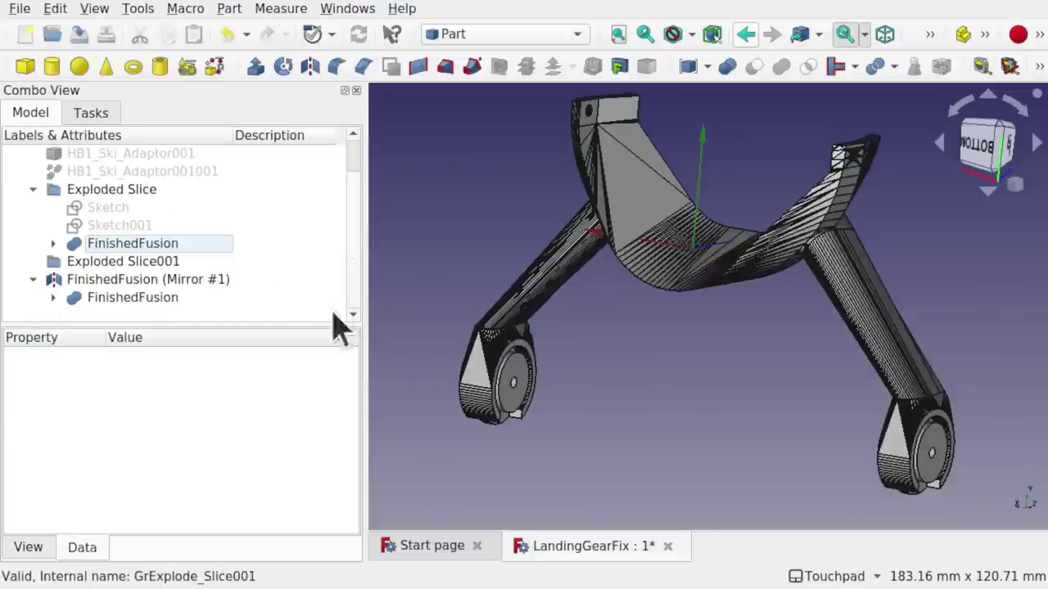
left_click(116, 282)
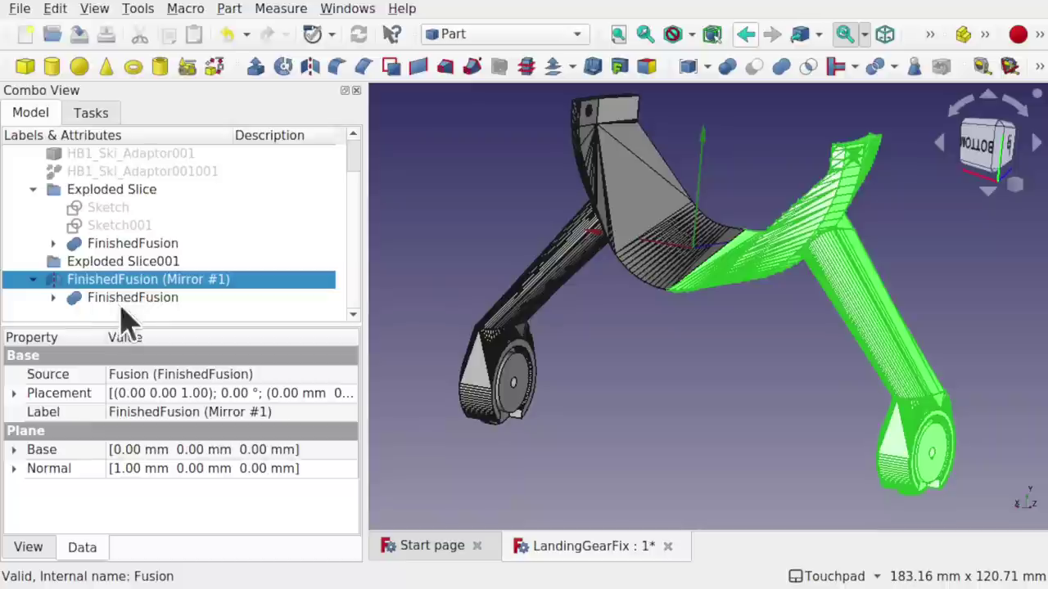
left_click(125, 299)
left_click(117, 284)
left_click(145, 297)
left_click(472, 203)
left_click(637, 197)
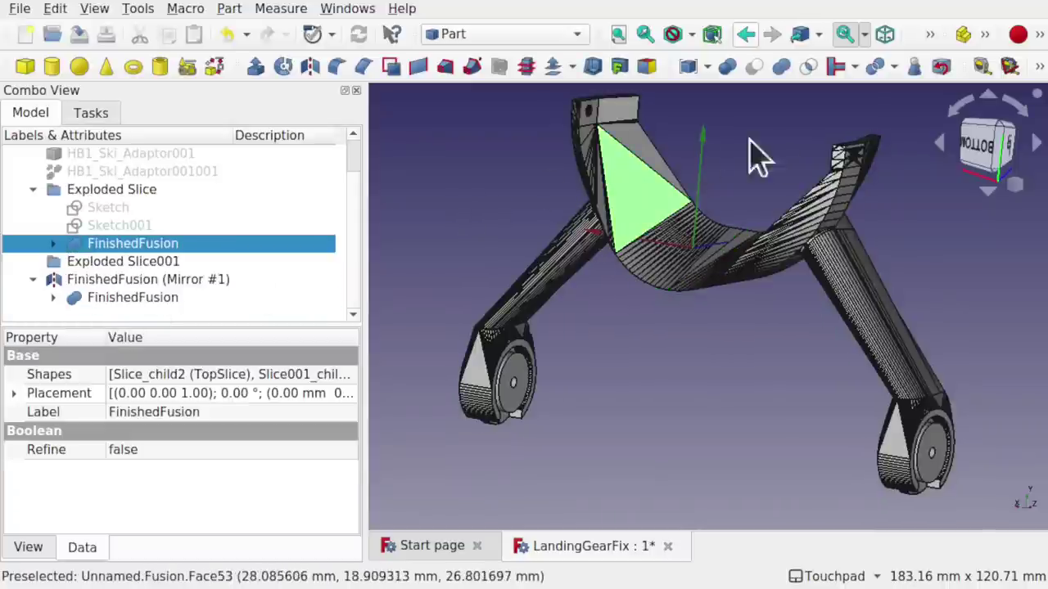
left_click(809, 237, "ctrl")
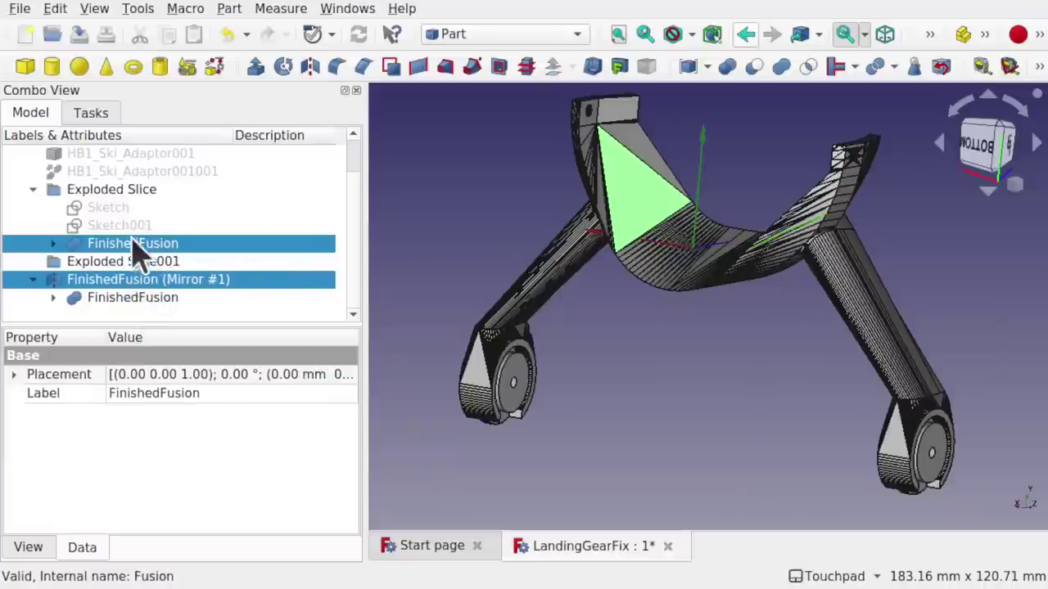
left_click(162, 301)
left_click(196, 285, "ctrl")
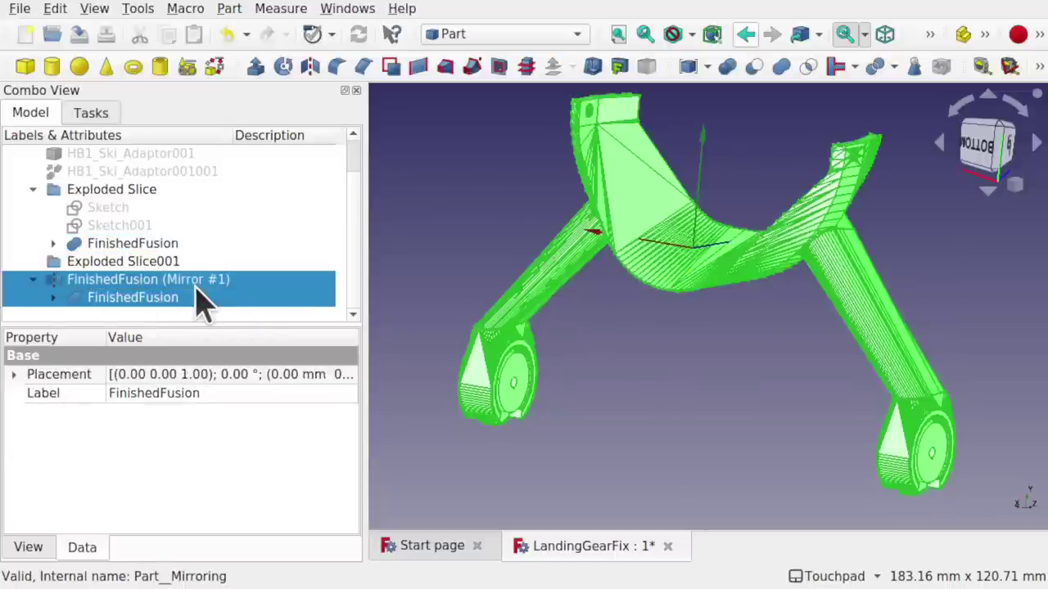
- Toggle the visibility of FinishedFusion under Exploded Slice to examine how it relates to the mirror's nested source
left_click(152, 244)
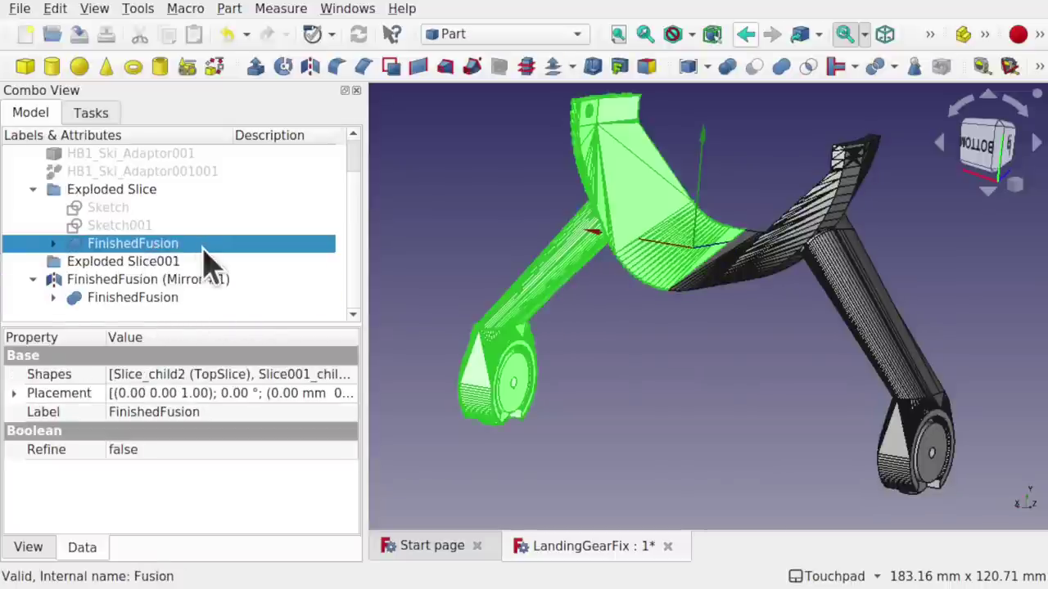
key("space")
key("space")
key("space")
key("space")
key("space")
key("space")
key("space")
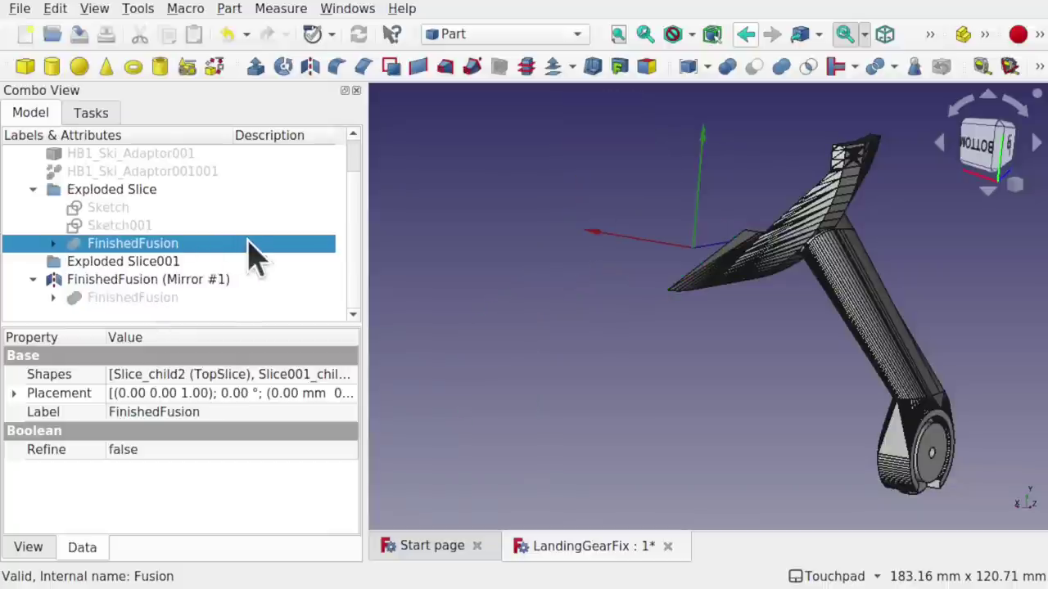
key("space")
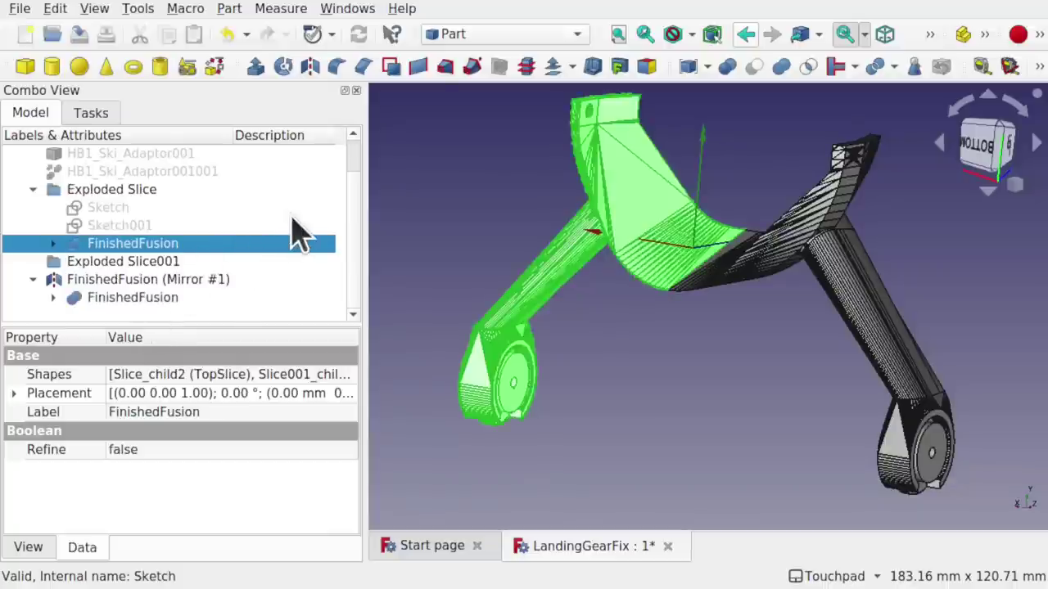
- Fuse FinishedFusion (Mirror #1) and its source FinishedFusion into one shape with a Boolean union
left_click(158, 280)
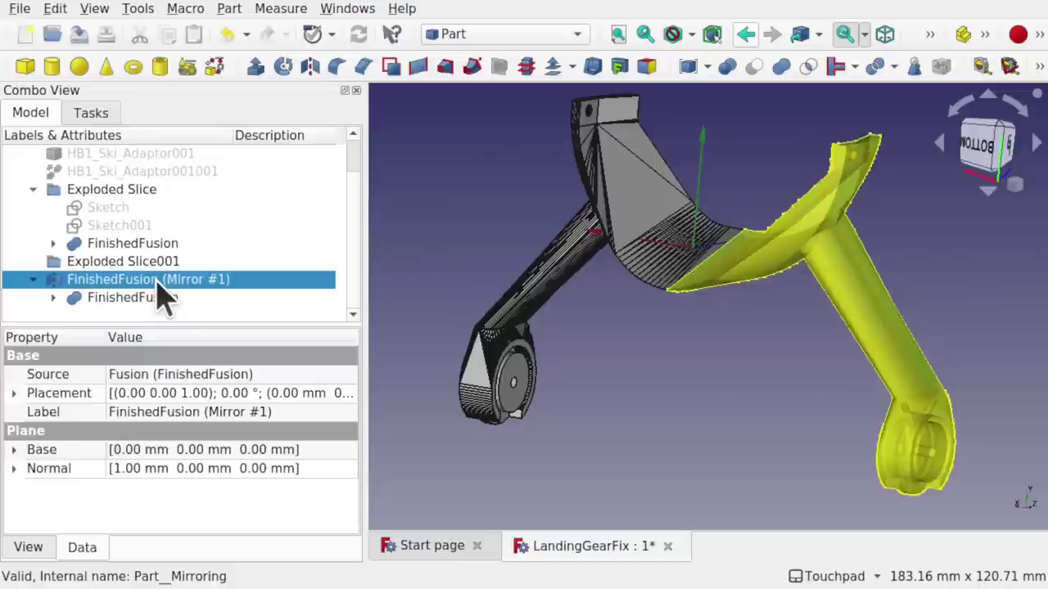
left_click(159, 300, "ctrl")
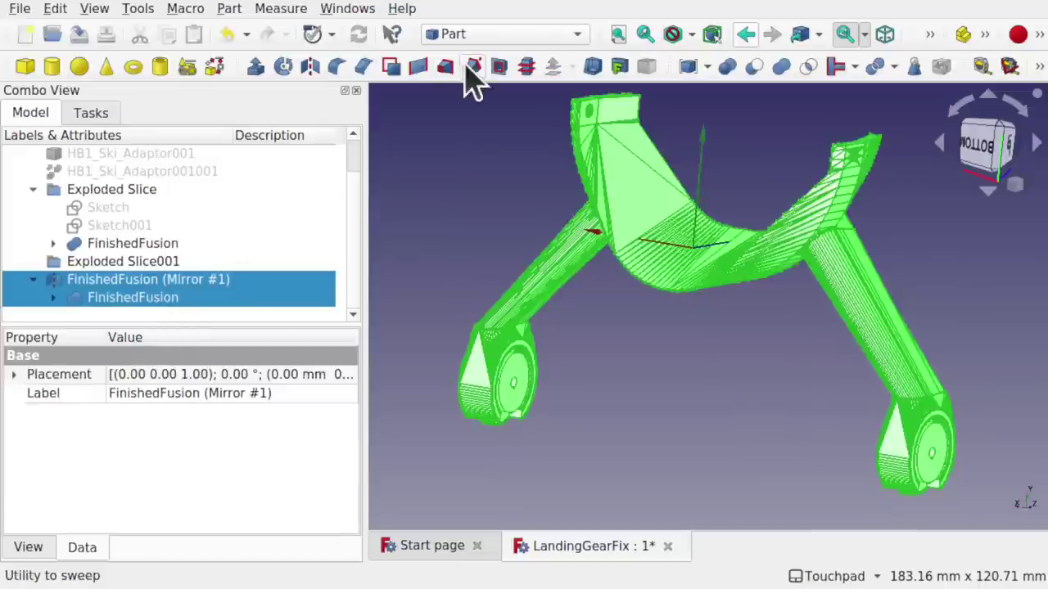
left_click(229, 9)
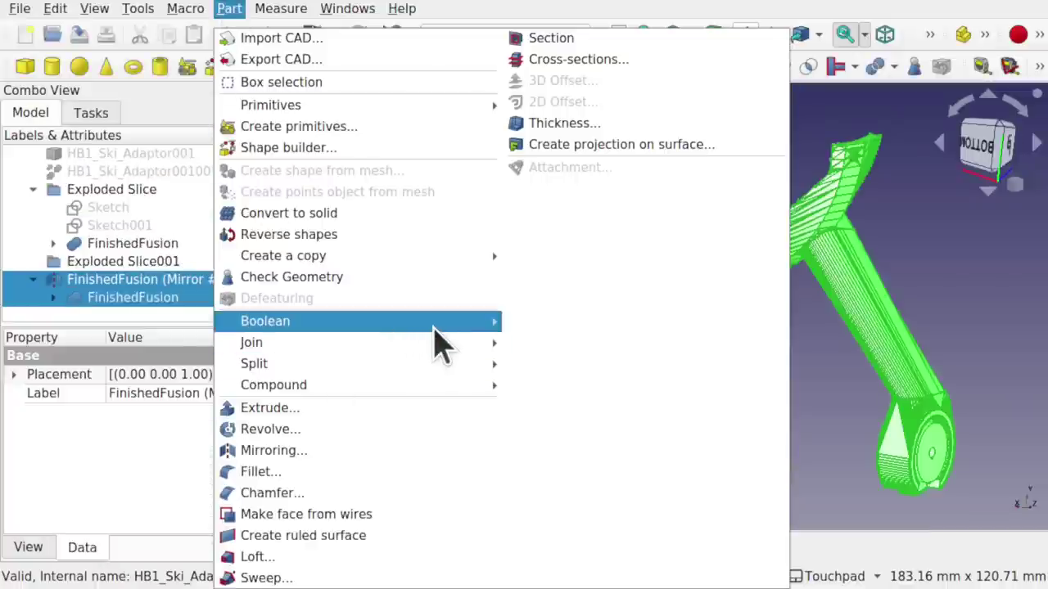
mouse_move(448, 328)
left_click(569, 362)
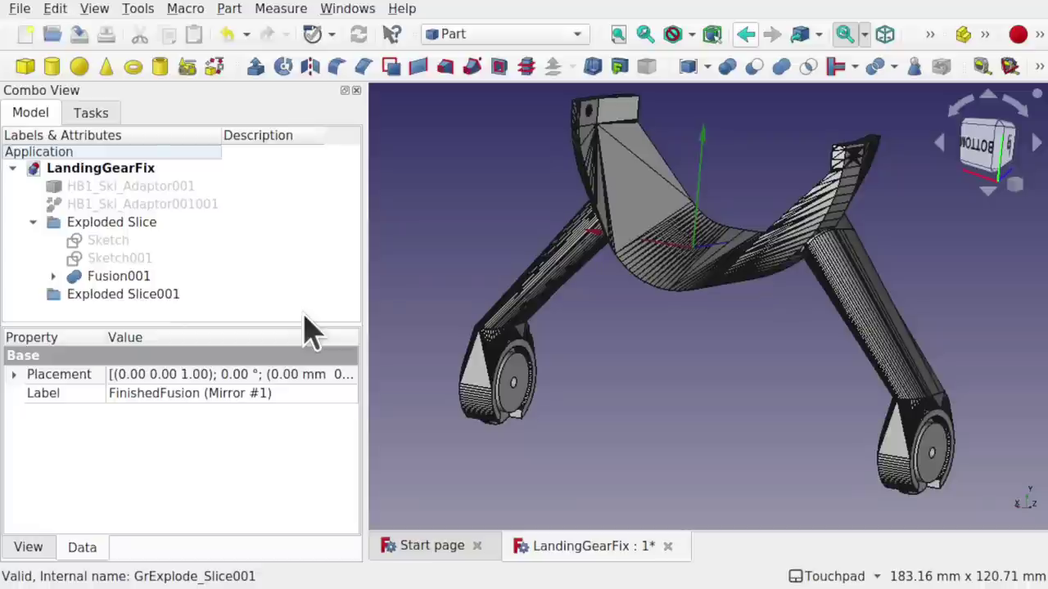
- Rename the united two-arm shape, Fusion001, as FinishedMirroredFusion
left_click(635, 188)
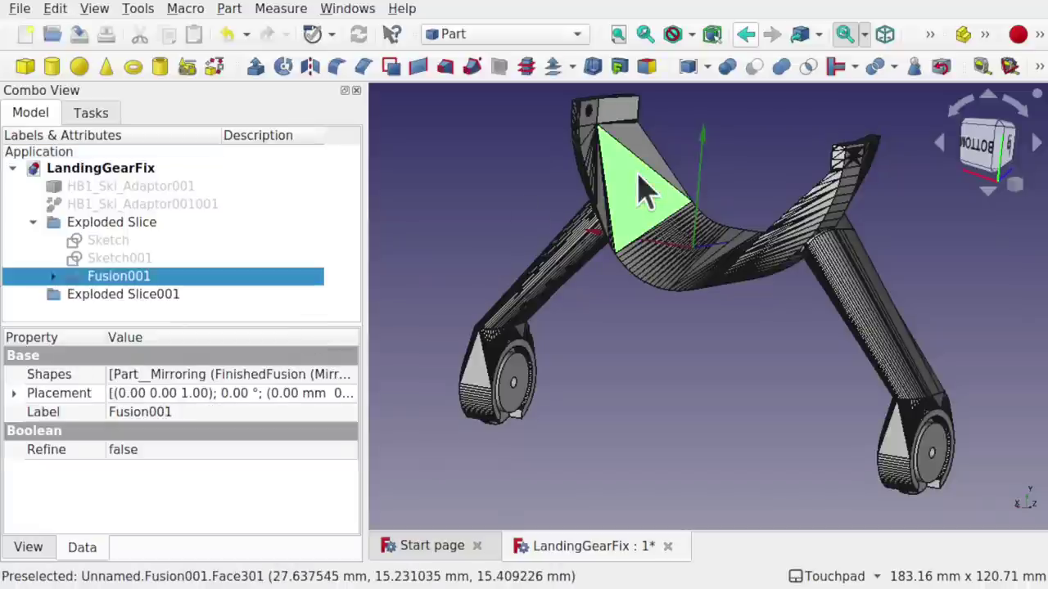
right_click(137, 276)
left_click(268, 495)
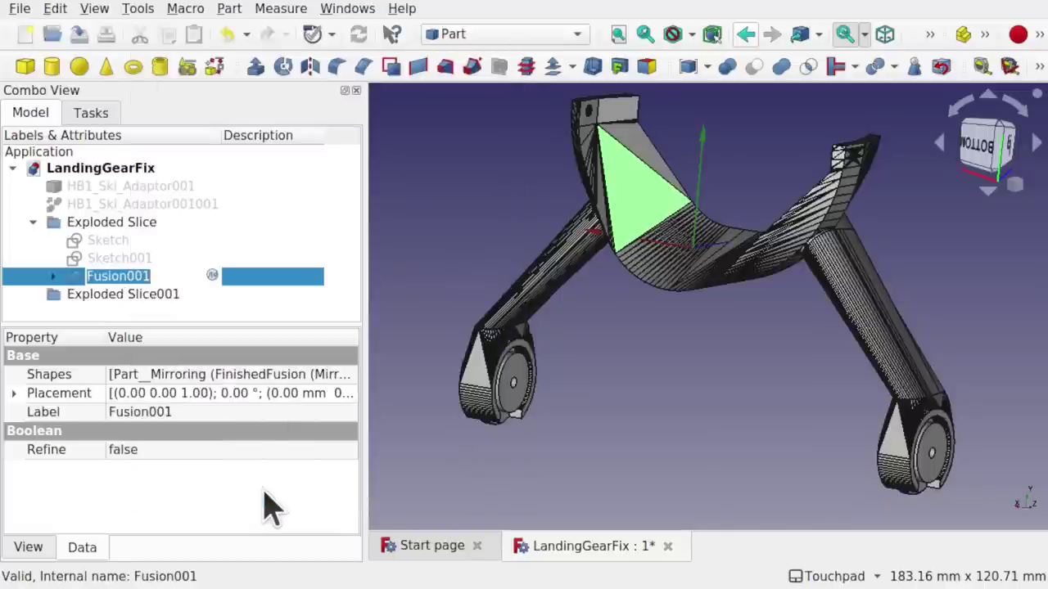
type("Fin")
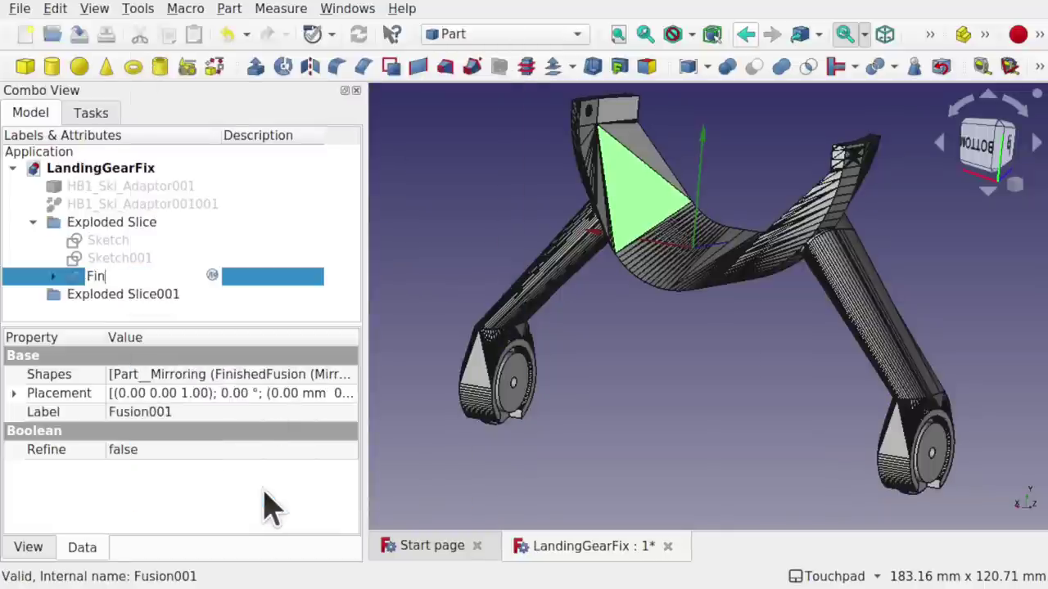
type("ishedMirrored")
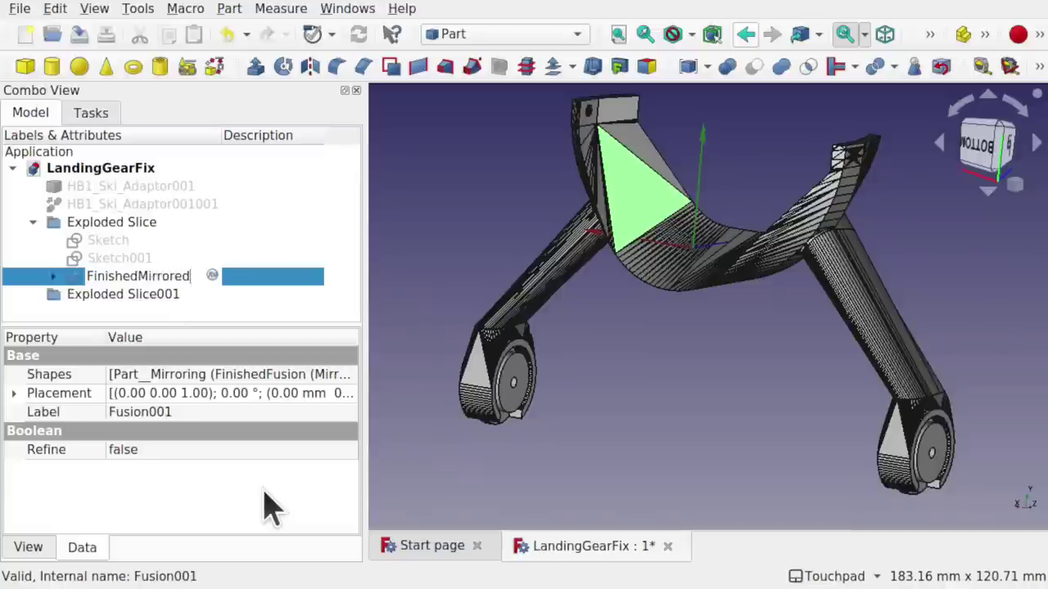
type("Fusion")
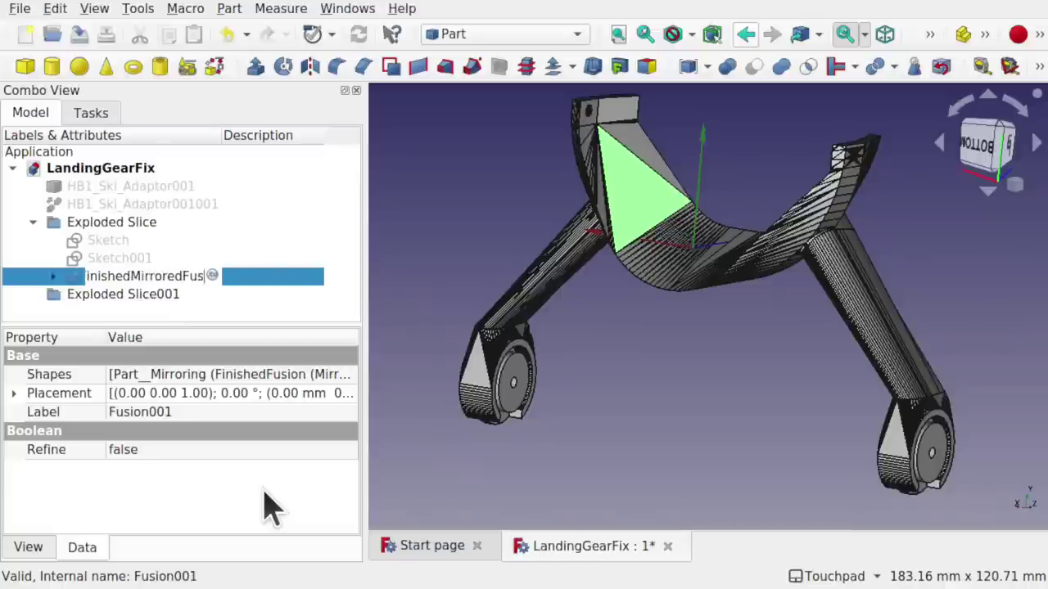
key("Return")
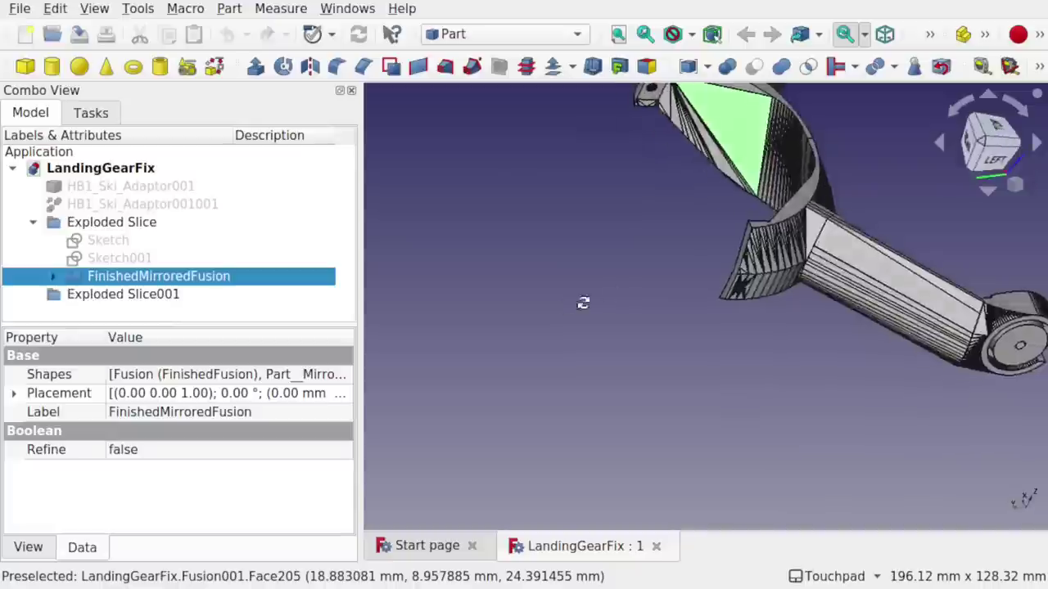
- Export FinishedMirroredFusion as the STL mesh LandingGearFix-FinishedMirroredFusion.stl in the Downloads folder
middle_click_drag(582, 302, 722, 196)
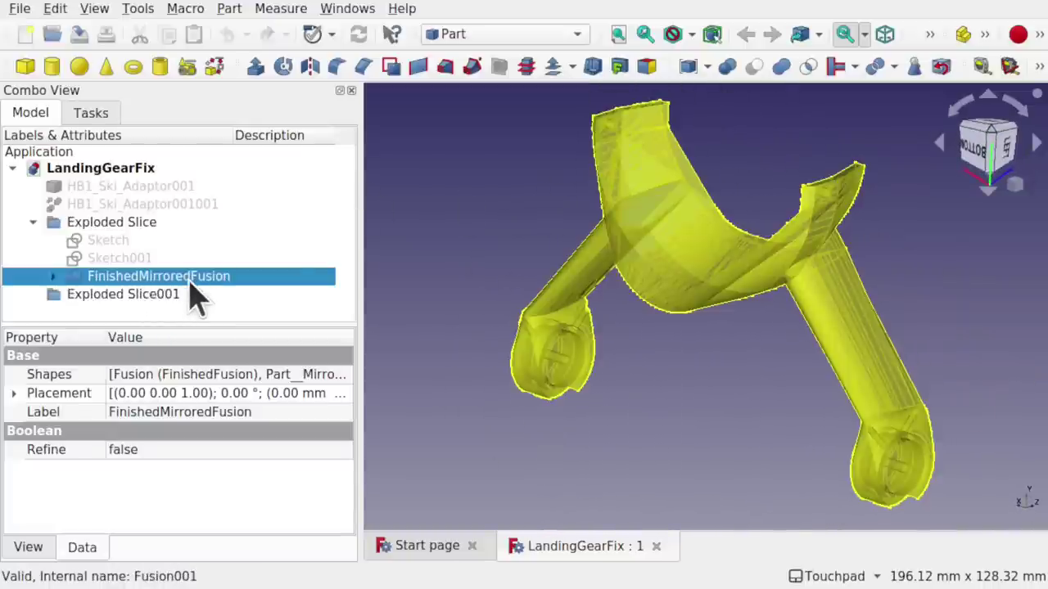
left_click(21, 10)
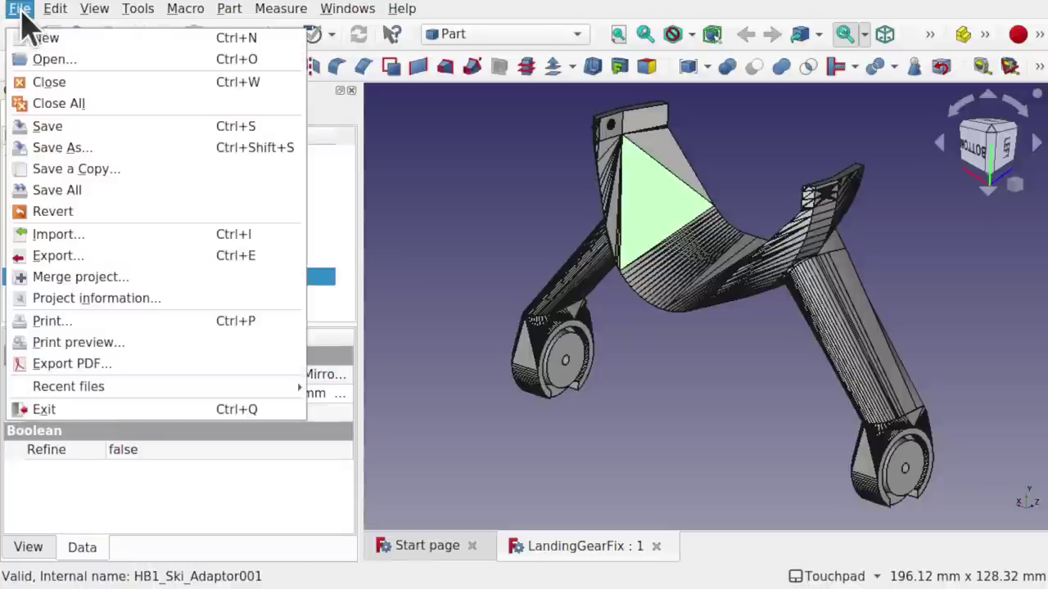
left_click(96, 257)
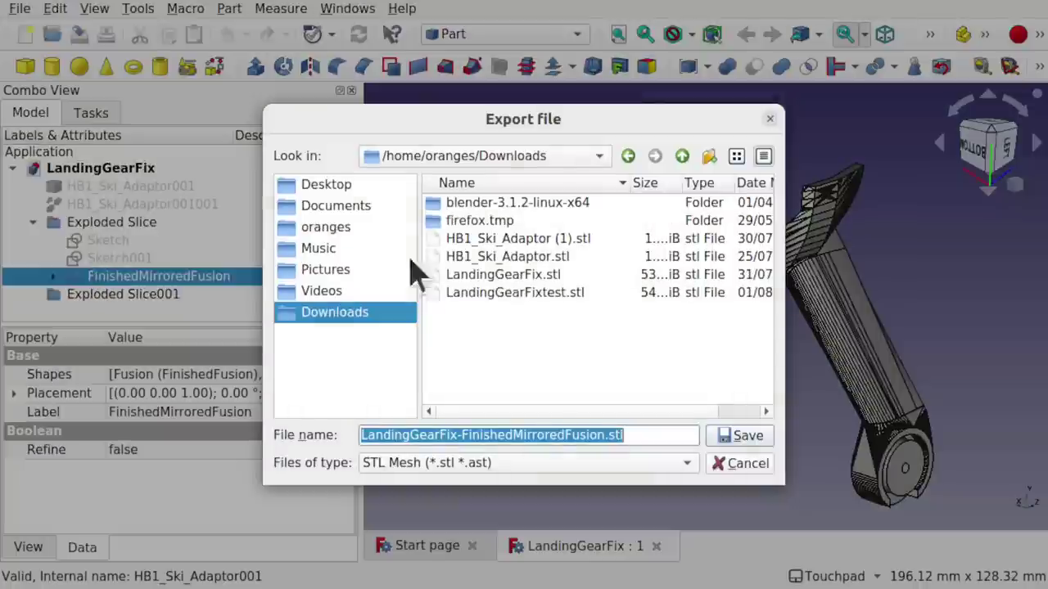
left_click(741, 437)
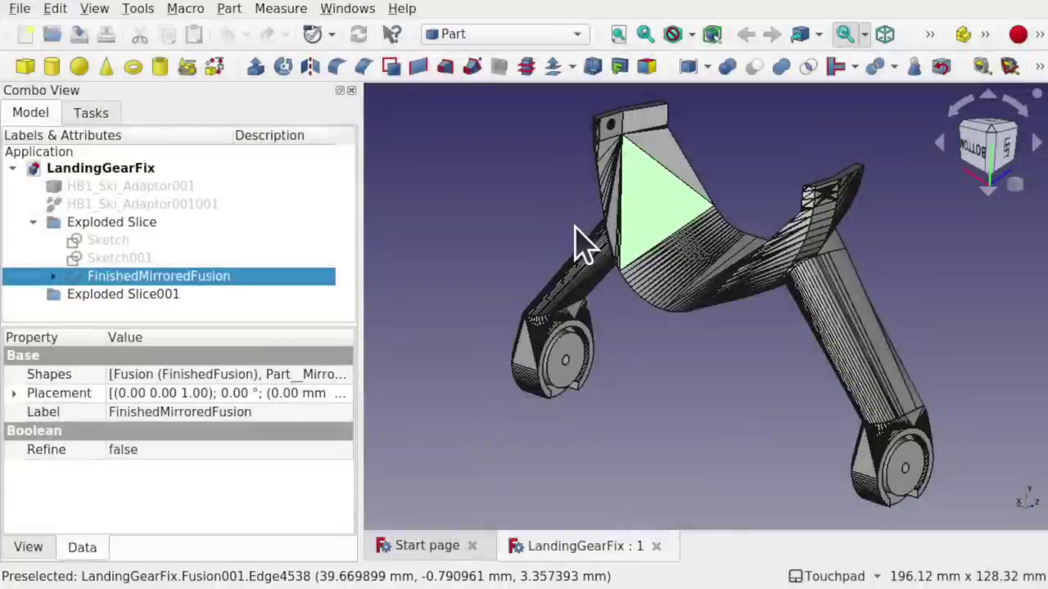
- Create a new document, import LandingGearFix-FinishedMirroredFusion.stl into it and inspect the mesh from several angles
left_click(25, 34)
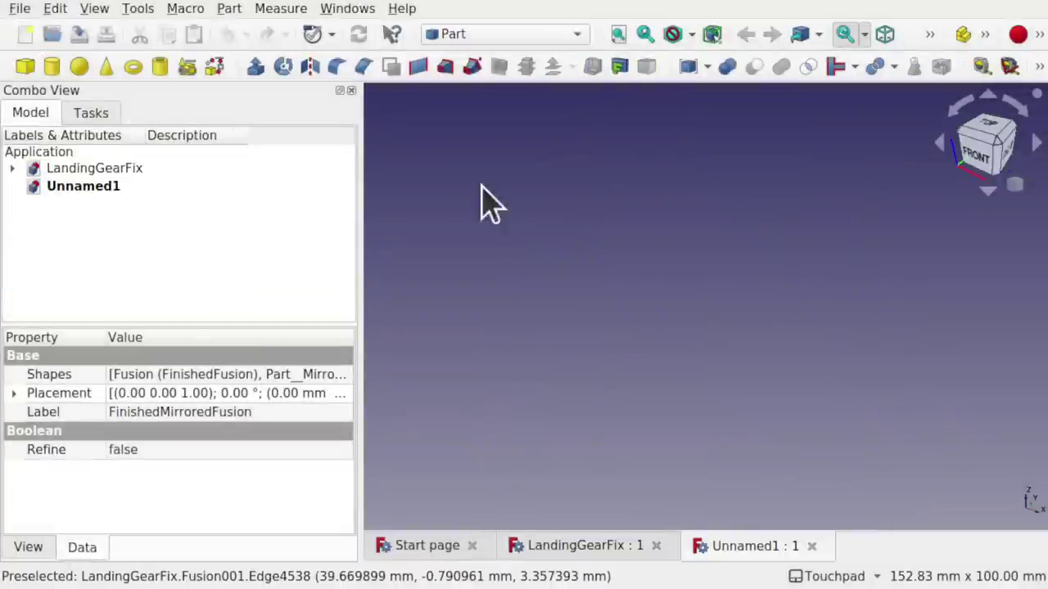
left_click(17, 10)
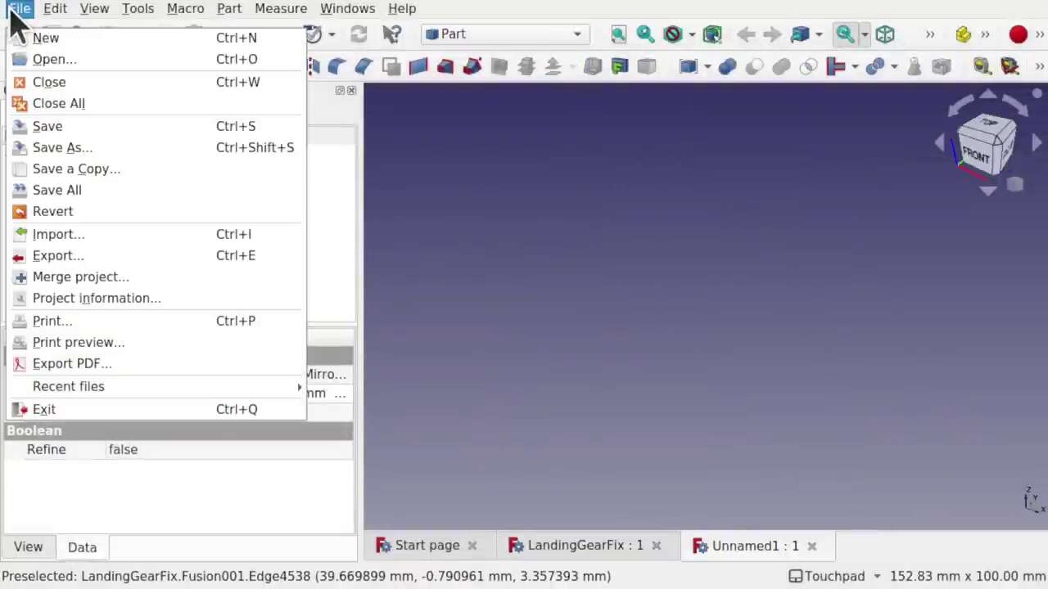
left_click(106, 234)
double_click(601, 312)
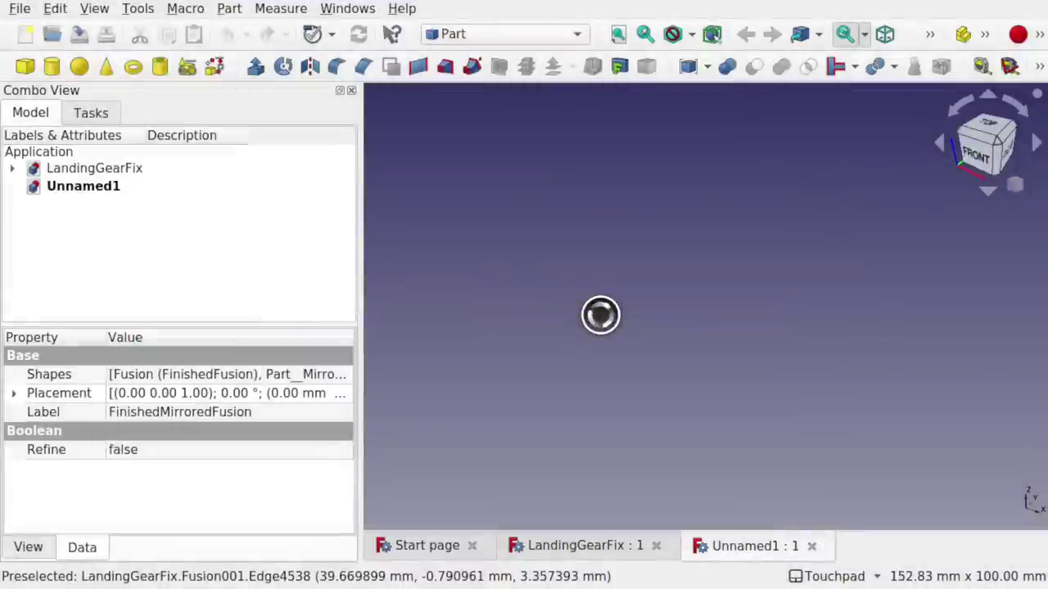
left_click_drag(751, 248, 665, 208, "alt")
middle_click_drag(665, 208, 806, 274)
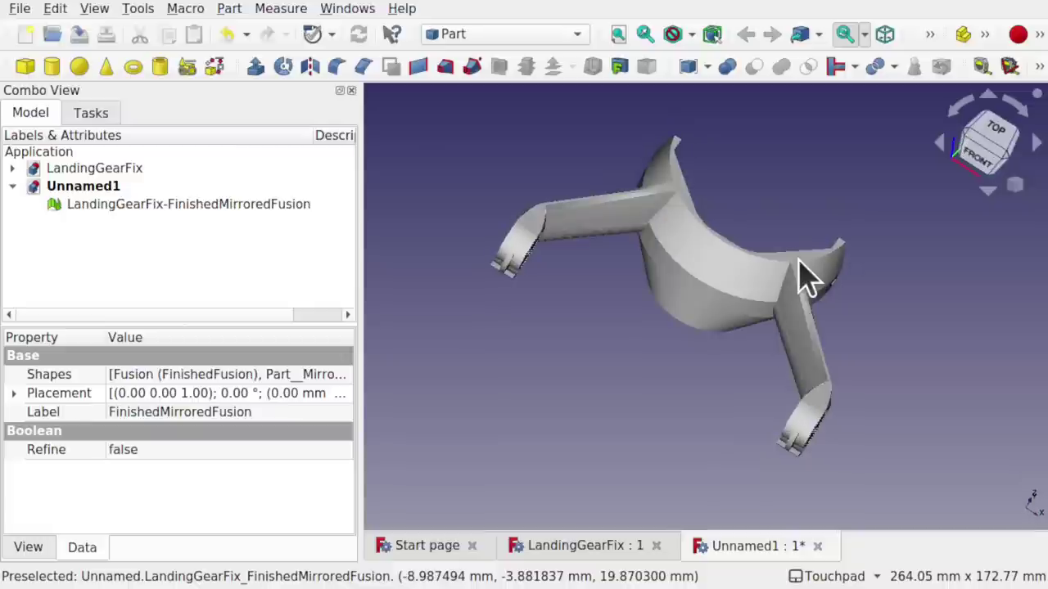